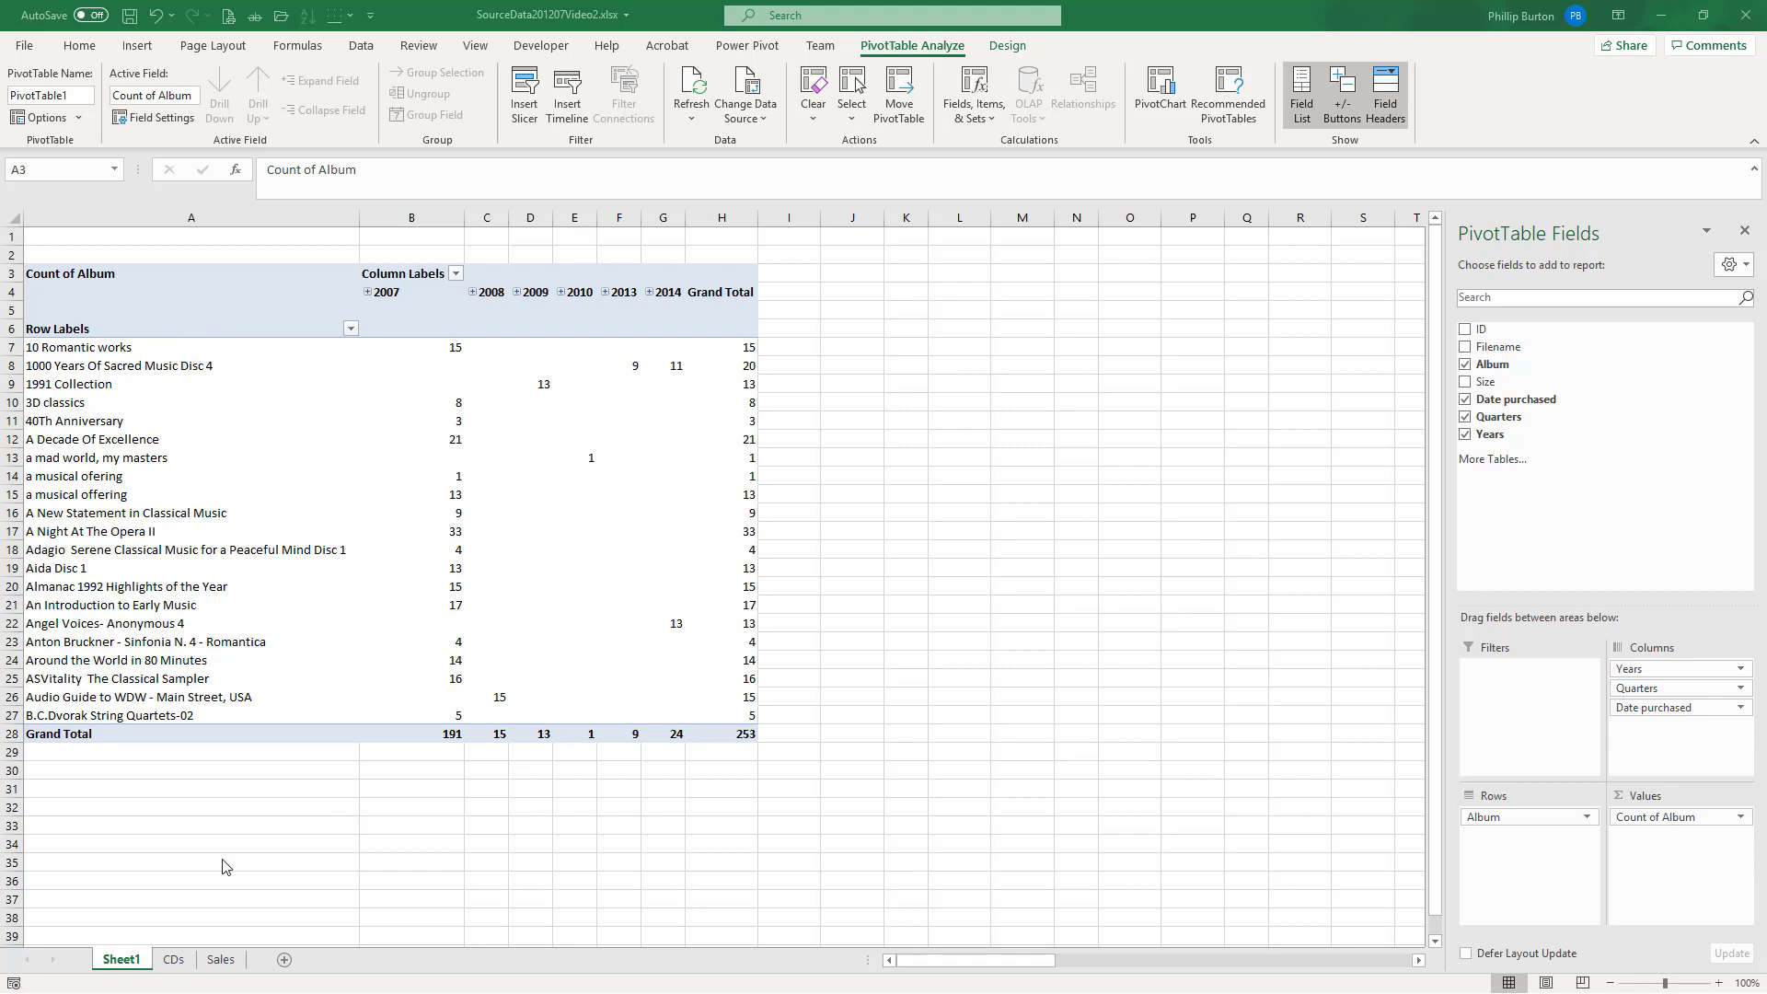
Step: Delete Sheet1, which holds the album PivotTable, from the workbook and confirm the deletion
right_click(119, 961)
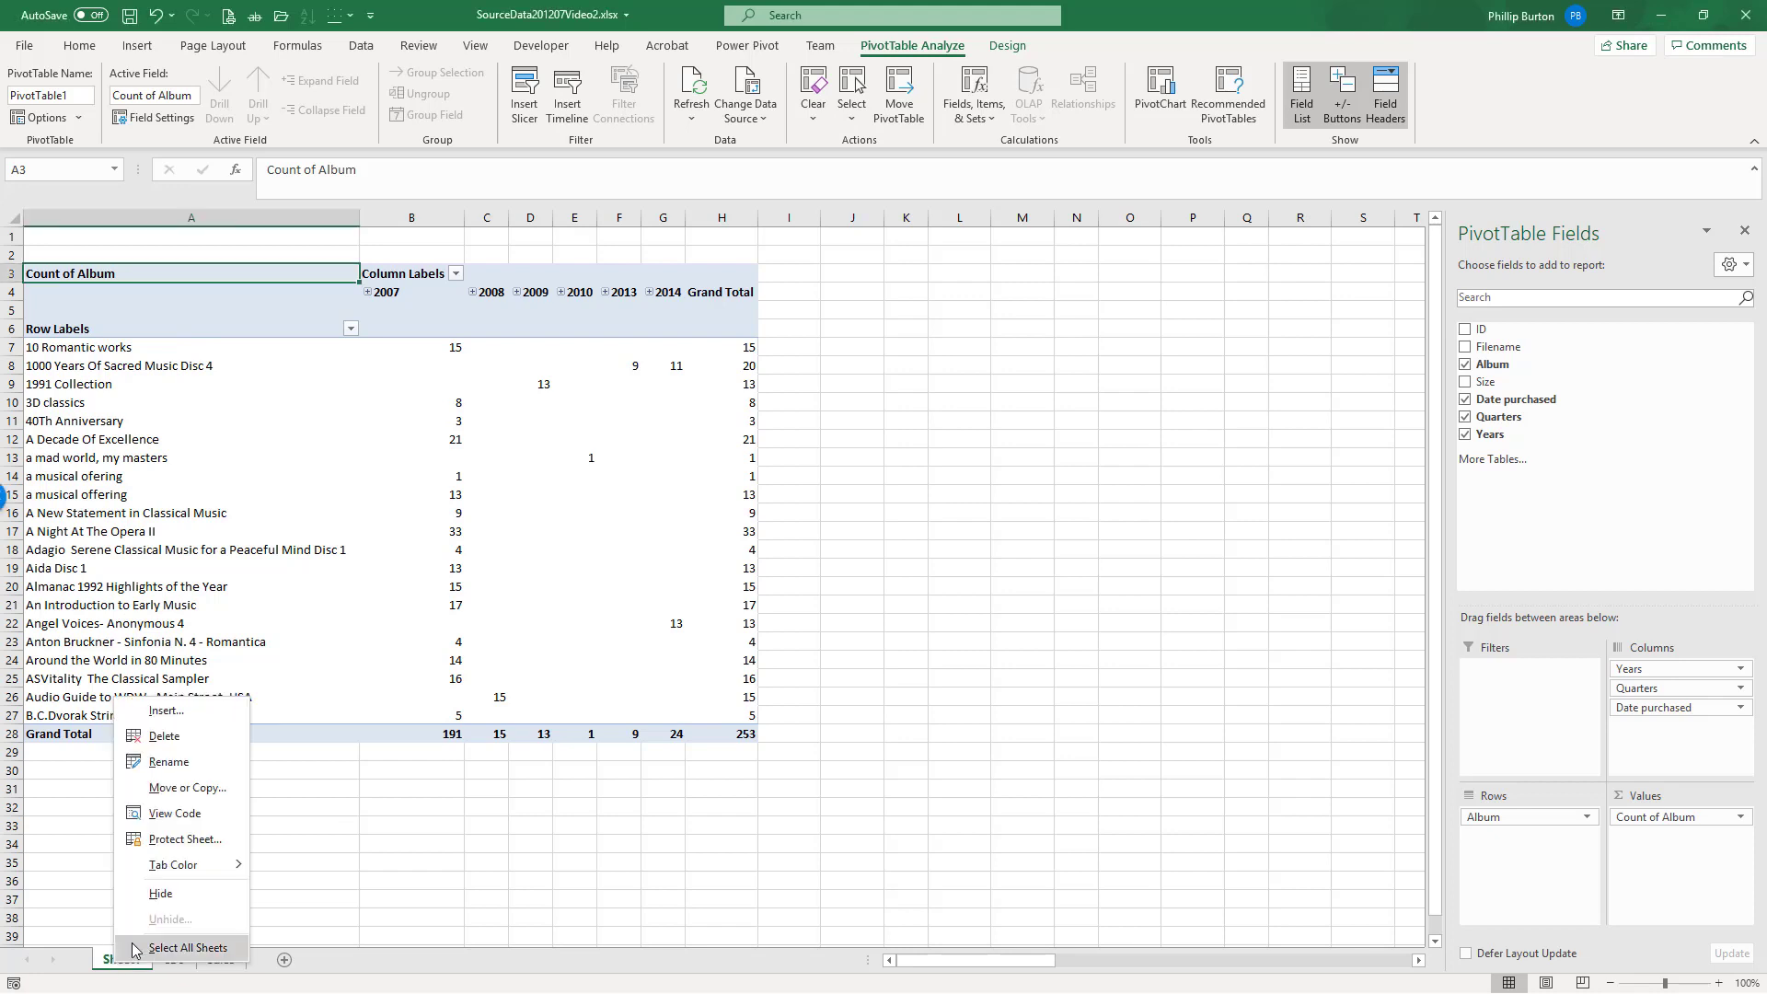
left_click(165, 736)
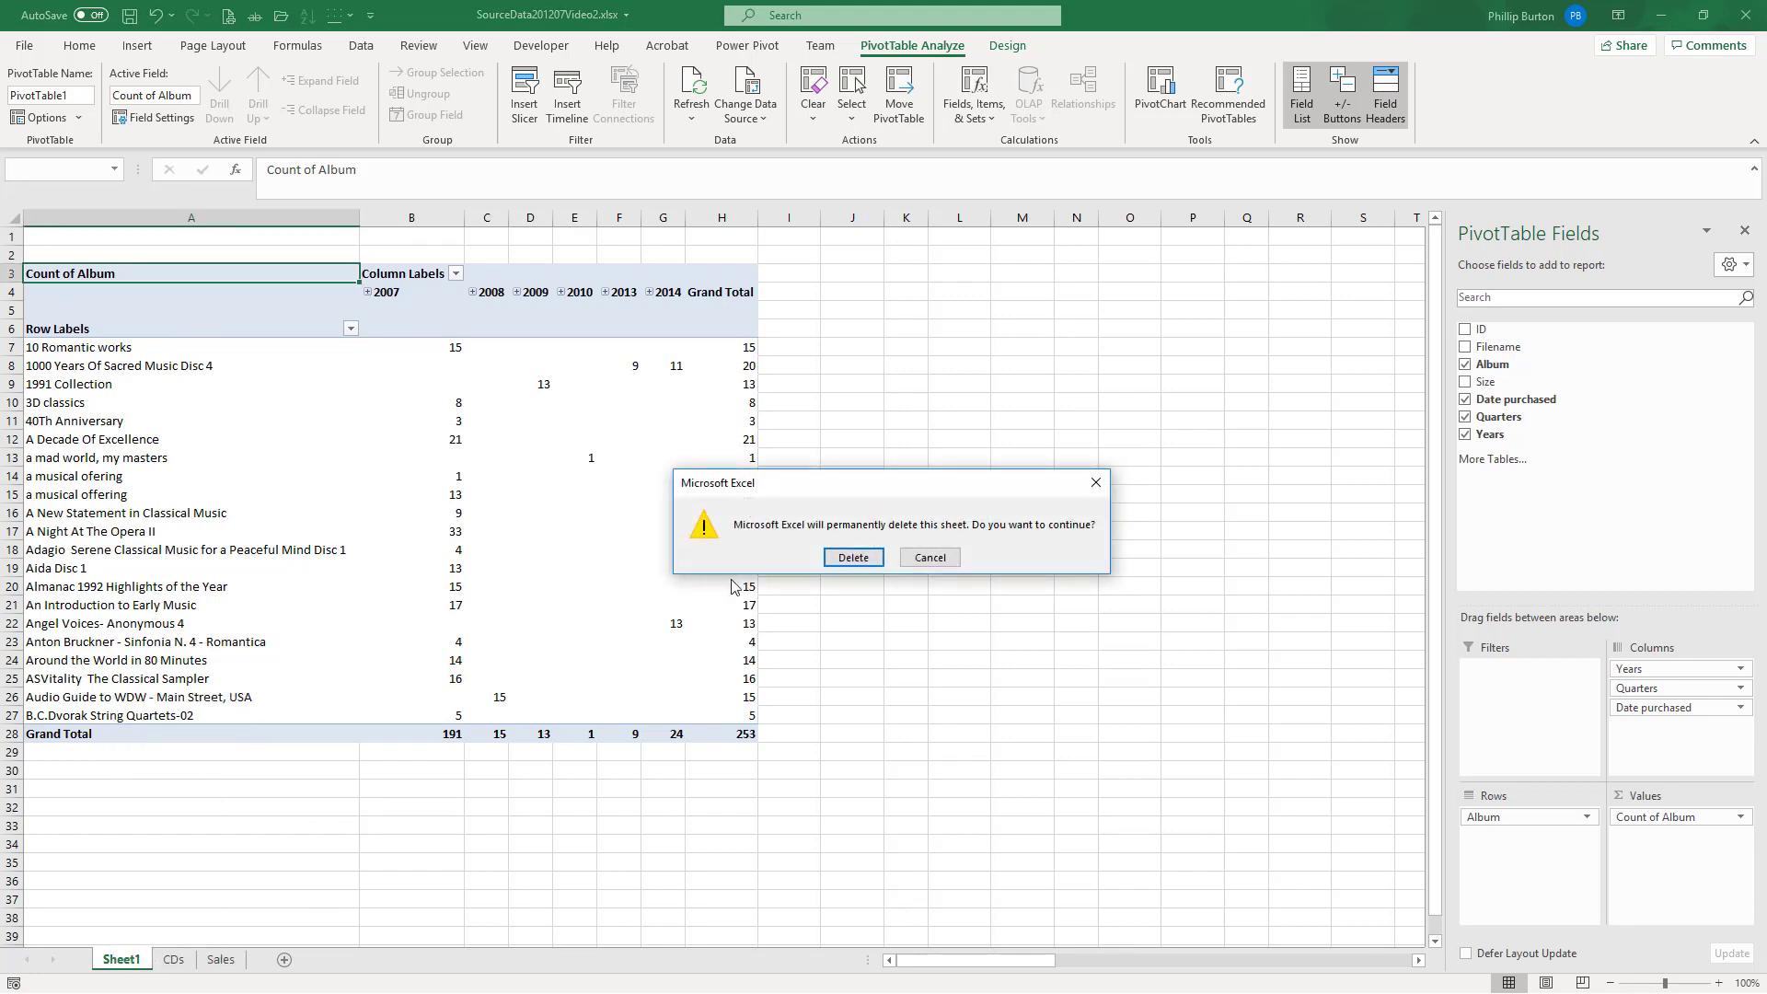
left_click(828, 561)
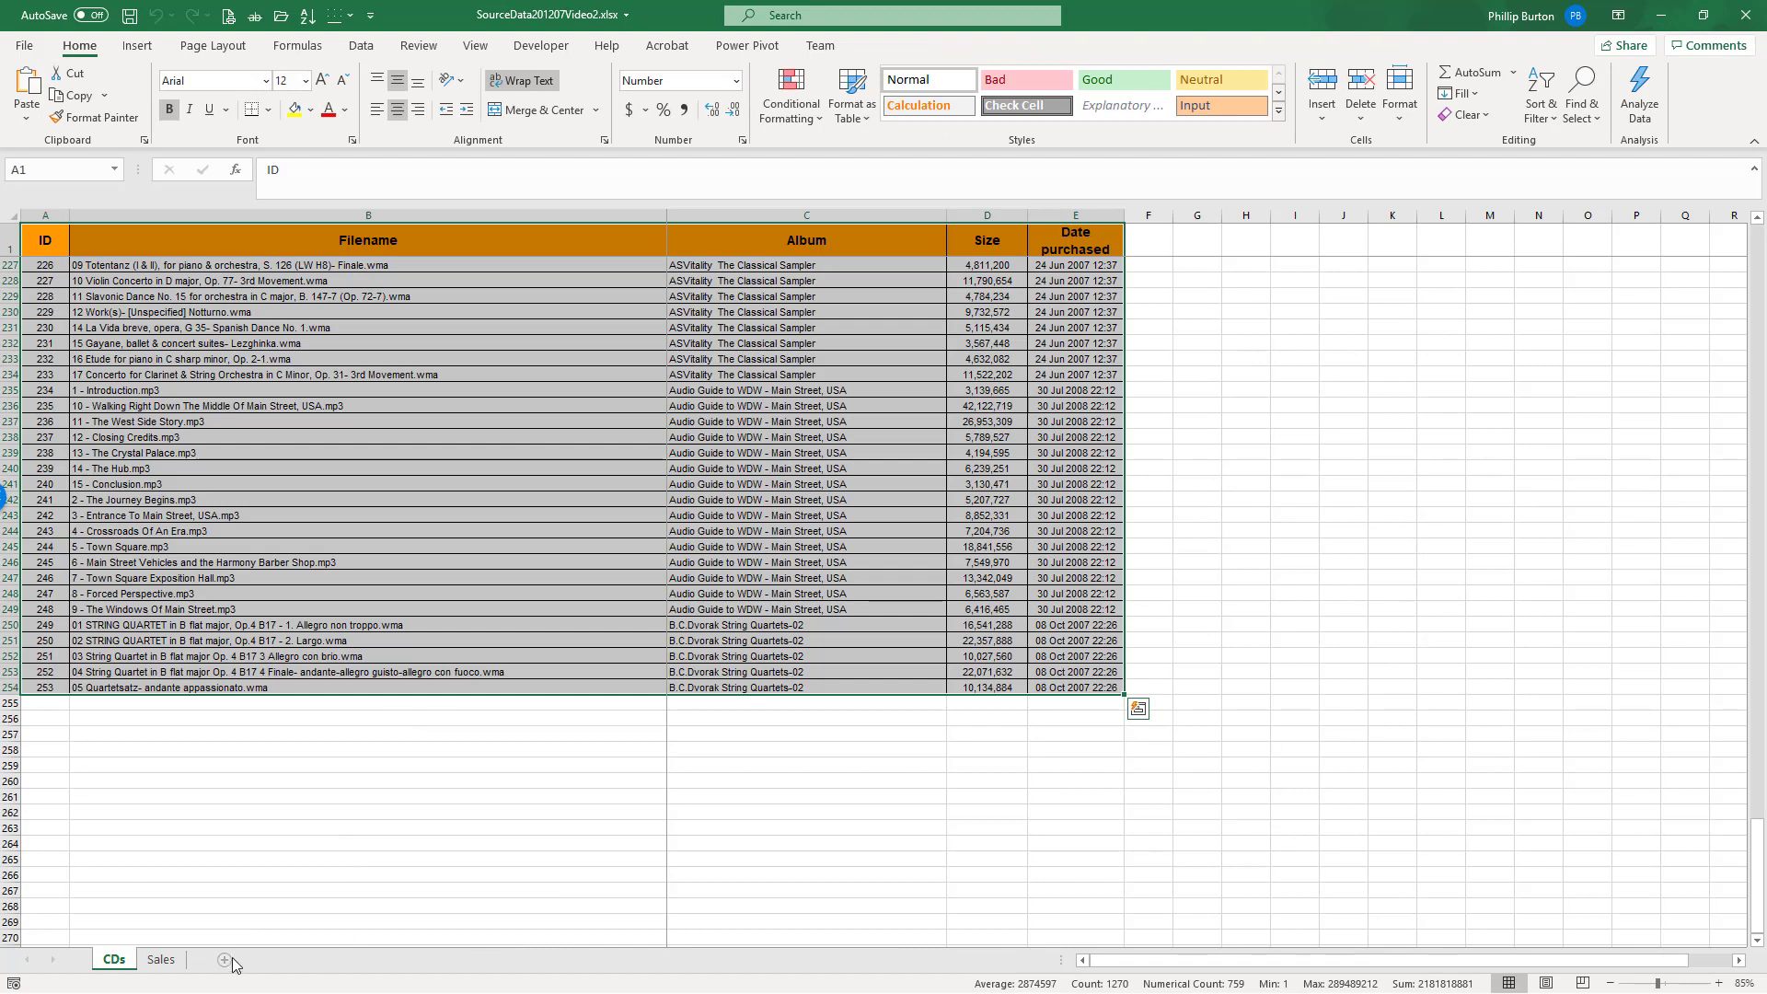
Step: Review the recommended PivotTables for the Sales sheet data, and close the suggestions without inserting one
left_click(161, 959)
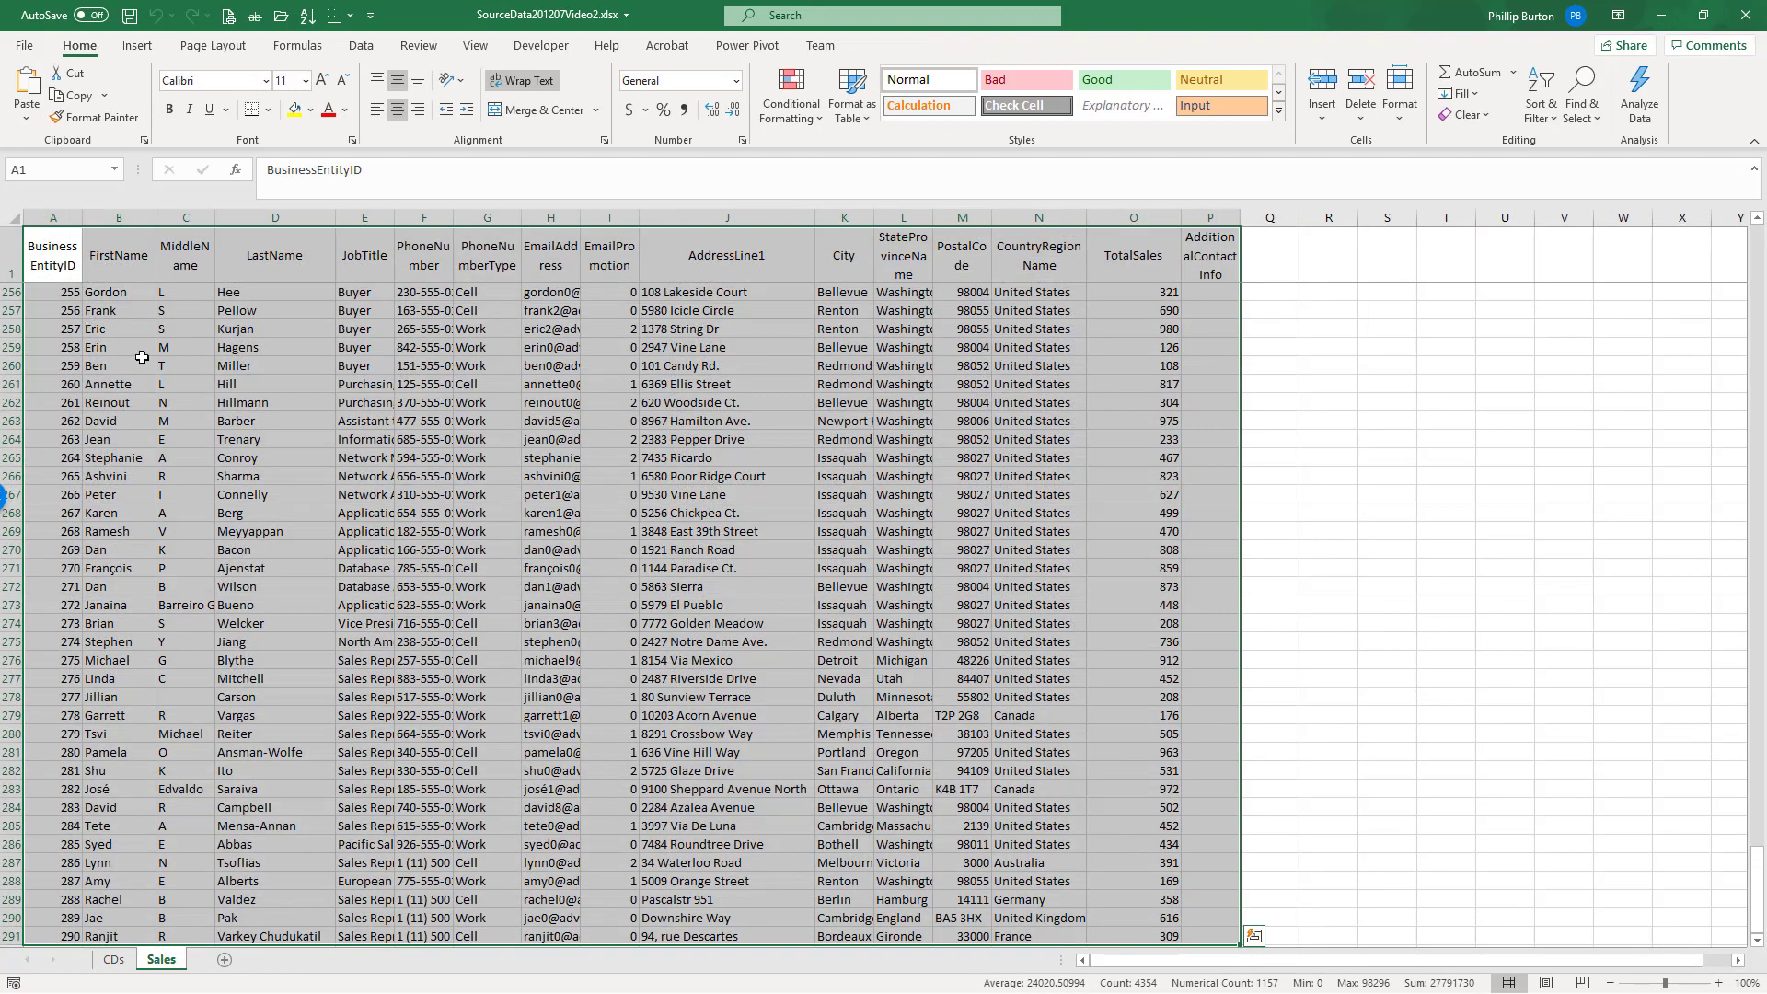
left_click(140, 48)
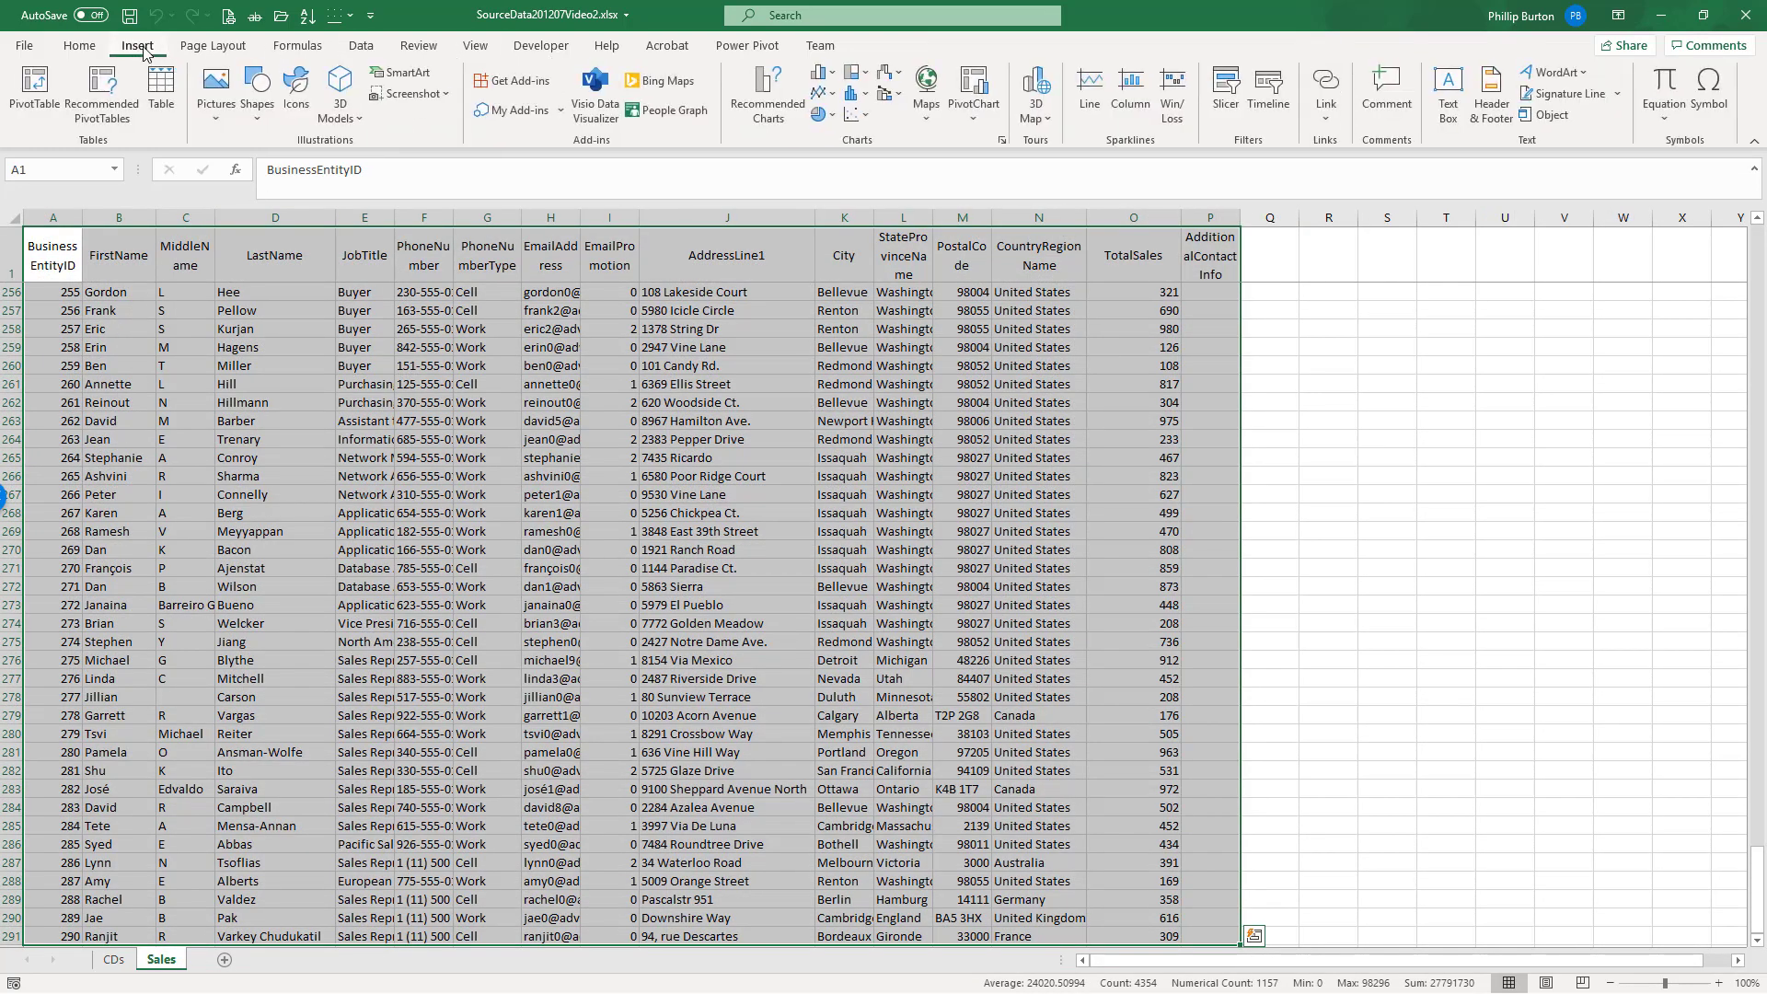
left_click(98, 108)
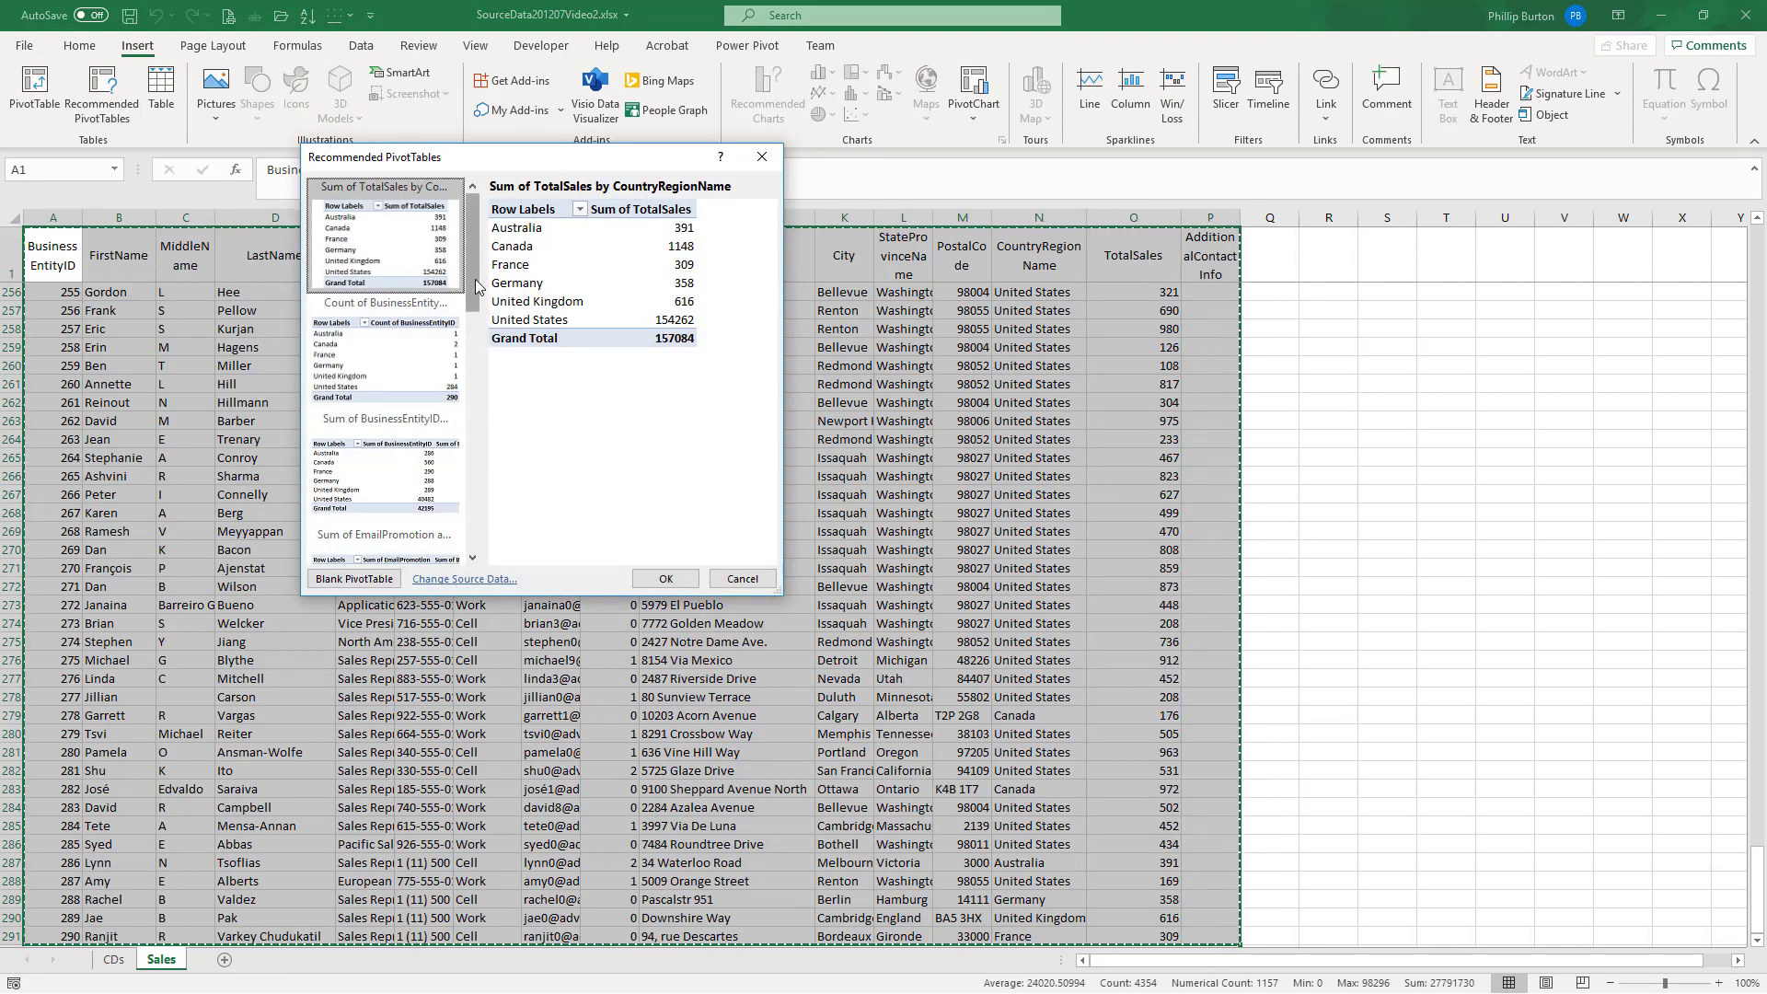
left_click_drag(475, 302, 485, 242)
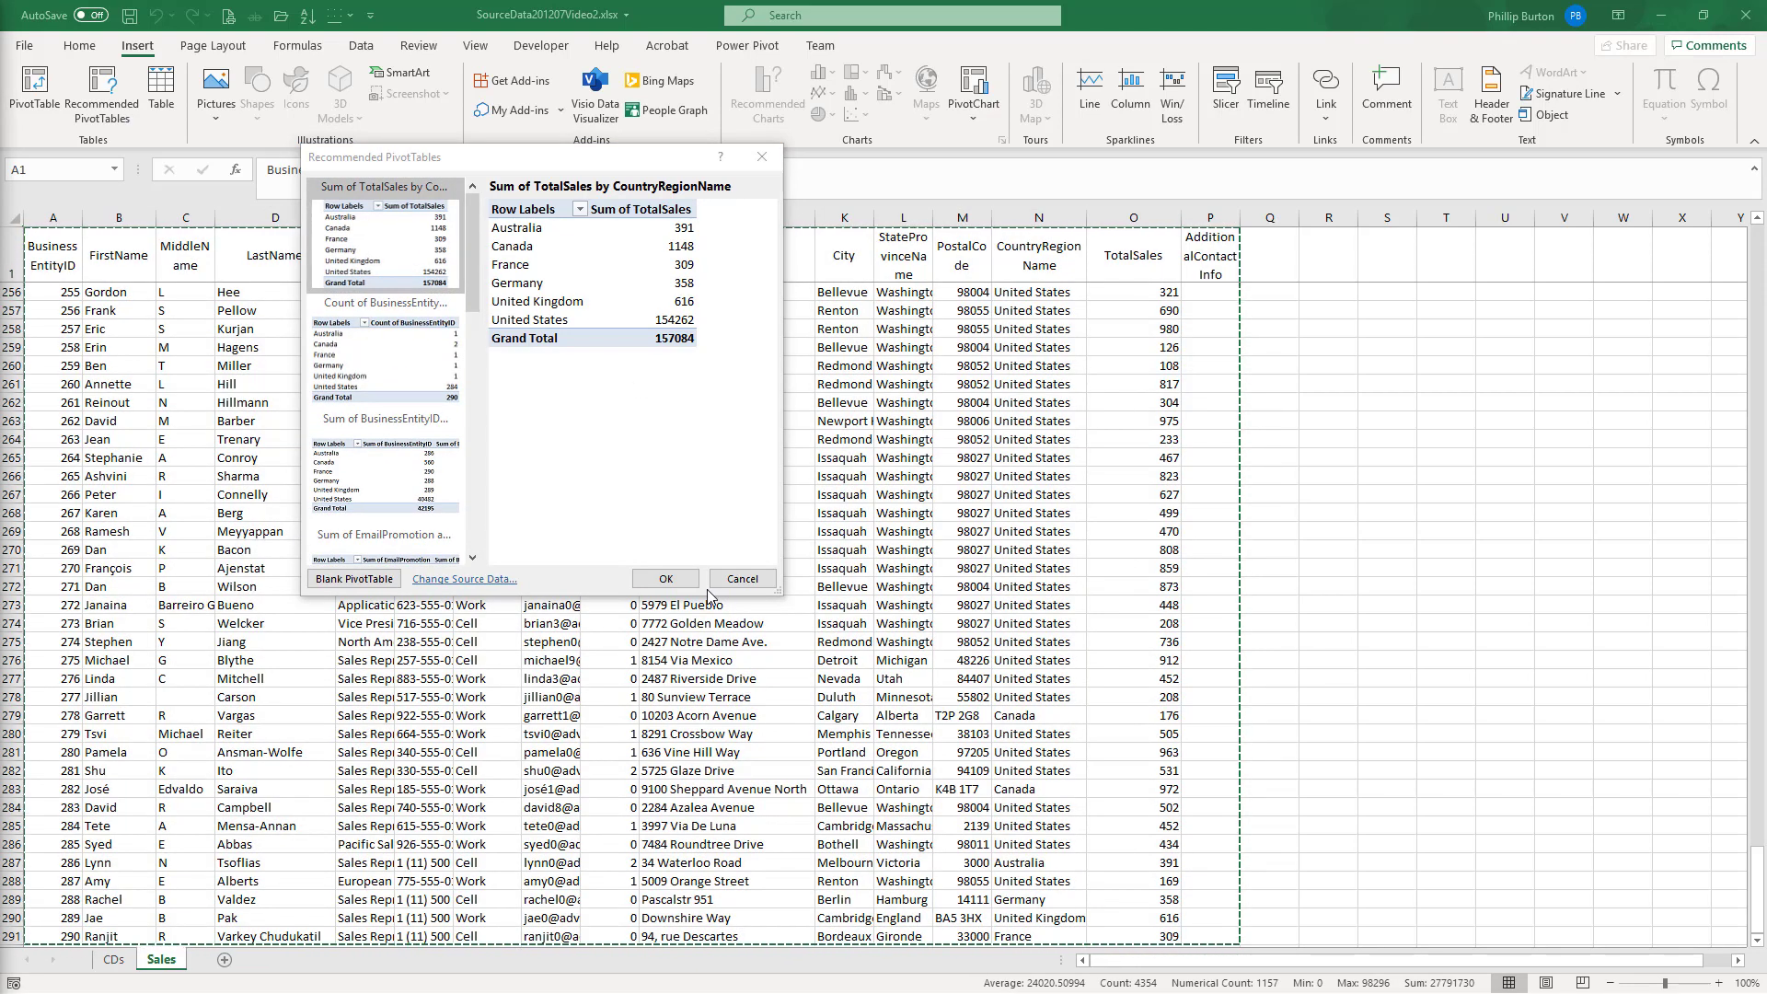
left_click(753, 579)
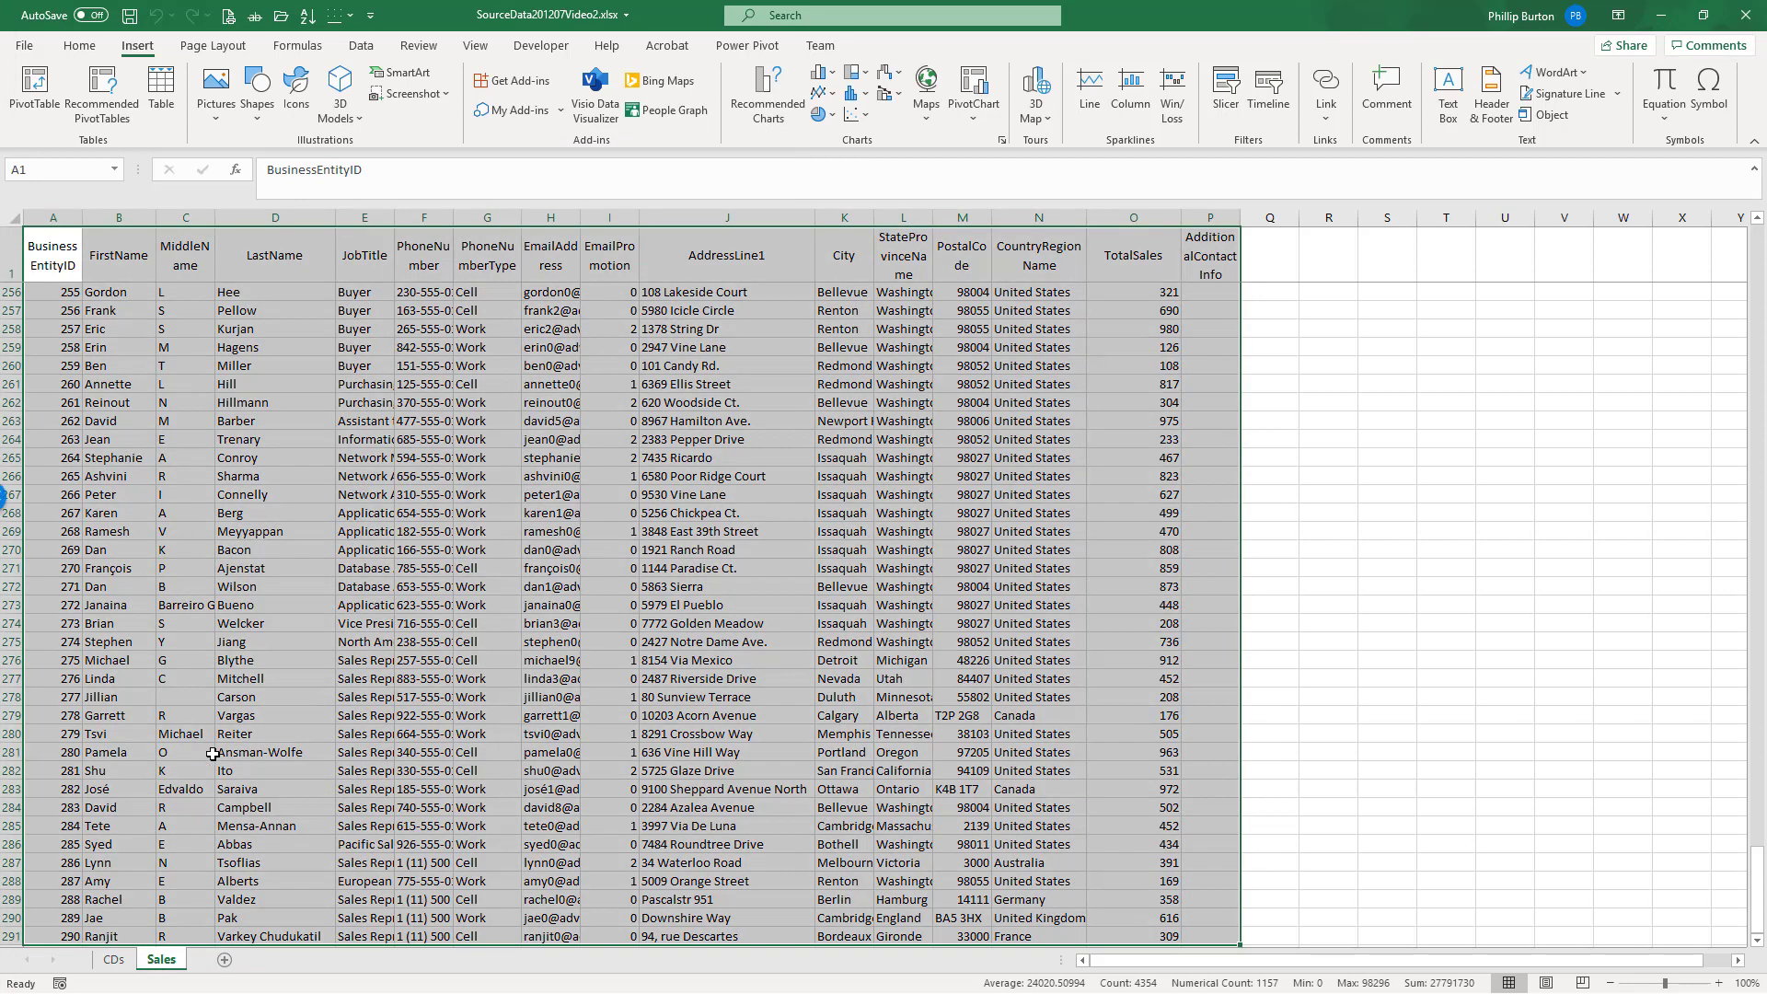
Step: Examine the Filename, Album, Size and Date purchased headings with their first data rows on the CDs sheet
left_click(115, 960)
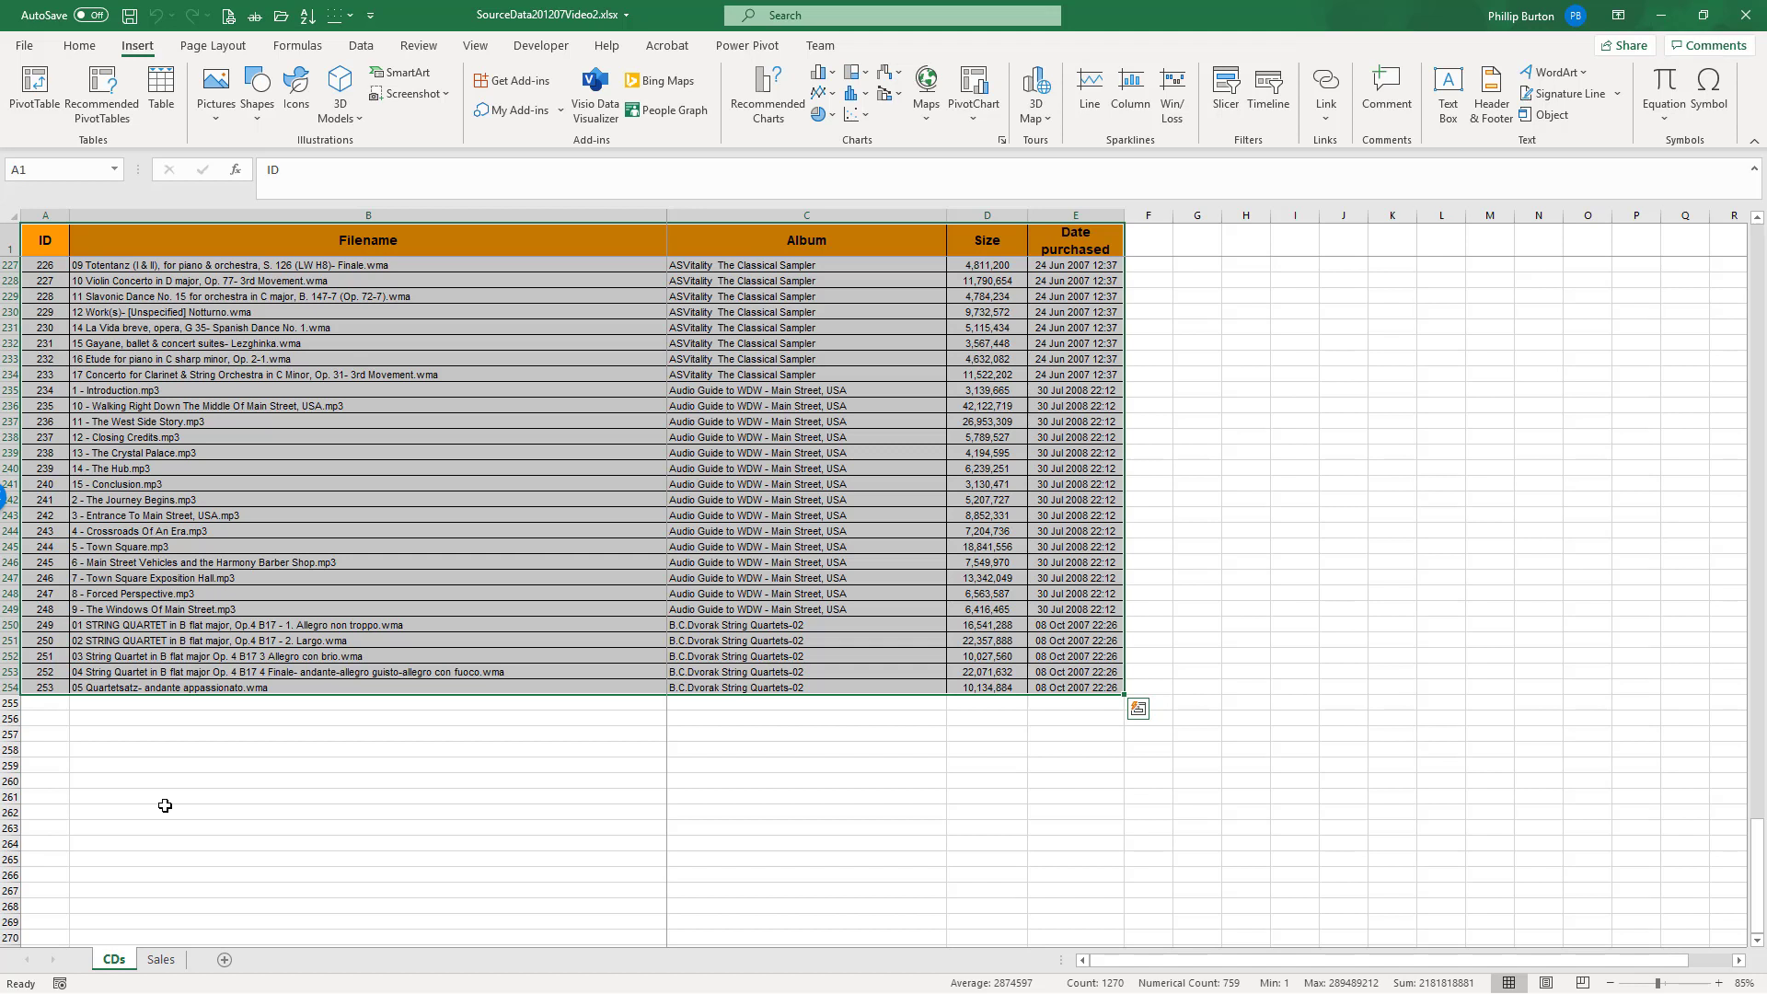
left_click(407, 250)
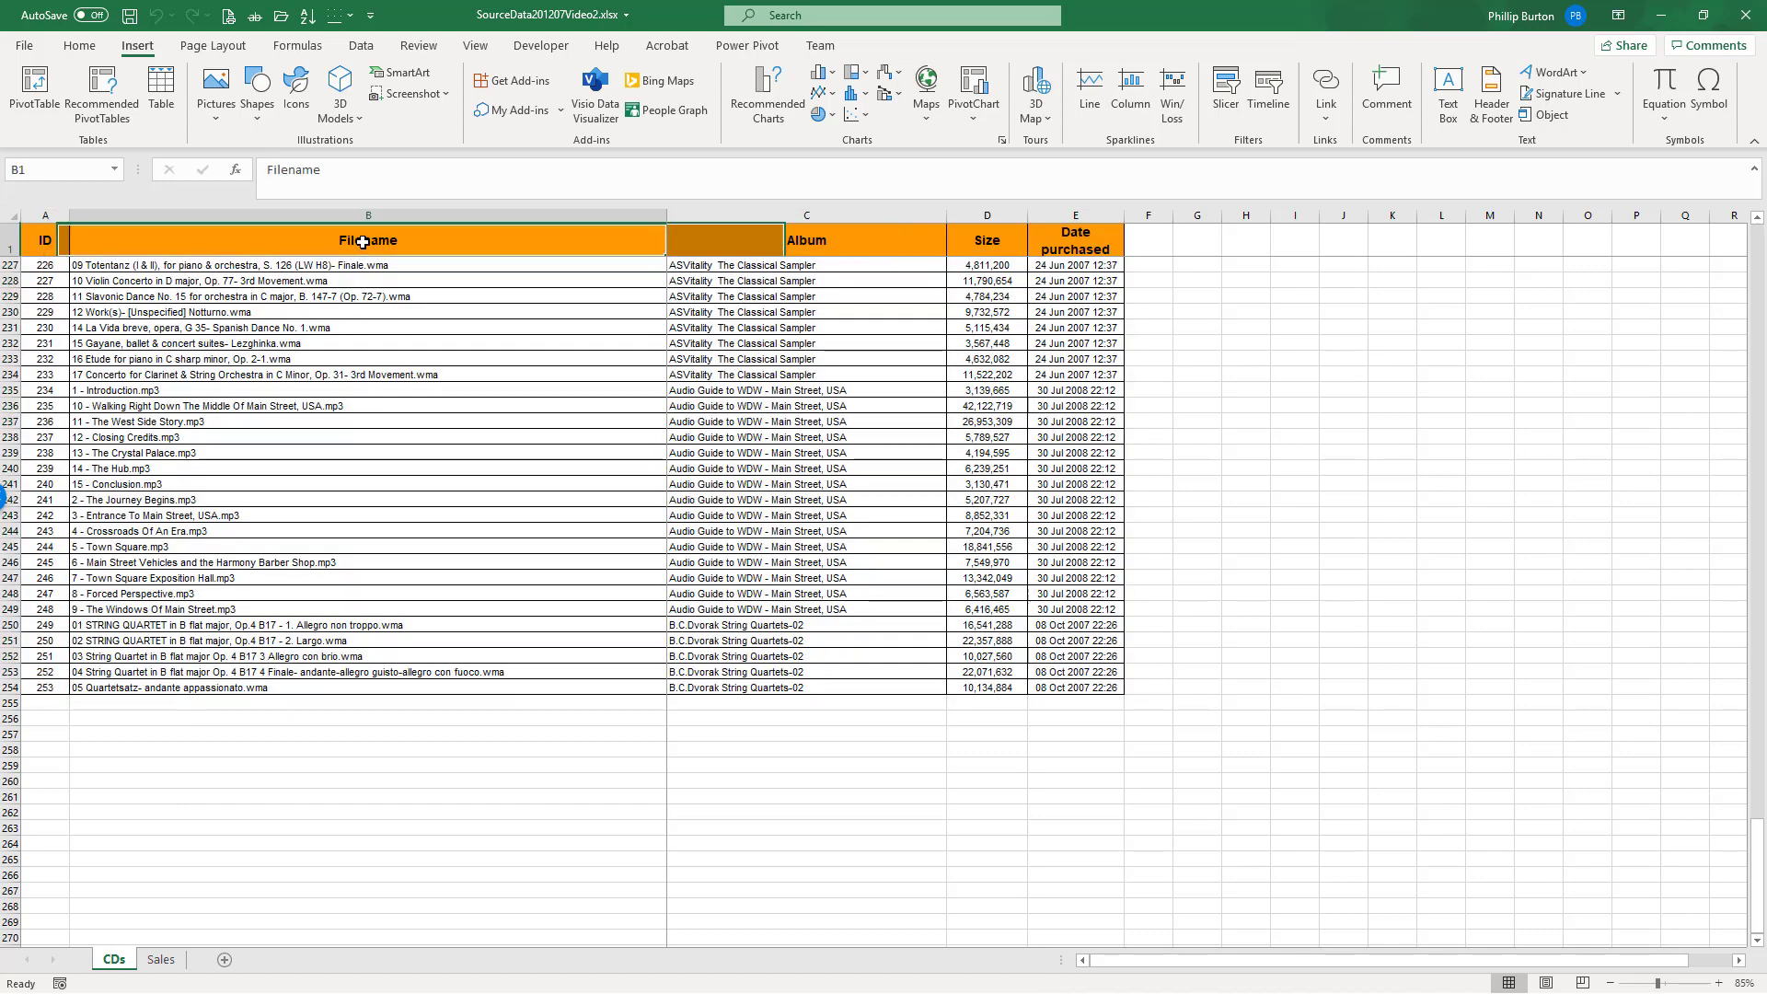
key("Down")
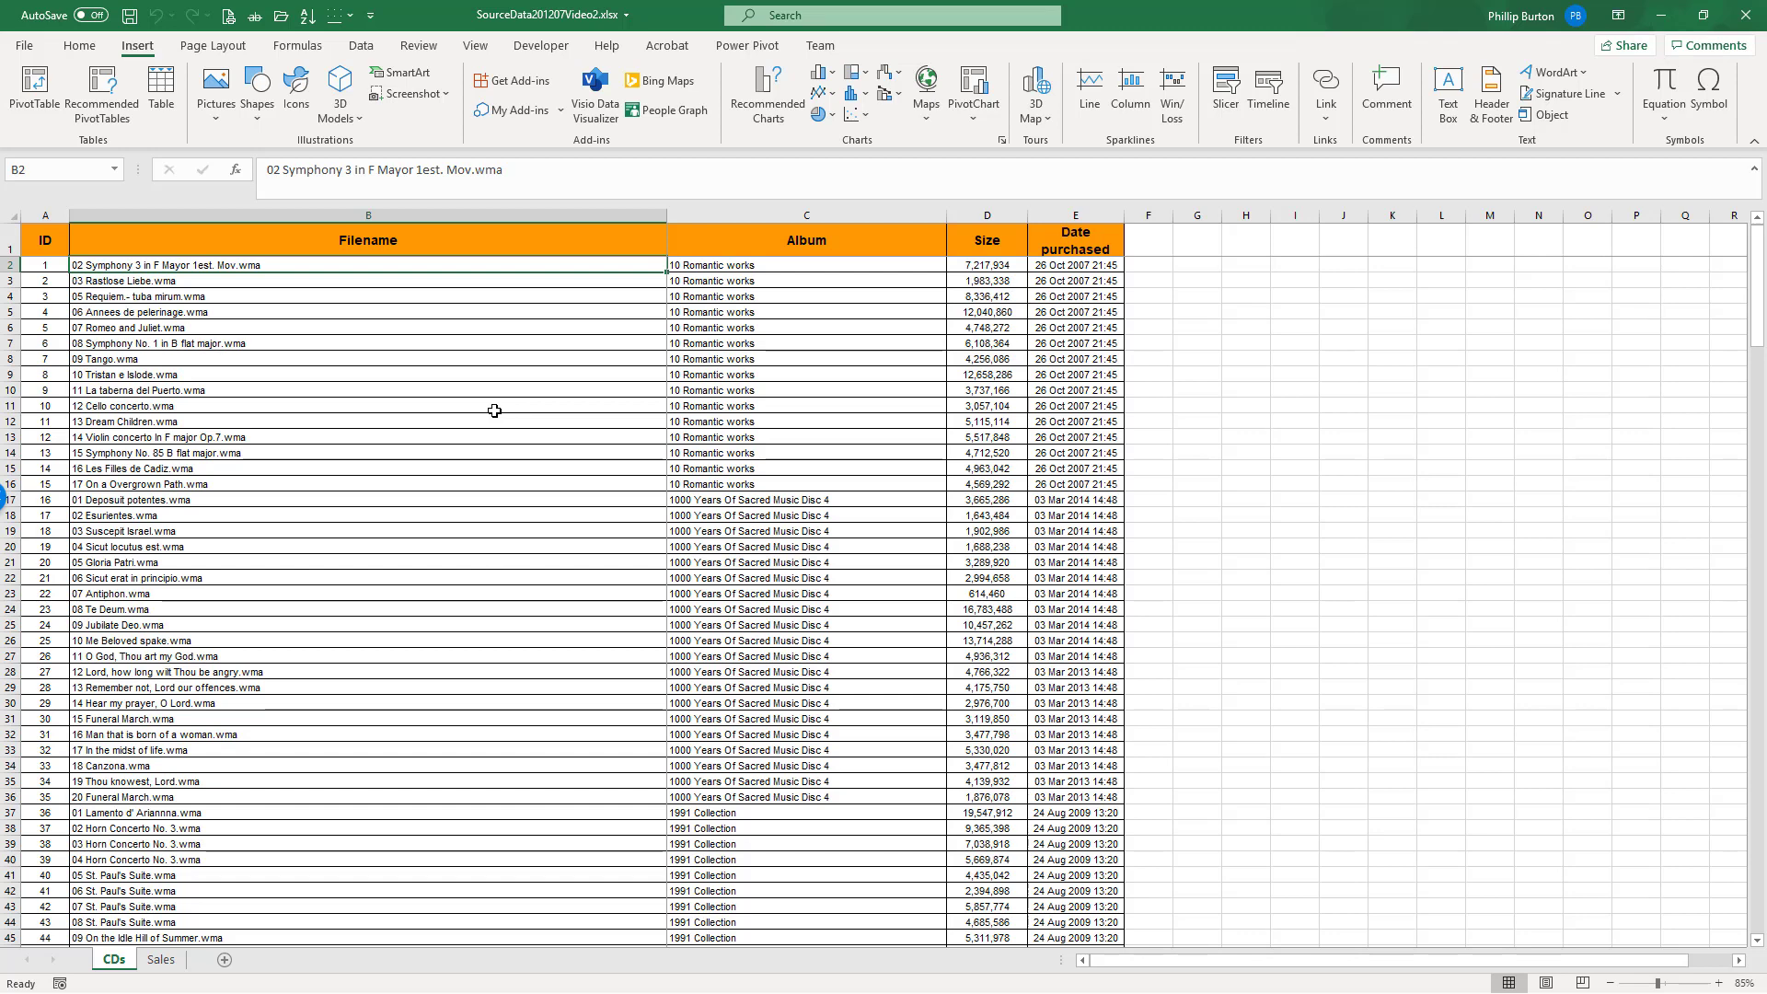
left_click_drag(429, 241, 433, 327)
left_click_drag(720, 244, 720, 327)
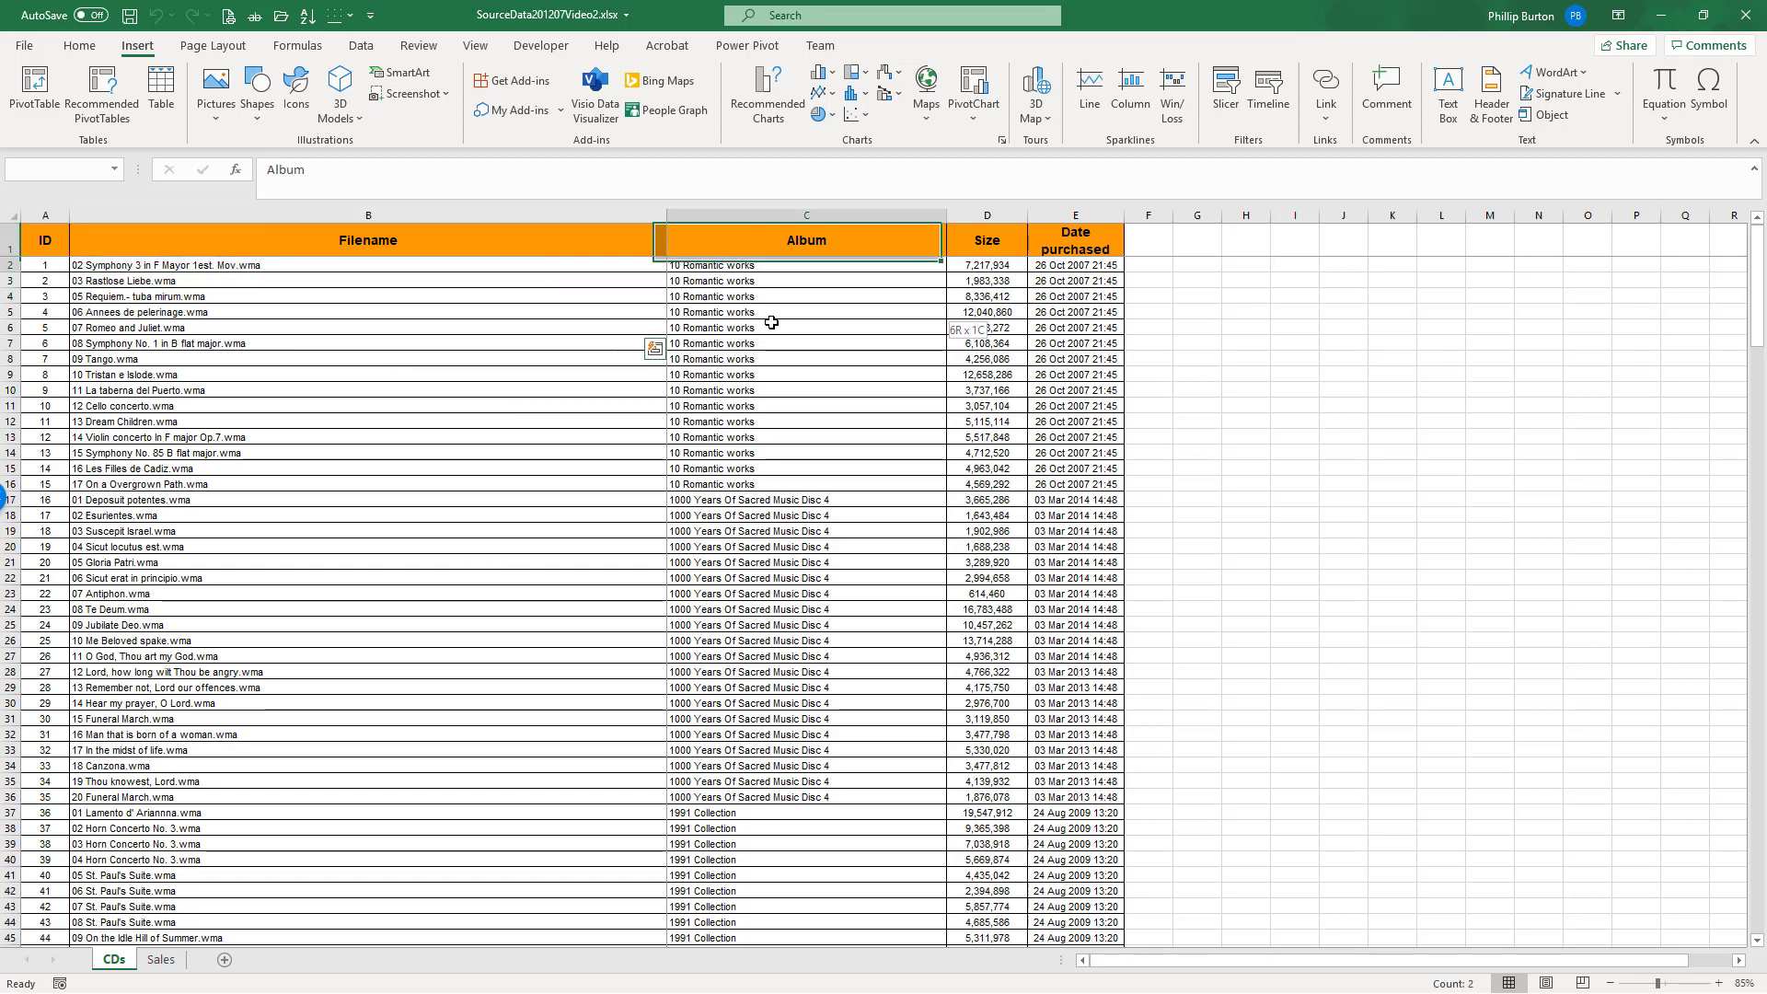
left_click_drag(1012, 241, 1011, 328)
left_click_drag(1075, 241, 1075, 327)
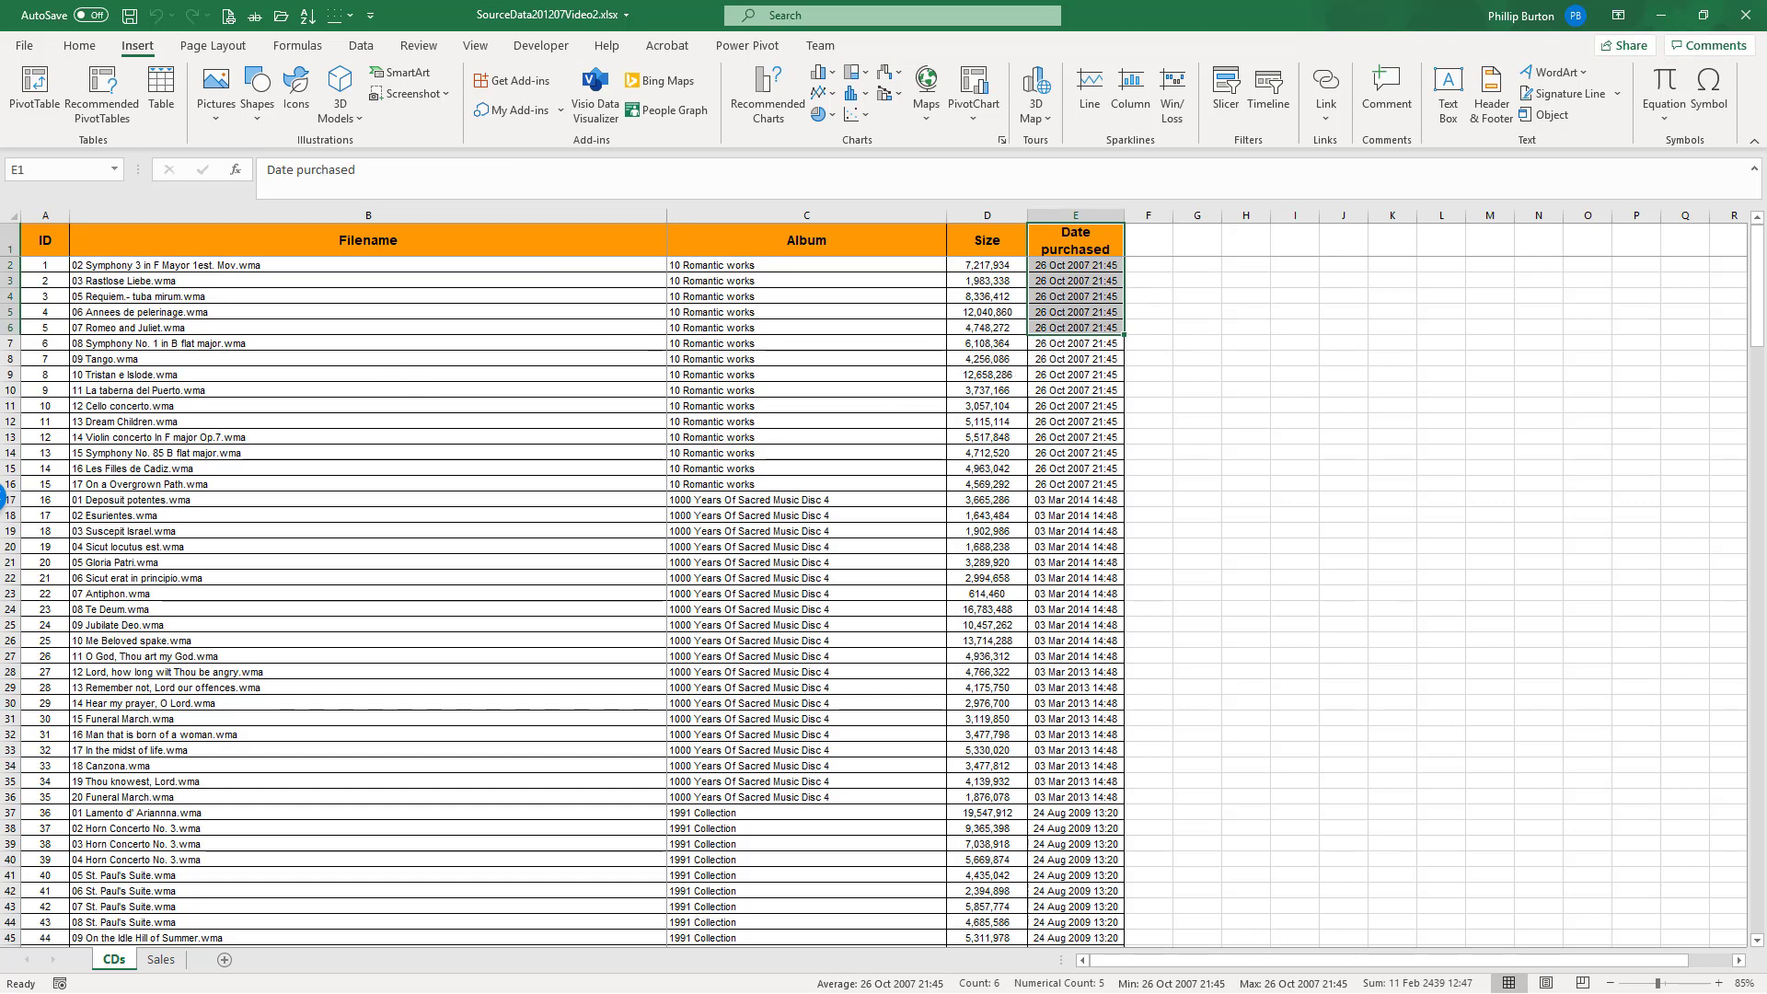
Step: Examine single records in rows 14, 23 and 27, and the ID, Filename, Album and Date purchased columns as separate fields
left_click(11, 452)
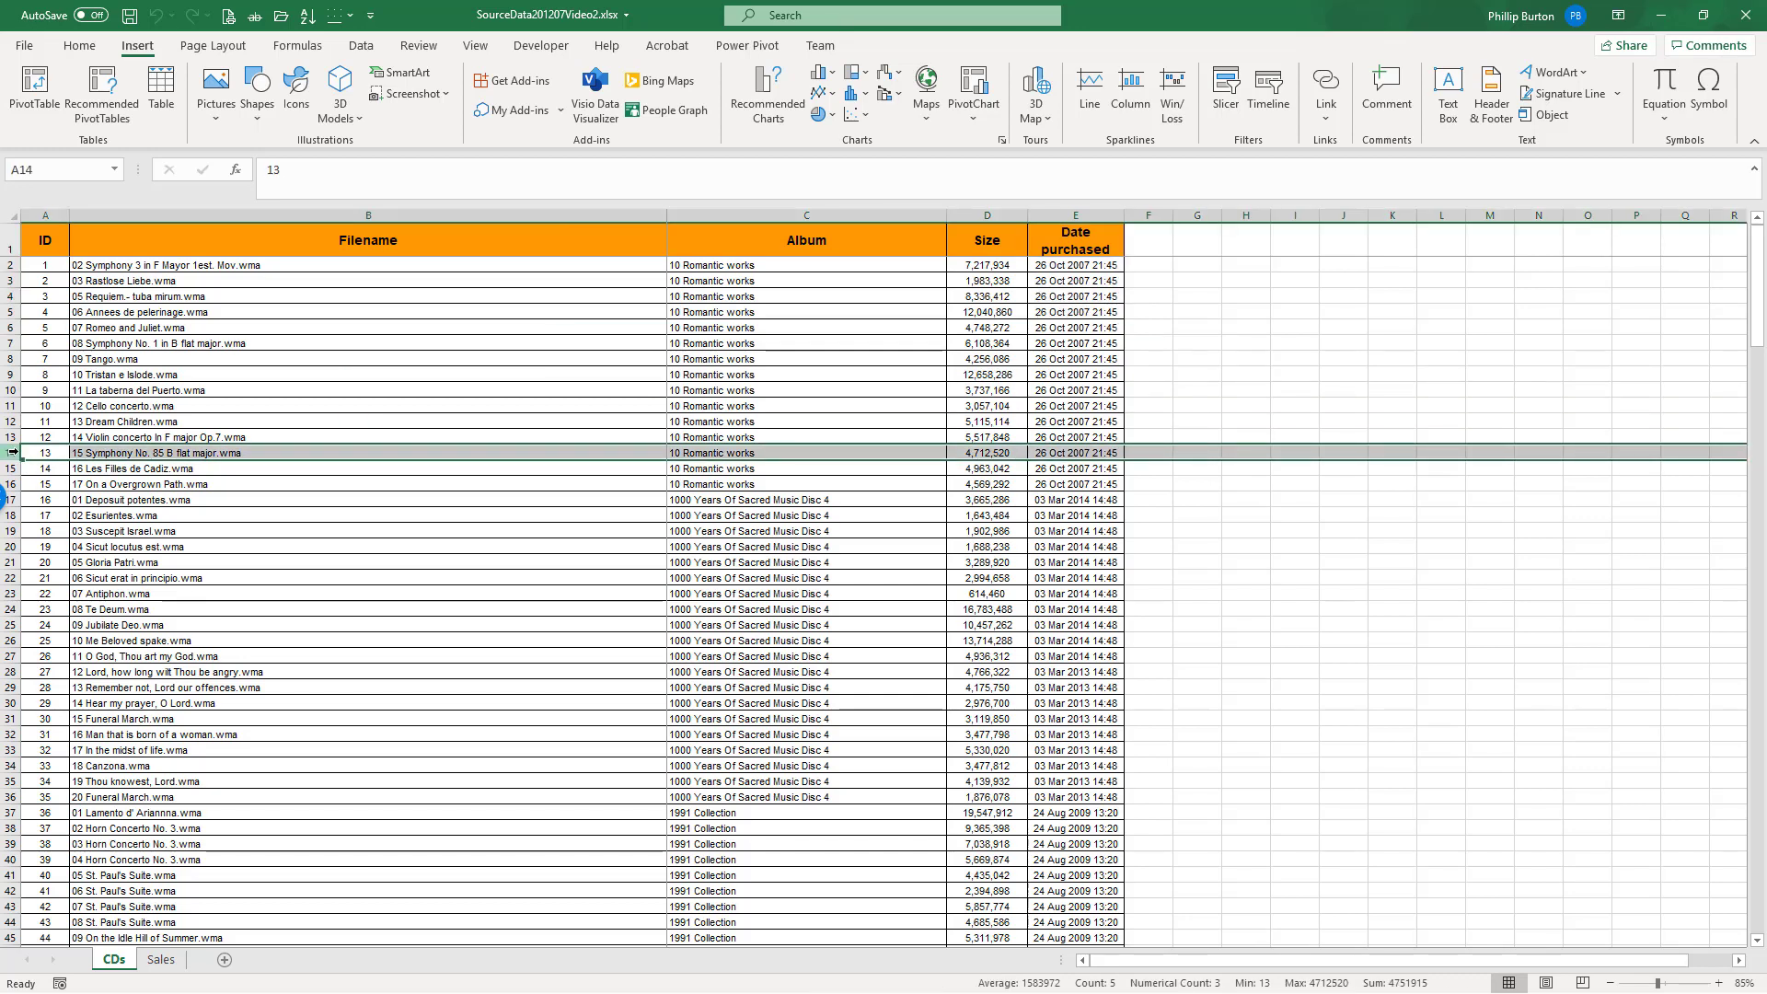
left_click(11, 595)
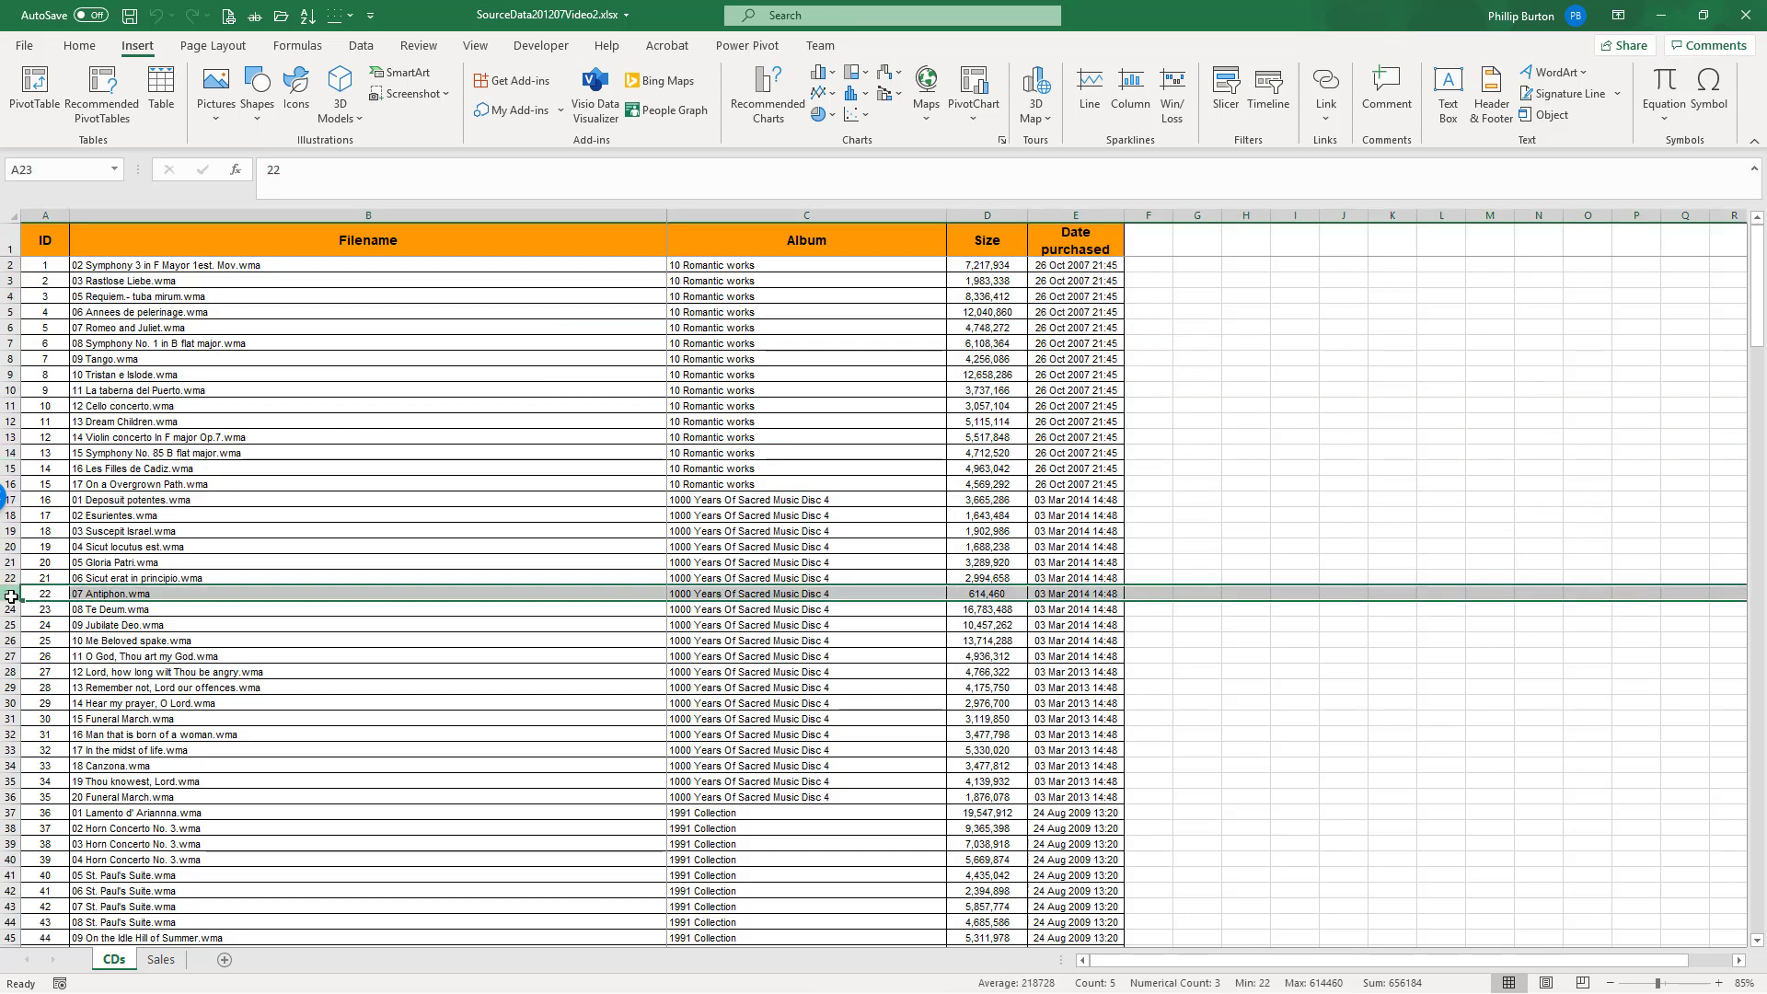
left_click(13, 657)
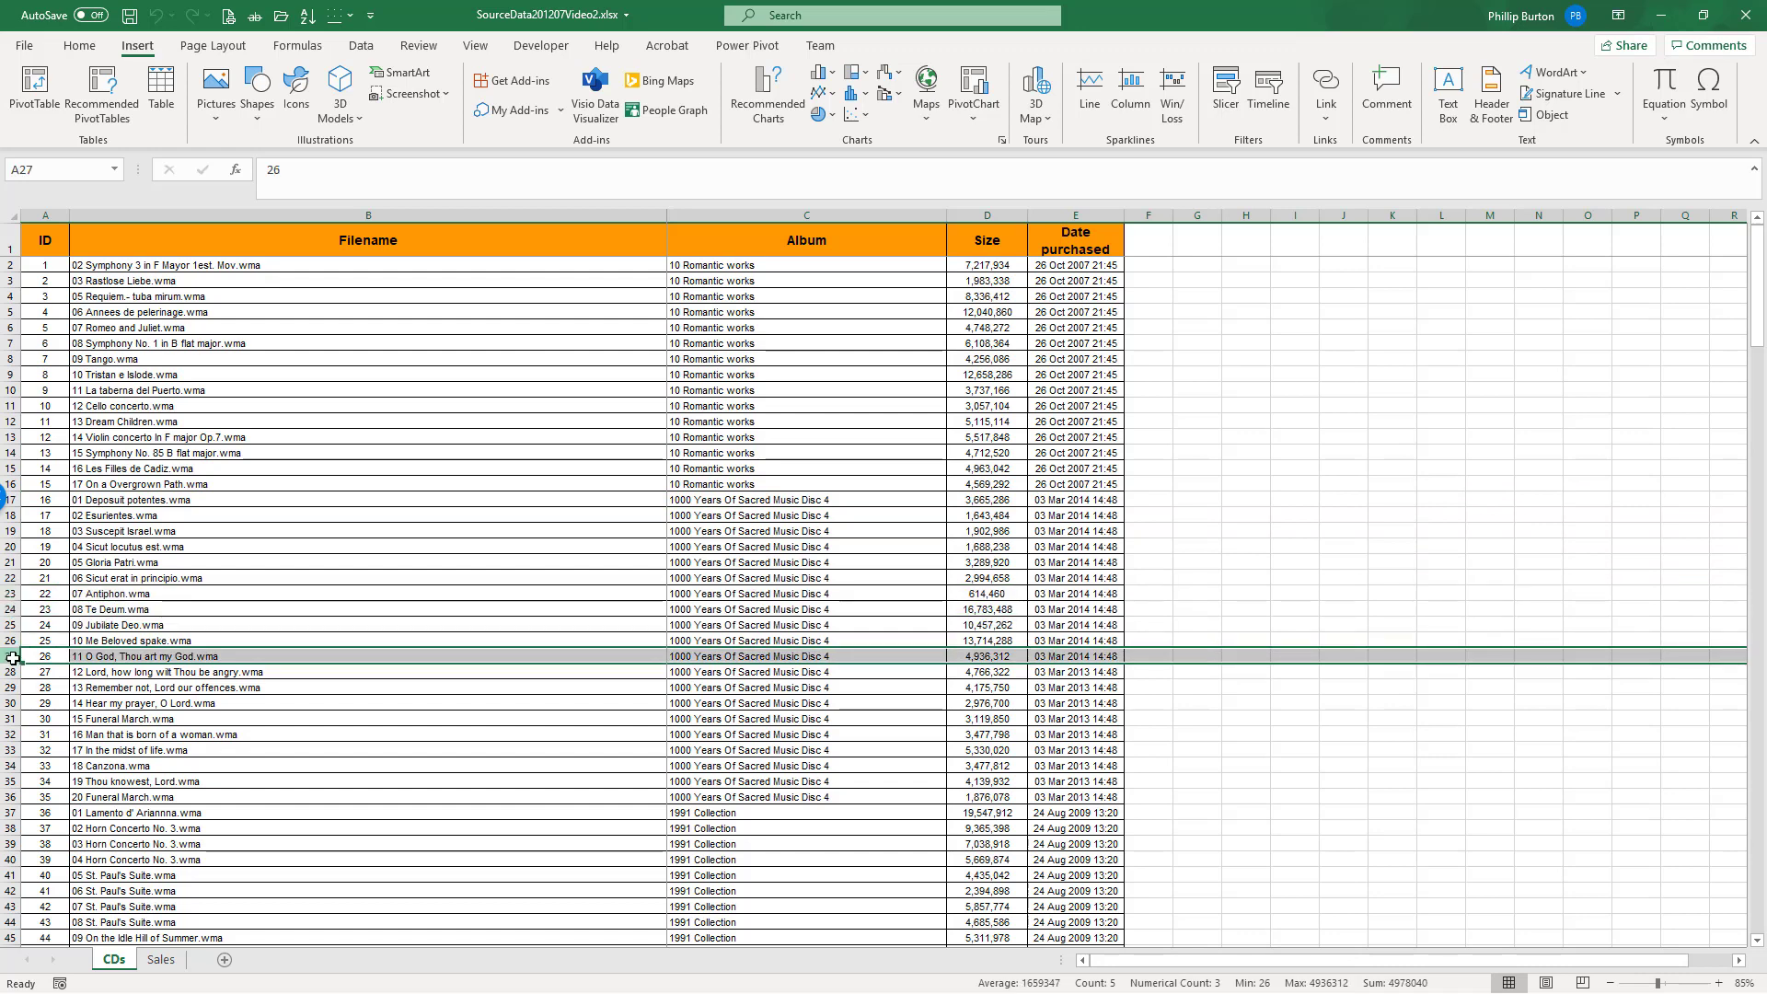
left_click(285, 215)
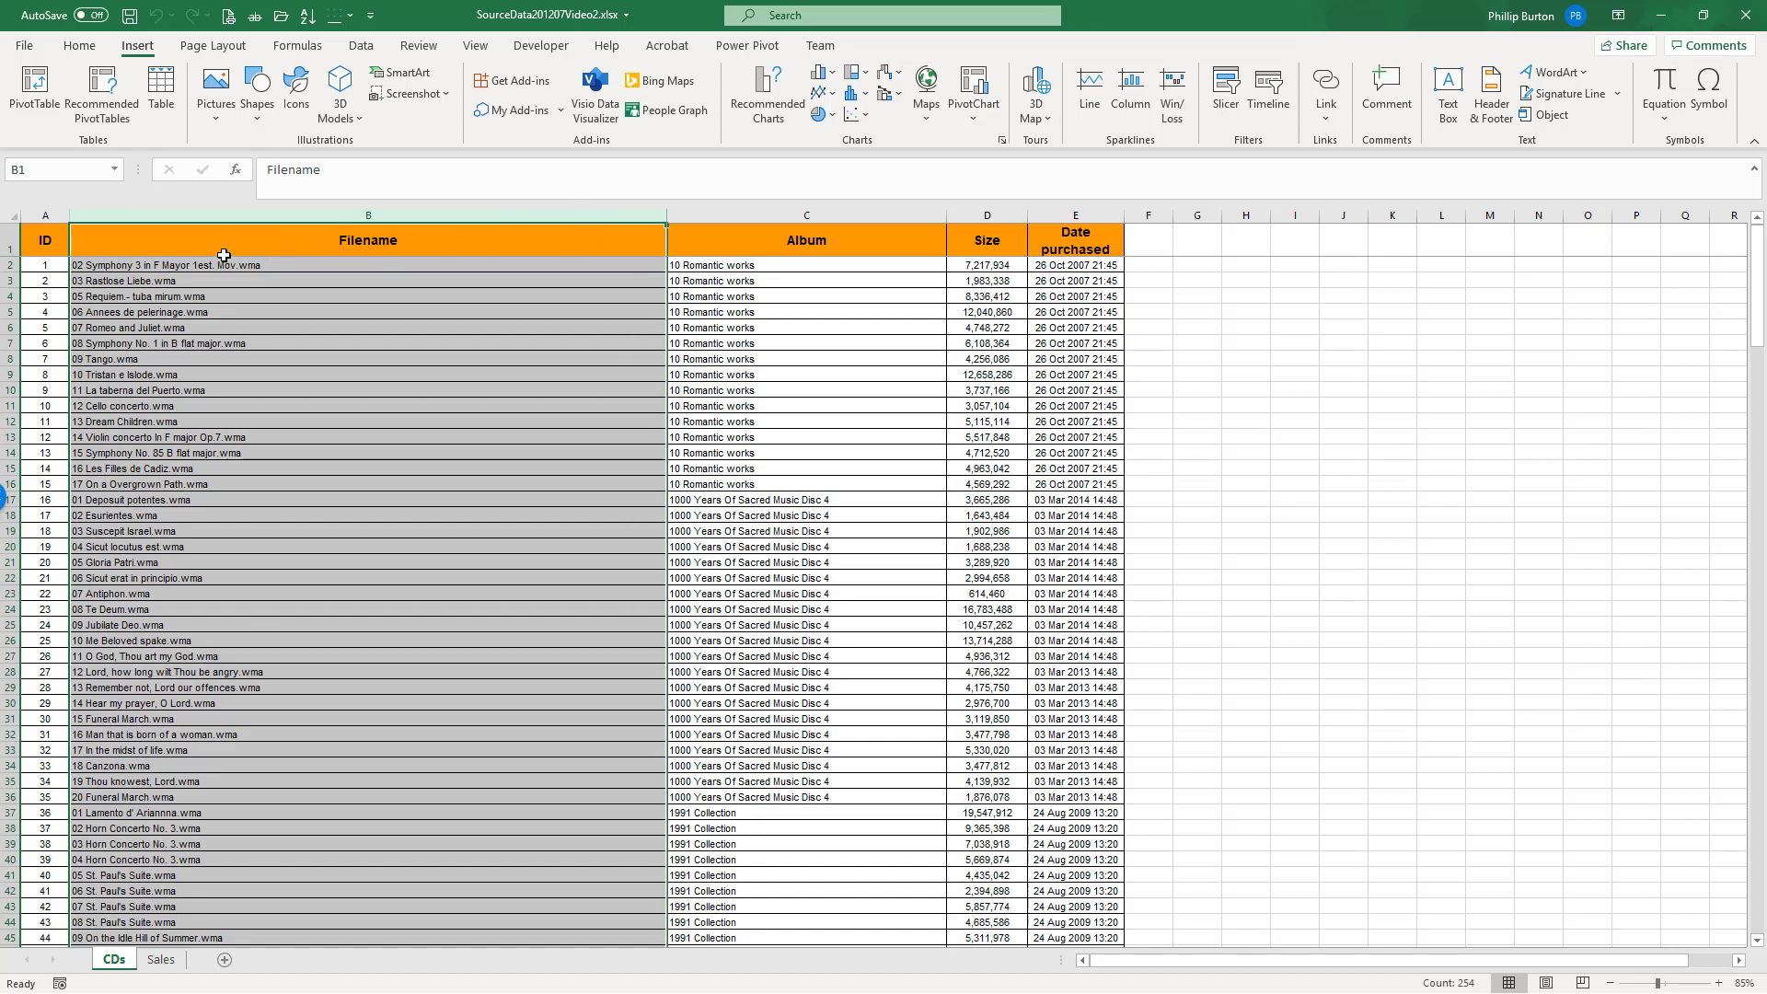
left_click(40, 212)
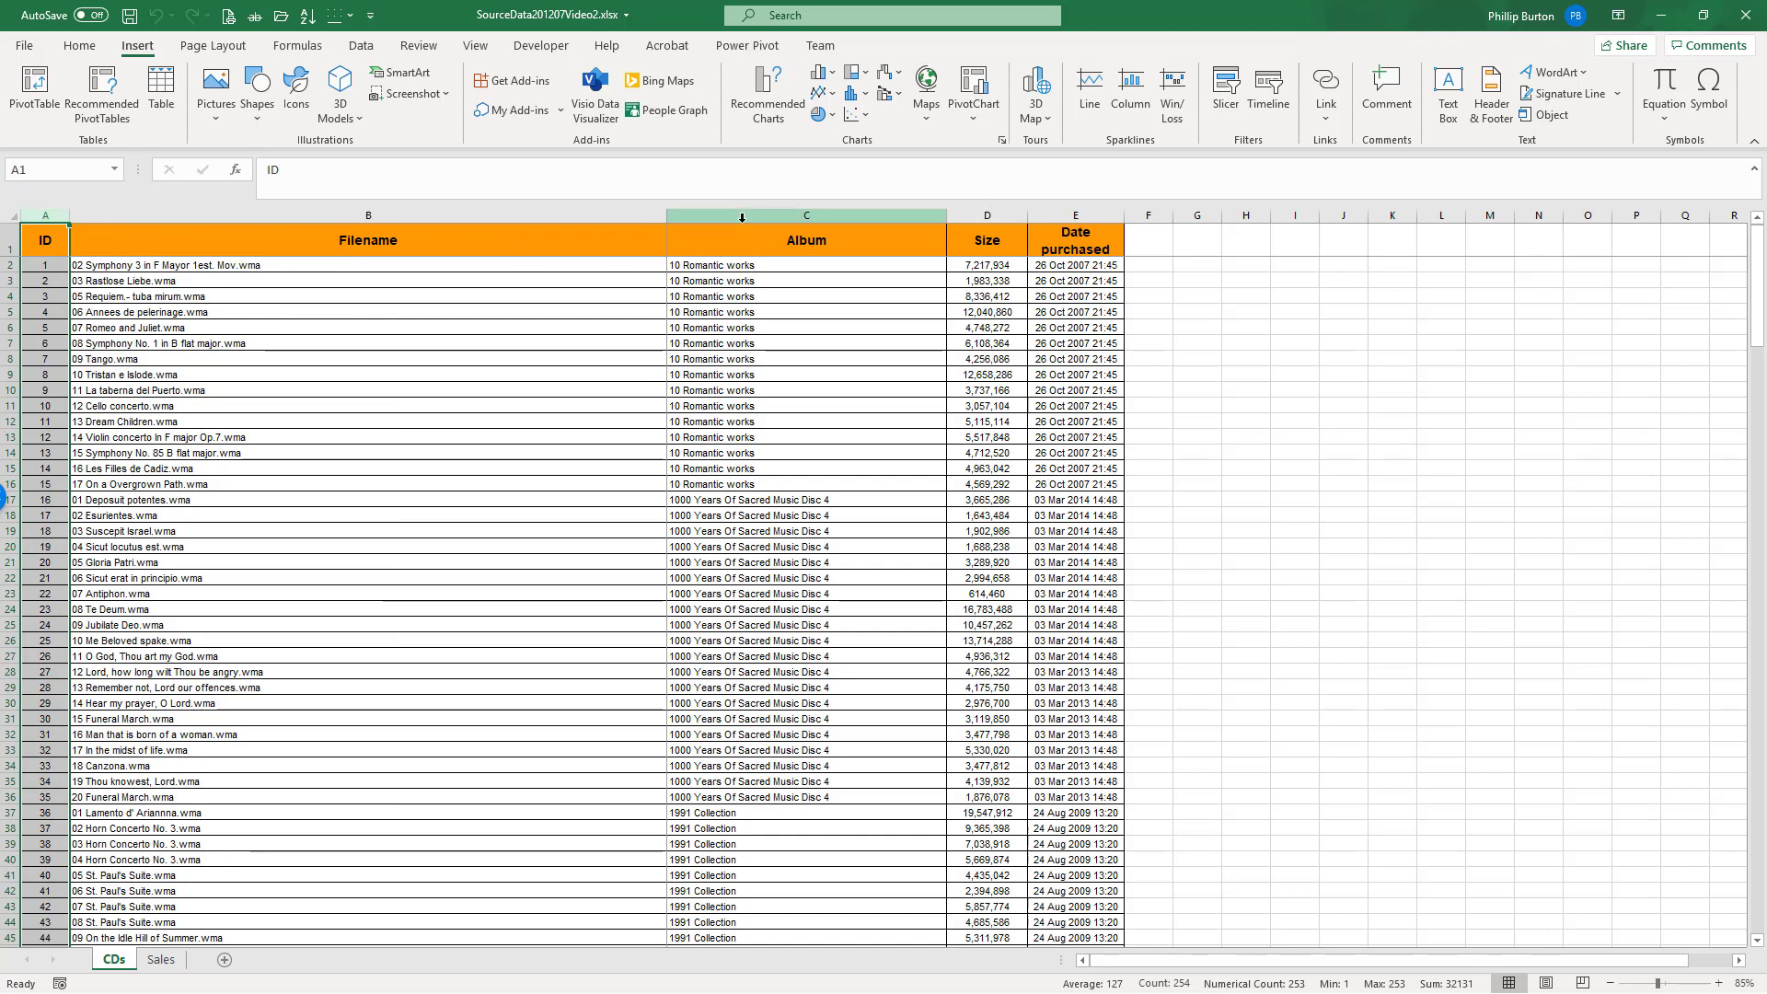
left_click(640, 215)
left_click(773, 217)
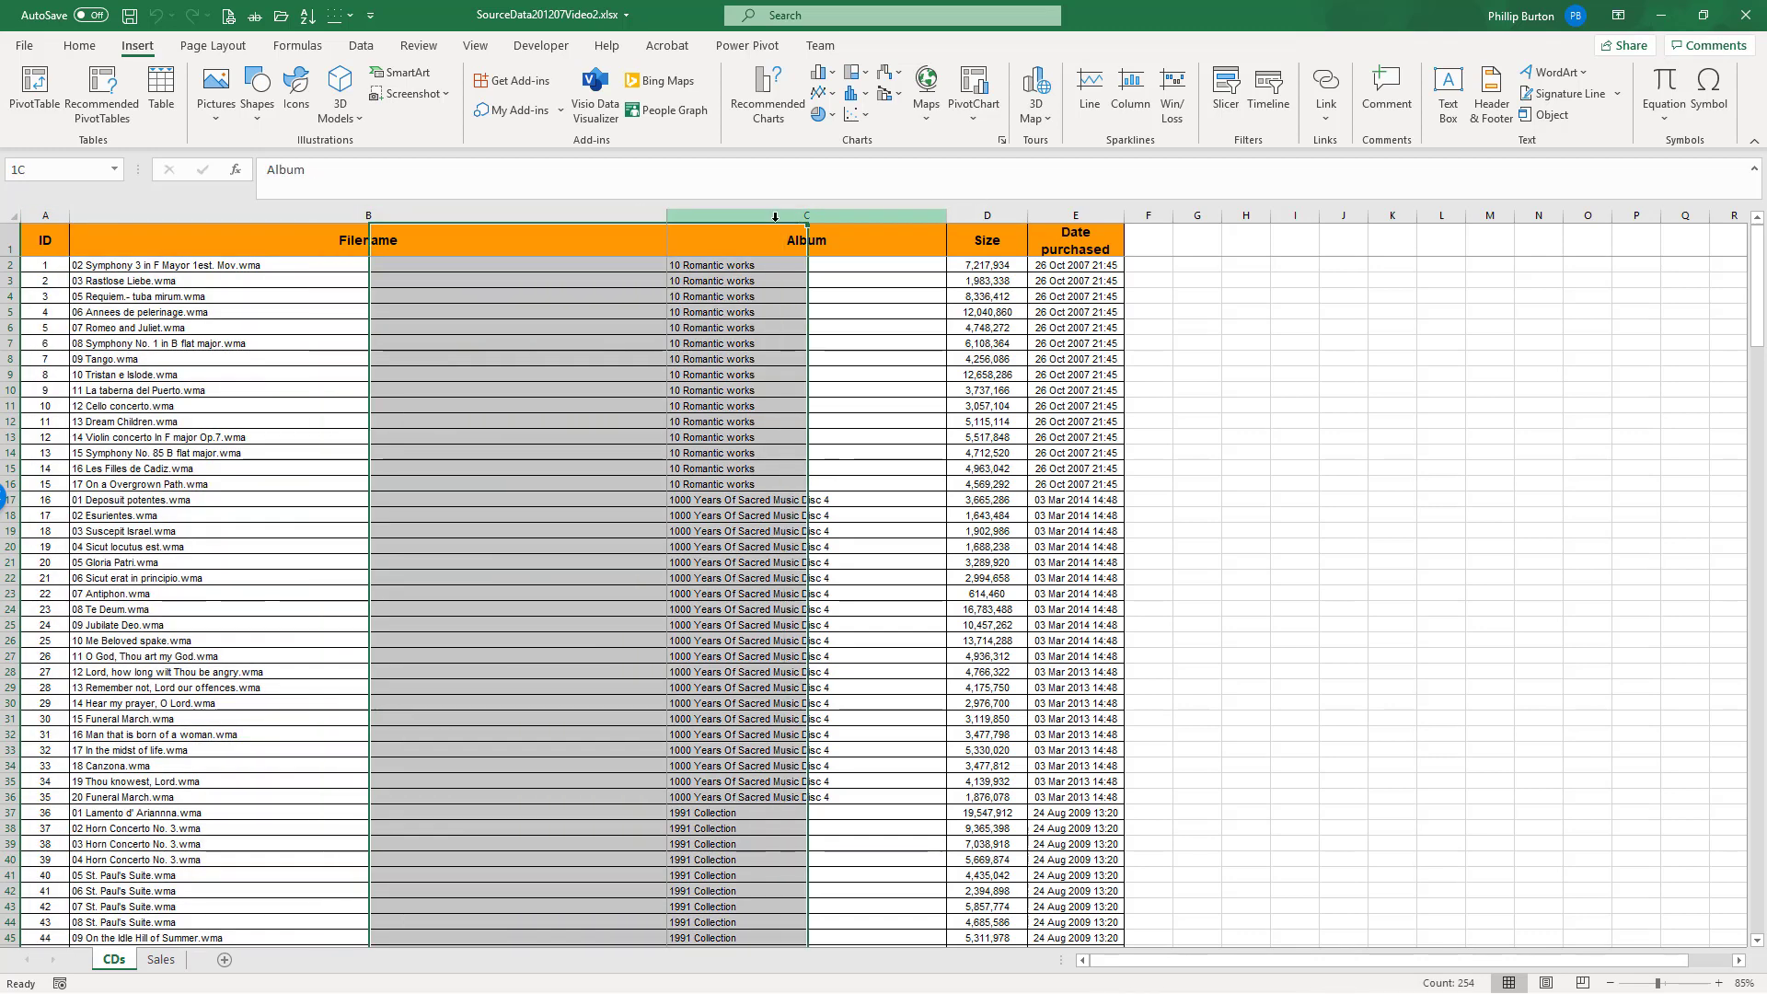
left_click(1054, 214)
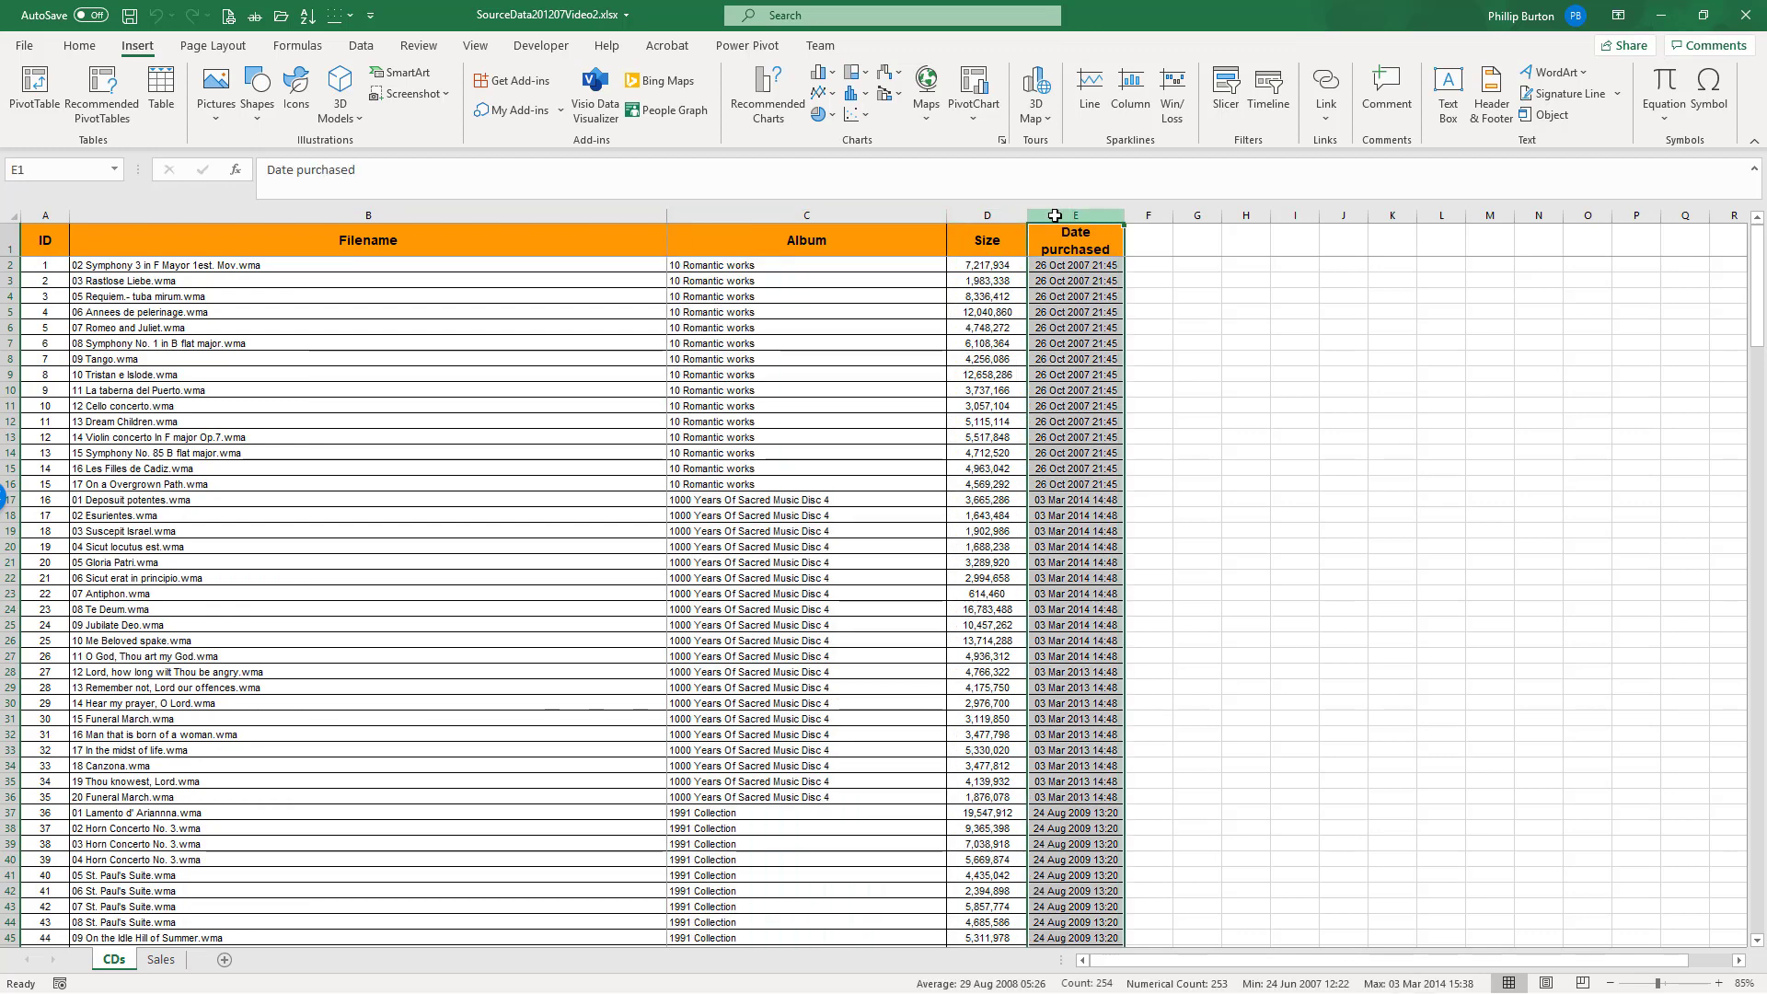
Step: Check sample cells in the Album, Size and ID columns, and examine the single header row of the CDs list
left_click(828, 389)
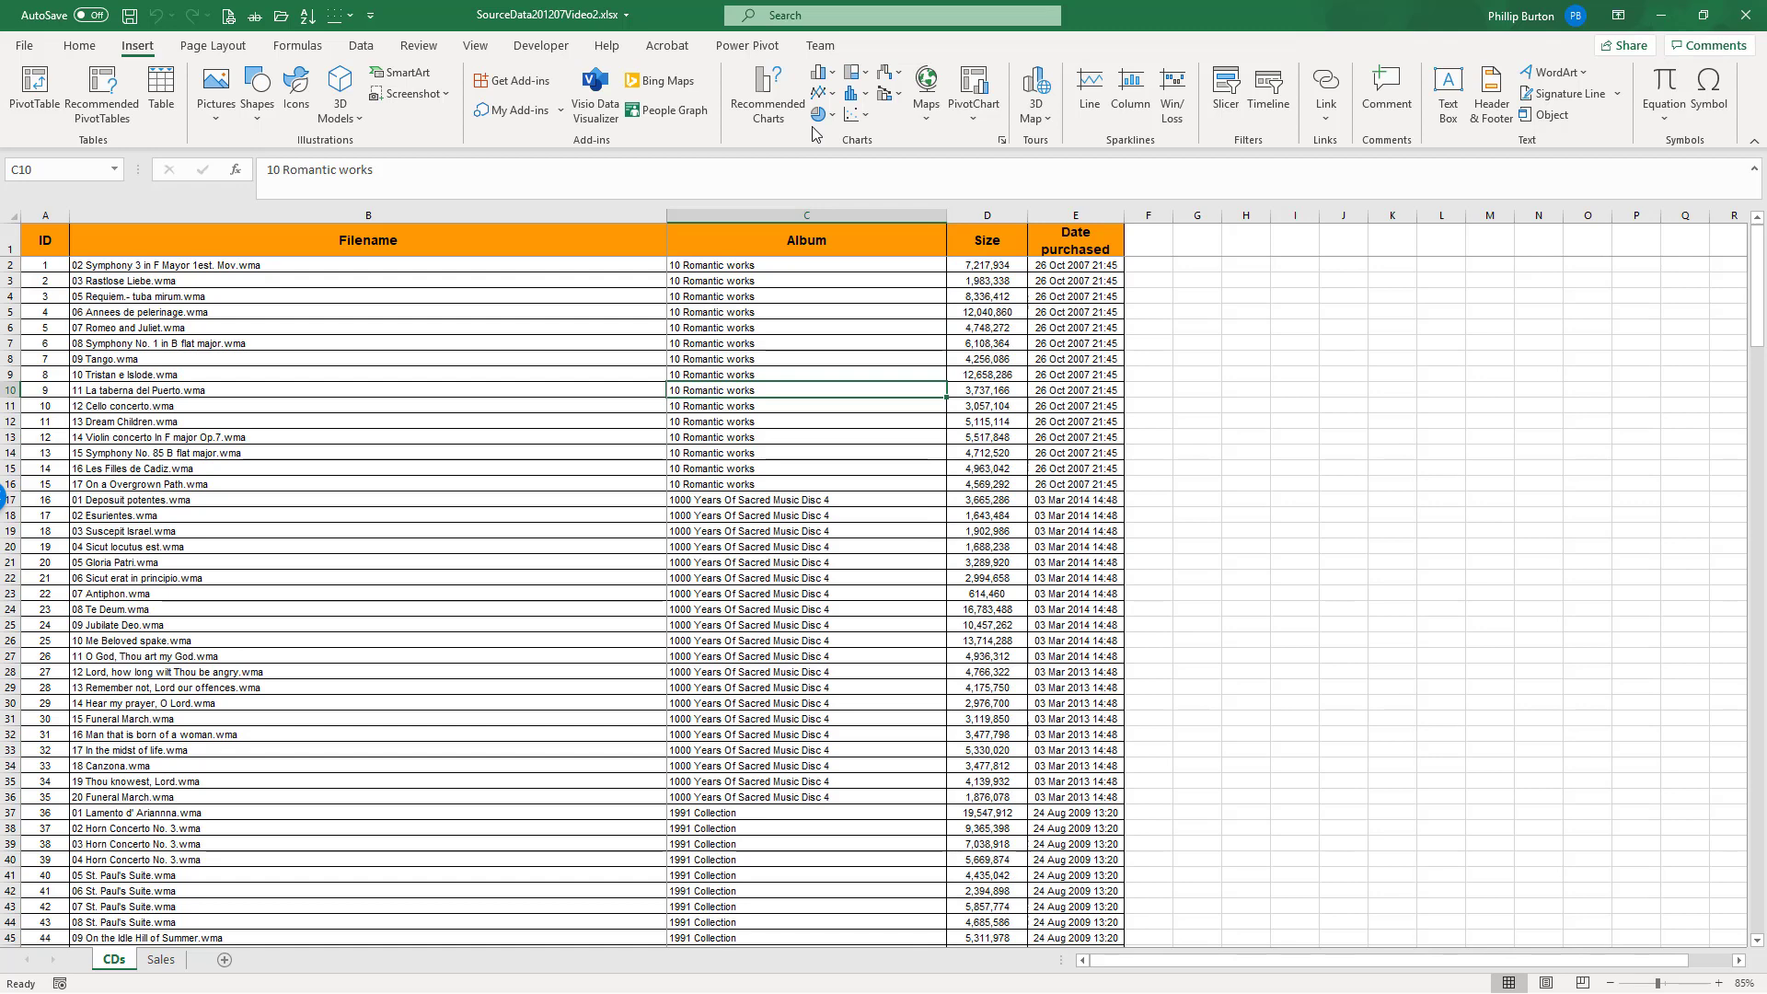
left_click(1008, 360)
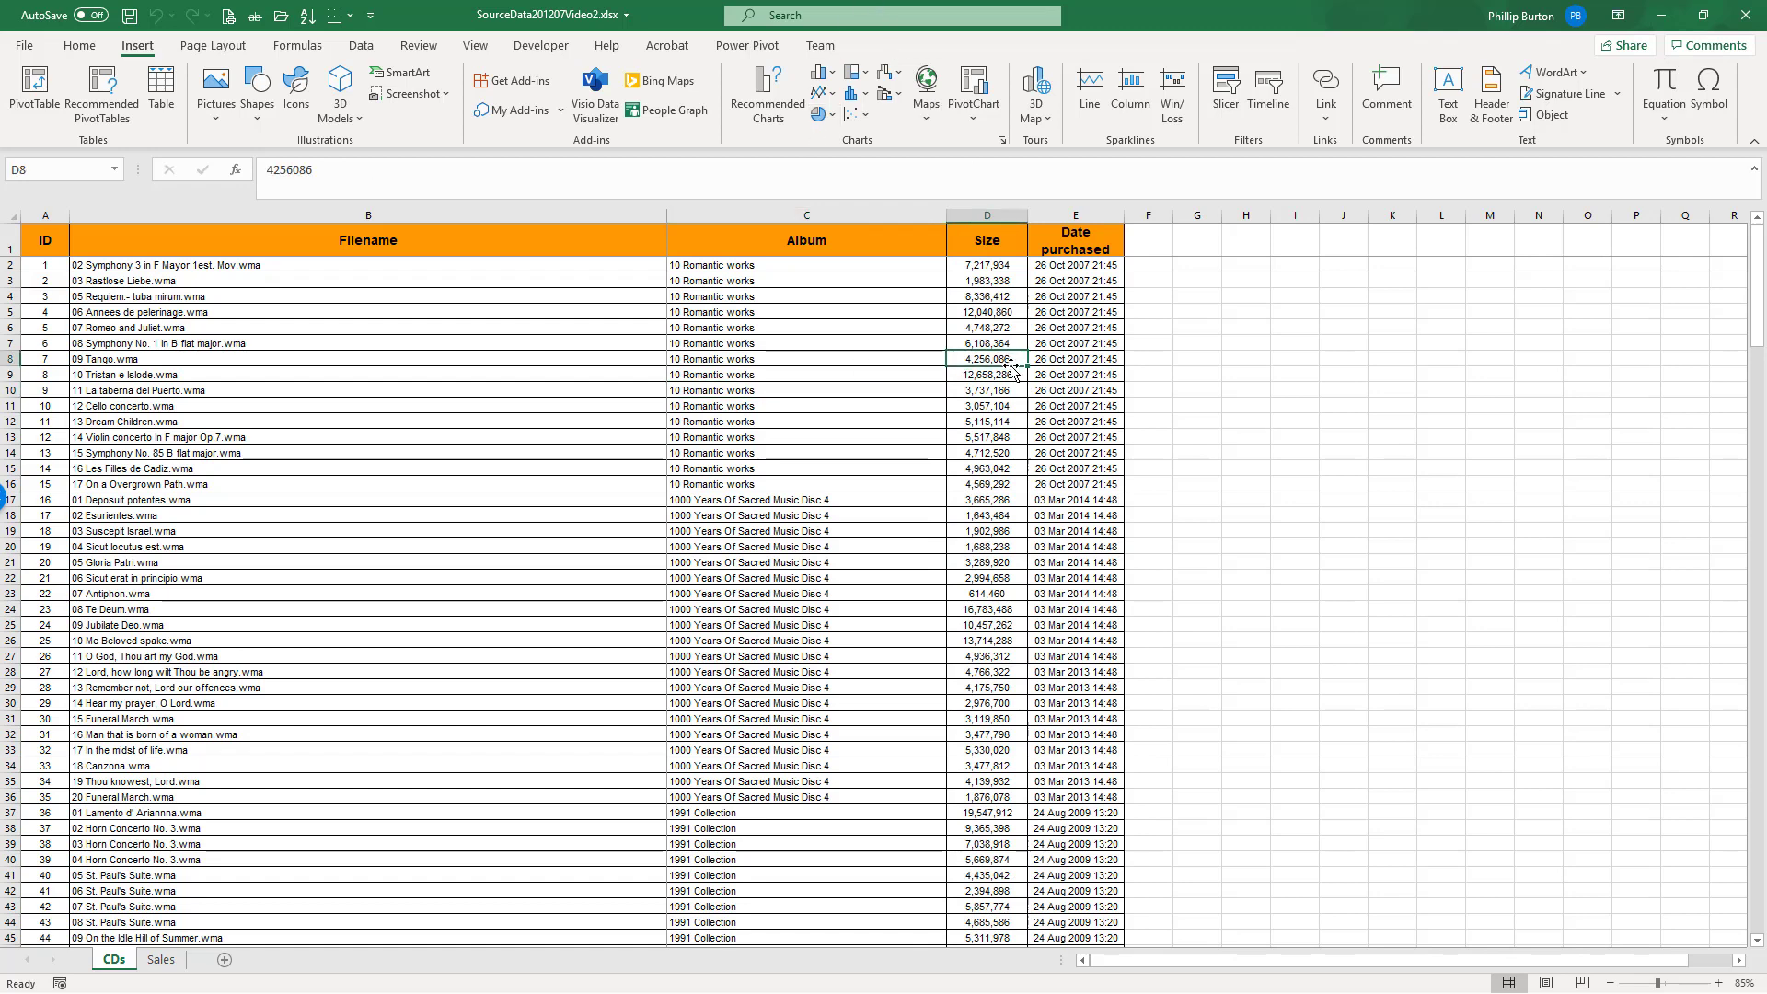
left_click(39, 389)
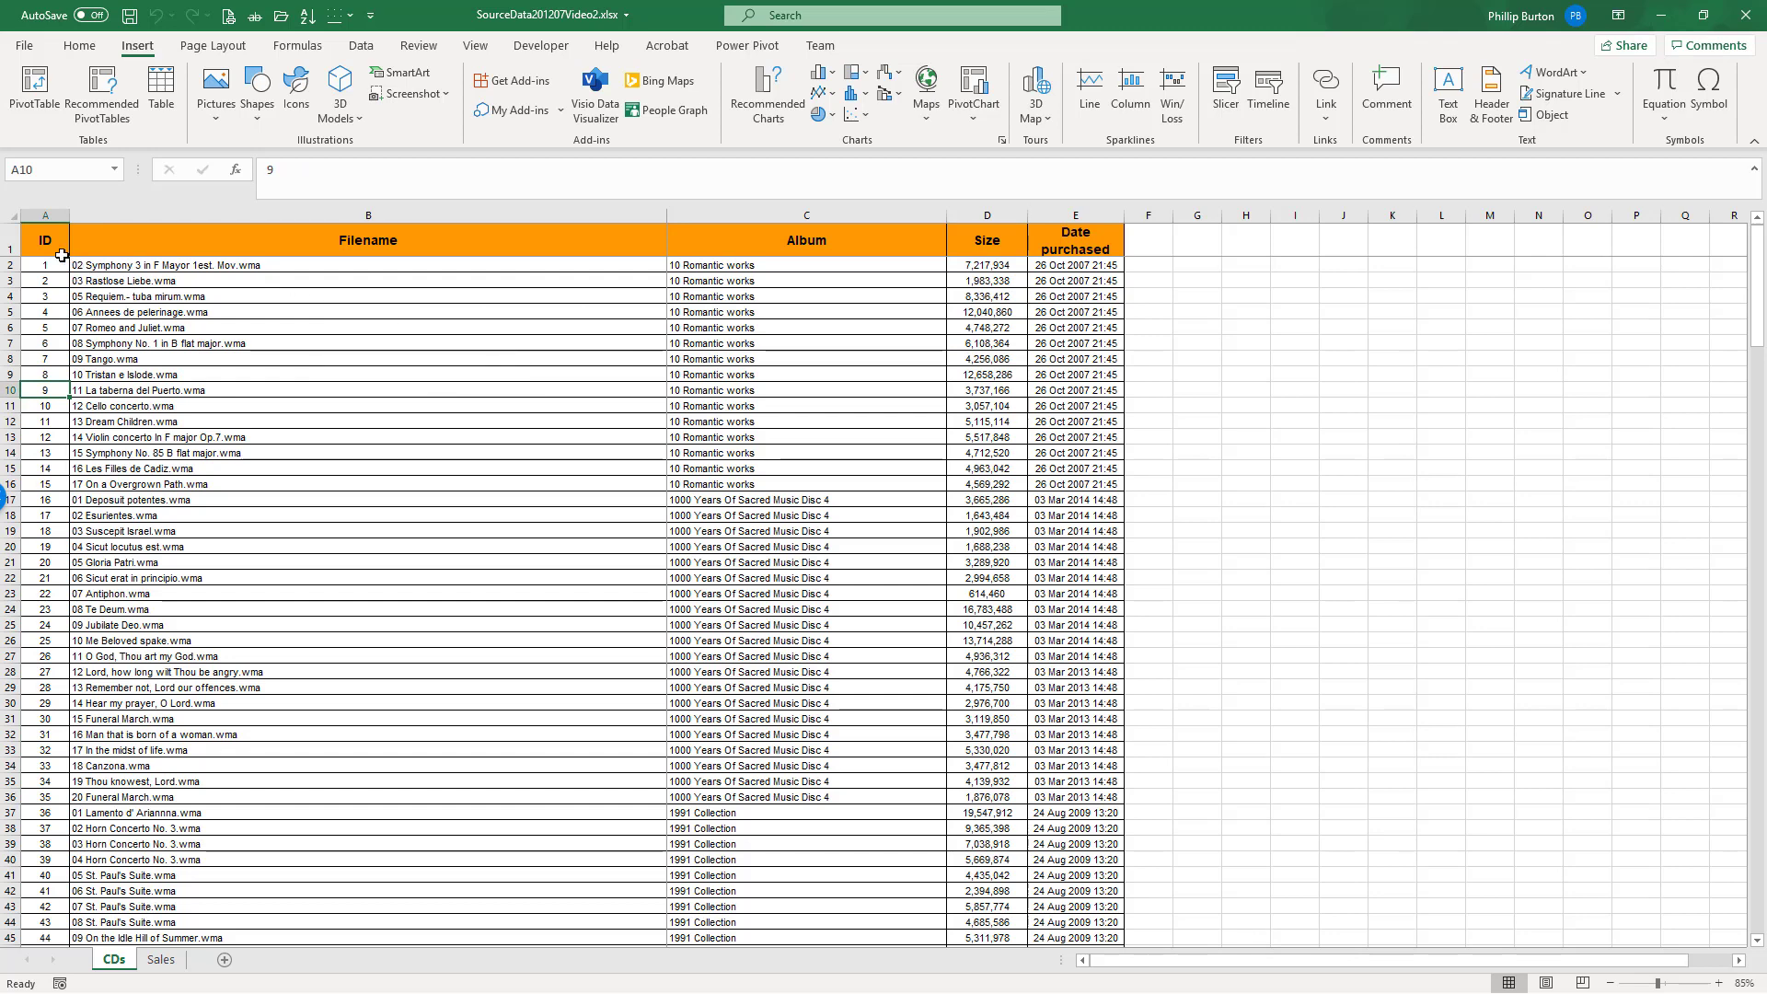
left_click(11, 241)
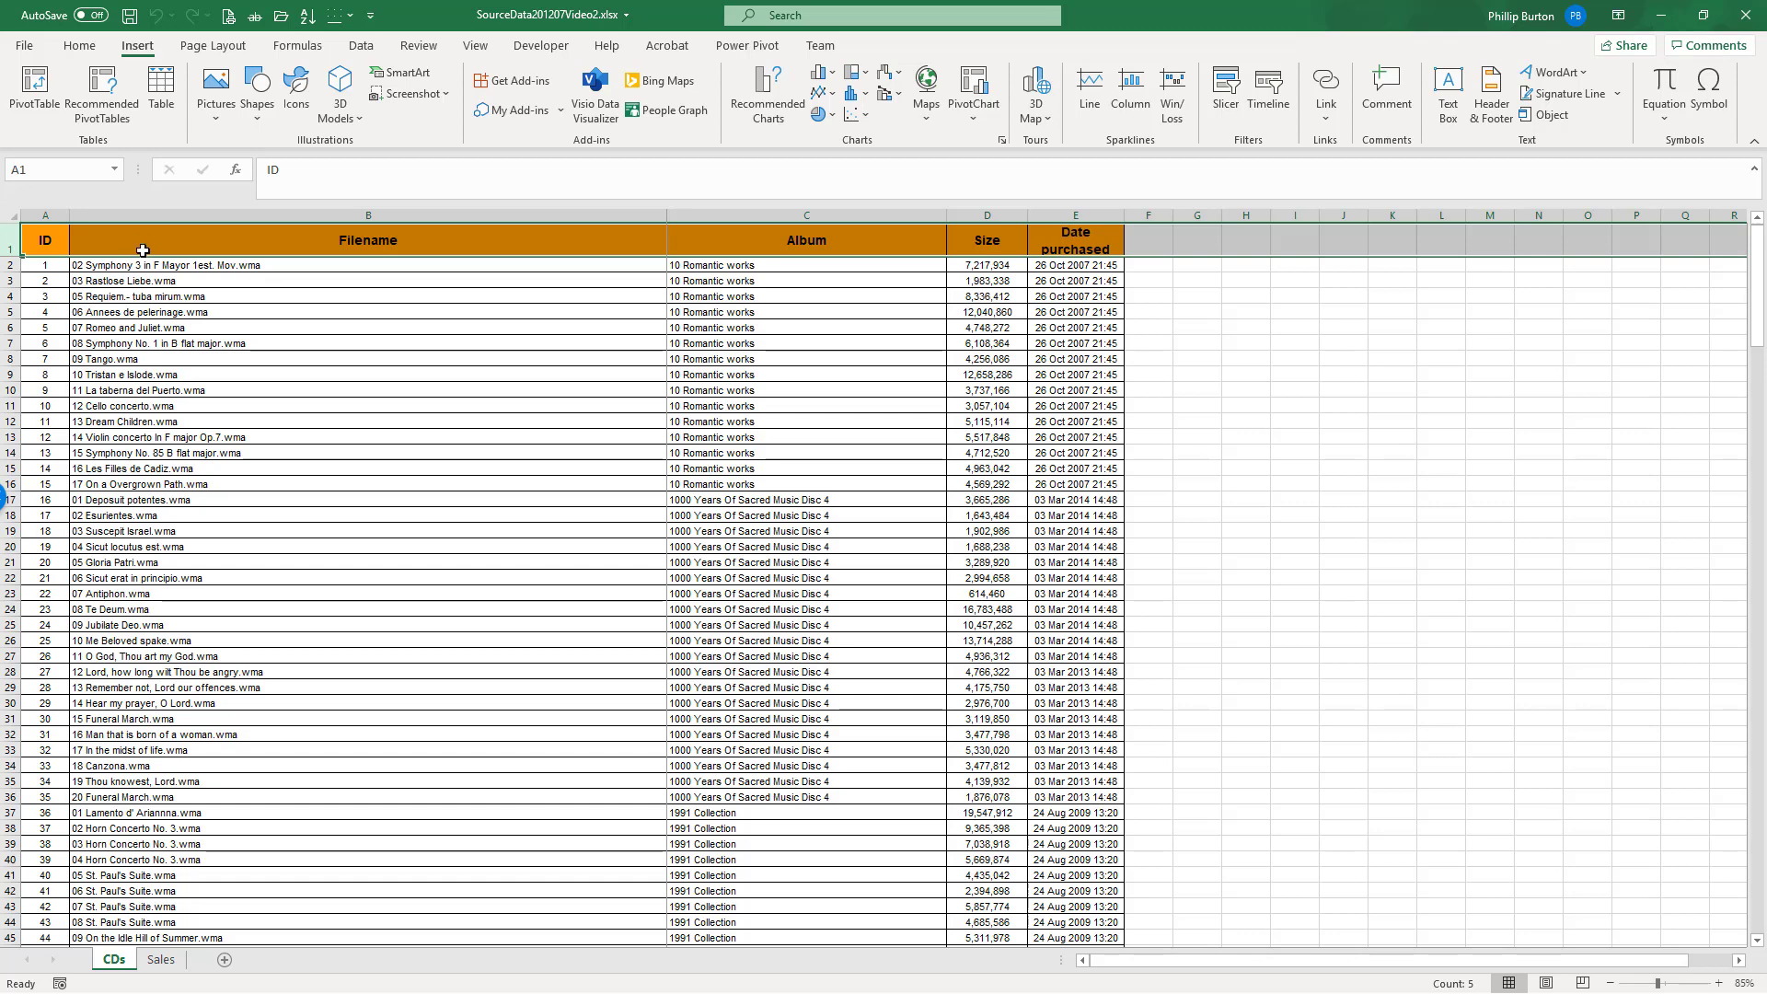
left_click(374, 254)
left_click(847, 242)
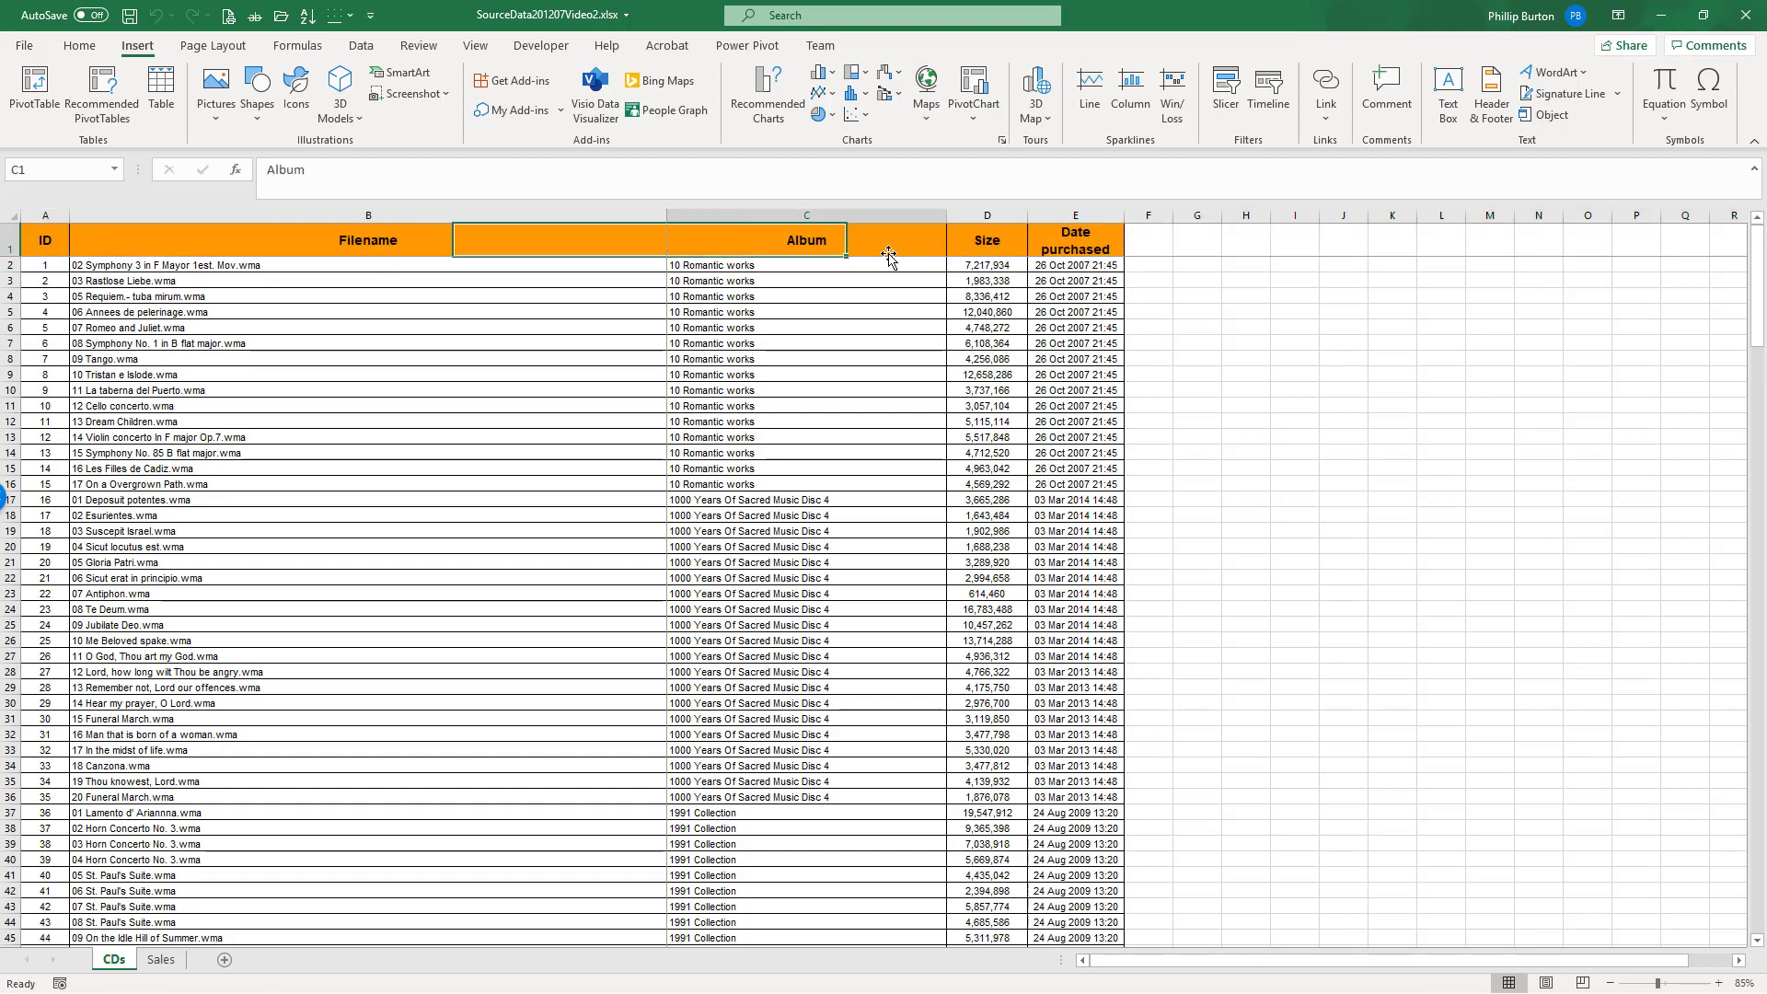
left_click(540, 345)
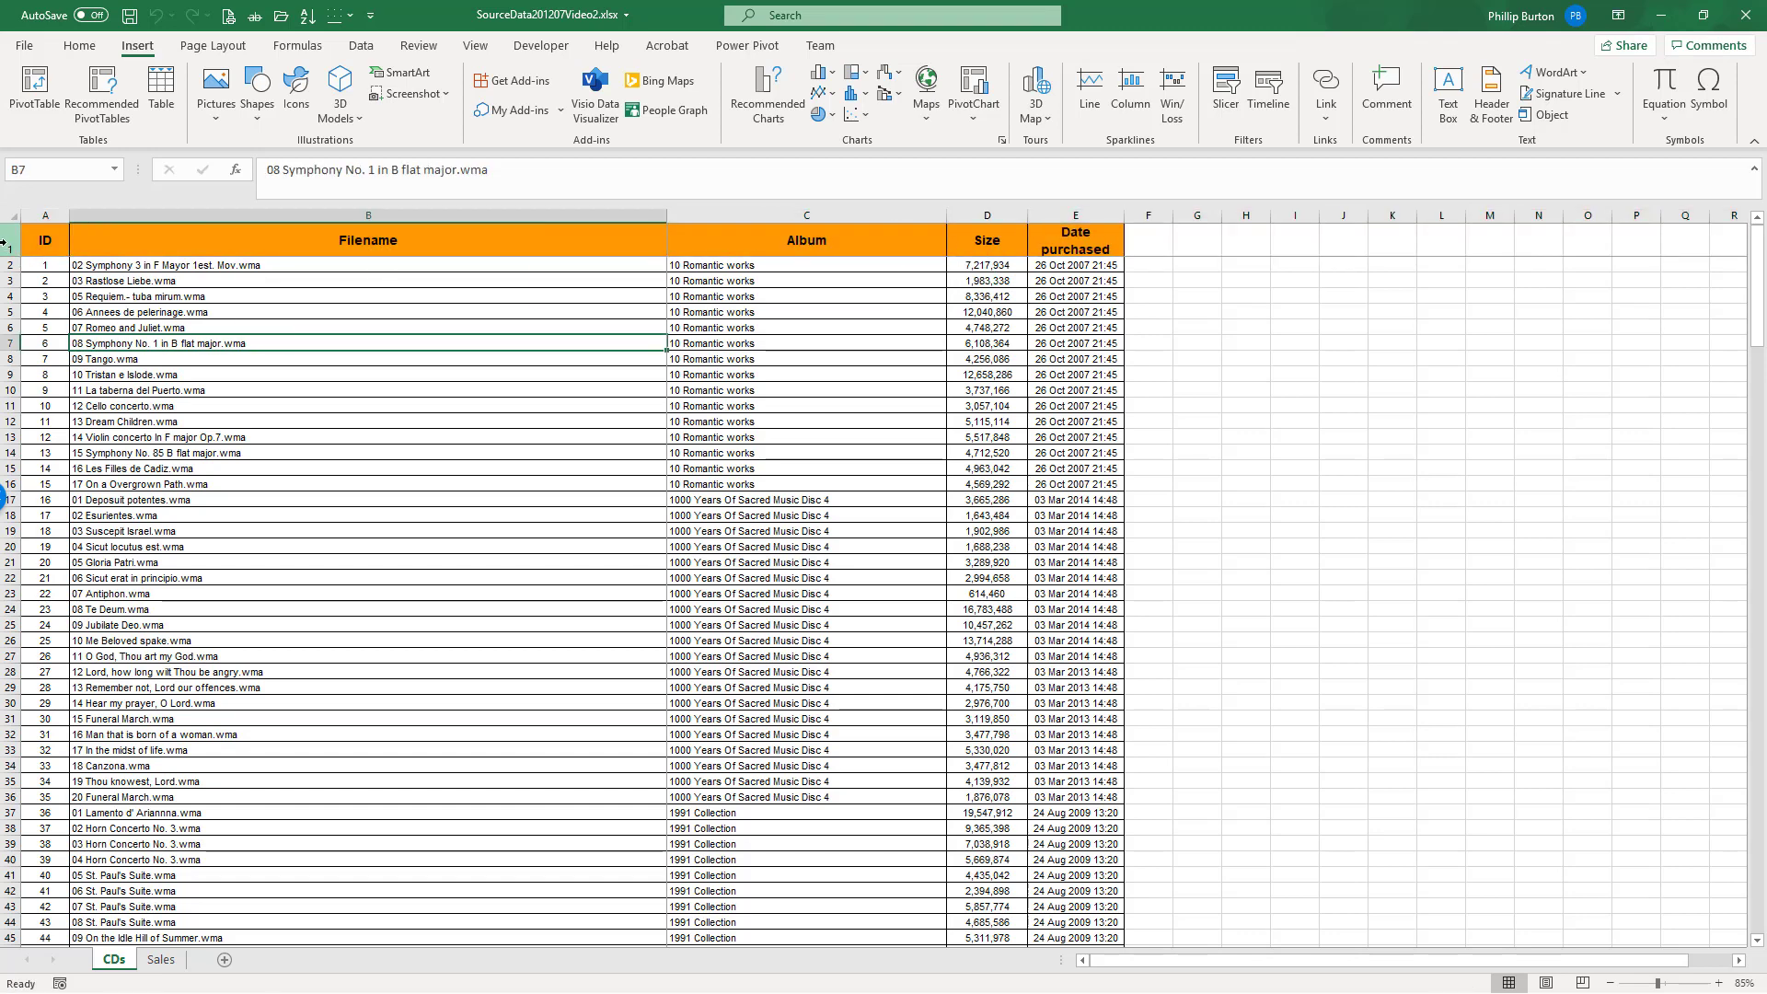
Step: Try inserting four blank rows above the header row of the CDs sheet, and undo the insertion
left_click_drag(4, 241, 9, 296)
right_click(13, 276)
left_click(122, 439)
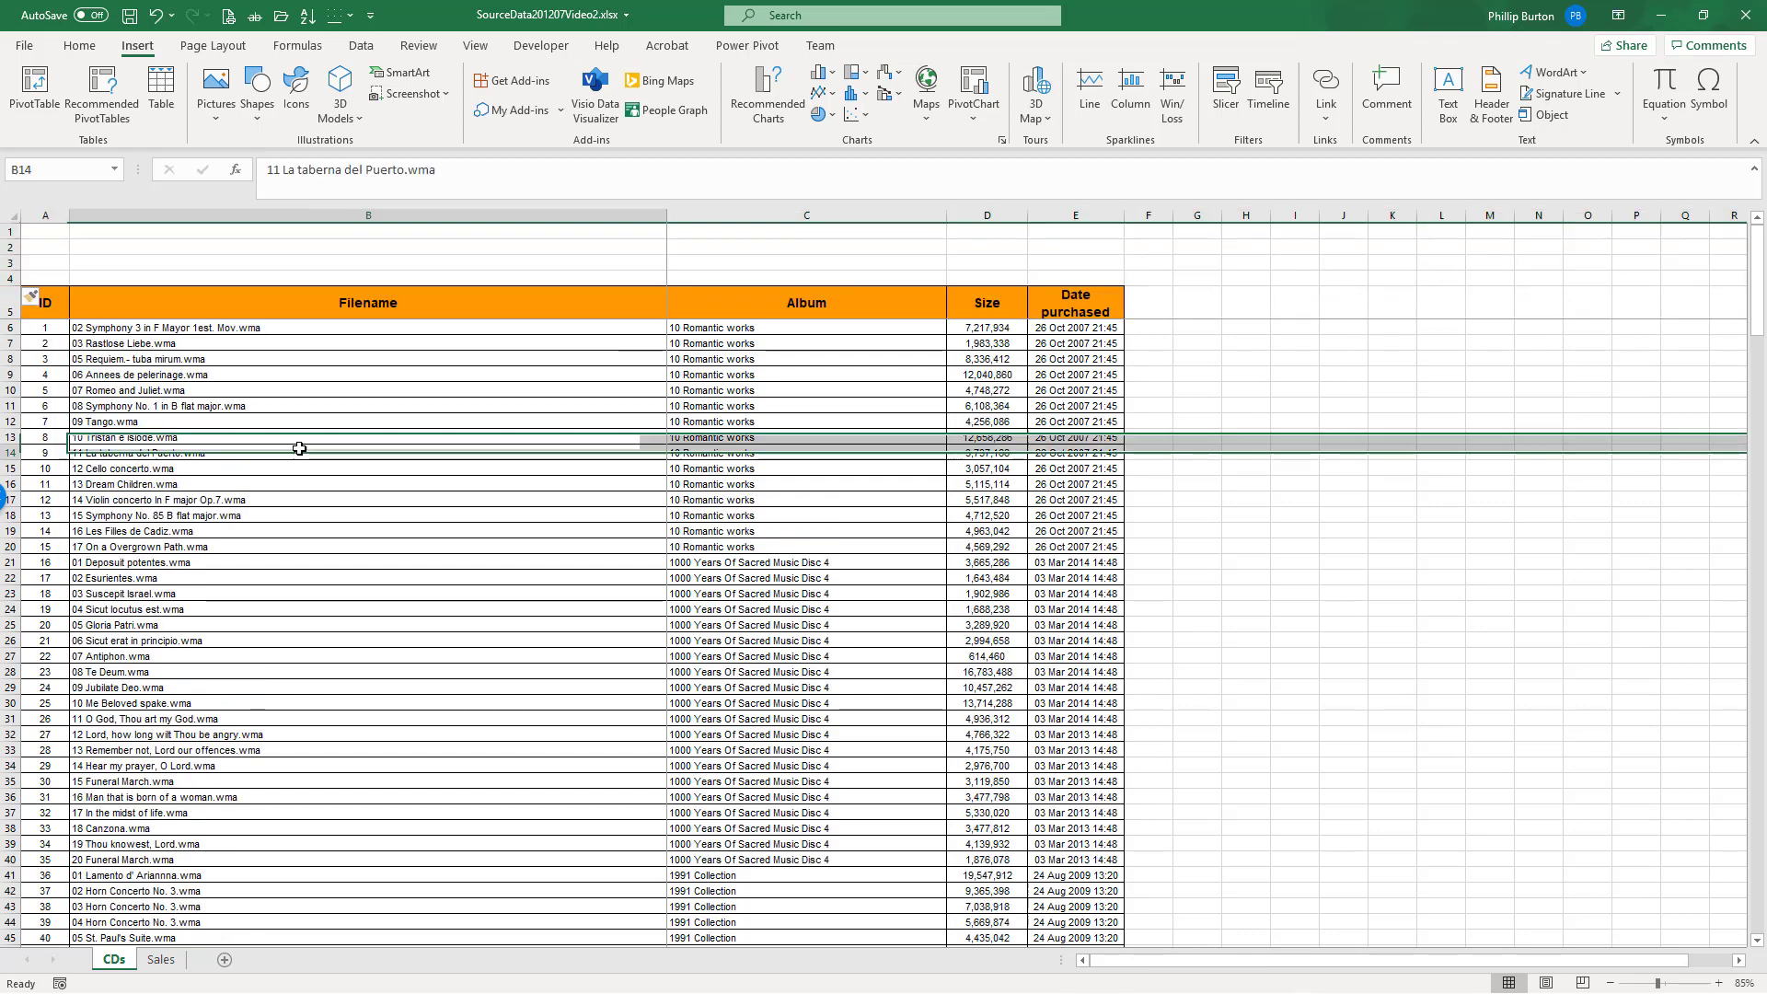
key("ctrl+z")
left_click(255, 333)
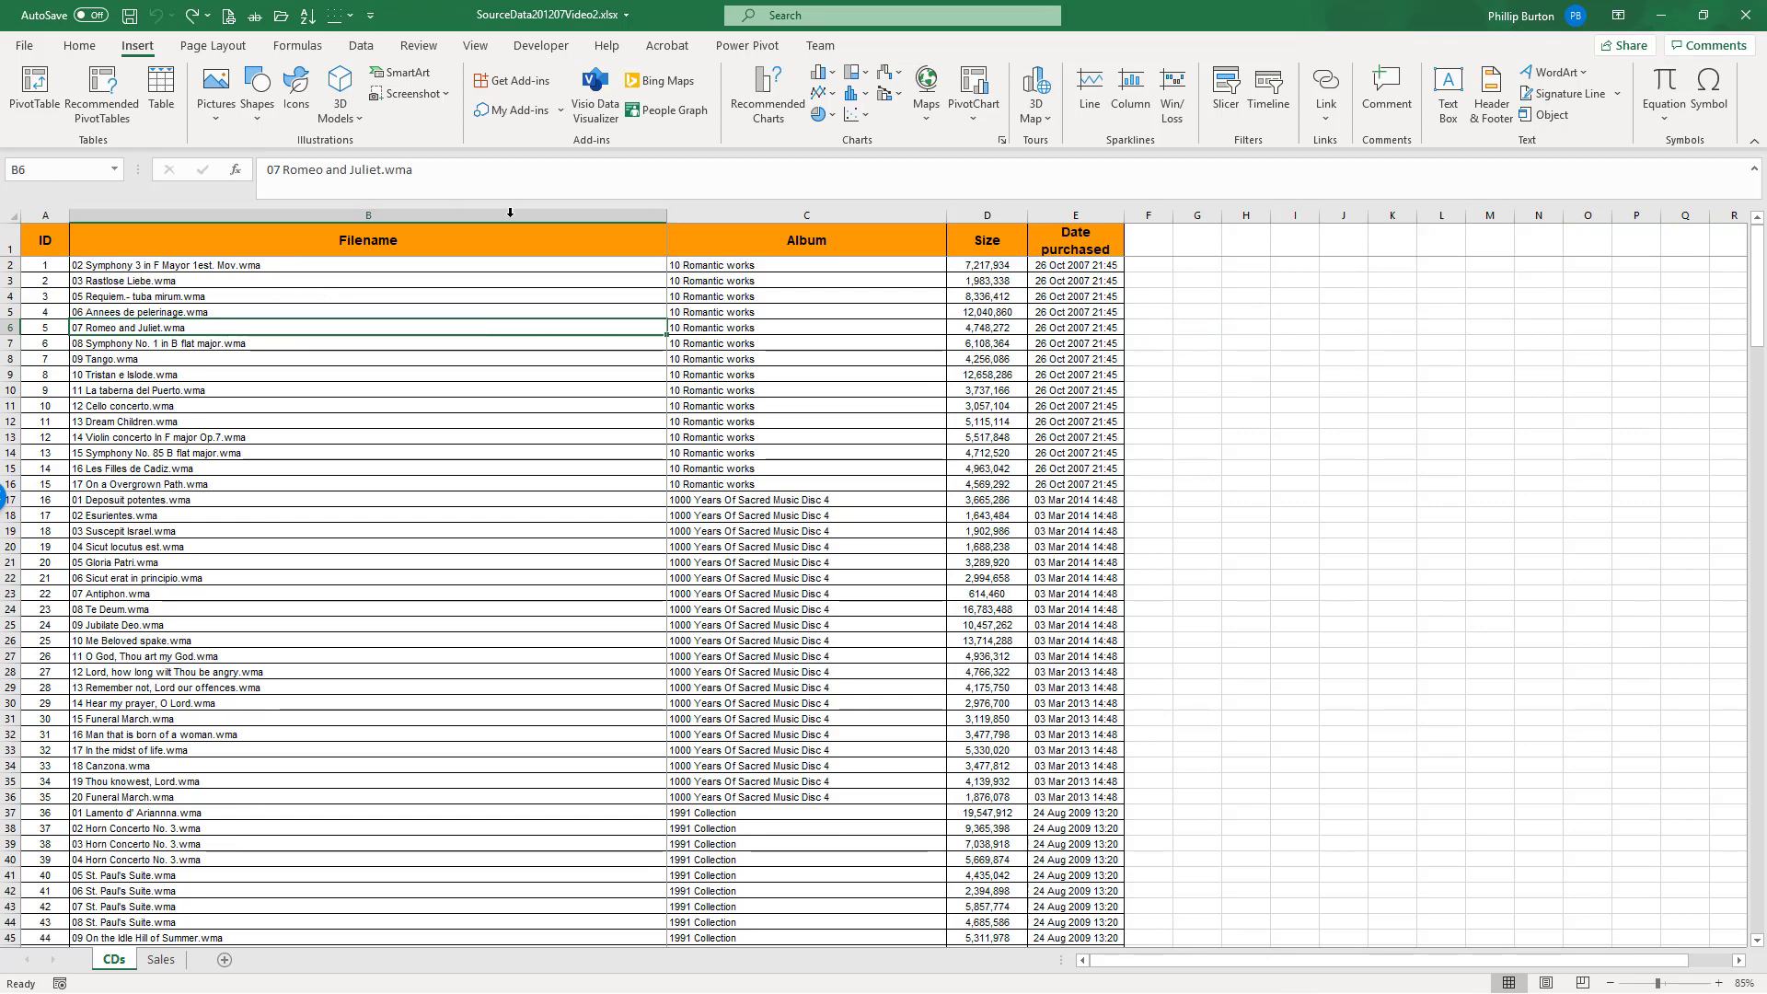
Step: Try clearing album cell C15 and merging B15:C15 with centred text, and undo both the merge and the clearing
left_click_drag(525, 236, 1067, 237)
left_click(682, 358)
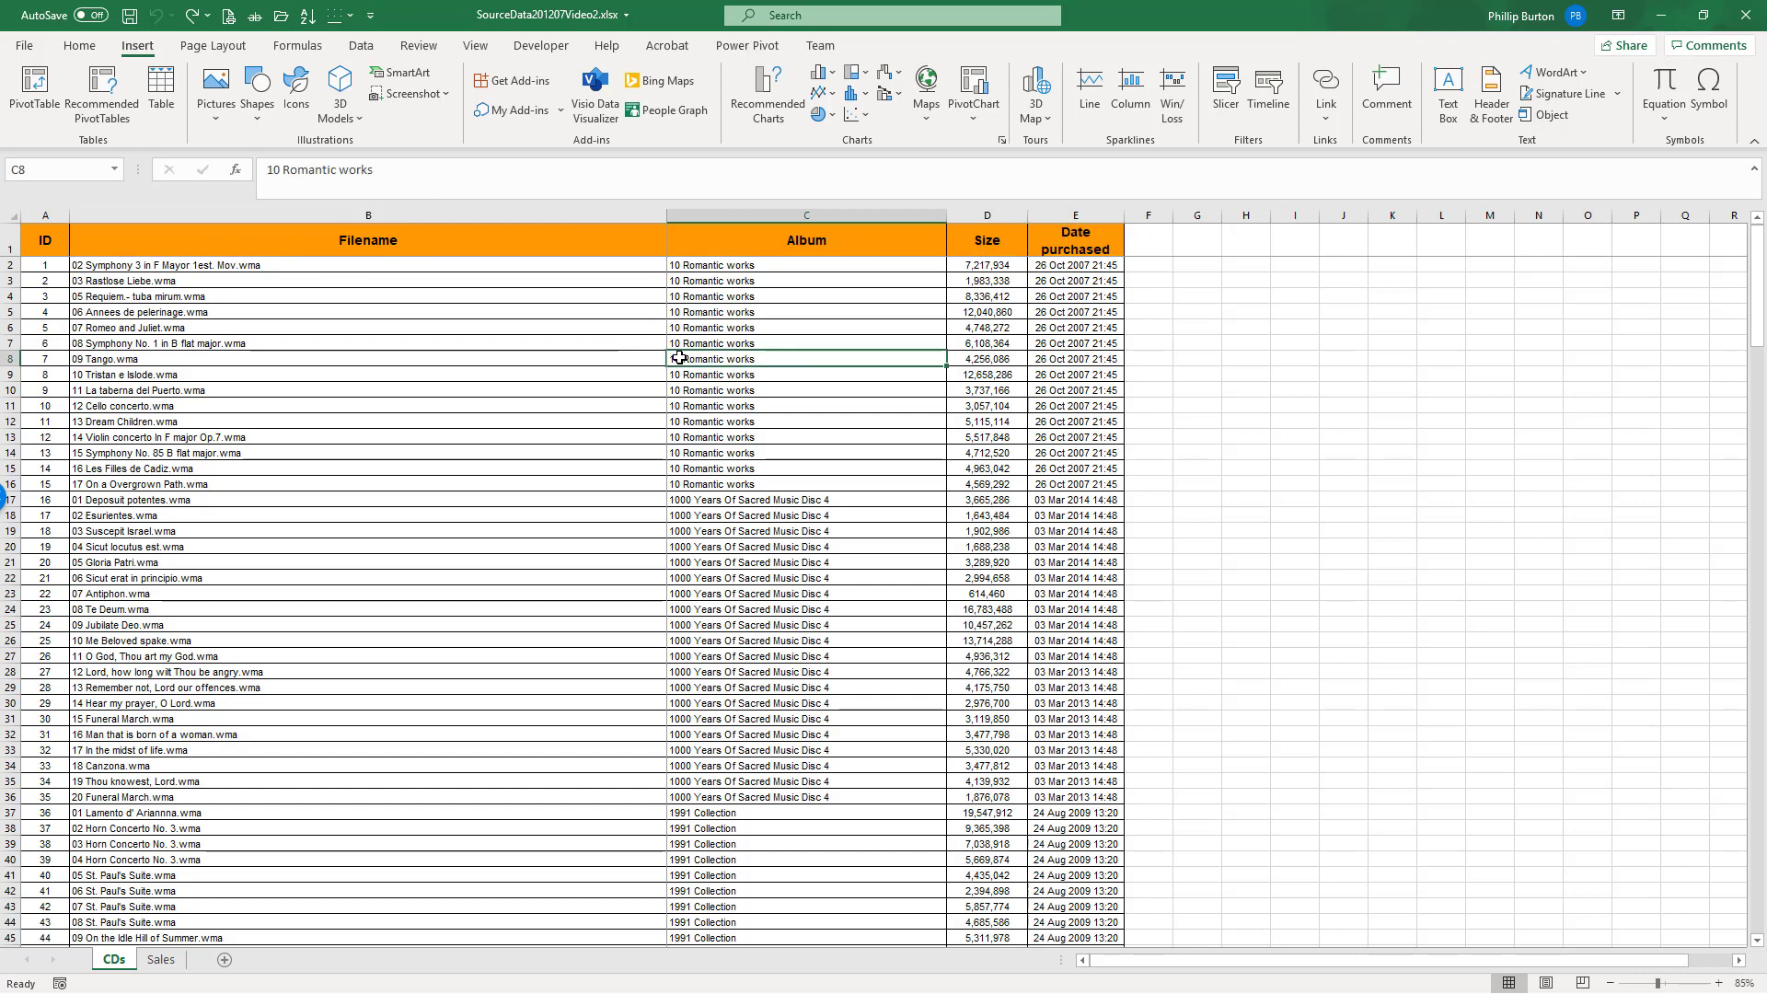
left_click(692, 469)
key("Delete")
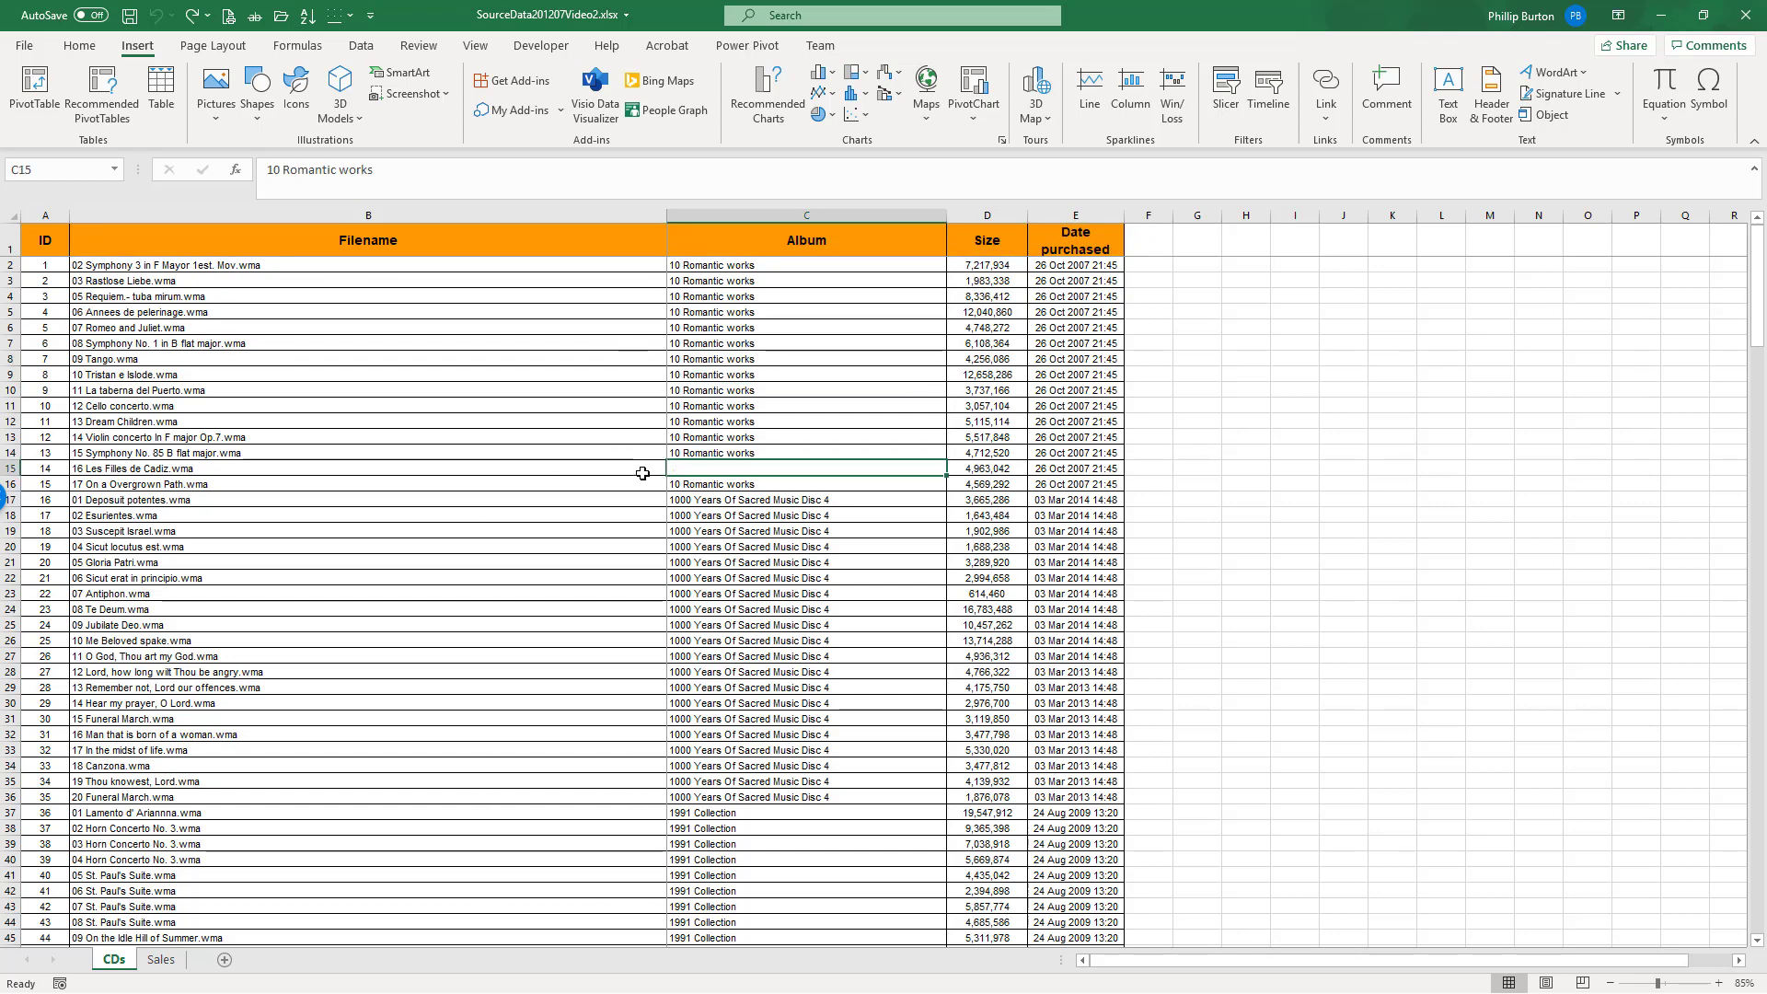
left_click_drag(644, 468, 691, 468)
left_click(78, 46)
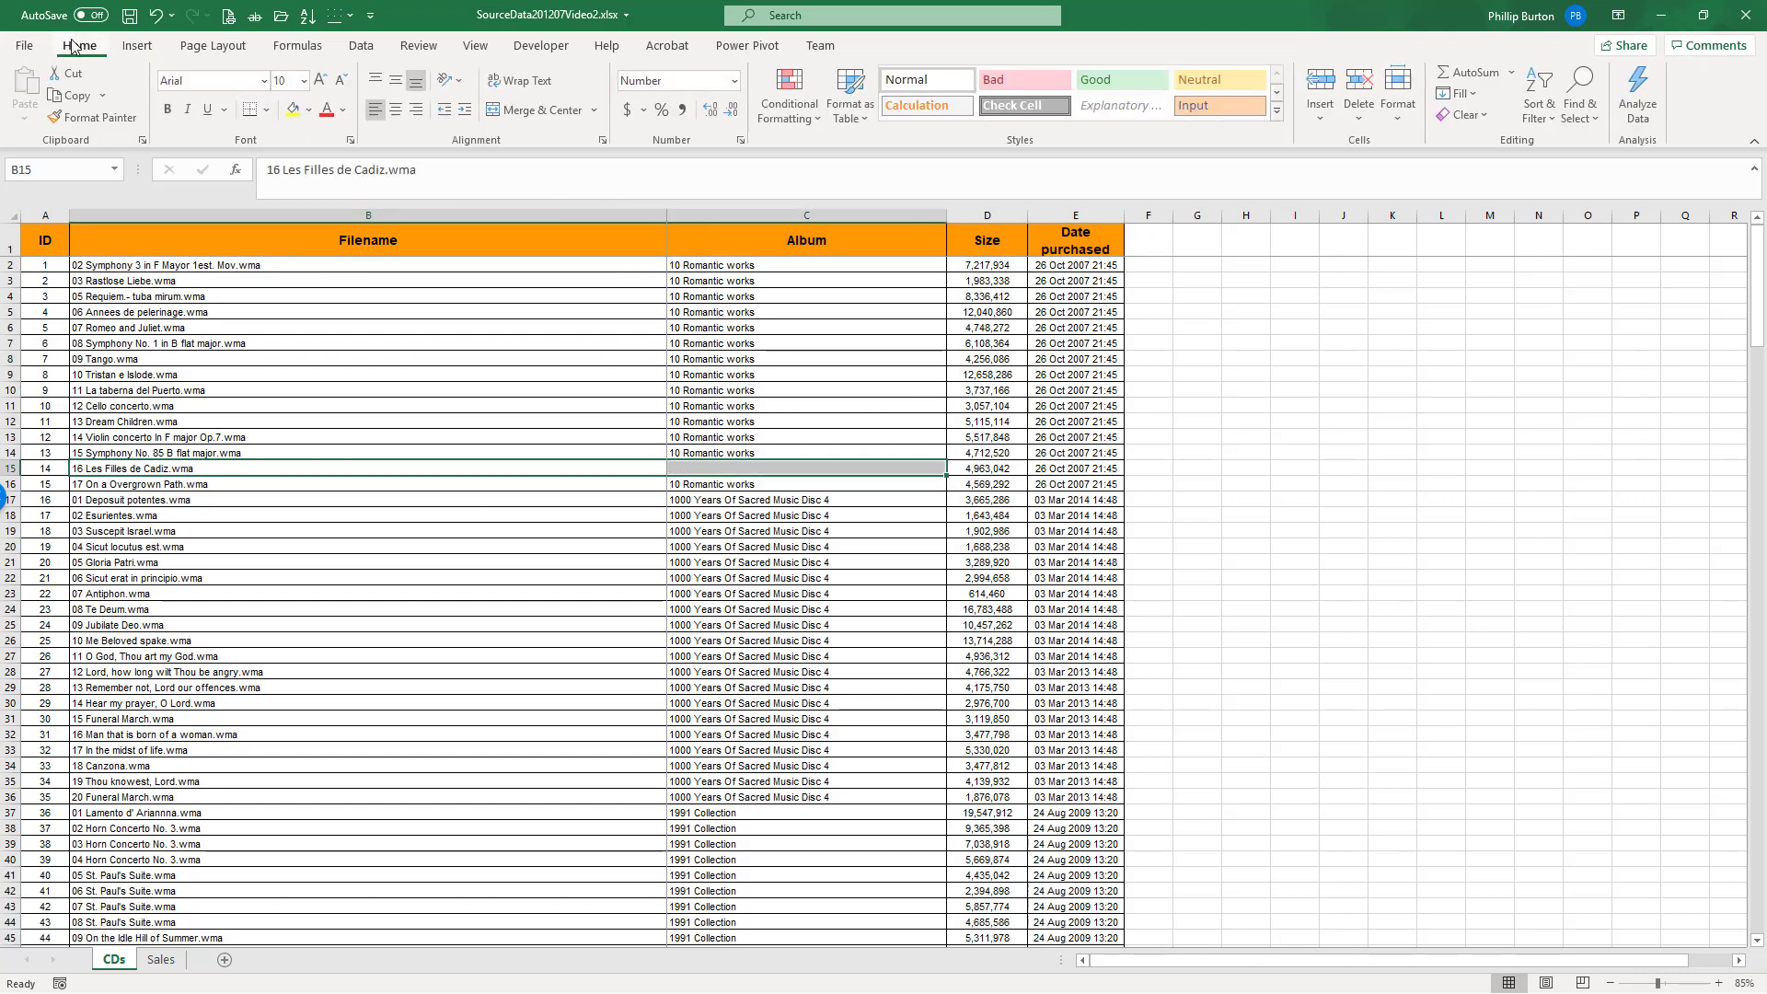
left_click(516, 109)
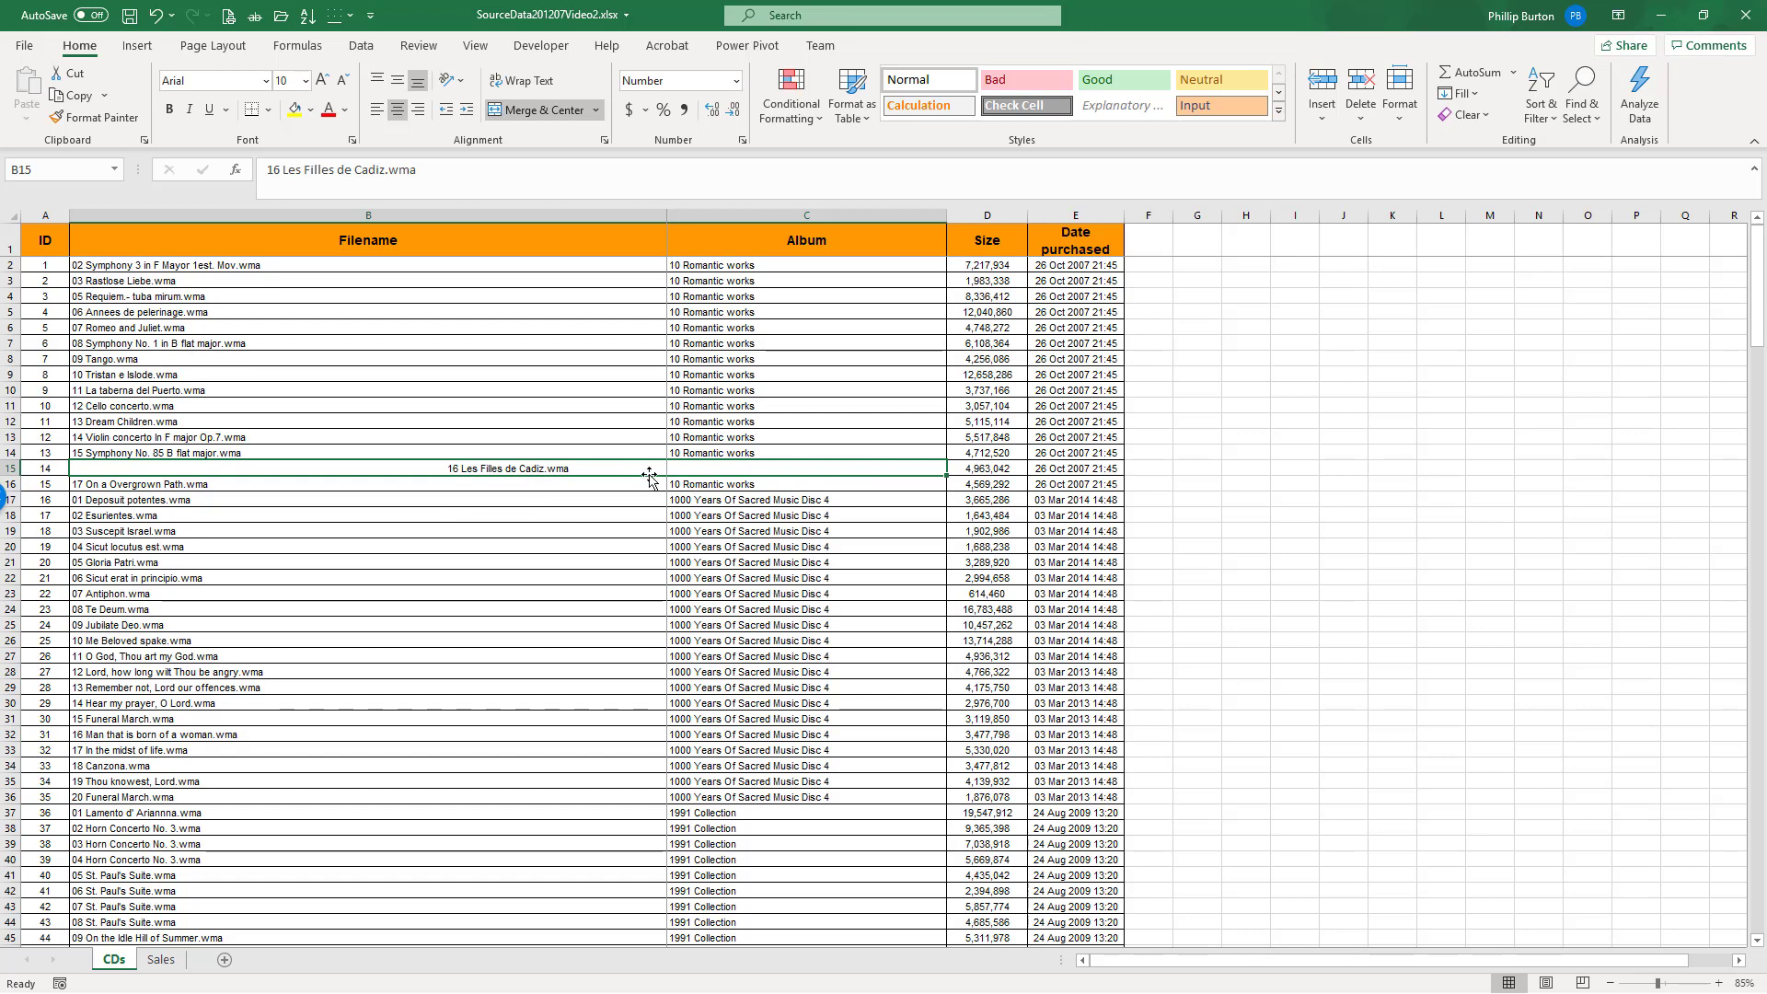
key("ctrl+z")
key("ctrl+z")
left_click(640, 499)
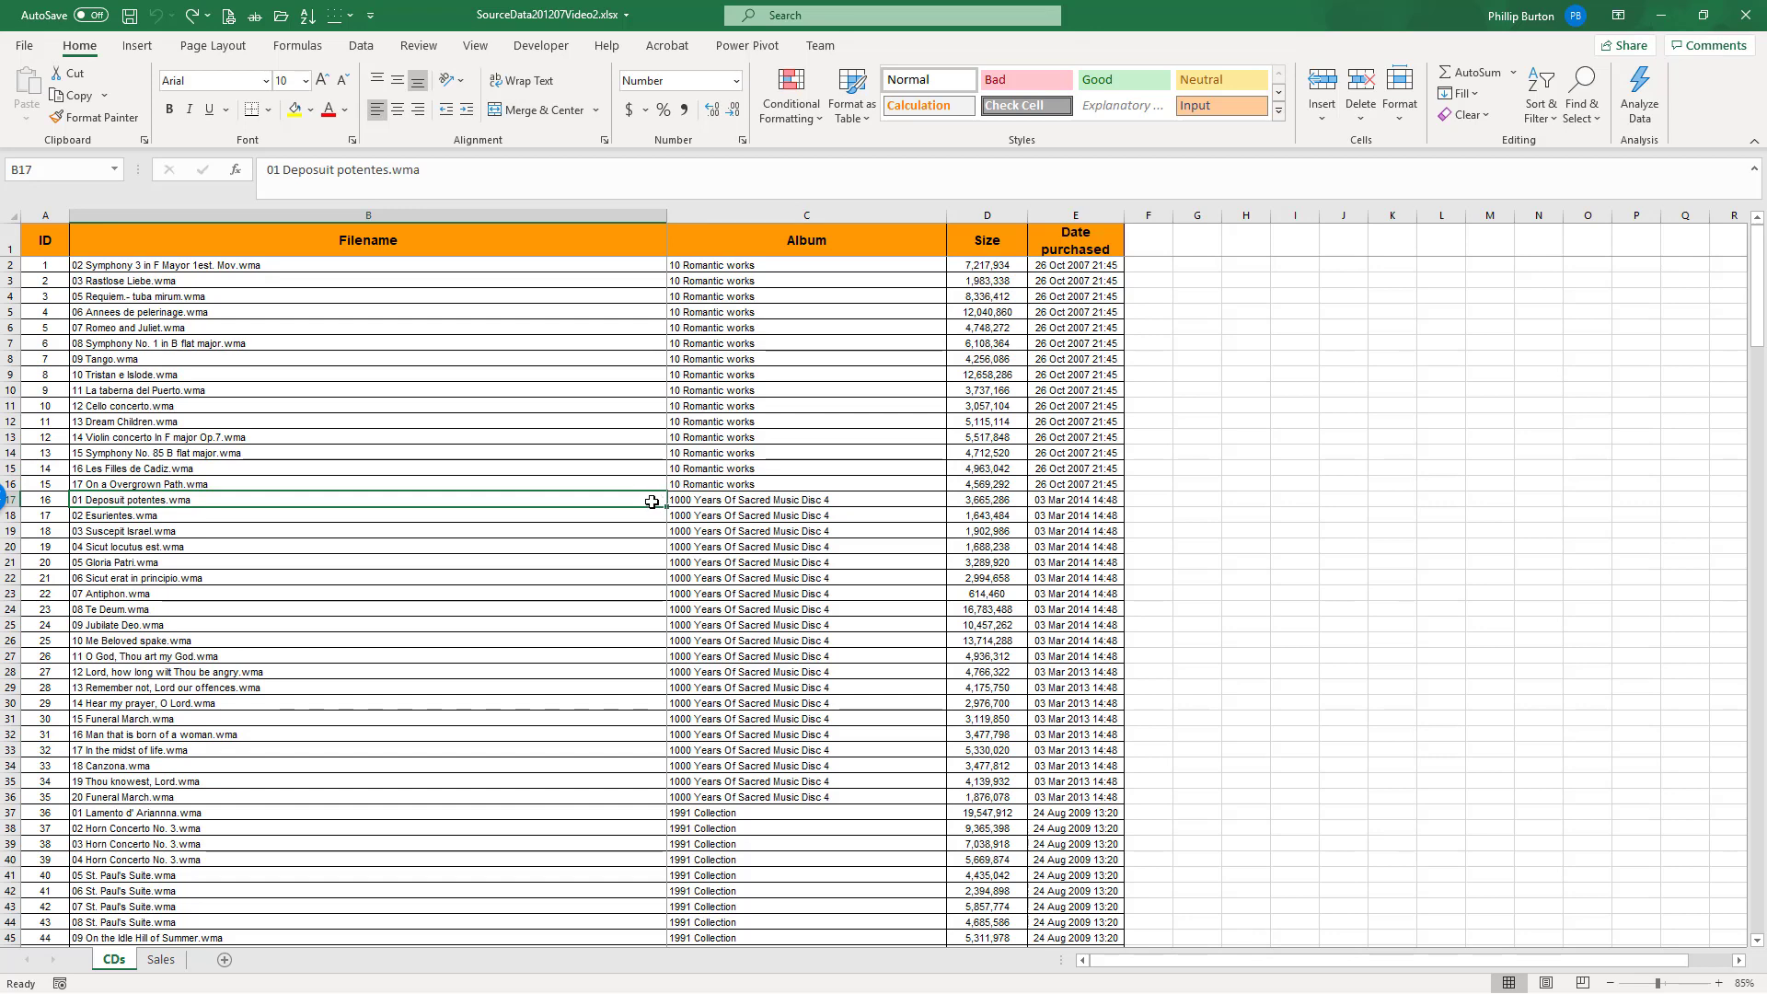
Step: Insert a blank column between the Album and Size columns on the CDs sheet
left_click(981, 215)
right_click(977, 217)
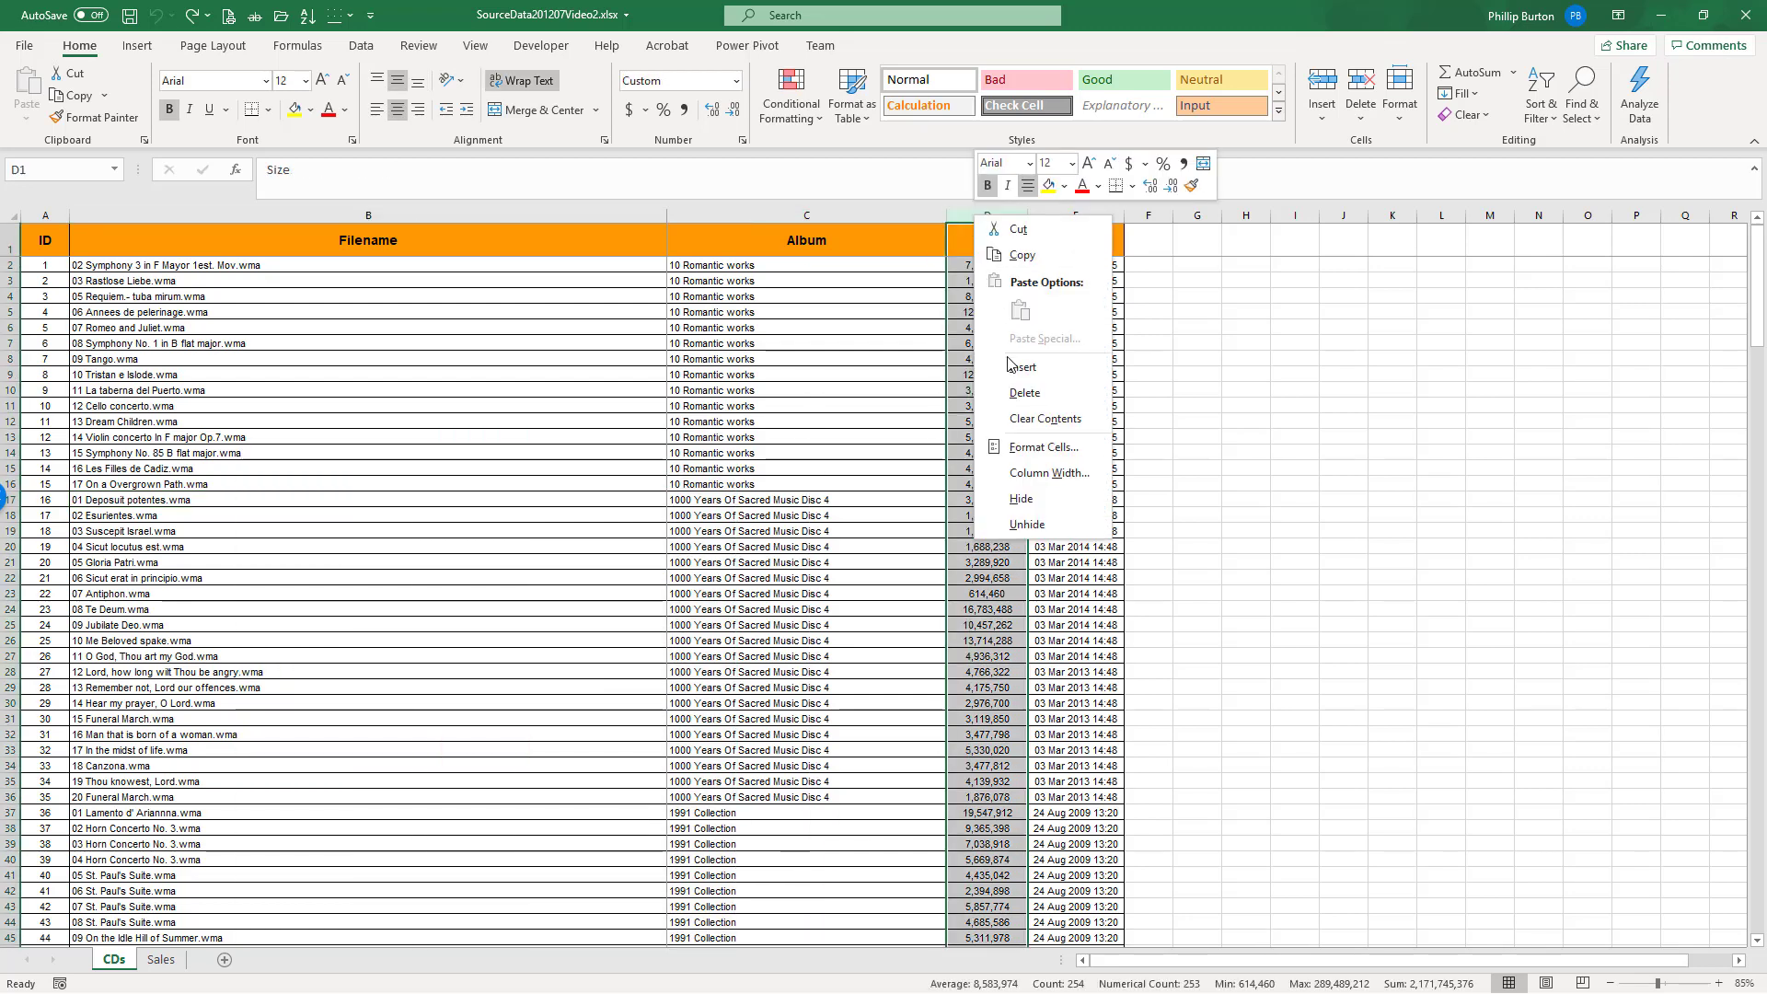
left_click(1021, 366)
left_click(934, 374)
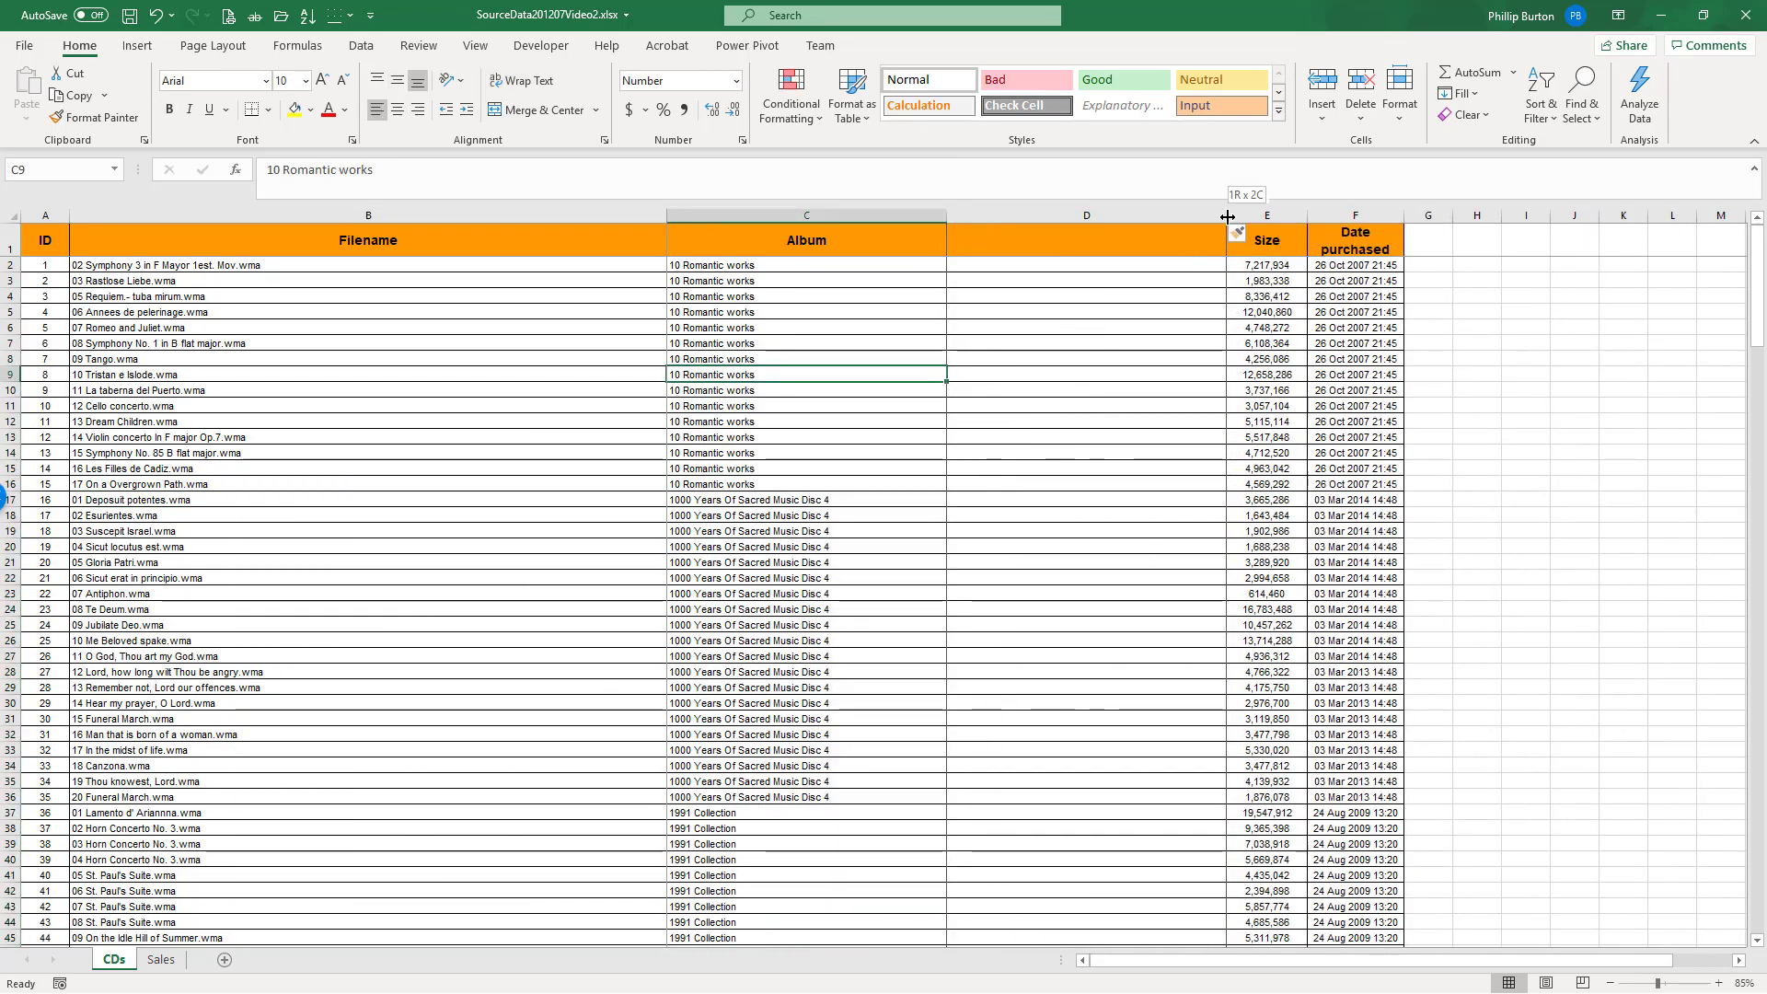
Step: Narrow the blank column D and enter "d" as its heading in cell D1
left_click_drag(1228, 217, 1013, 217)
left_click(976, 280)
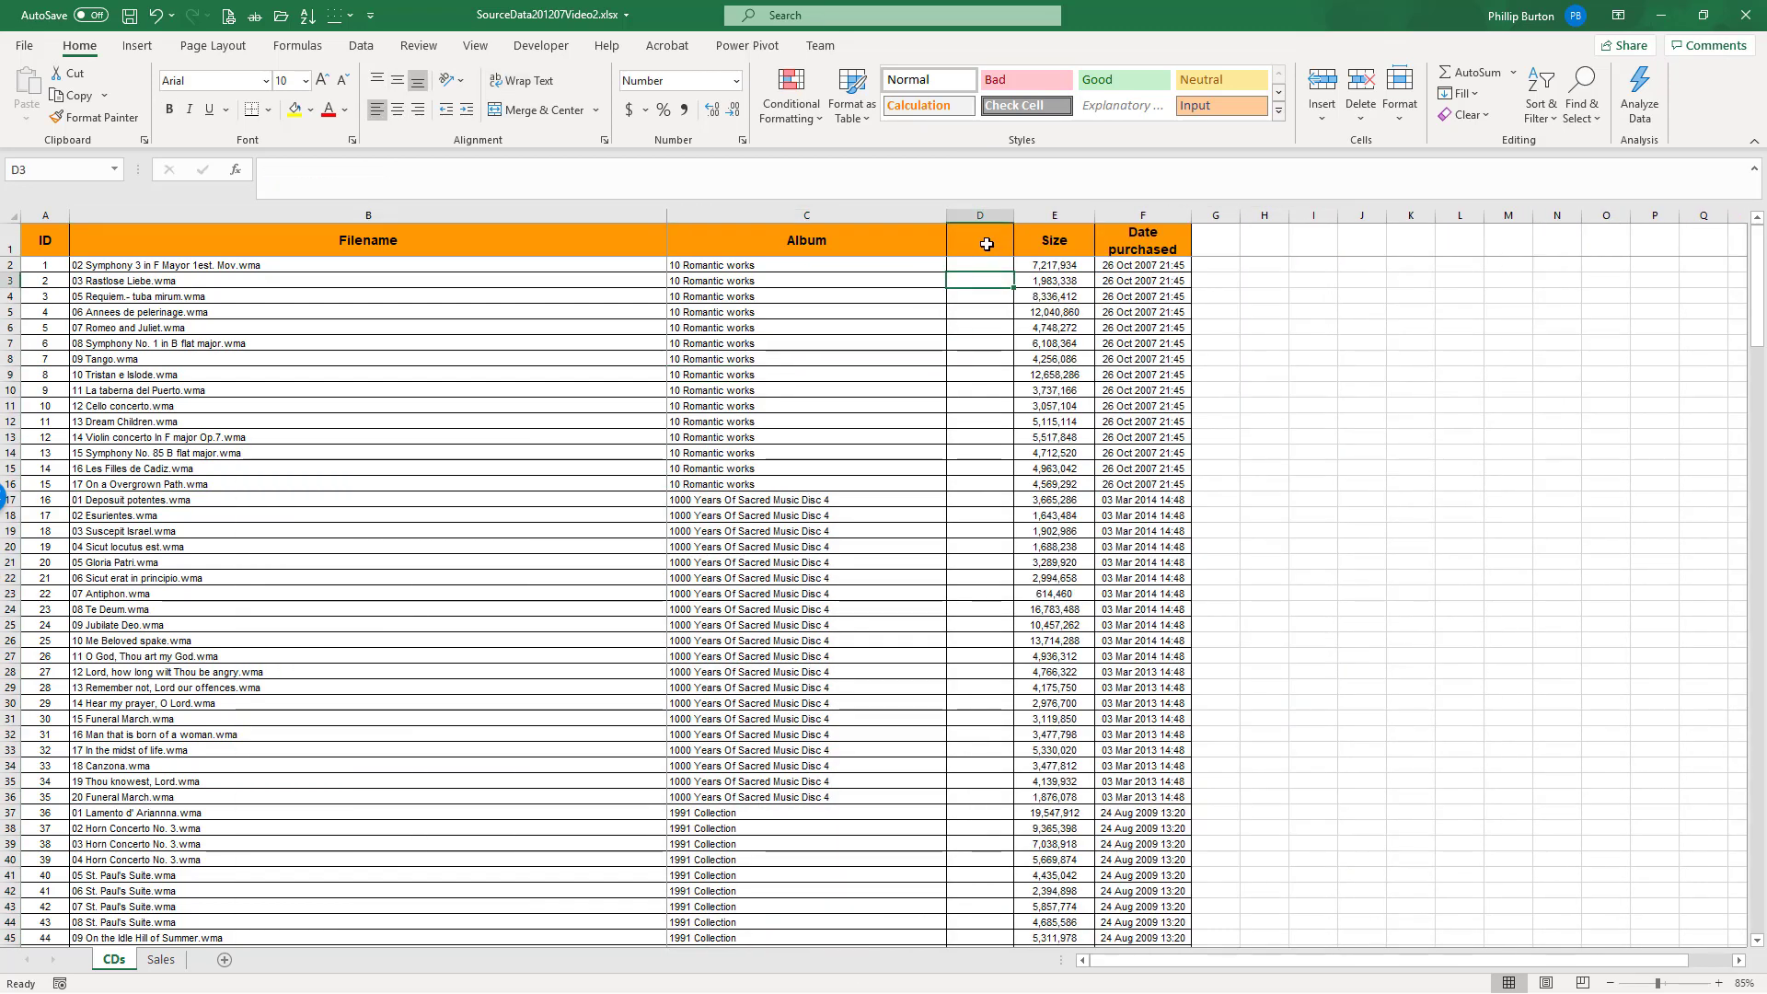
left_click(987, 244)
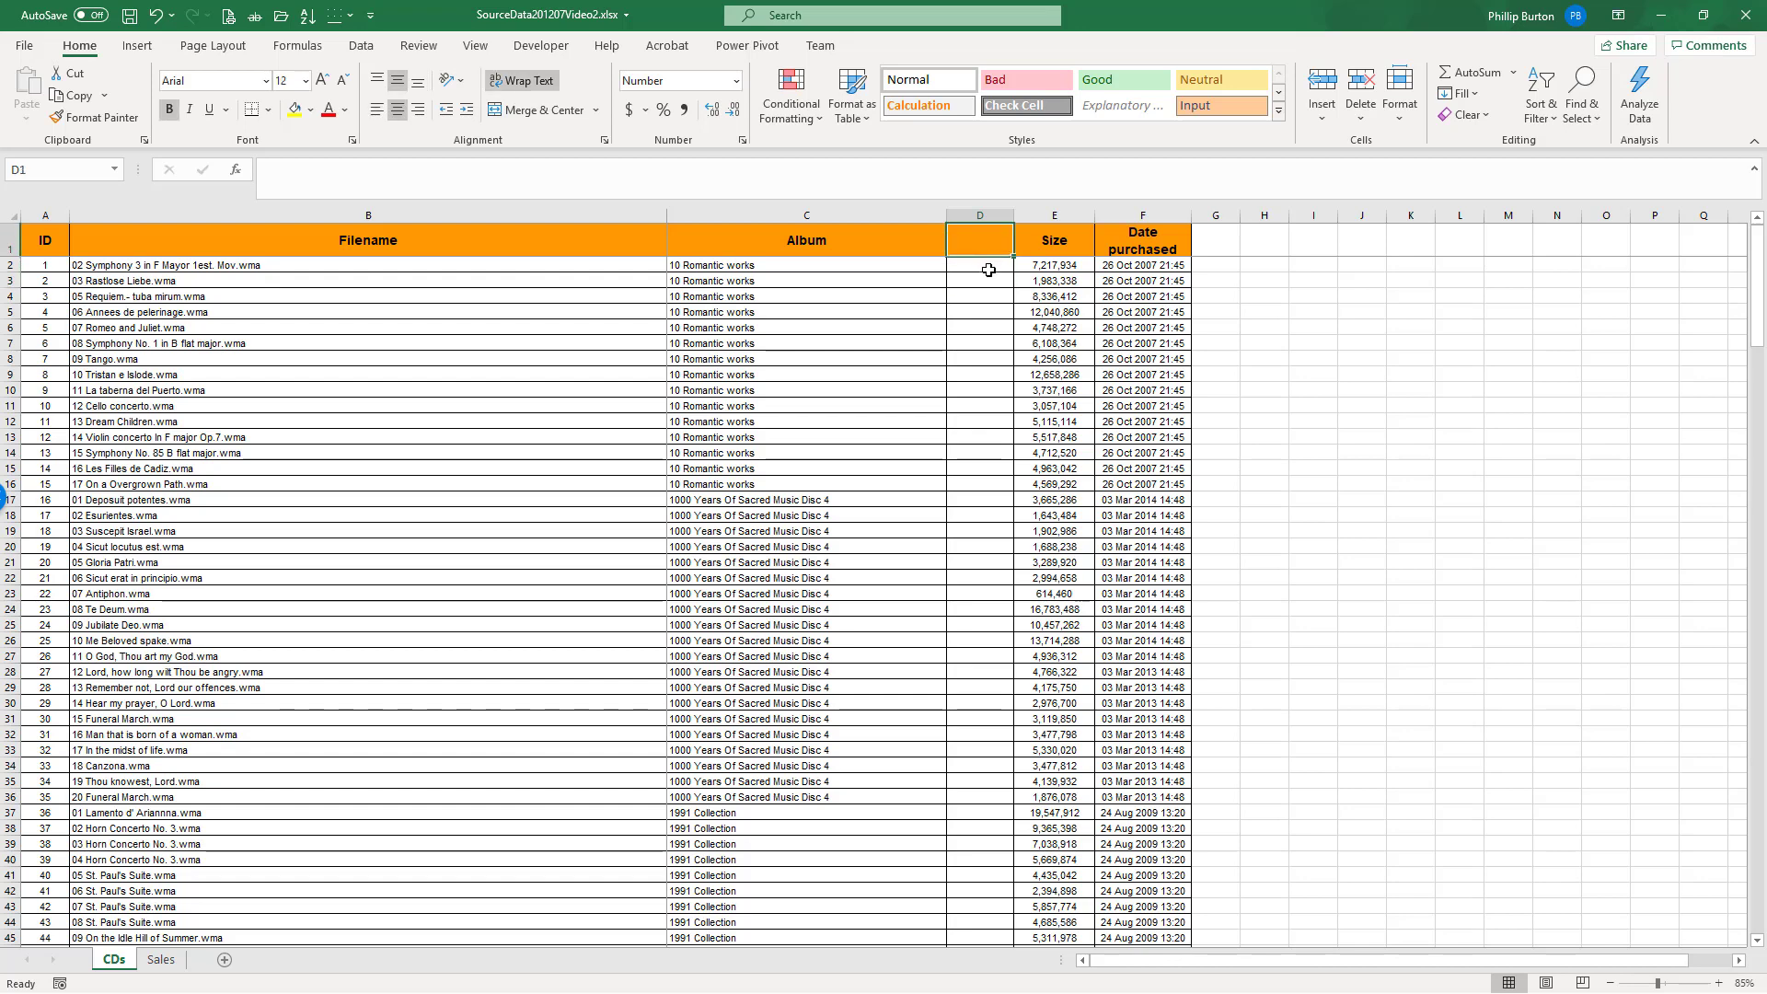
type("d")
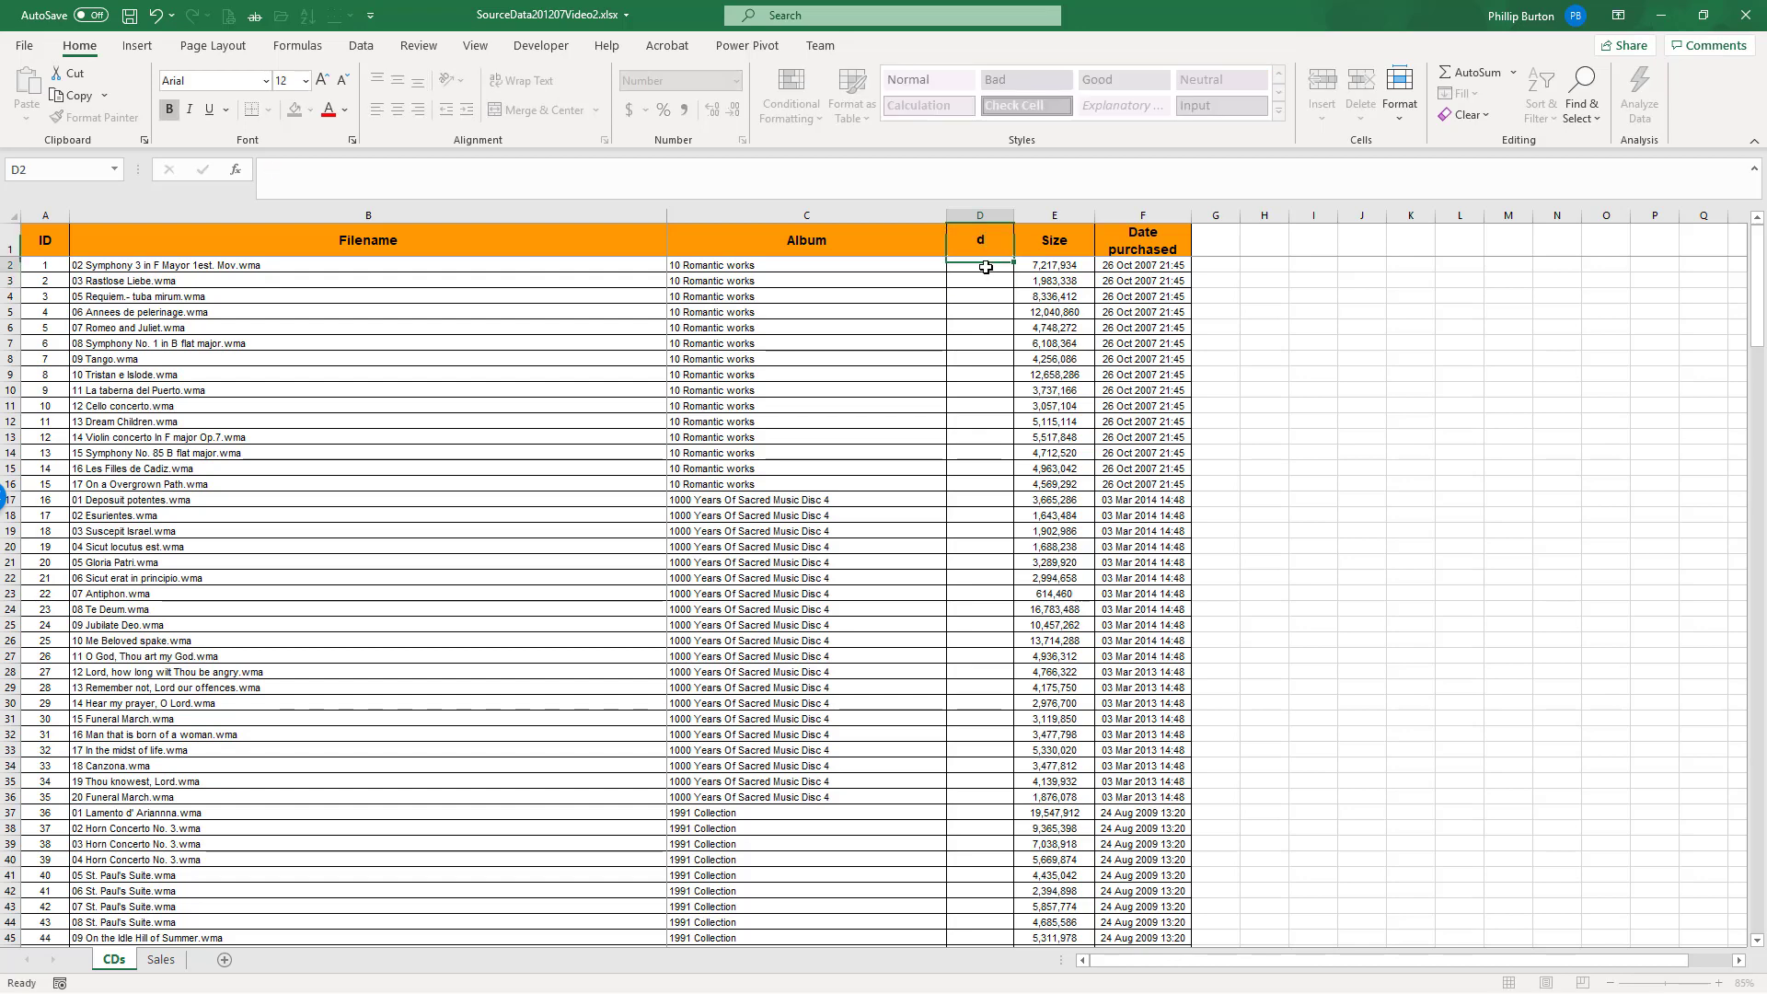
key("ctrl+Return")
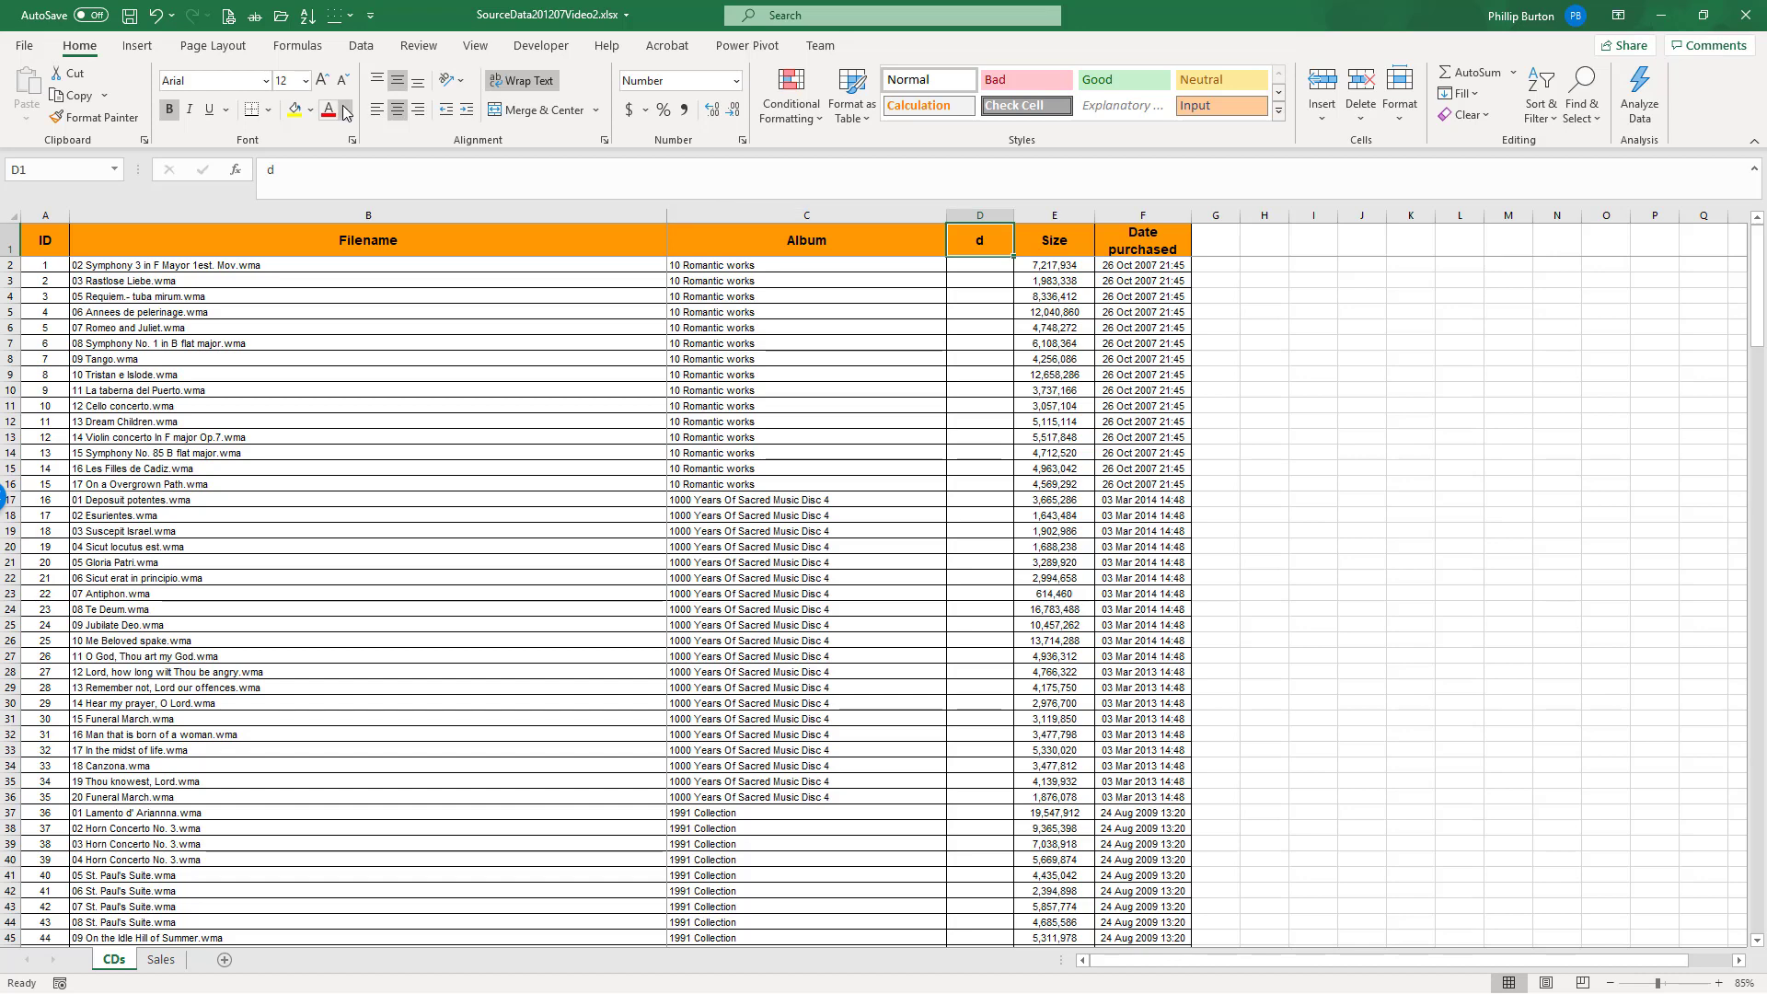
Step: Set both the fill and the font colour of heading cell D1 to the same orange as the header row
left_click(310, 109)
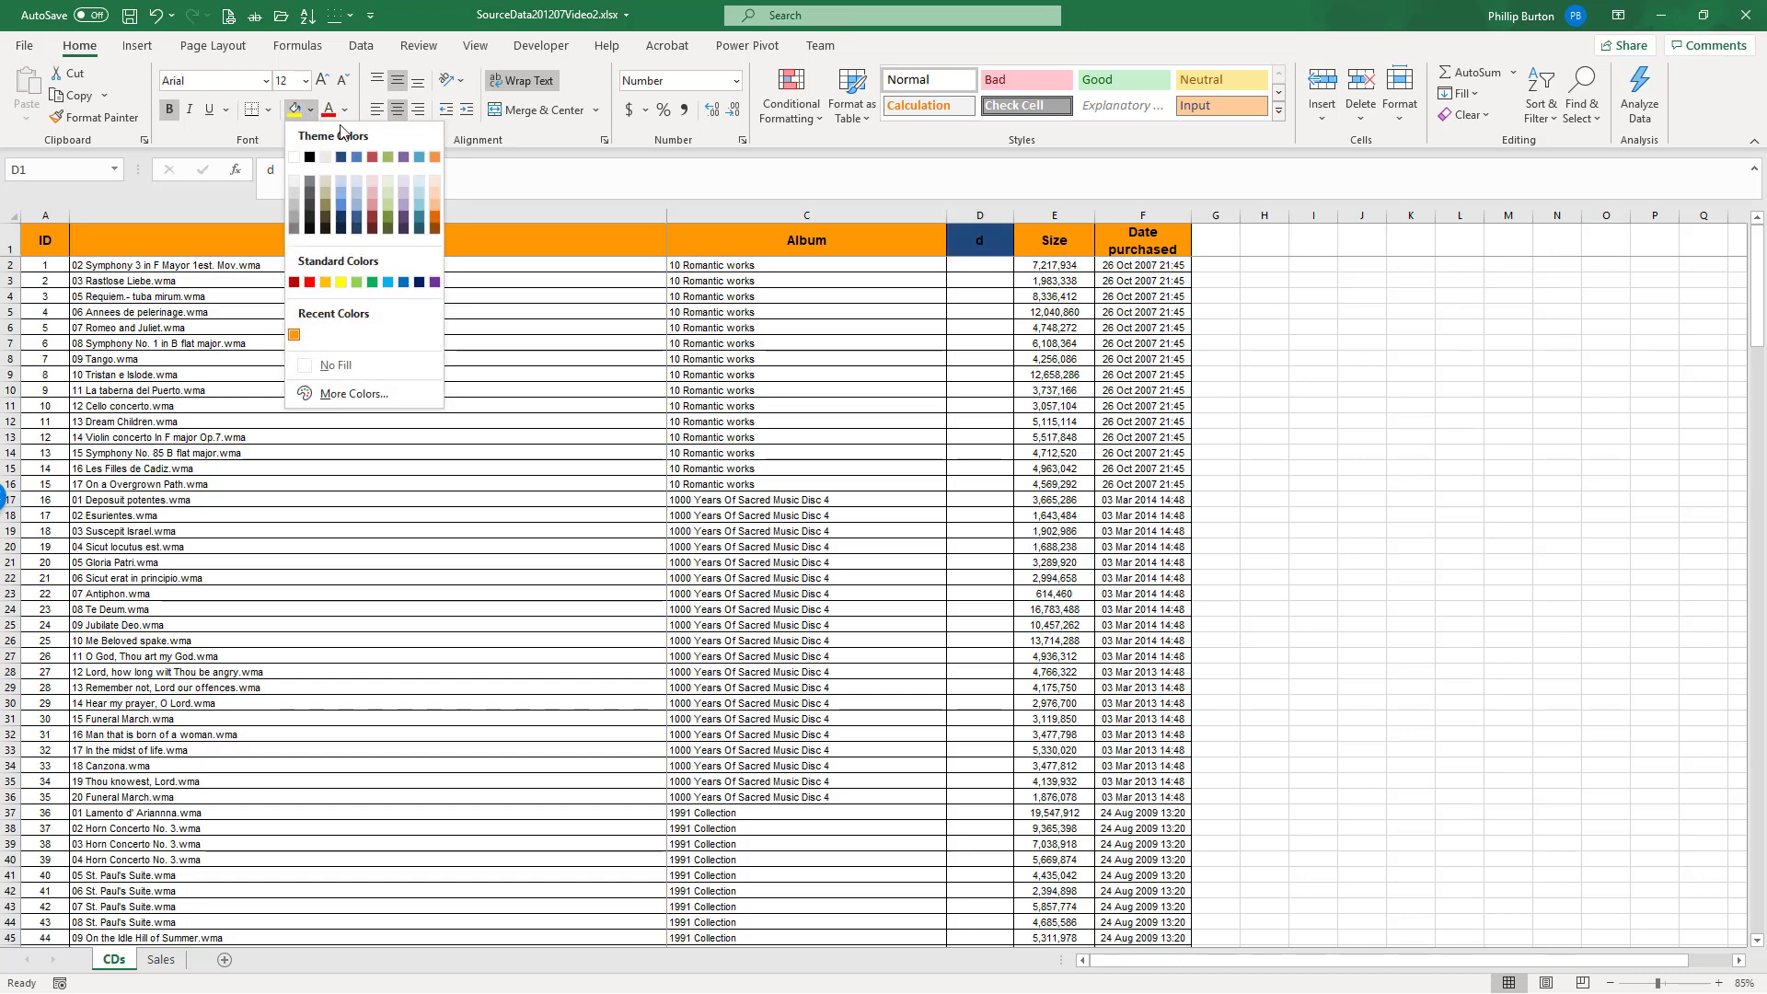
left_click(295, 334)
left_click(344, 110)
left_click(327, 363)
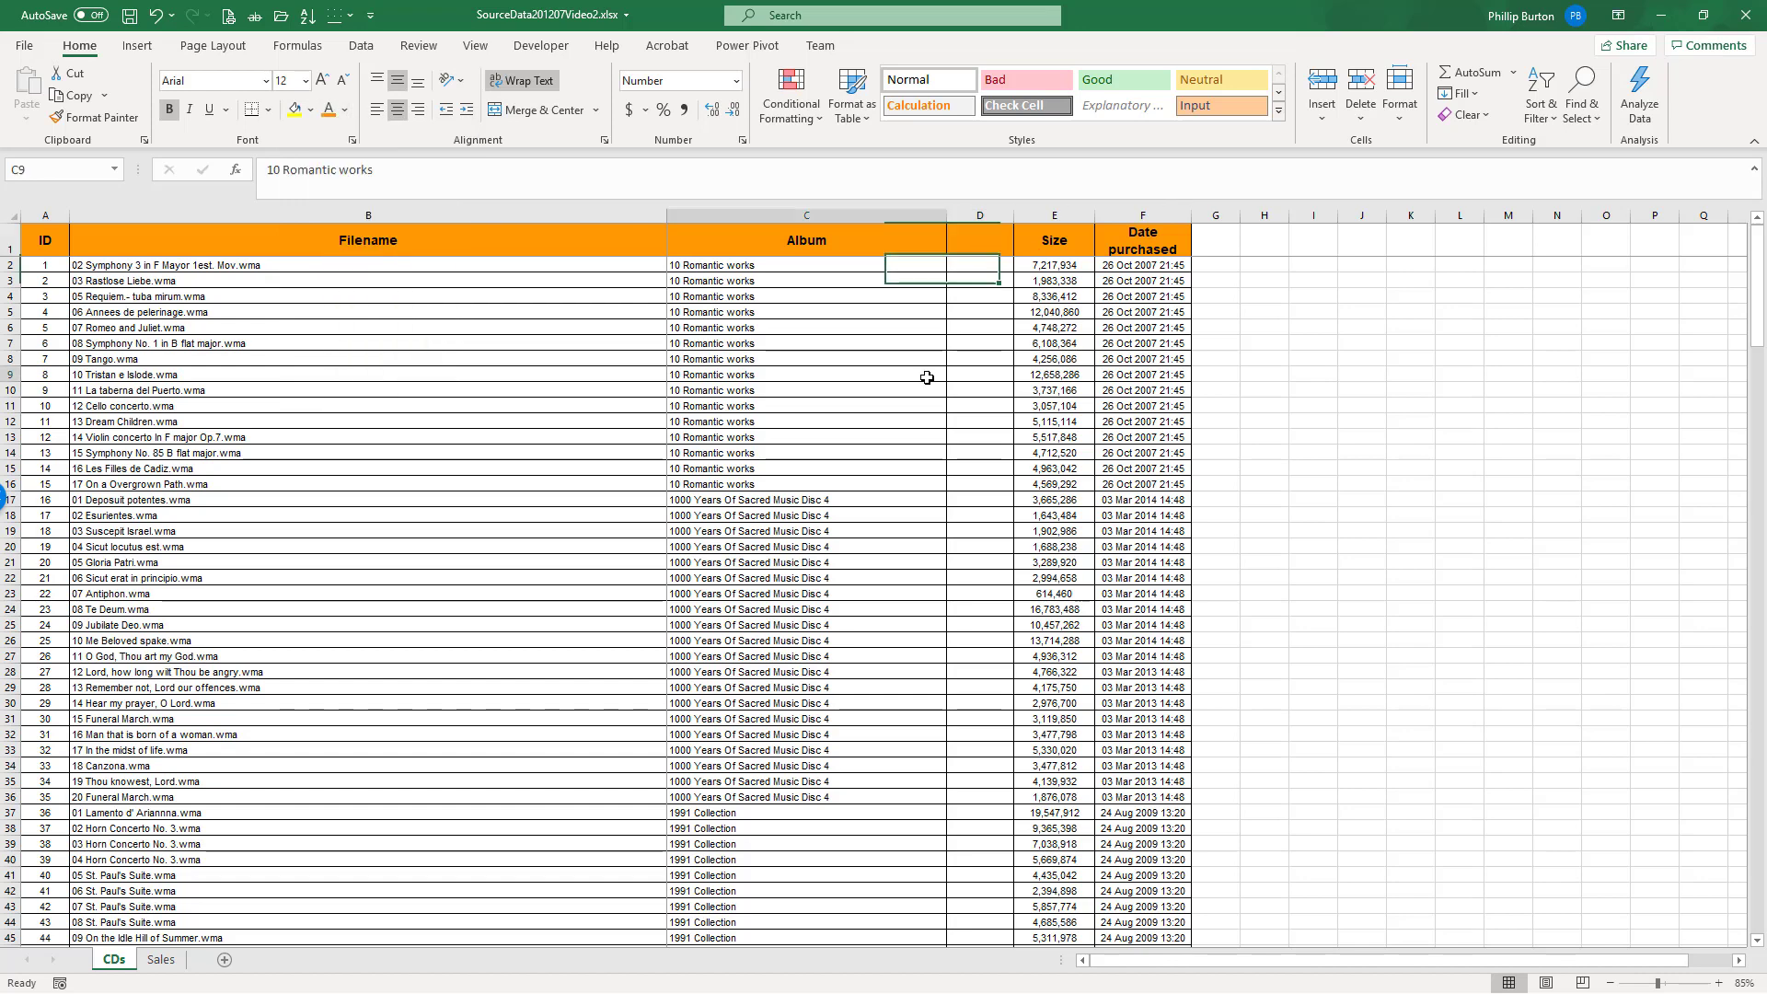
left_click(926, 377)
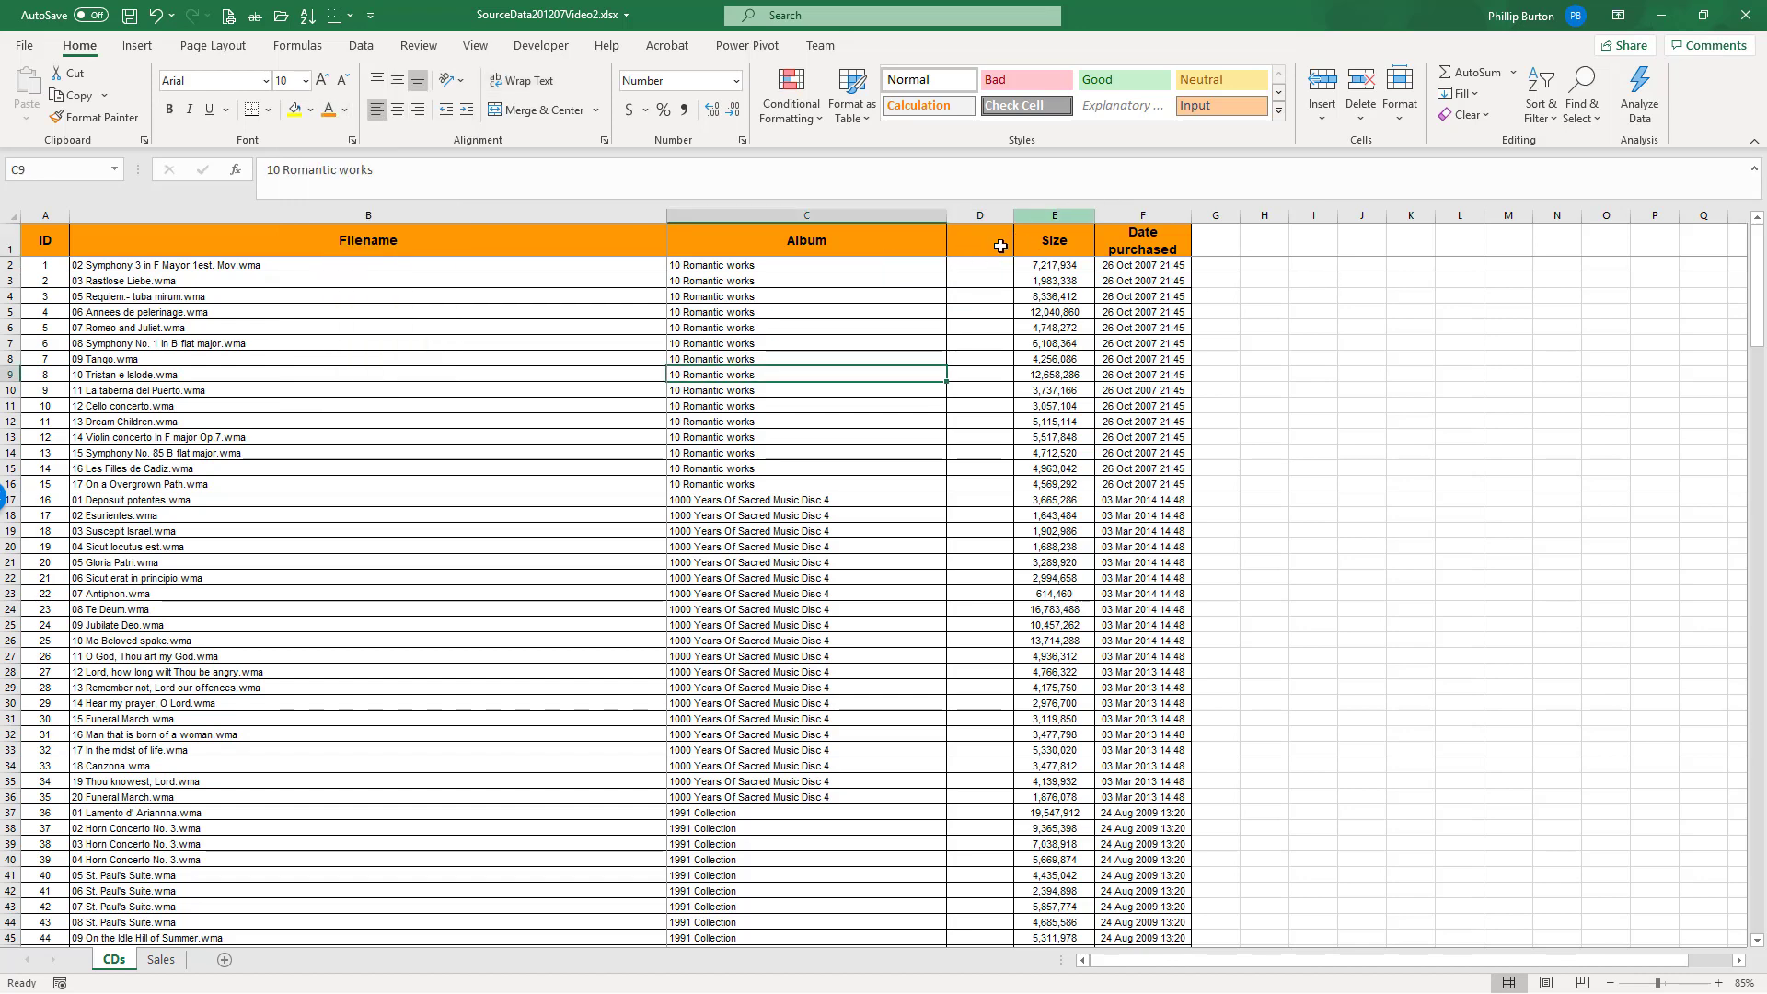
Step: Delete the added column D between the Album and Size columns on the CDs sheet
left_click_drag(887, 239, 994, 244)
left_click(981, 217)
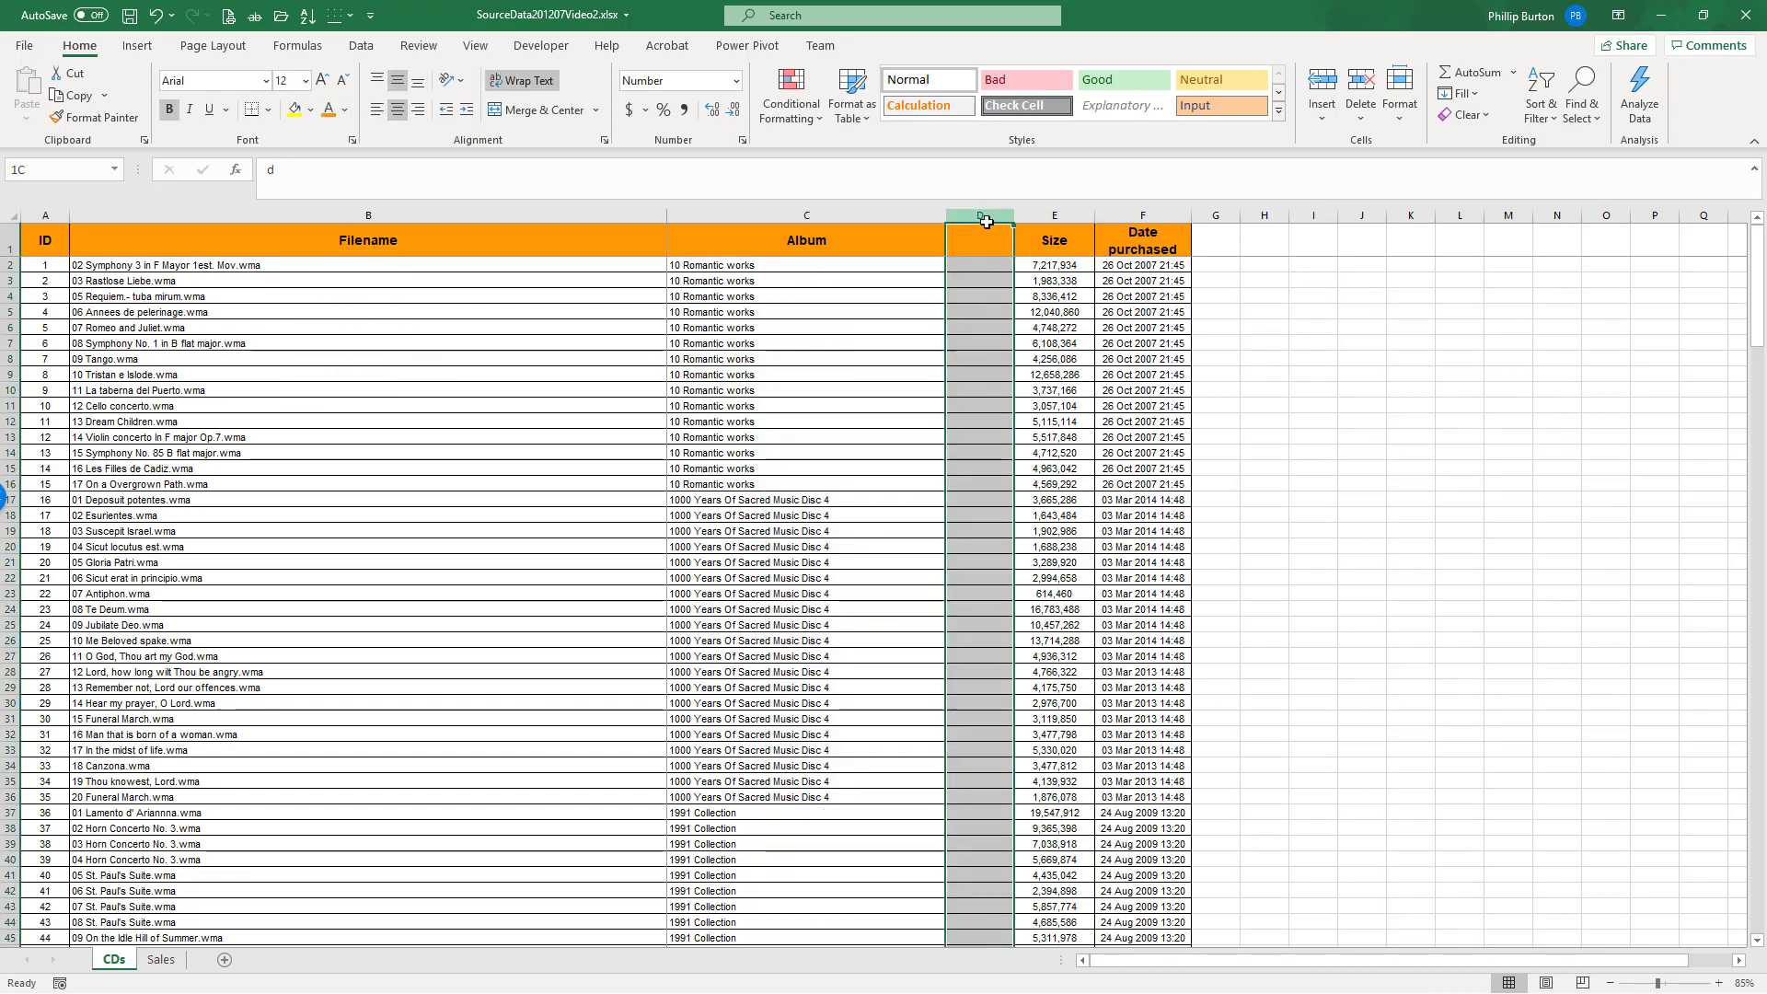
right_click(985, 219)
left_click(1037, 400)
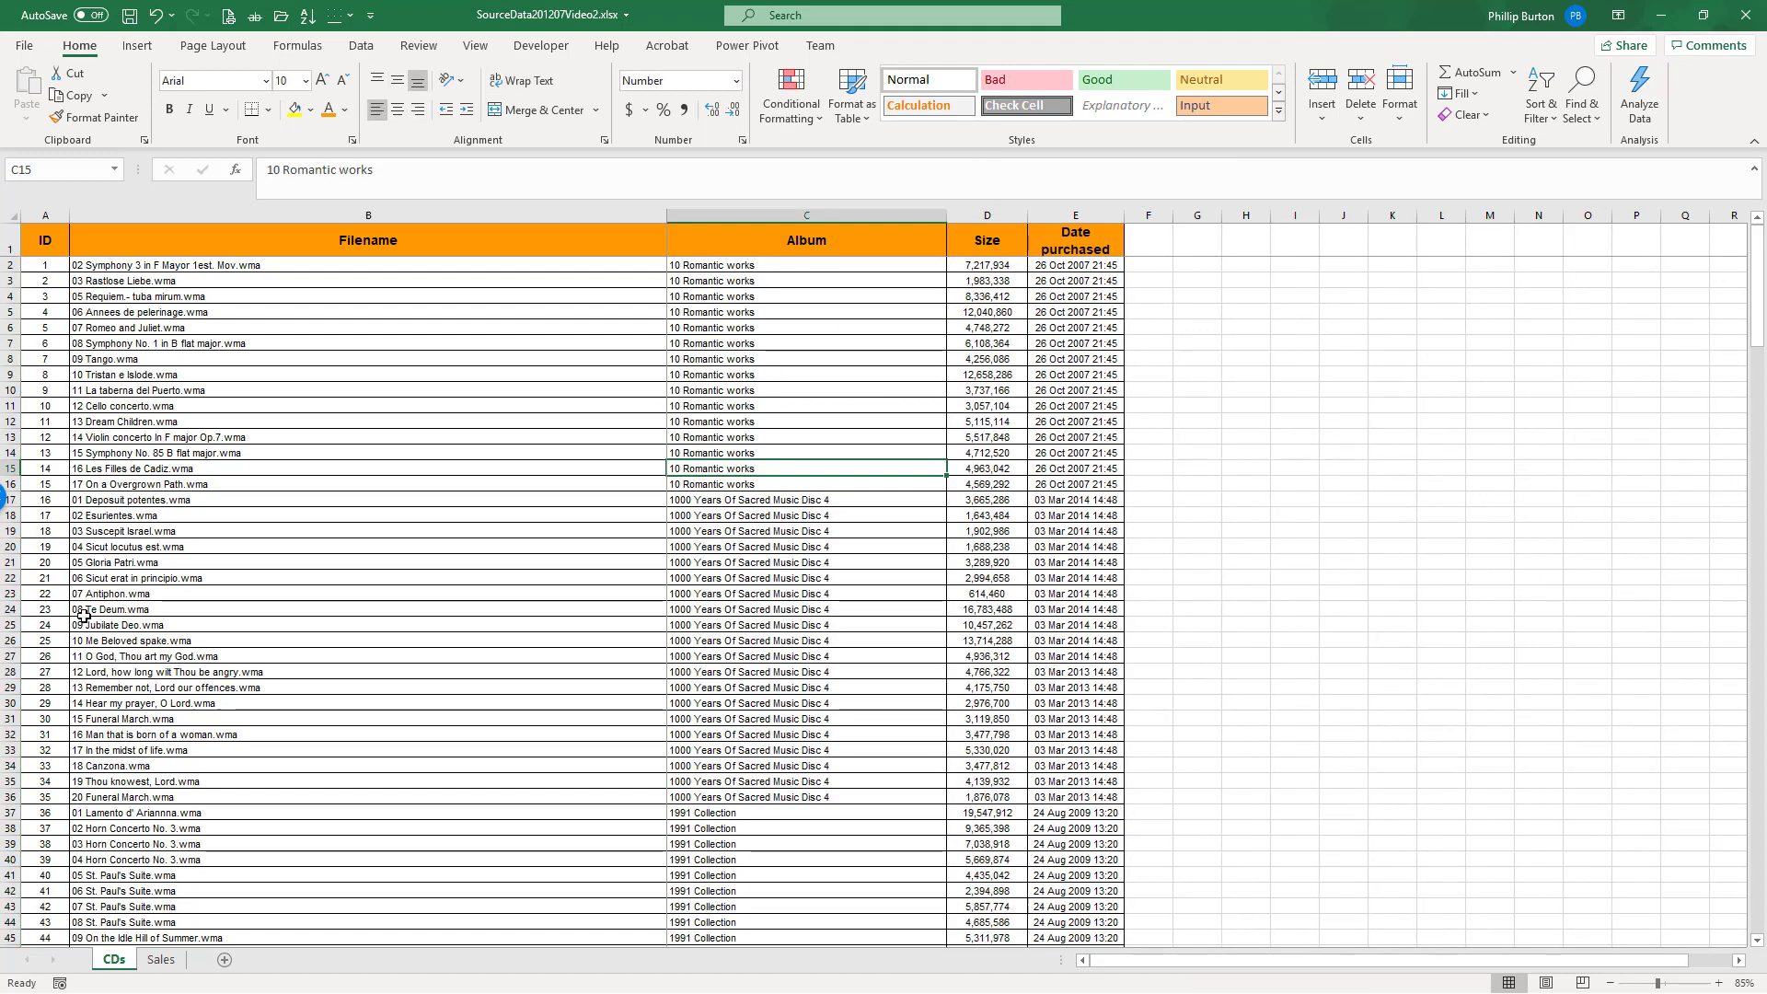
Step: Insert a blank row above row 21 of the CDs list
left_click_drag(9, 562, 8, 563)
right_click(8, 562)
left_click(55, 716)
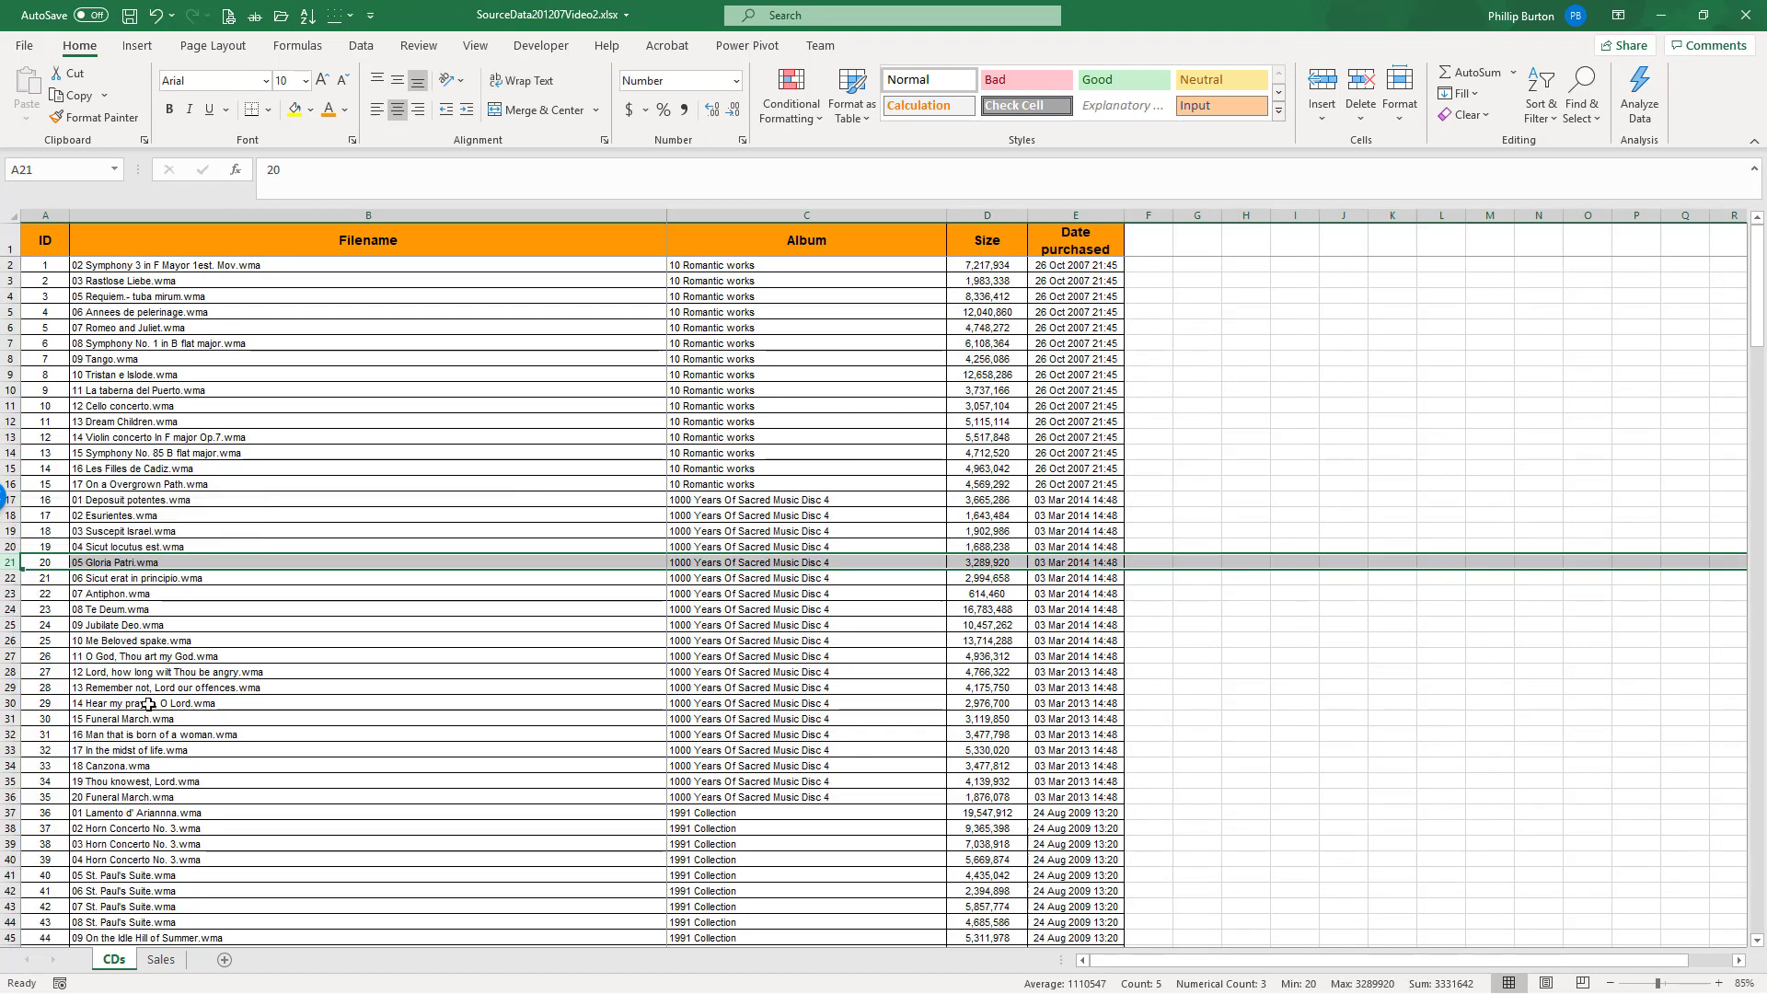
left_click(138, 688)
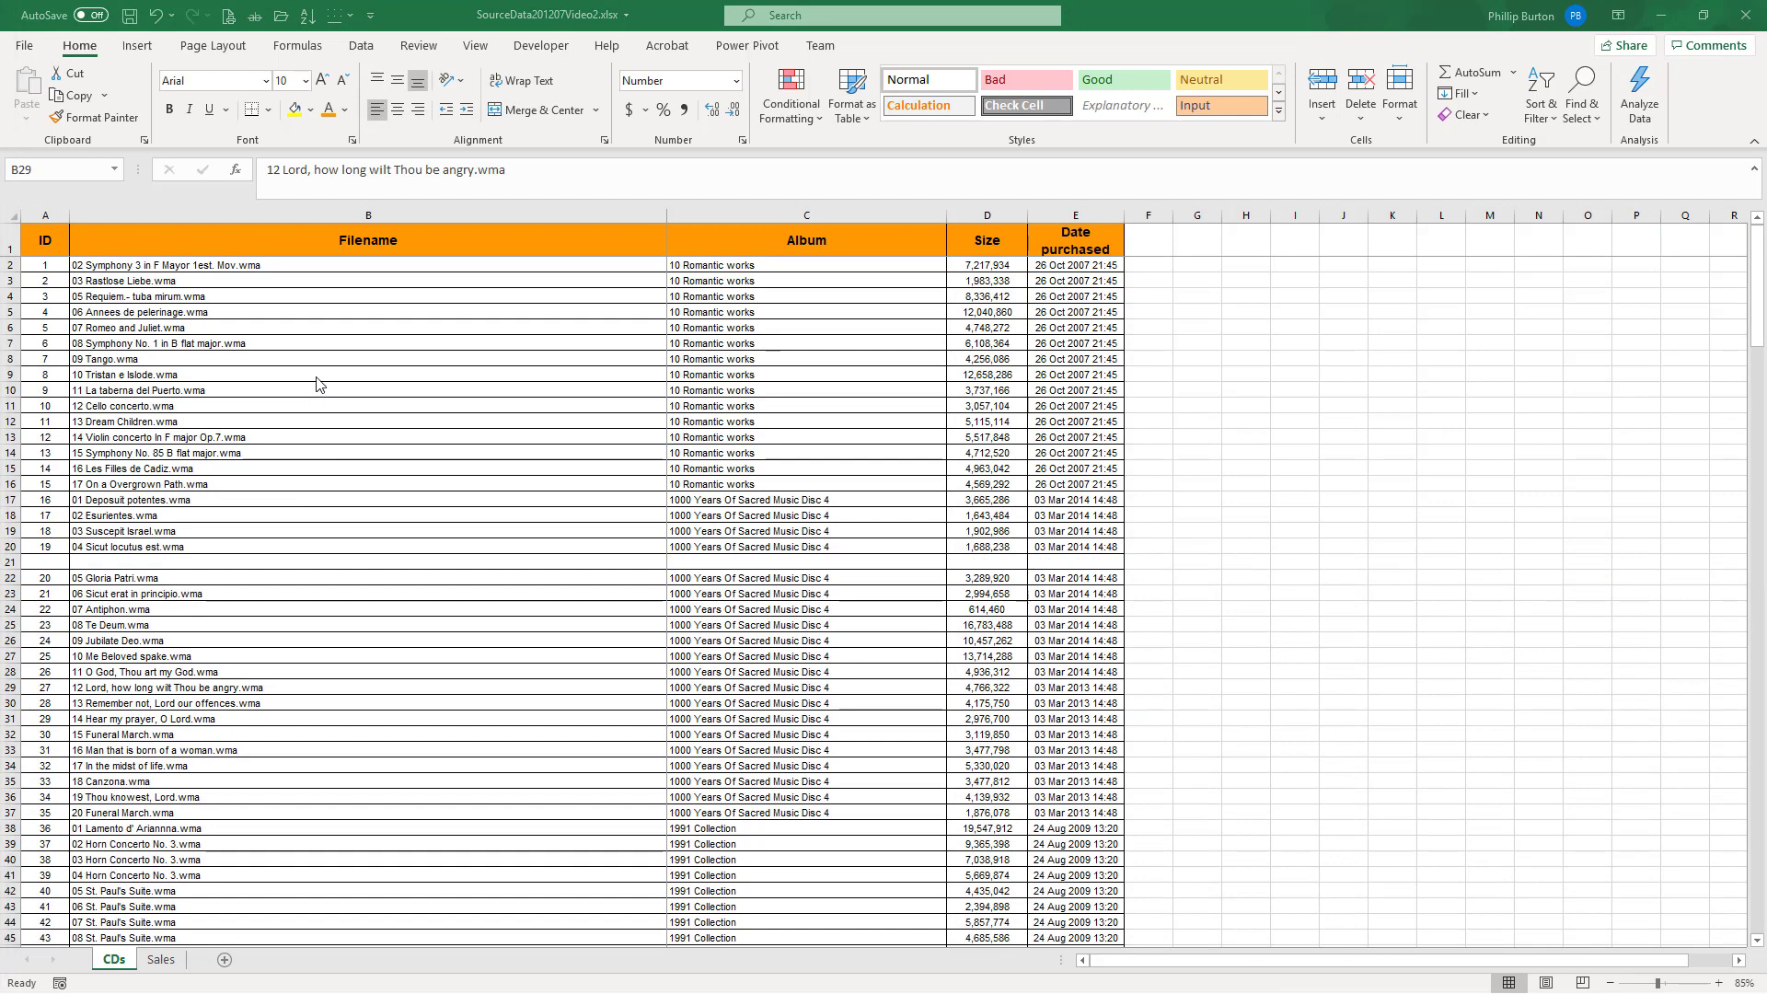
Step: Select the contiguous data region around cell B9, and select A1:E36 across the blank row for comparison
left_click(420, 376)
key("ctrl+a")
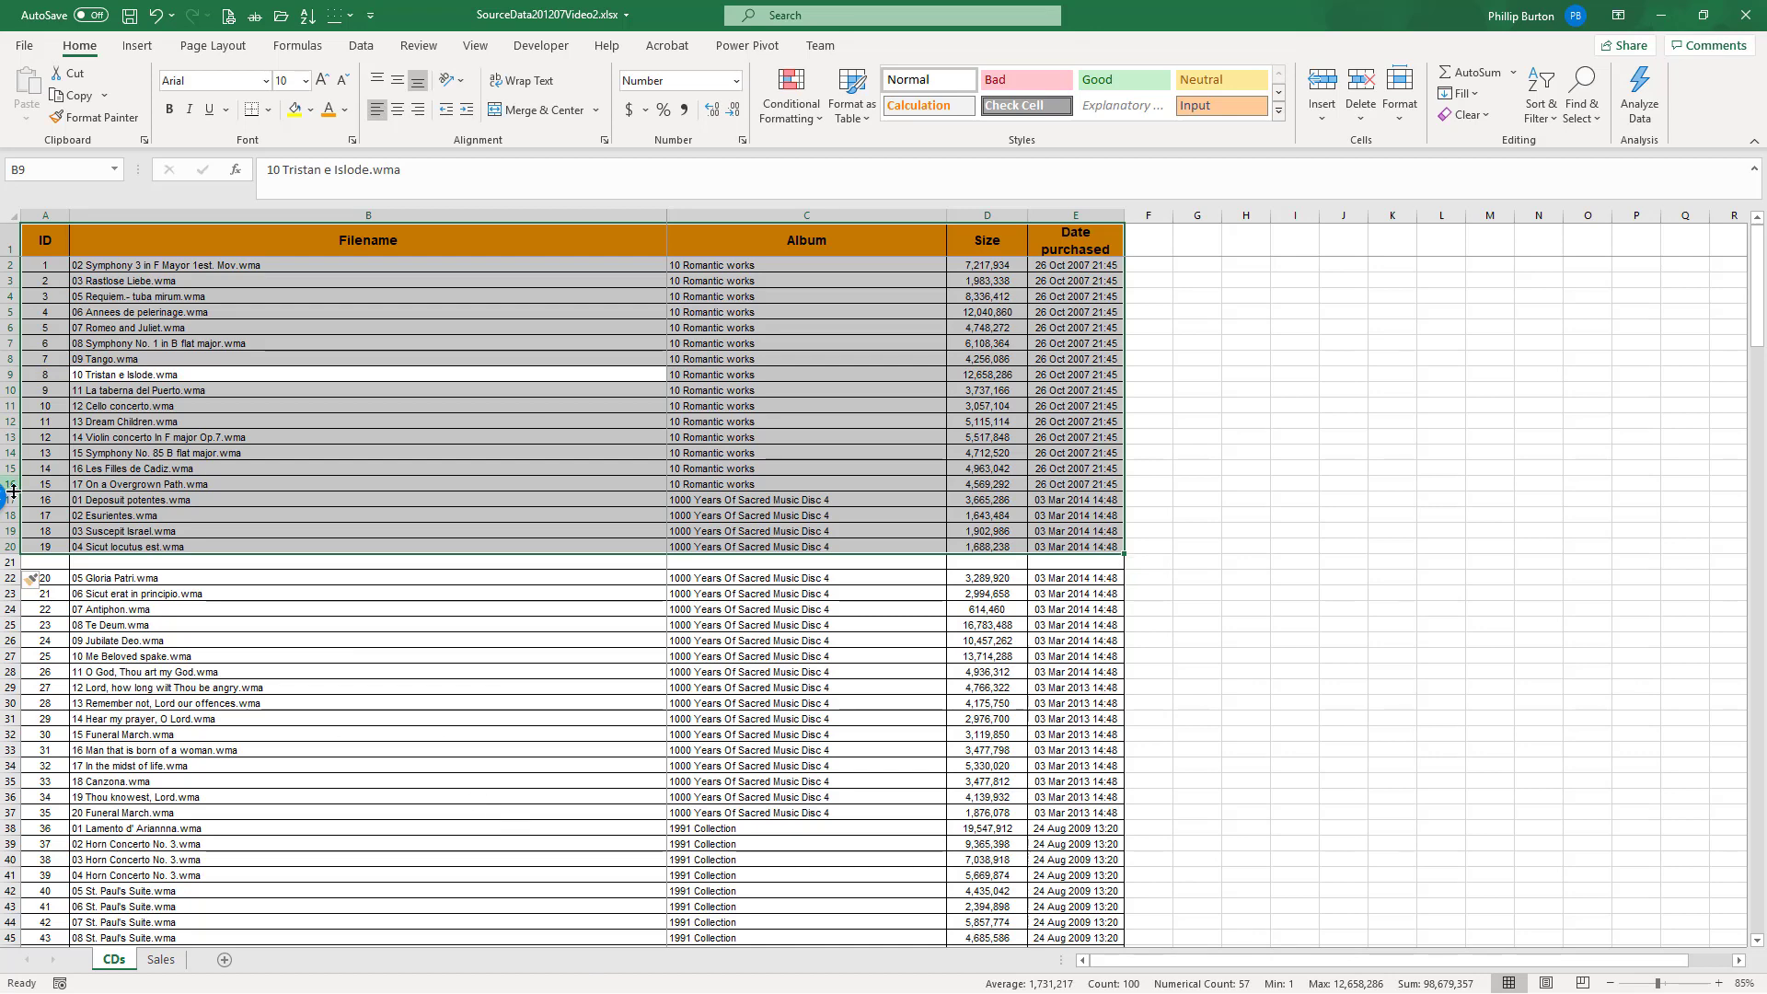
key("ctrl+Home")
left_click(1059, 795, "shift")
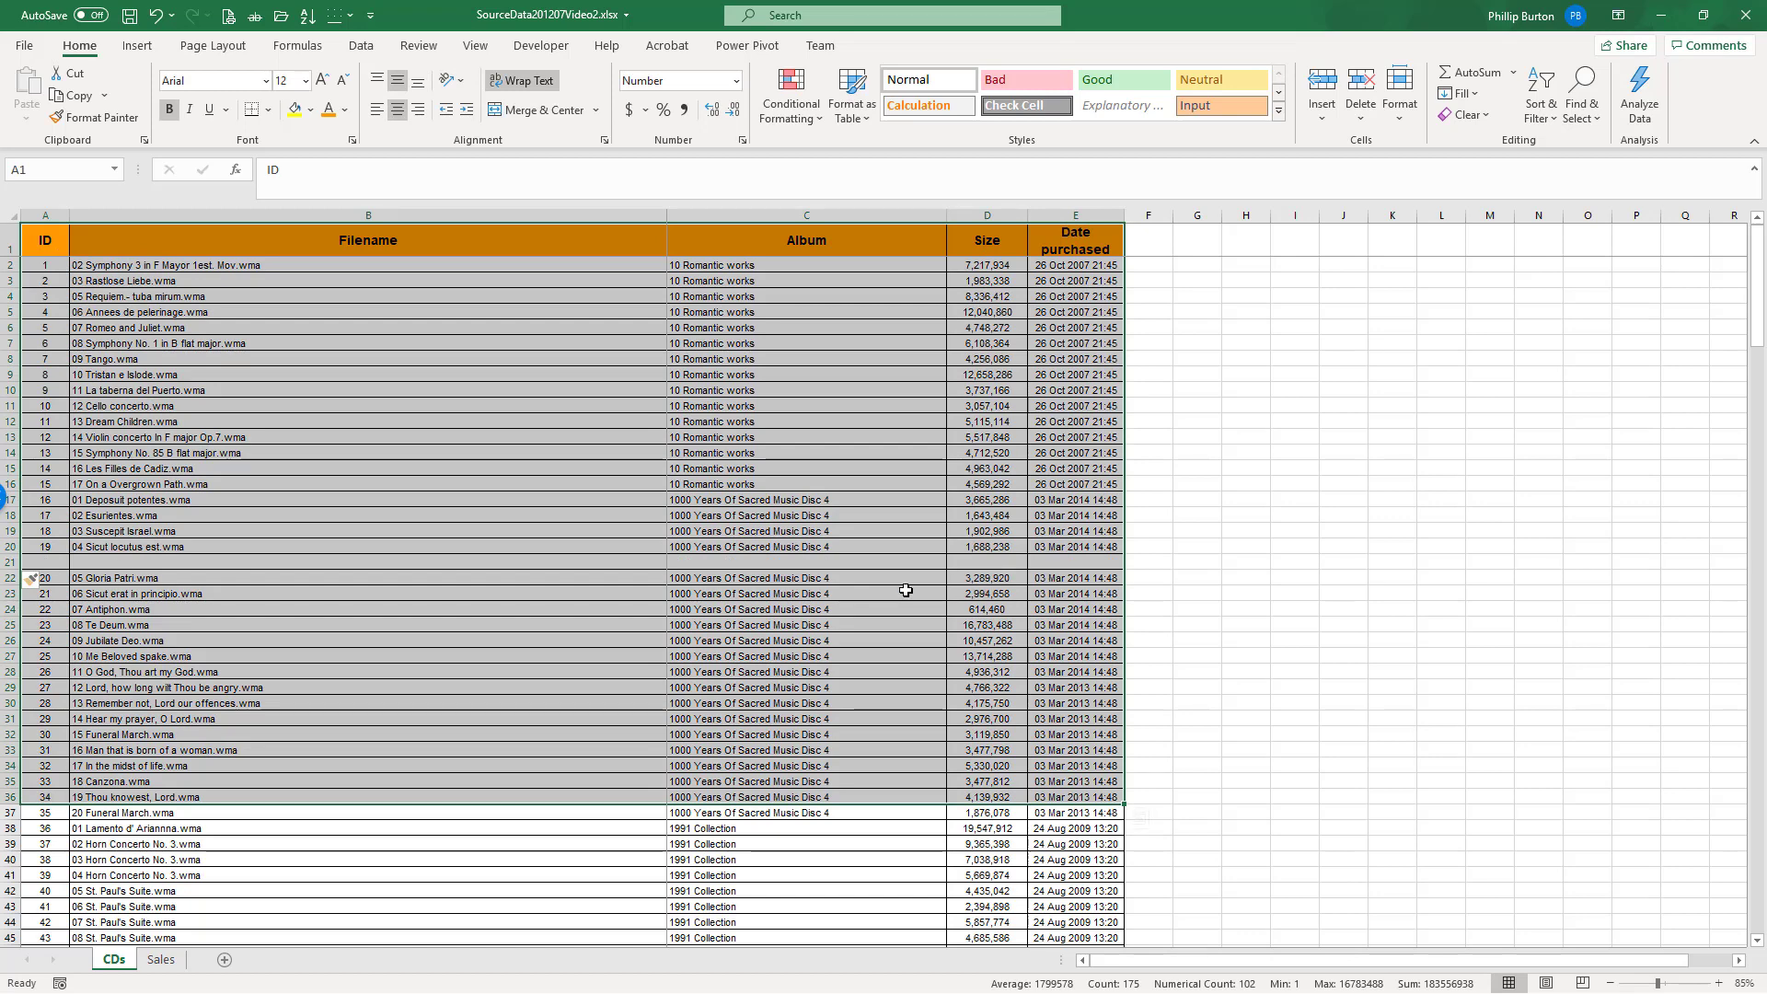
Step: Try entering "(blank)" in cell B21 of the empty row, and remove that row from the list
left_click(296, 561)
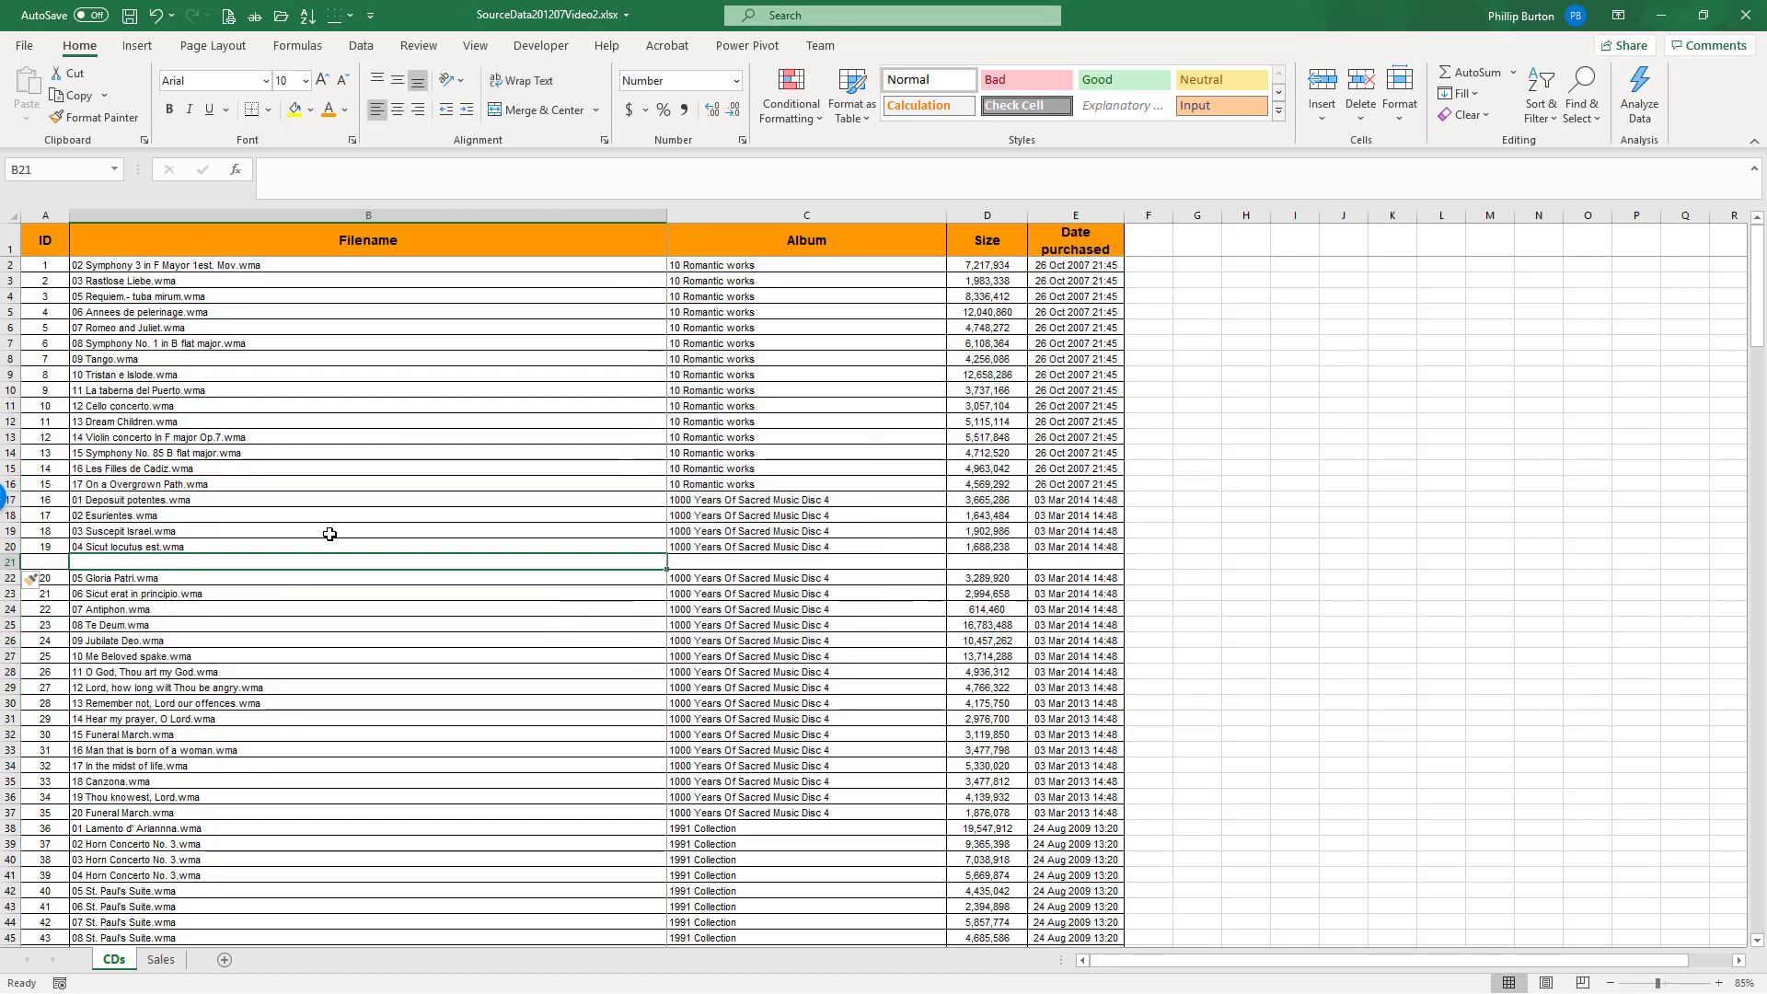
type("(blakn")
key("BackSpace")
key("BackSpace")
type("nk)")
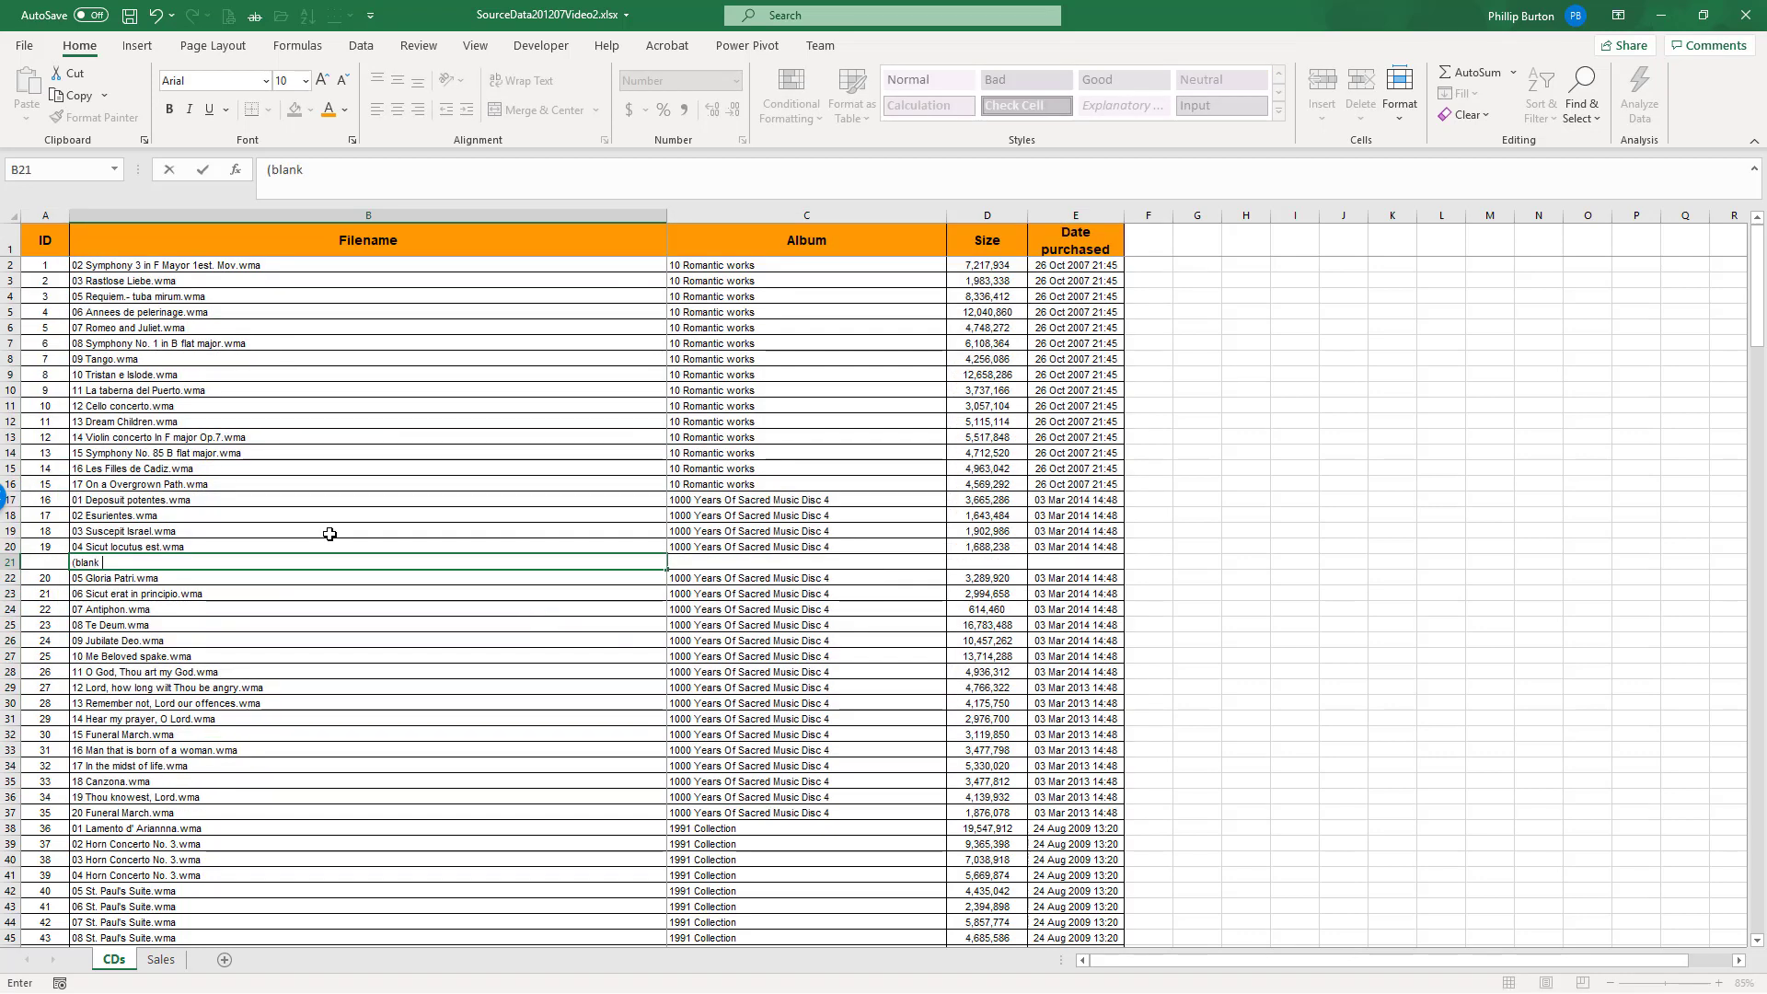
key("Return")
key("Up")
key("shift+space")
key("ctrl+minus")
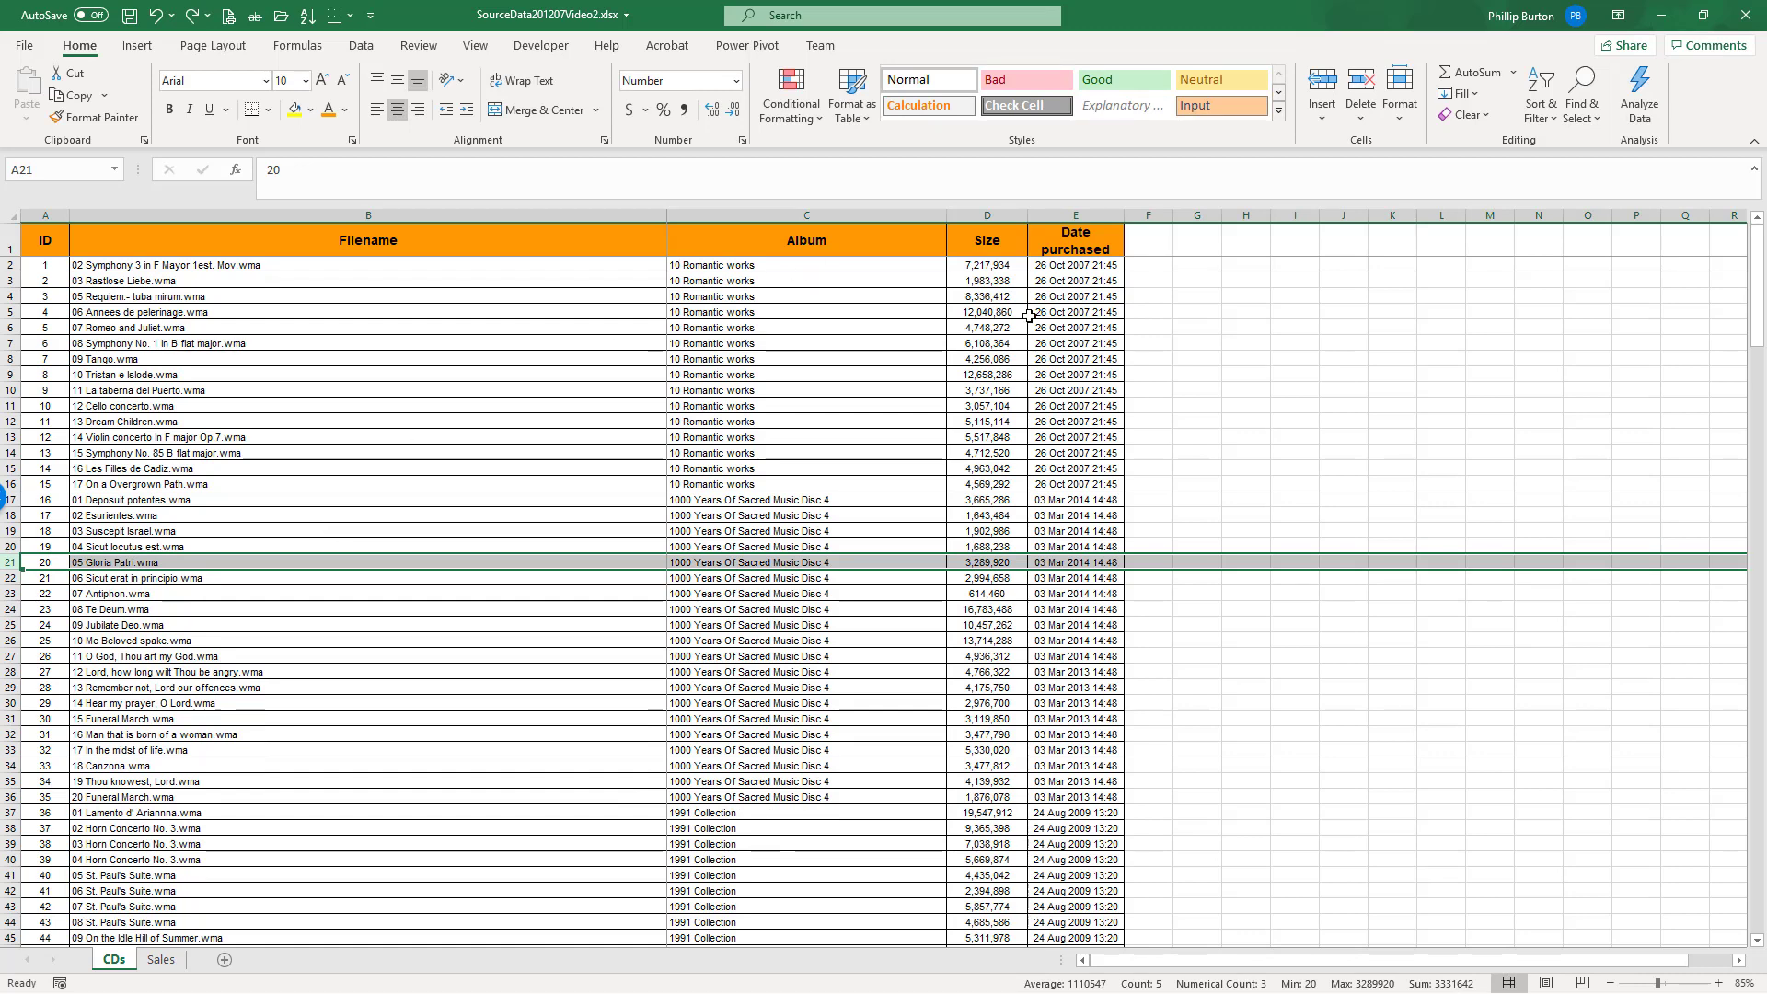
Step: Select the whole CDs list from A1 to E254 and create a PivotTable from it on a new worksheet
left_click(504, 377)
left_click(56, 244)
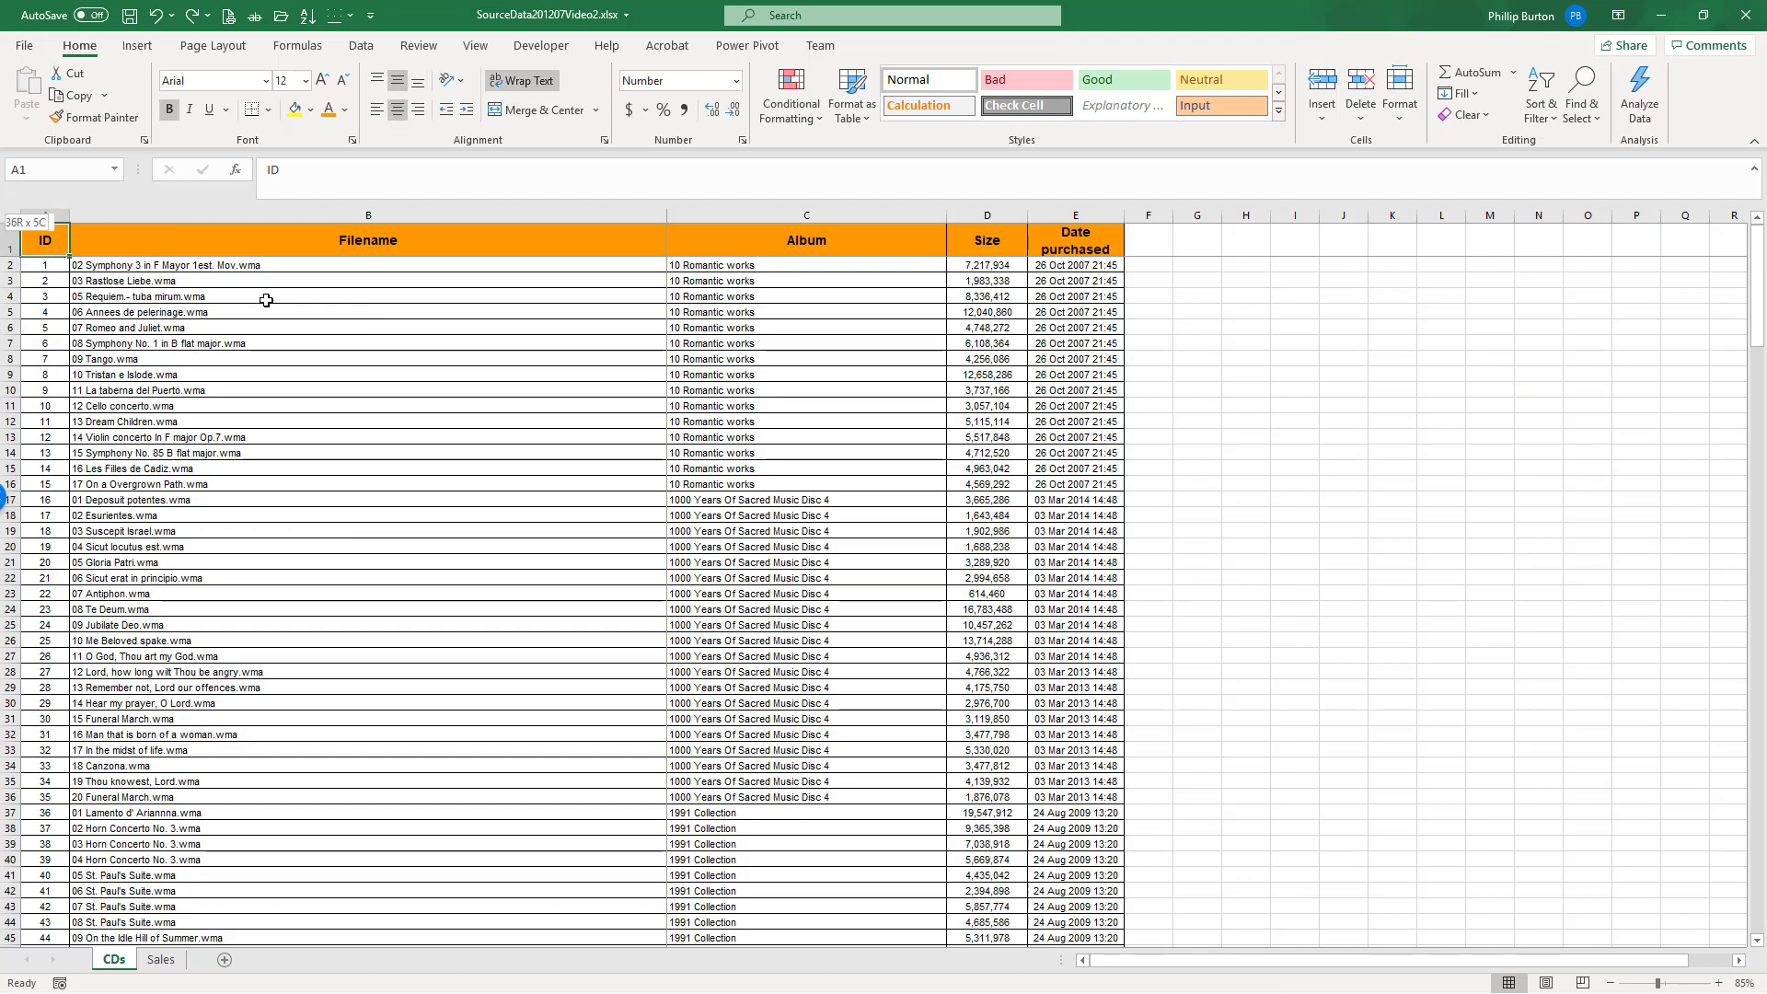
key("ctrl+shift+Down")
key("ctrl+shift+Right")
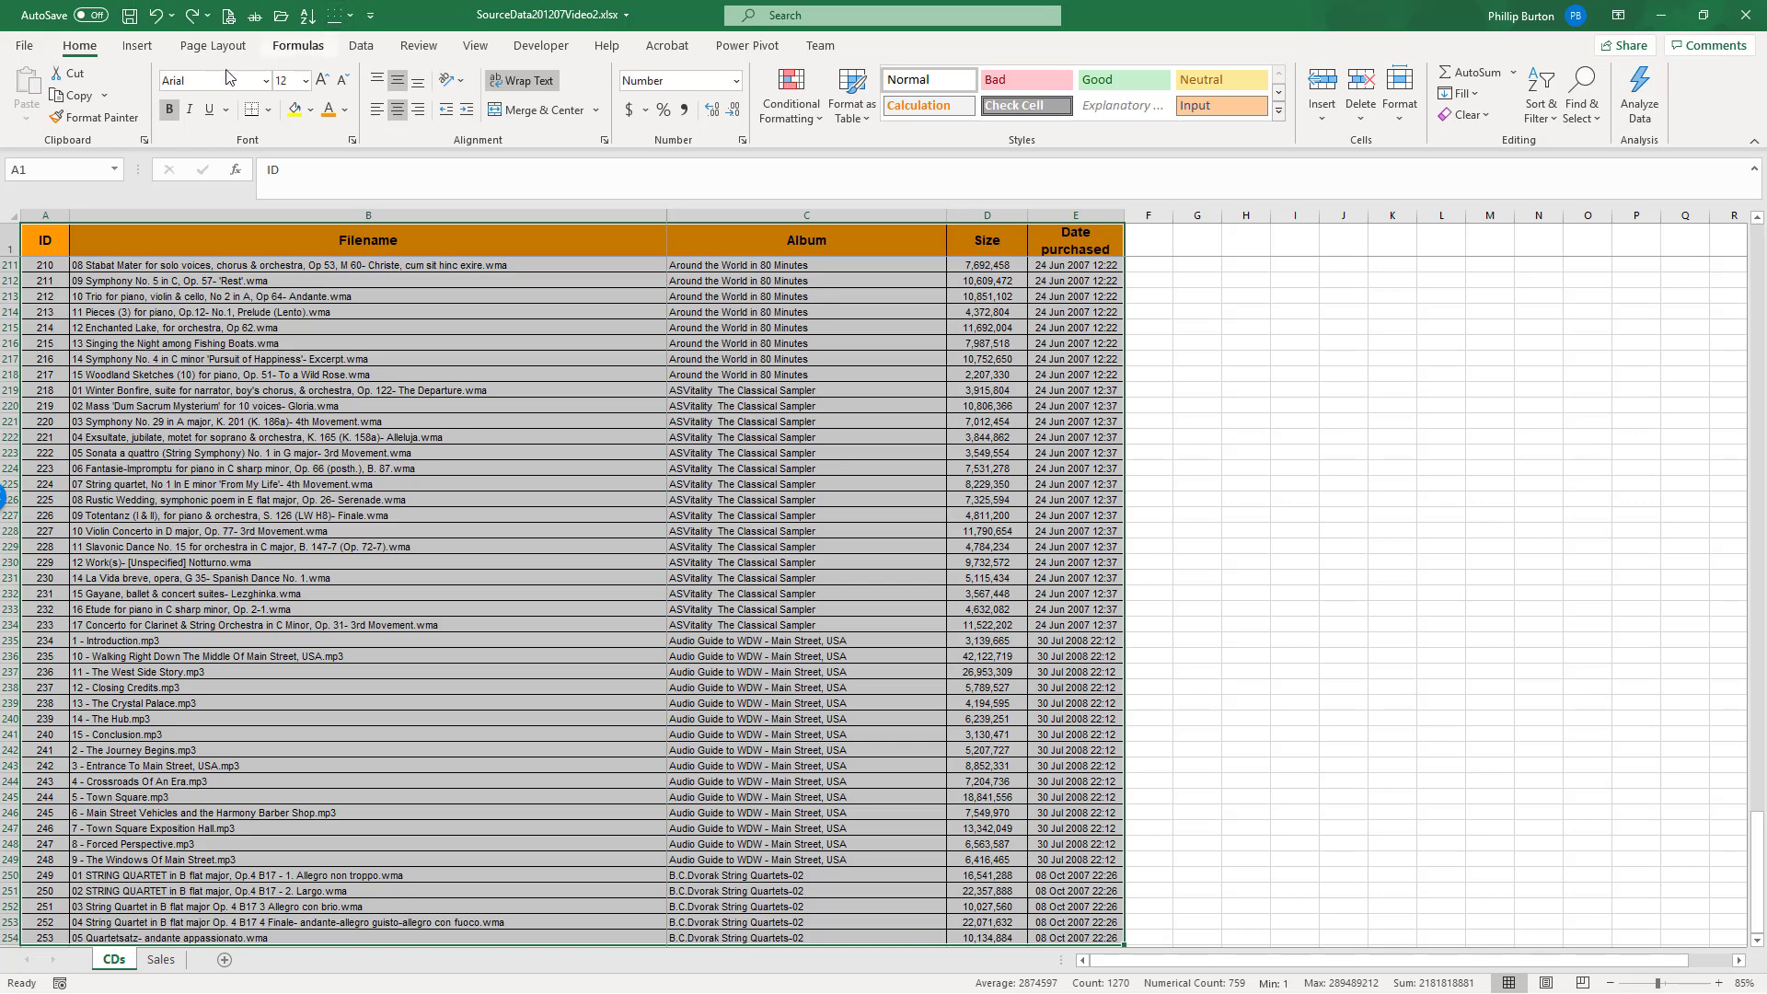
left_click(137, 46)
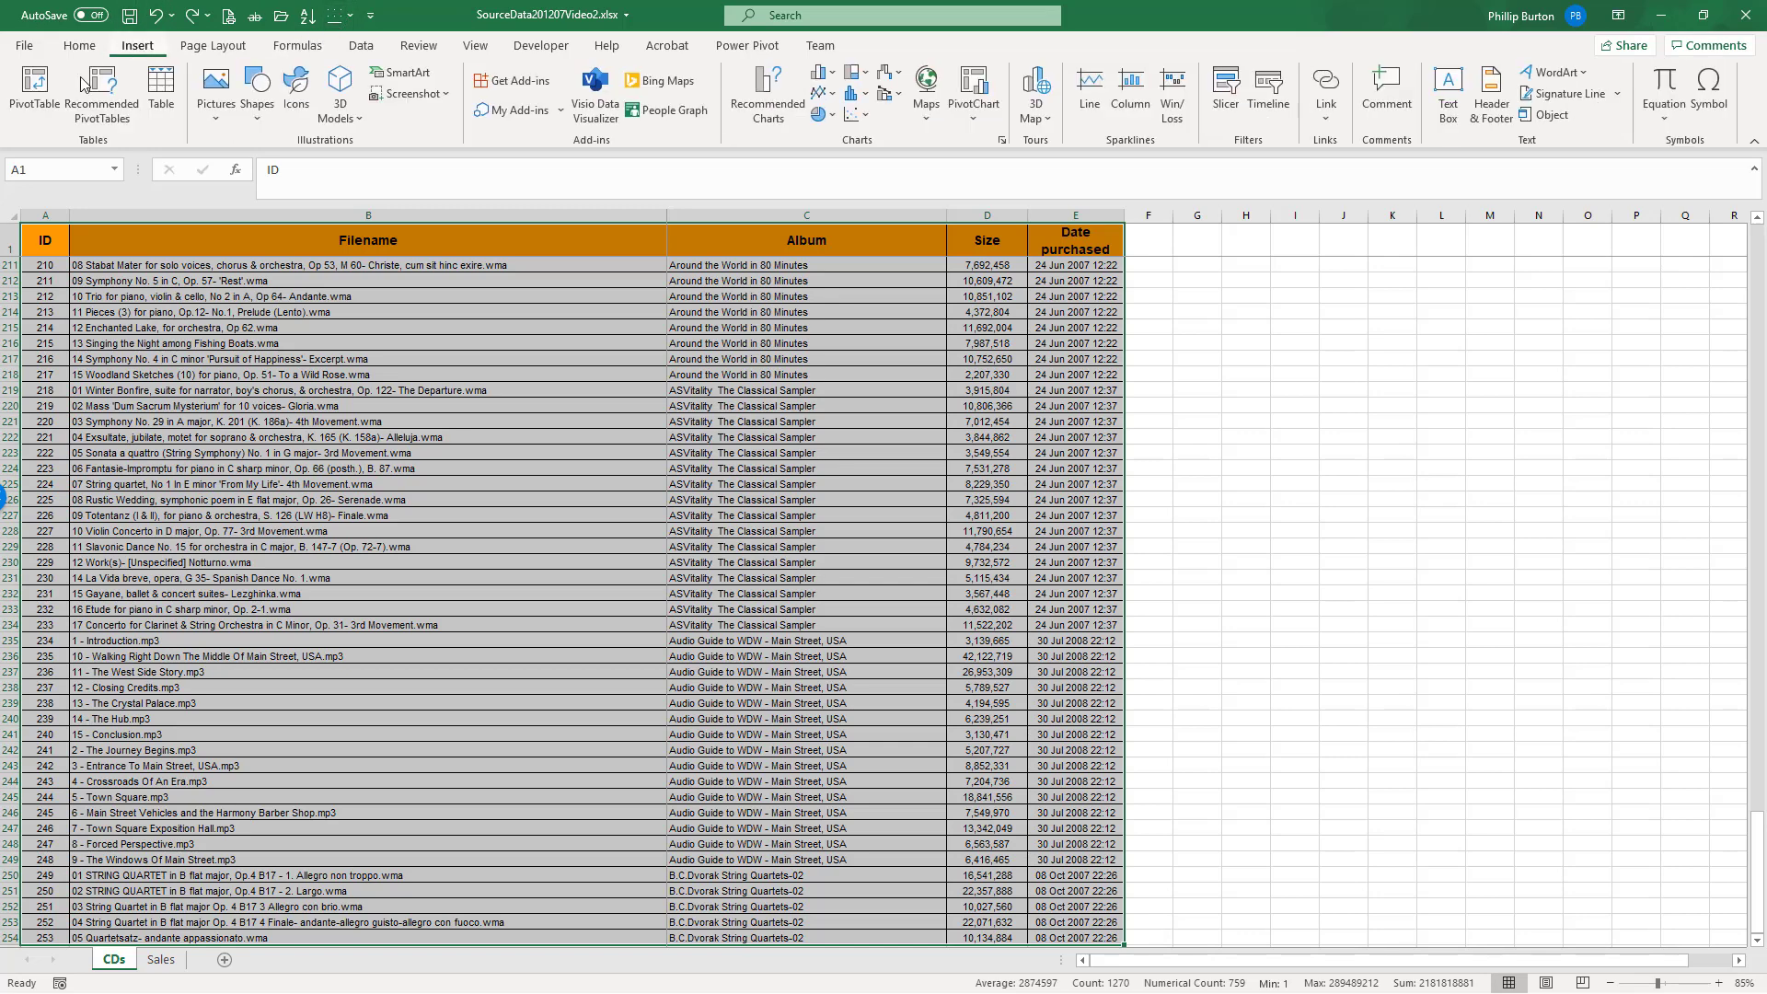
left_click(37, 117)
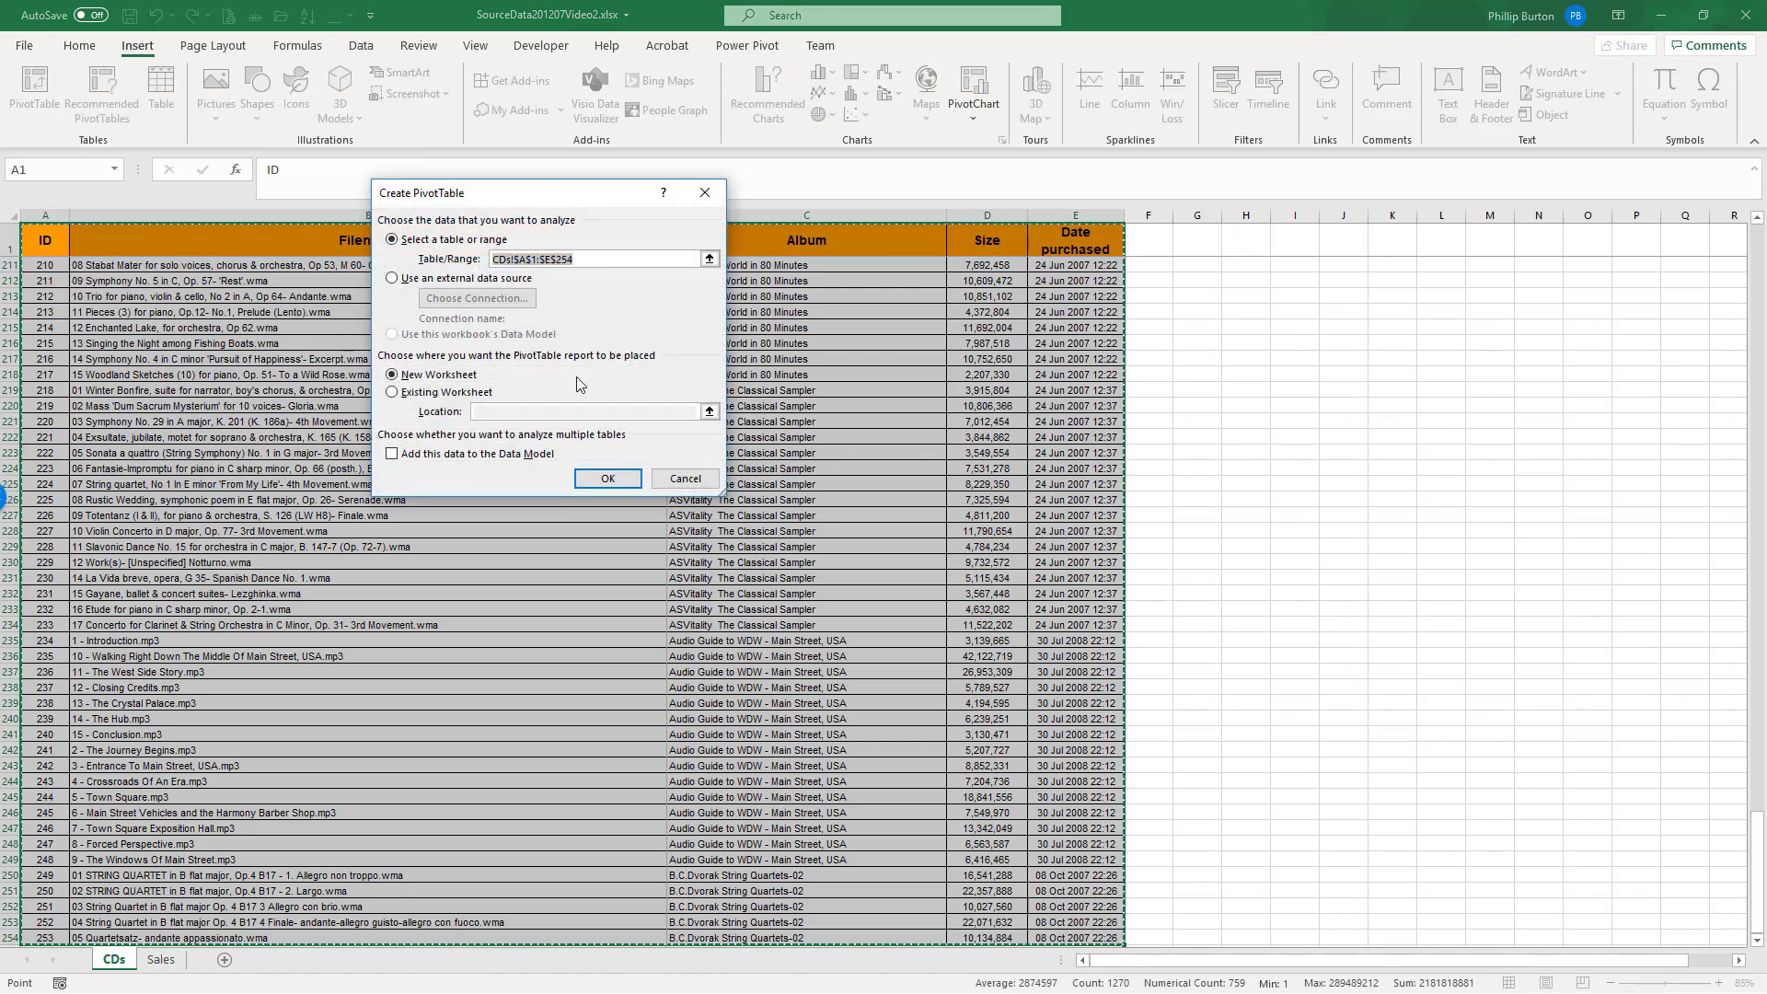
left_click(620, 486)
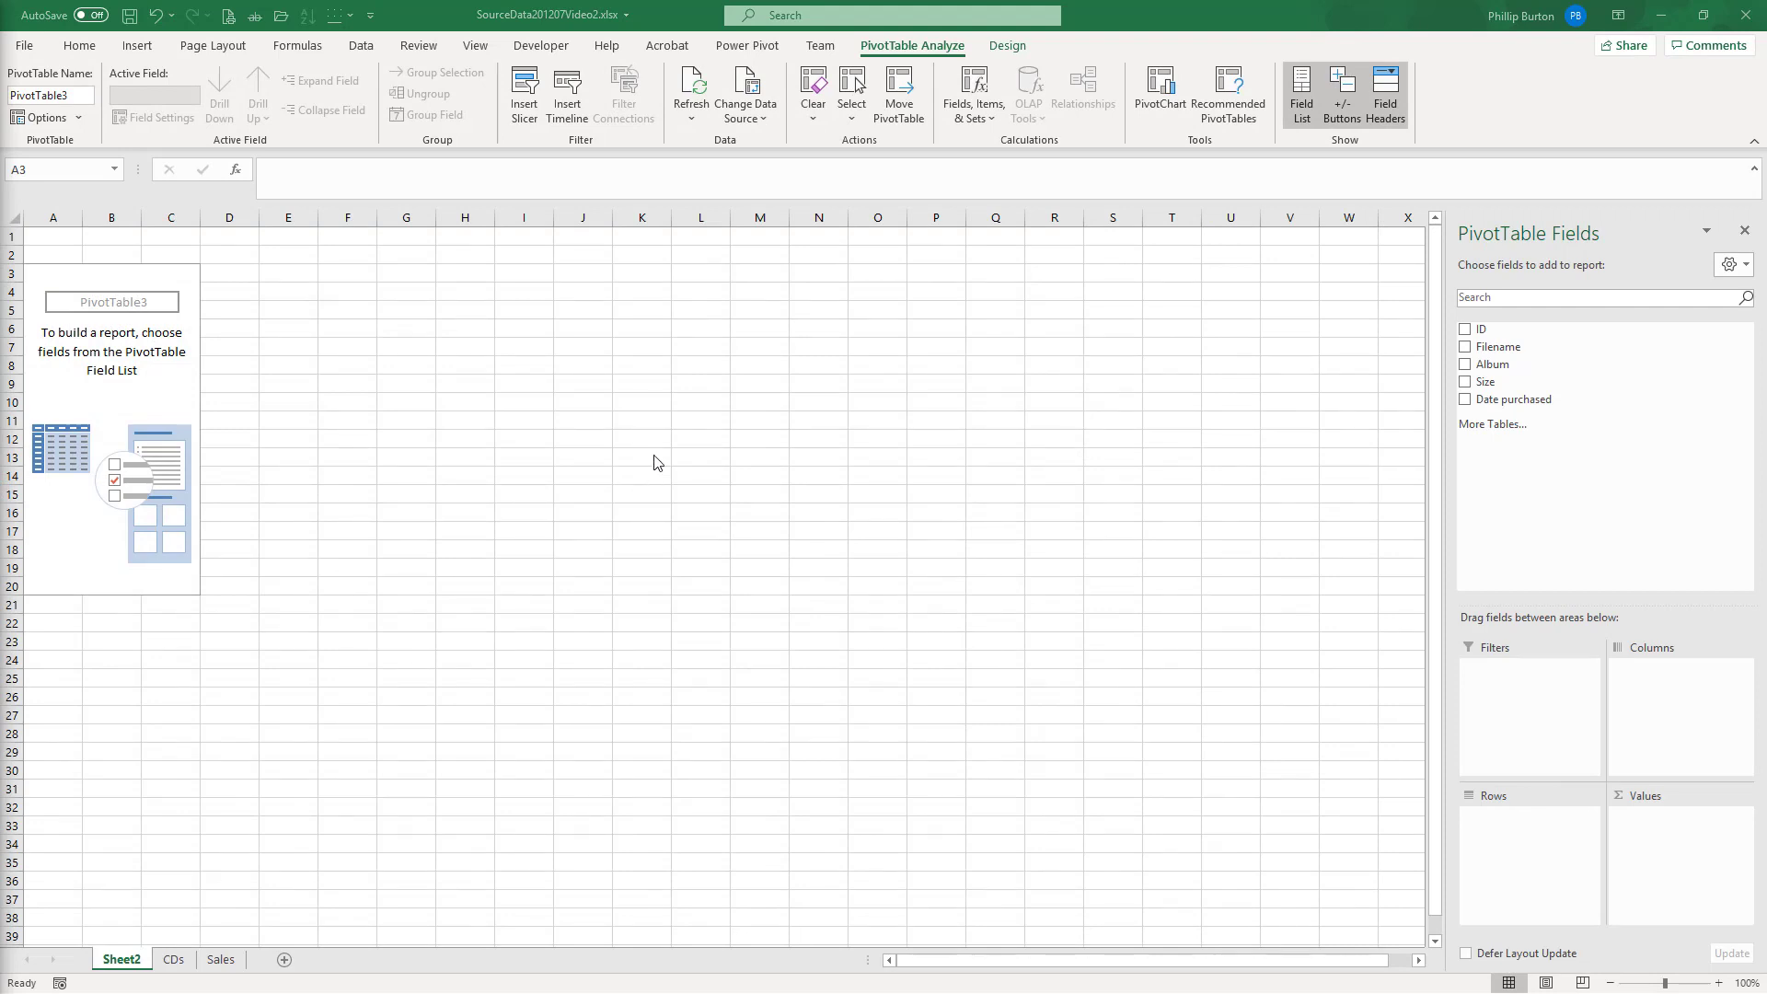
Step: Add the Album field to the PivotTable's Rows, trying it in Columns before returning it to Rows
key("ctrl")
left_click(1492, 364)
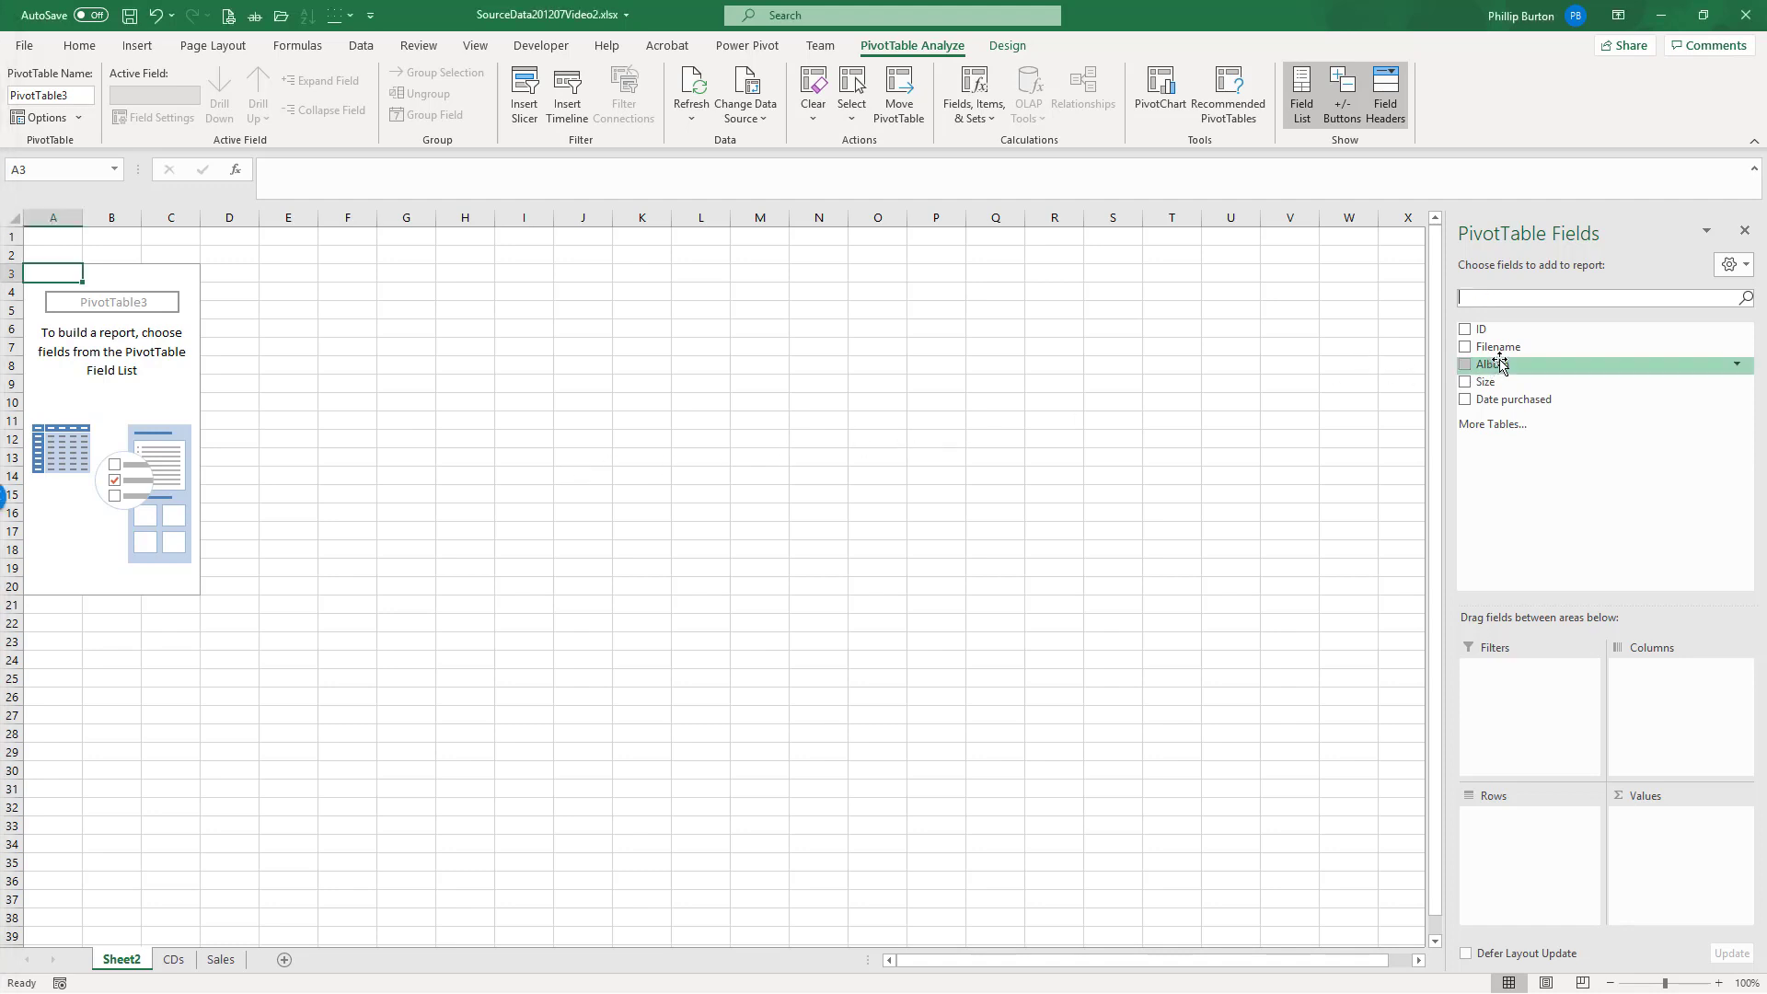
left_click_drag(1500, 367, 1506, 848)
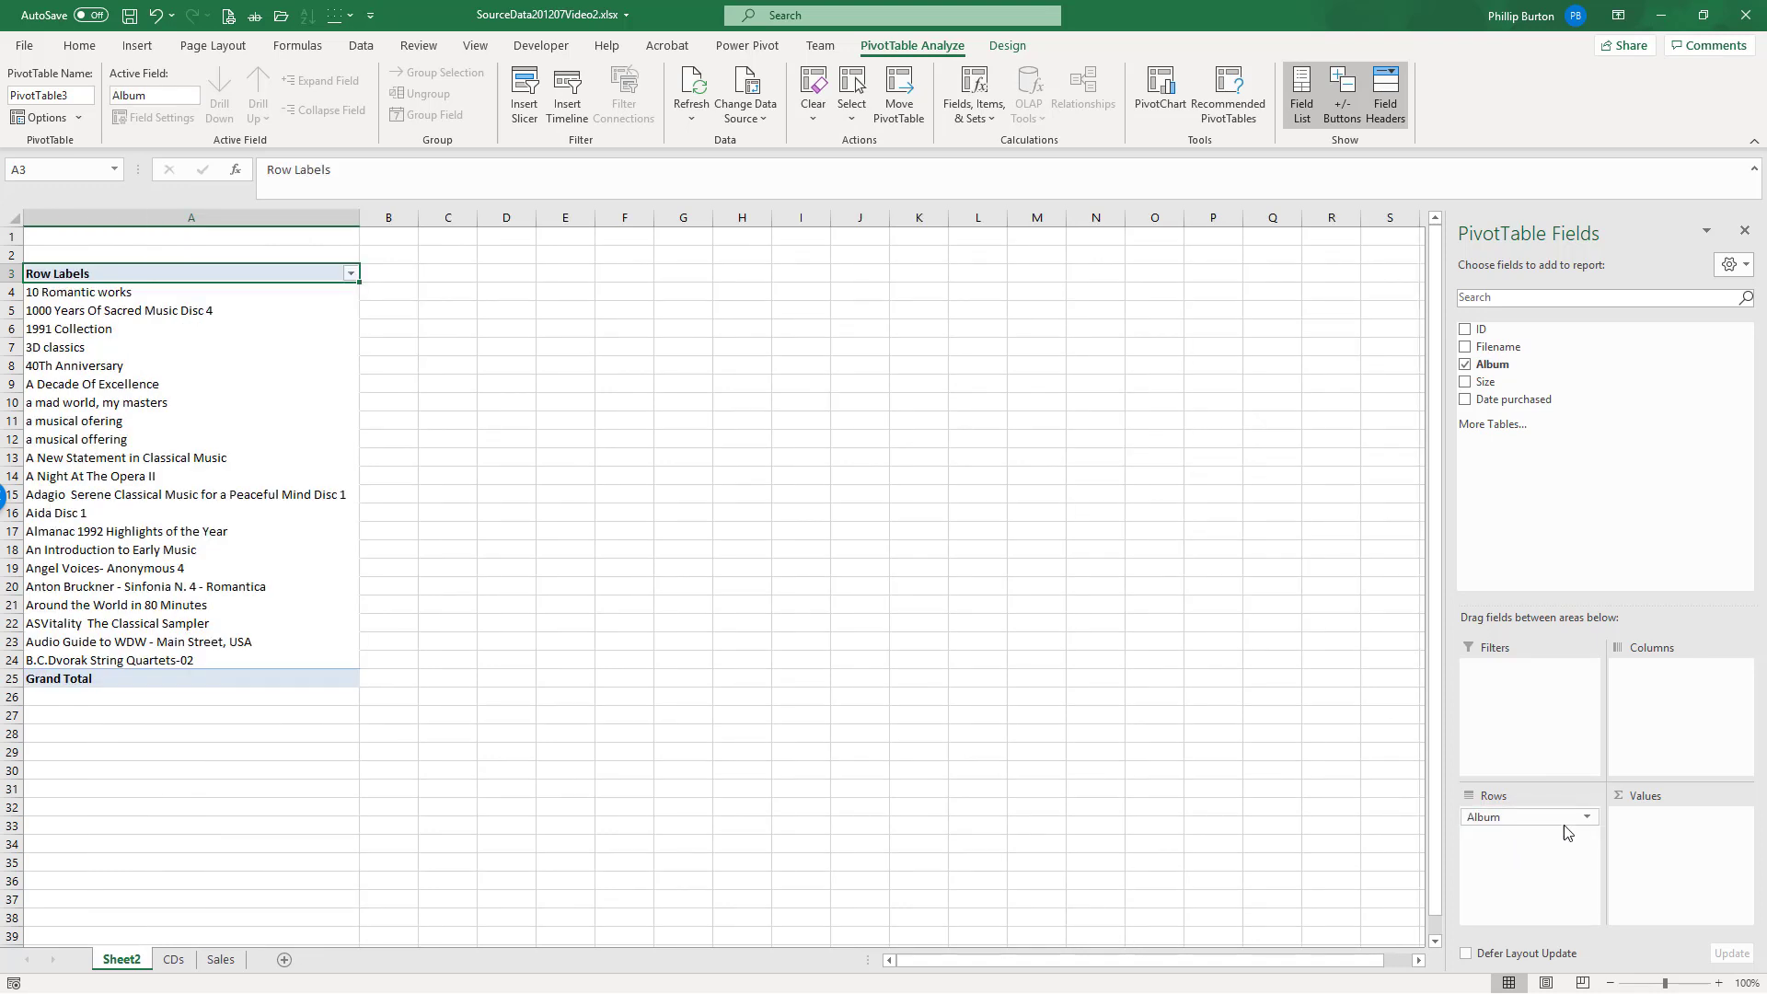
left_click_drag(1564, 819, 1682, 740)
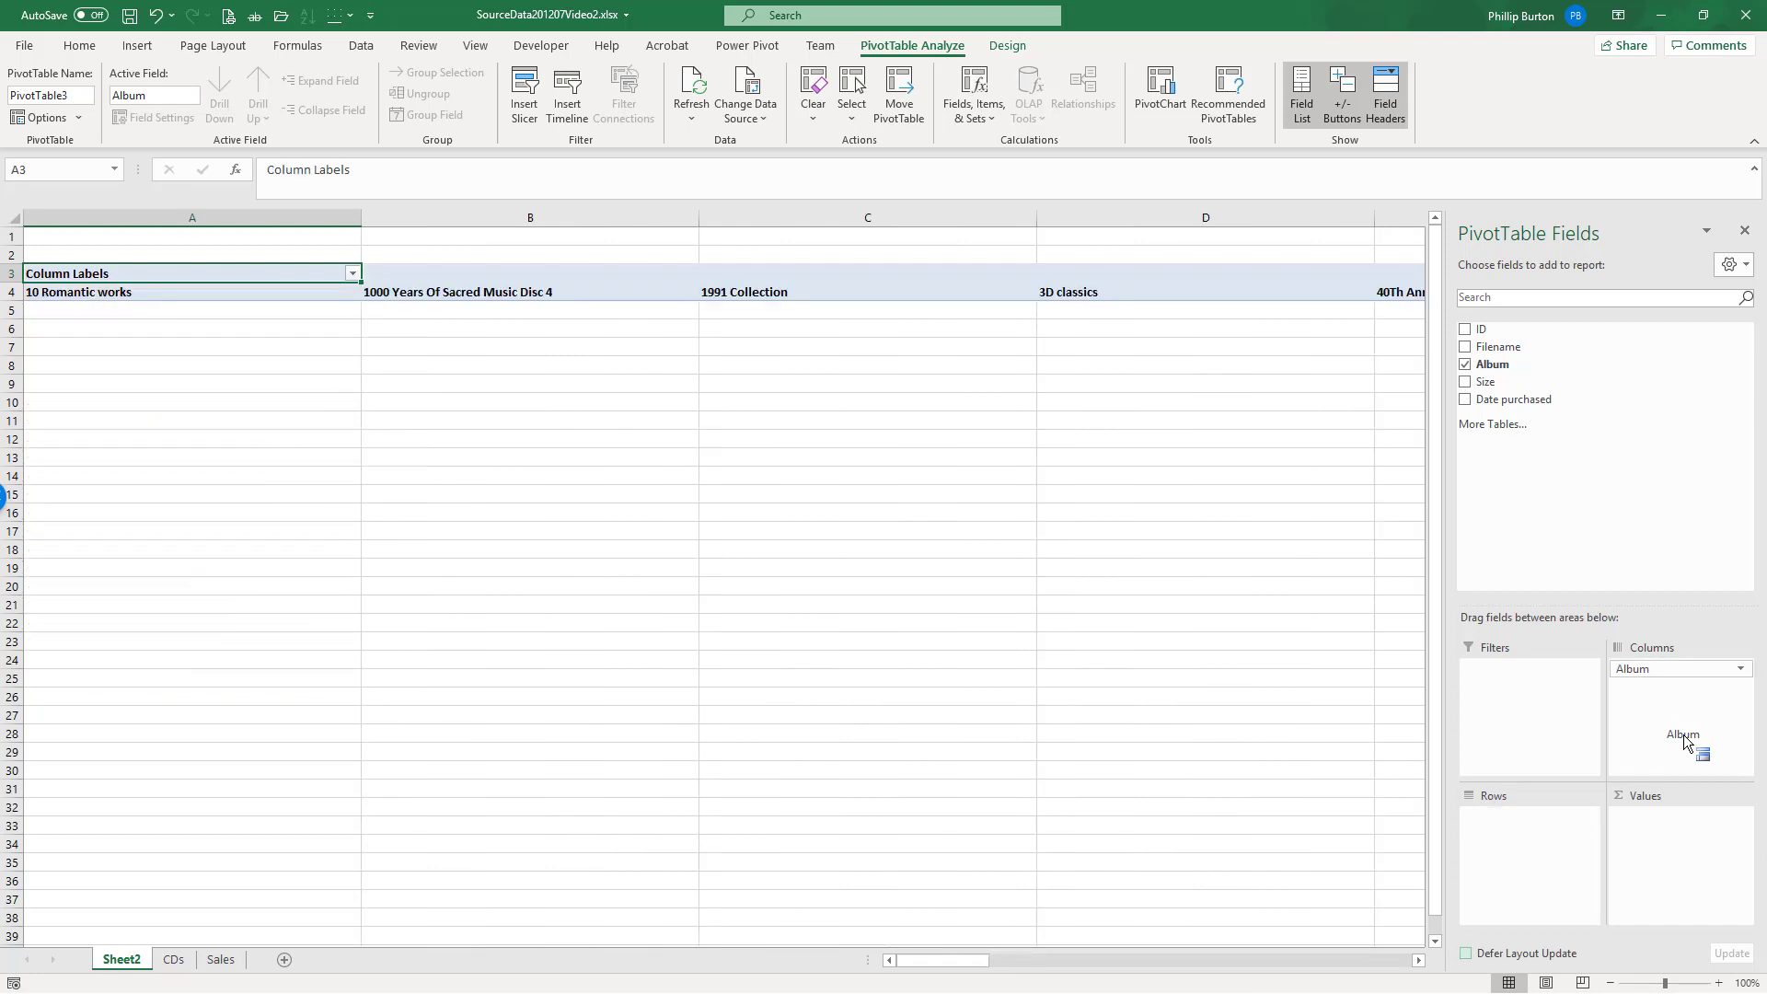
left_click_drag(1671, 670, 1568, 854)
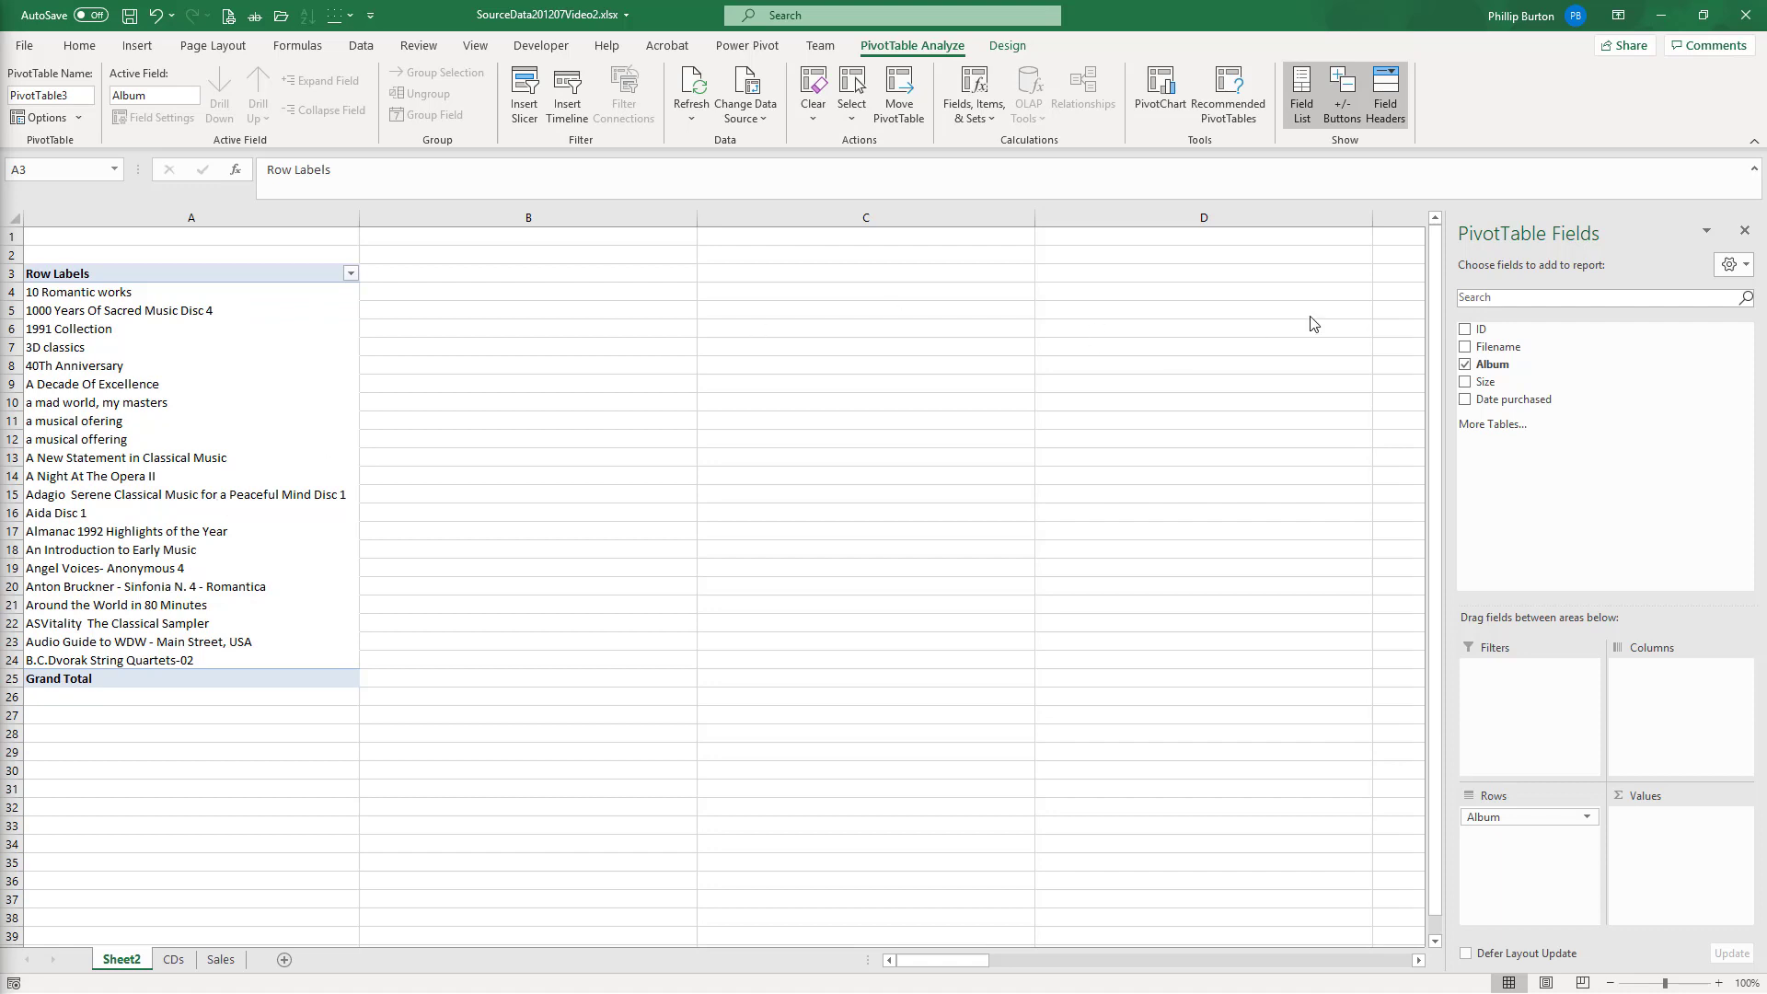
Step: Add Album to the PivotTable's Values as a count, and check the count for 10 Romantic works
left_click(1503, 364)
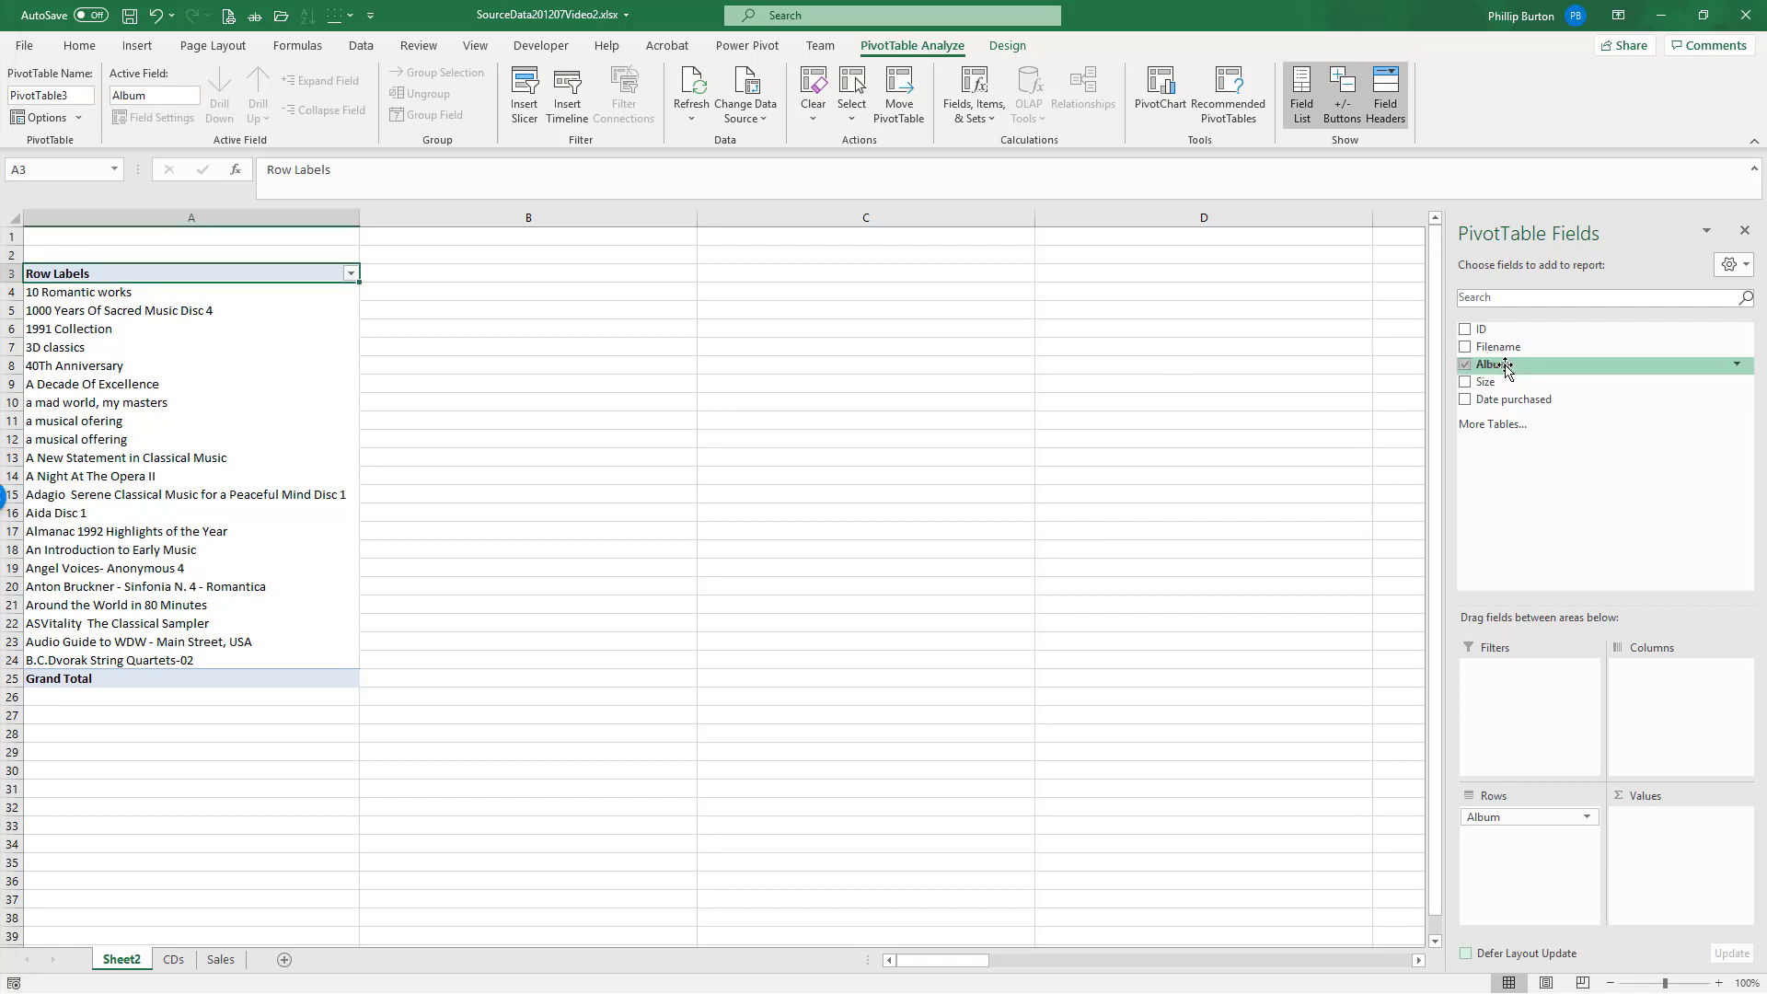
left_click_drag(1500, 364, 1652, 829)
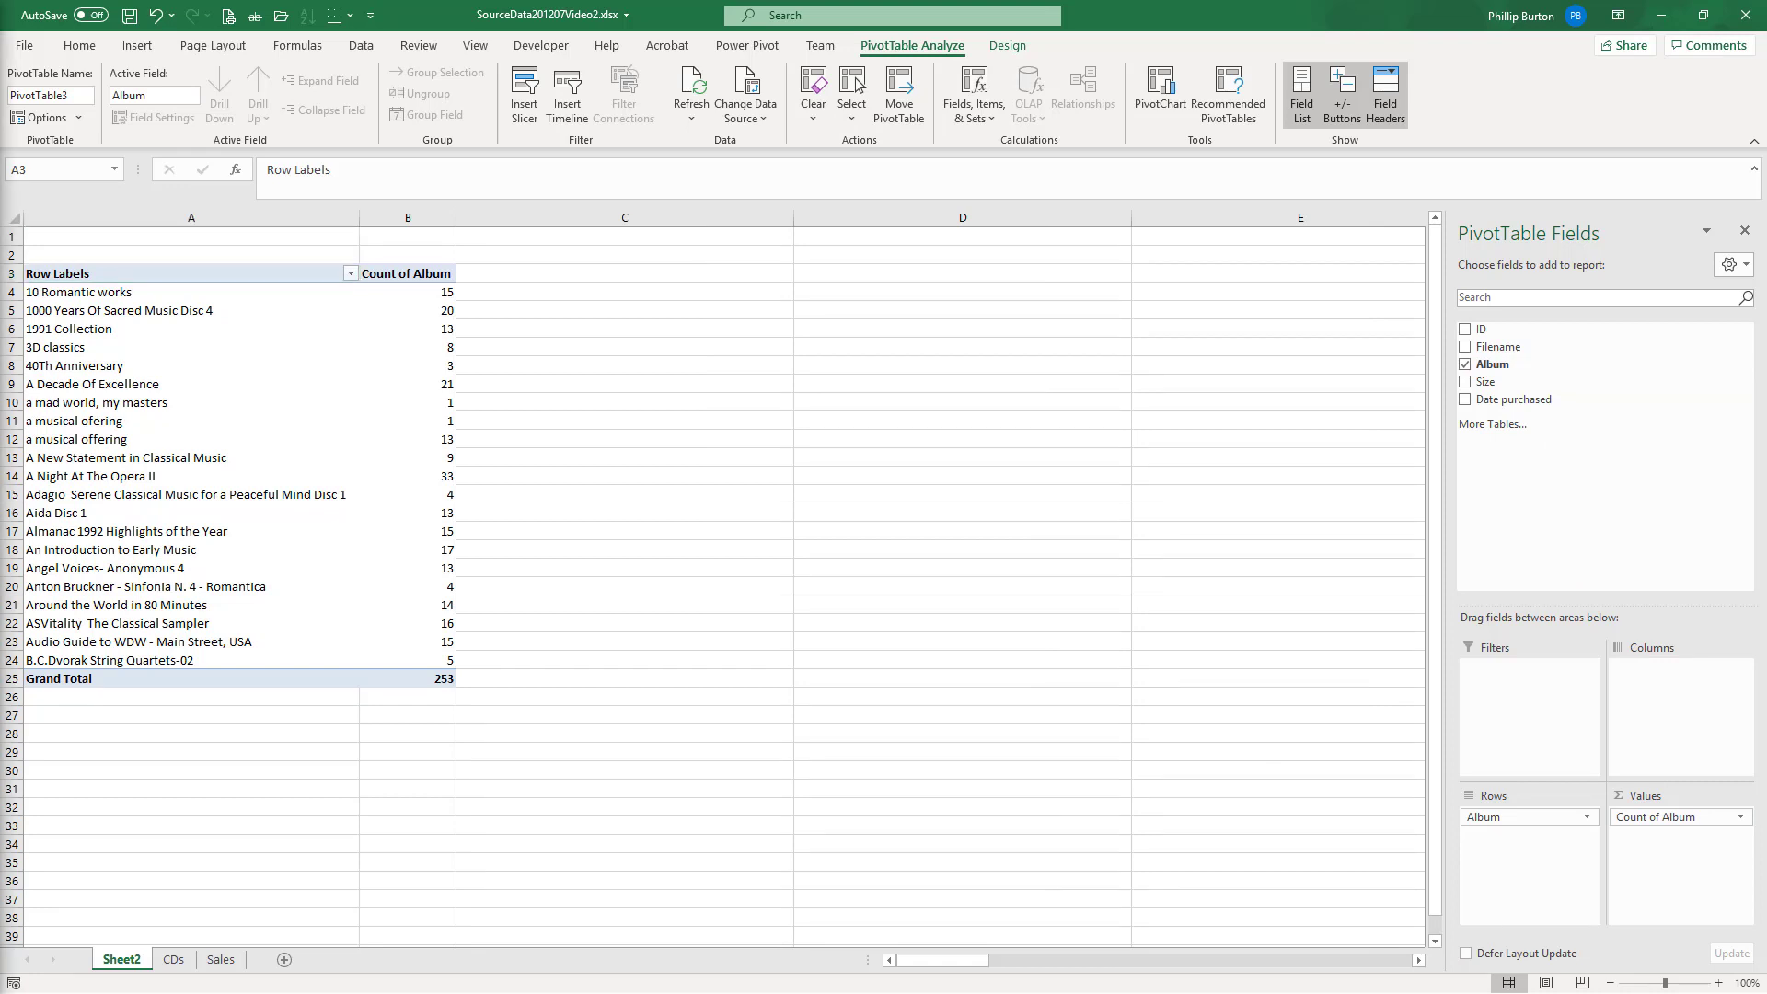
left_click(276, 307)
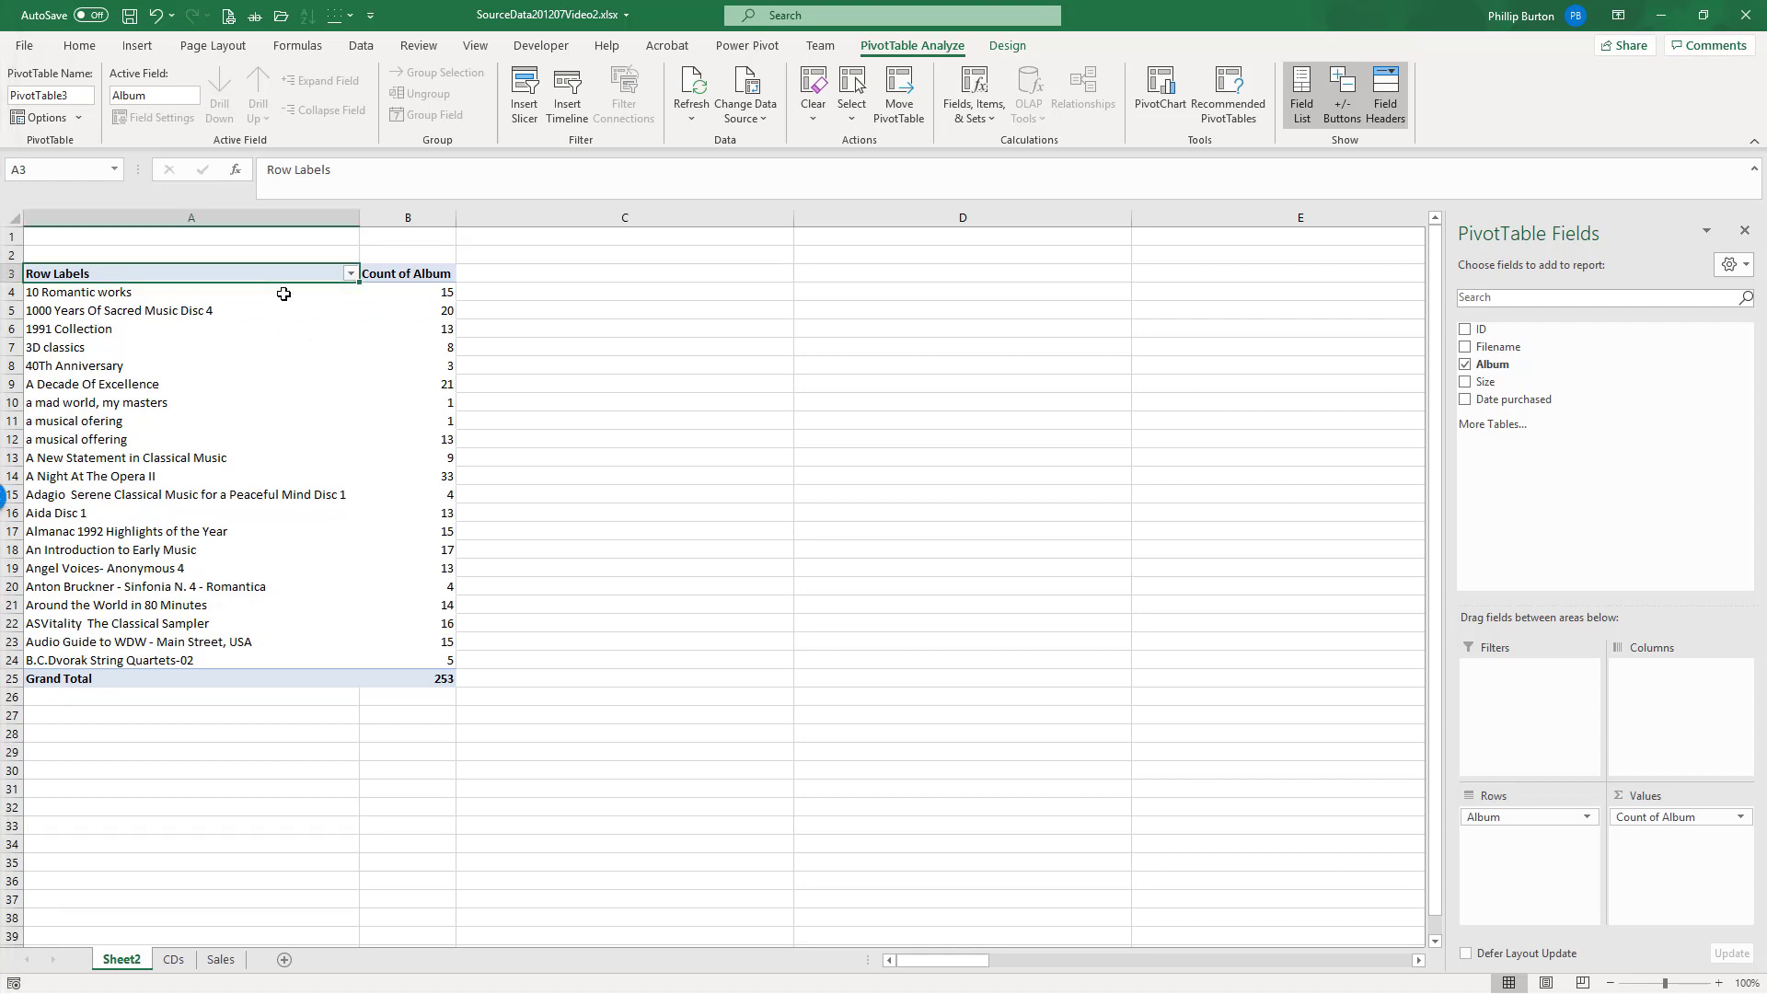
left_click_drag(283, 294, 394, 301)
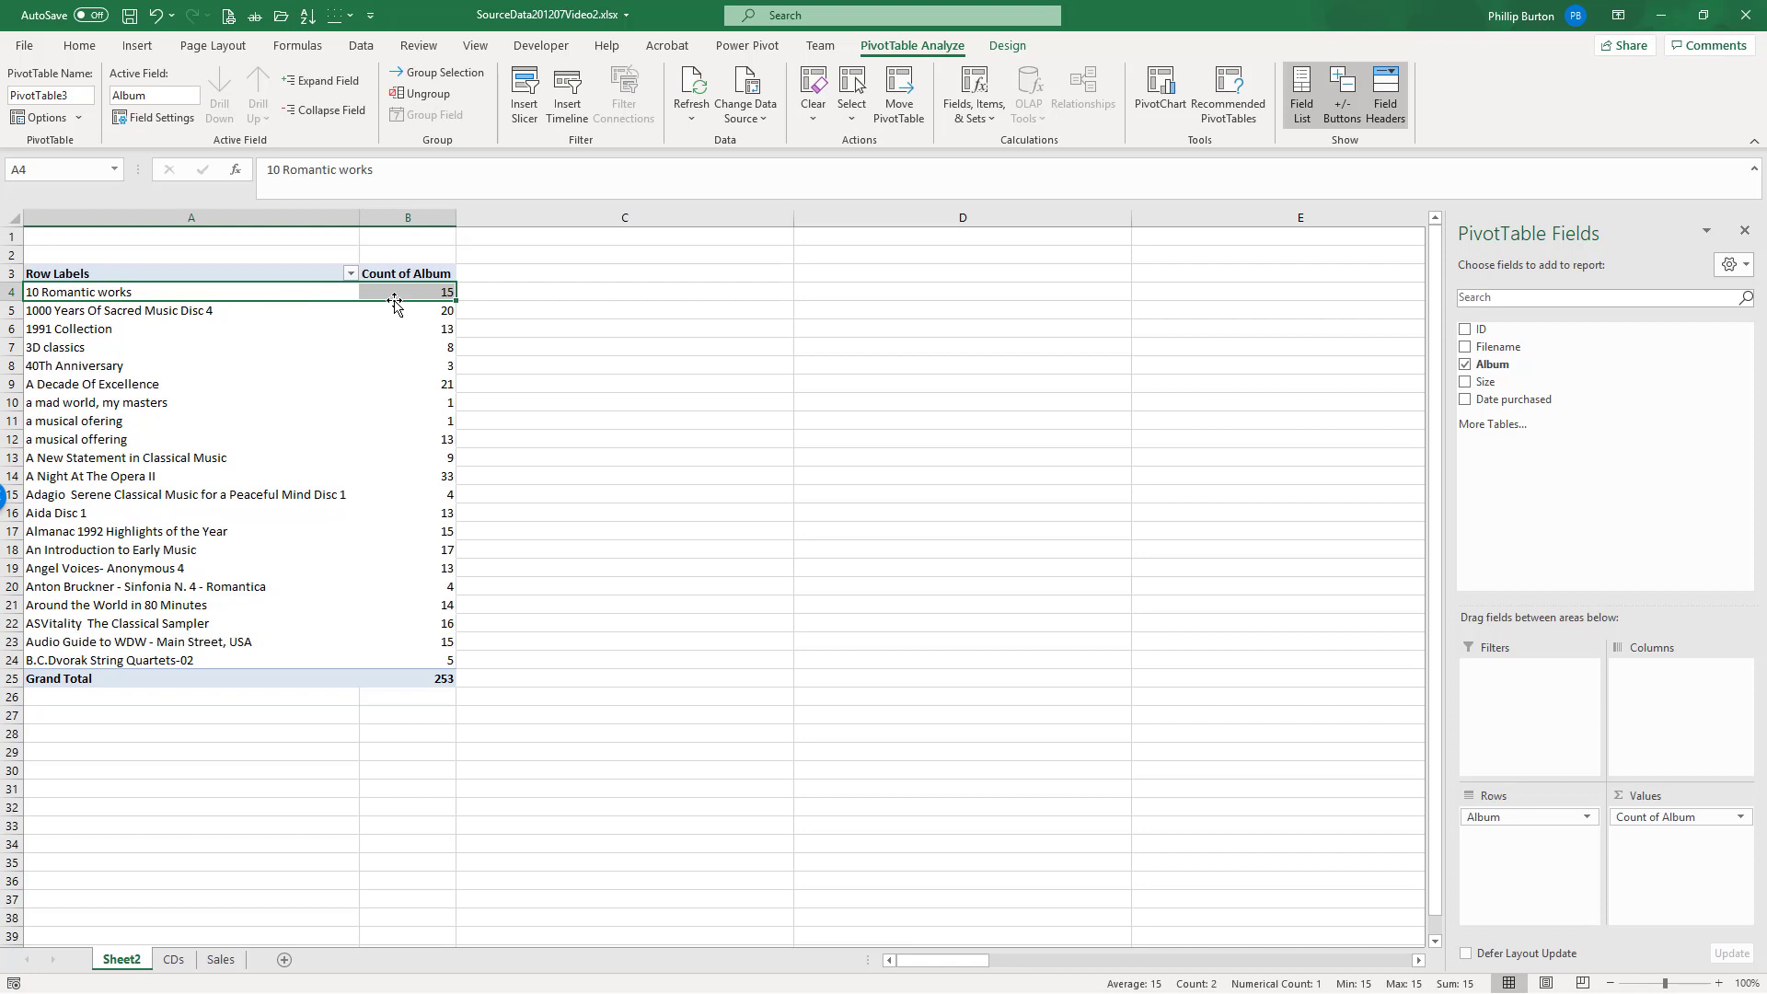
left_click(400, 349)
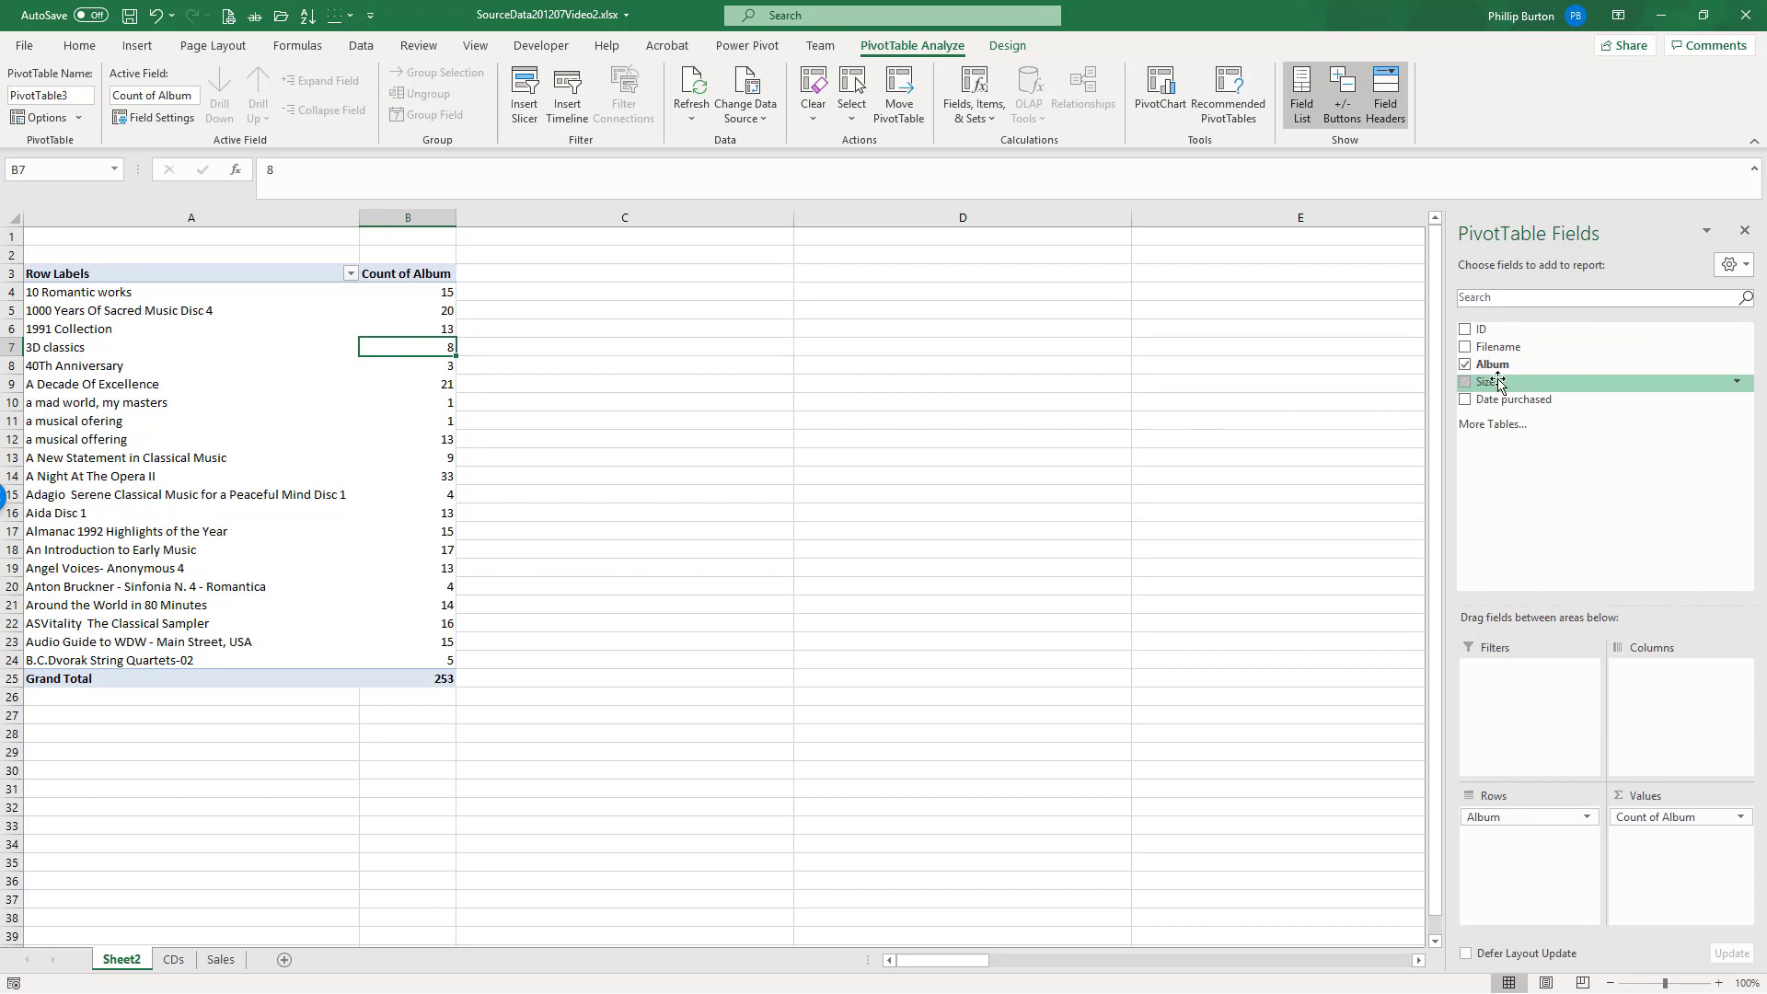
Step: Add the Size field to the PivotTable's Values and summarize it by Min
left_click_drag(1499, 383, 1671, 856)
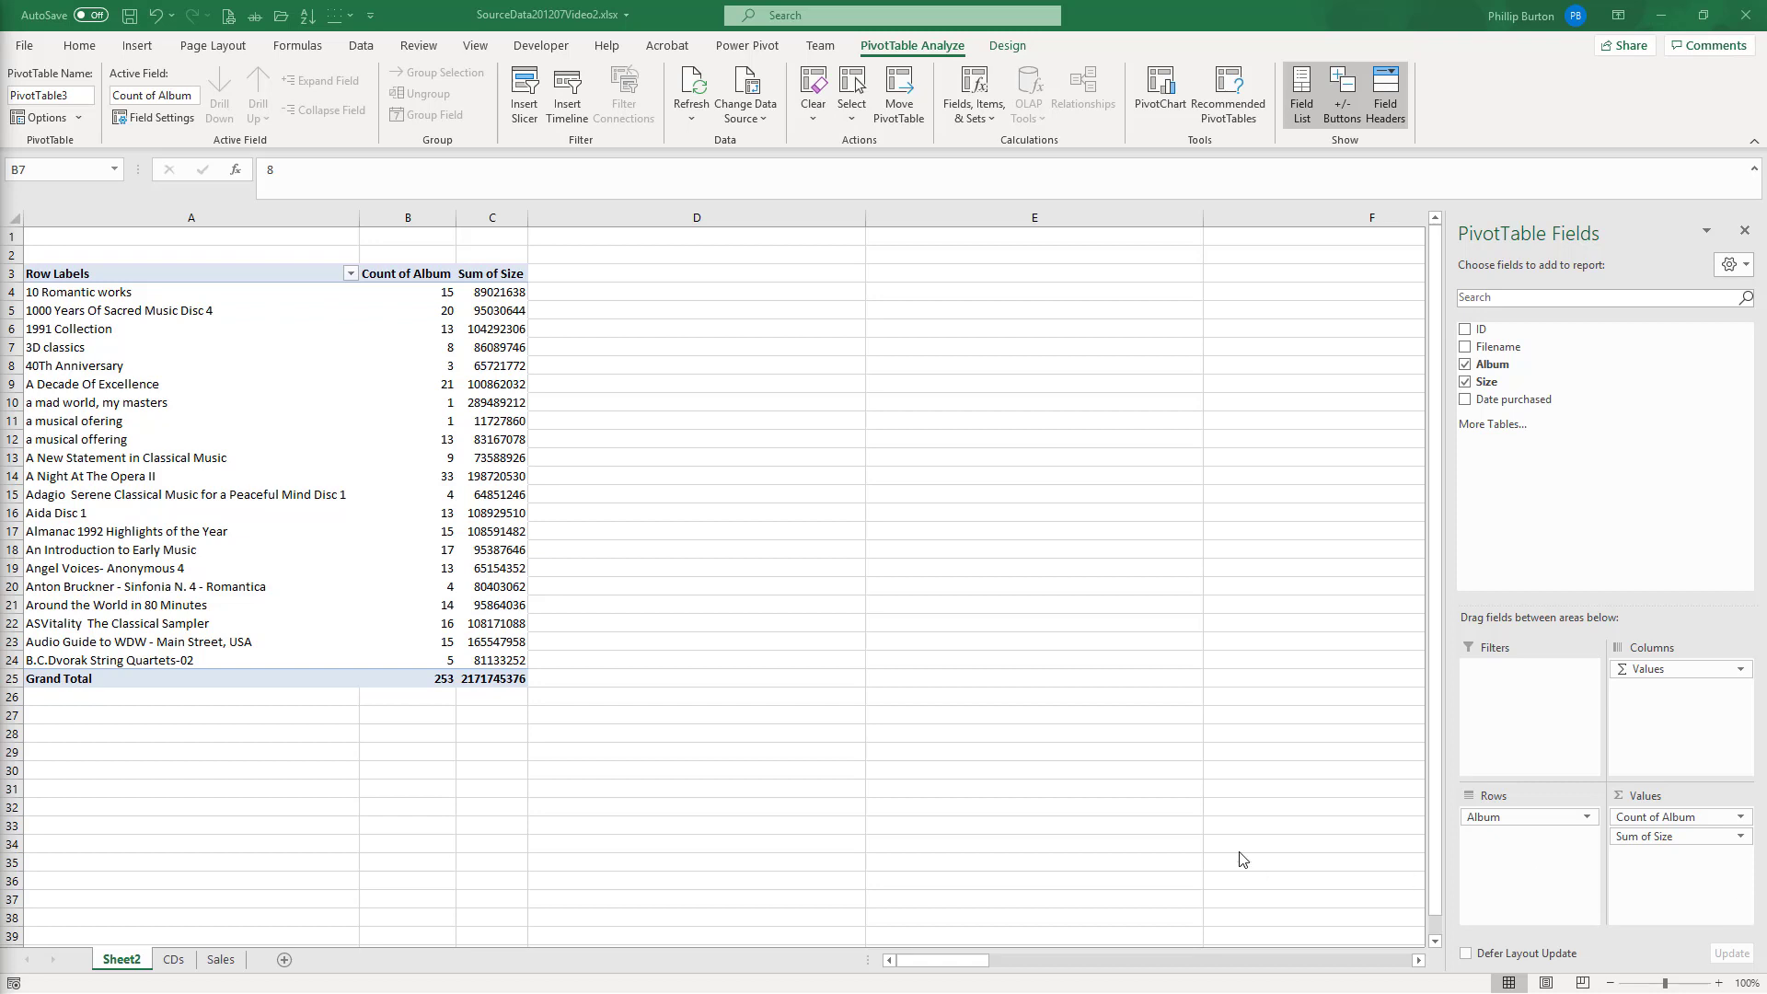
left_click(1738, 840)
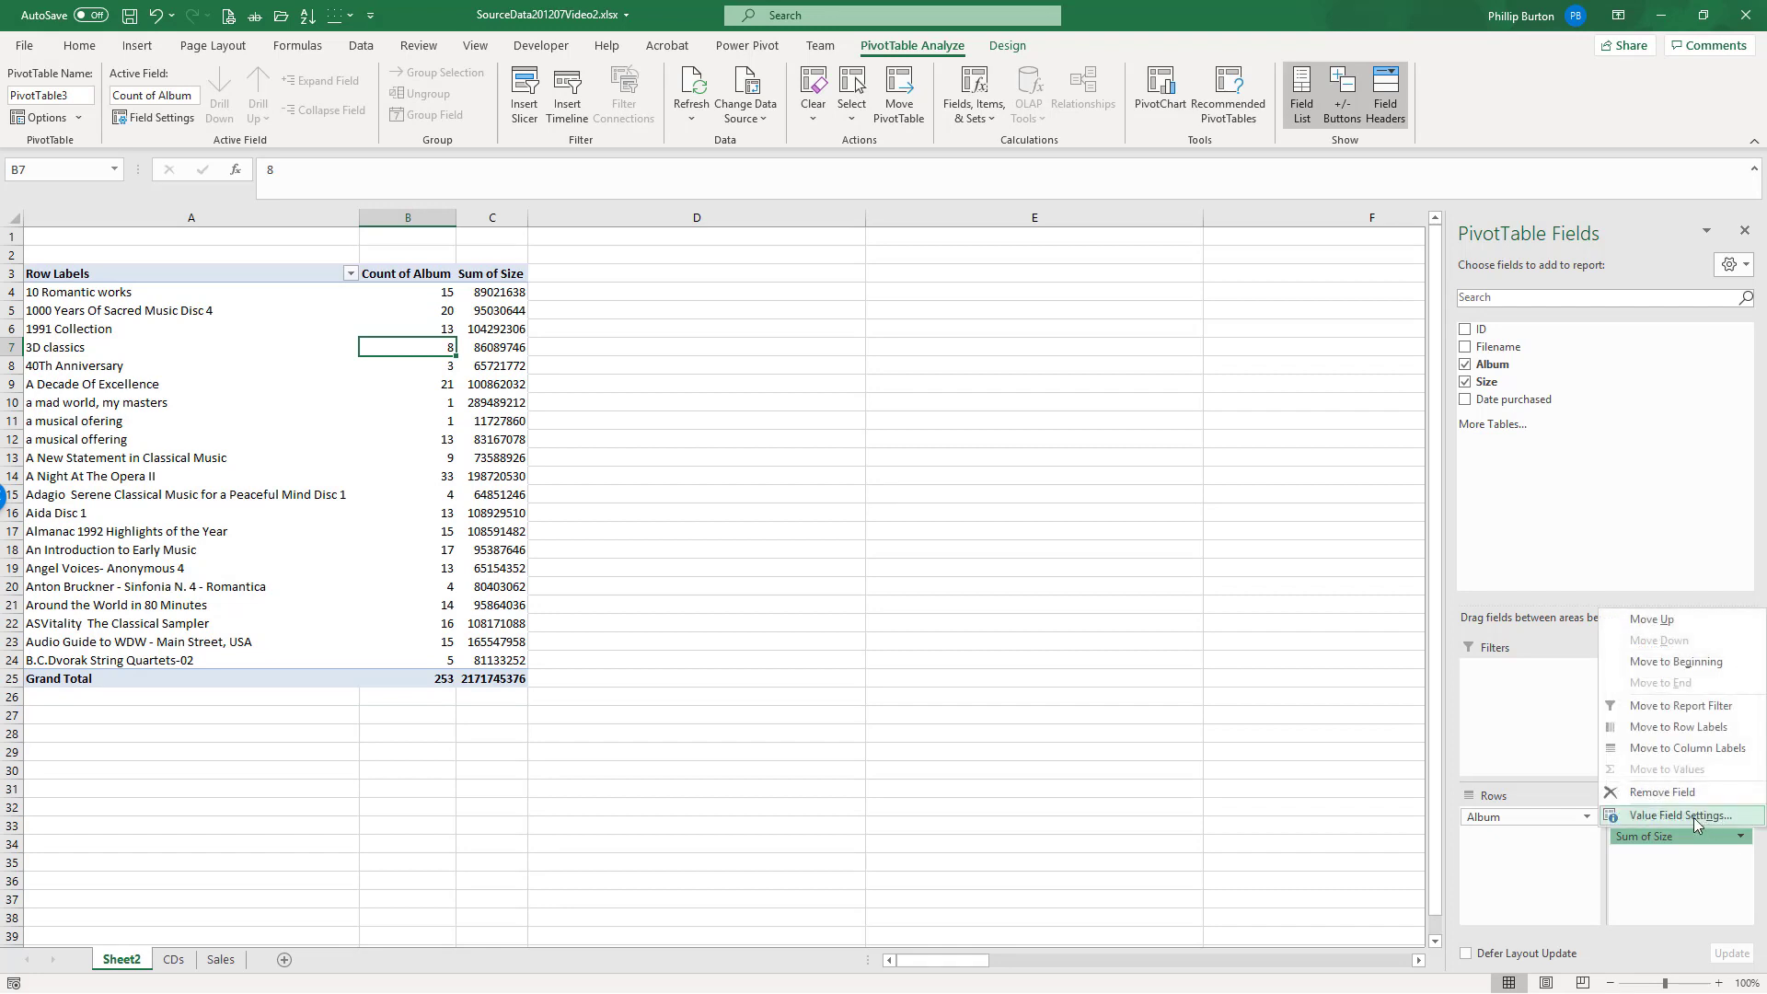
left_click(1695, 817)
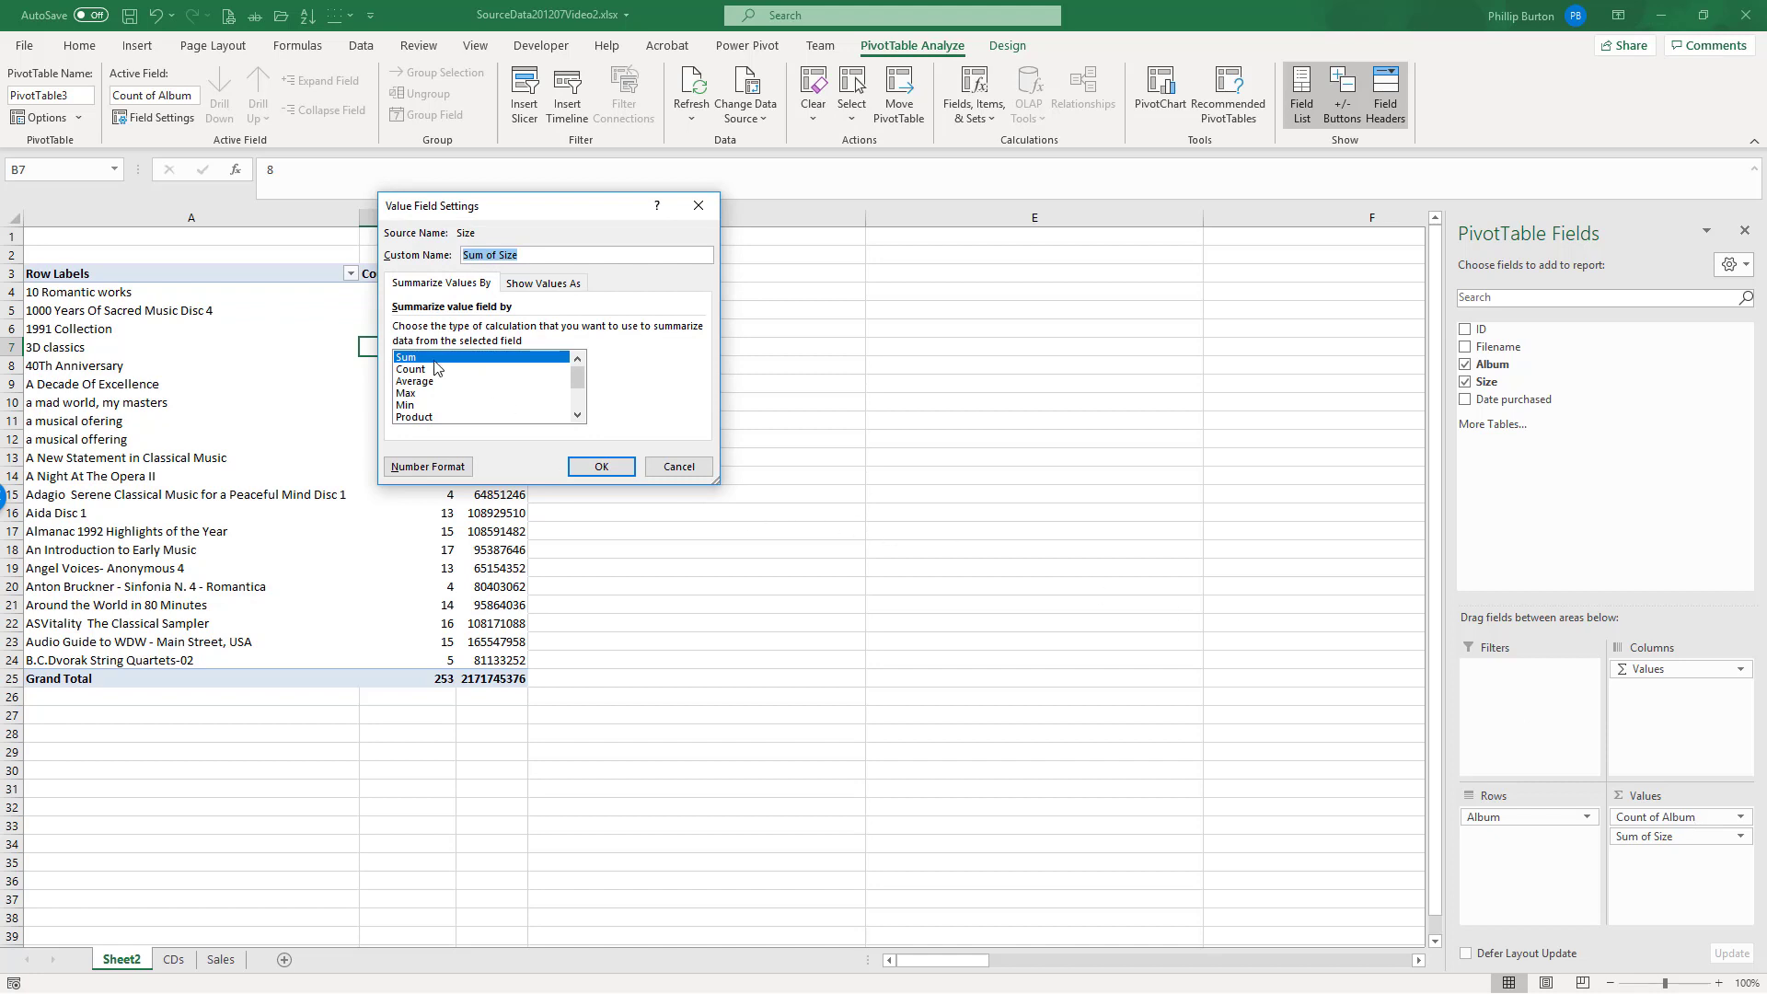
left_click(416, 393)
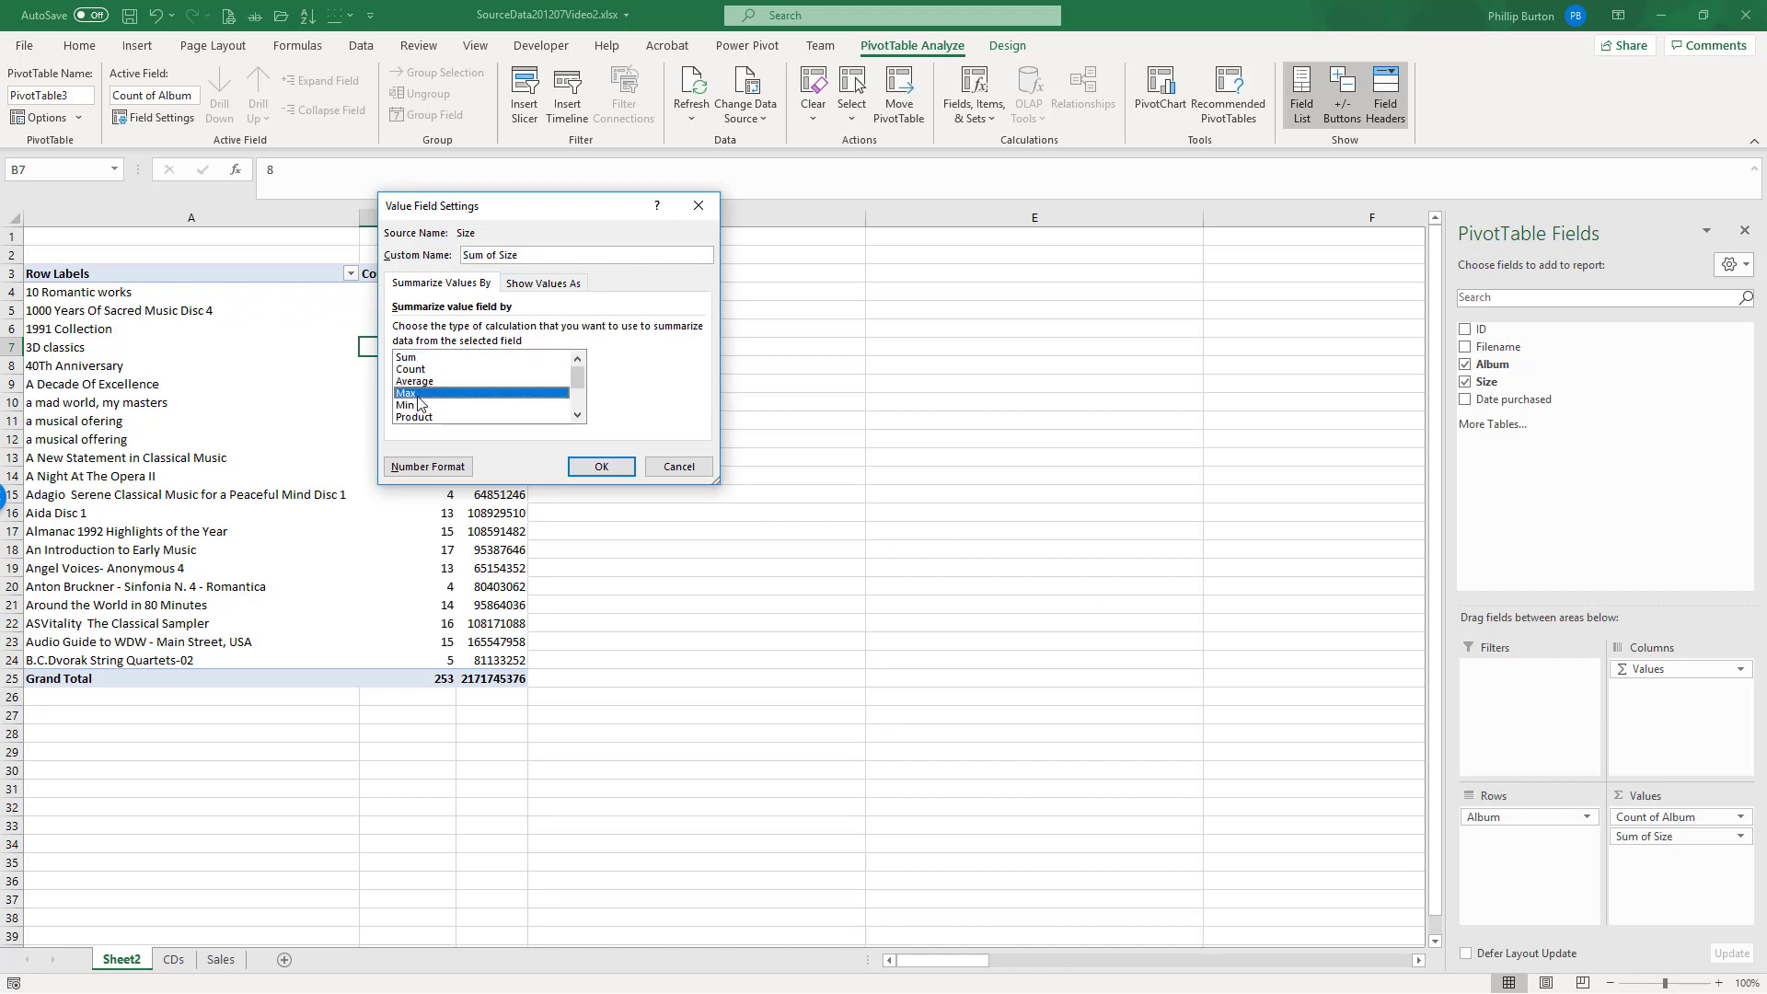
left_click(418, 405)
left_click(598, 468)
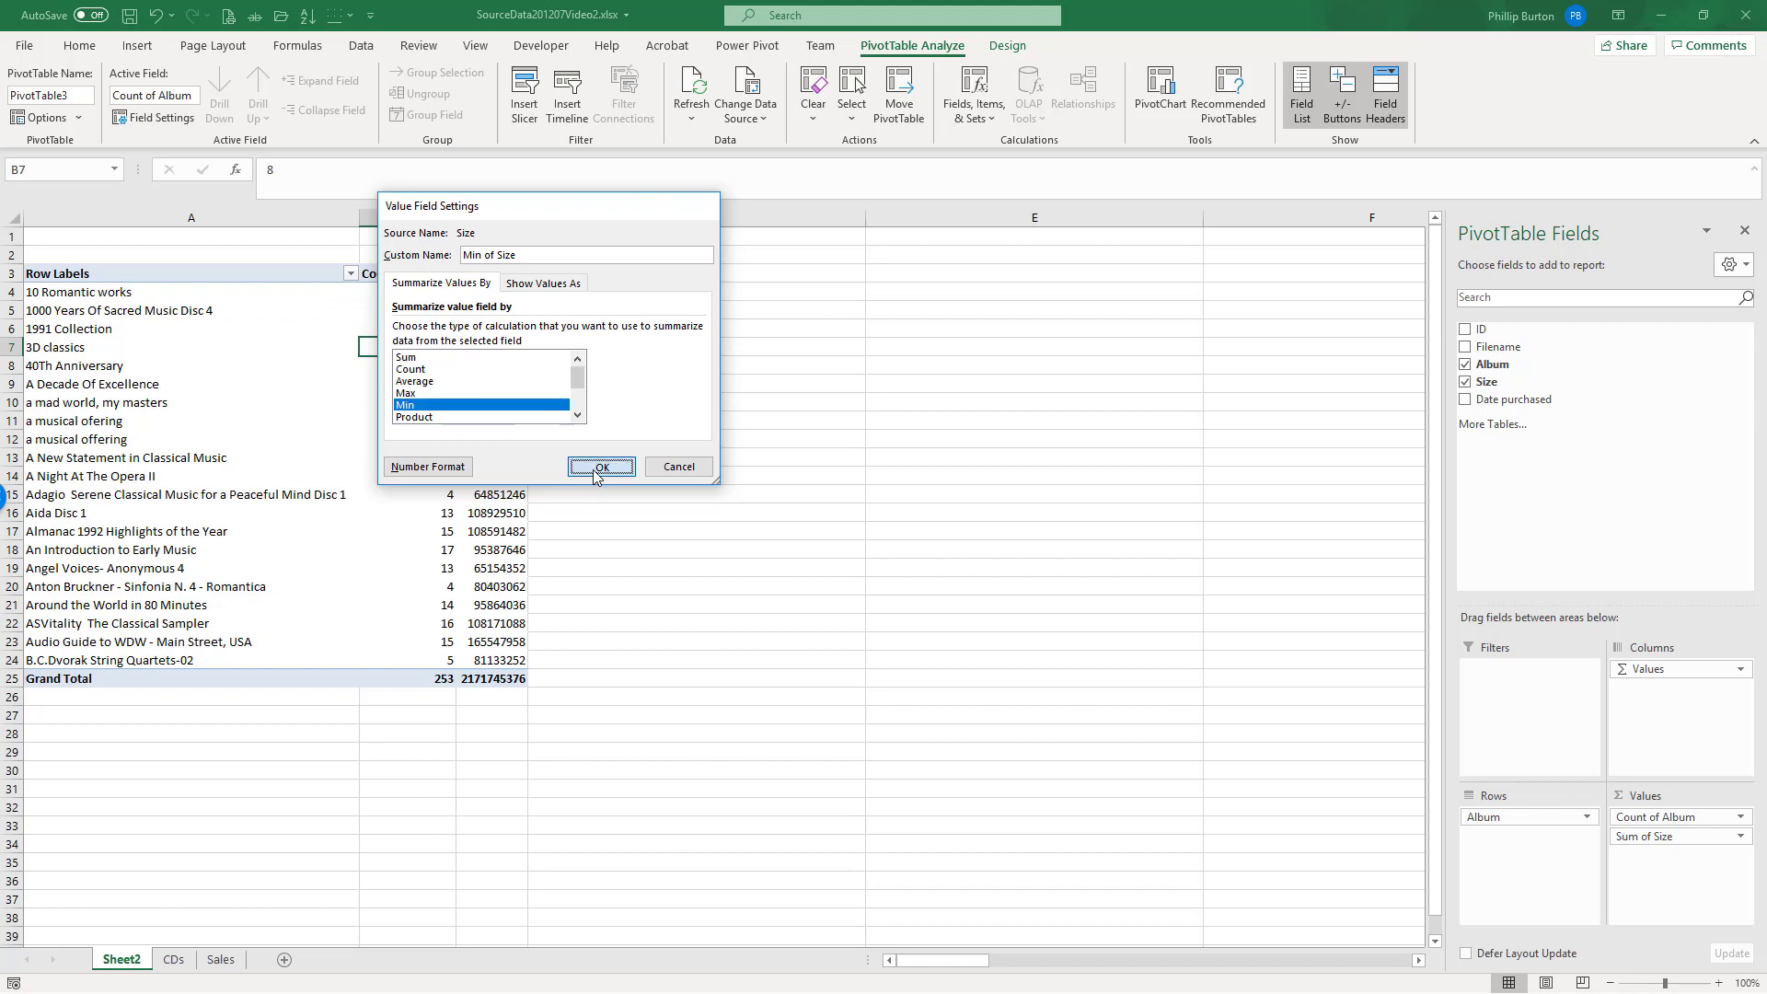
Step: Add the Size field to the PivotTable's Values a second time and summarize it by Max
left_click_drag(500, 292, 500, 681)
left_click(499, 623)
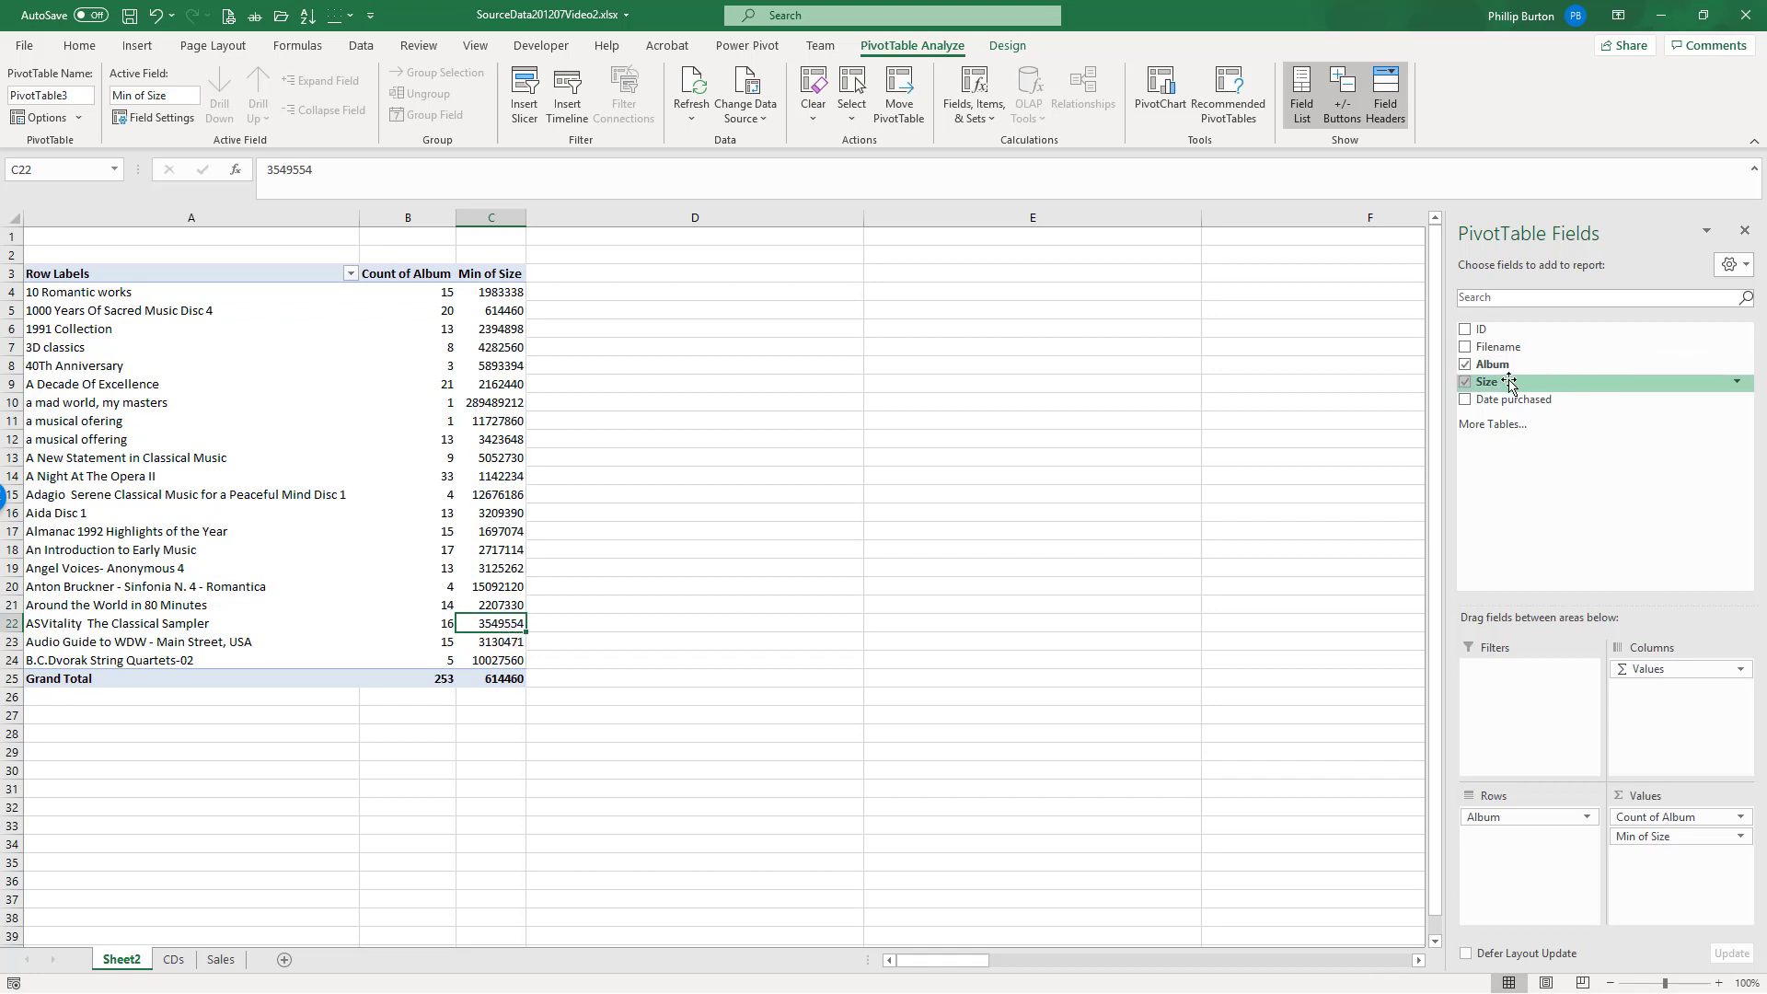
left_click_drag(1514, 385, 1667, 884)
left_click(1728, 858)
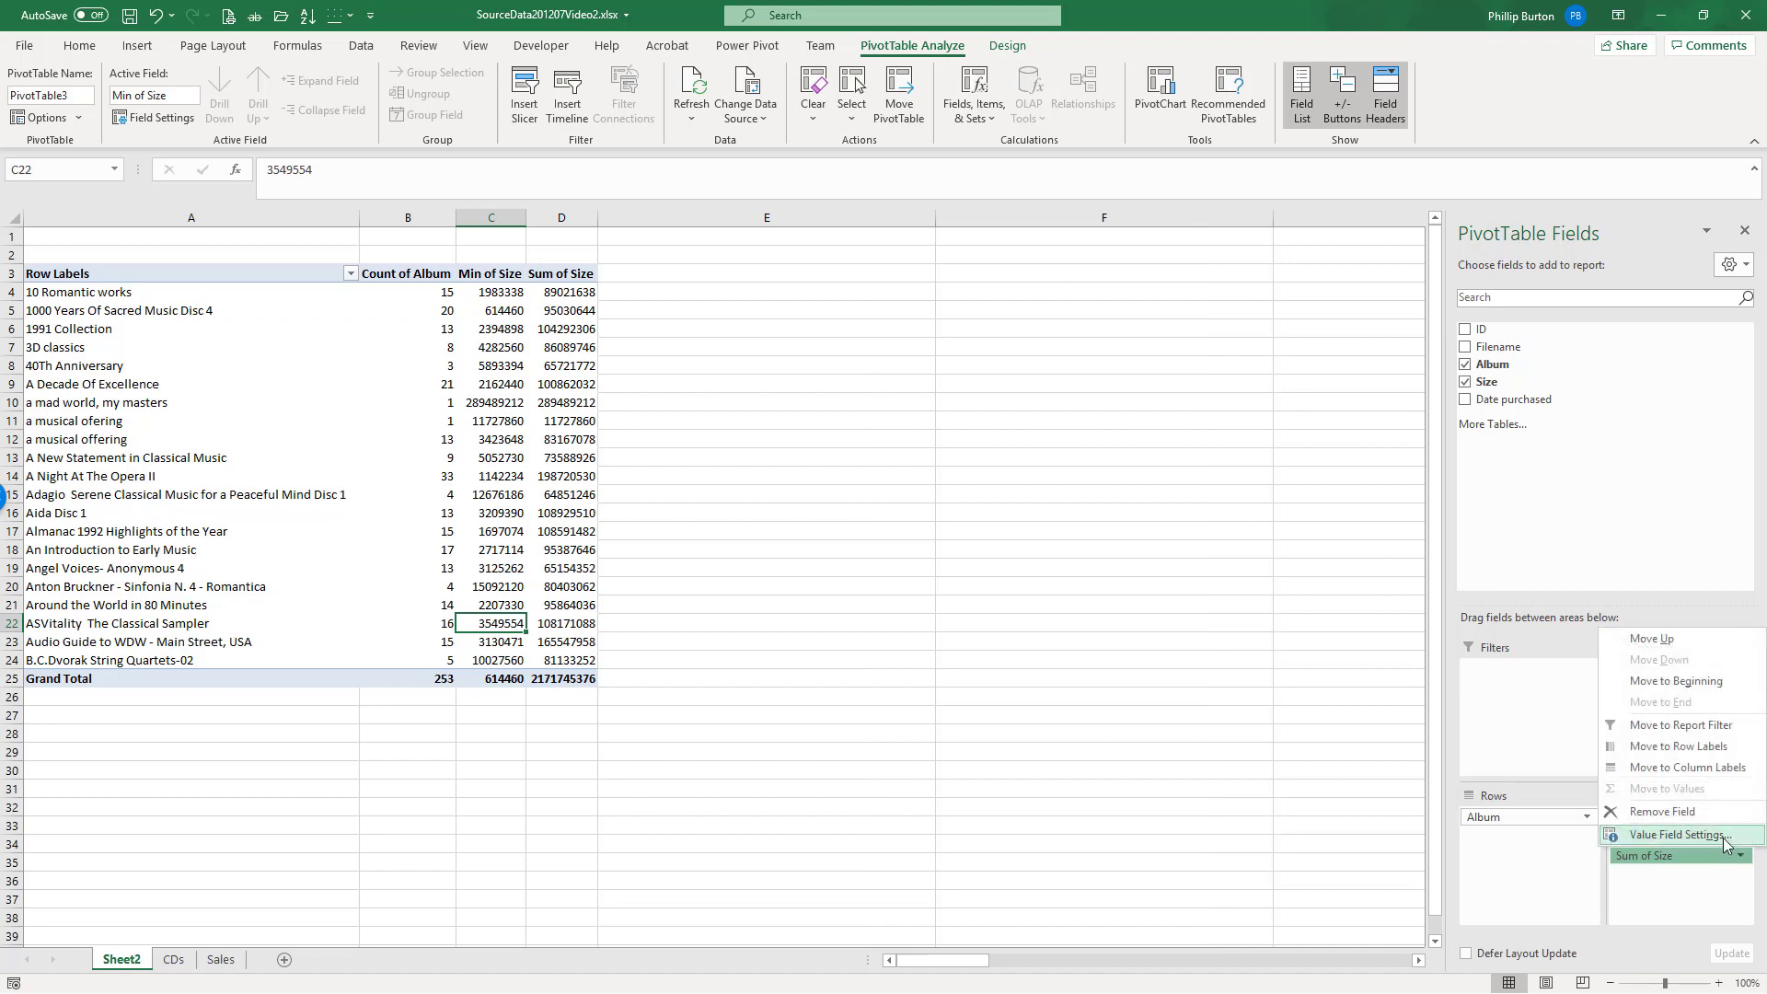
left_click(1725, 837)
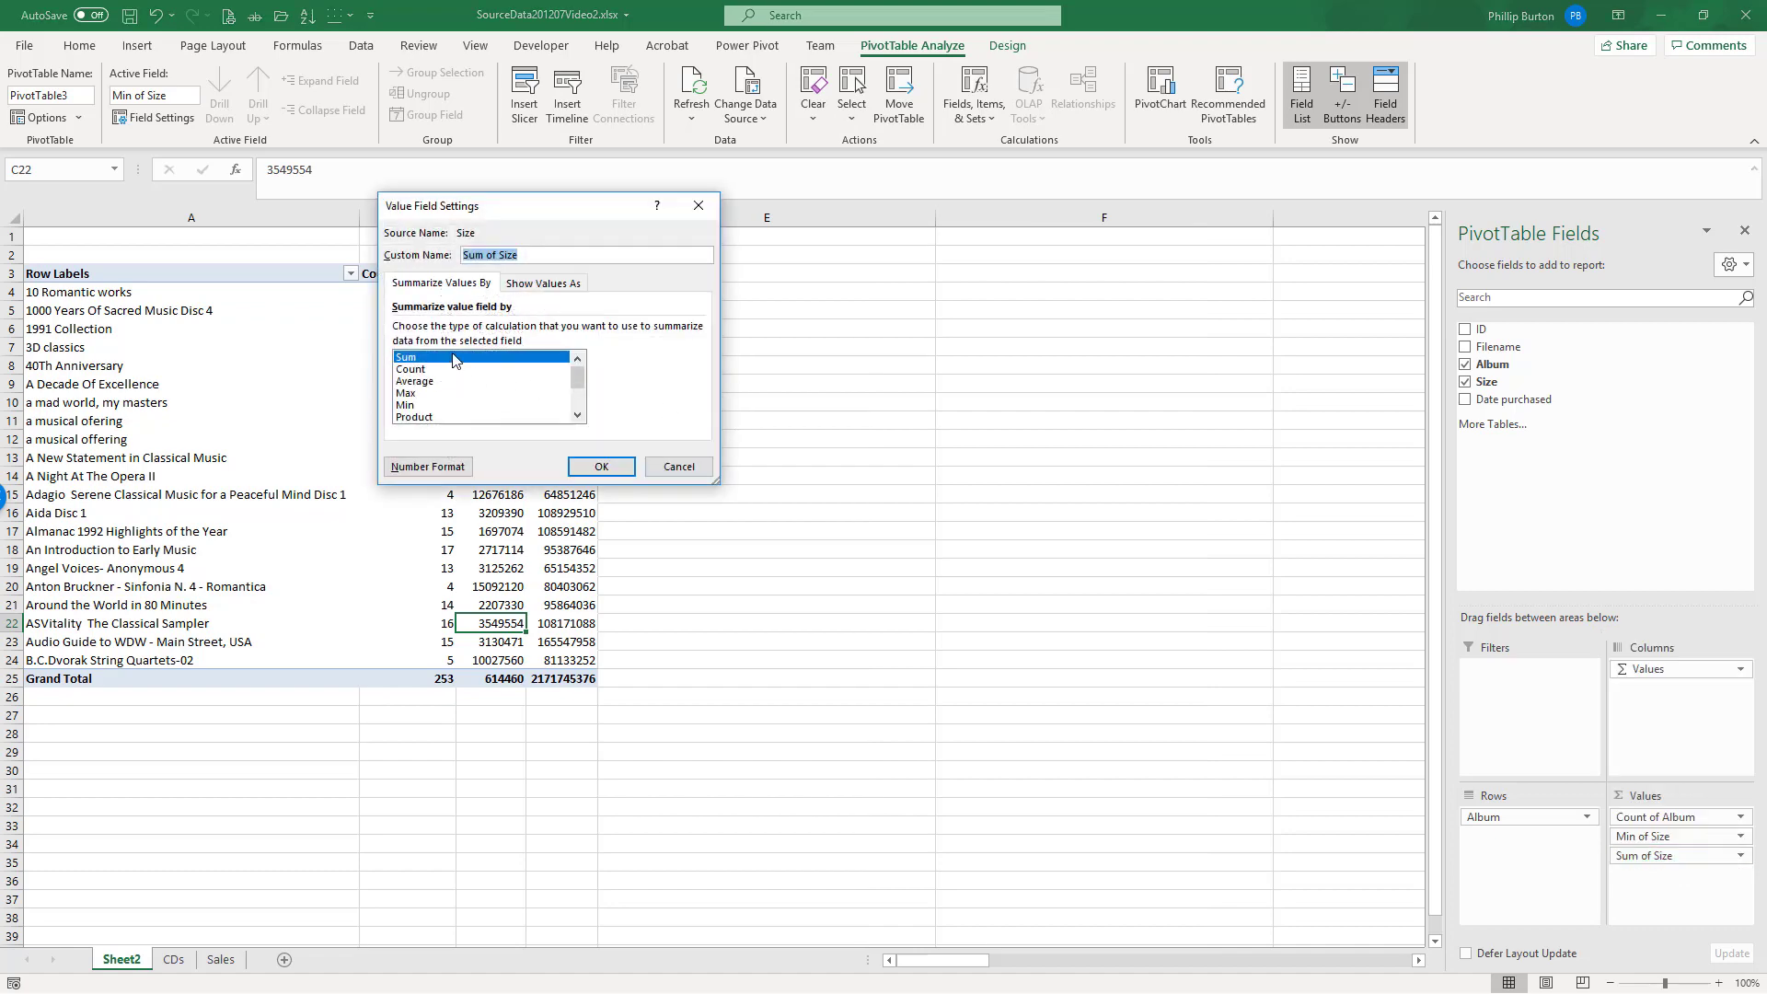
left_click(431, 393)
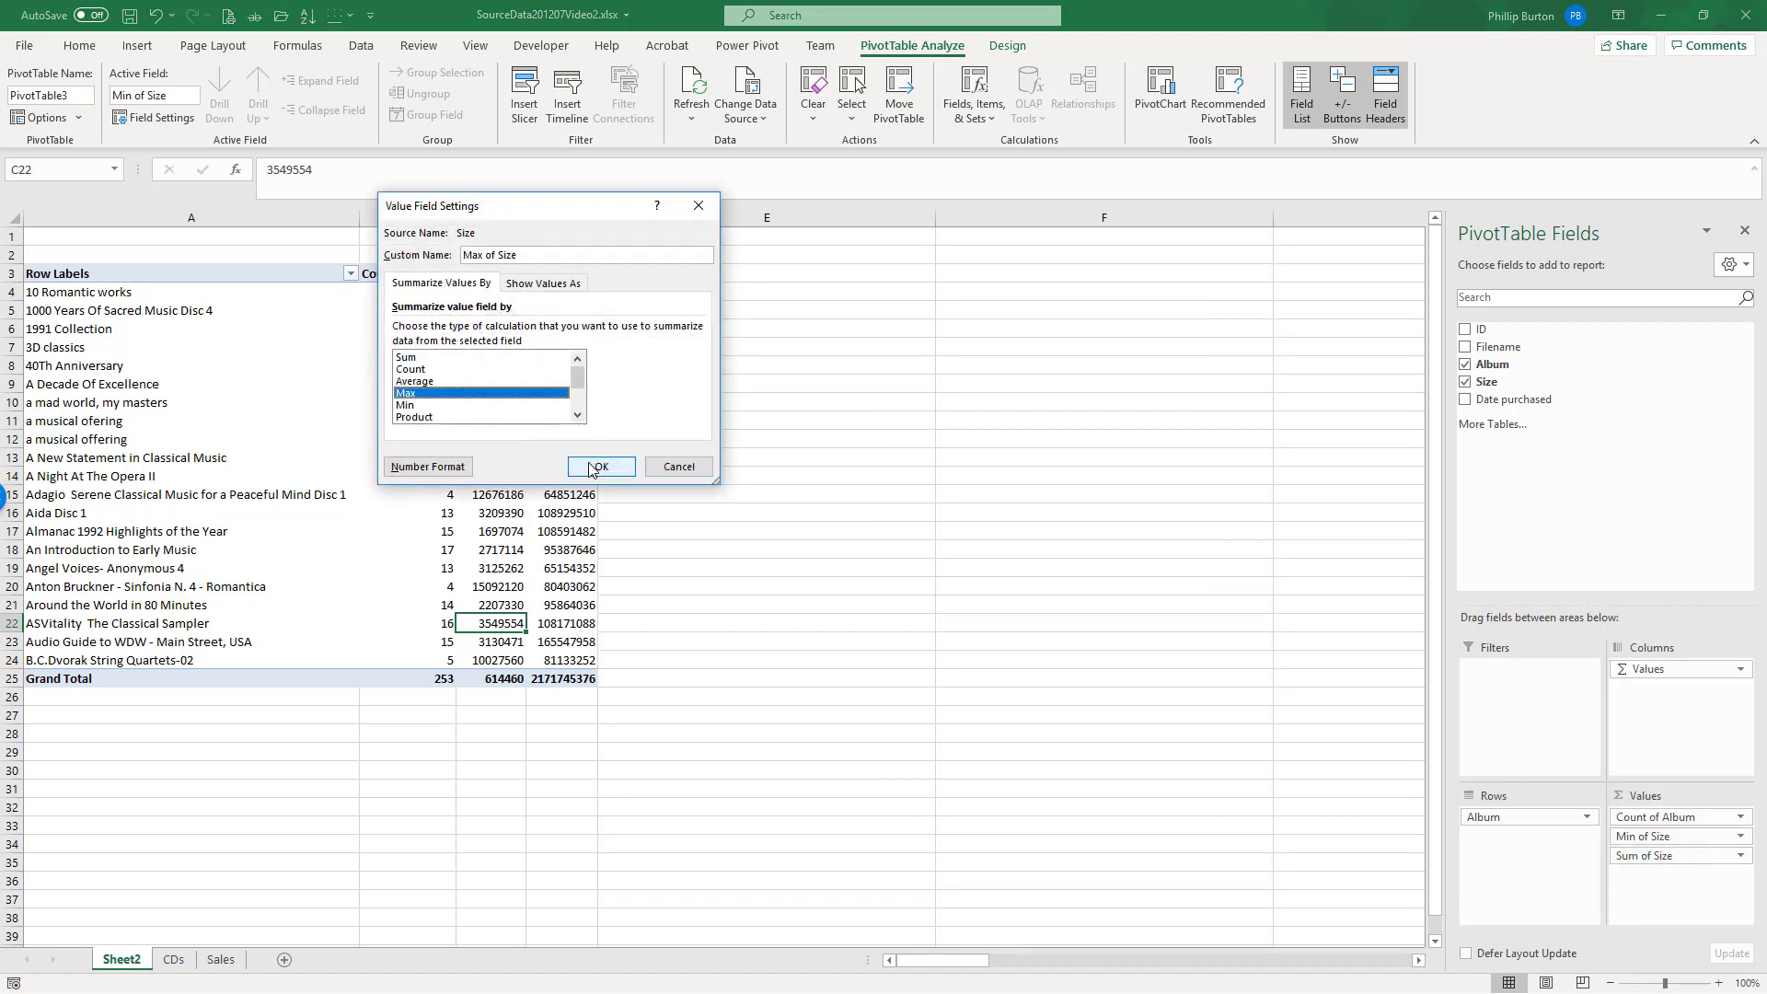
left_click(599, 467)
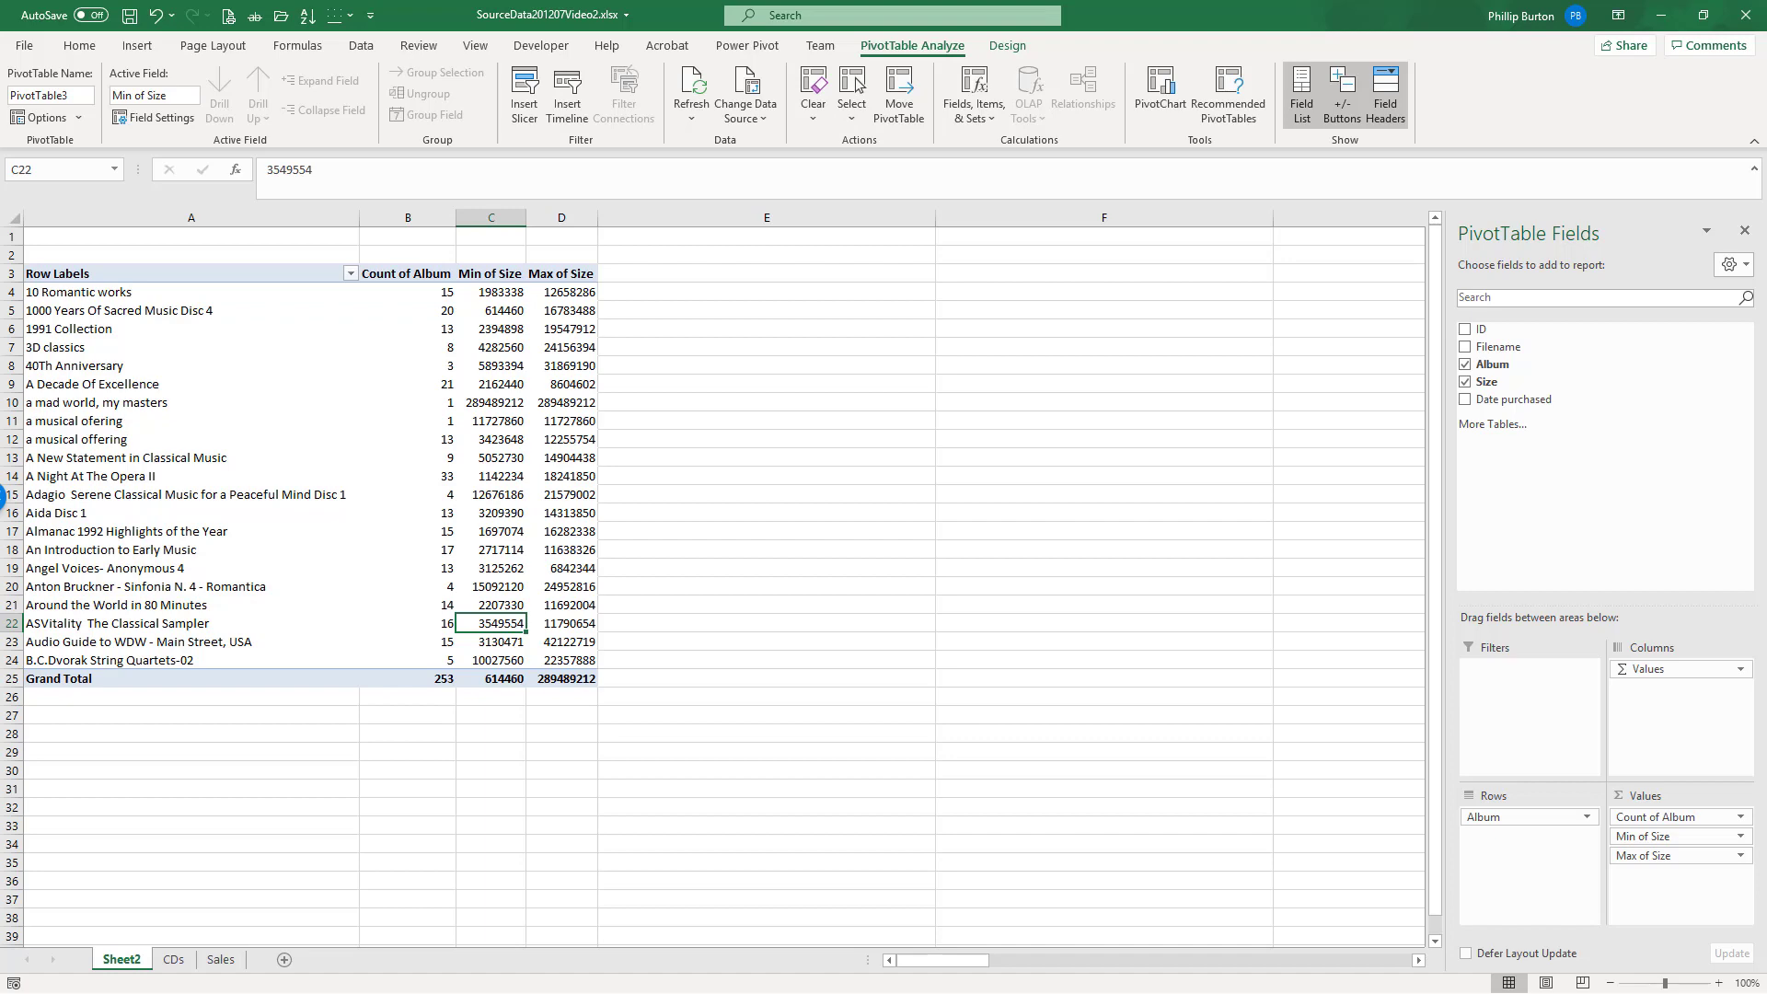
Step: Enter the IDs 254, 255 and 256 in cells A255 to A257, directly below the CDs list
left_click(173, 959)
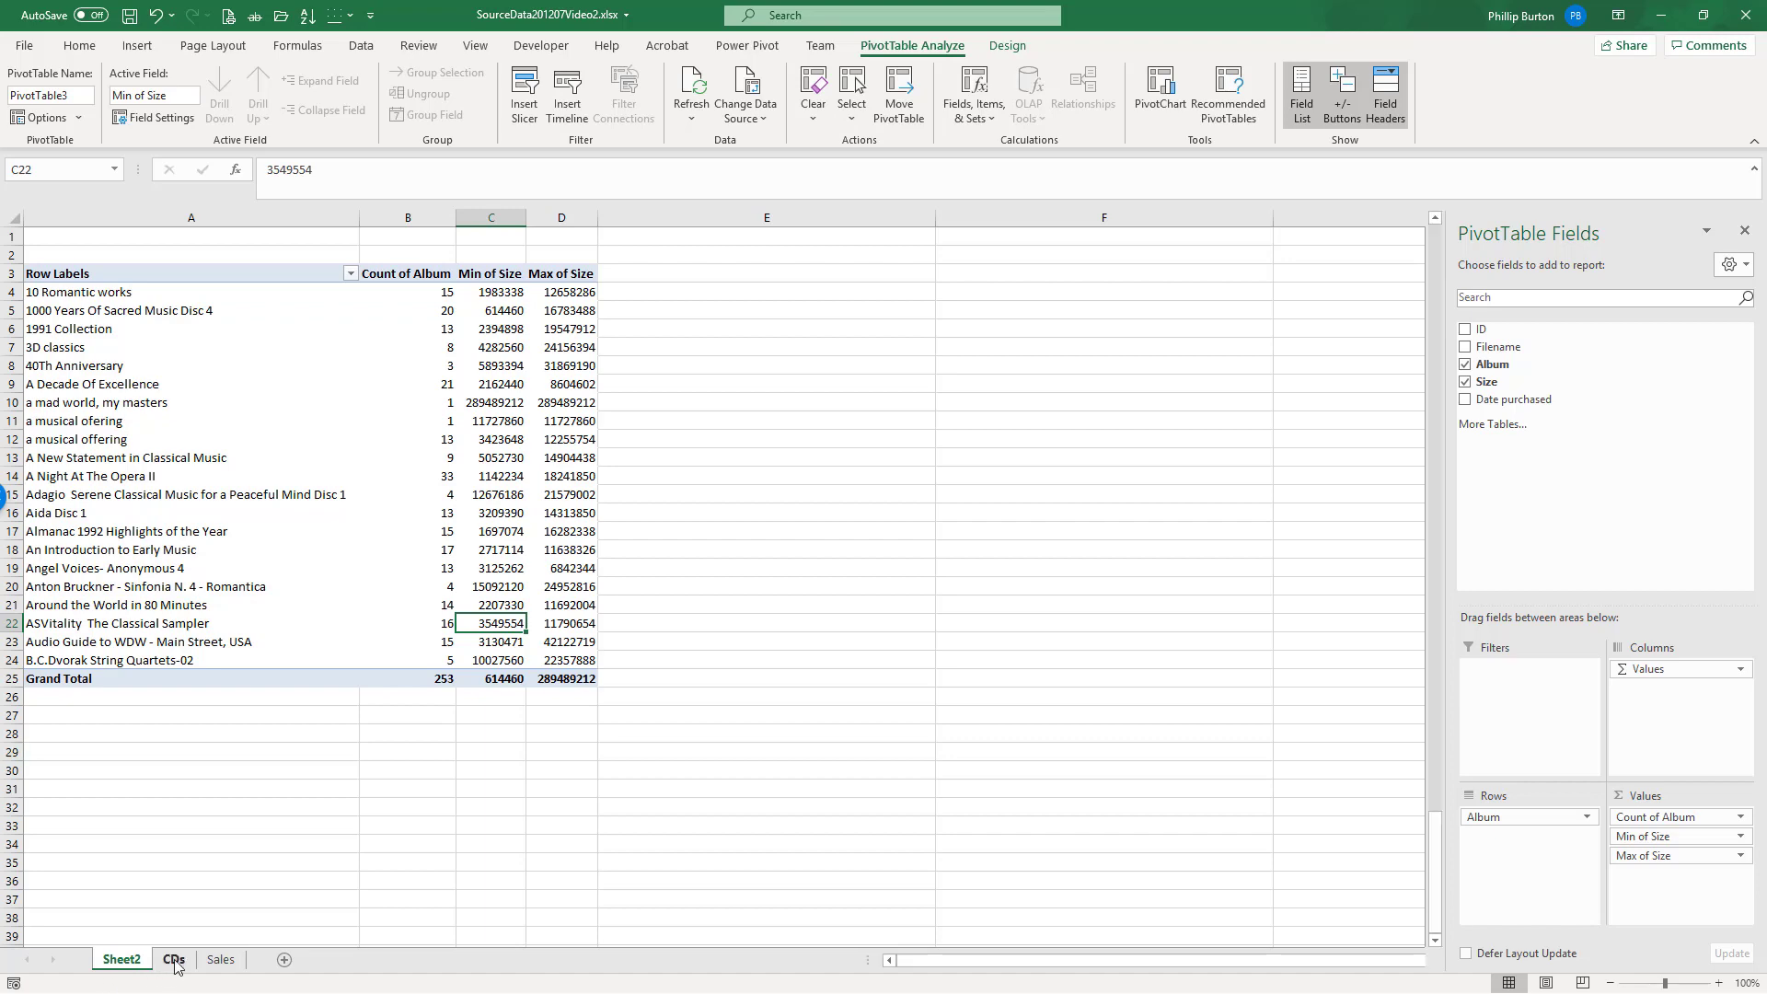
scroll(201, 811, "down", 5)
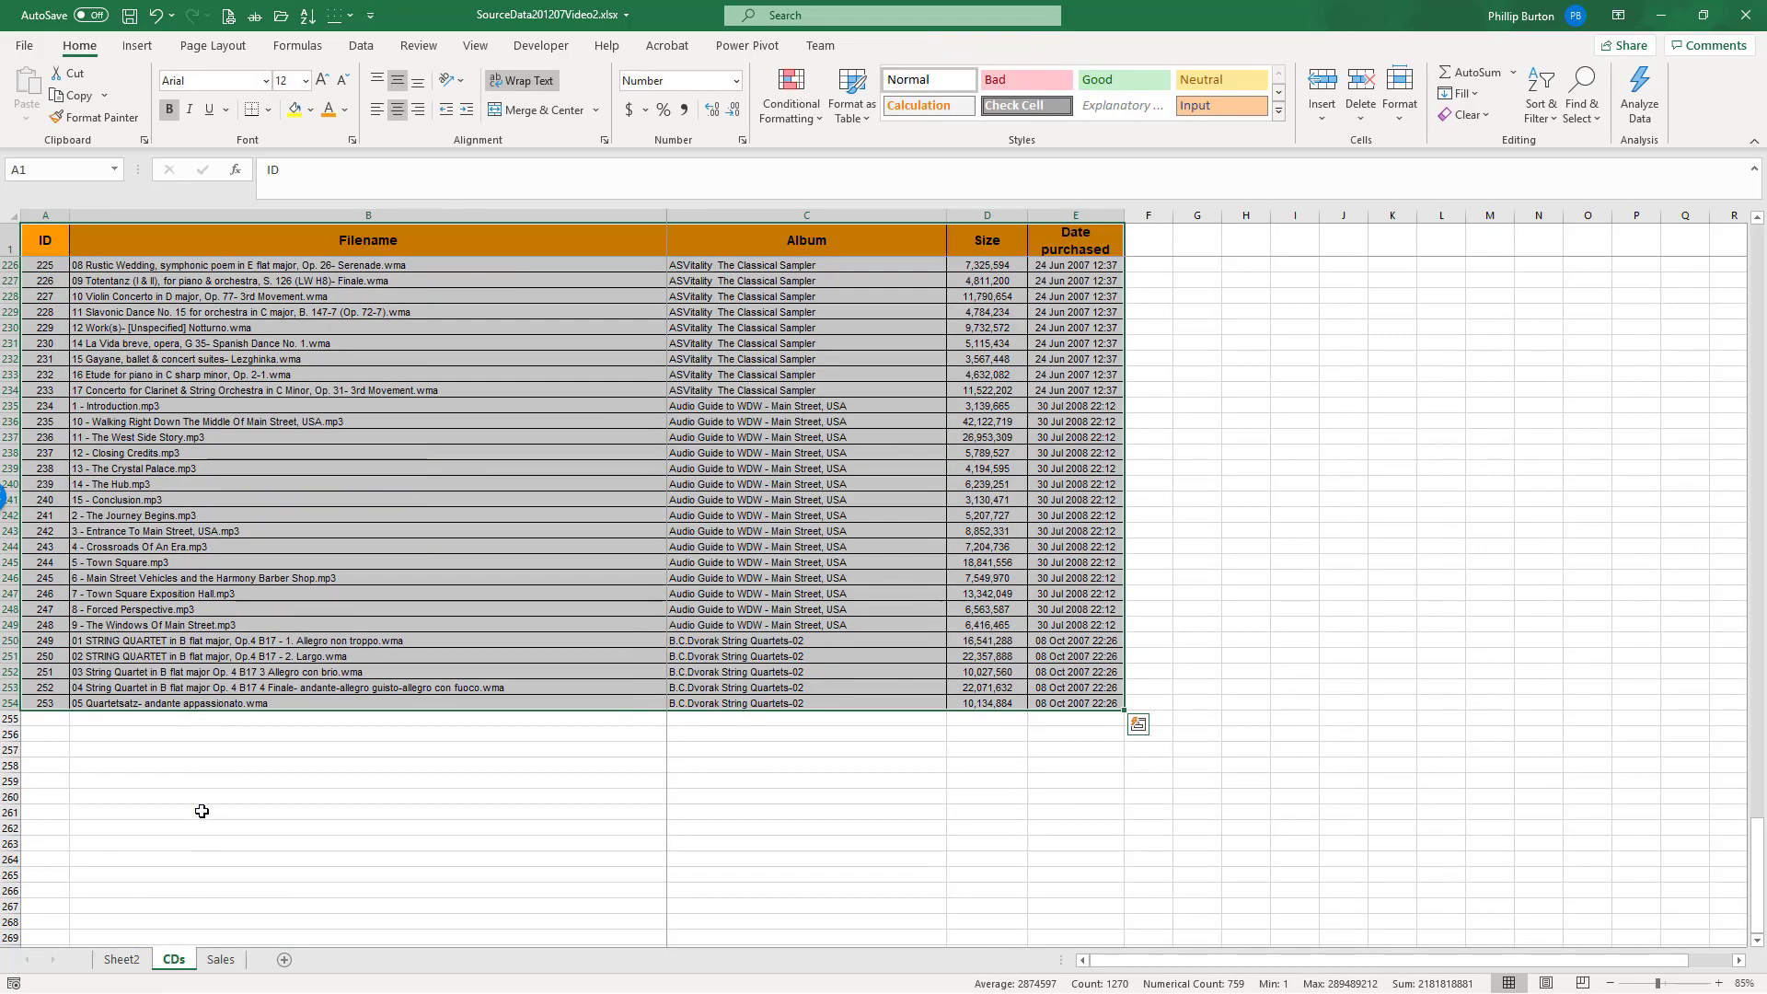
left_click(46, 730)
type("254")
key("Return")
left_click(46, 718)
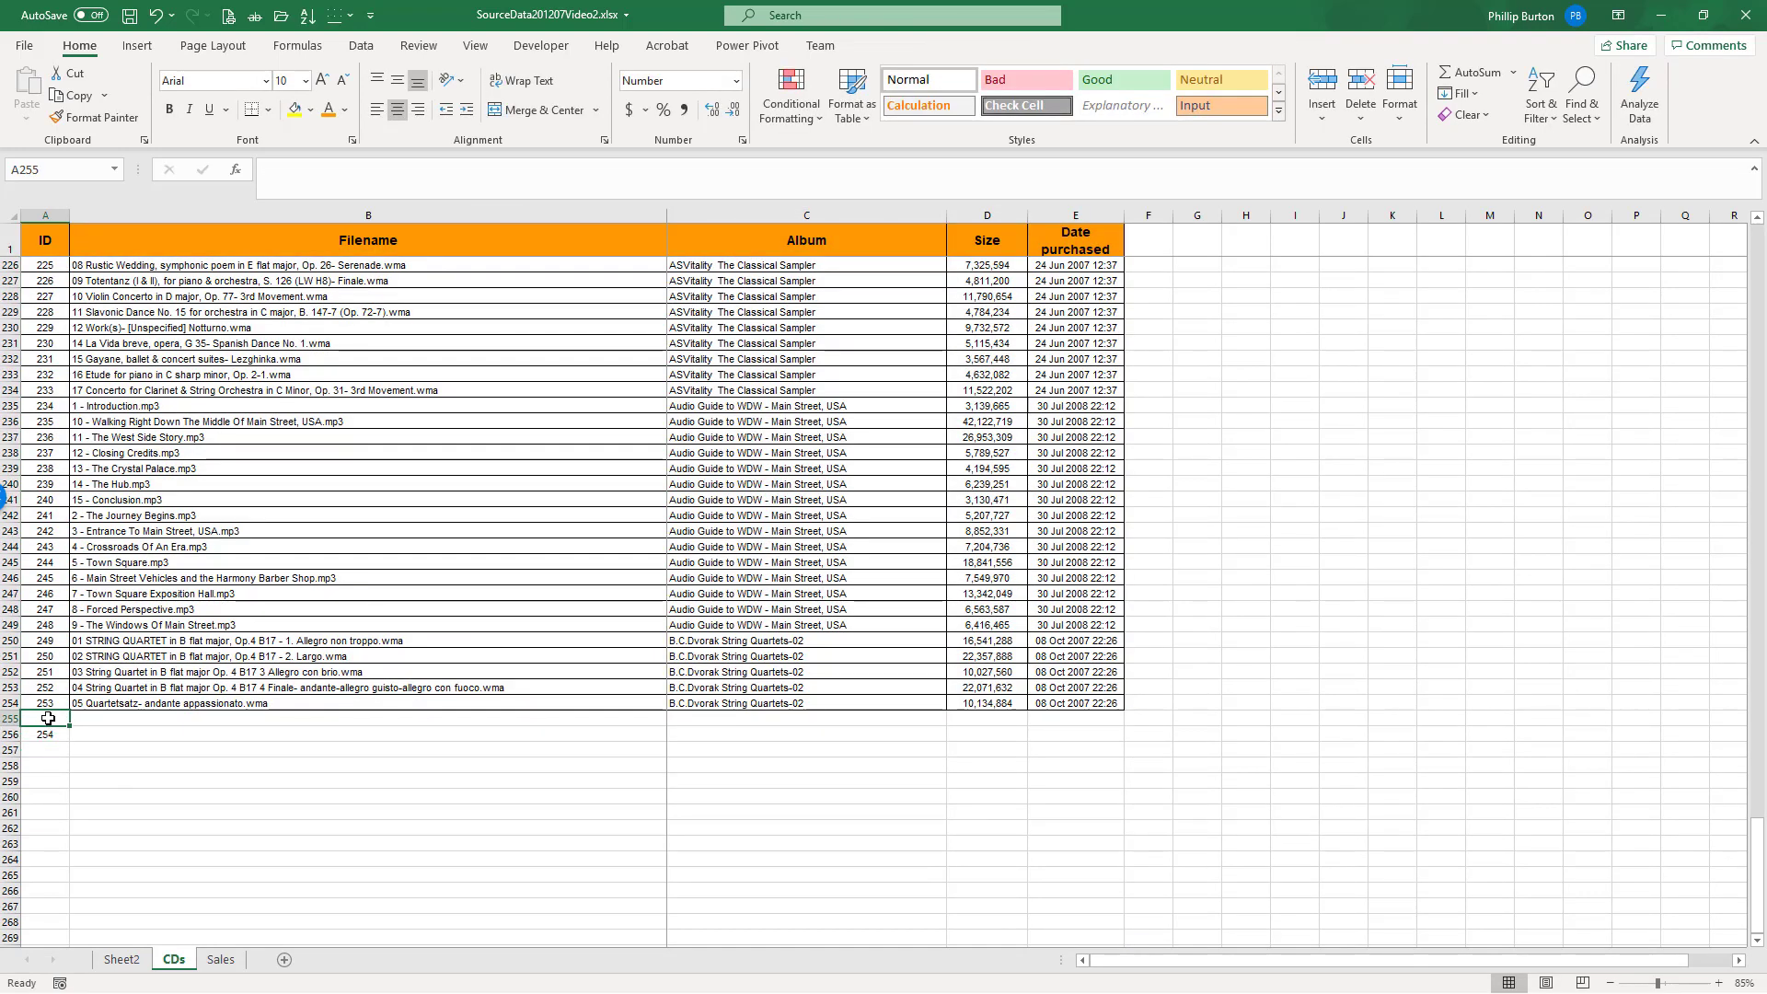
type("254")
key("Return")
type("255")
key("Return")
type("256")
key("Return")
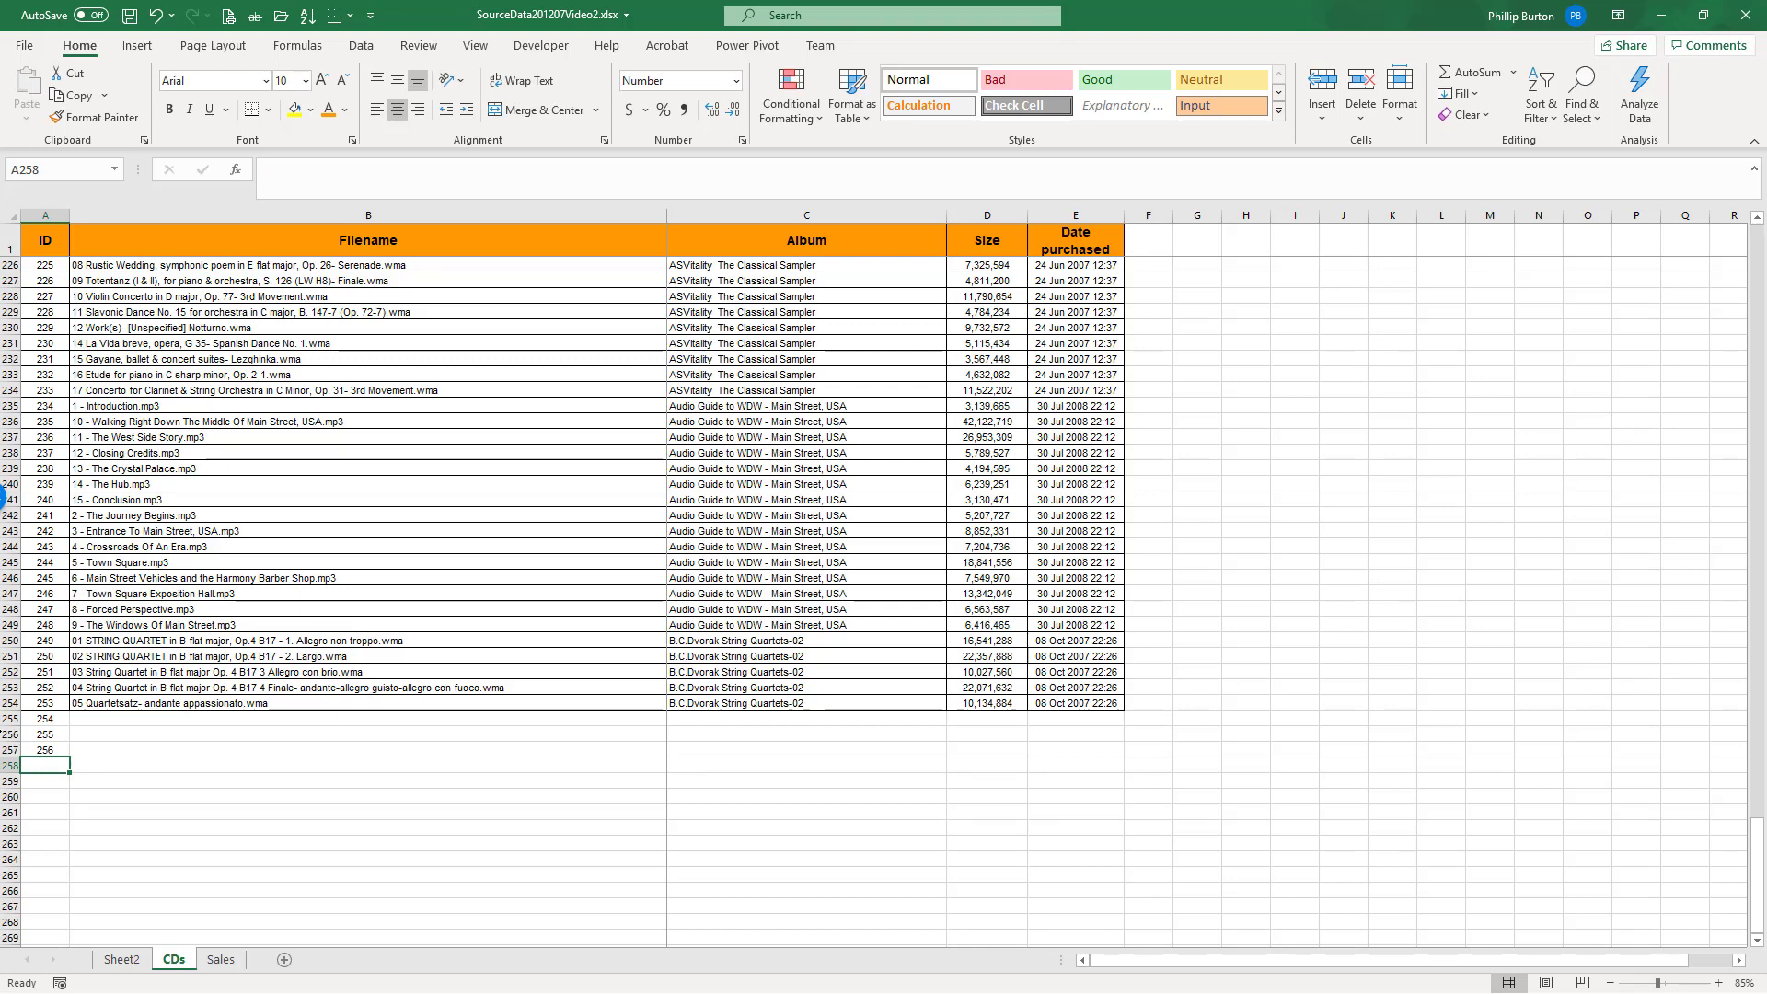
left_click_drag(48, 709, 965, 412)
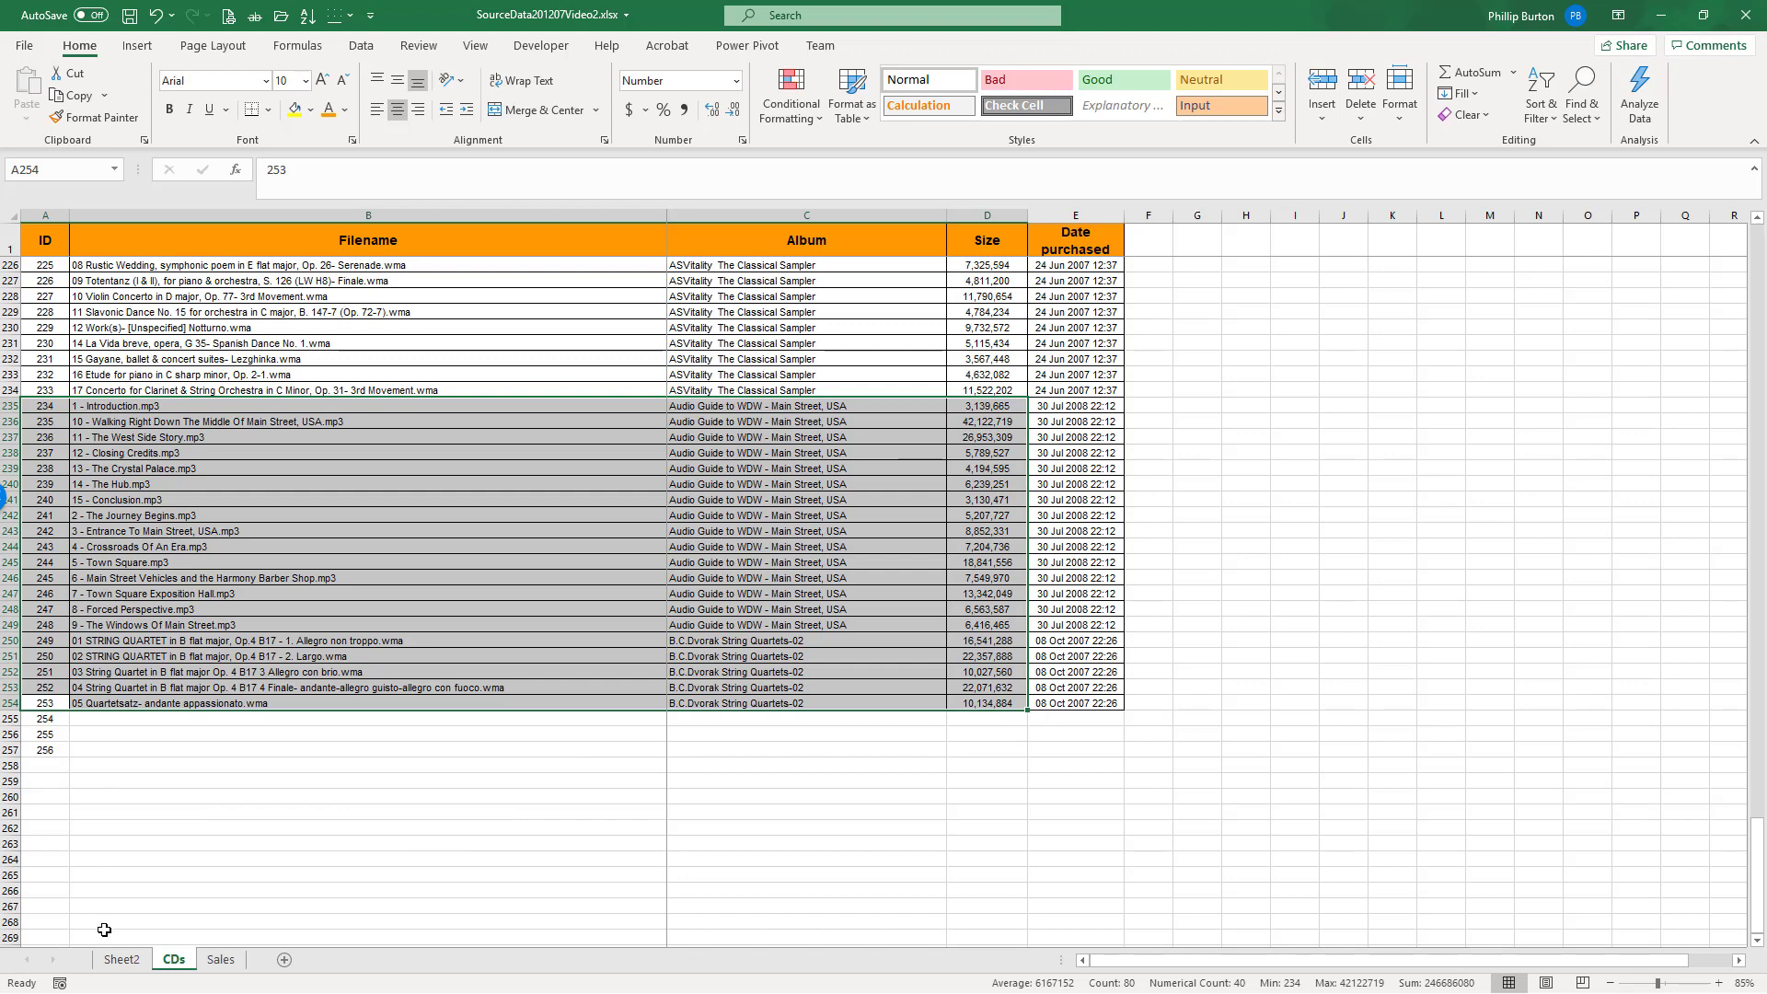
Step: Try extending the PivotTable's data source to CDs!$A$1:$E$257 and cancel without applying it
left_click(120, 960)
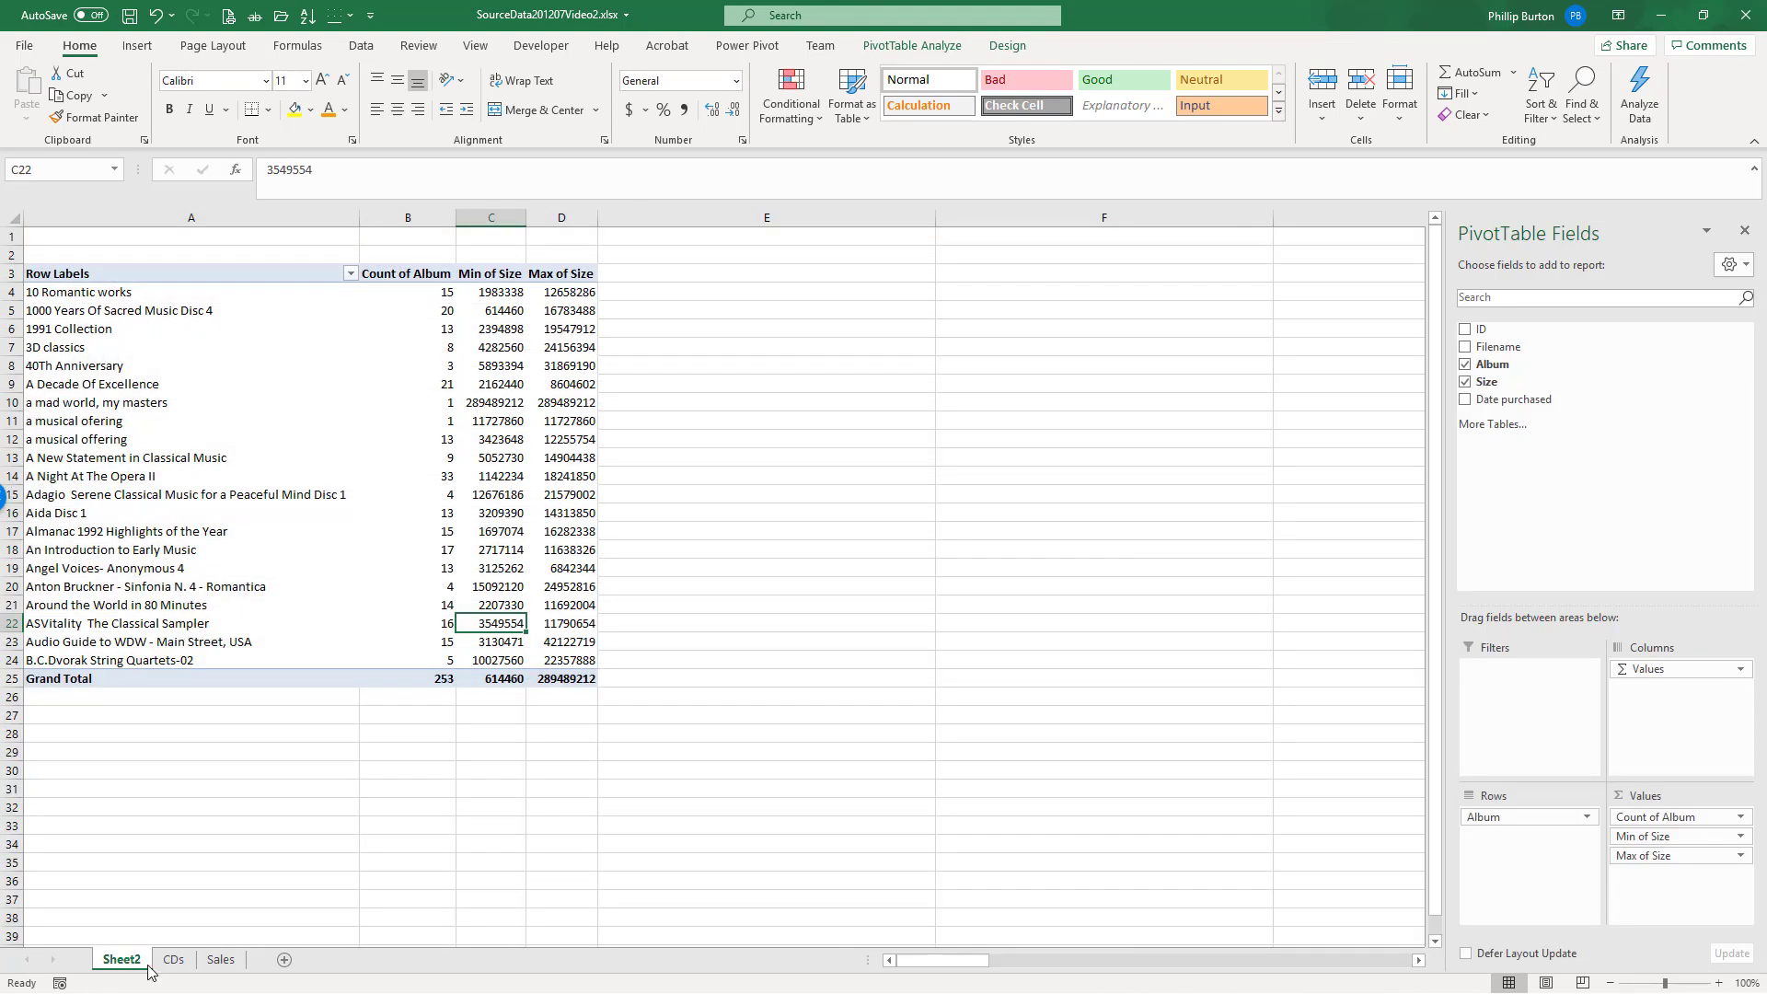
left_click(298, 368)
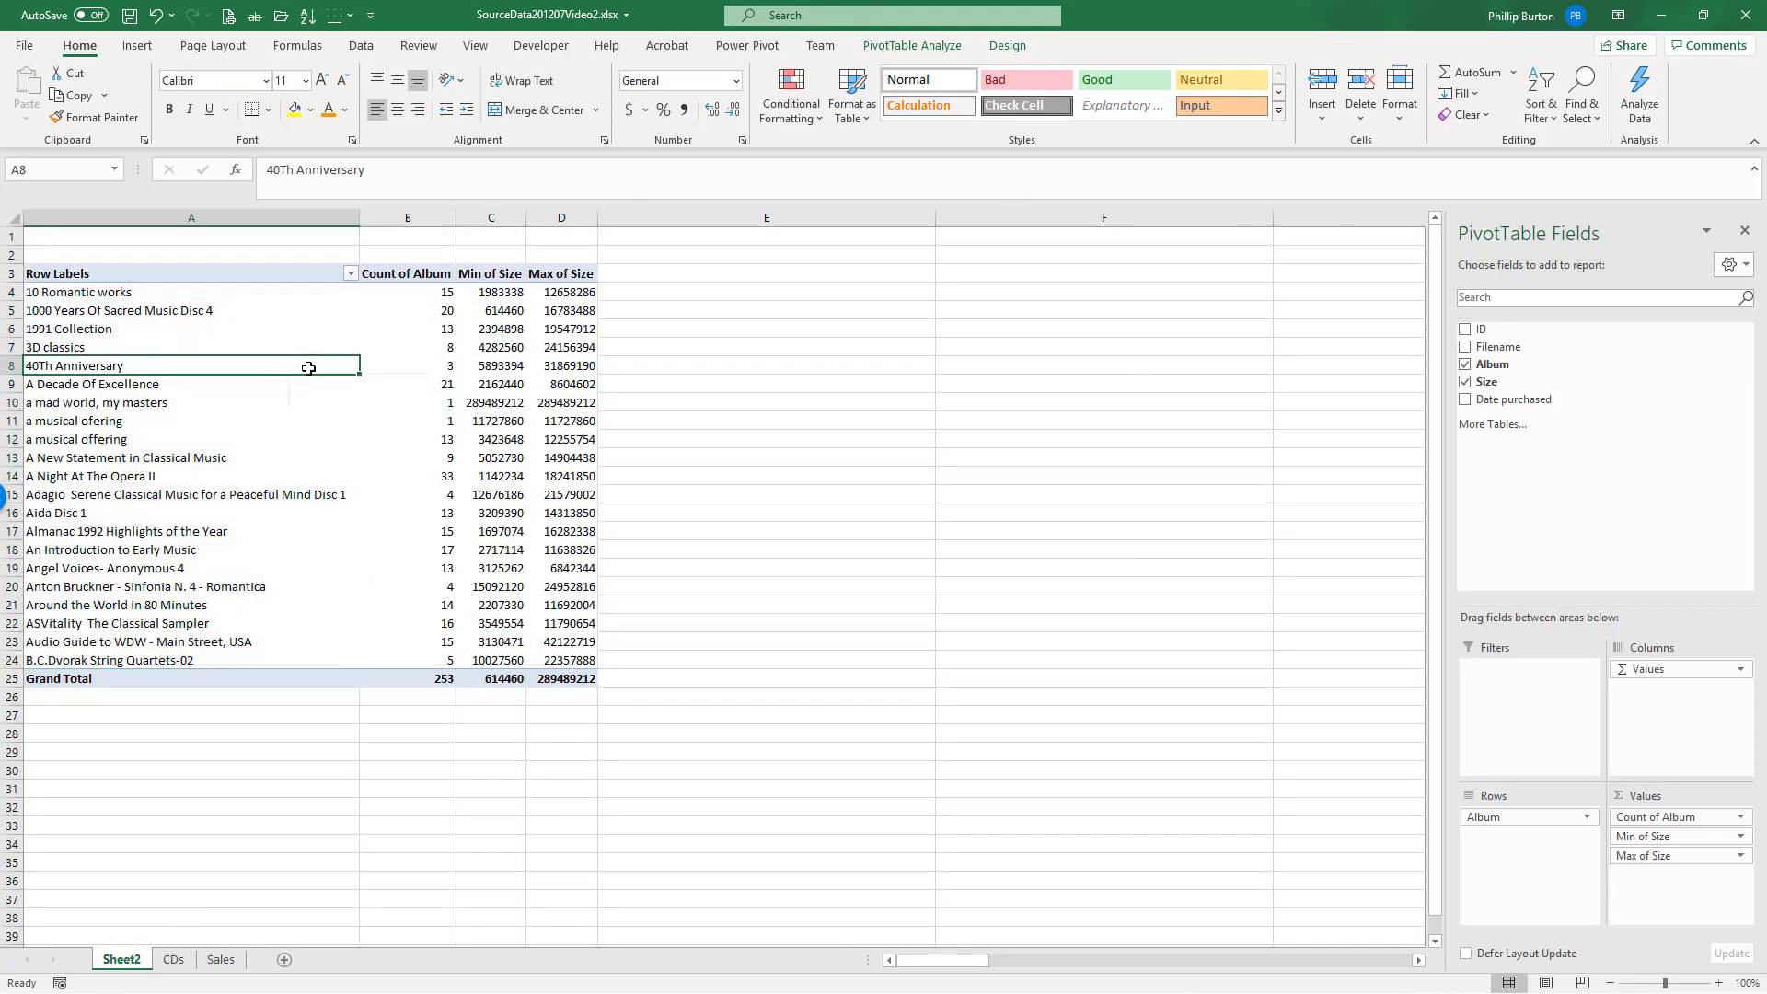
left_click(884, 48)
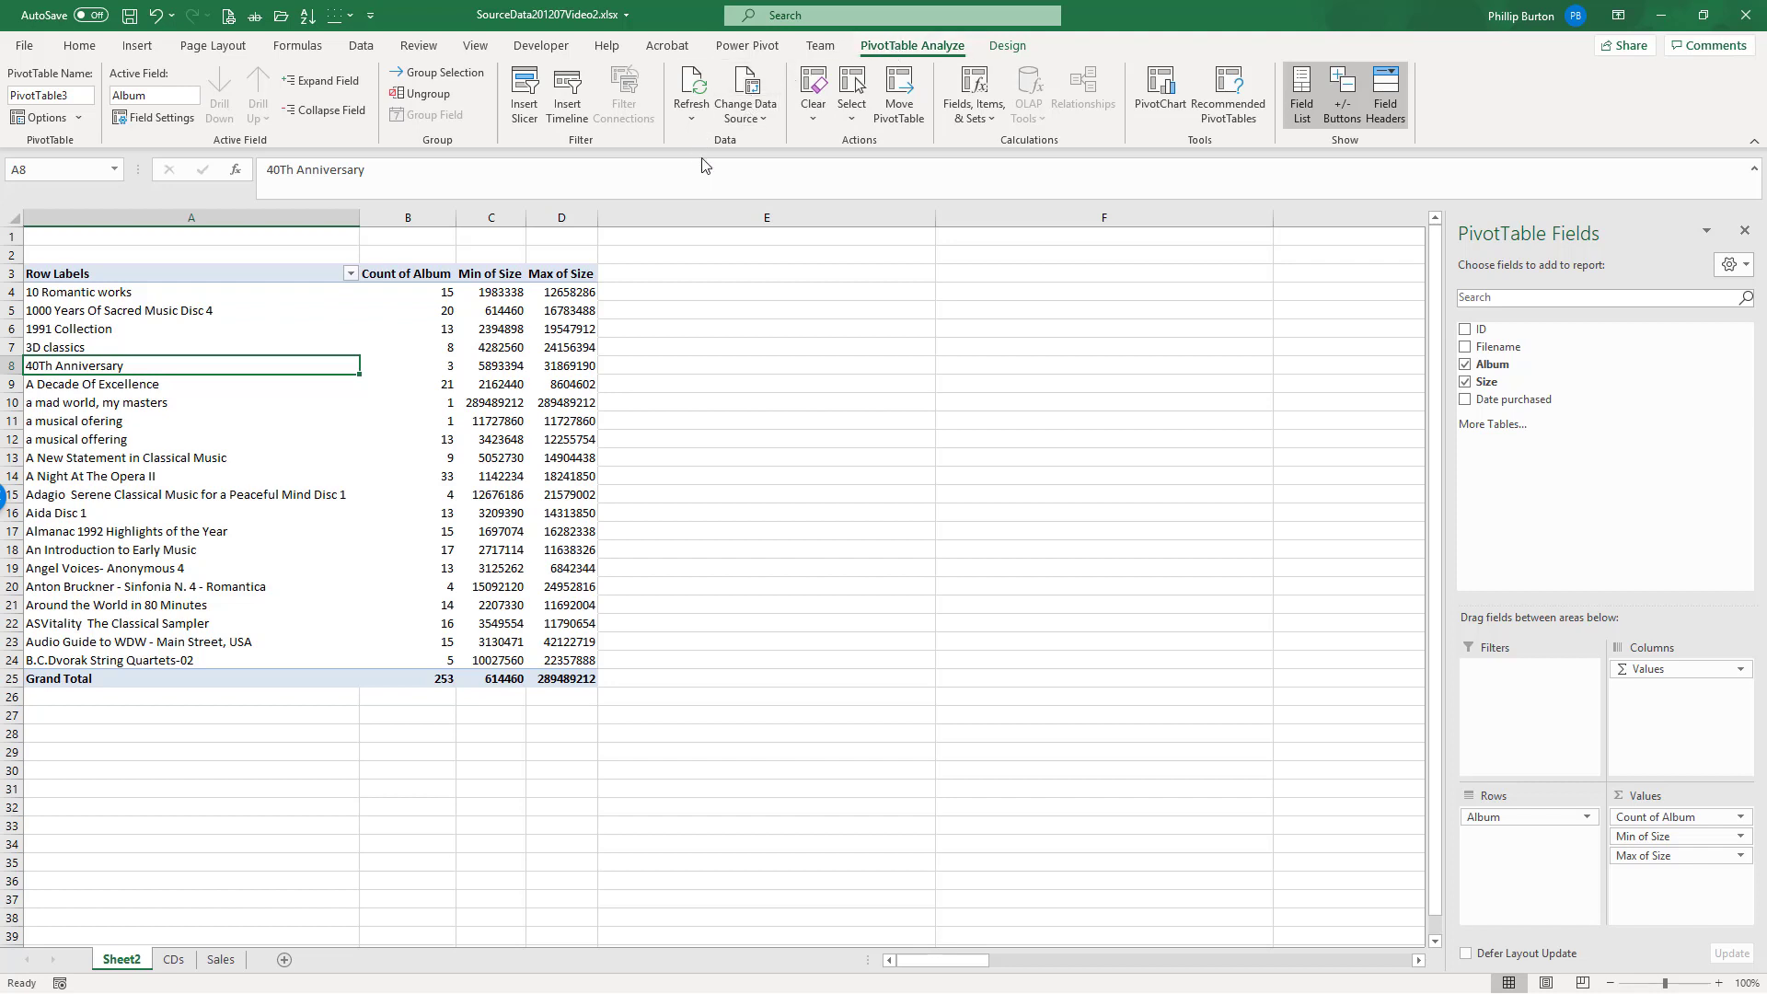
left_click(746, 116)
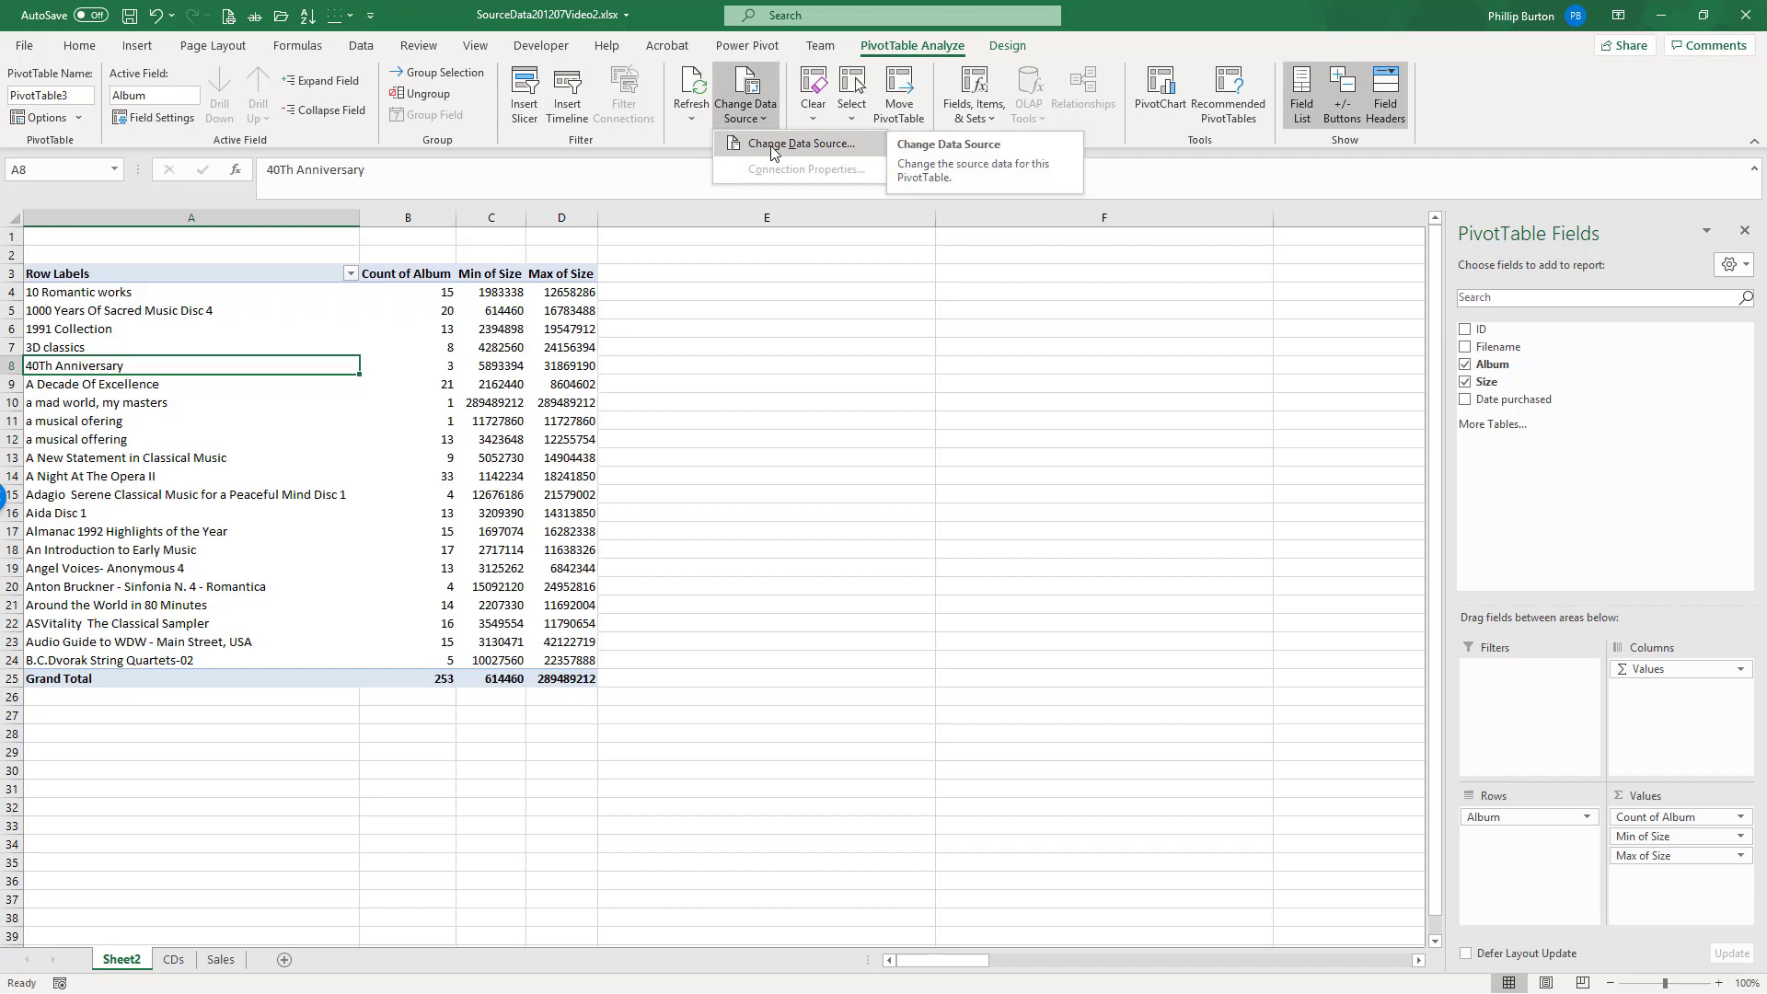
left_click(770, 147)
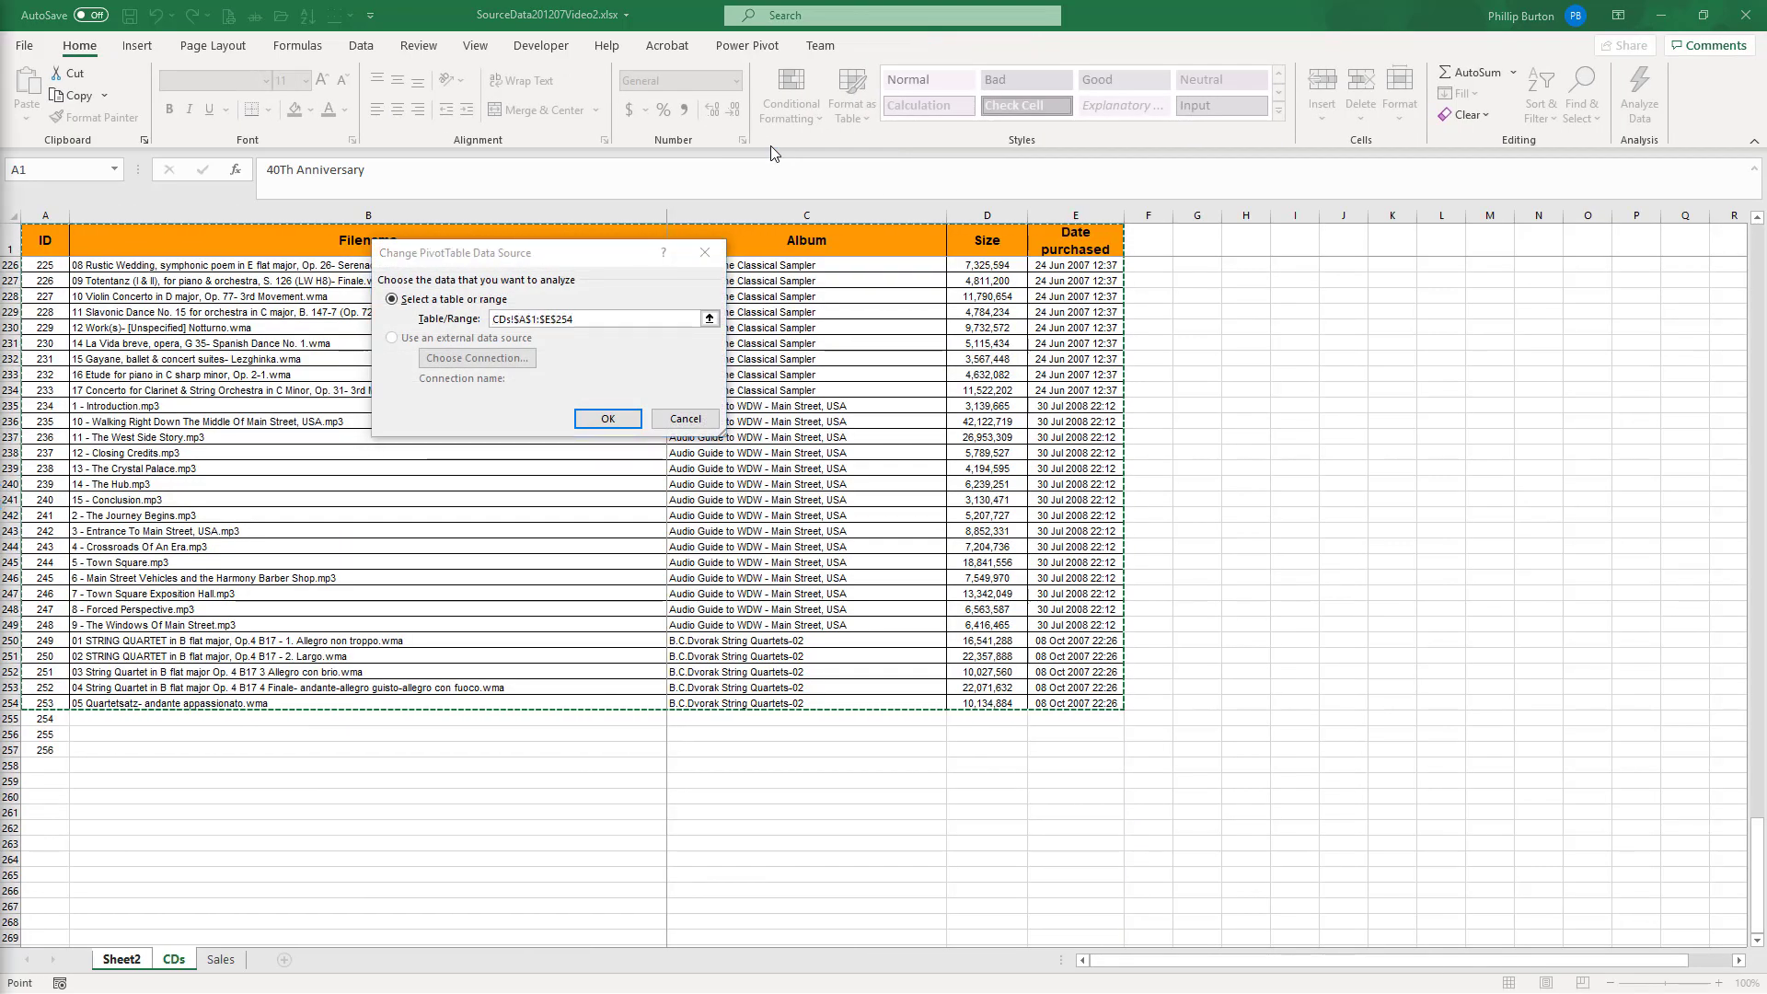
left_click(708, 319)
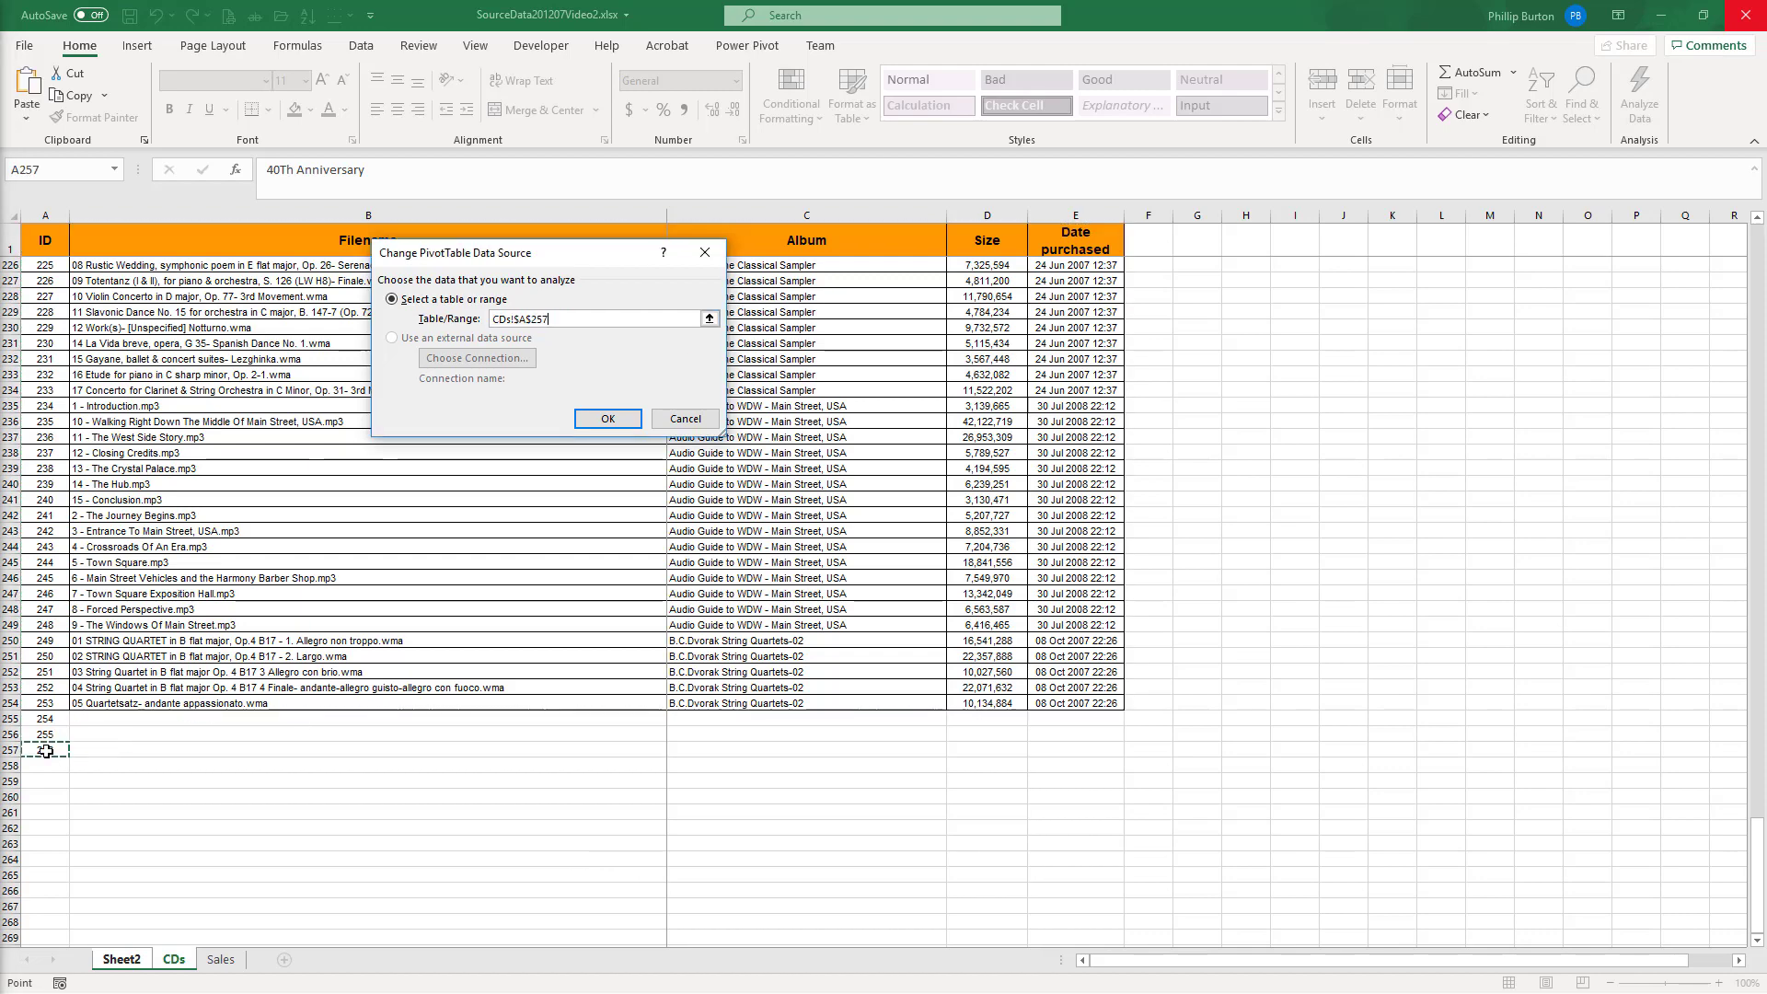
left_click_drag(65, 753, 237, 752)
left_click_drag(1026, 737, 1078, 2)
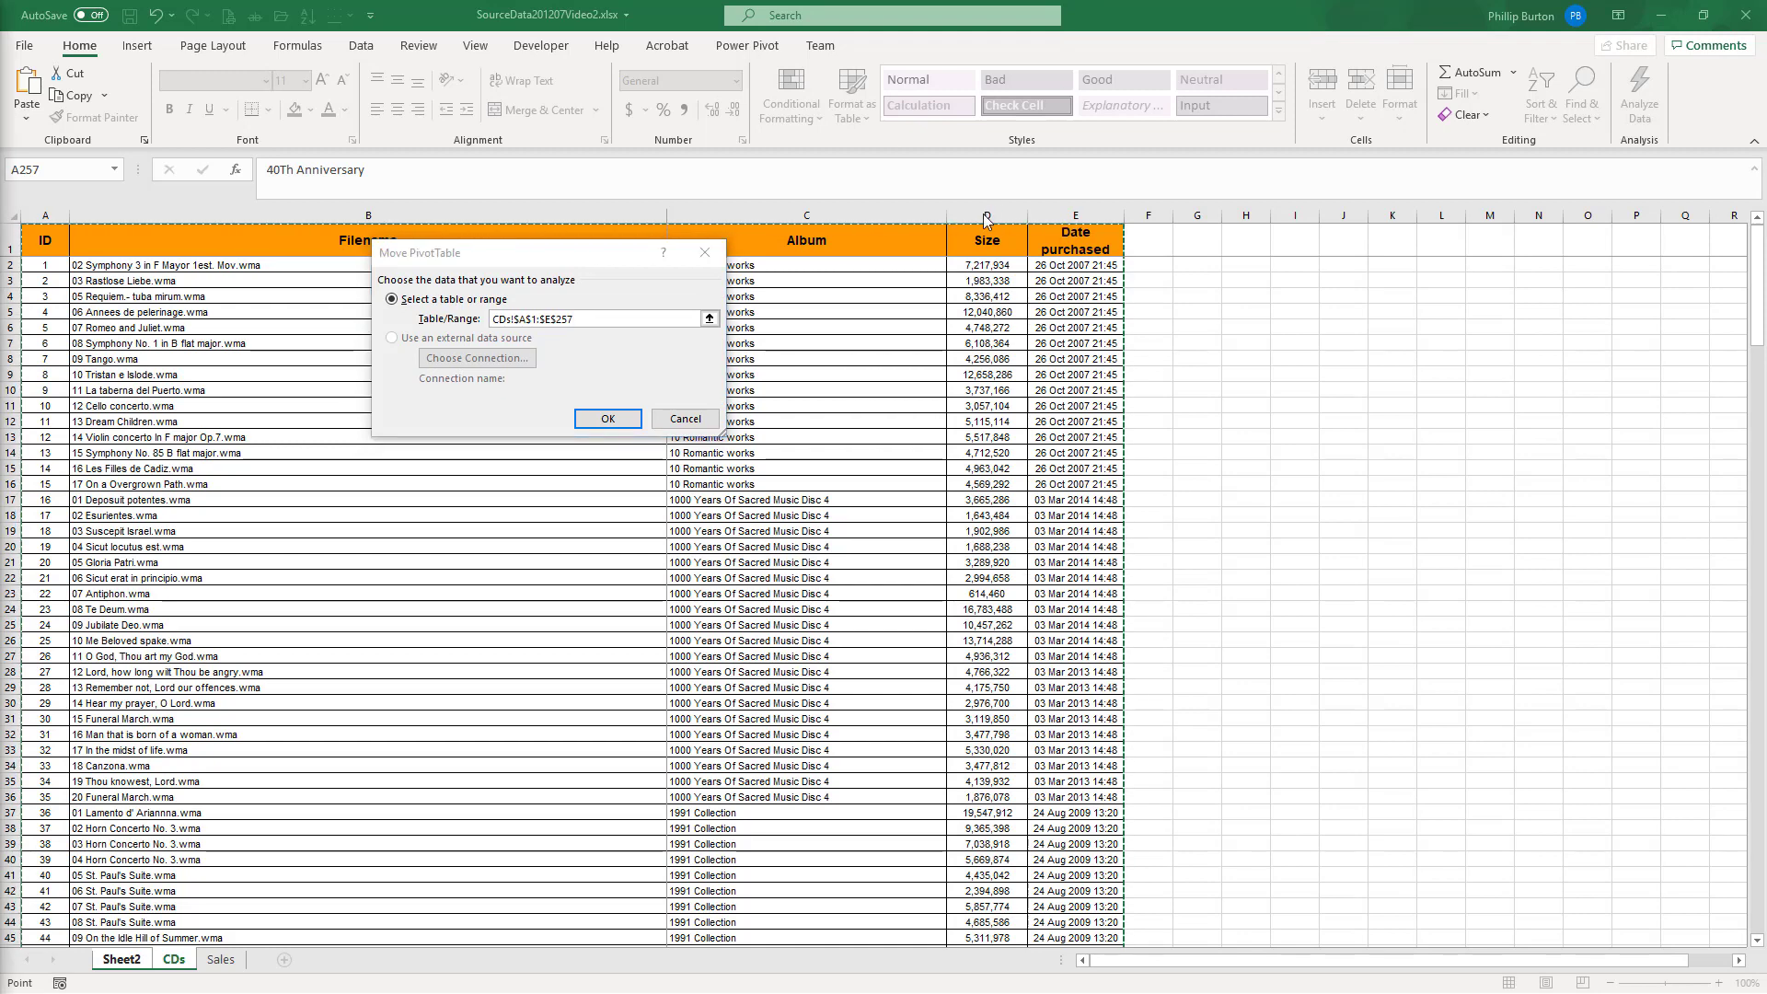
left_click(681, 420)
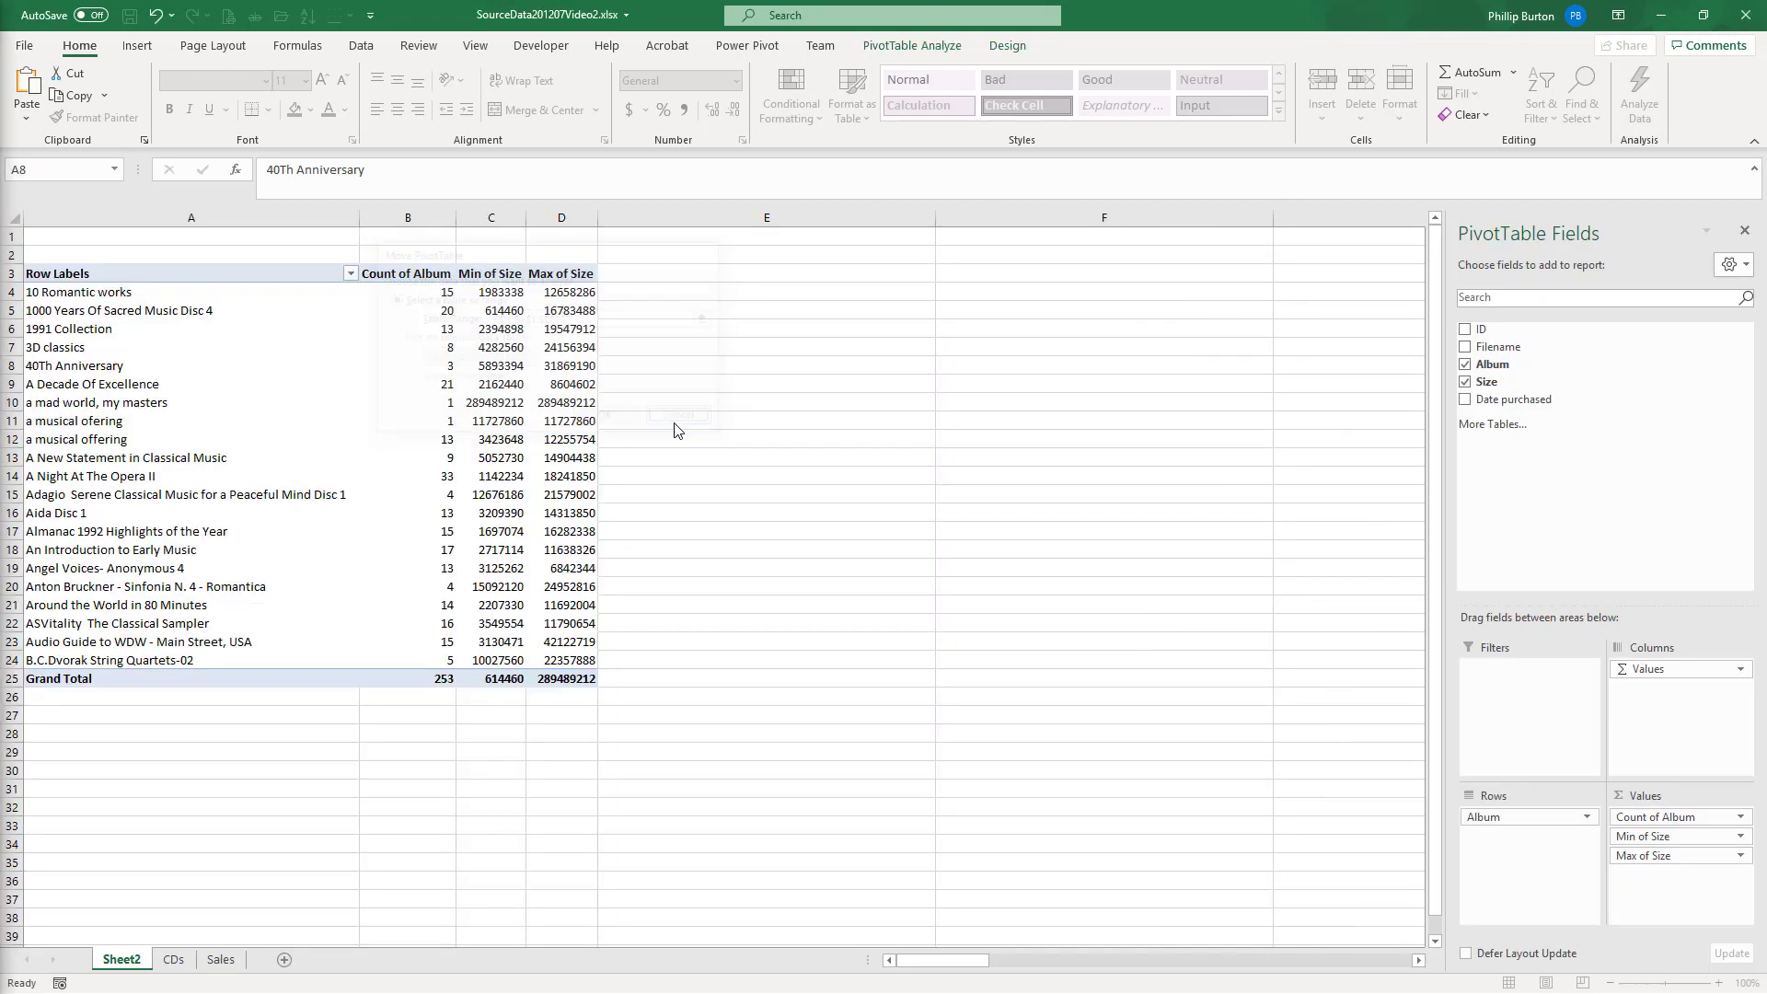
Step: Convert the CDs list from A1 to E257, including the new ID rows, into a table with headers
left_click(172, 959)
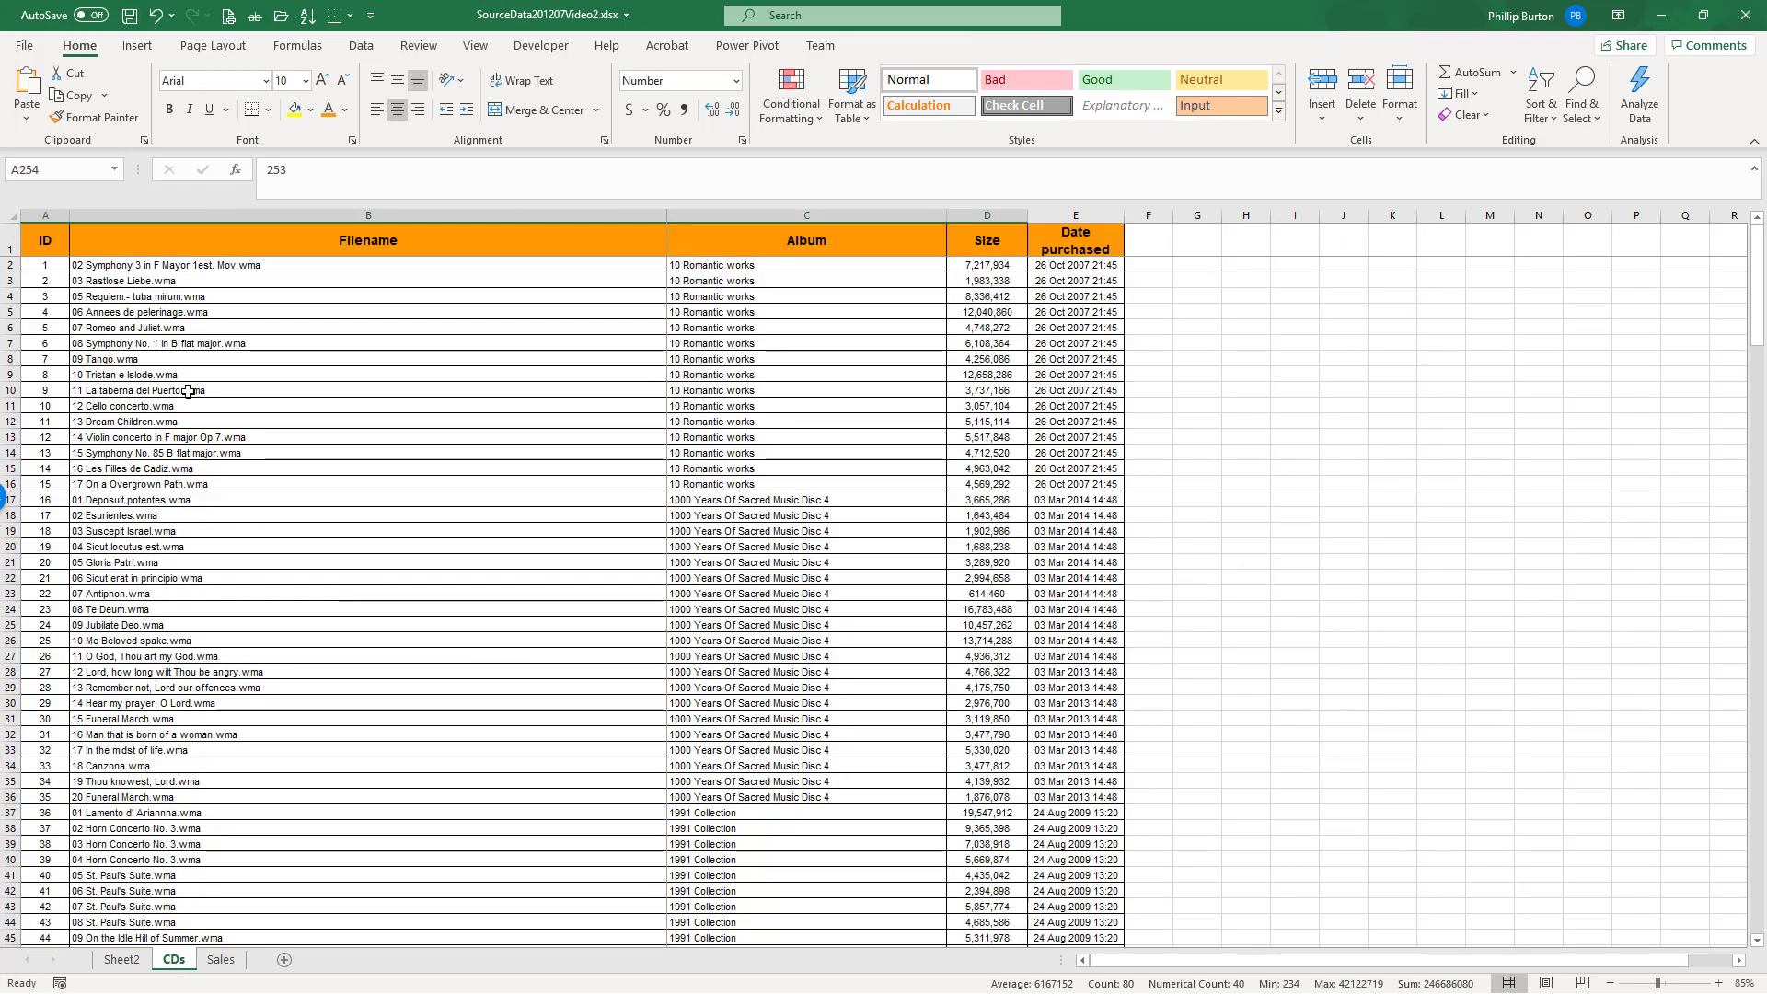
key("ctrl+Home")
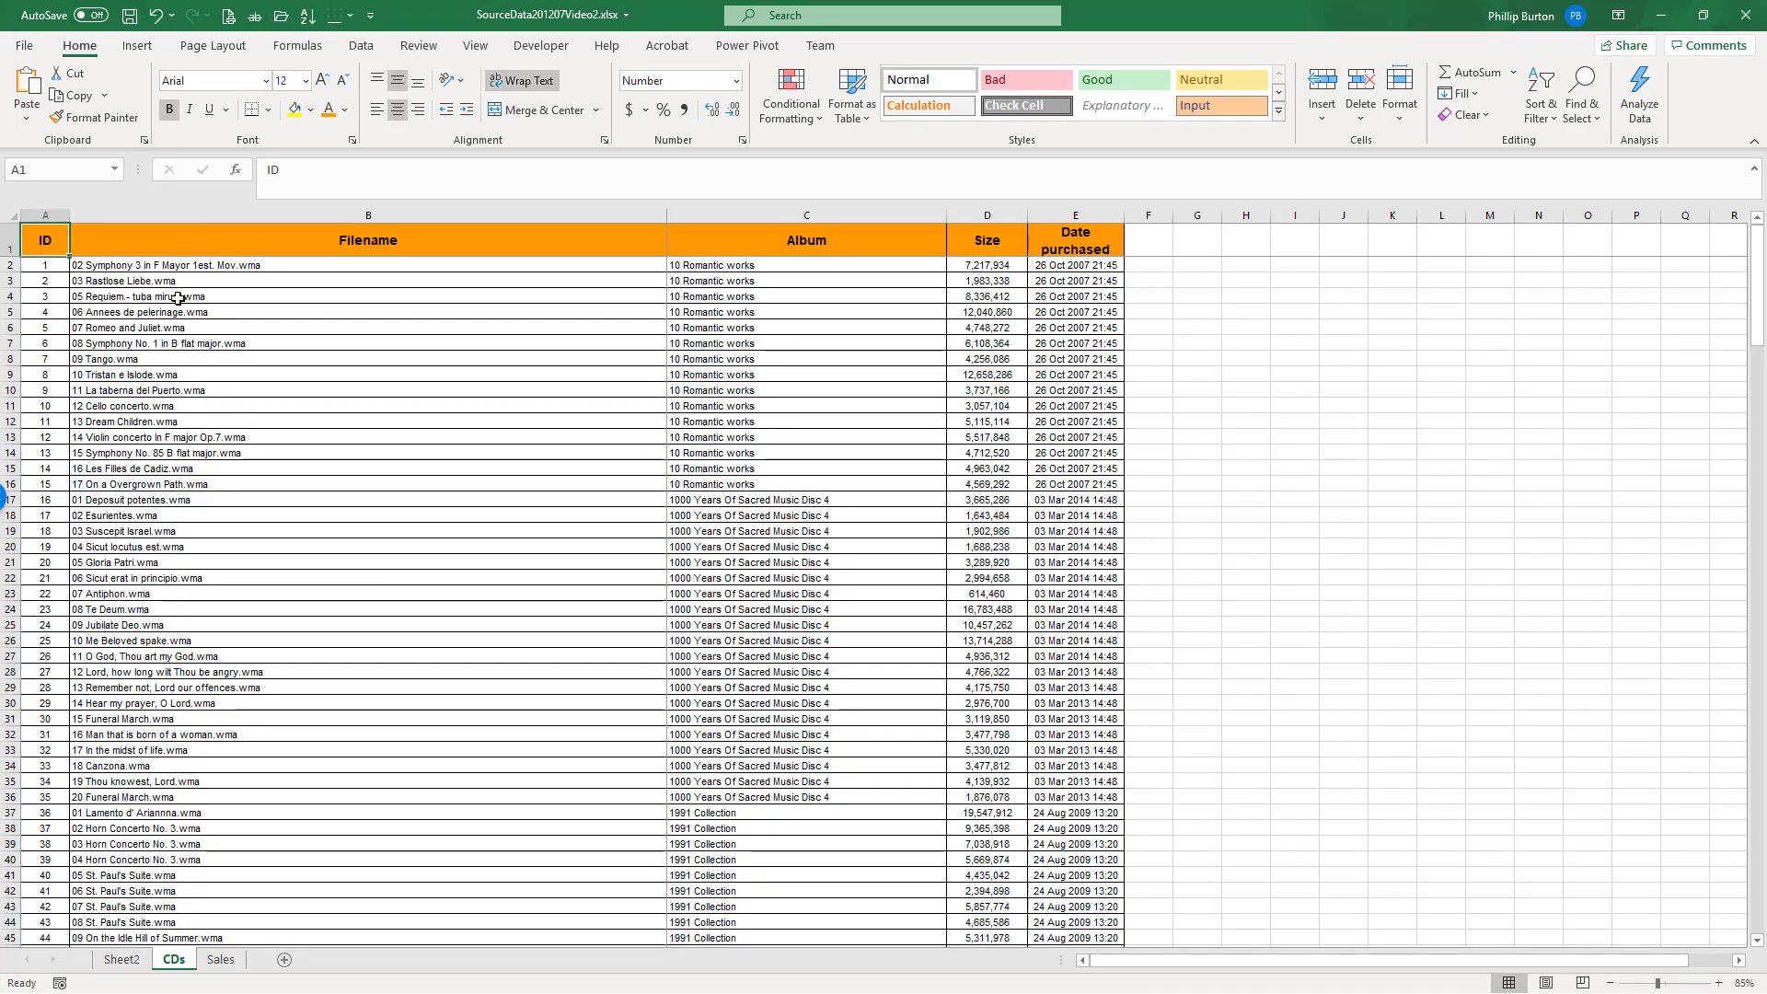
key("ctrl+shift+End")
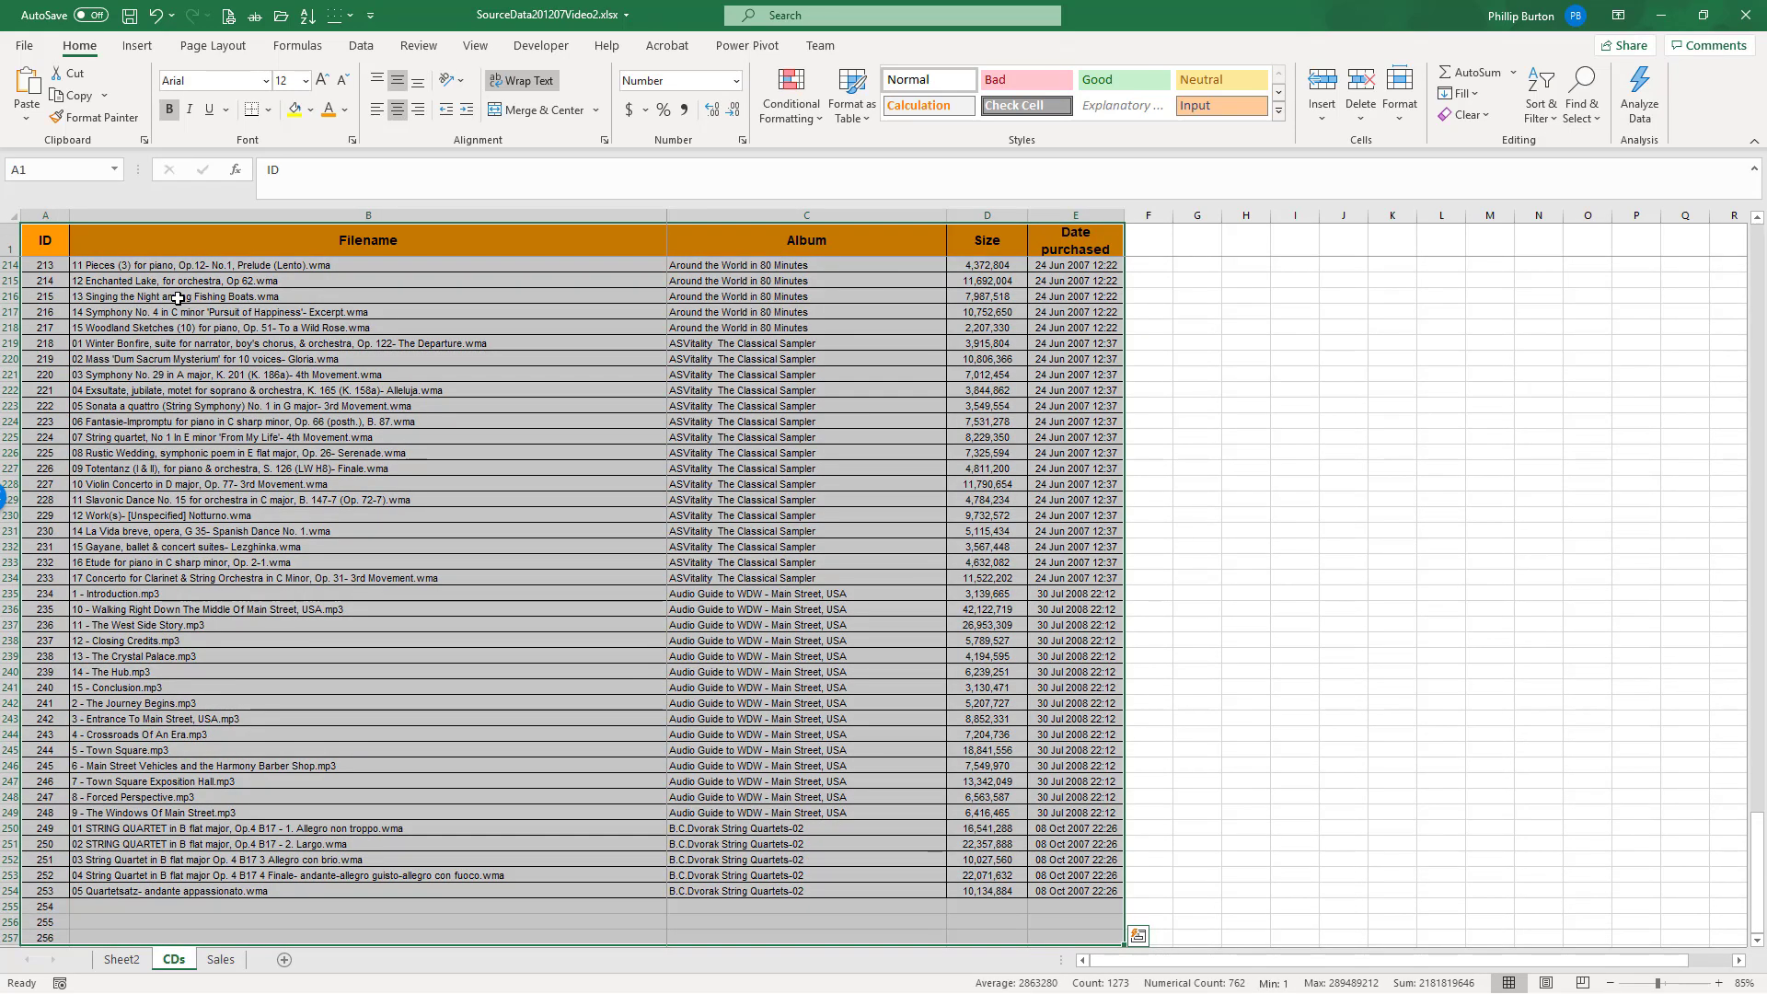
left_click(138, 46)
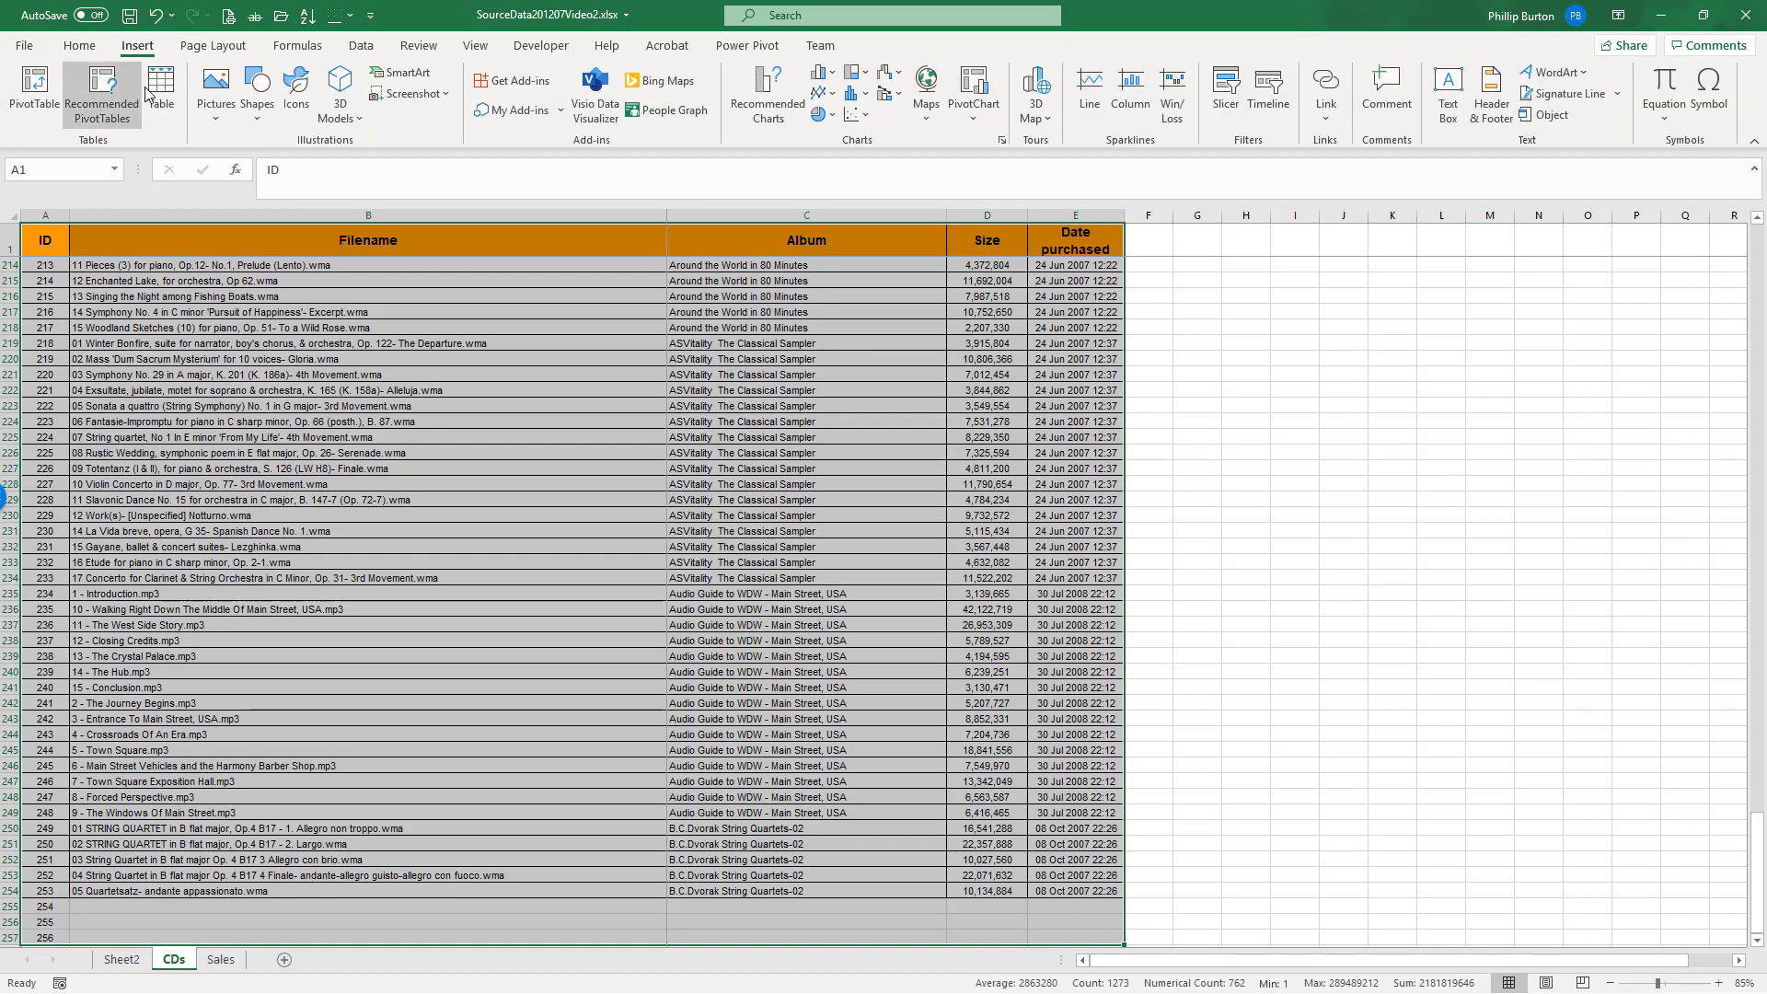
left_click(161, 92)
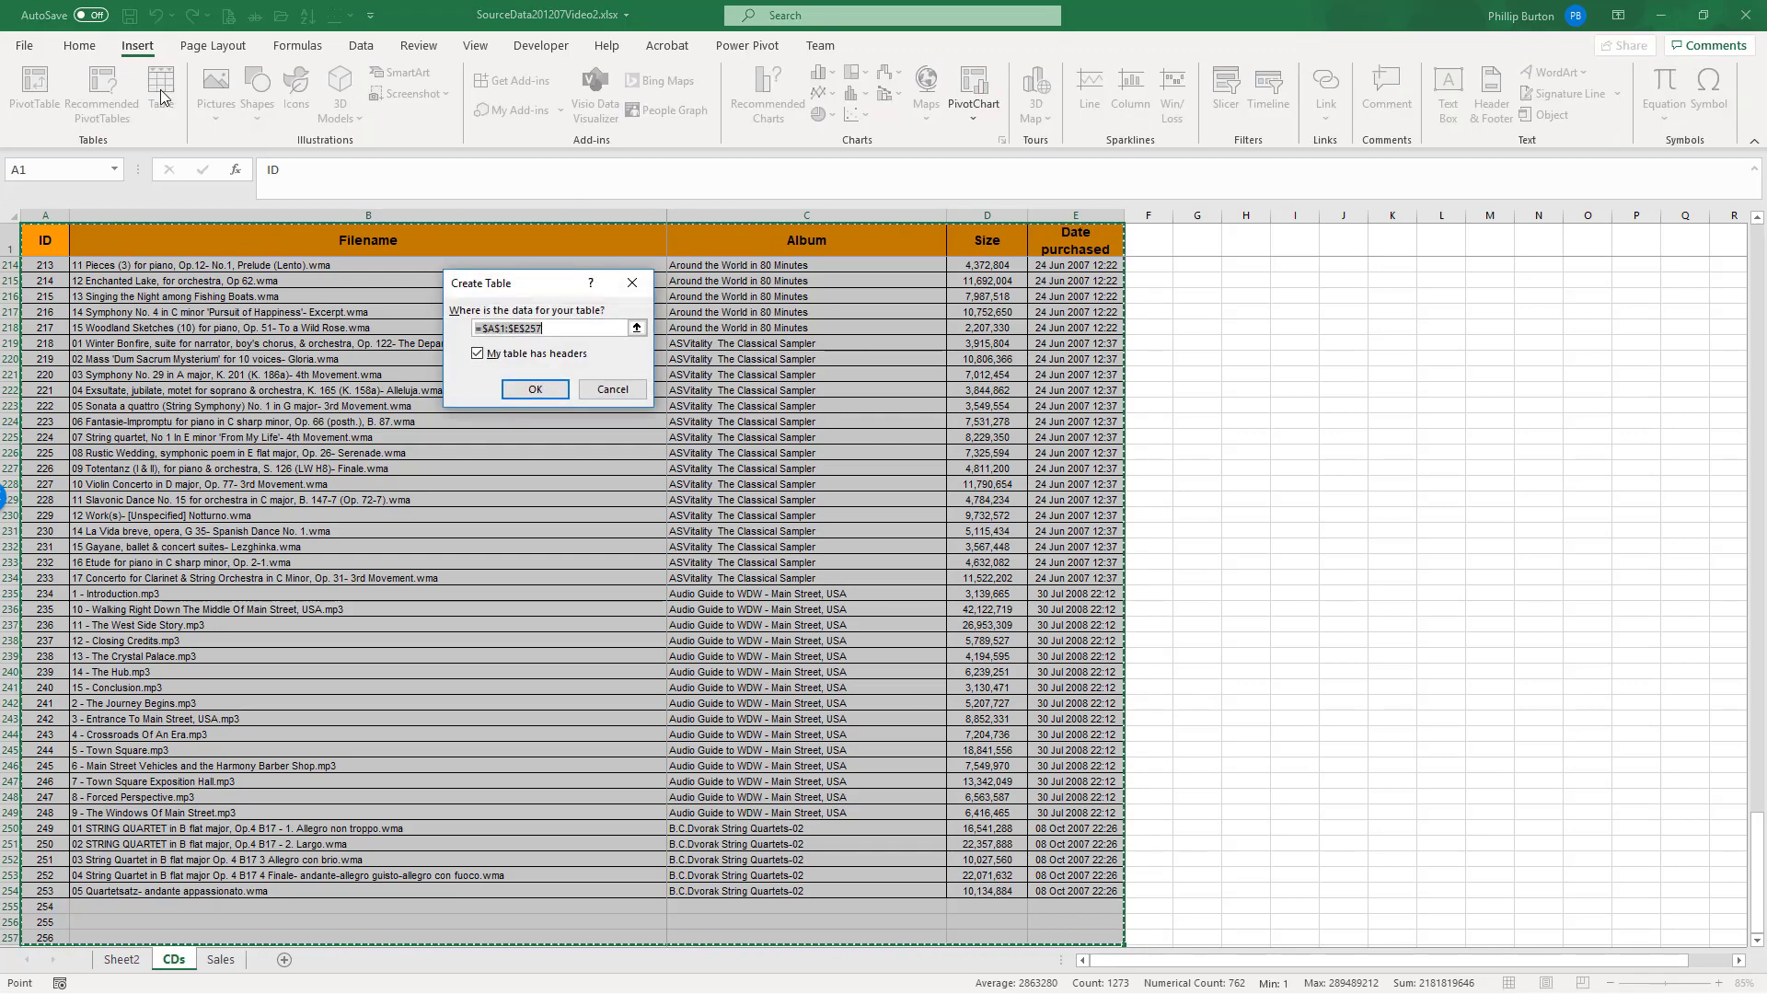
left_click(546, 389)
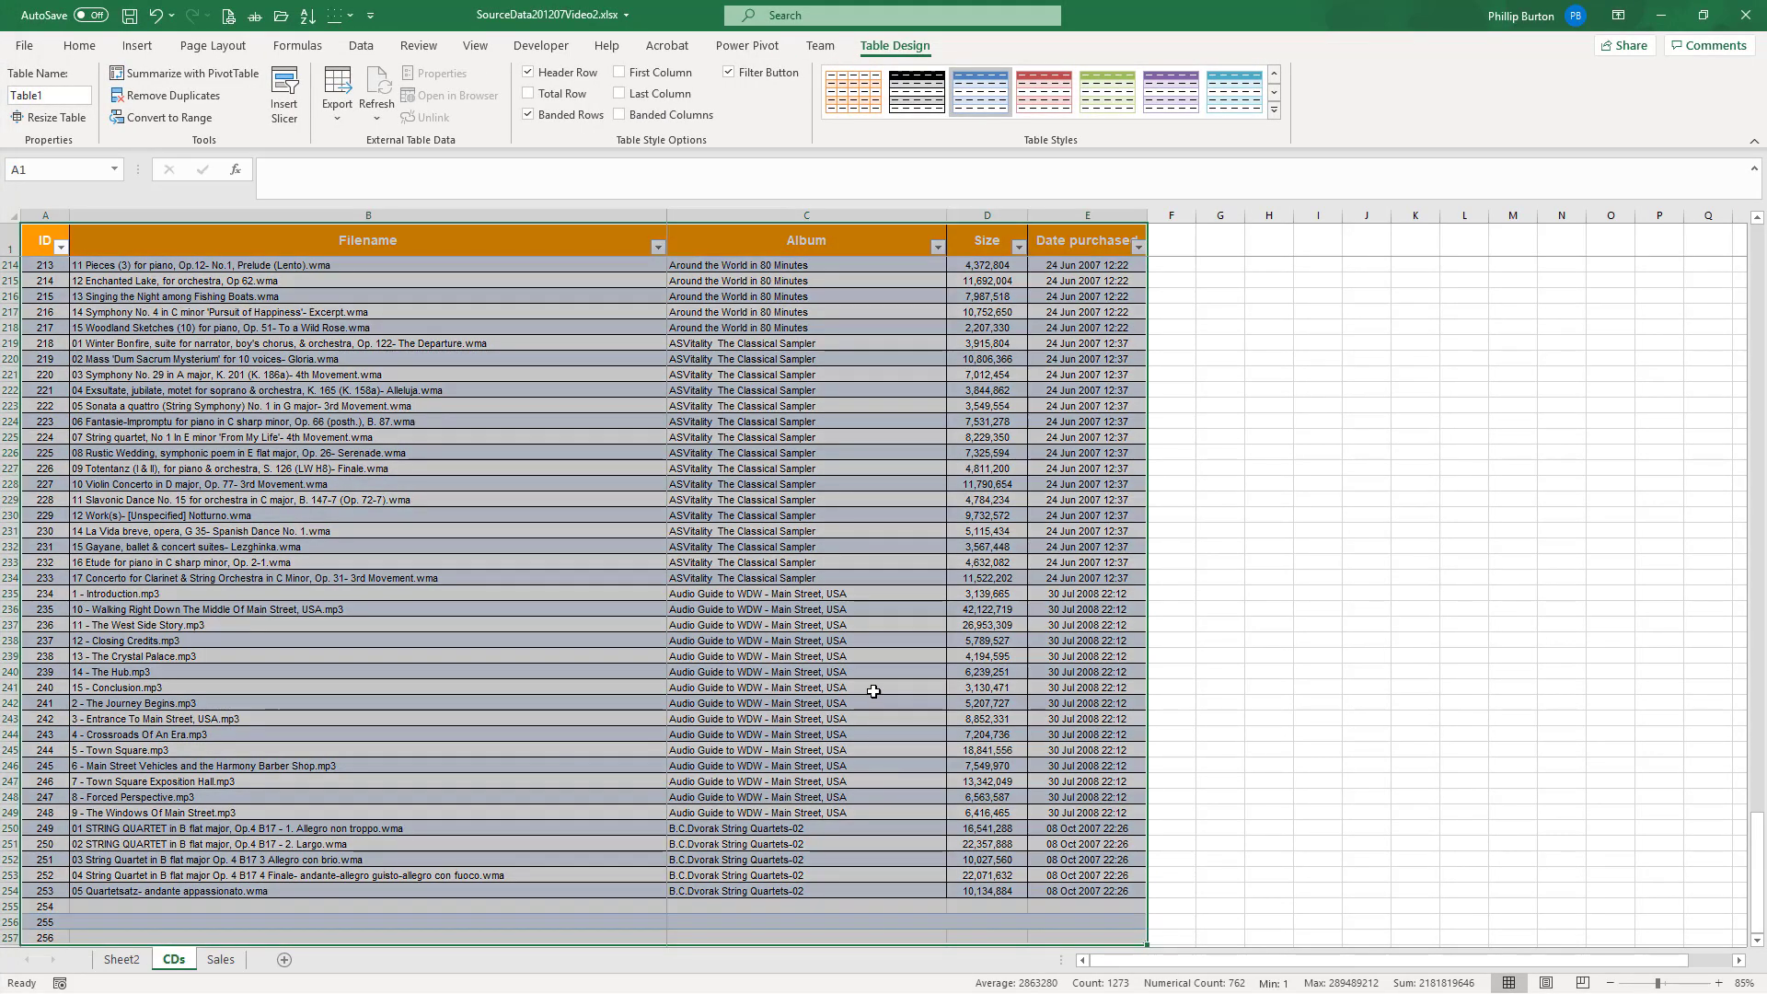
left_click(872, 690)
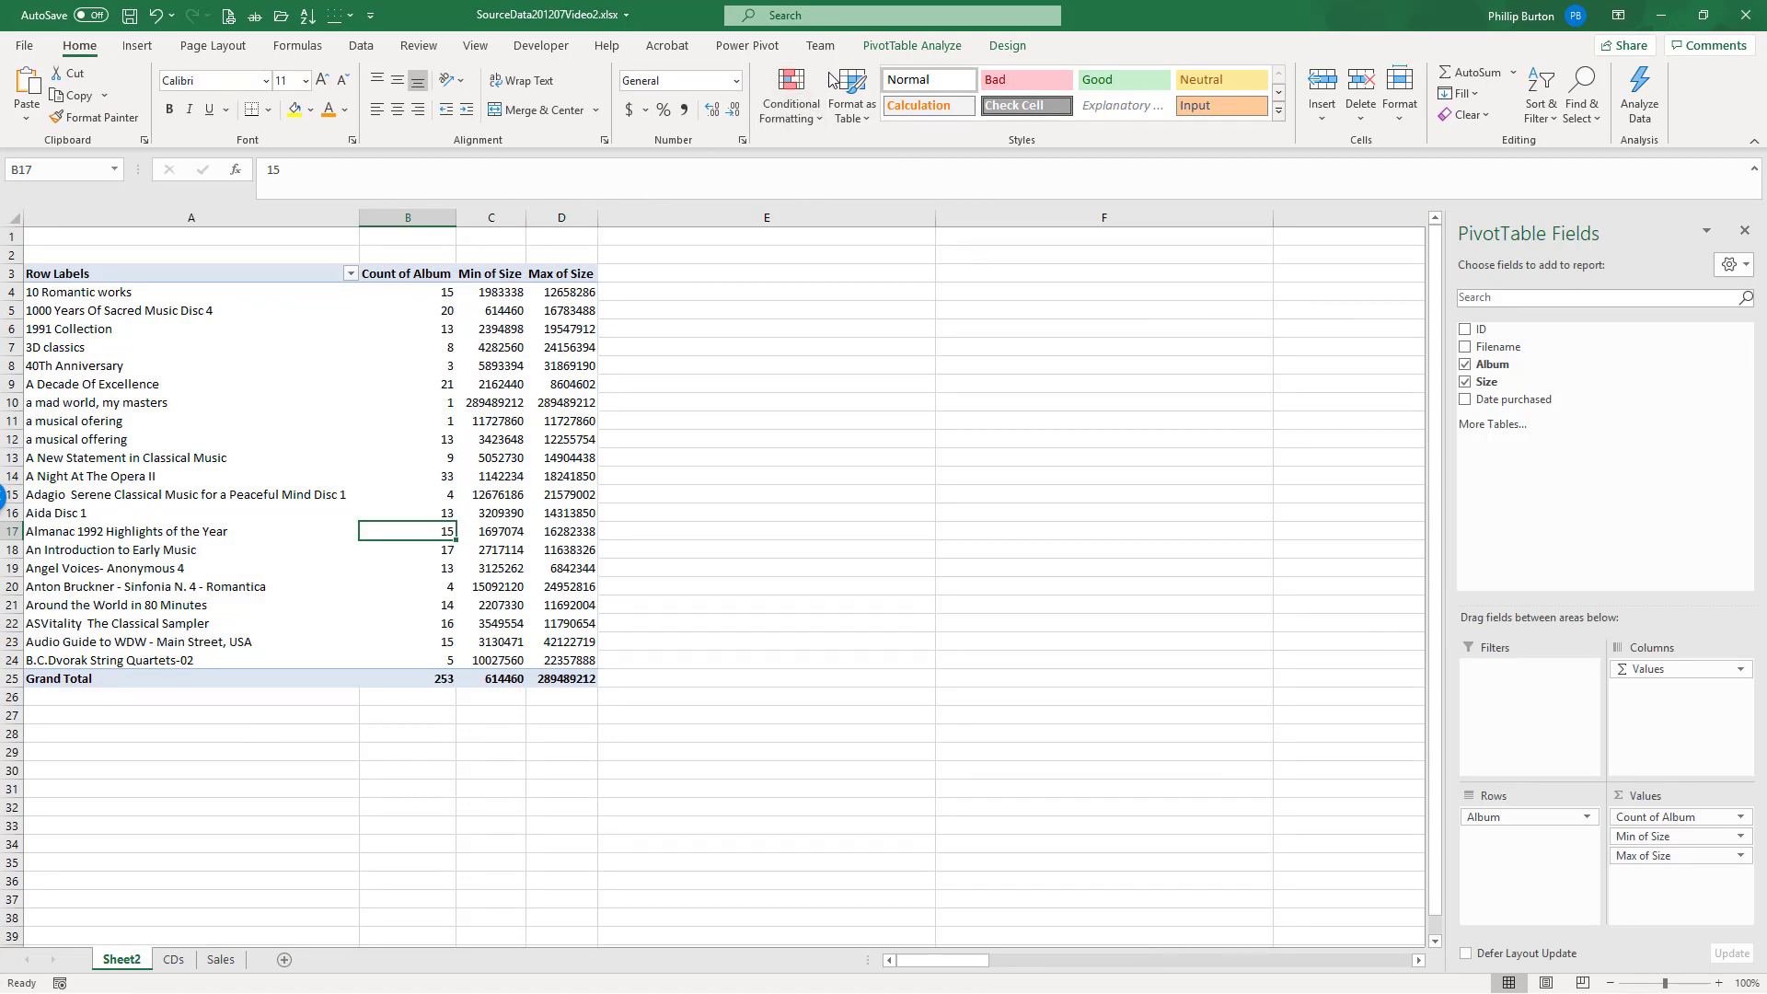
Step: Change the PivotTable's data source to Table1
left_click(888, 46)
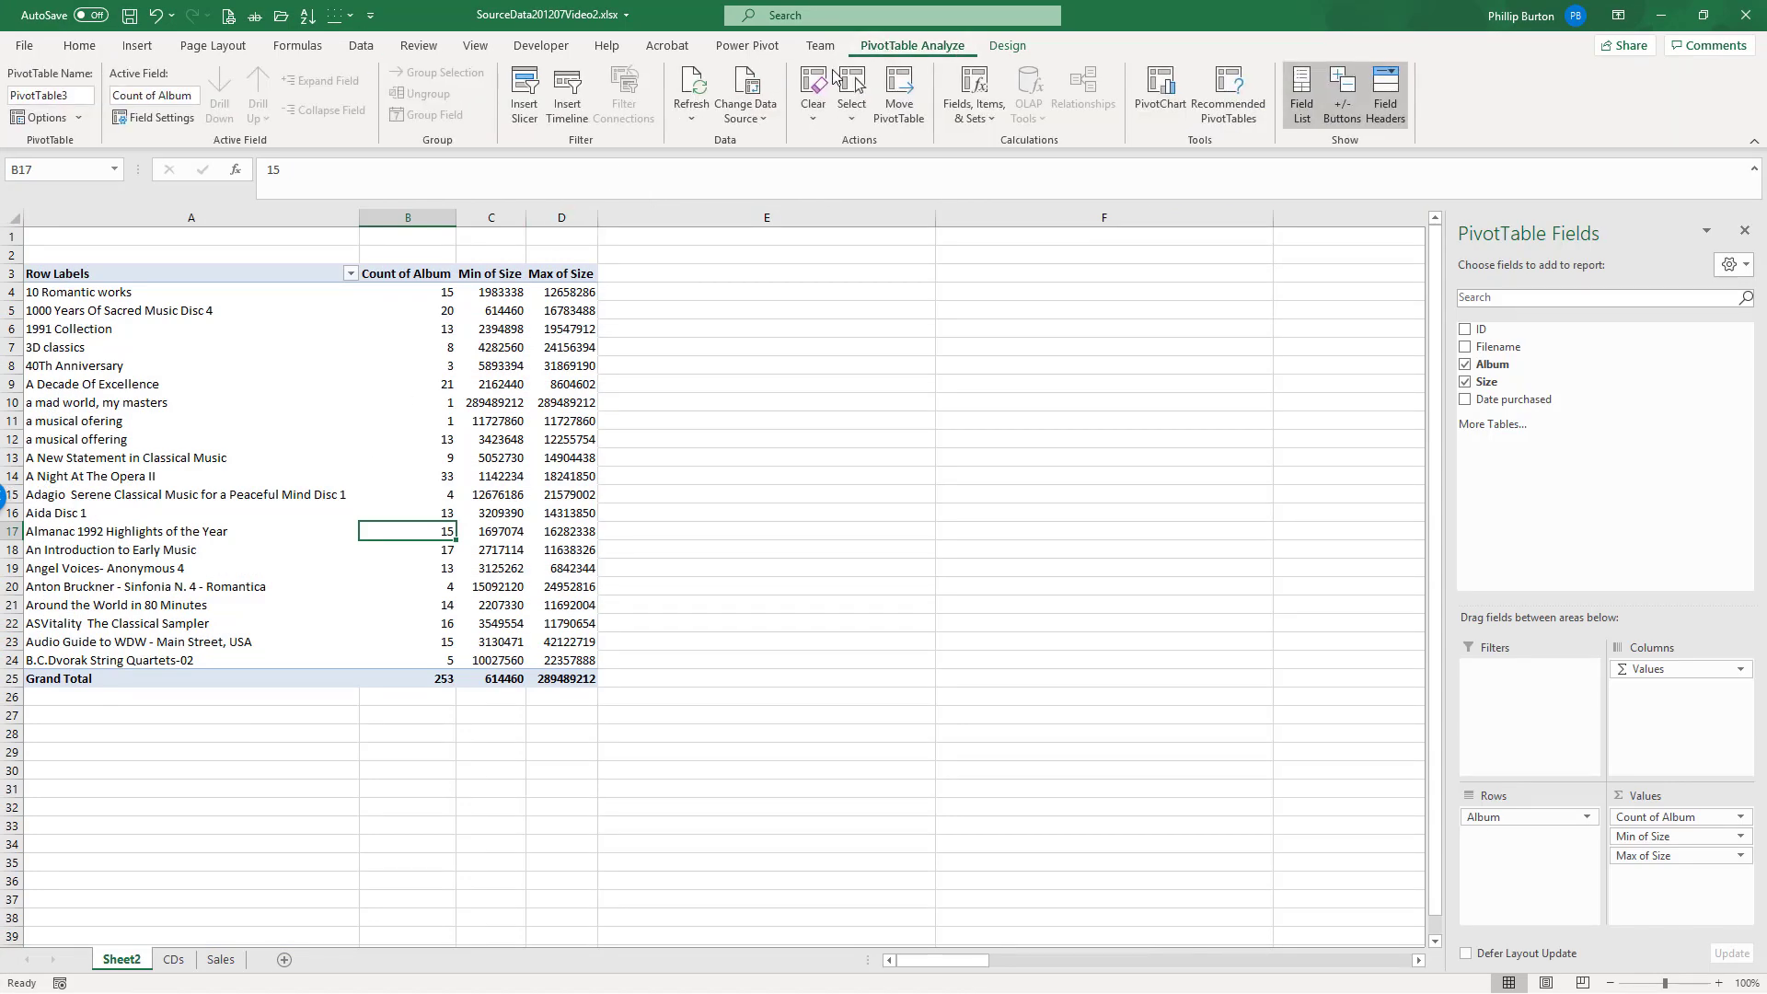
left_click(751, 117)
left_click(777, 143)
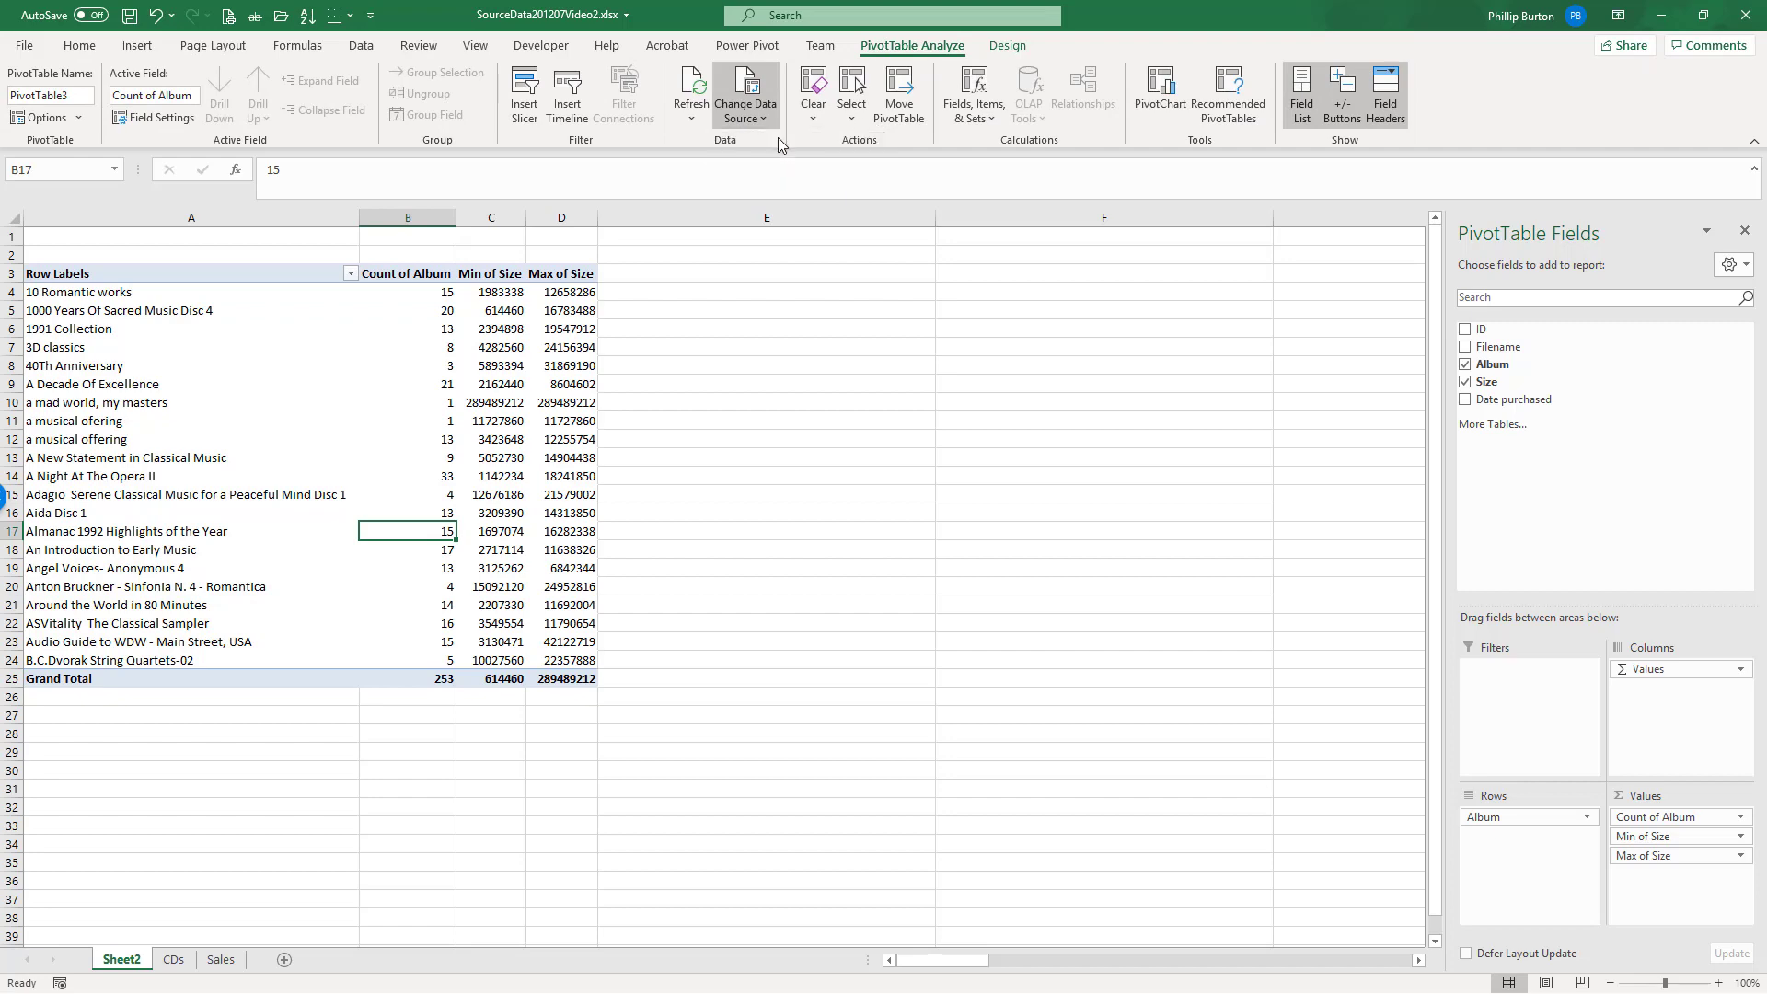
type("Table1")
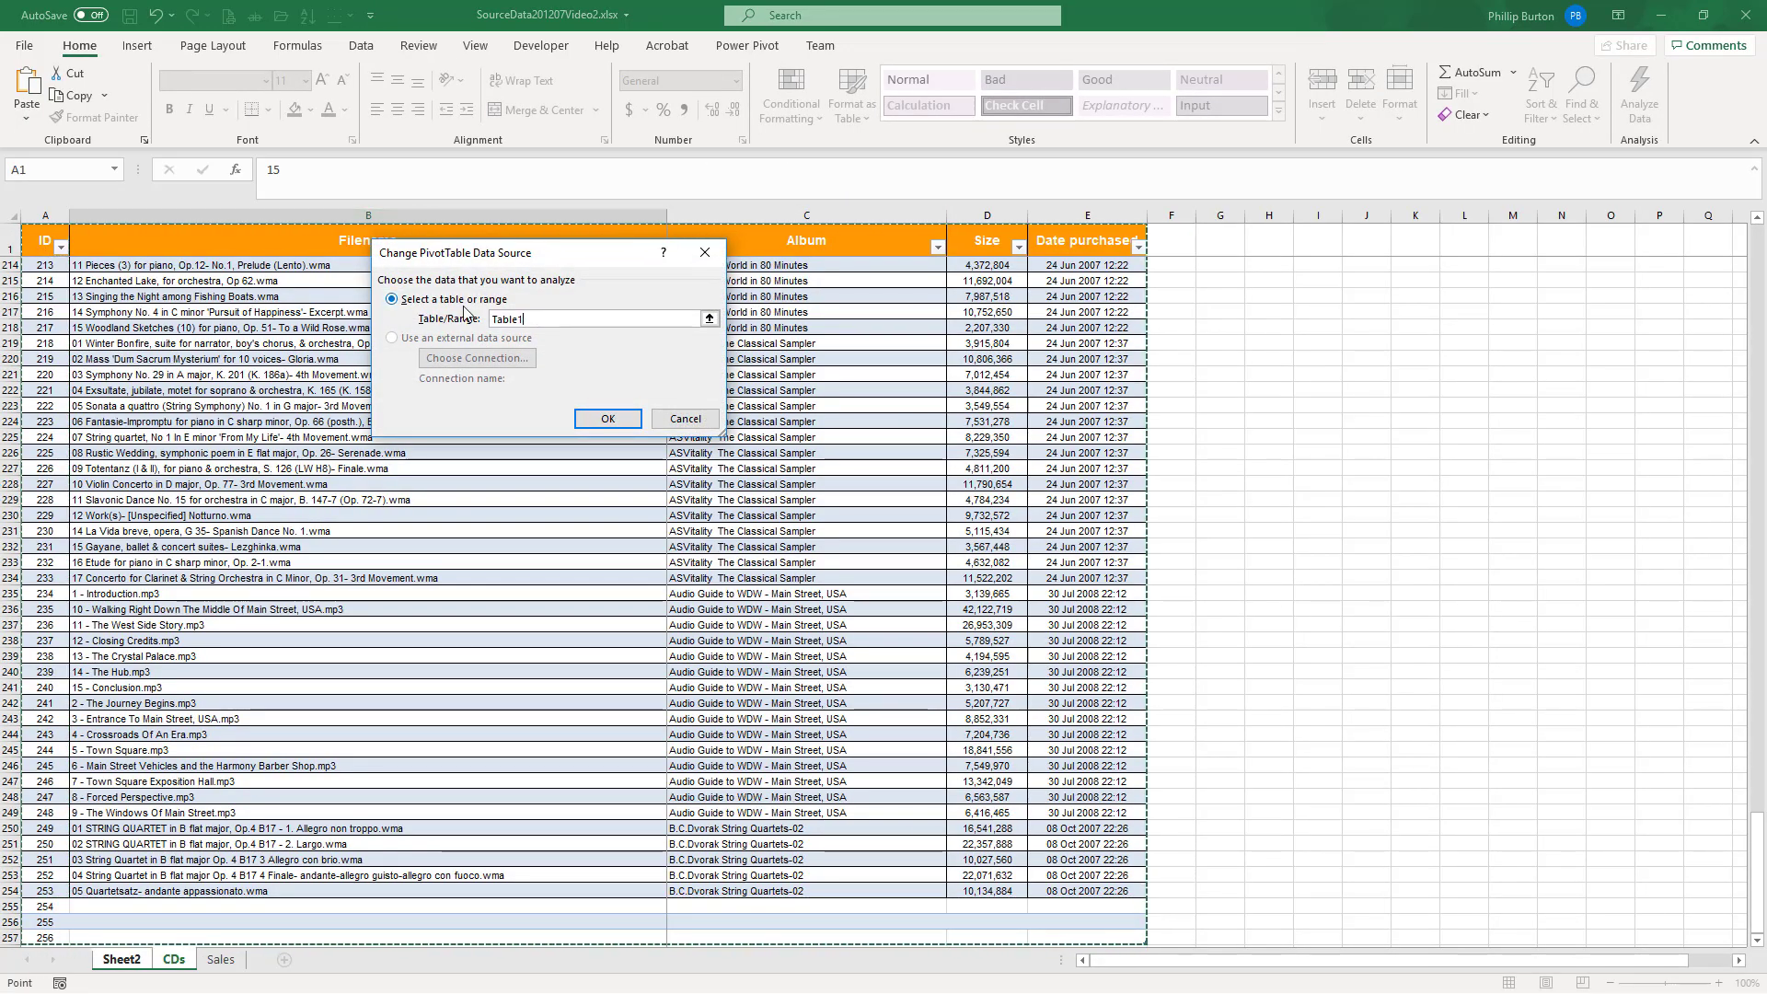
left_click(528, 318)
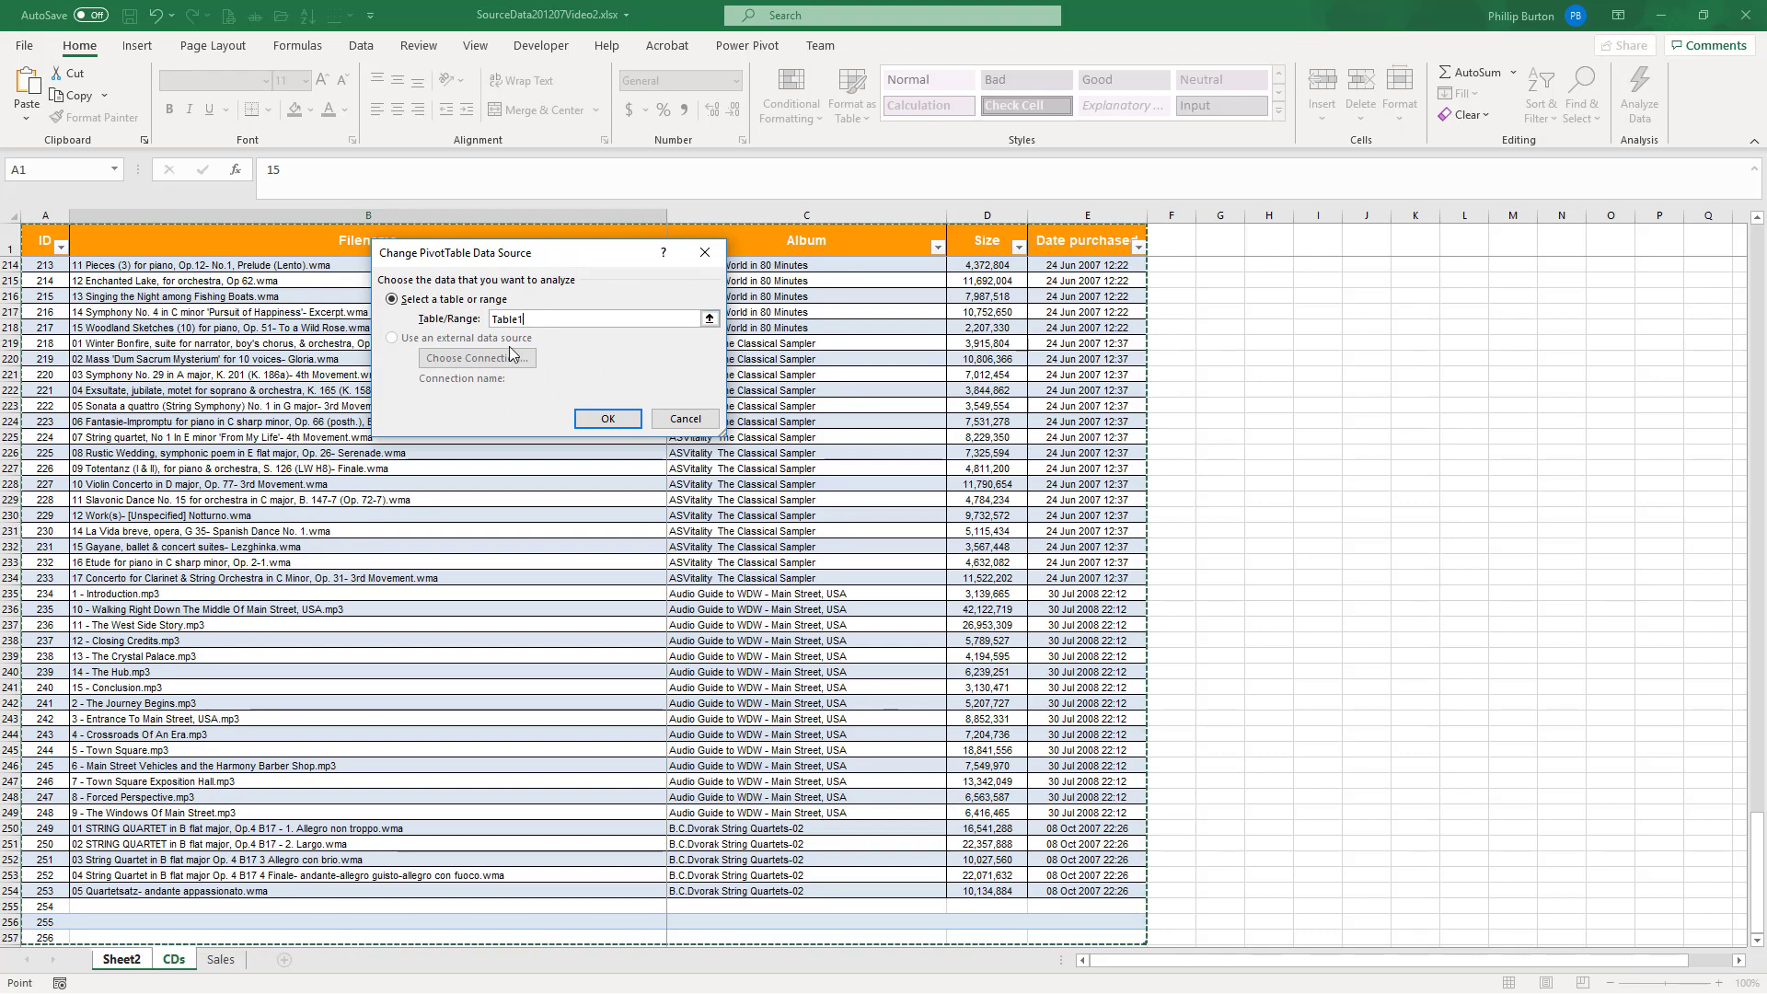
left_click(605, 425)
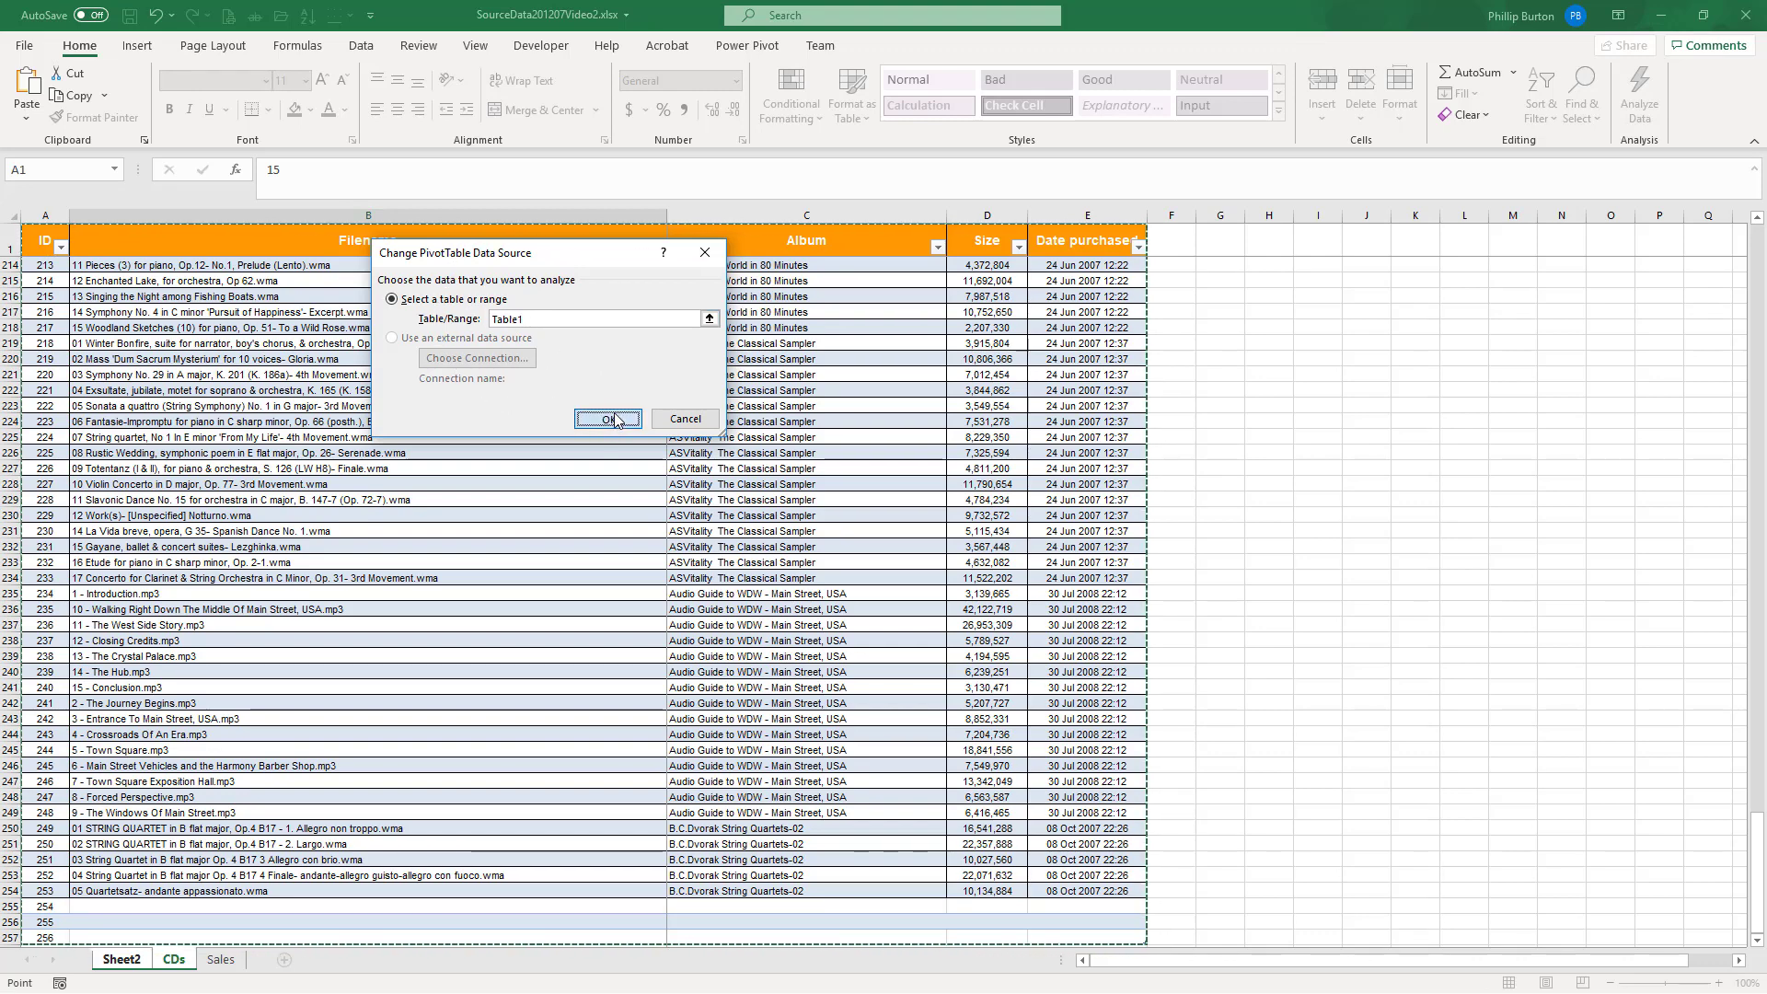
Step: Check the ID-only rows at the end of the CDs table, and refresh the PivotTable to inspect its blank album row
left_click(173, 963)
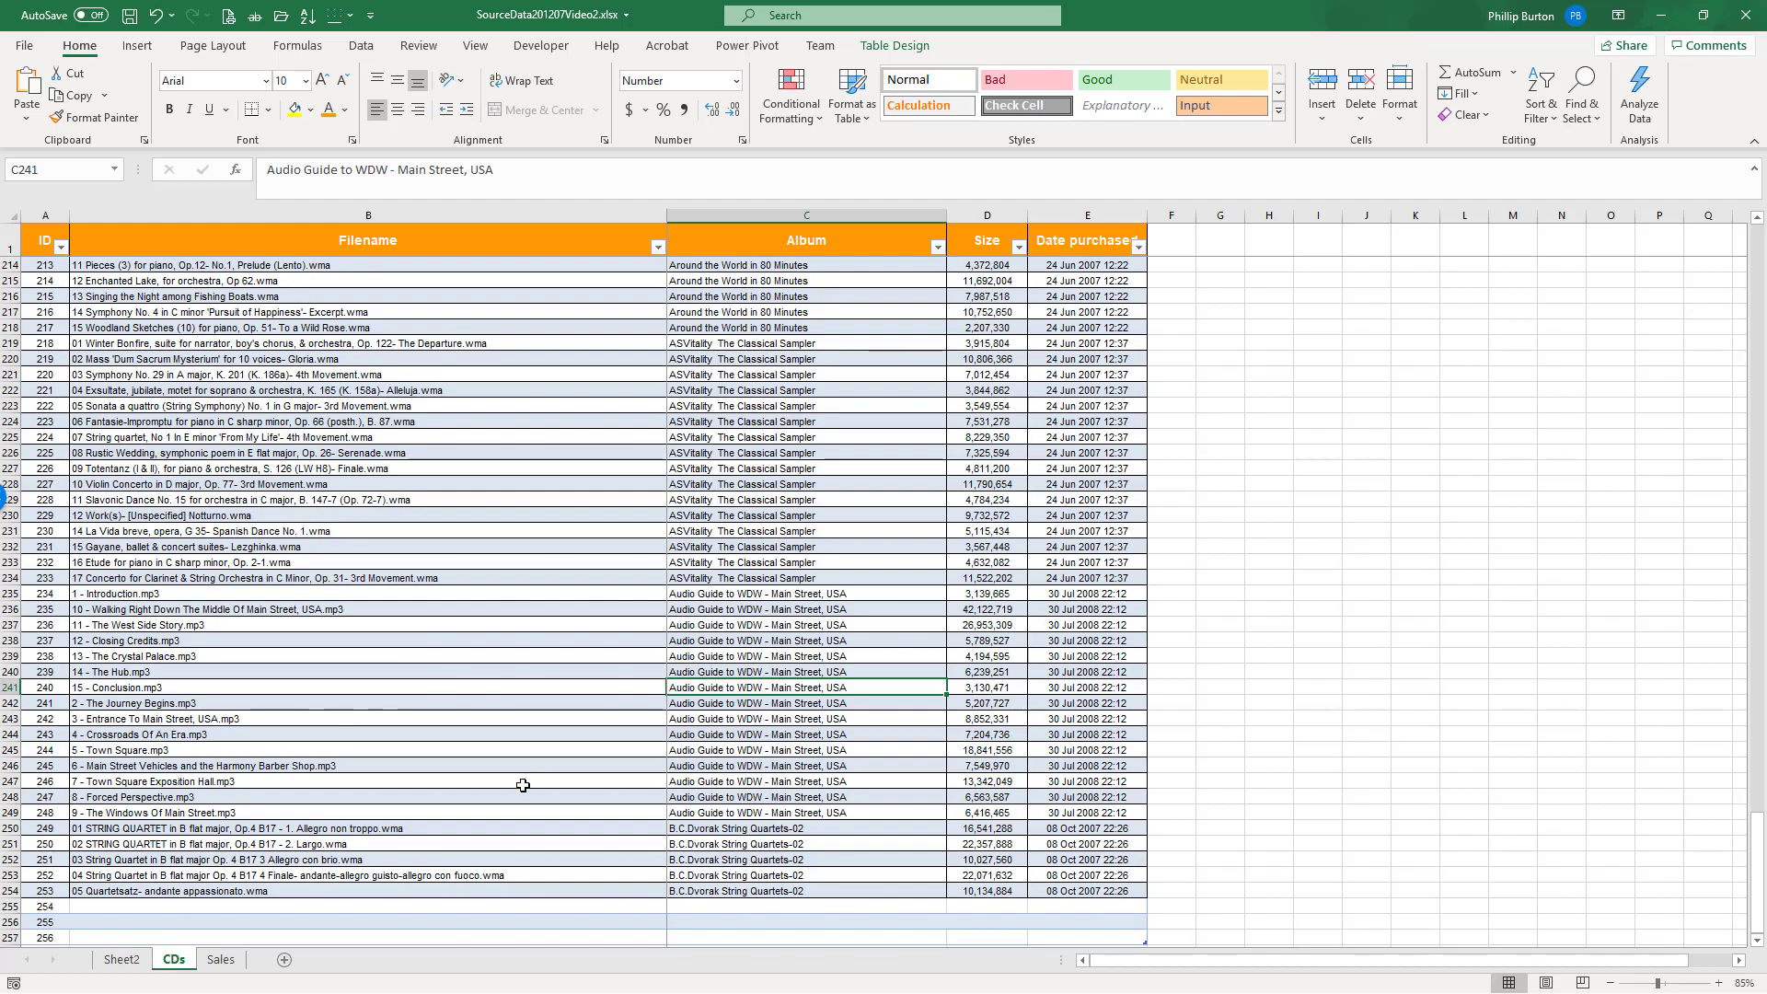
scroll(433, 819, "down", 2)
scroll(298, 886, "down", 1)
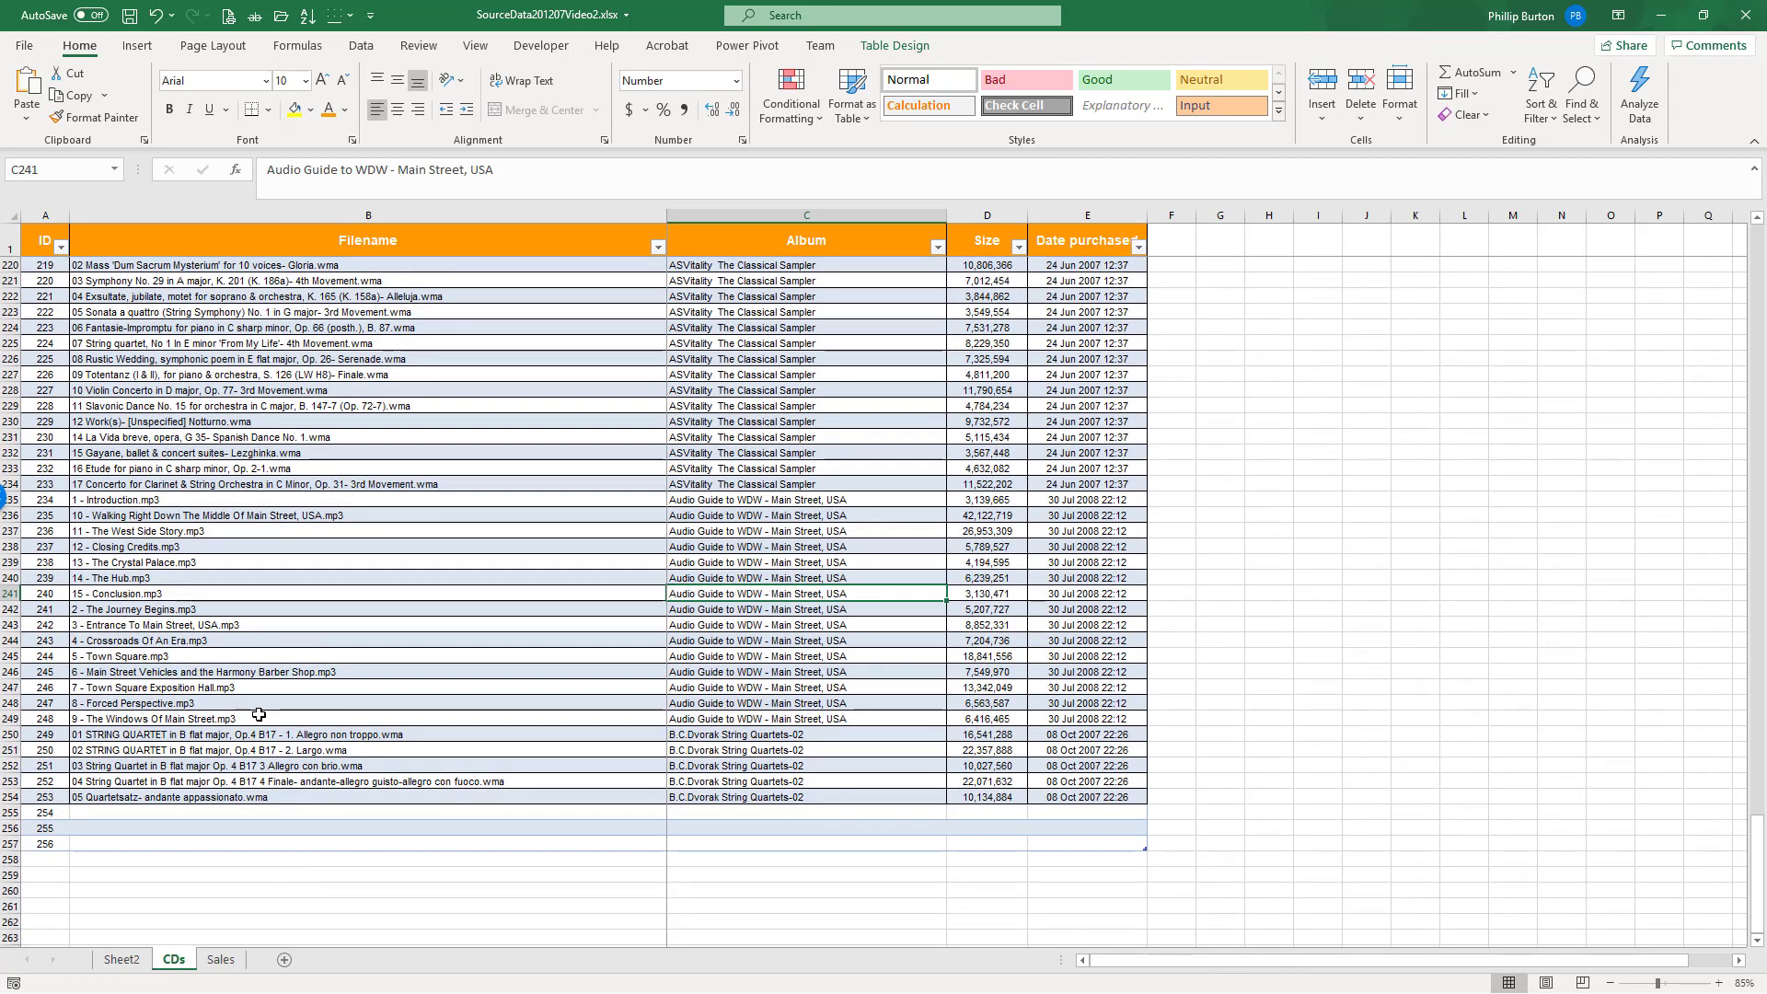
left_click(120, 959)
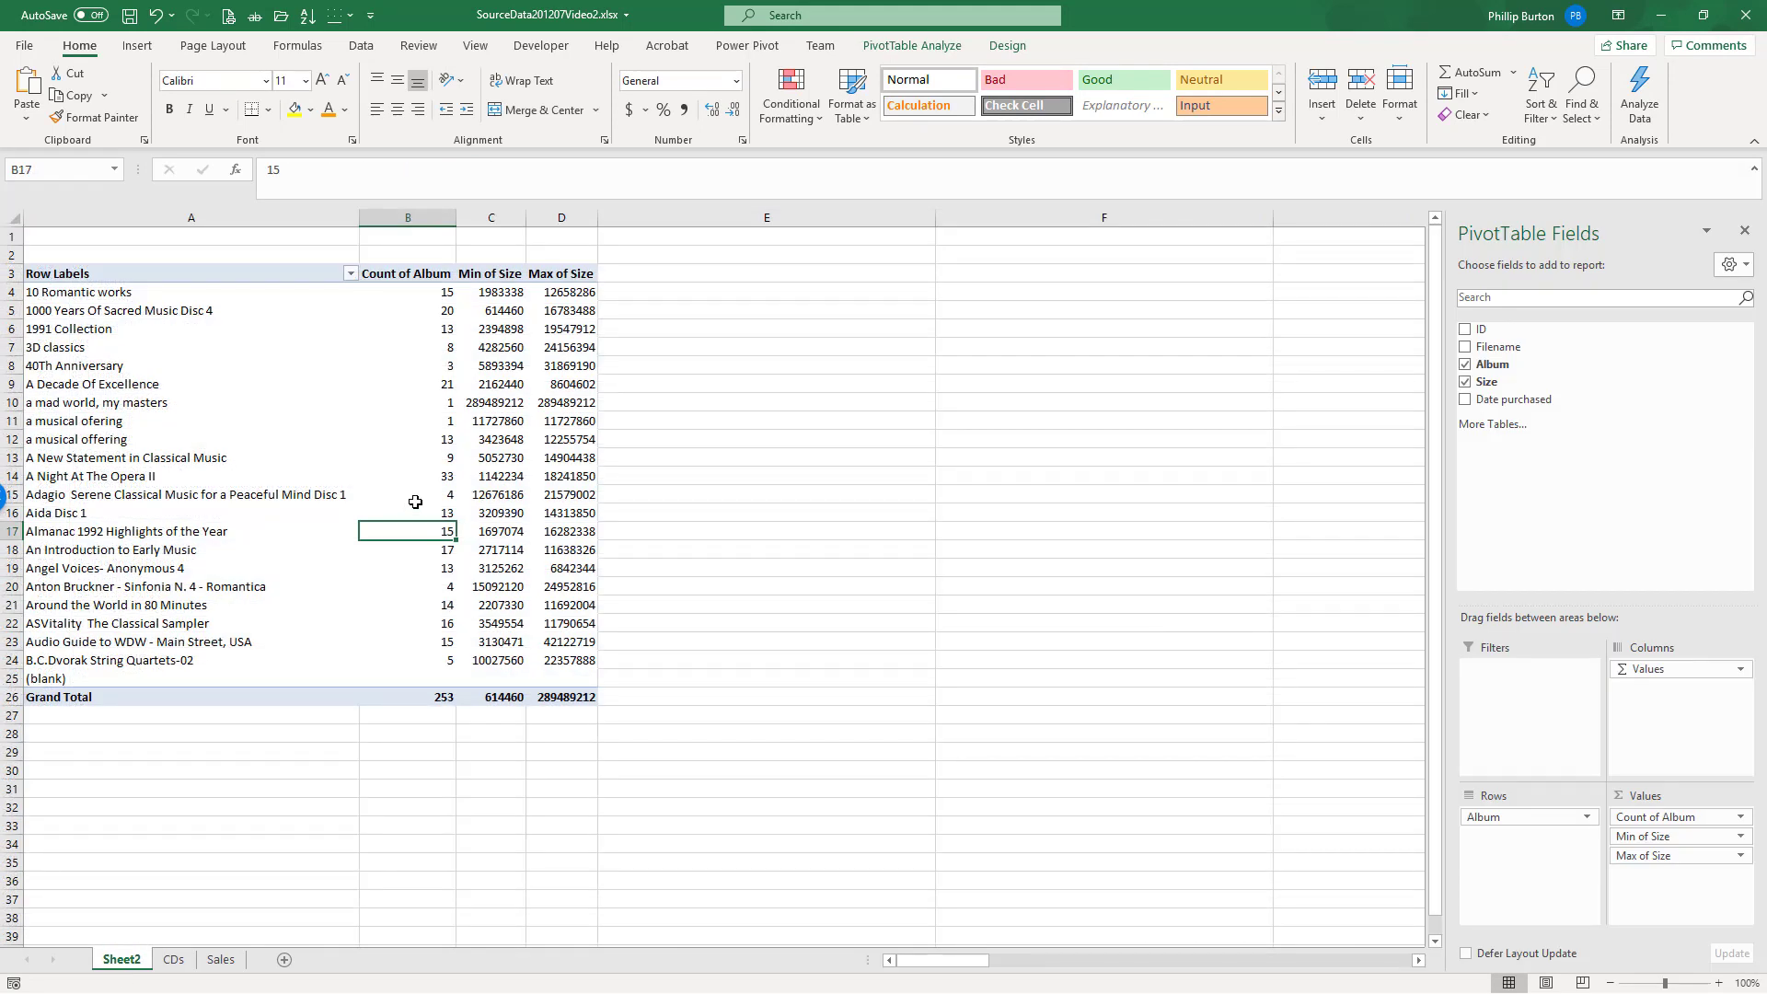
right_click(414, 498)
left_click(469, 597)
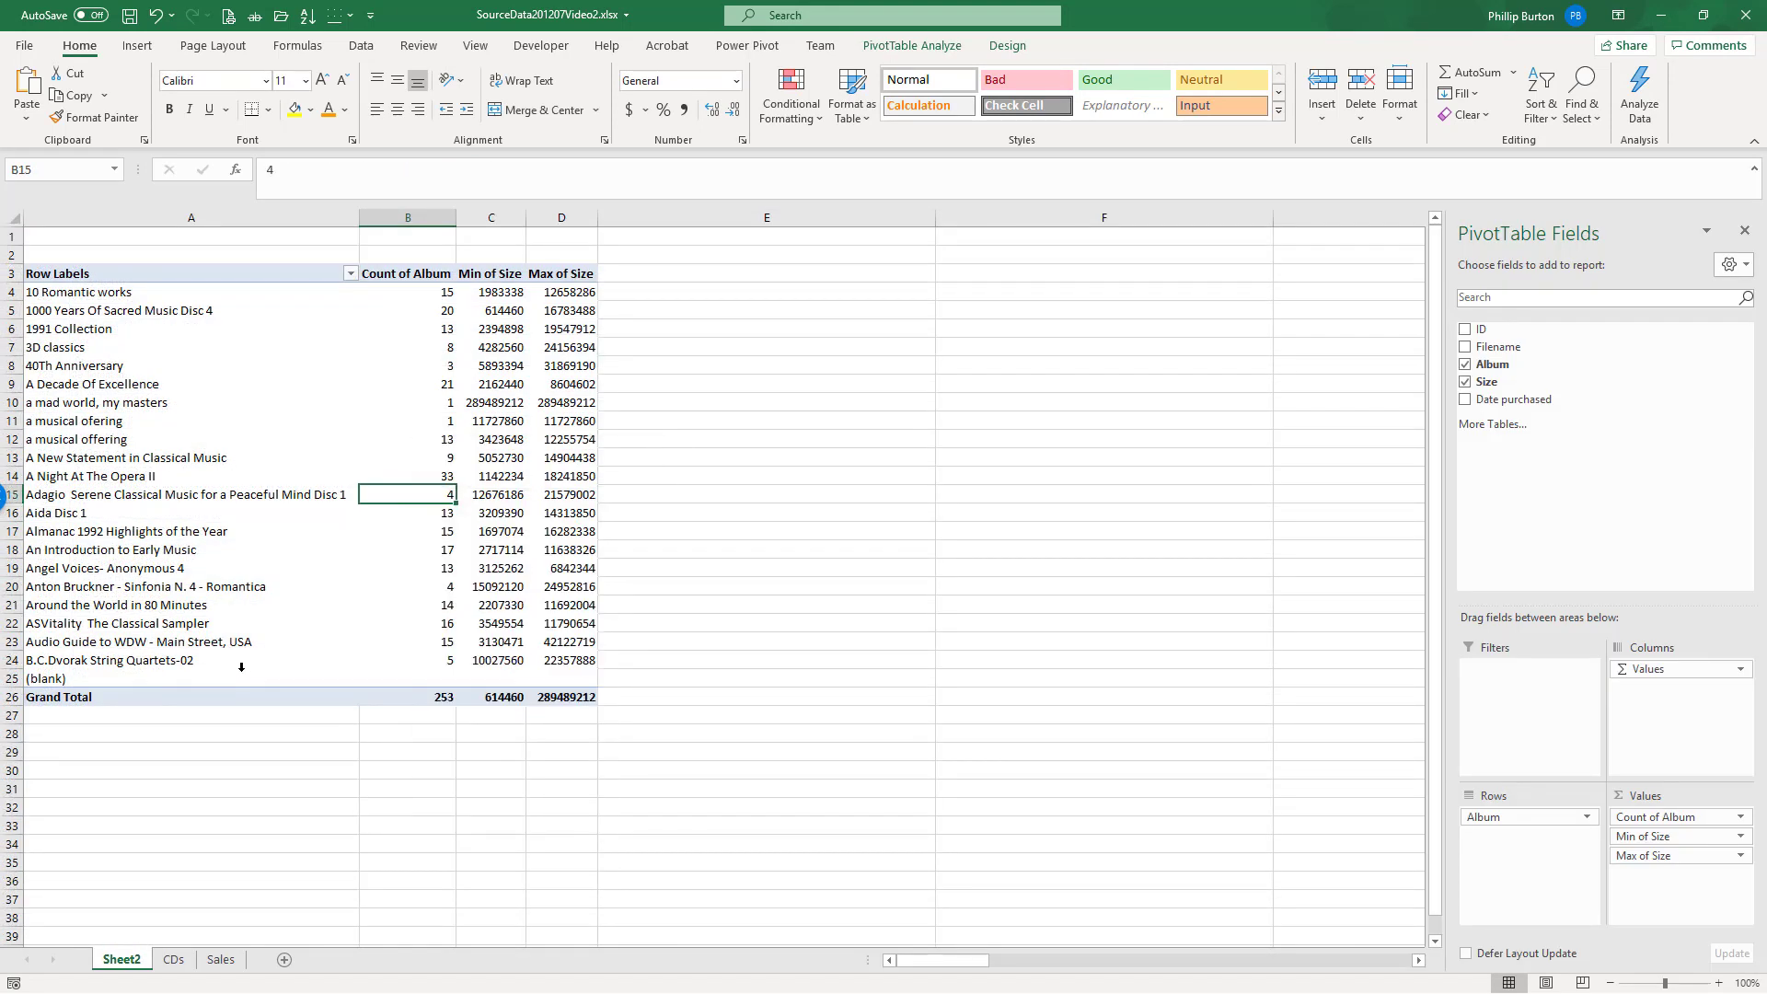
left_click(195, 677)
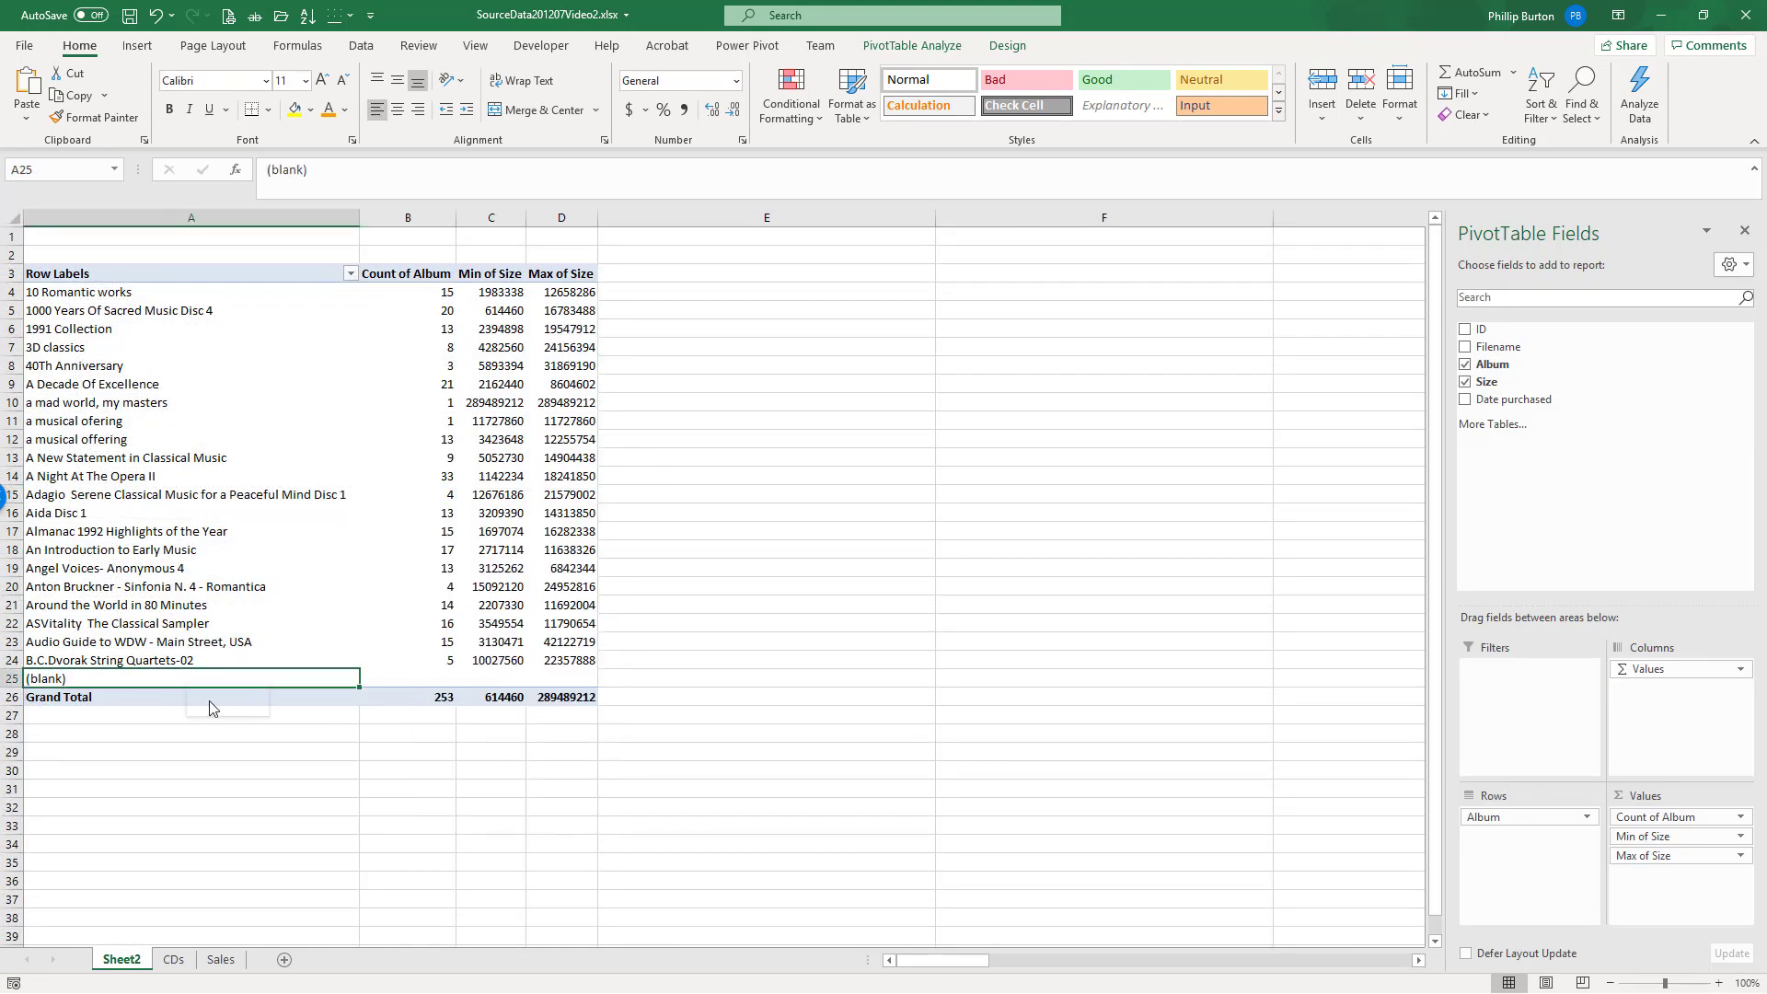
Step: Enter the albums a, B.C.Dvorak String Quartets-02 and c for IDs 254, 255 and 256 in the CDs table
left_click(175, 960)
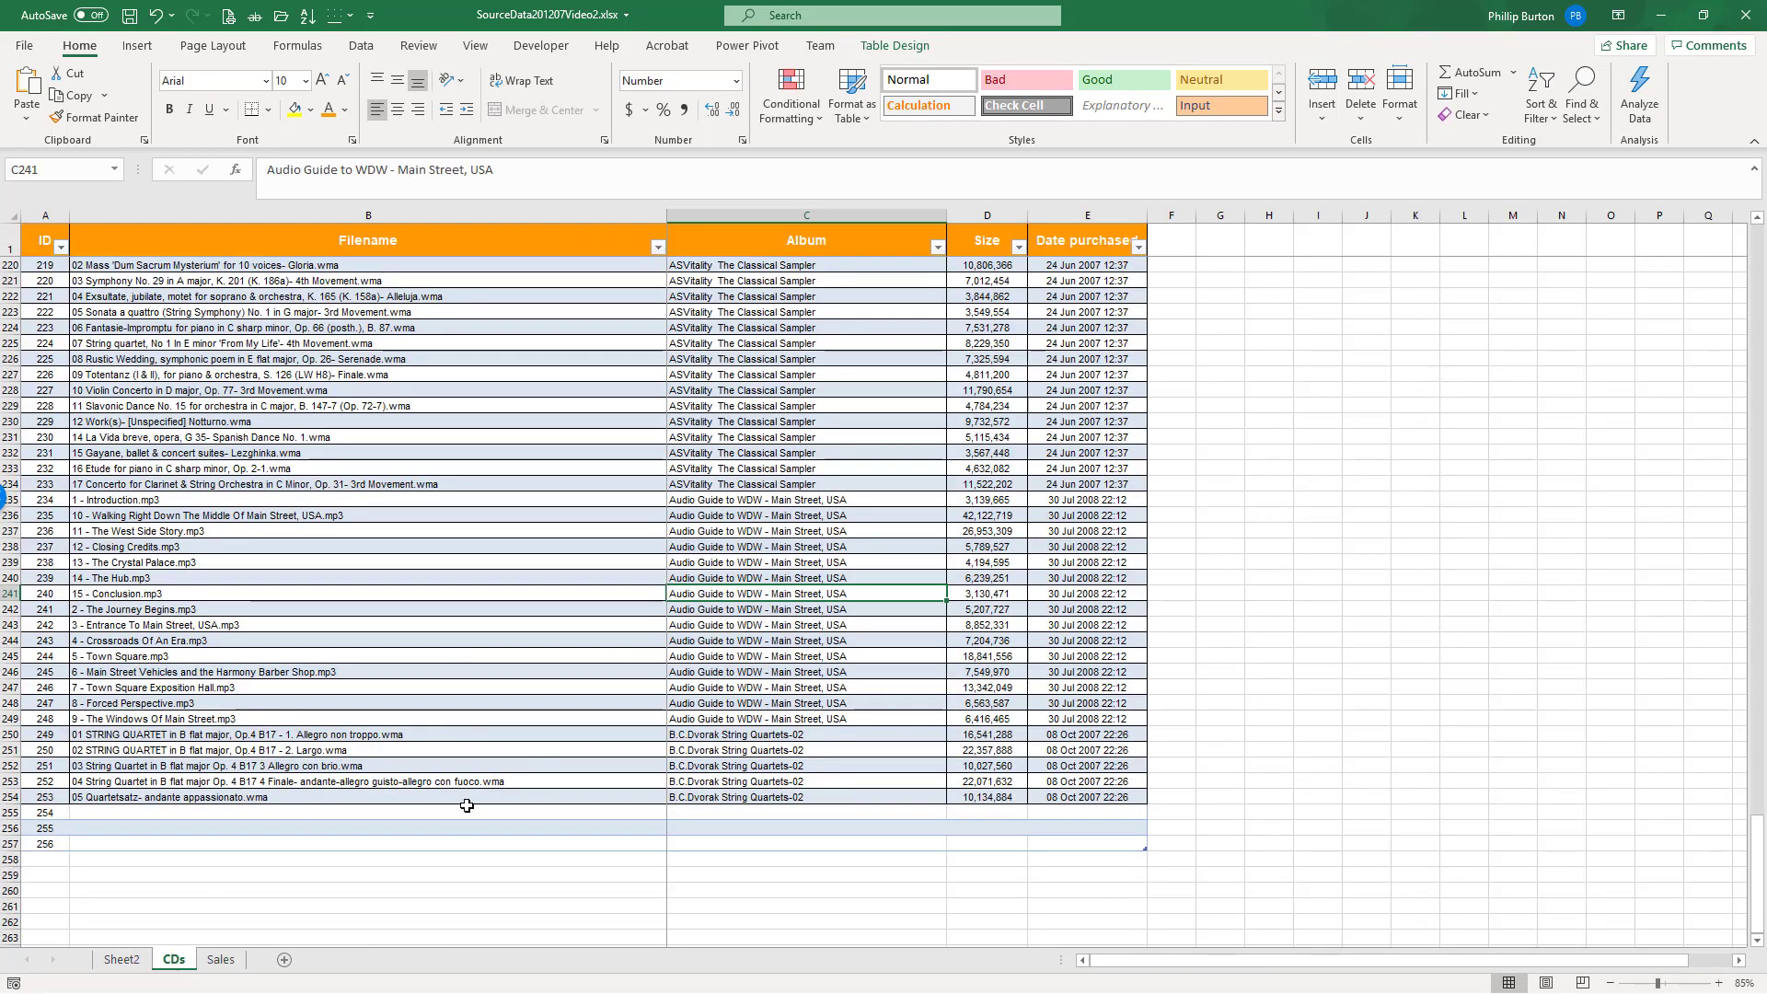
left_click(529, 811)
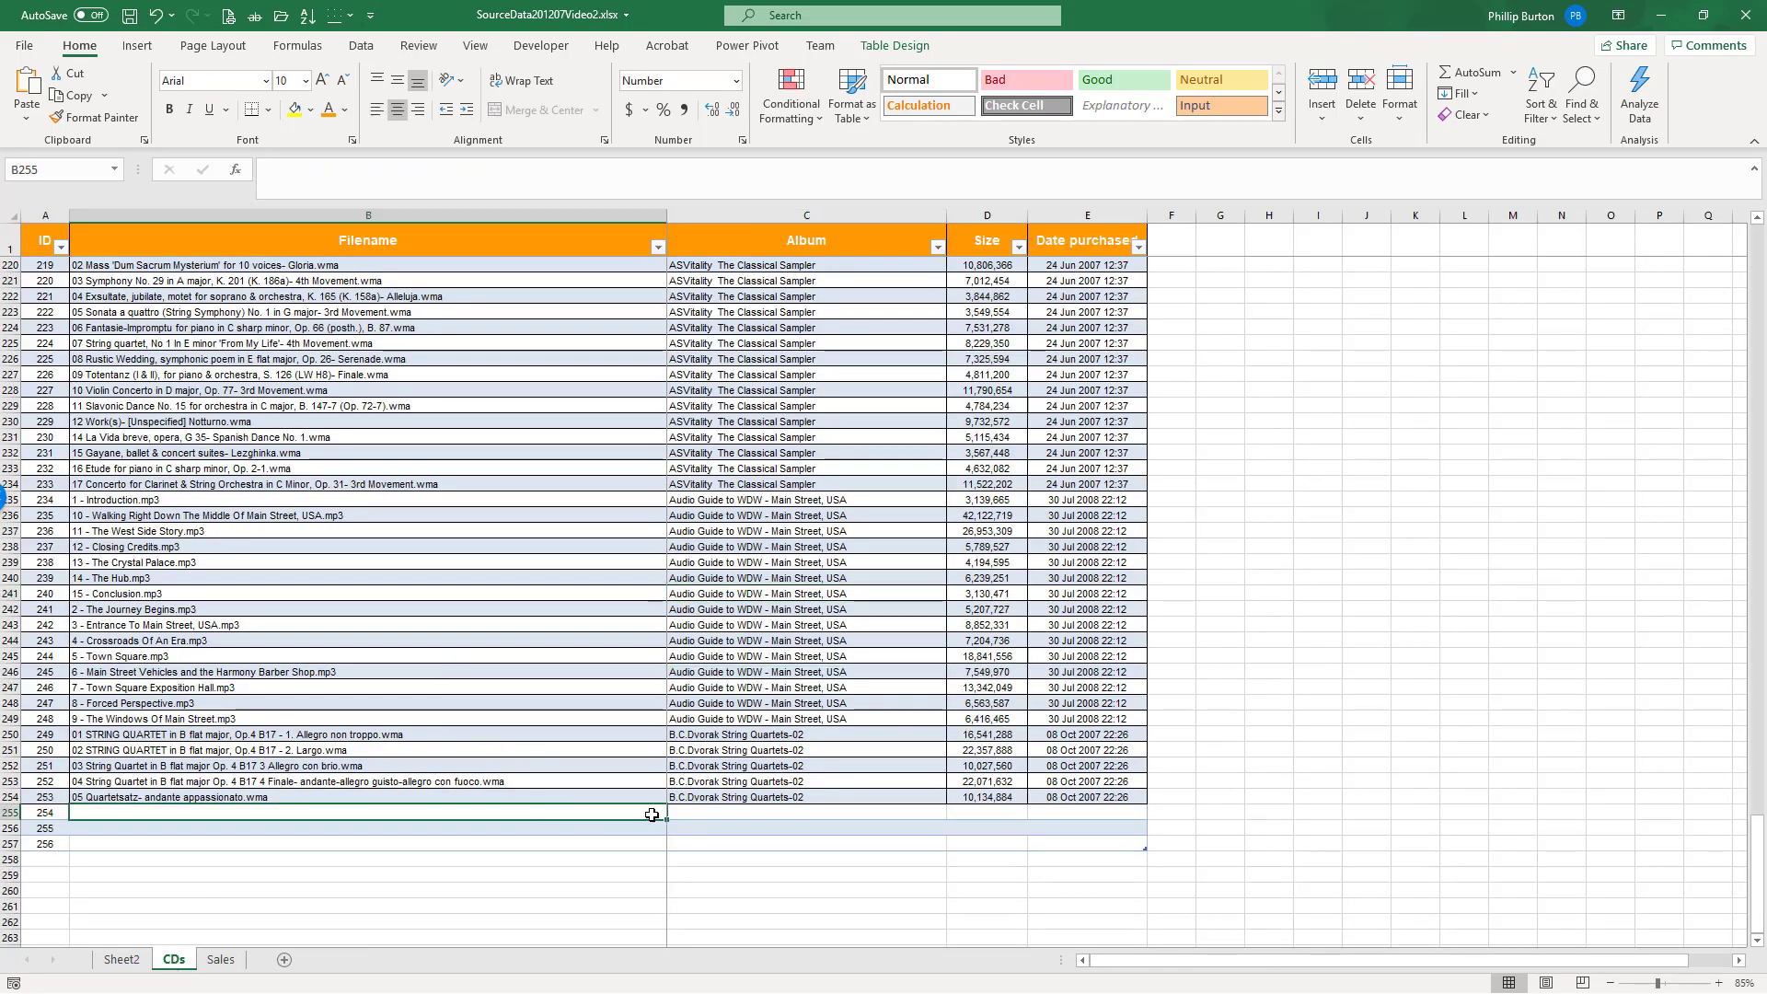
left_click(718, 810)
type("a")
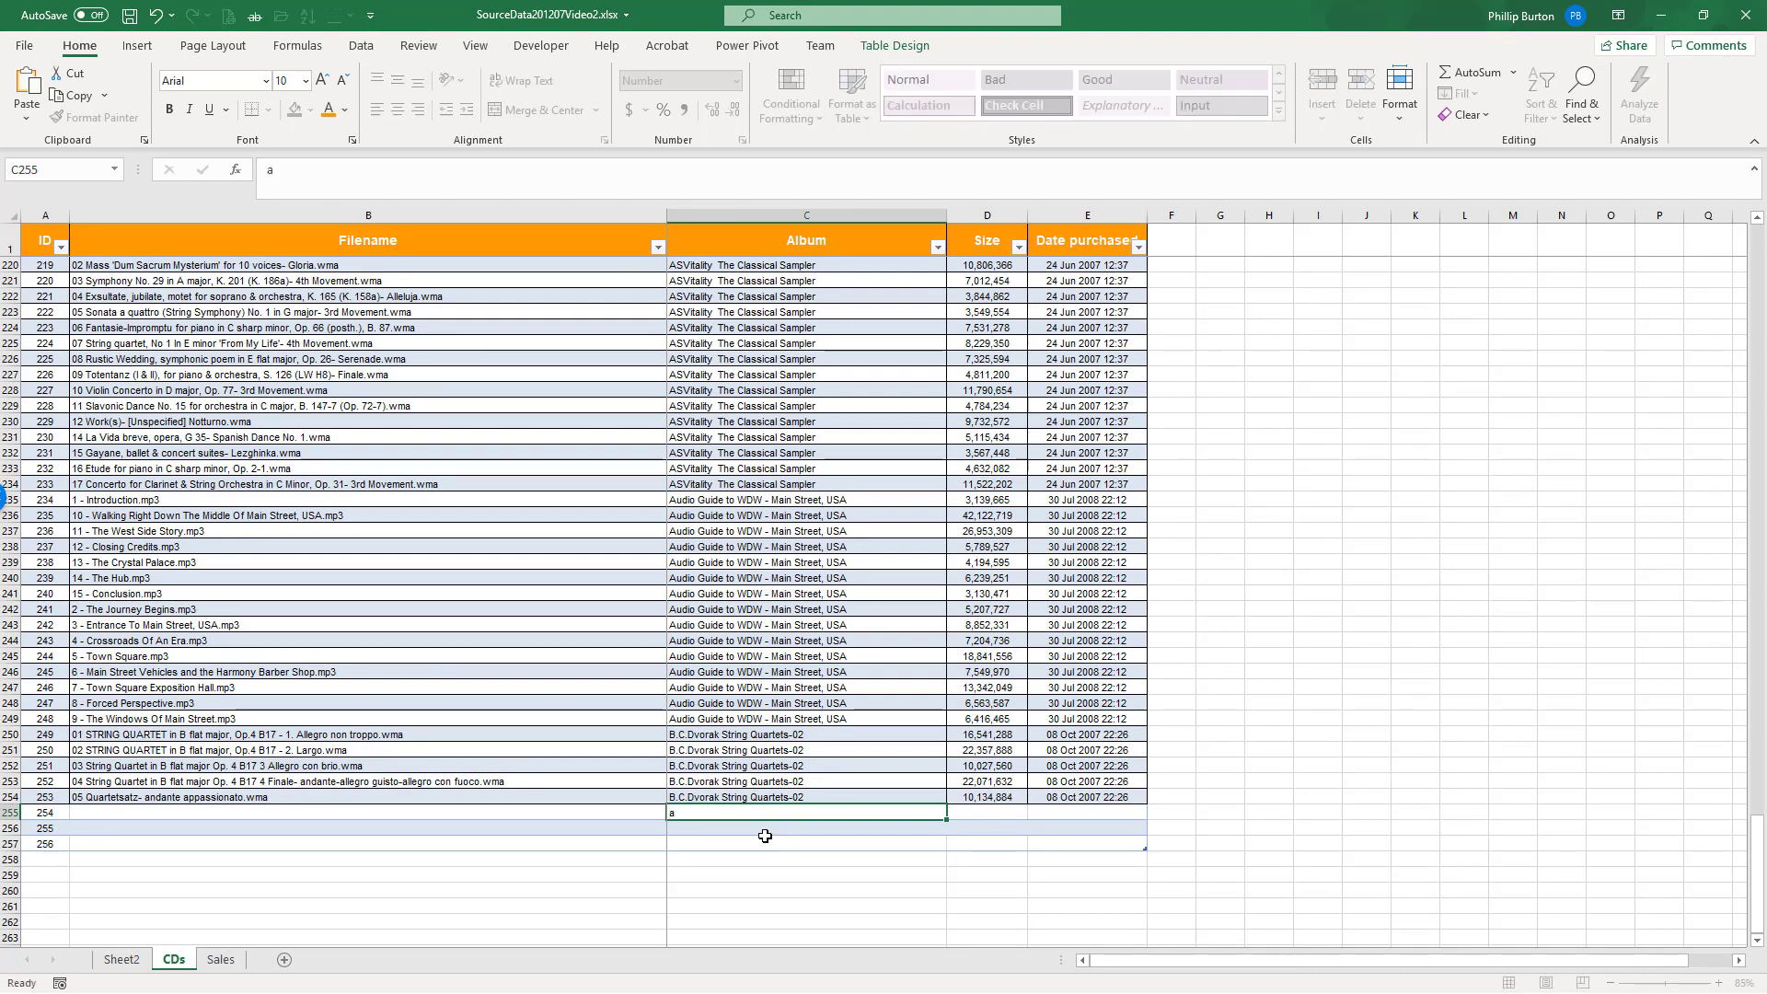
key("Return")
type("B.C.Dvorak String Quartets-02")
key("Return")
type("c")
left_click(764, 832)
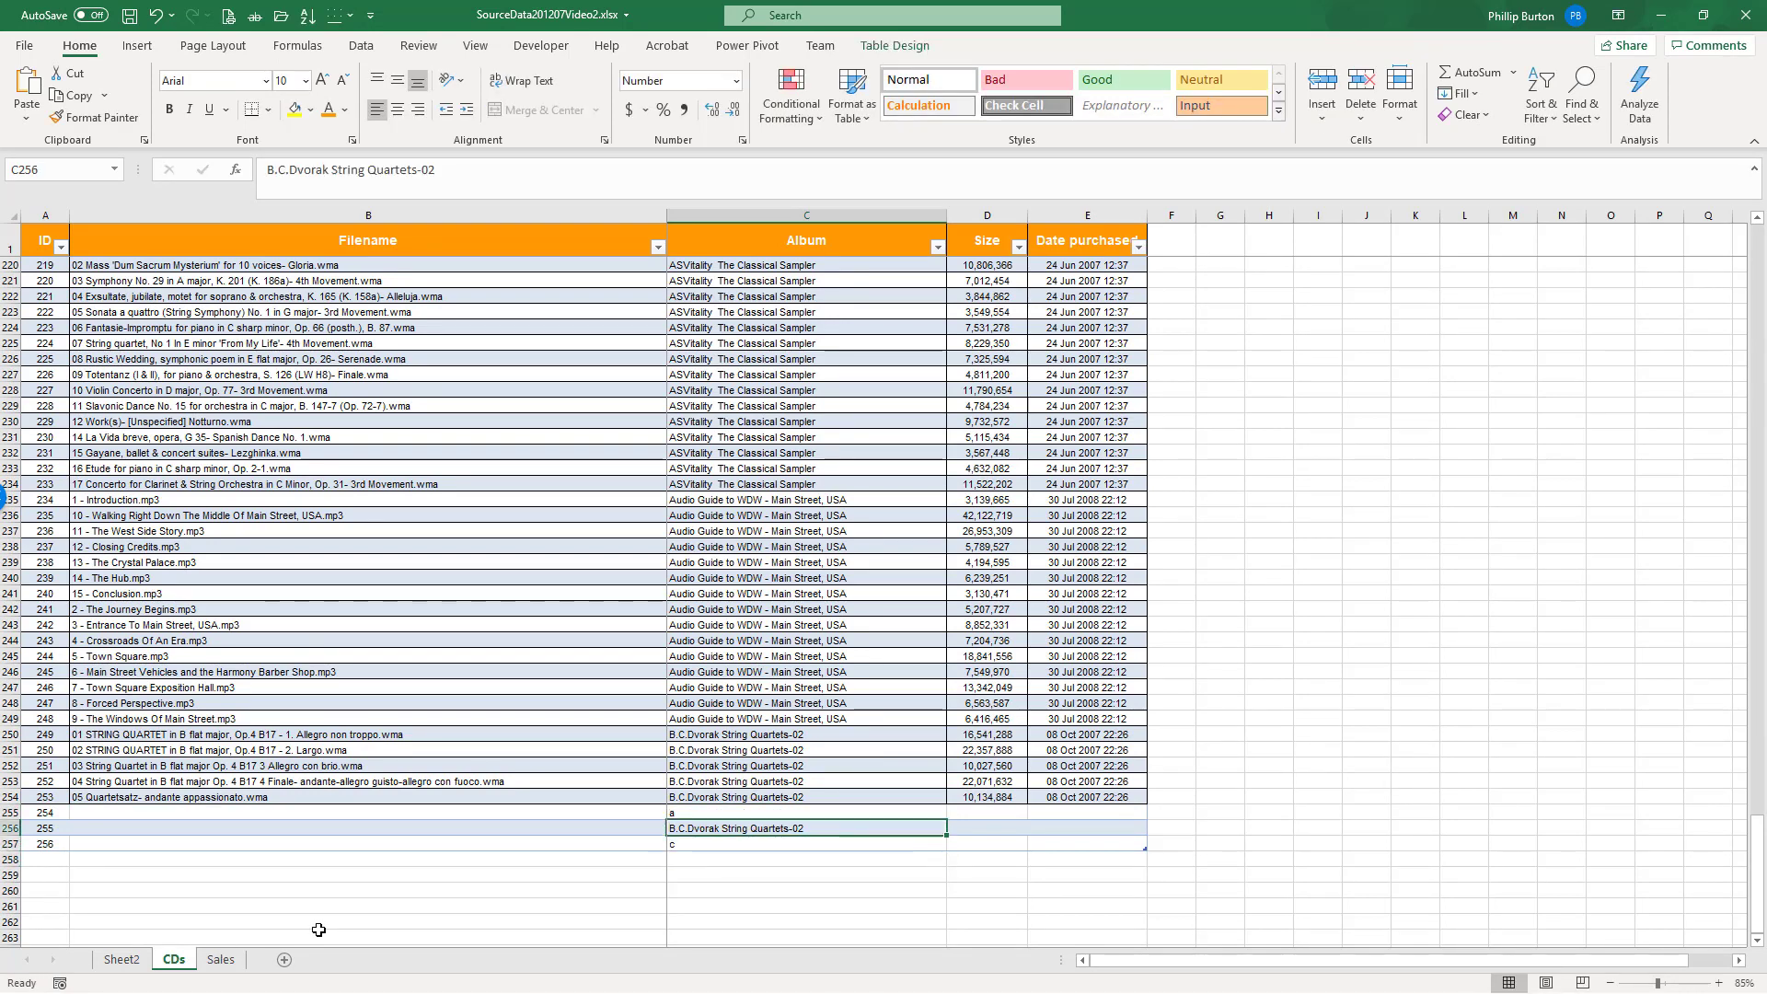
left_click(677, 842)
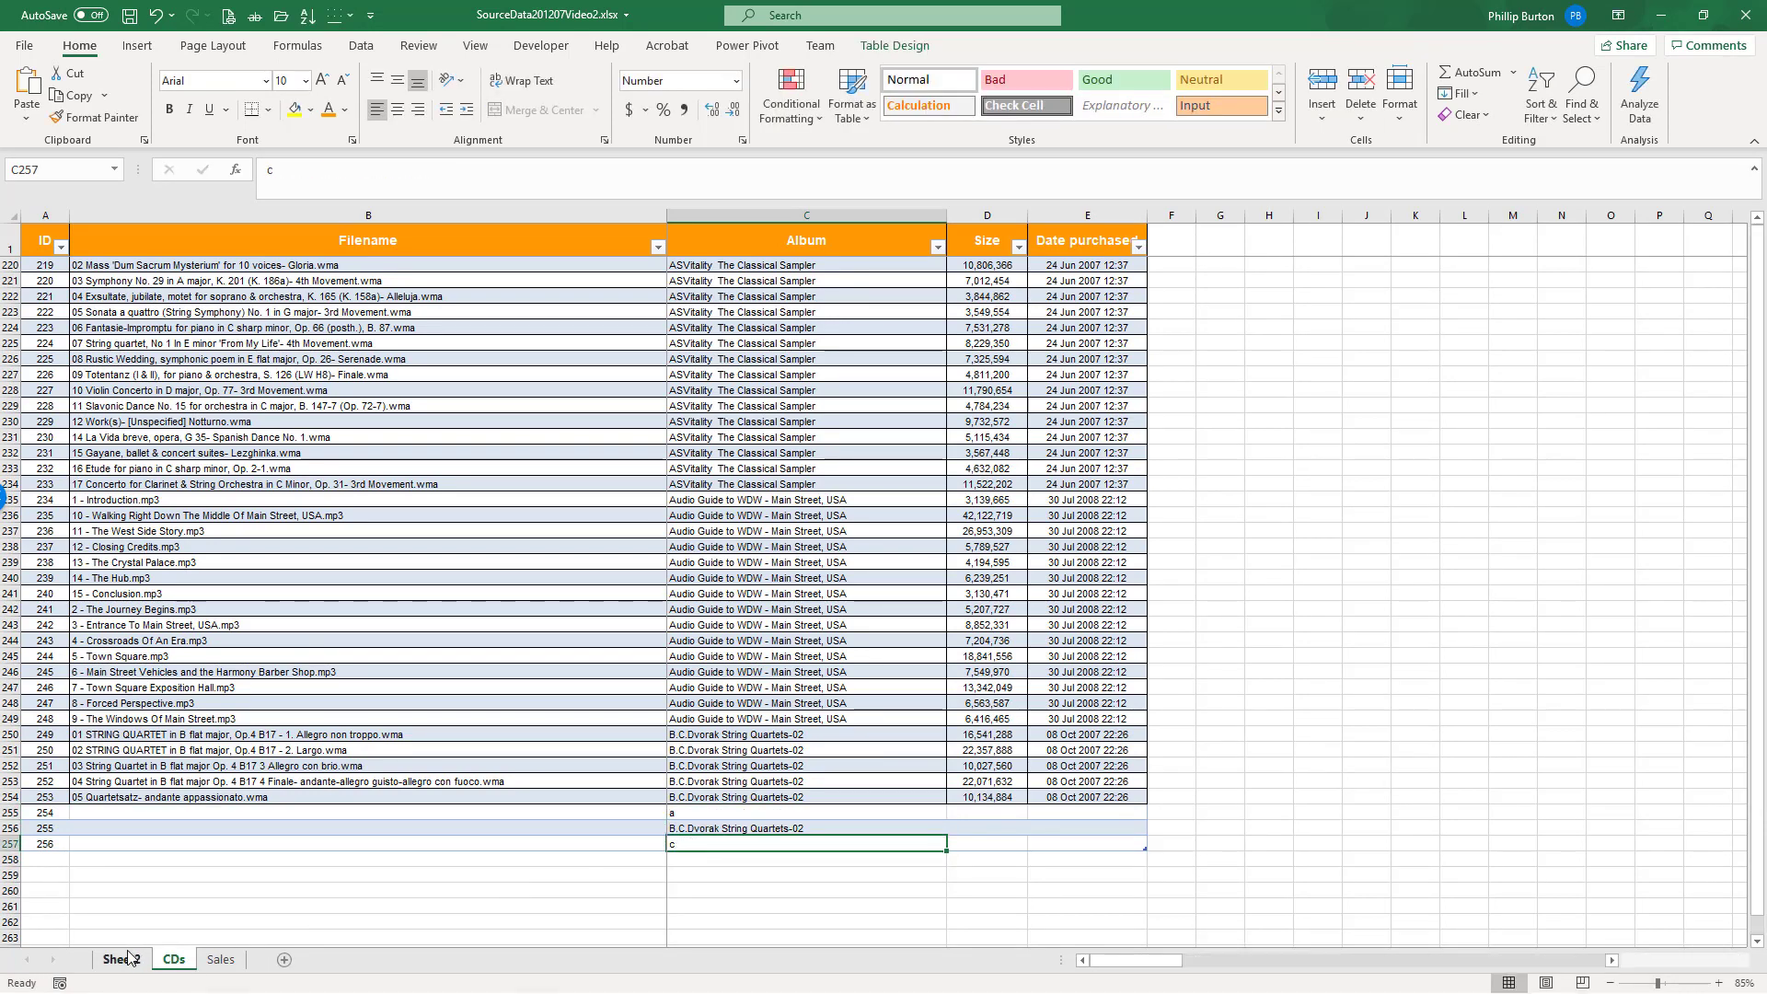
Step: Refresh the PivotTable on Sheet2 to pick up the three new album entries
left_click(127, 957)
right_click(412, 623)
left_click(432, 723)
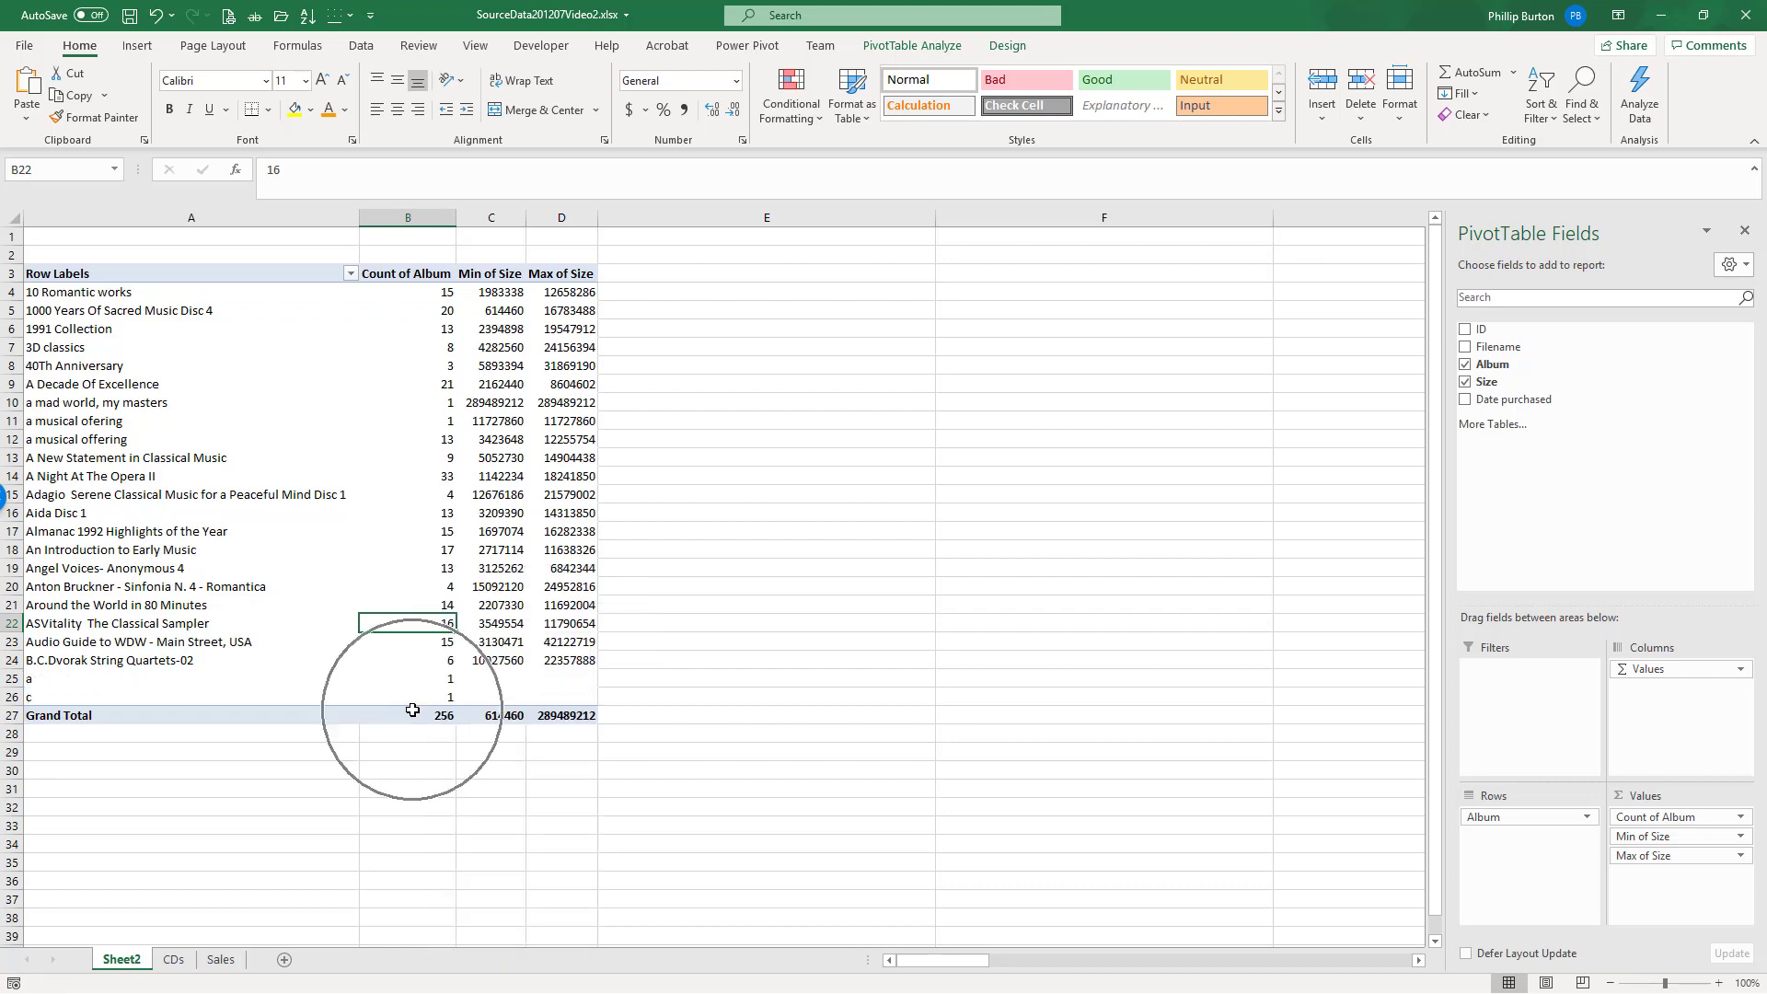
Step: Delete rows 255 to 257 from the CDs sheet and refresh the PivotTable on Sheet2
left_click(172, 959)
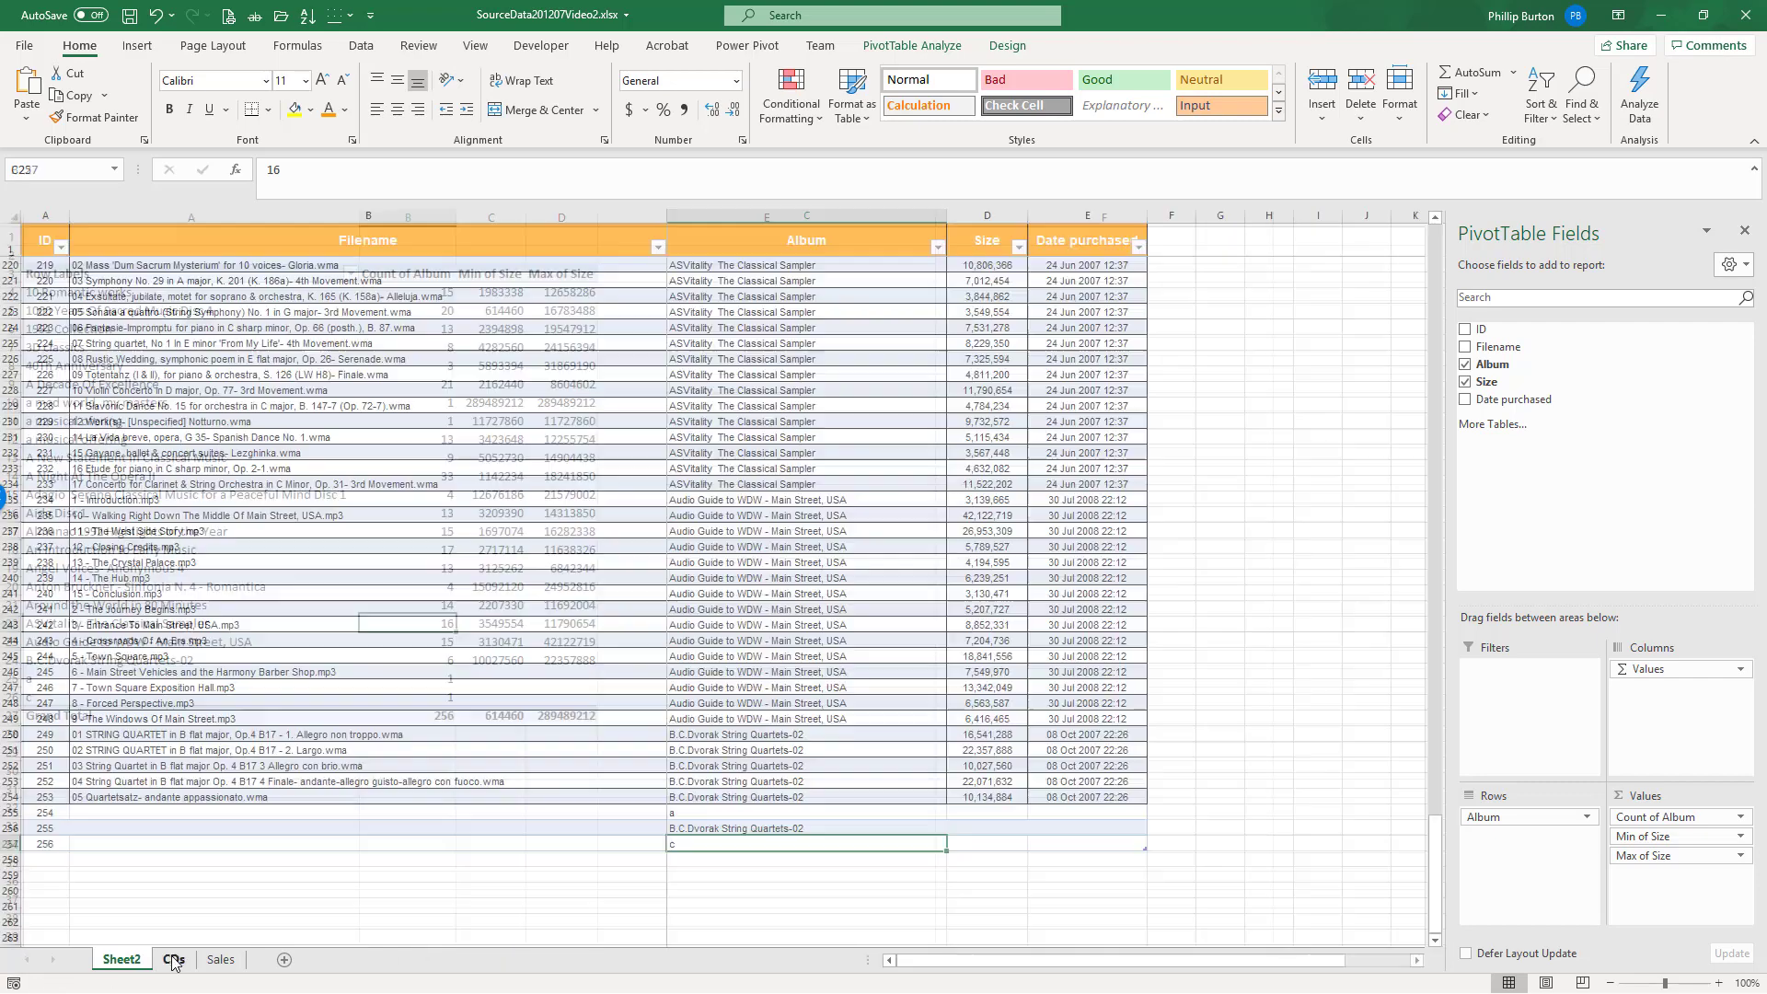
left_click_drag(11, 813, 11, 843)
right_click(126, 833)
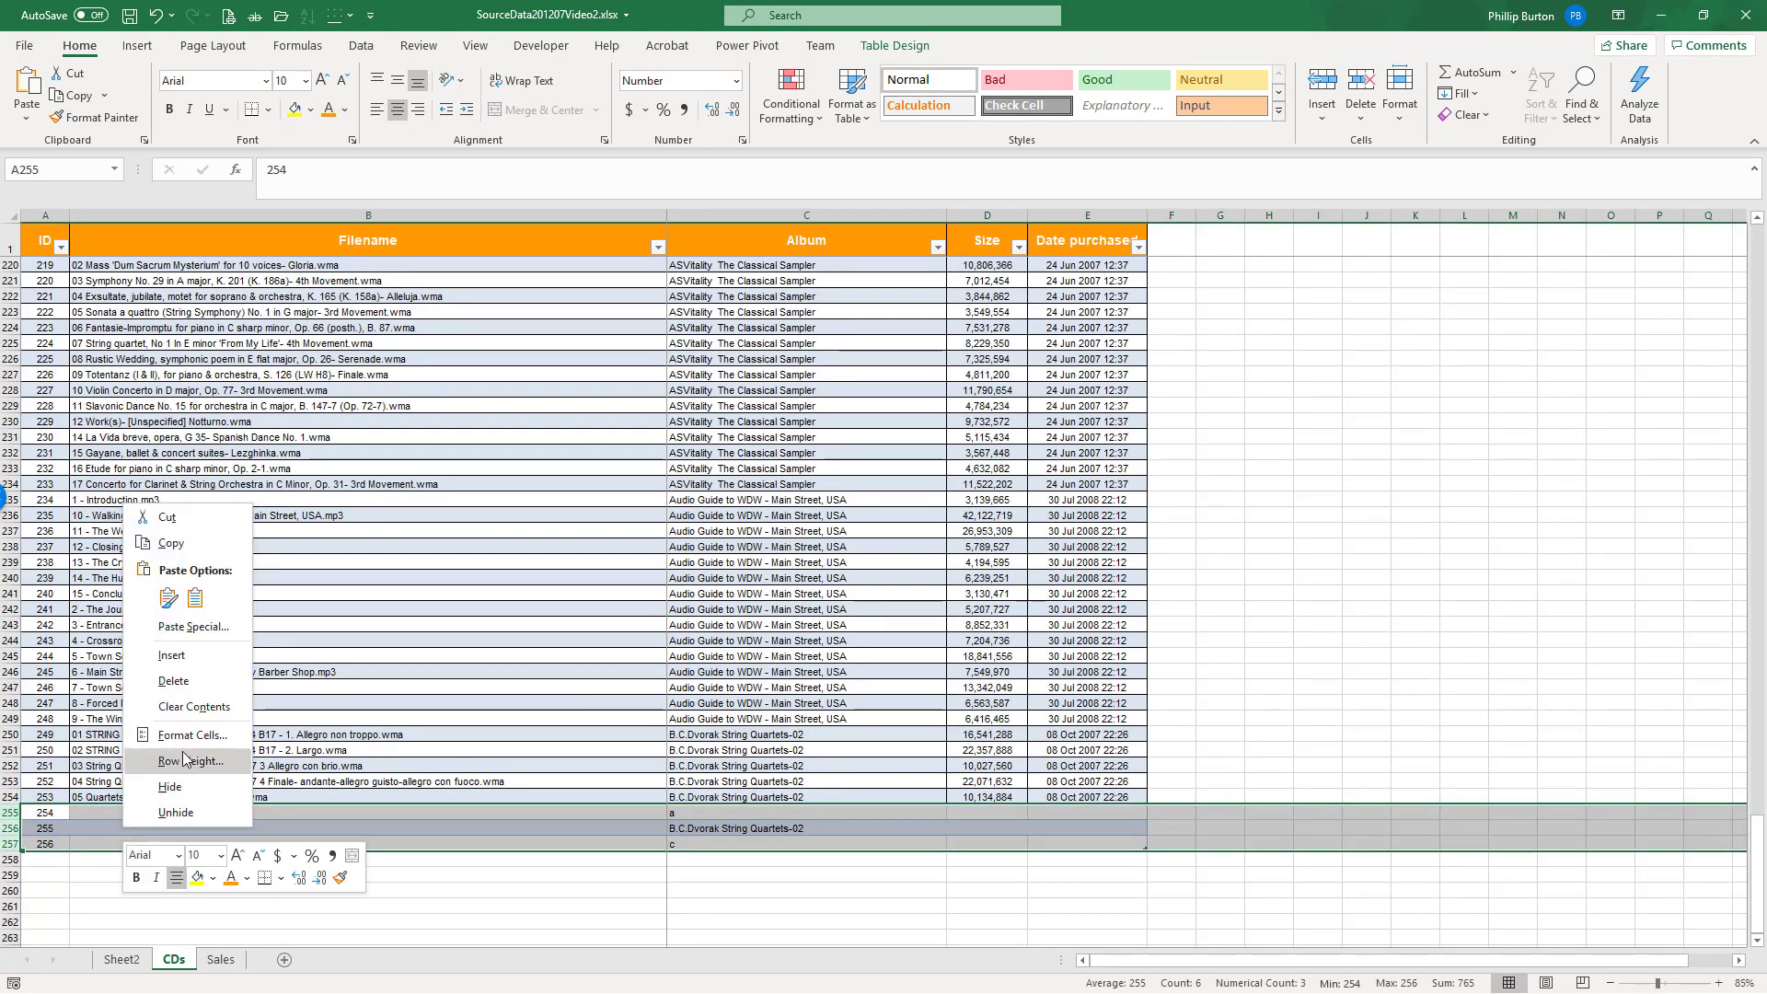
left_click(173, 681)
left_click(121, 959)
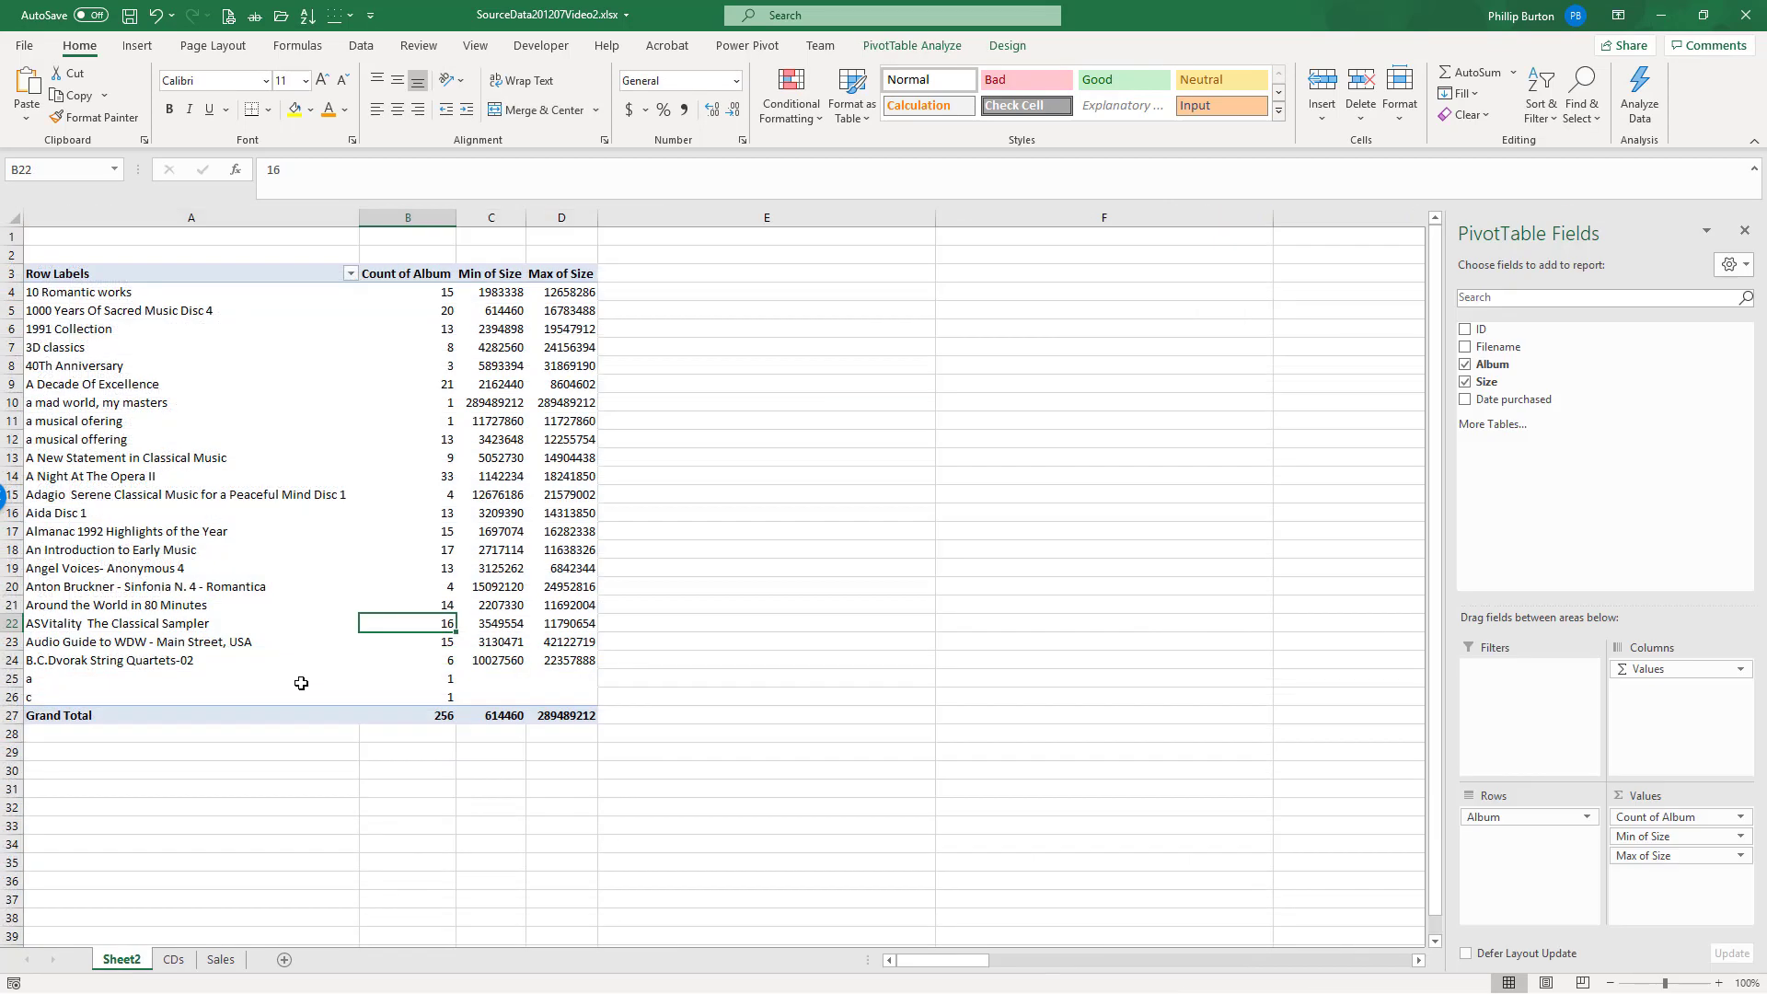
right_click(301, 662)
left_click(393, 351)
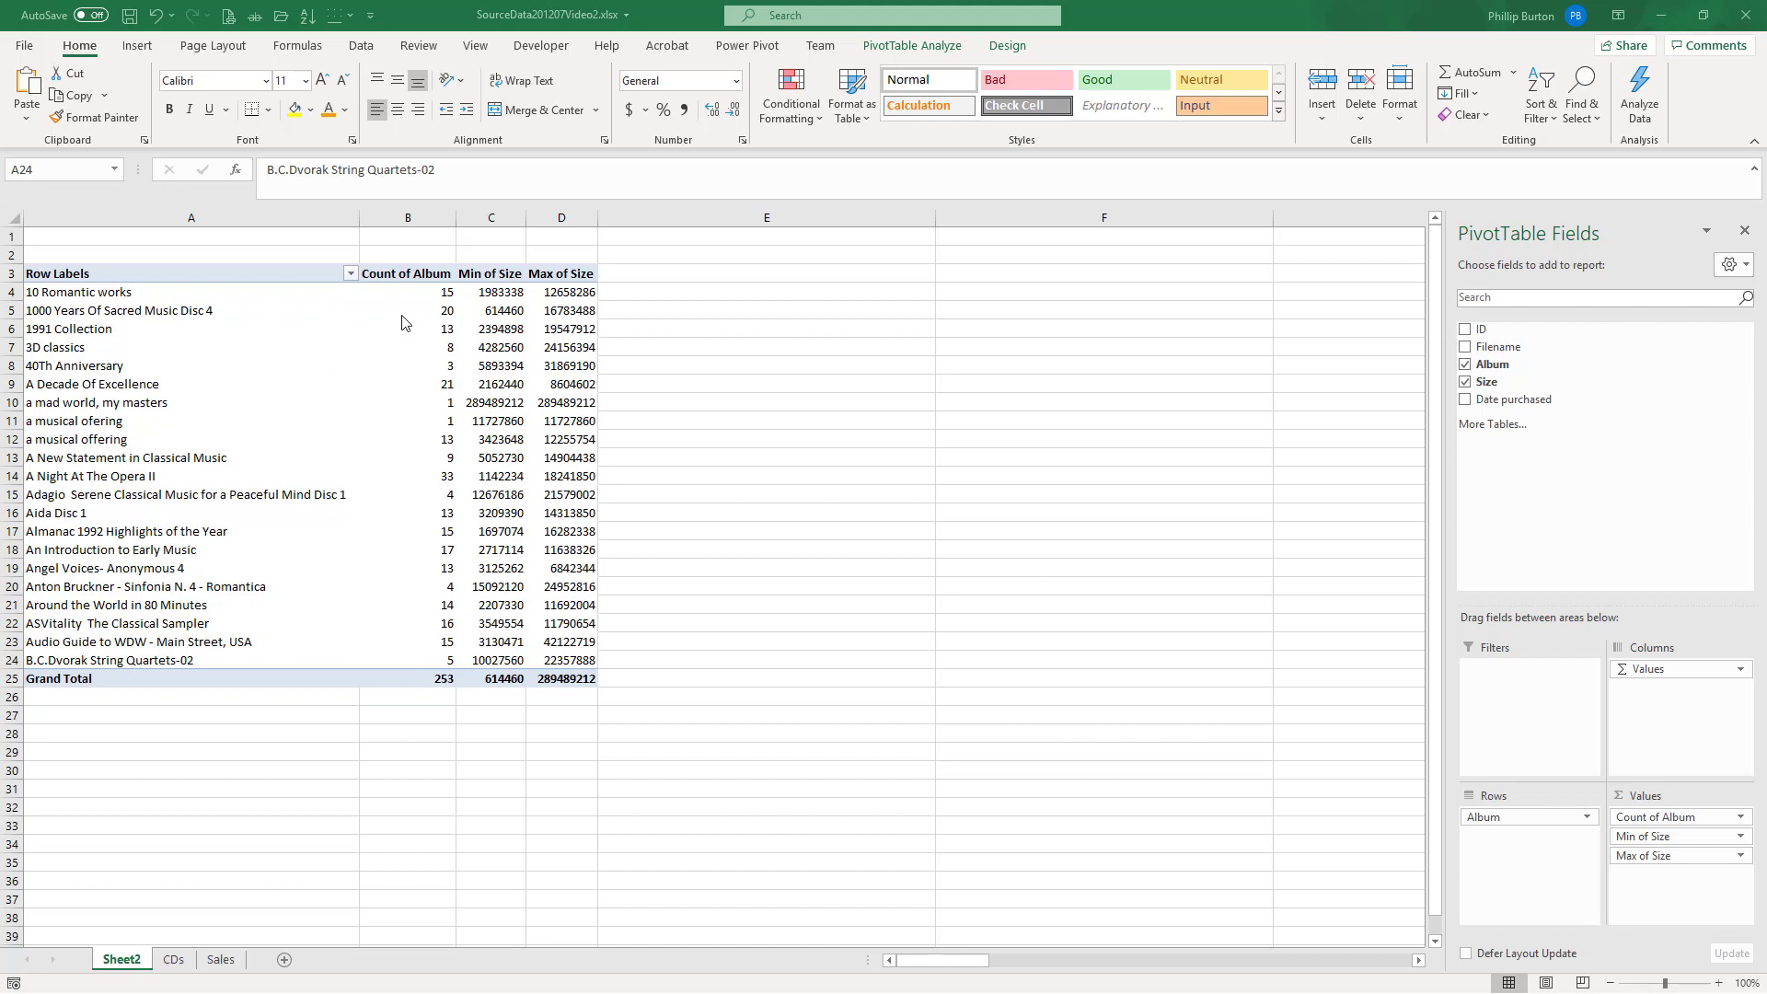
Step: Remove Min of Size and Max of Size from the PivotTable, keeping Count of Album as its only value
left_click_drag(414, 287, 434, 685)
left_click(434, 682)
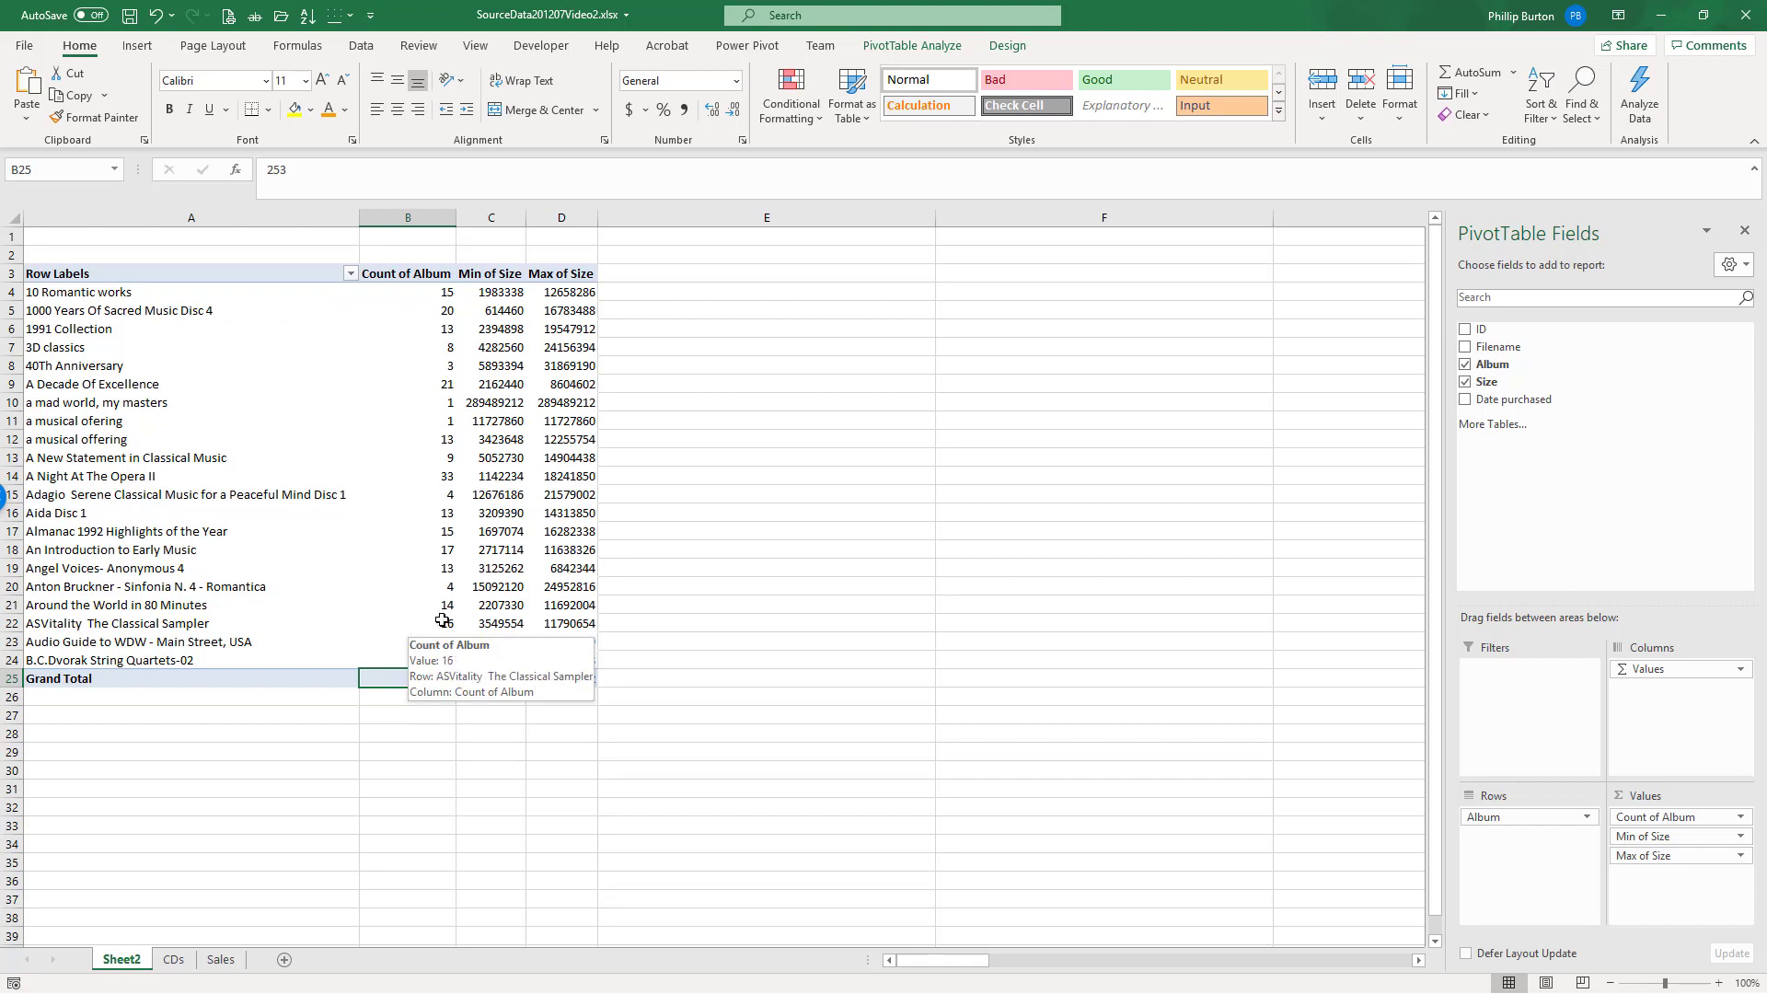
left_click_drag(1636, 836, 1184, 823)
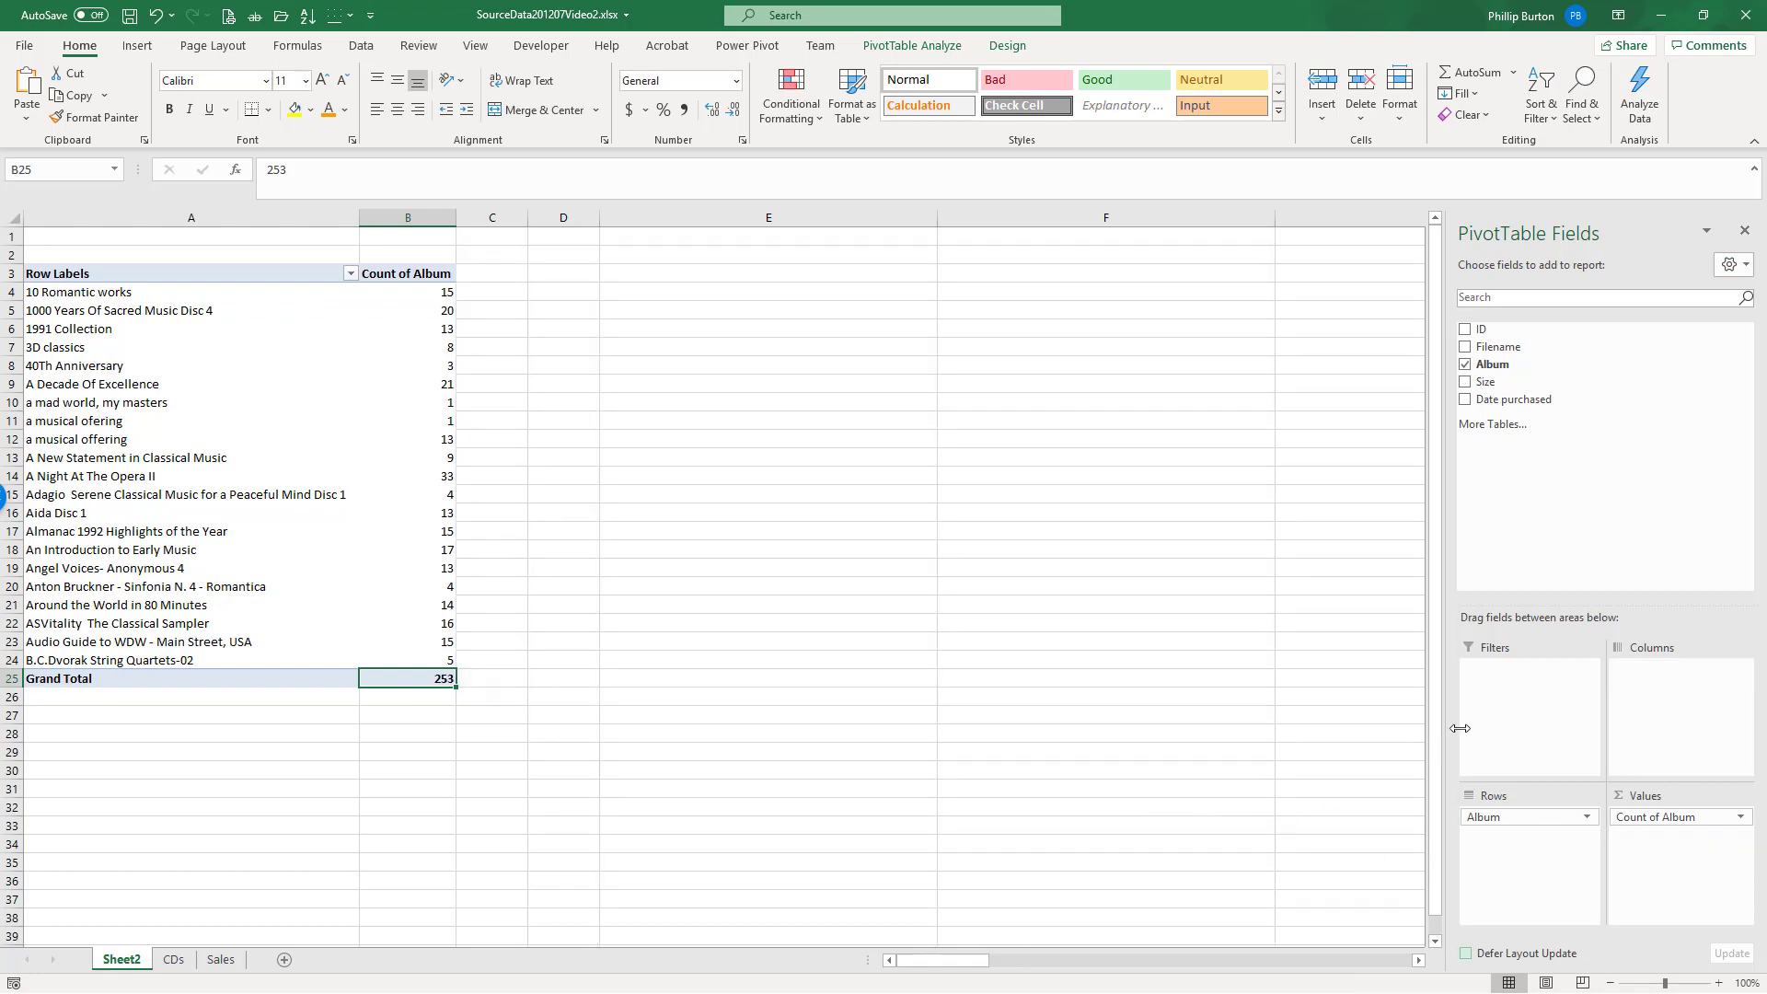
Step: Add Size to the PivotTable values as a sum and remove it again
left_click_drag(1485, 381, 1694, 856)
left_click(1716, 836)
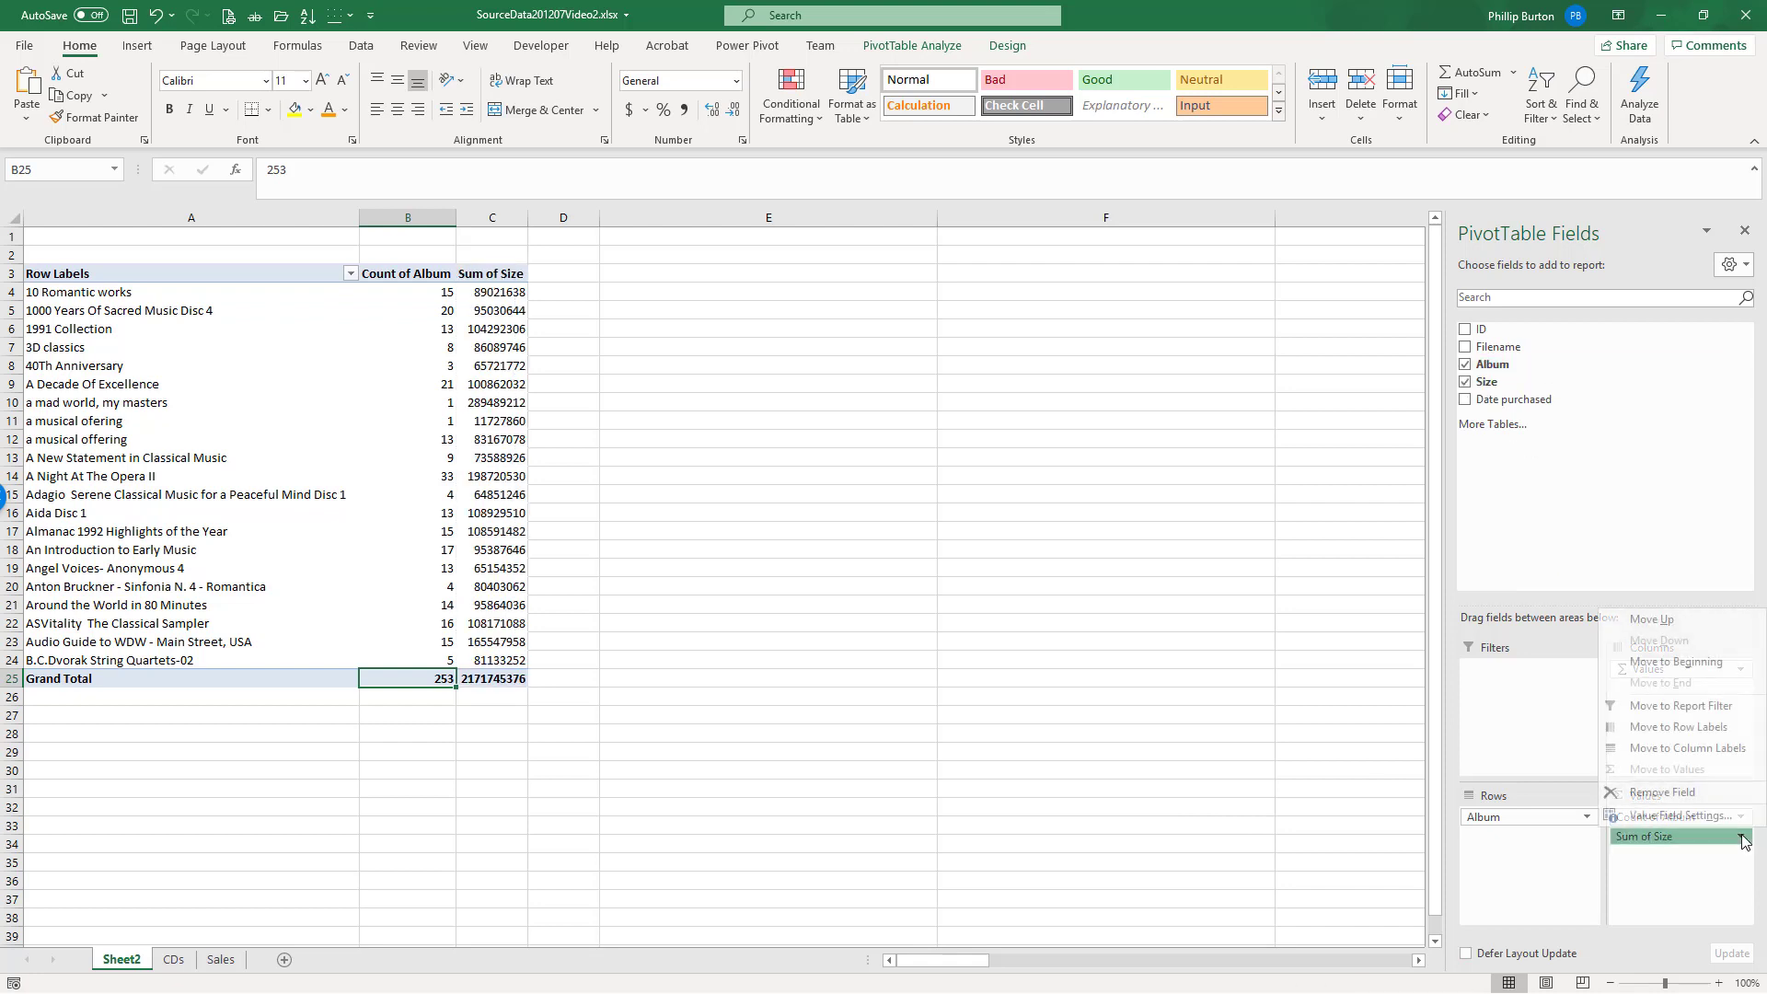
left_click(1695, 793)
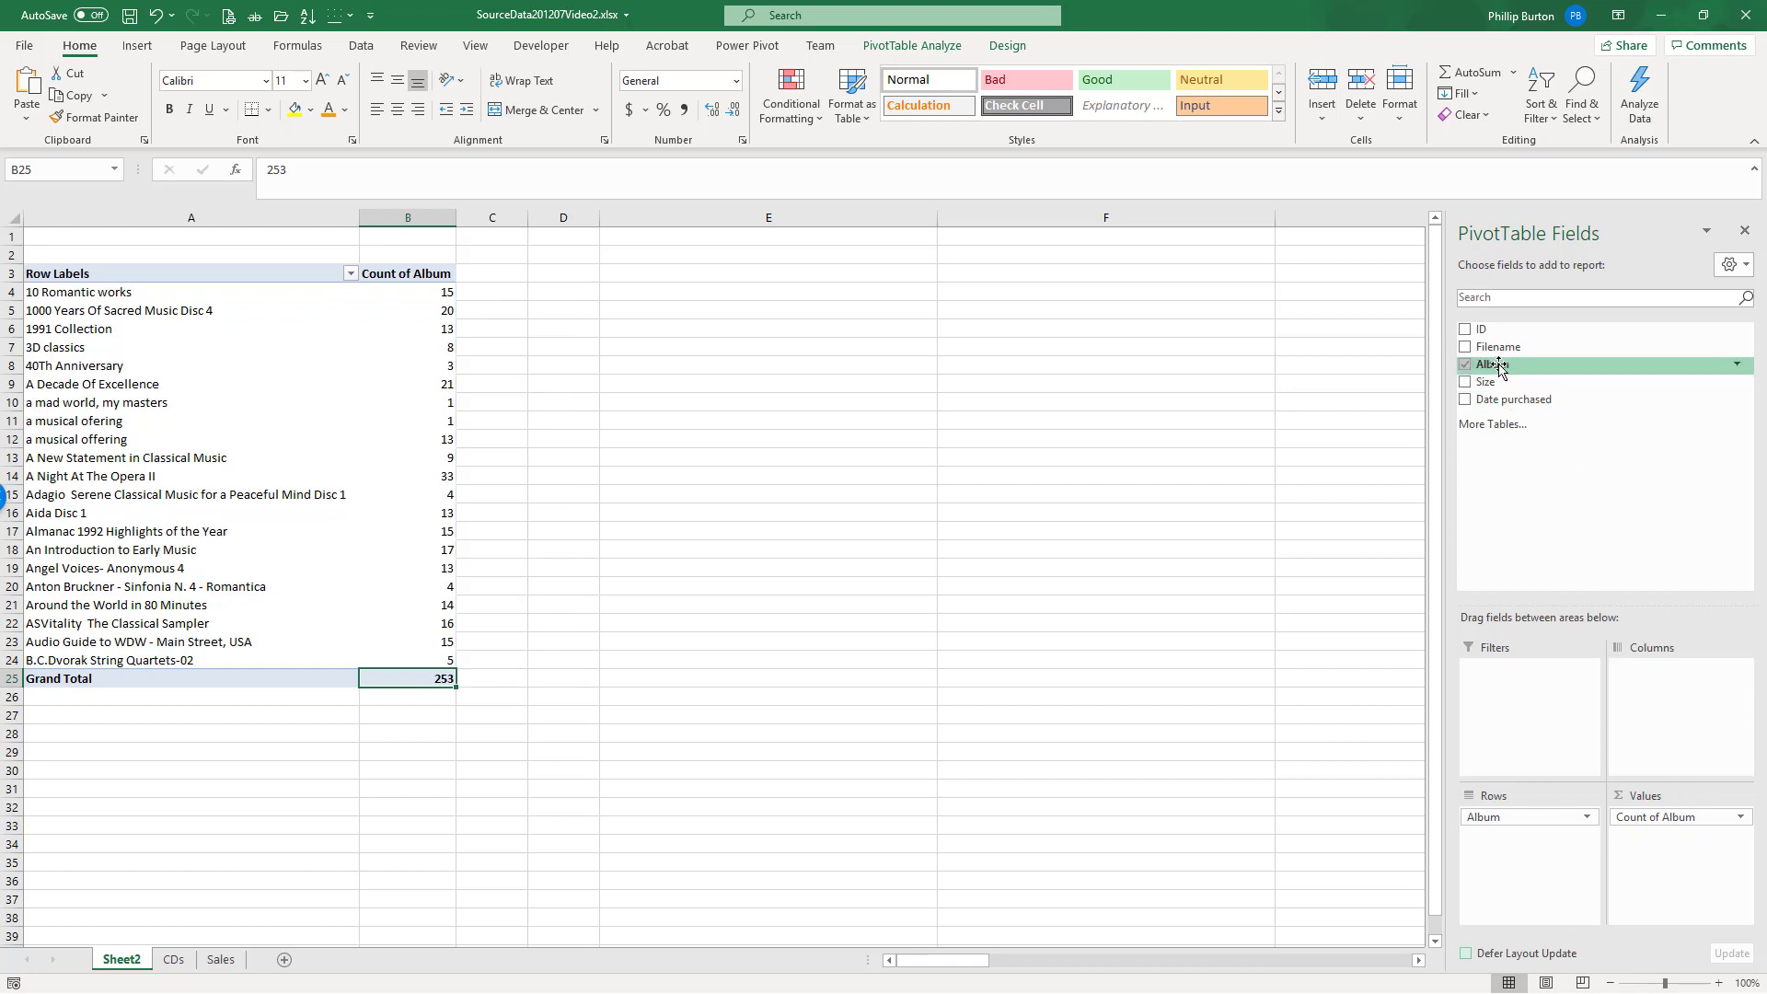
Step: Add Album to the PivotTable values a second time, shown as % of Grand Total with the custom name "% of Total"
left_click_drag(1498, 367, 1663, 851)
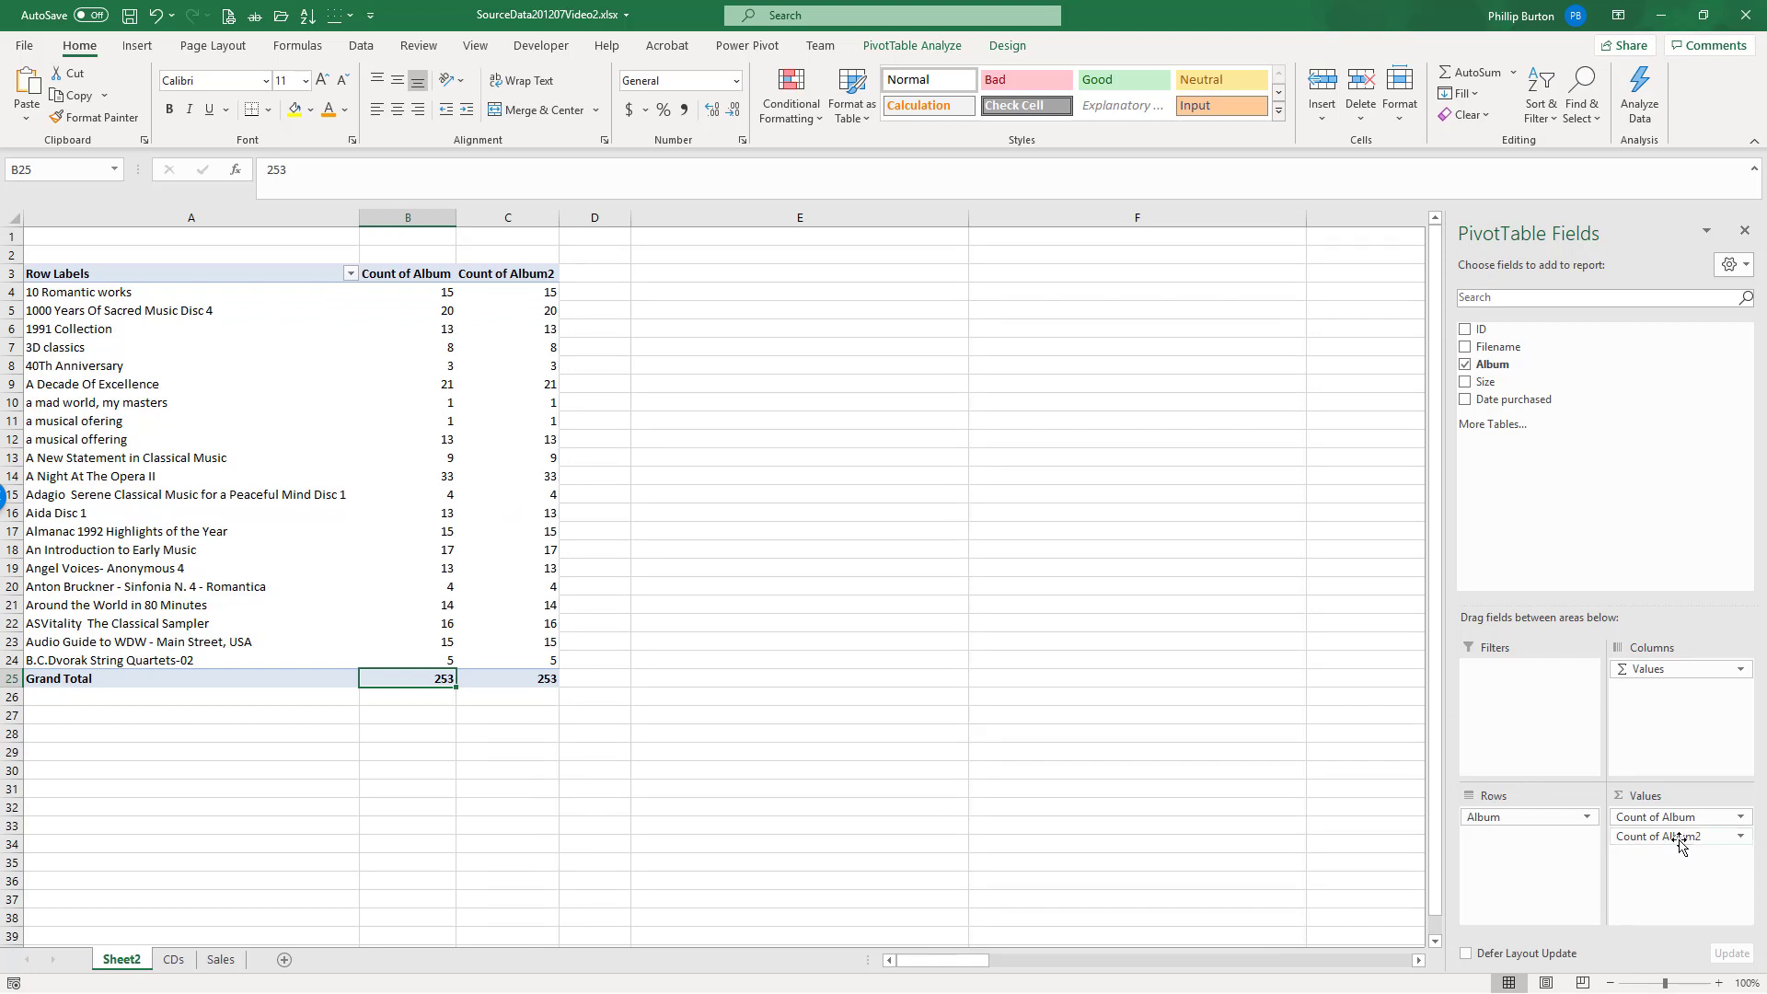
left_click(1680, 840)
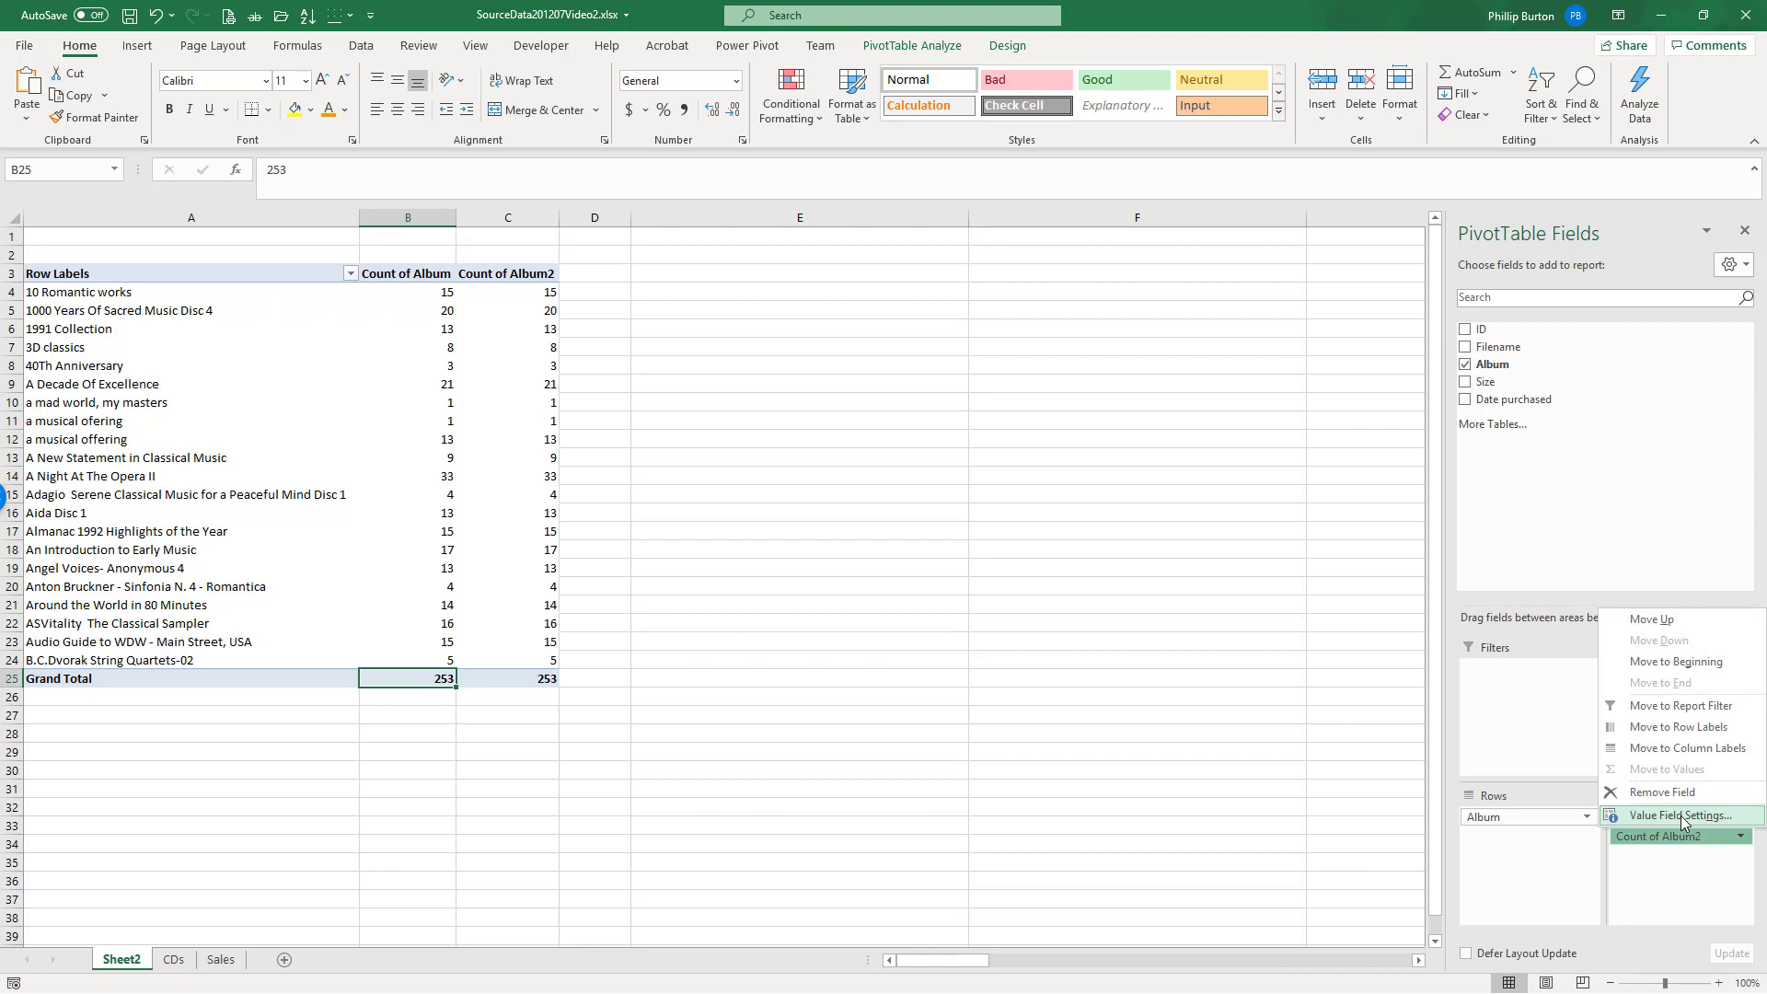
left_click(1681, 817)
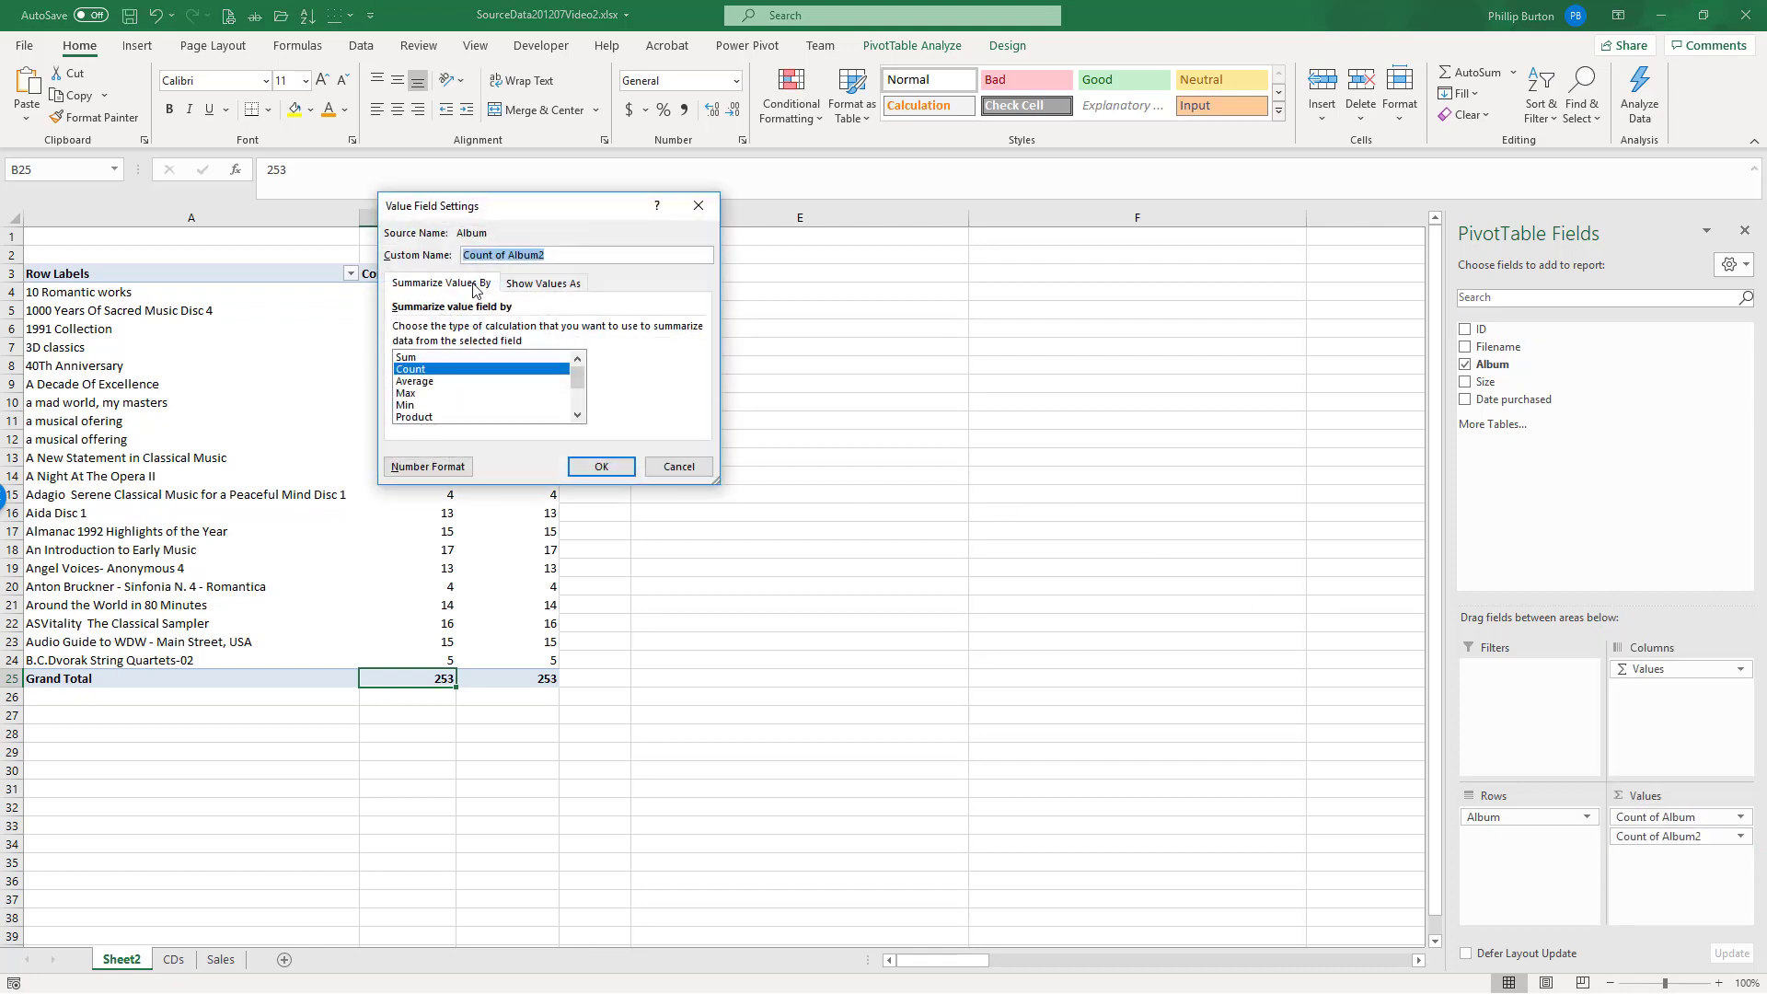
left_click(522, 285)
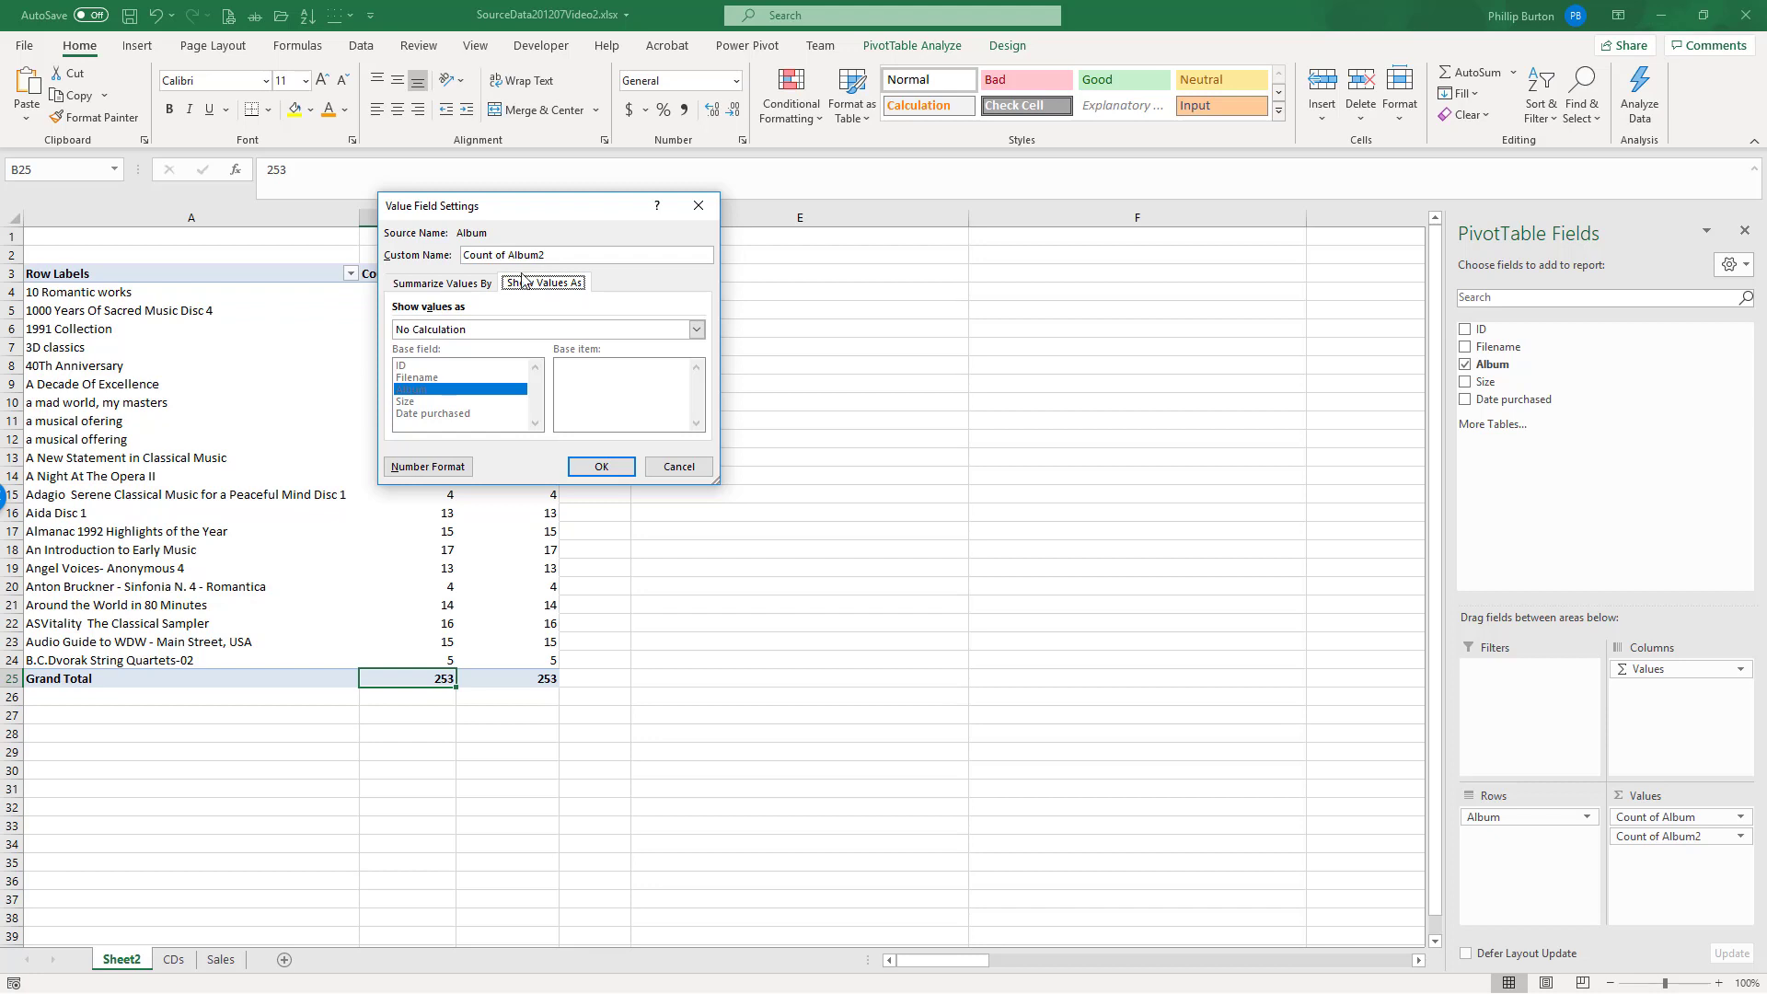
left_click(622, 335)
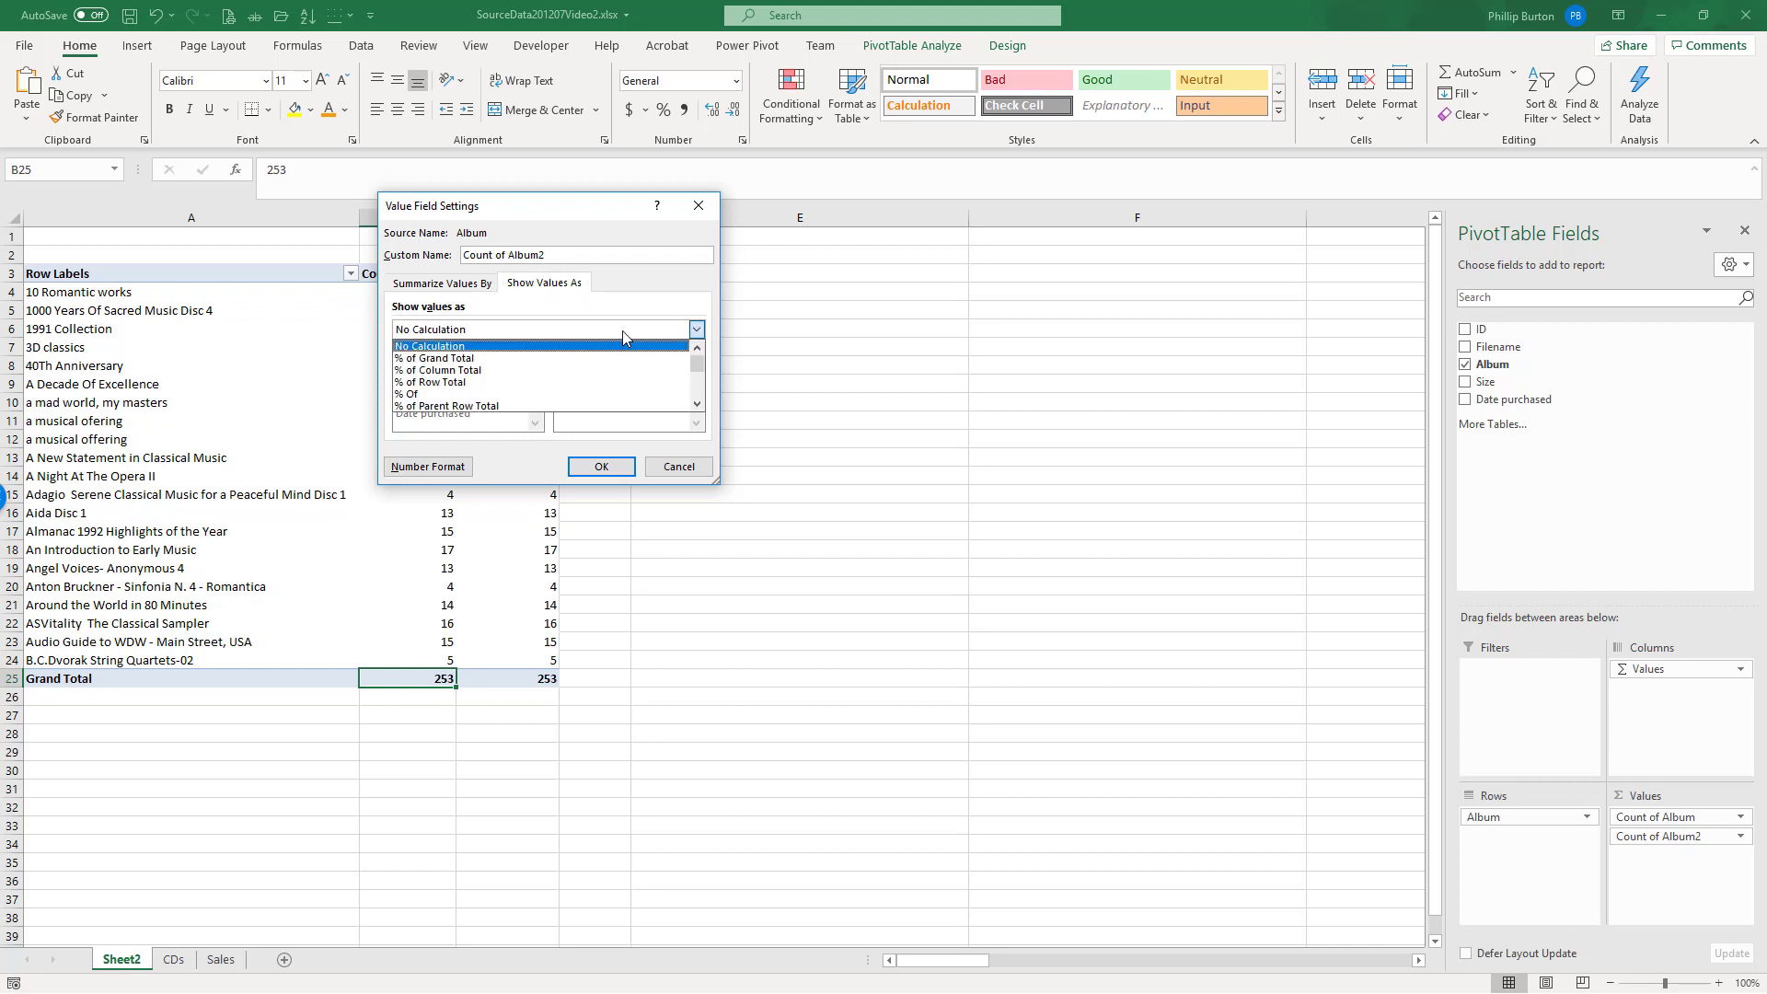
left_click(522, 366)
left_click_drag(545, 256, 463, 256)
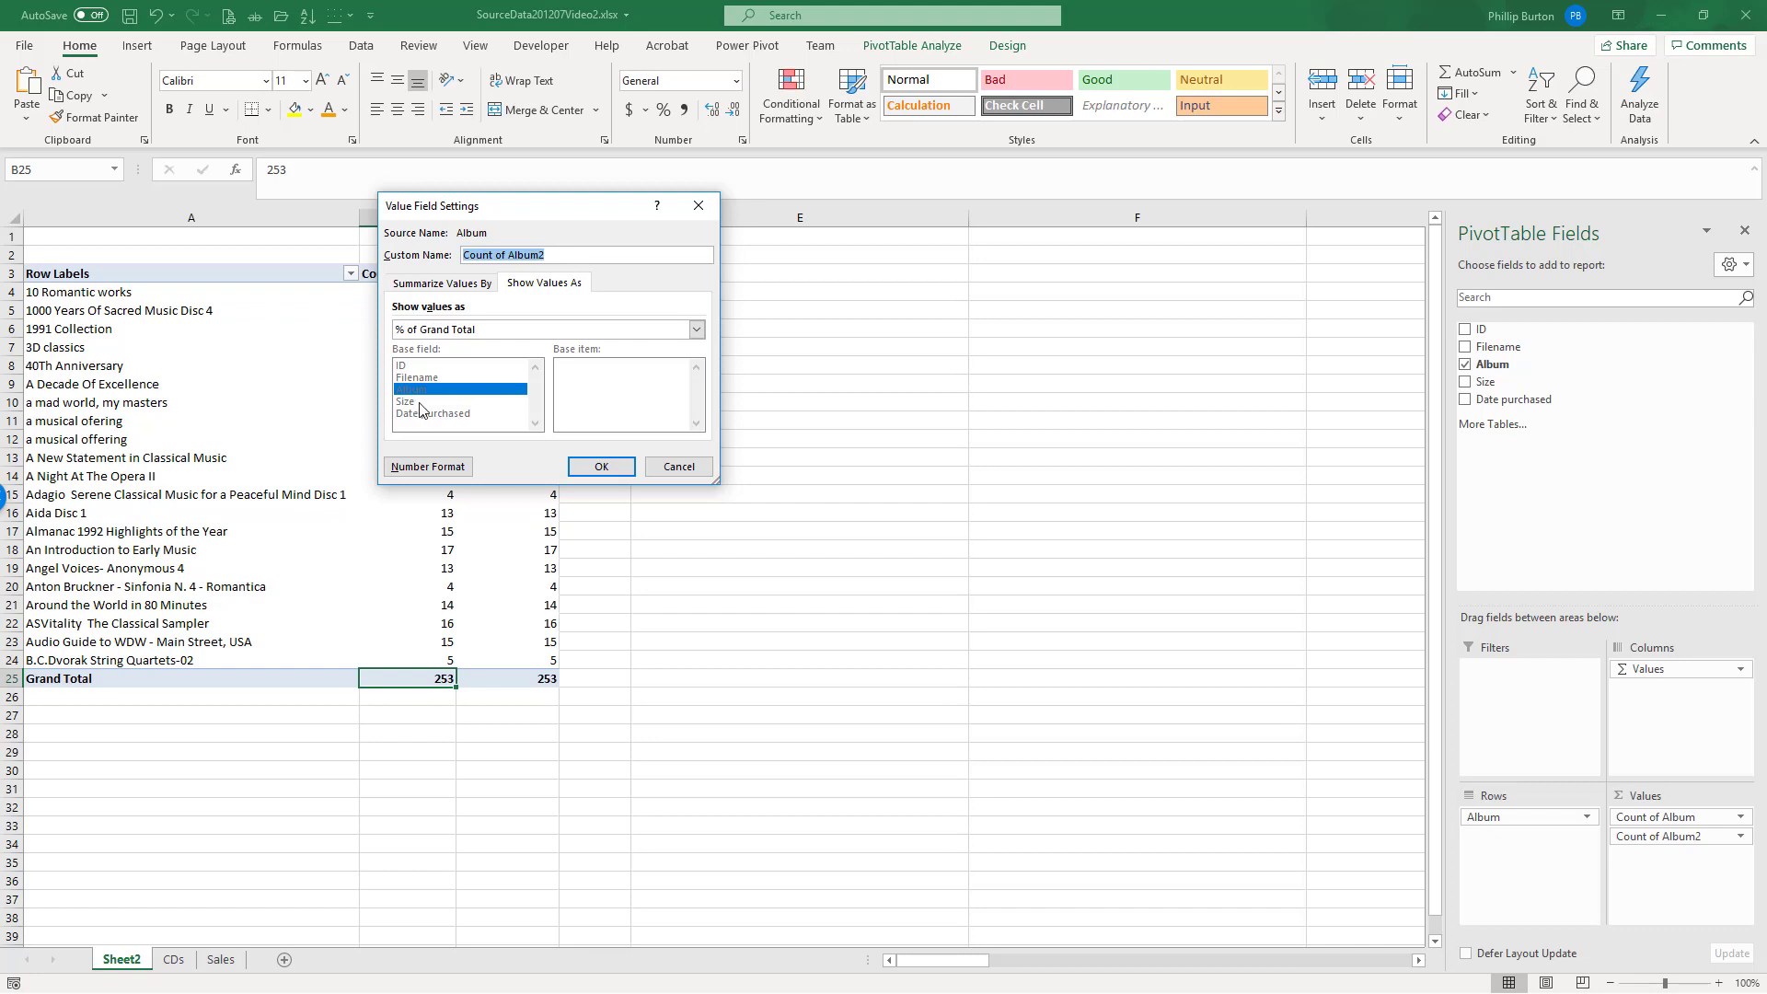
type("% of Total")
left_click(600, 465)
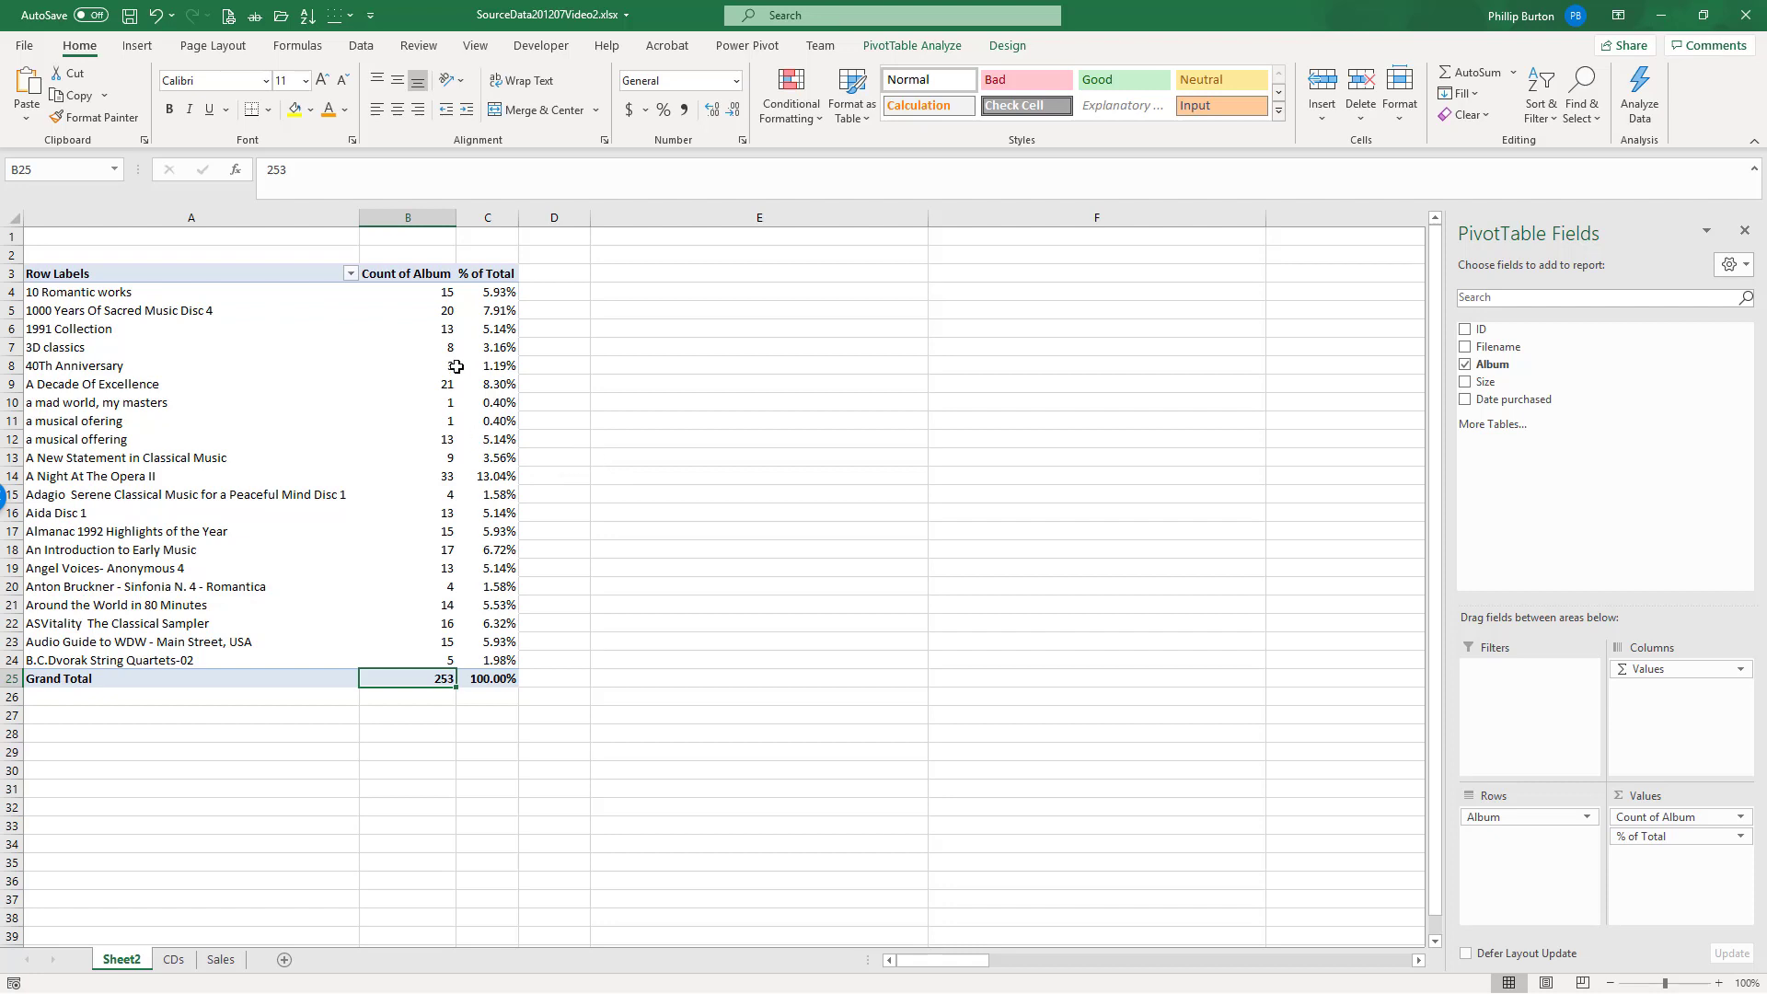
Step: Compare the 10 Romantic works percentage with its count and the grand total, and browse the other Show Values As calculations for % of Total
left_click(488, 294)
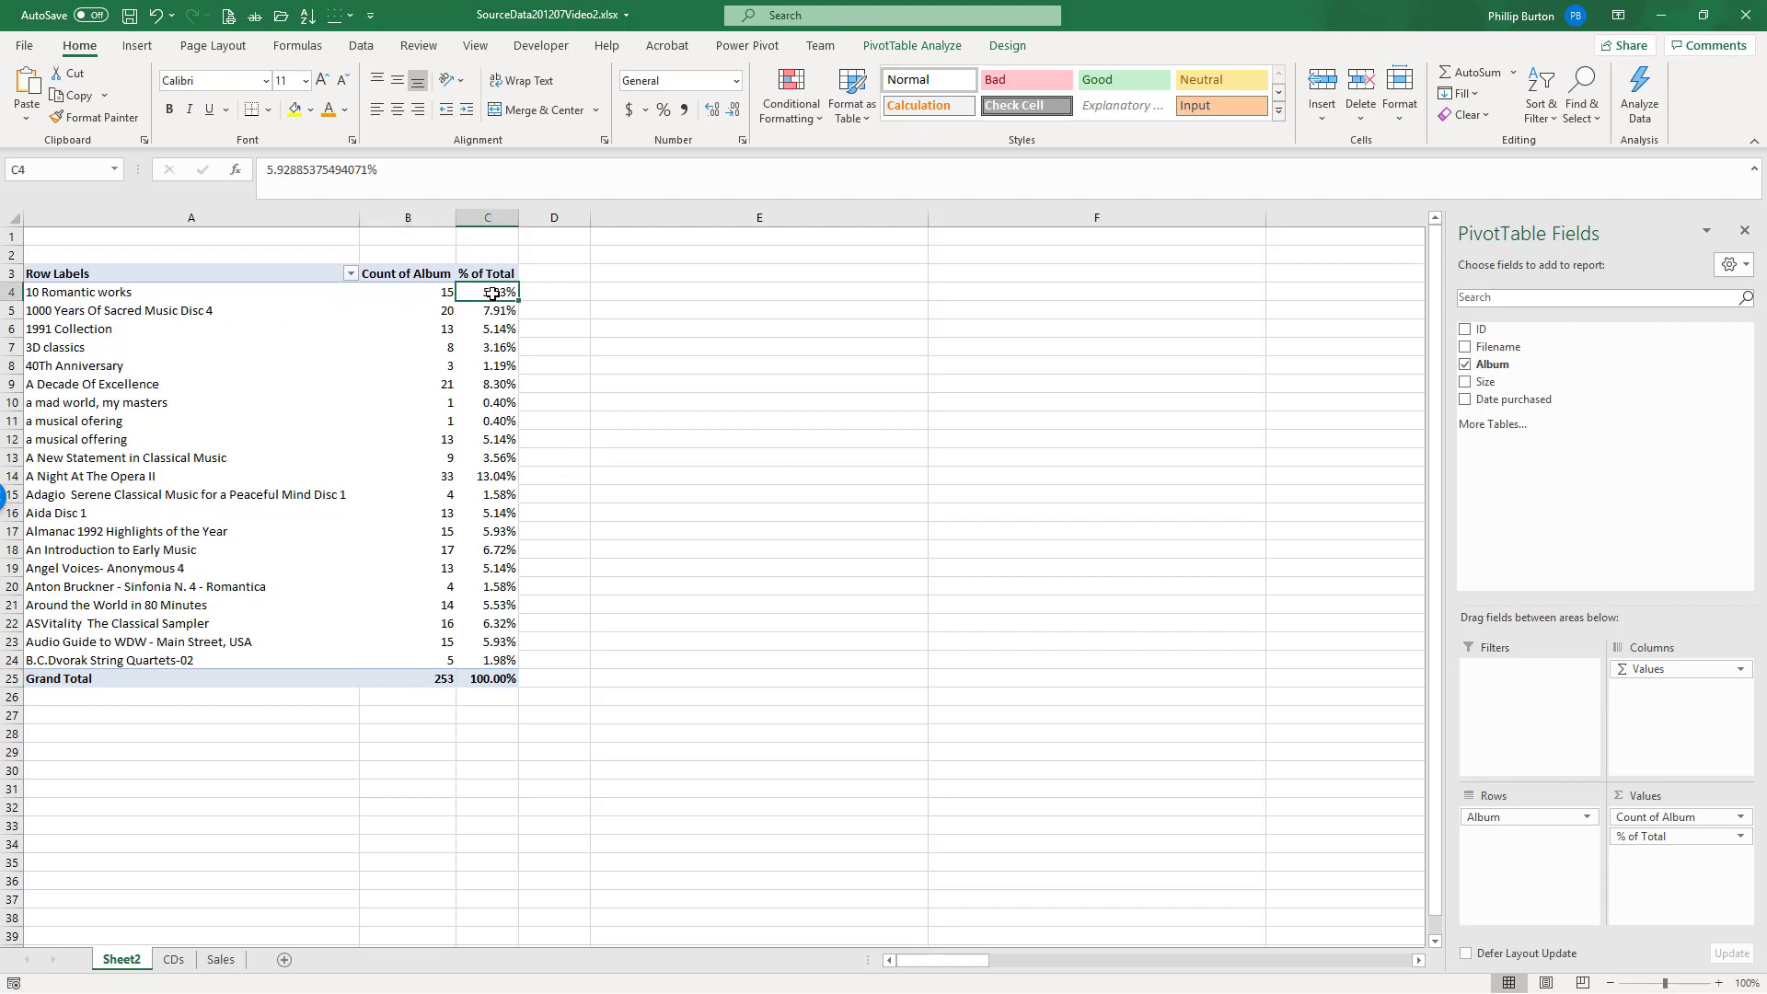
left_click(421, 292)
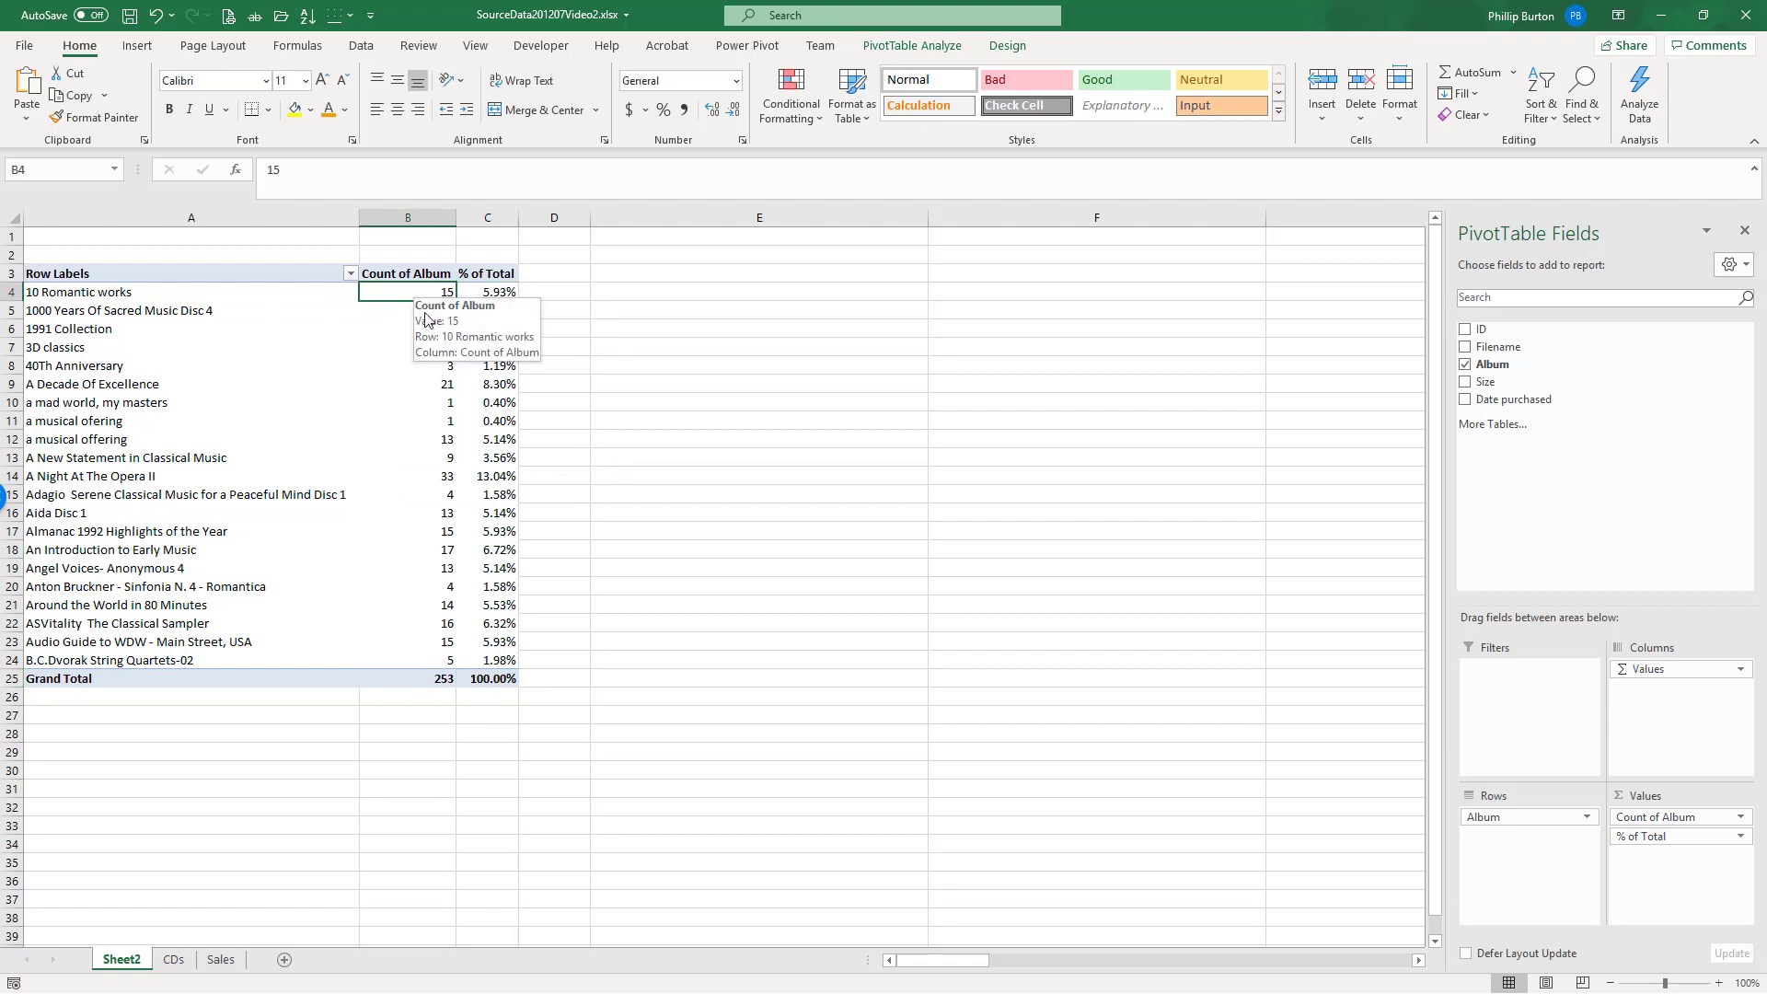
left_click(422, 679)
mouse_move(422, 679)
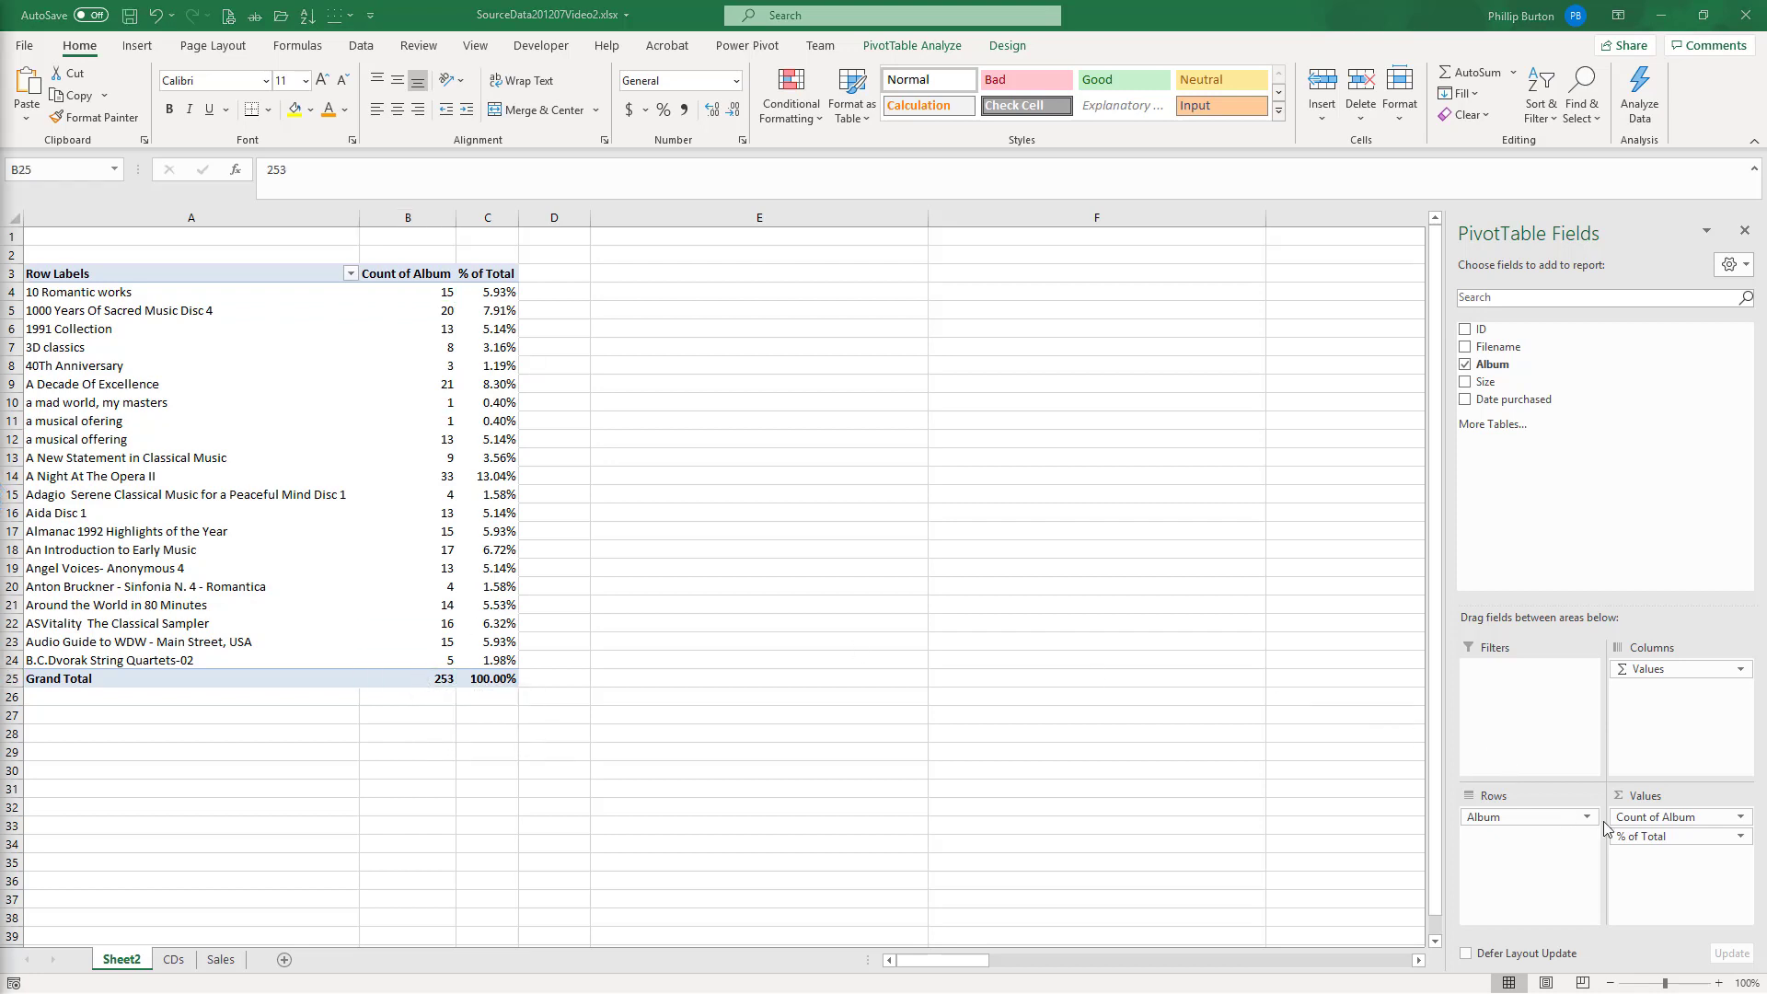
left_click(1657, 835)
left_click(1666, 815)
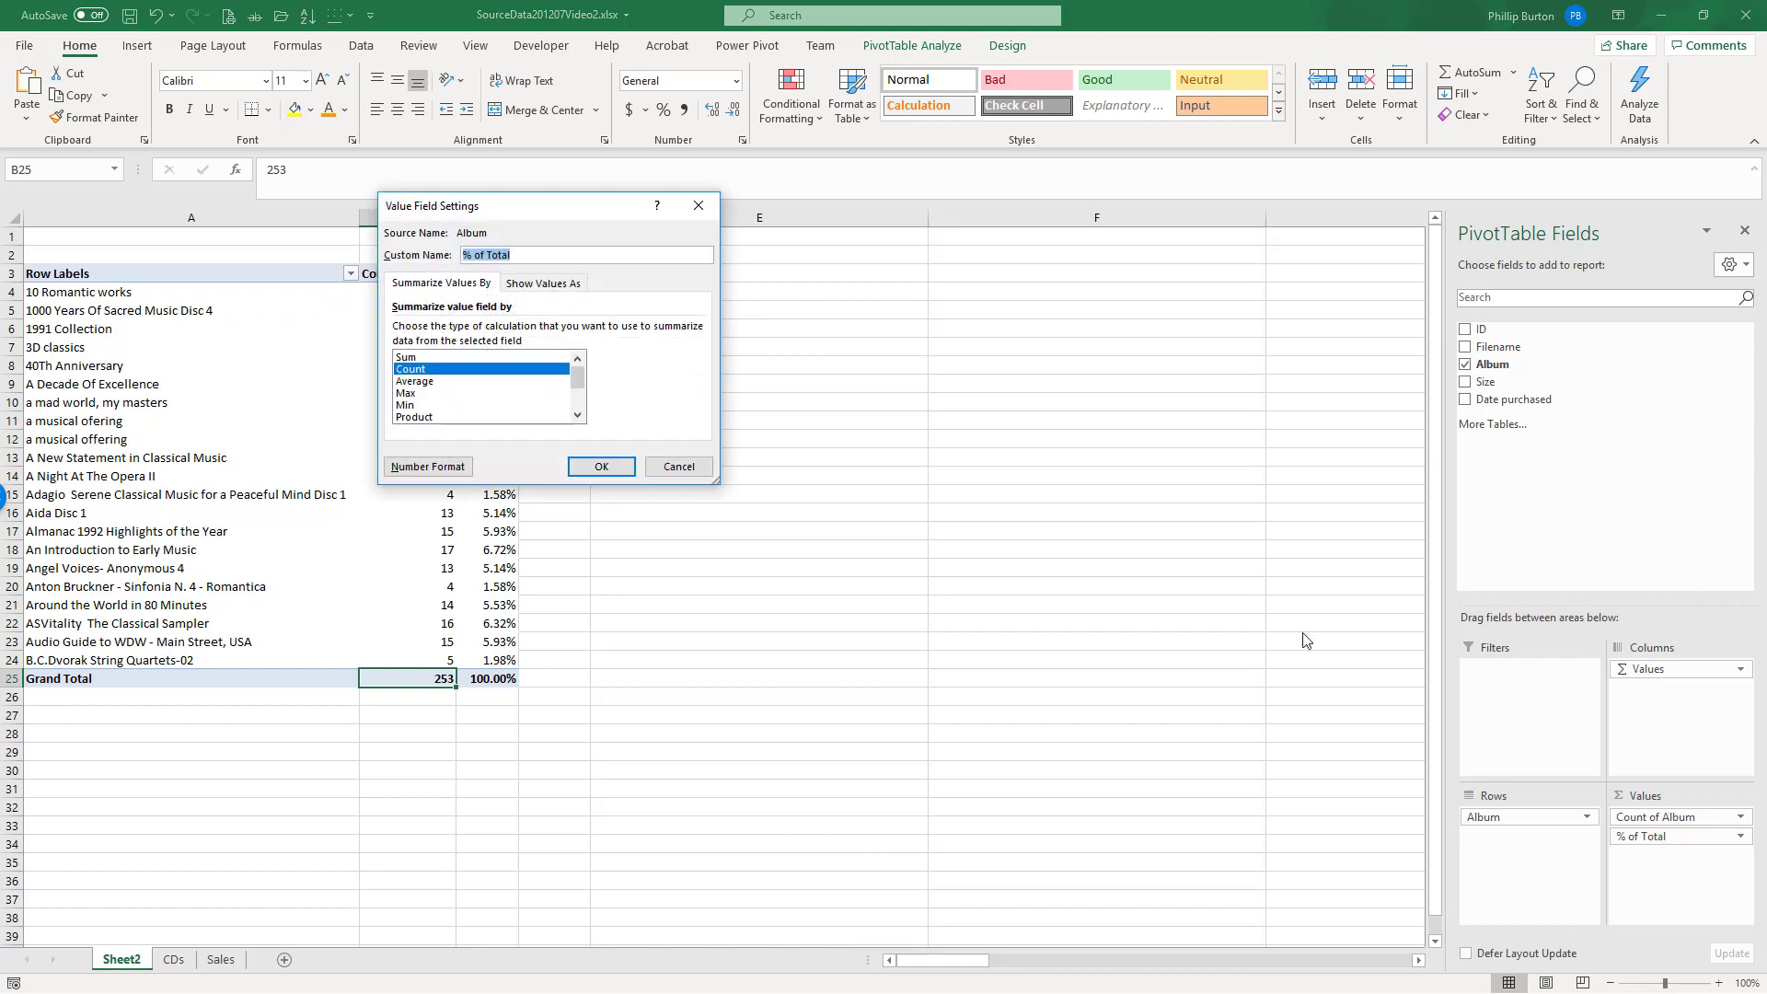
left_click(545, 283)
left_click(696, 329)
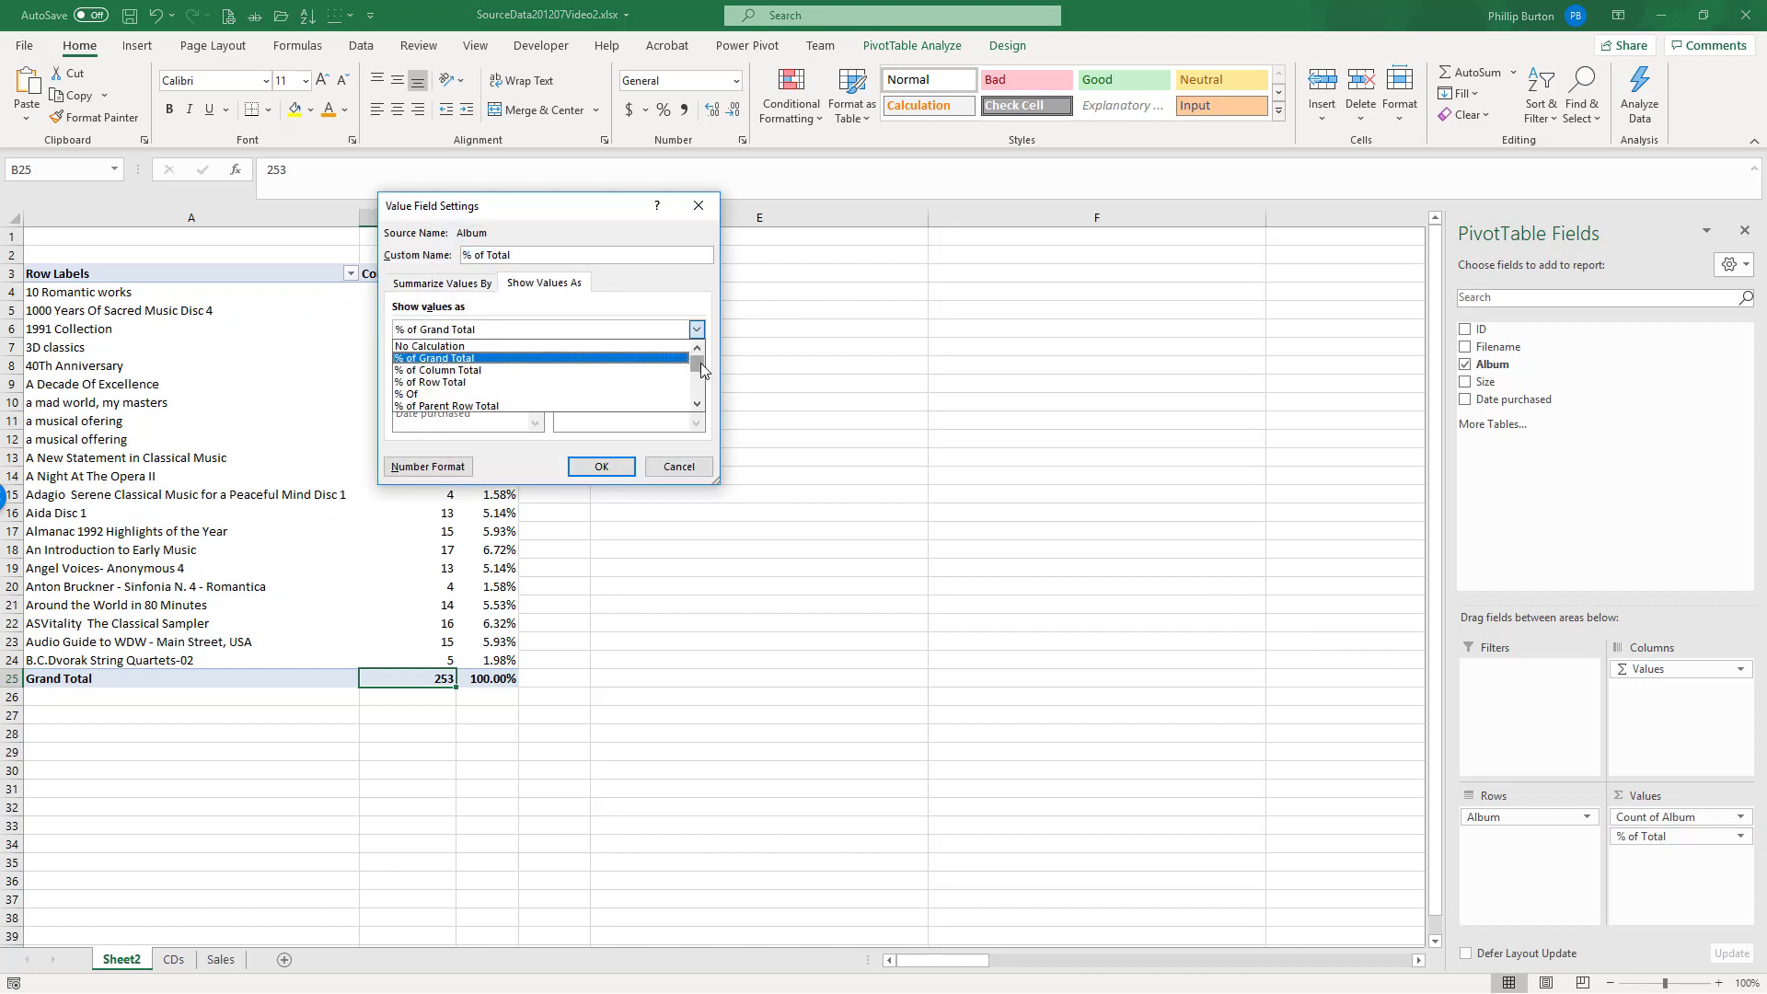
left_click(703, 394)
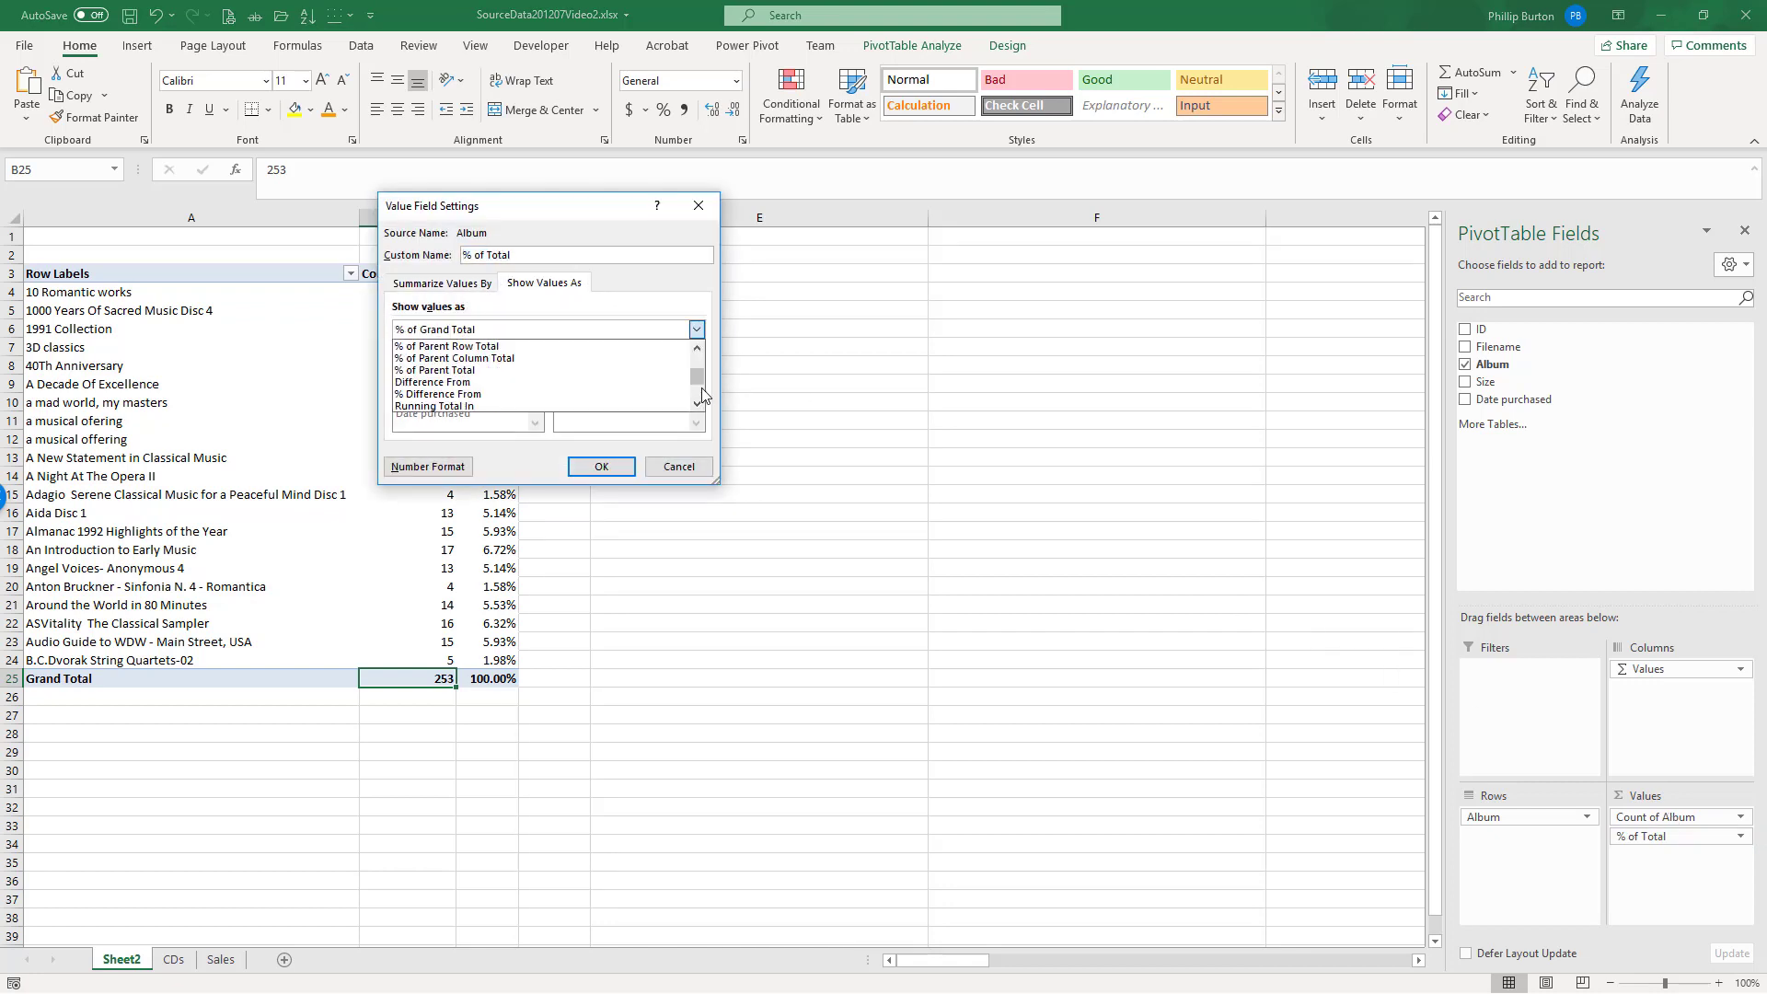
left_click(703, 395)
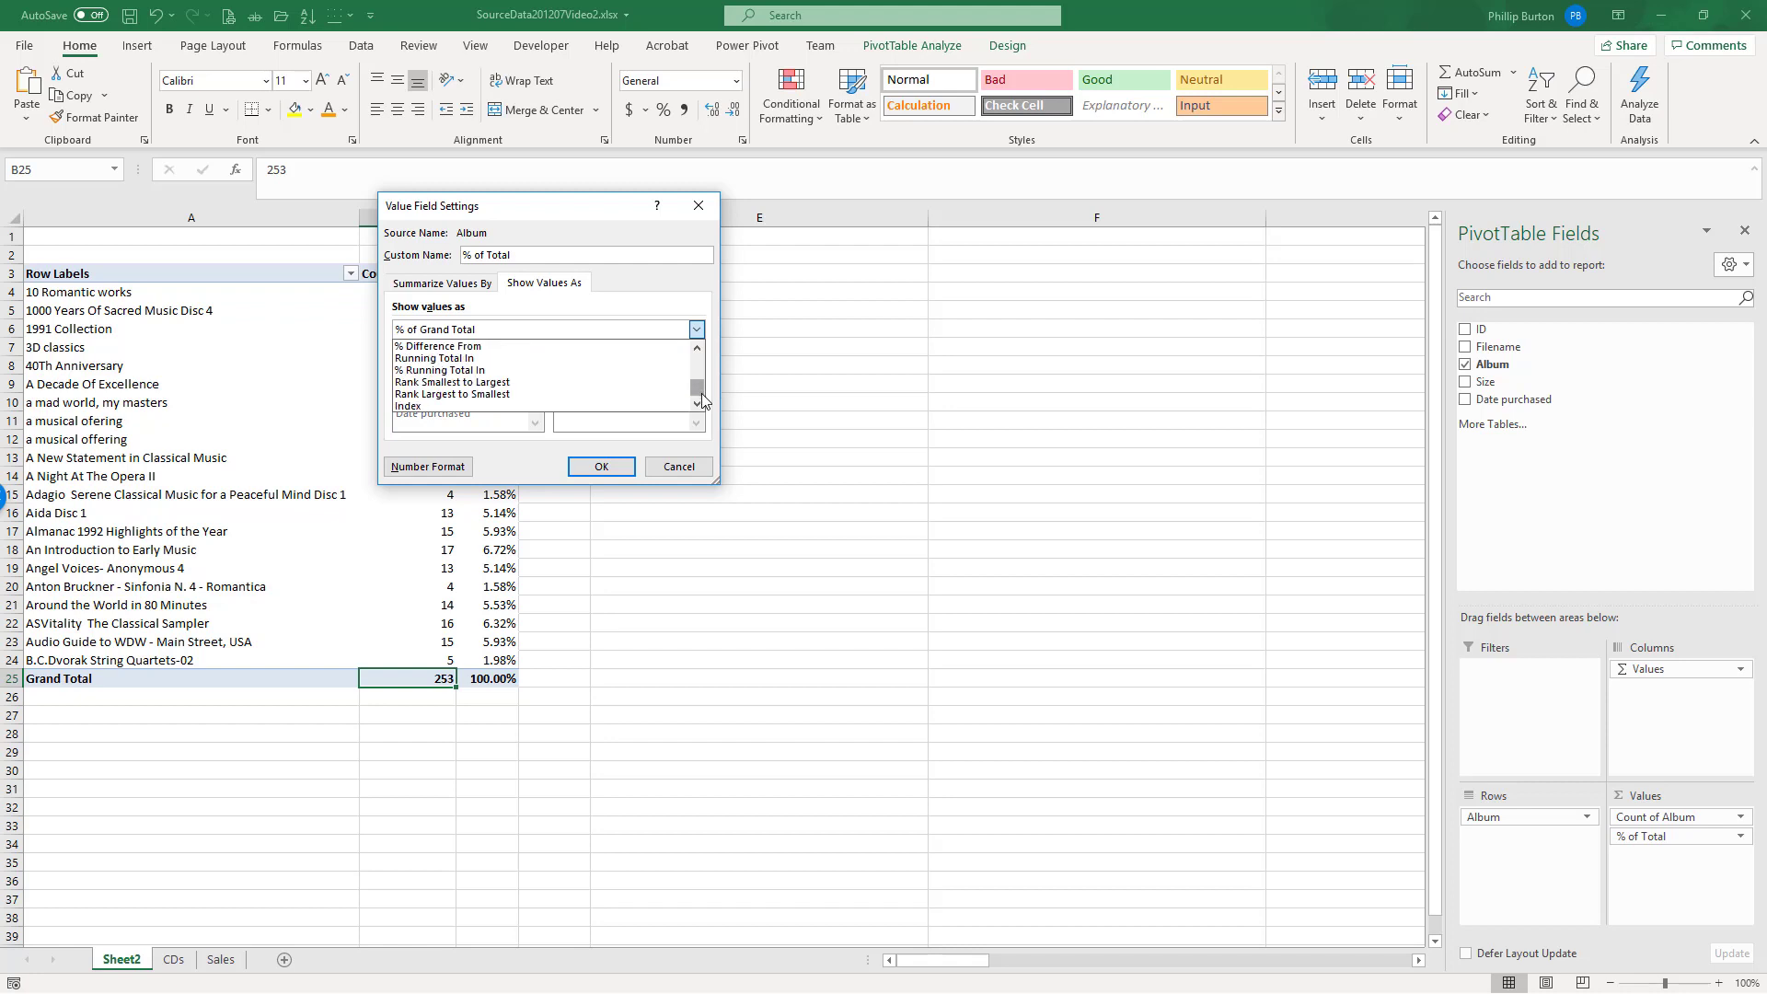
left_click(681, 466)
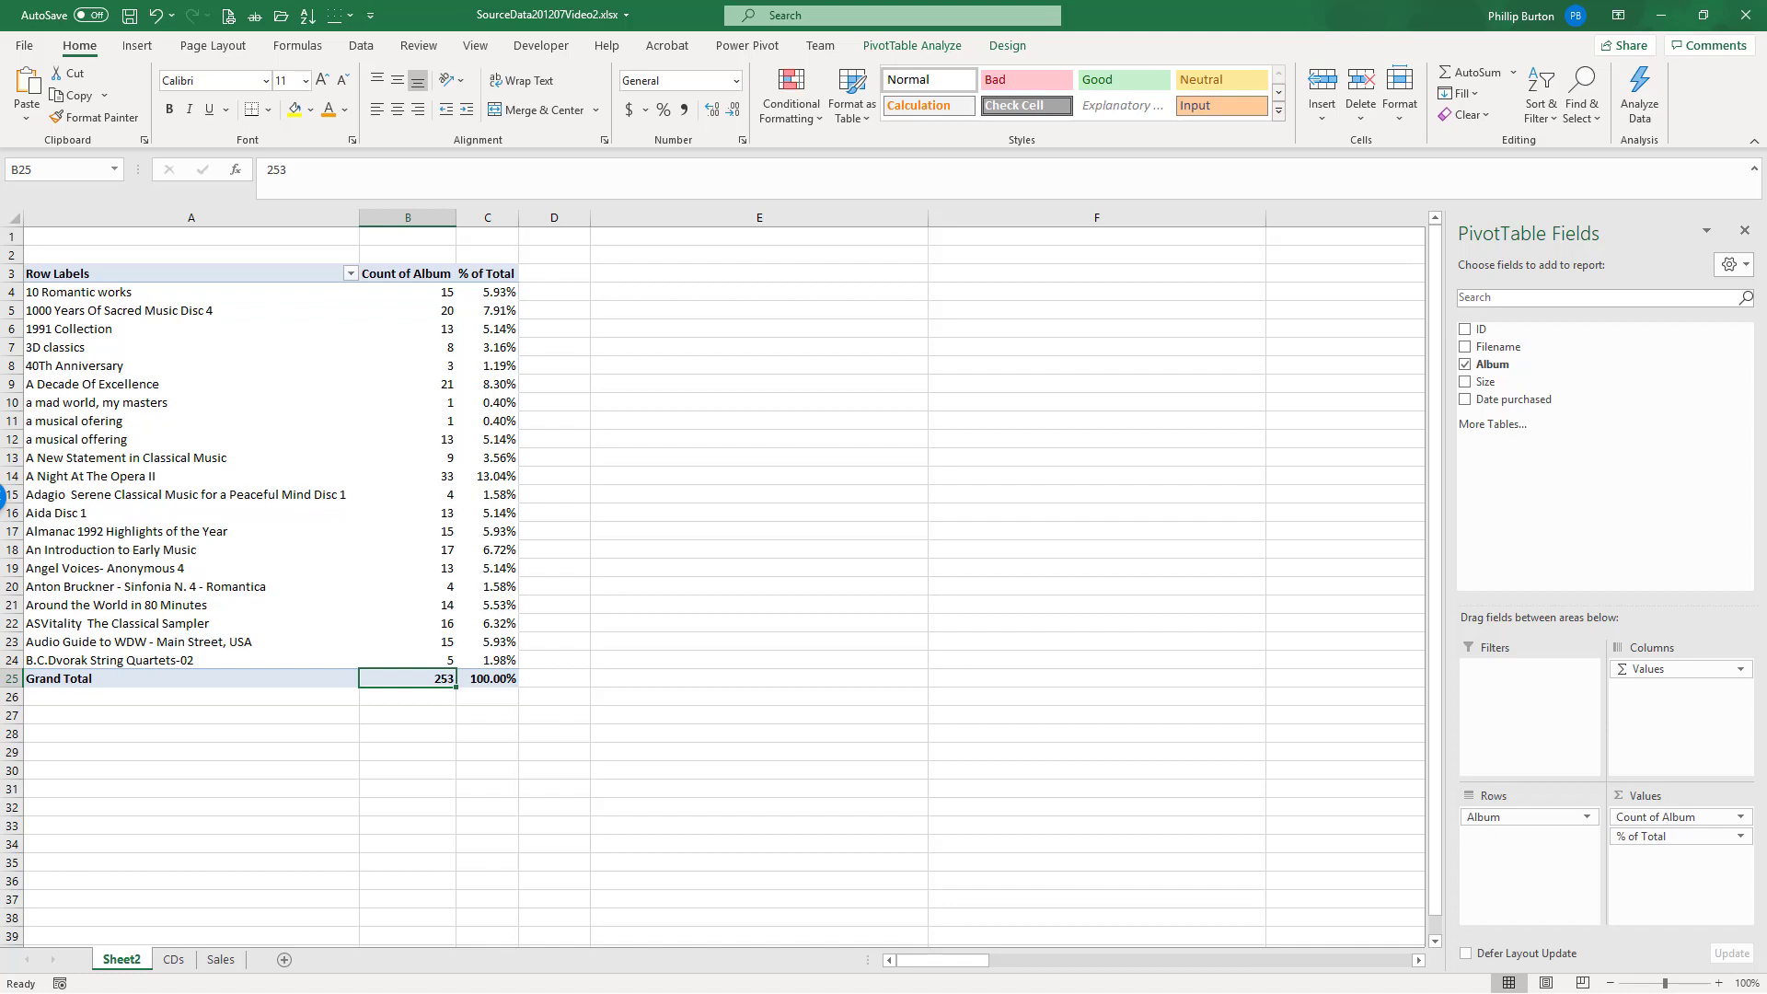
Step: Insert a 2-D clustered column PivotChart from the PivotTable and place it beside the table, level with the header row
left_click(377, 384)
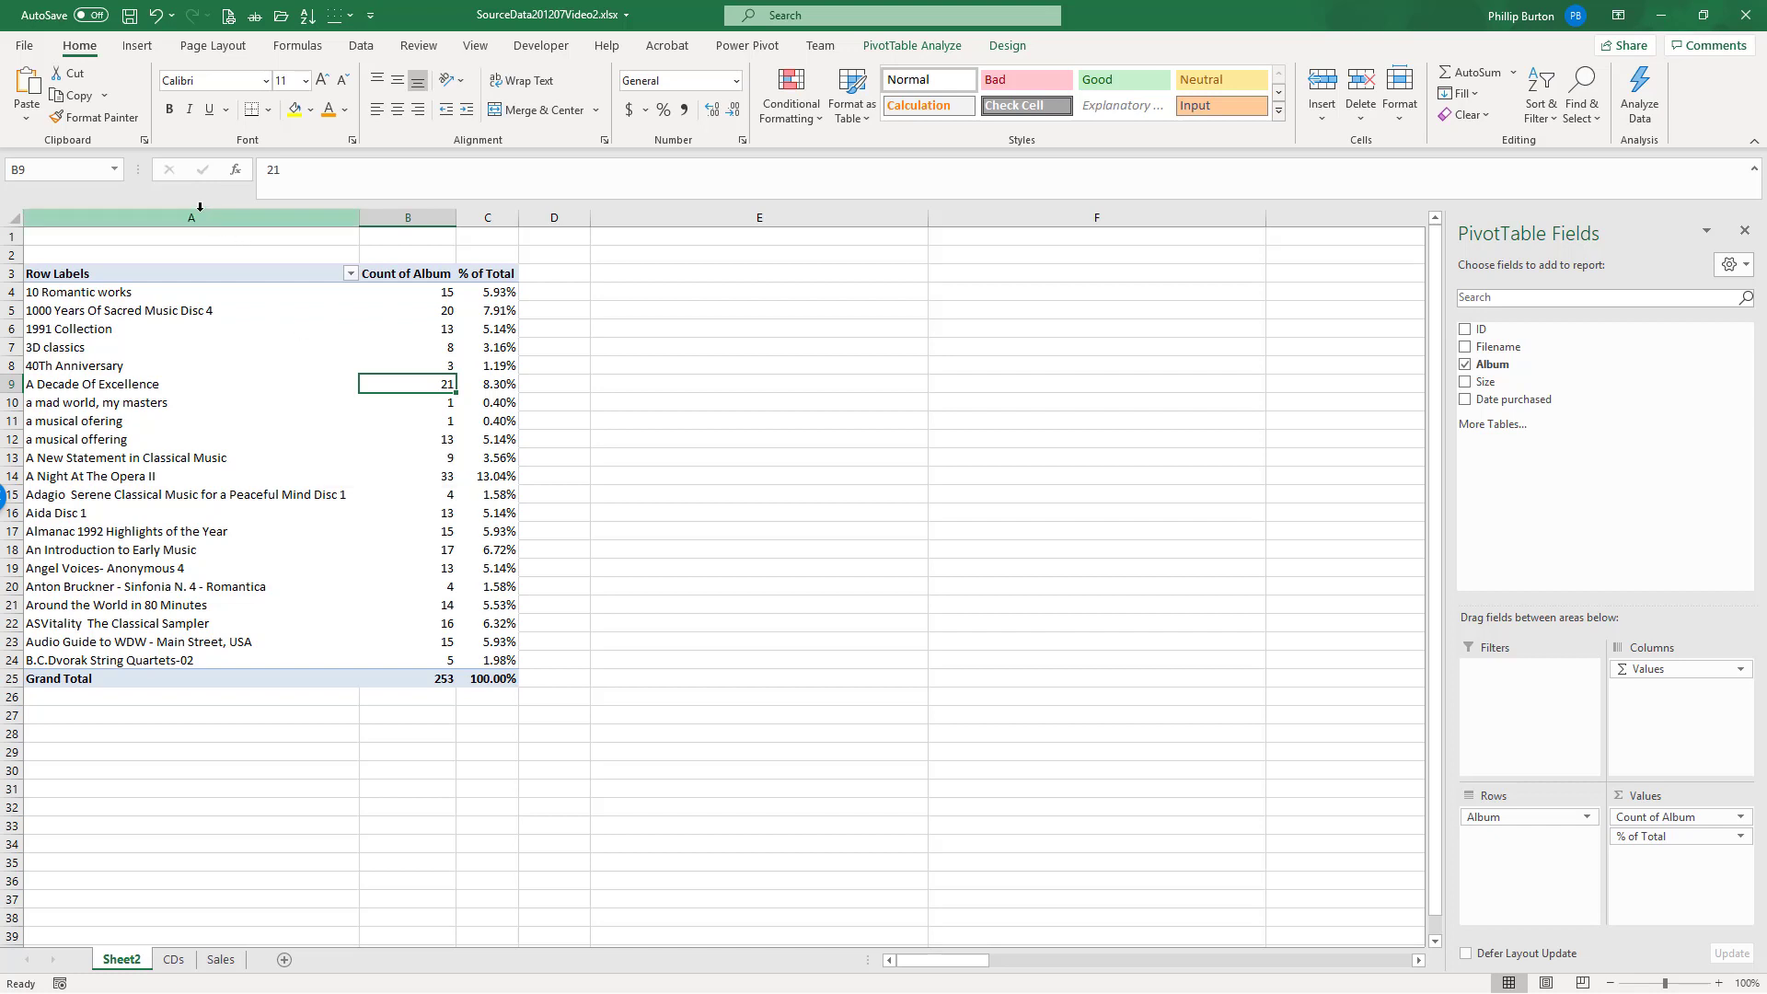
left_click(150, 53)
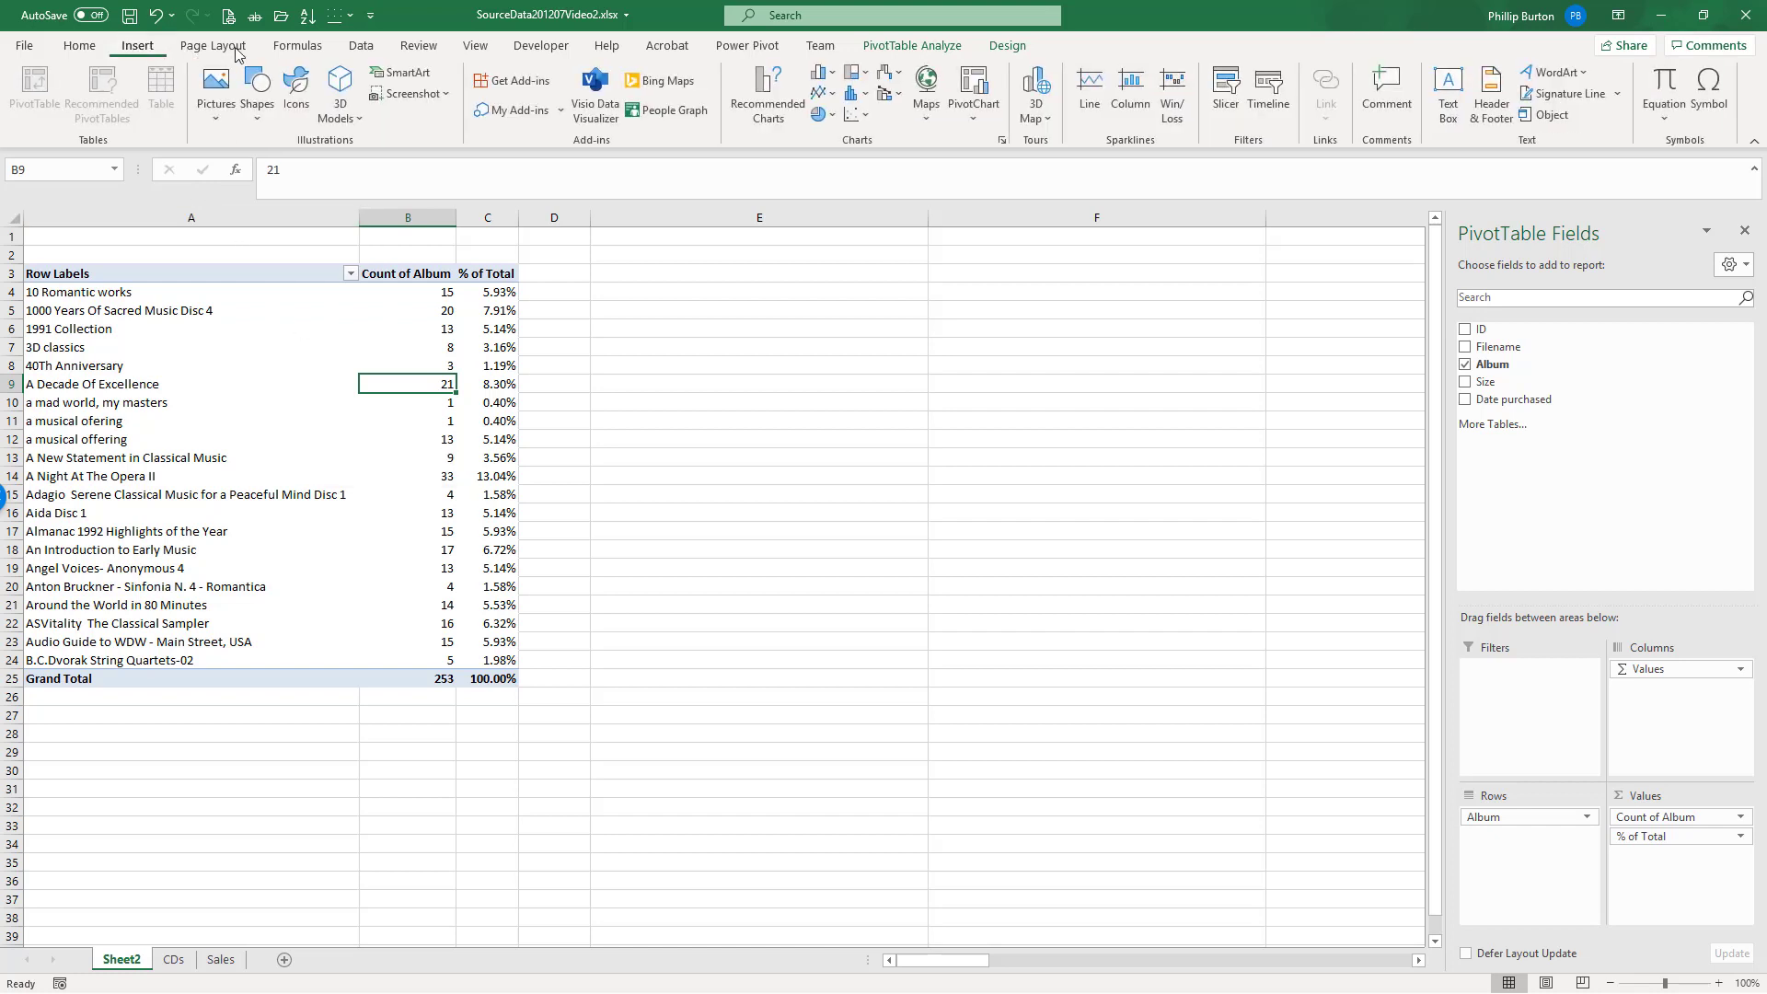
left_click(831, 74)
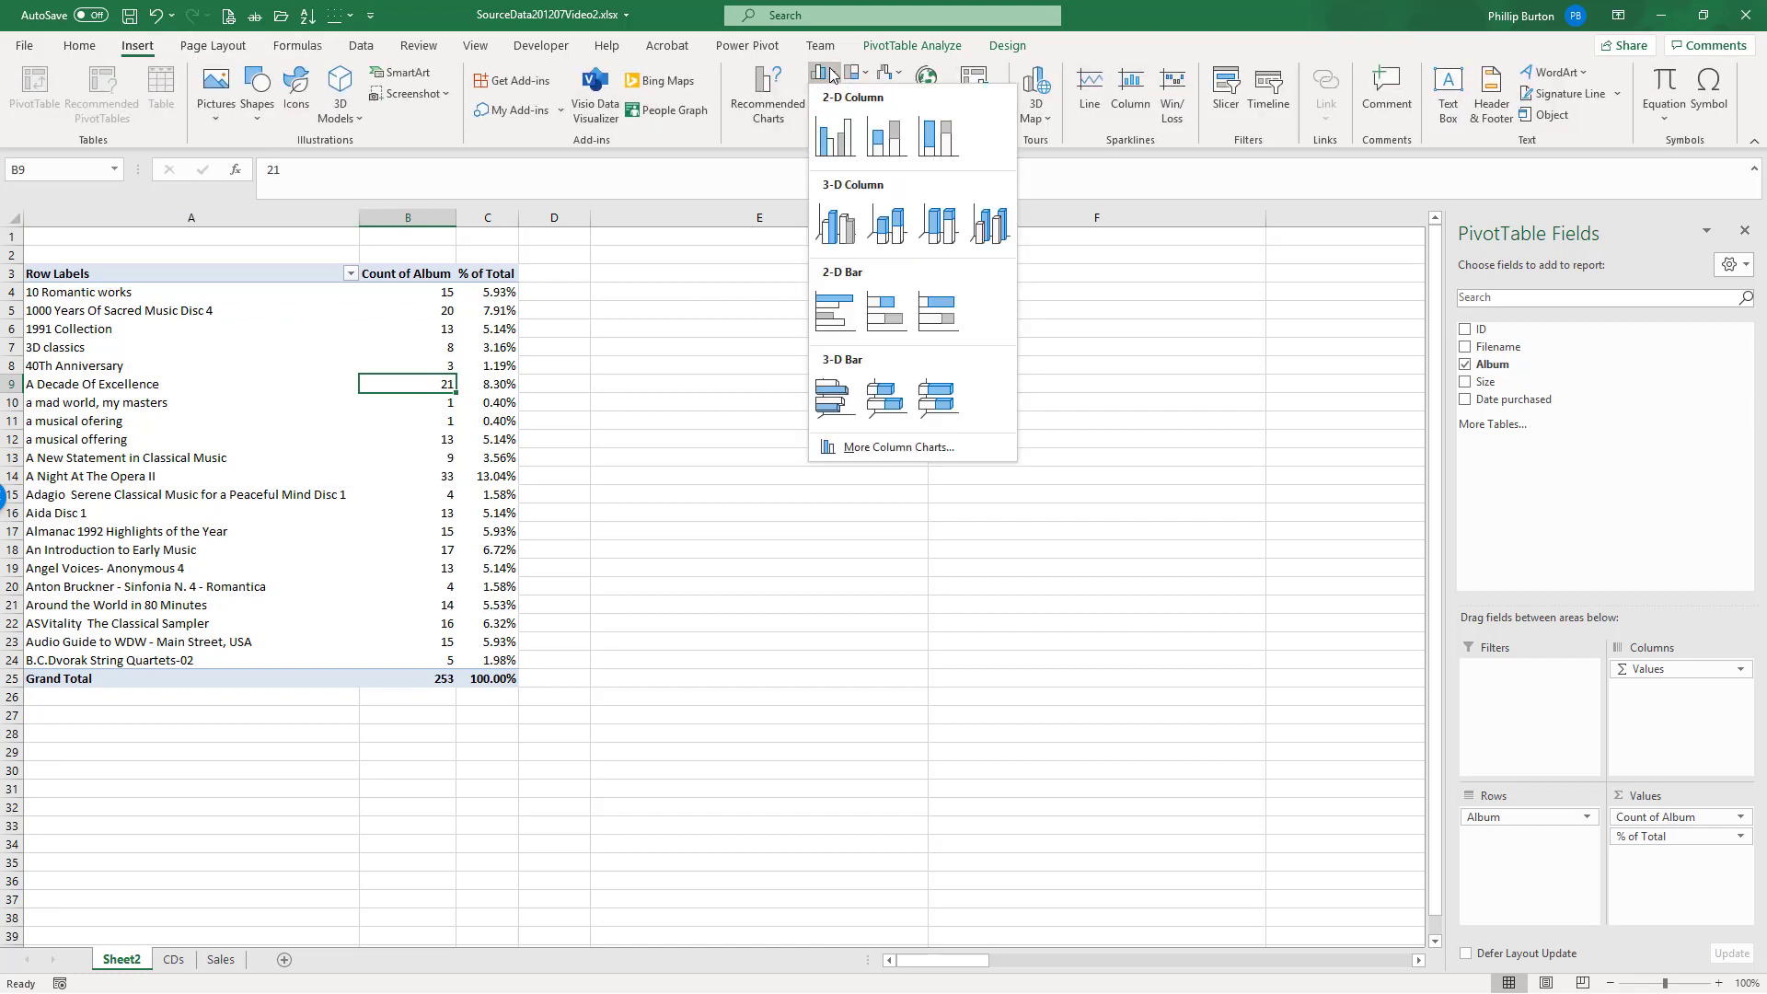
left_click(837, 140)
left_click_drag(859, 470, 930, 276)
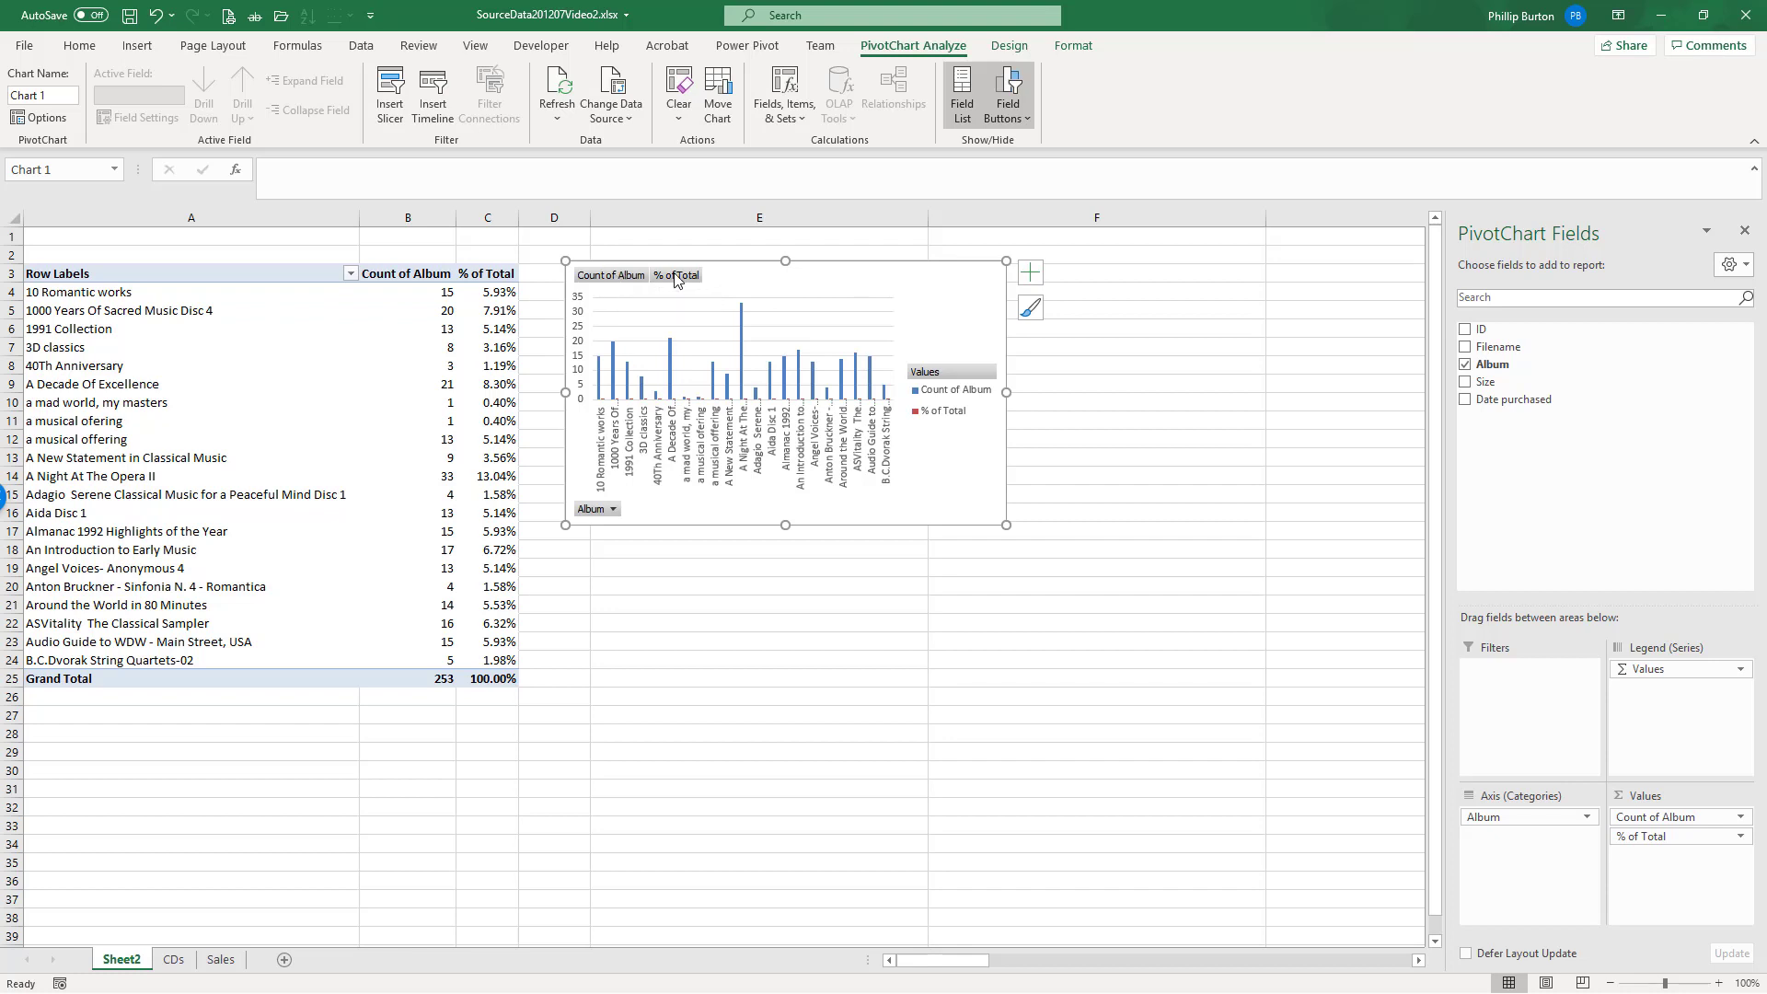
Step: Remove Count of Album from the PivotTable values so that the table and chart use only % of Total
left_click(417, 488)
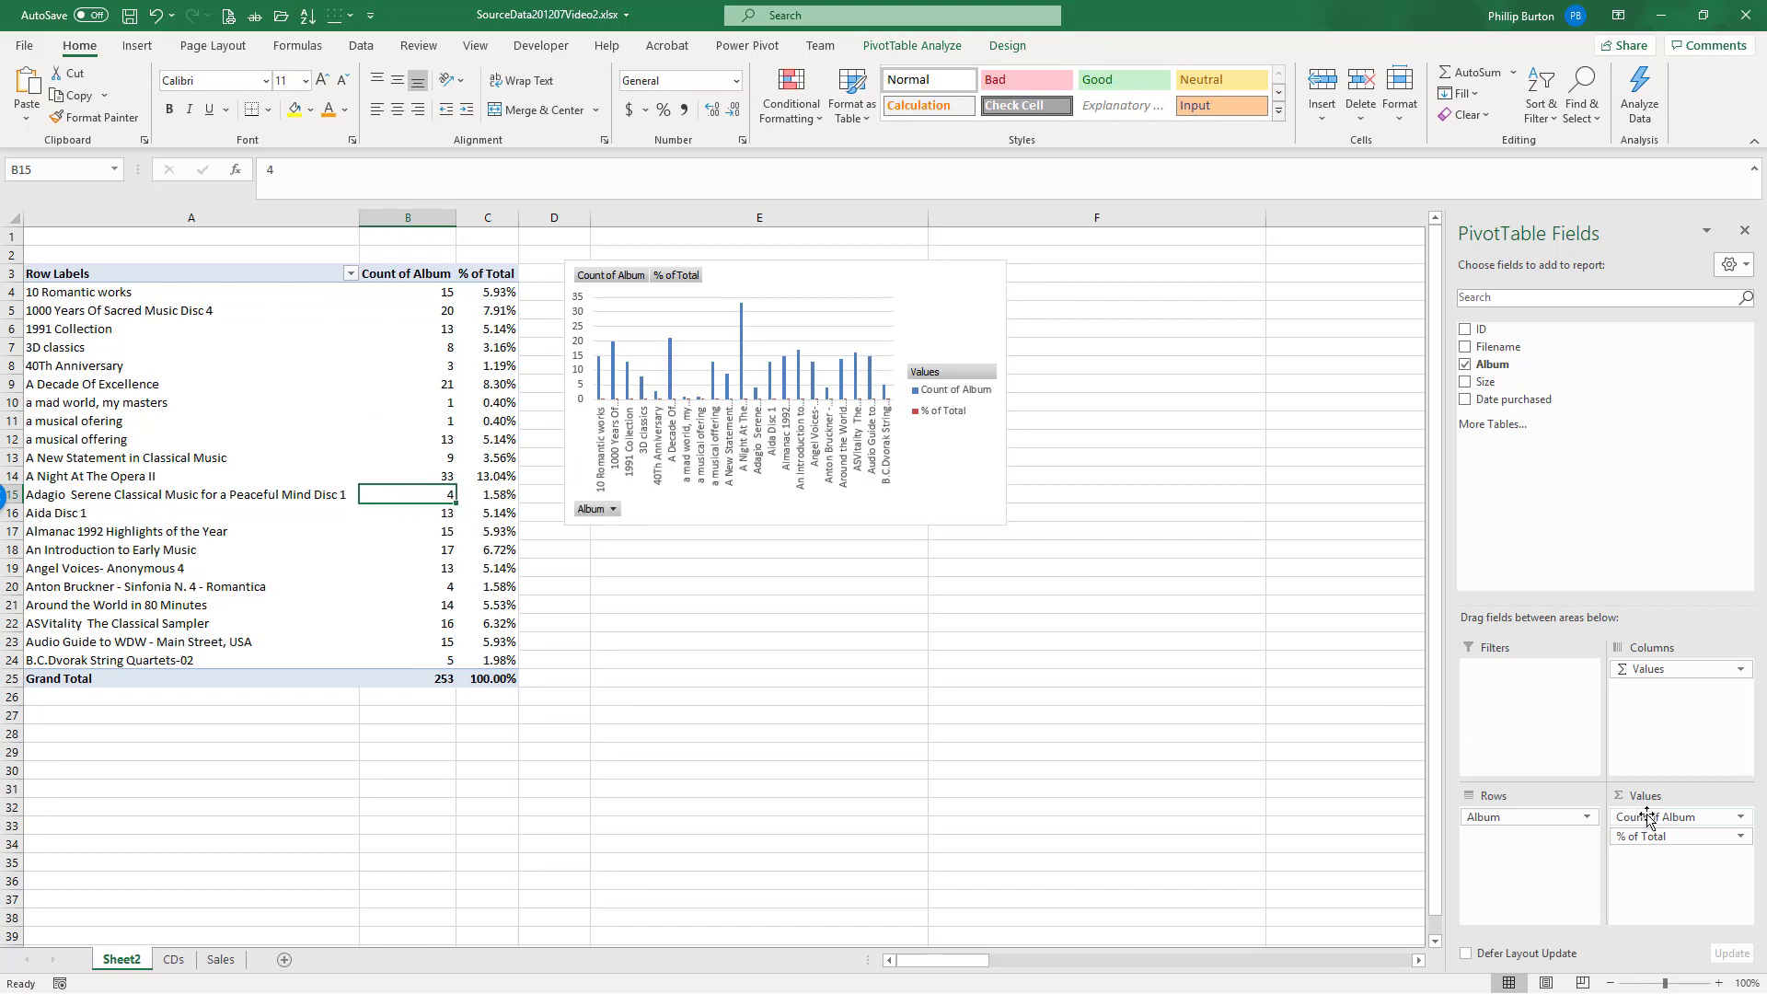
left_click_drag(1642, 817, 1058, 692)
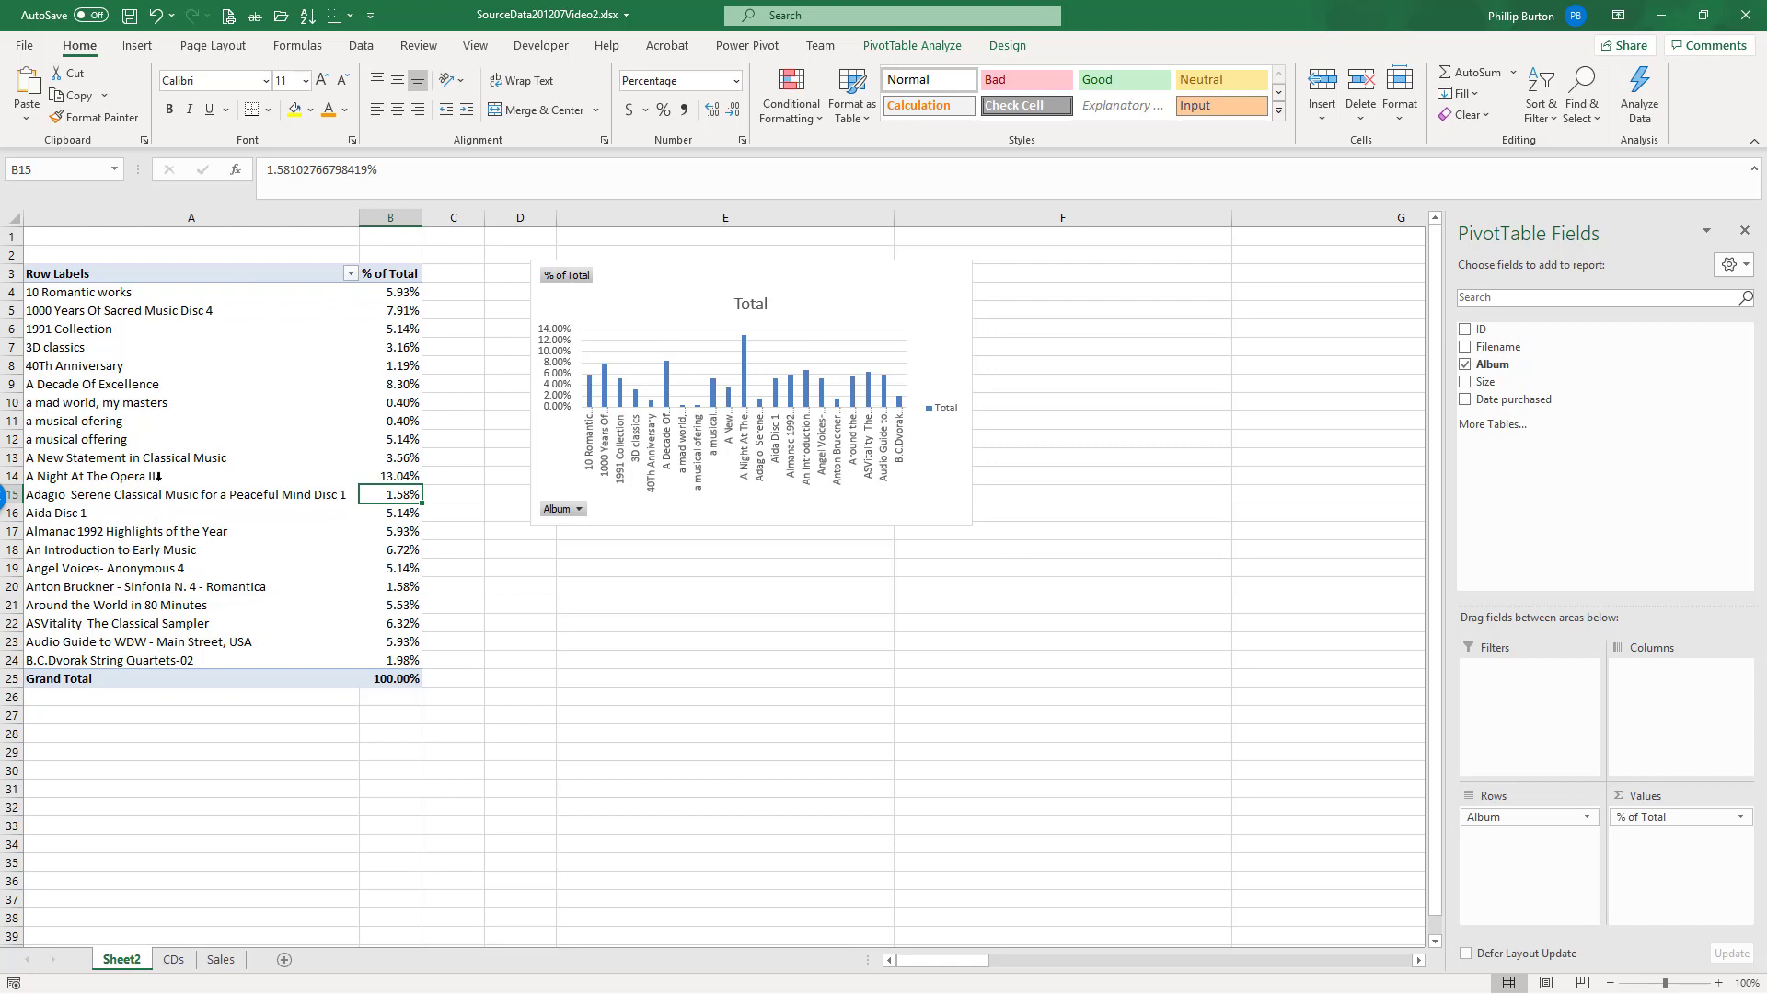
Step: Filter the misspelled album "a musical ofering" out of the PivotTable's row labels
left_click(160, 421)
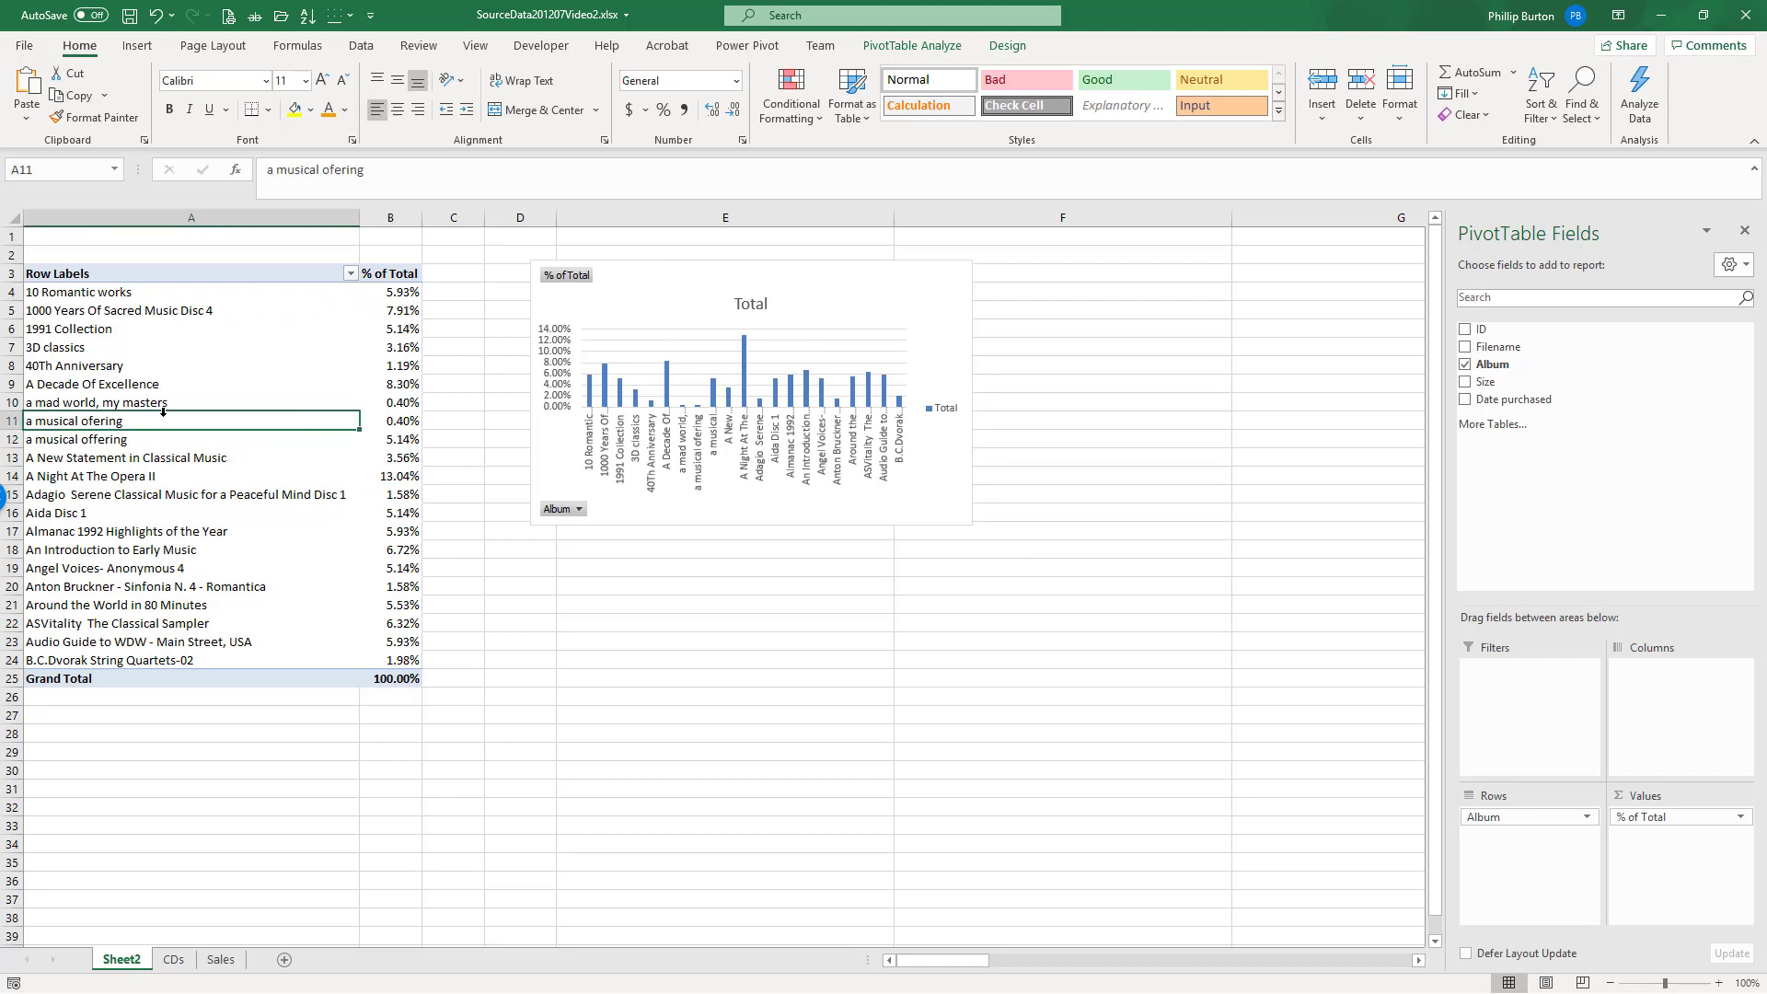
left_click(163, 414)
left_click(153, 416)
left_click(351, 275)
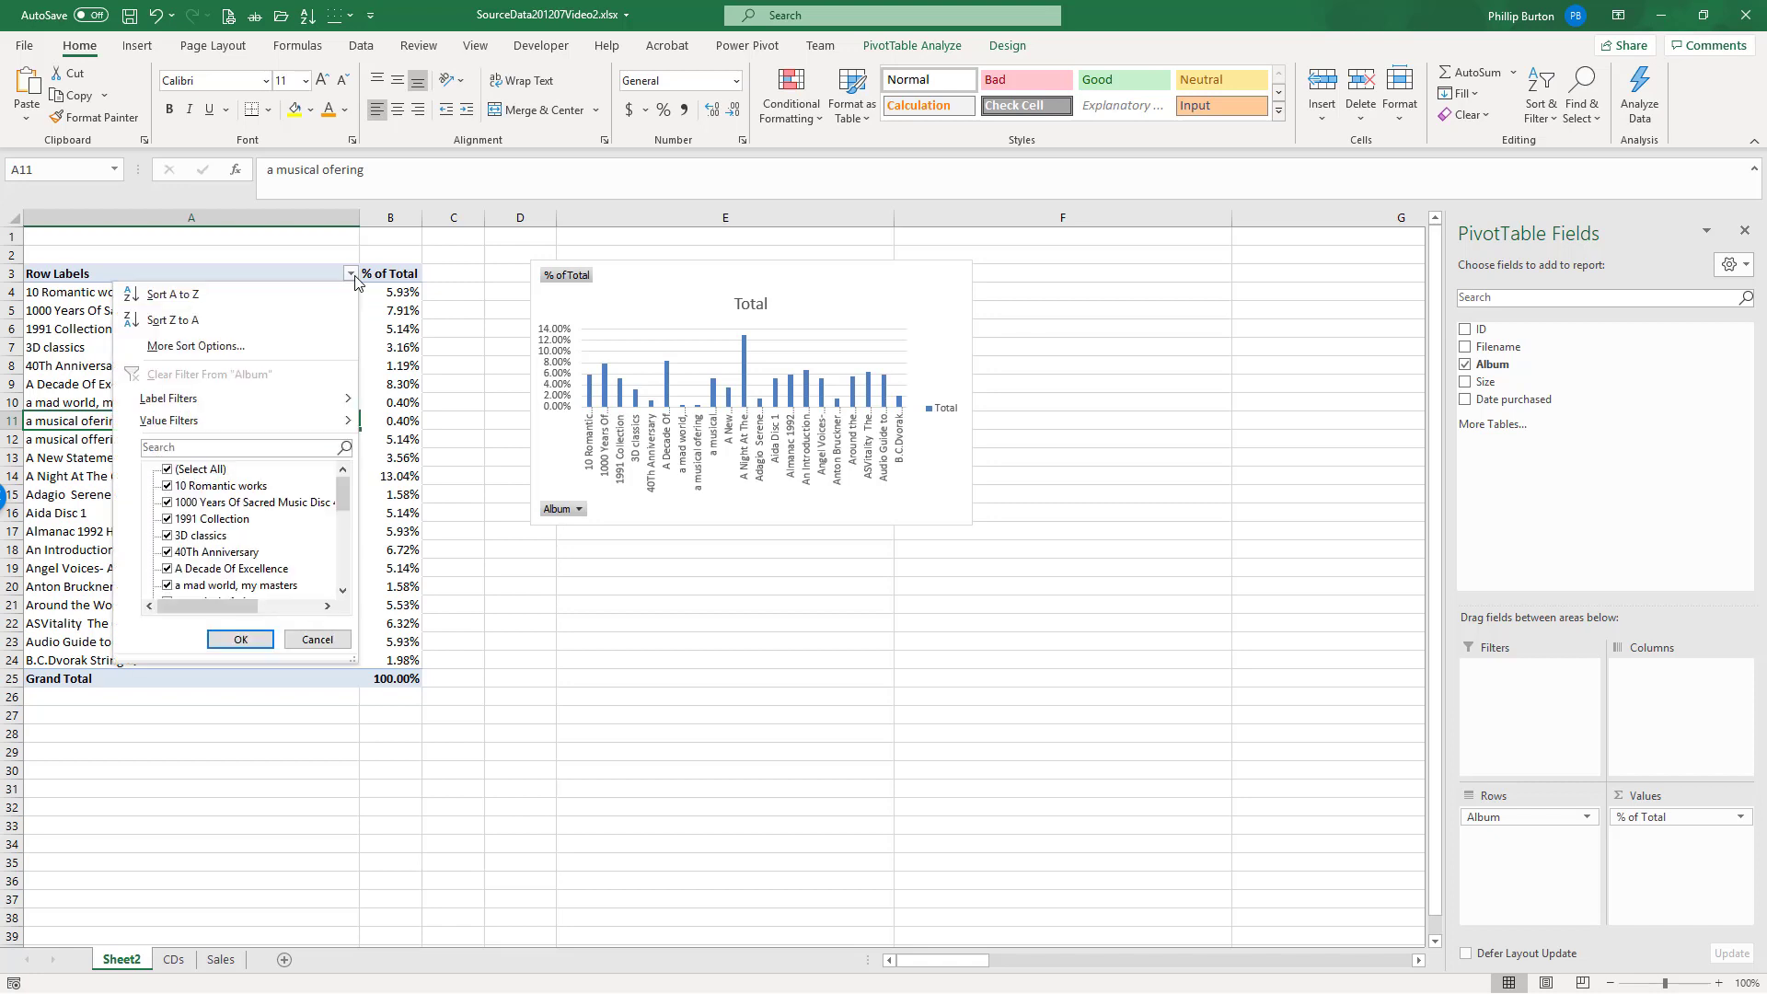
scroll(348, 556, "down", 3)
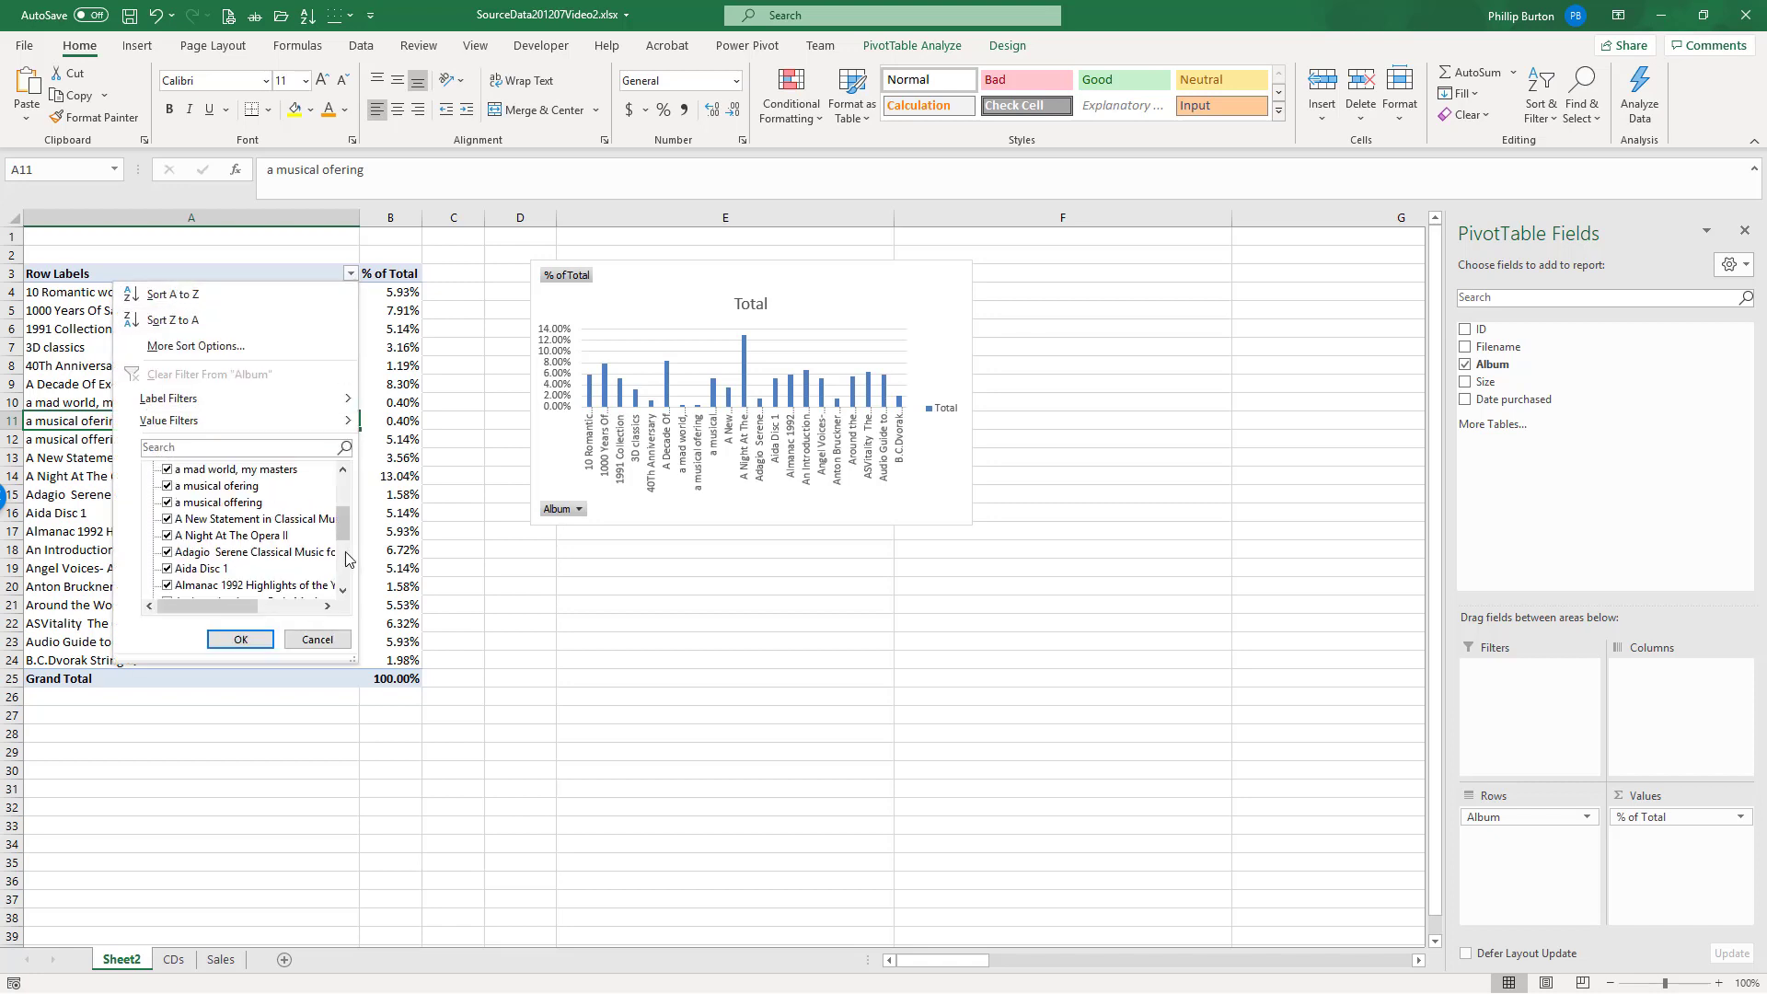
left_click(168, 486)
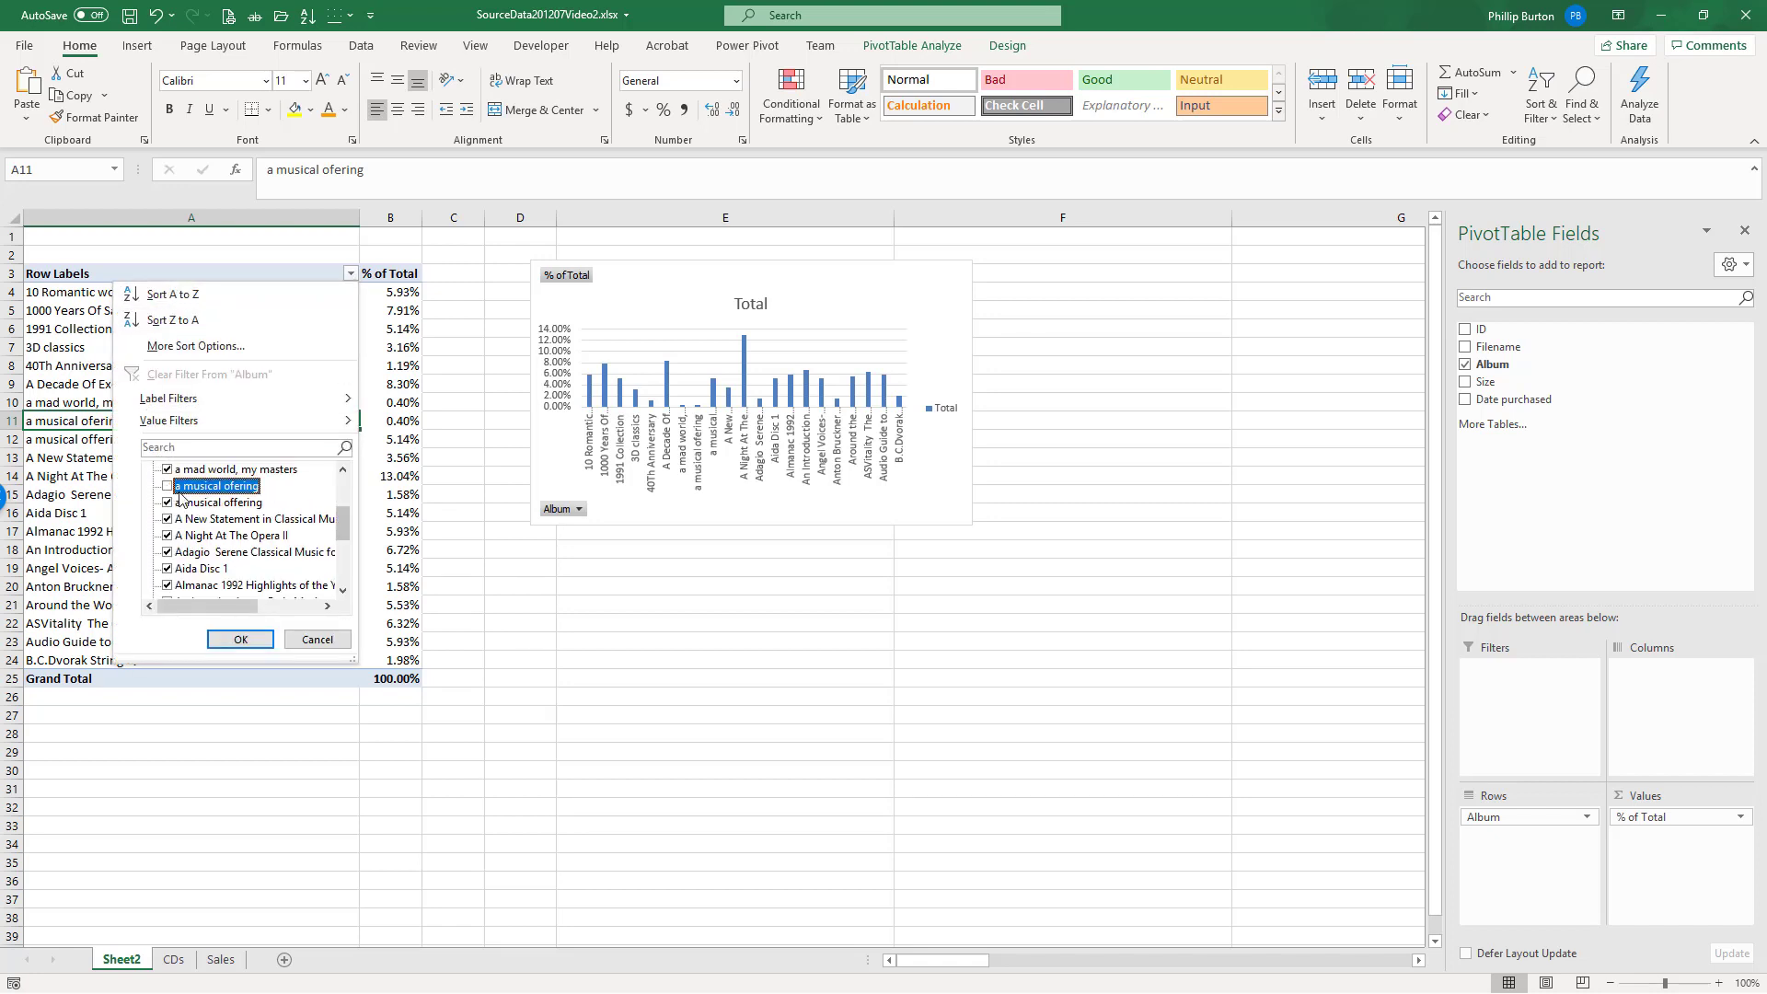
left_click(242, 640)
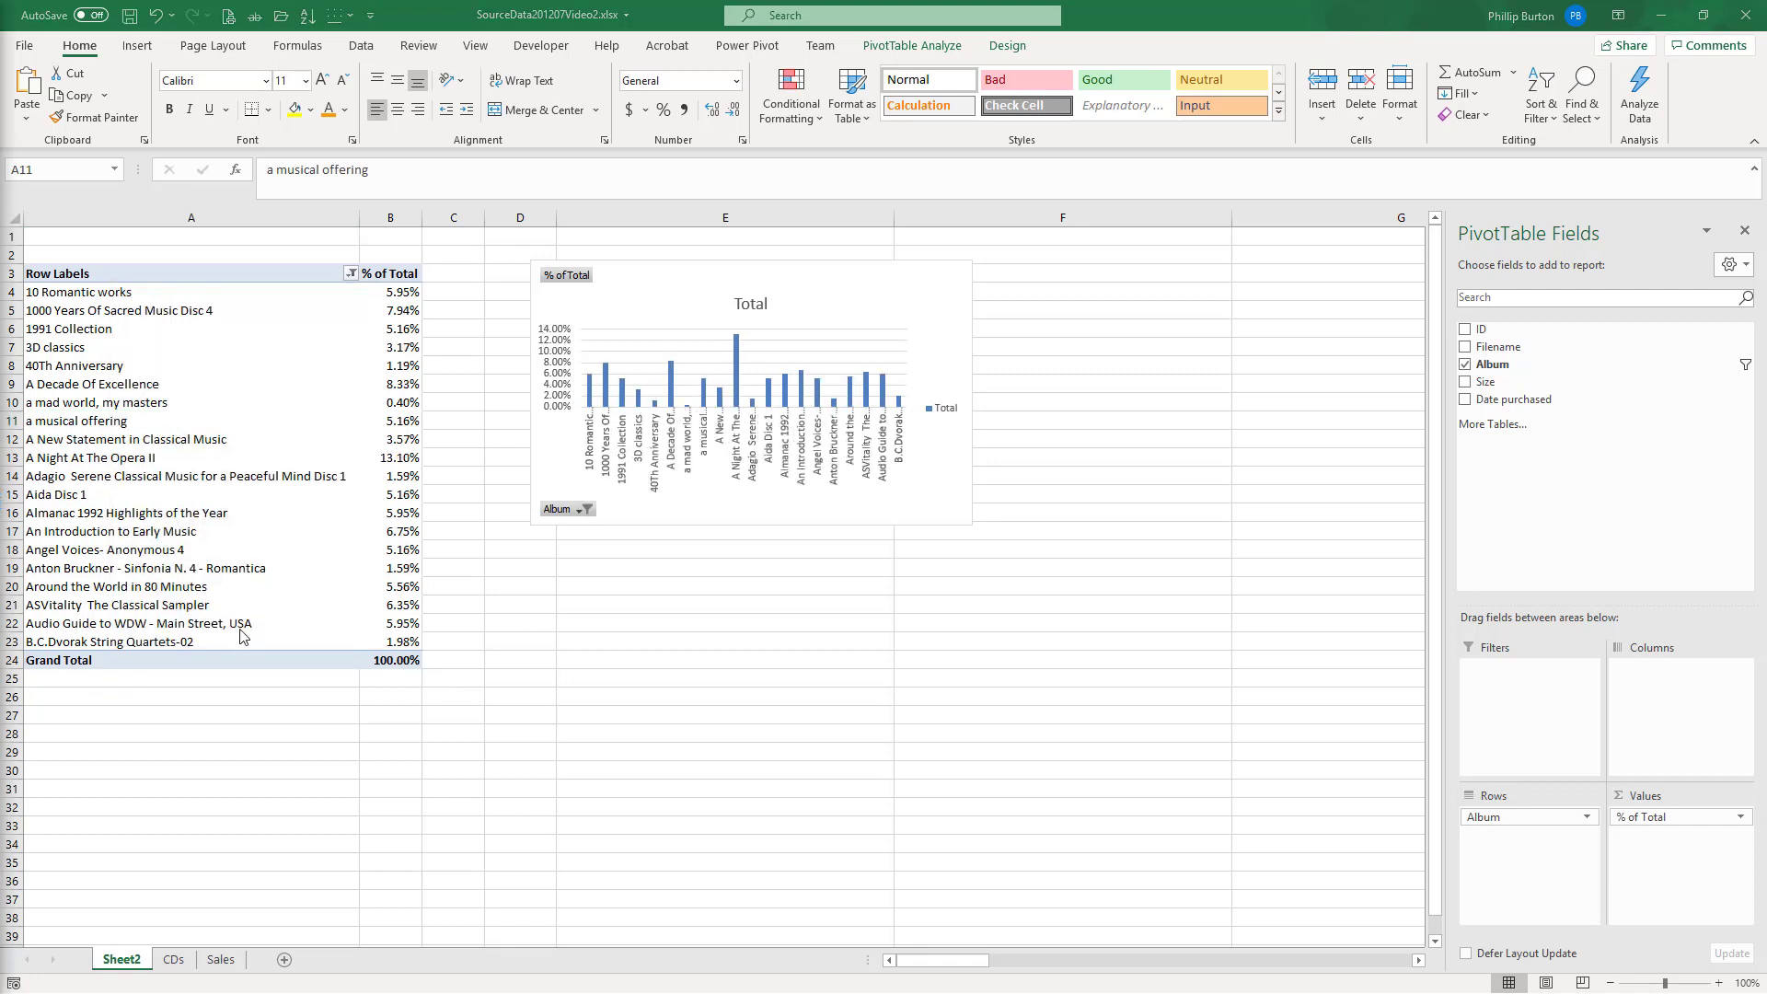
left_click(169, 420)
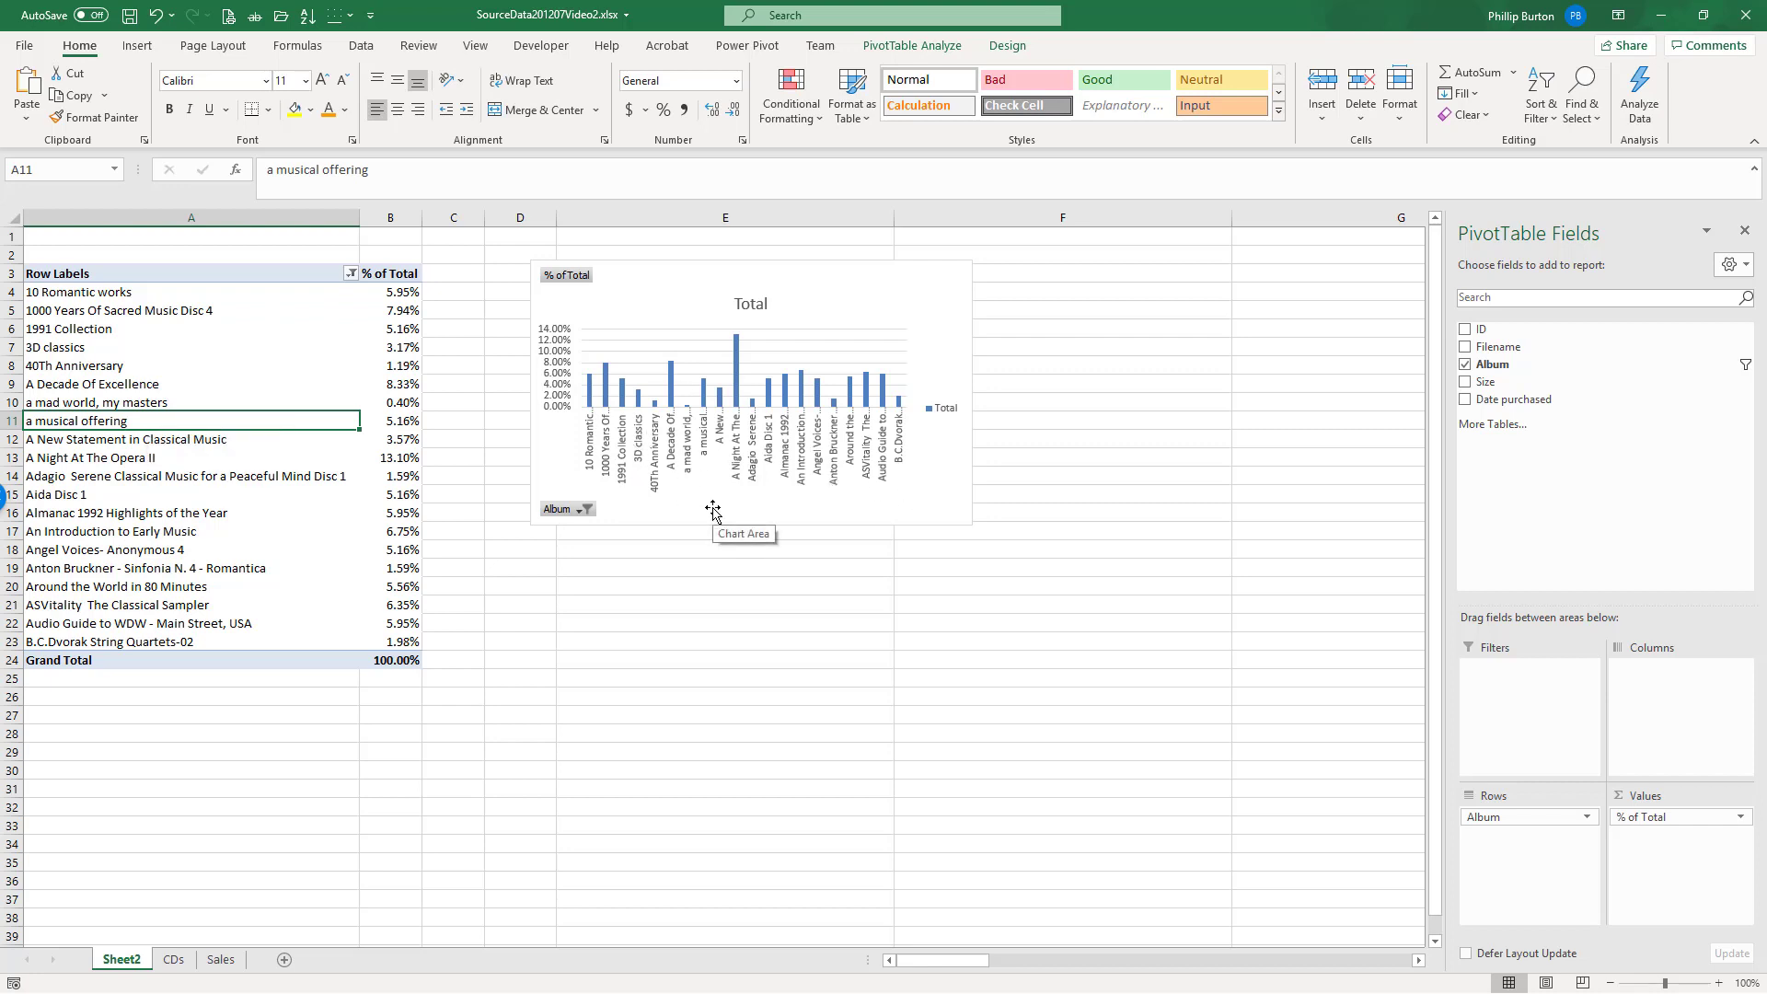
key("Down")
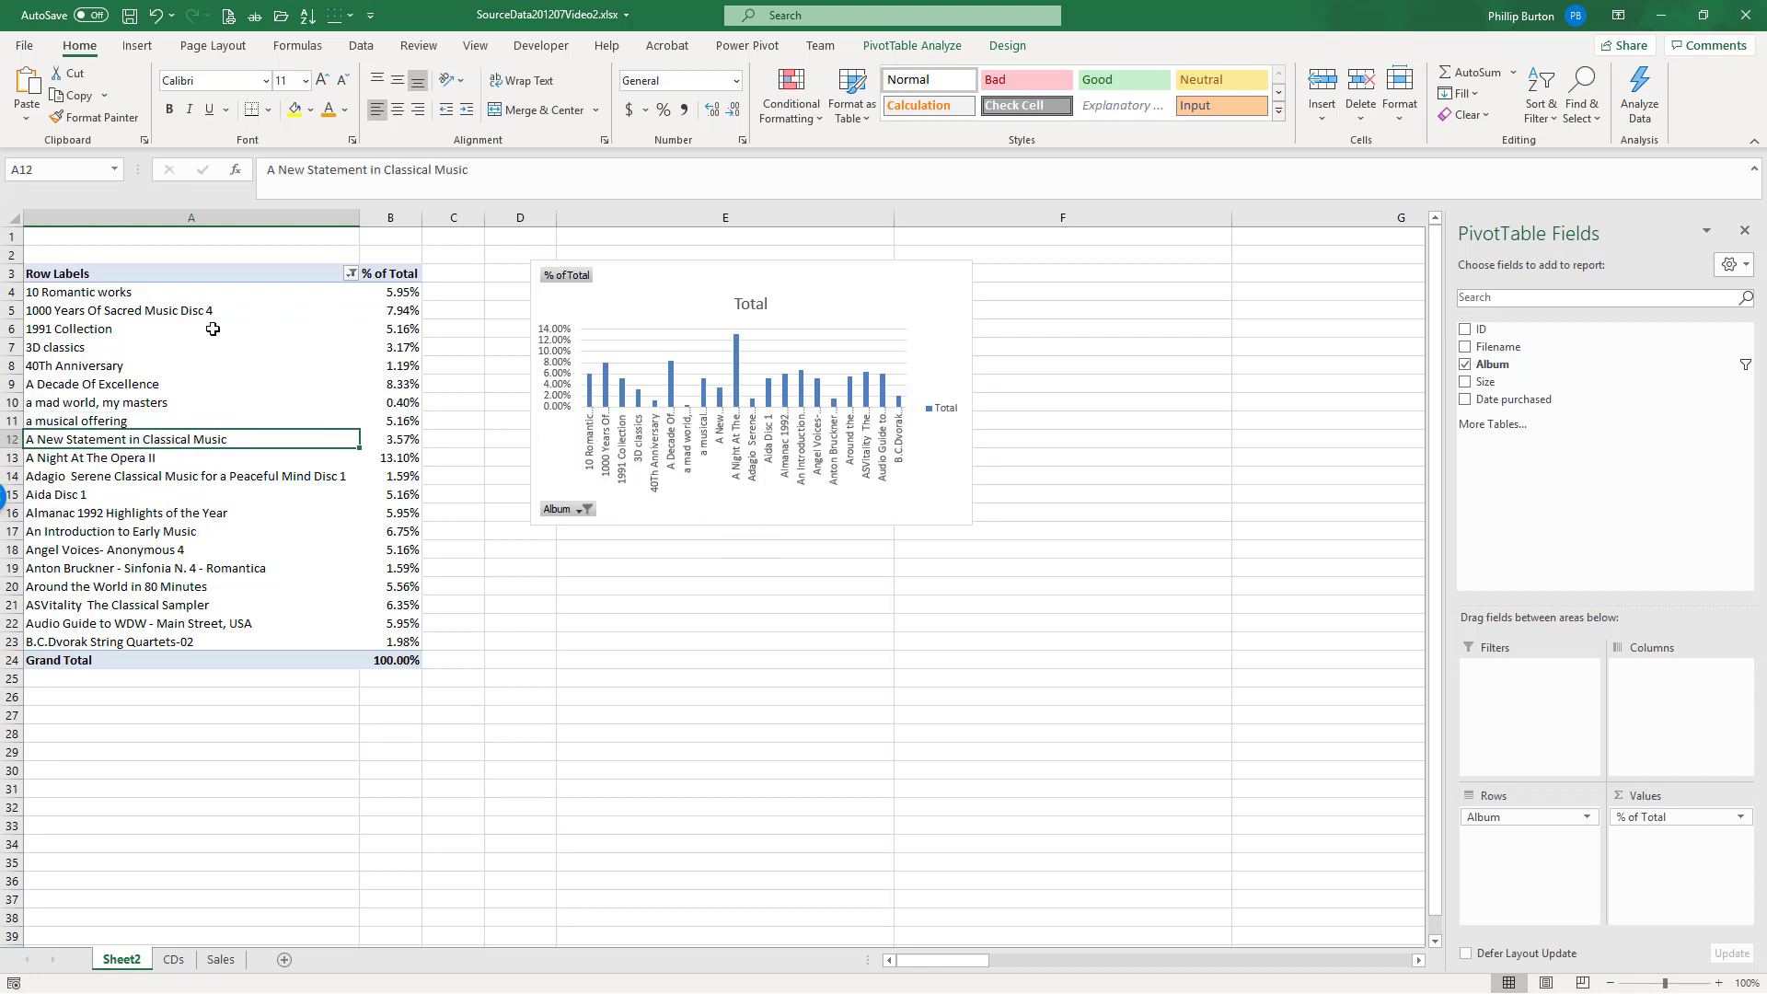
Step: Reorder the albums so that Aida Disc 1, A Night At The Opera II and Audio Guide to WDW come last
left_click(201, 624)
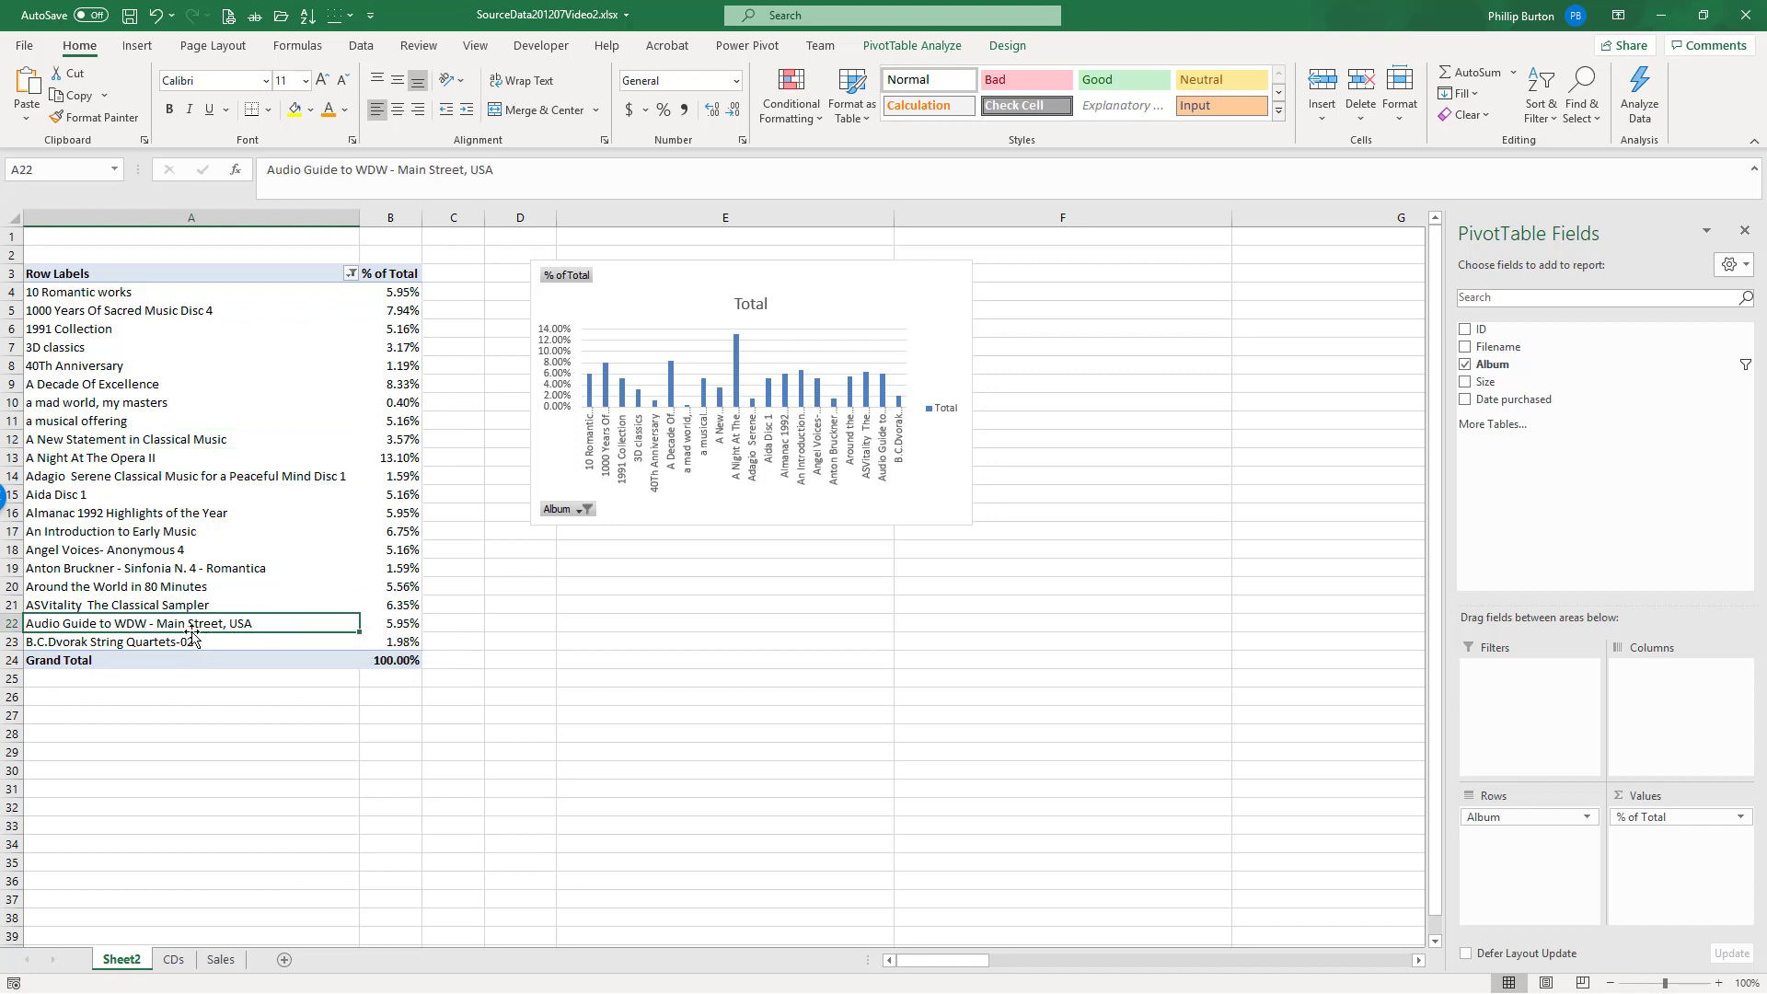
left_click_drag(193, 635, 194, 641)
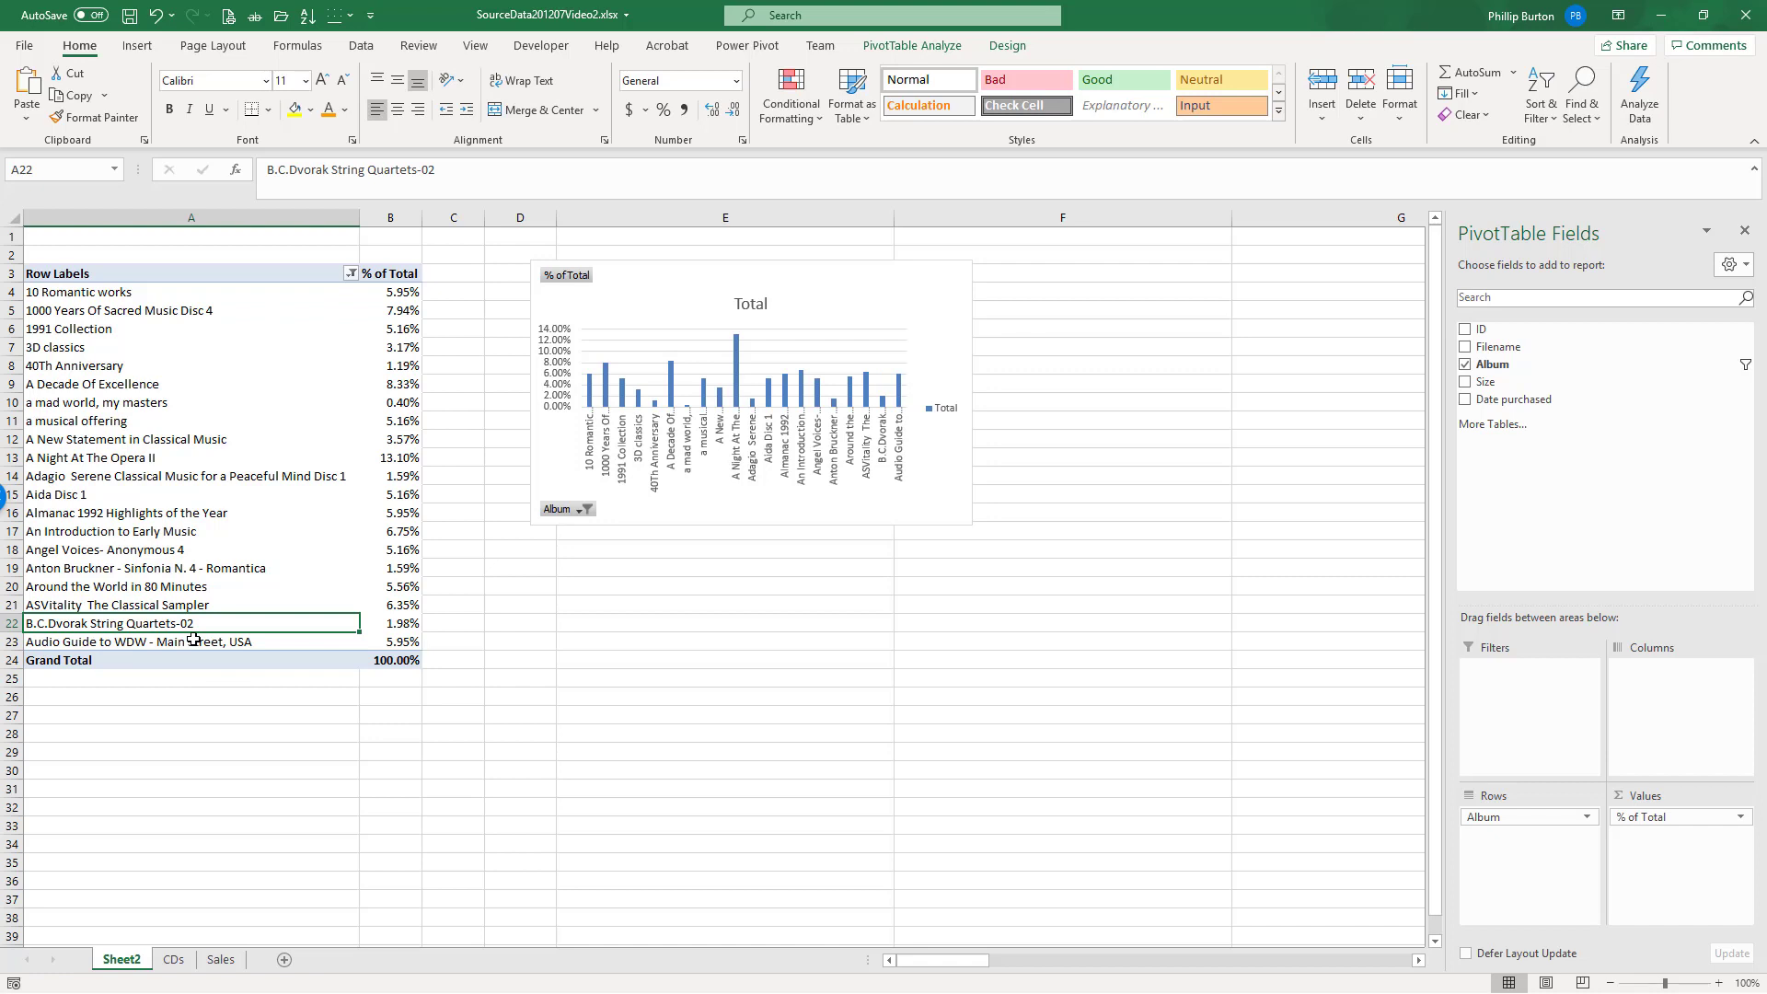
left_click(143, 488)
left_click(152, 497)
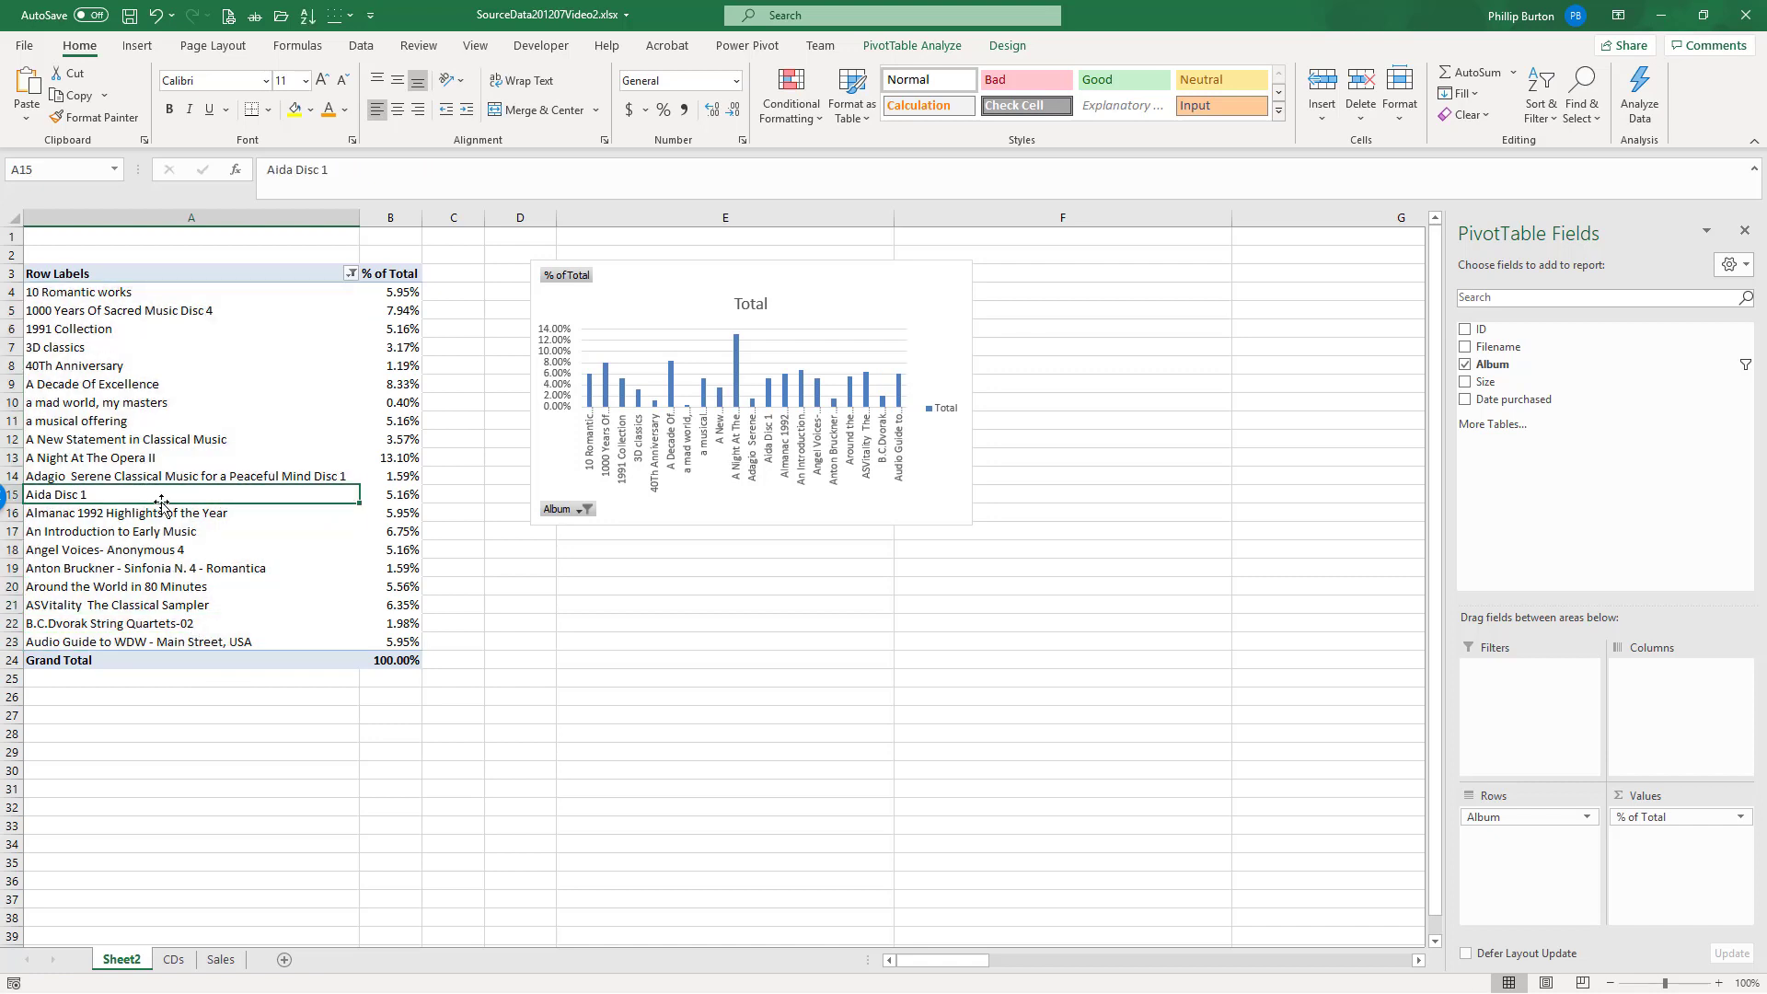
left_click_drag(168, 504, 169, 633)
left_click(133, 461)
Step: Group the albums from 10 Romantic works through B.C.Dvorak String Quartets-02 and name the group Music
left_click_drag(133, 461, 143, 290)
right_click(138, 348)
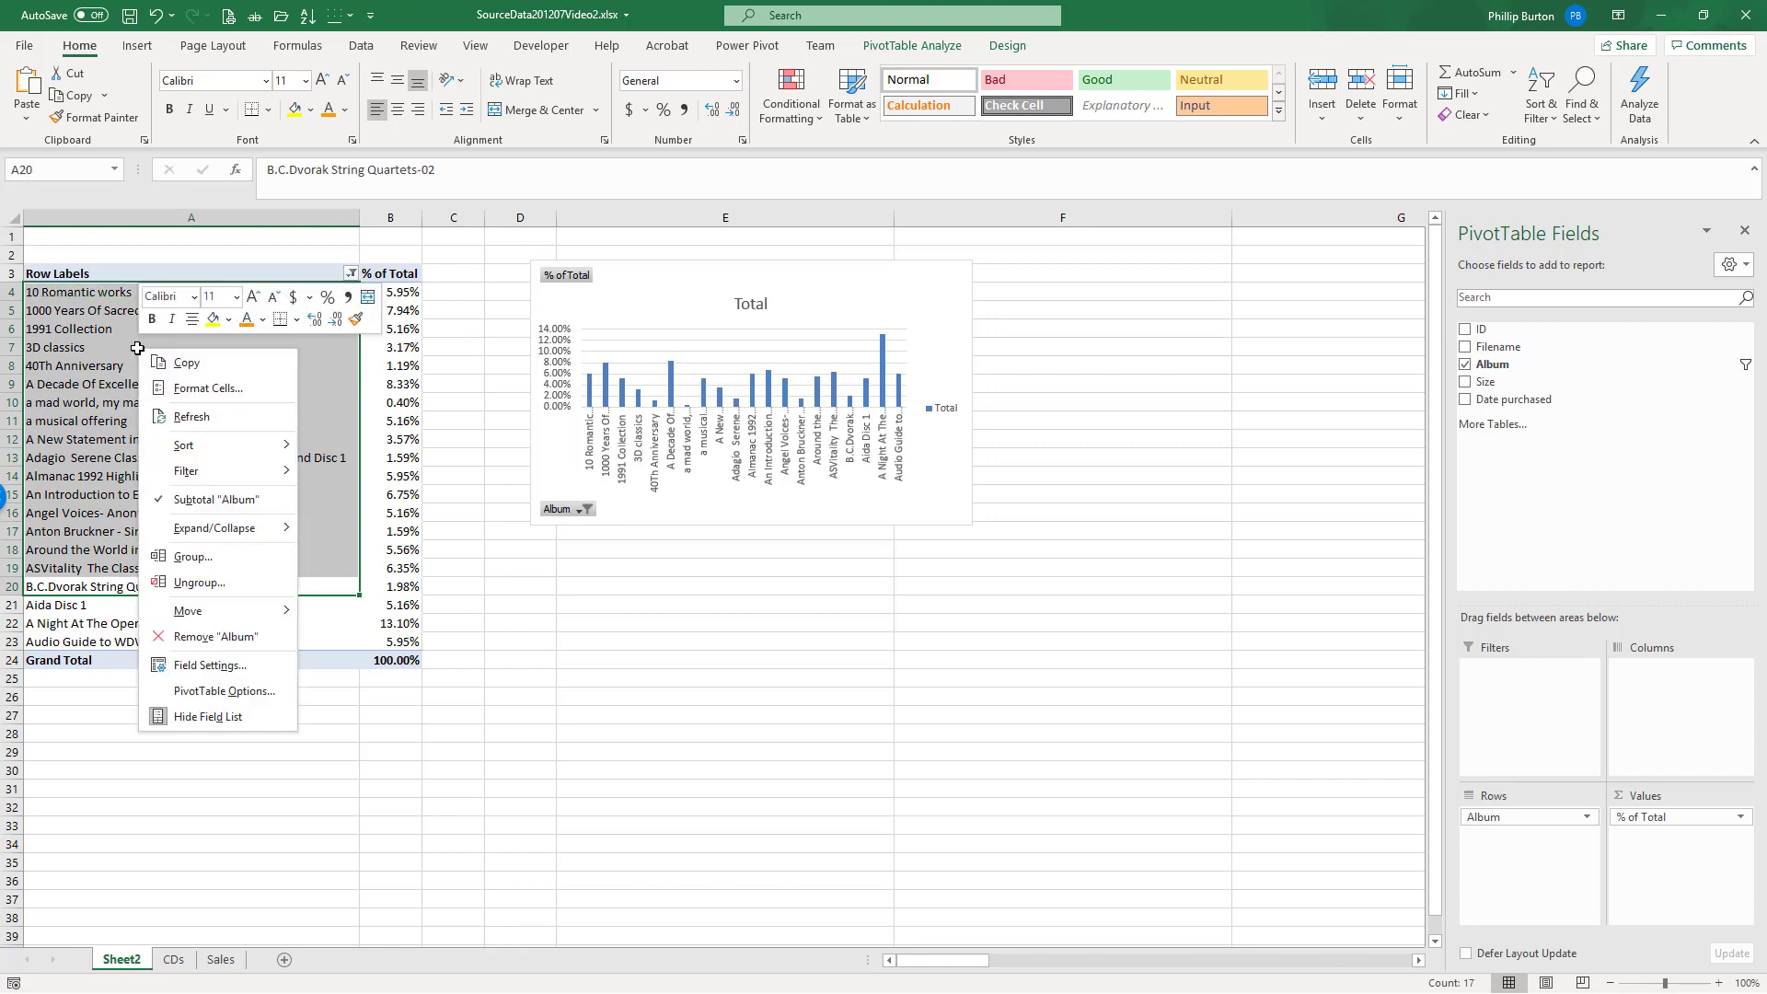
left_click(205, 557)
left_click(147, 300)
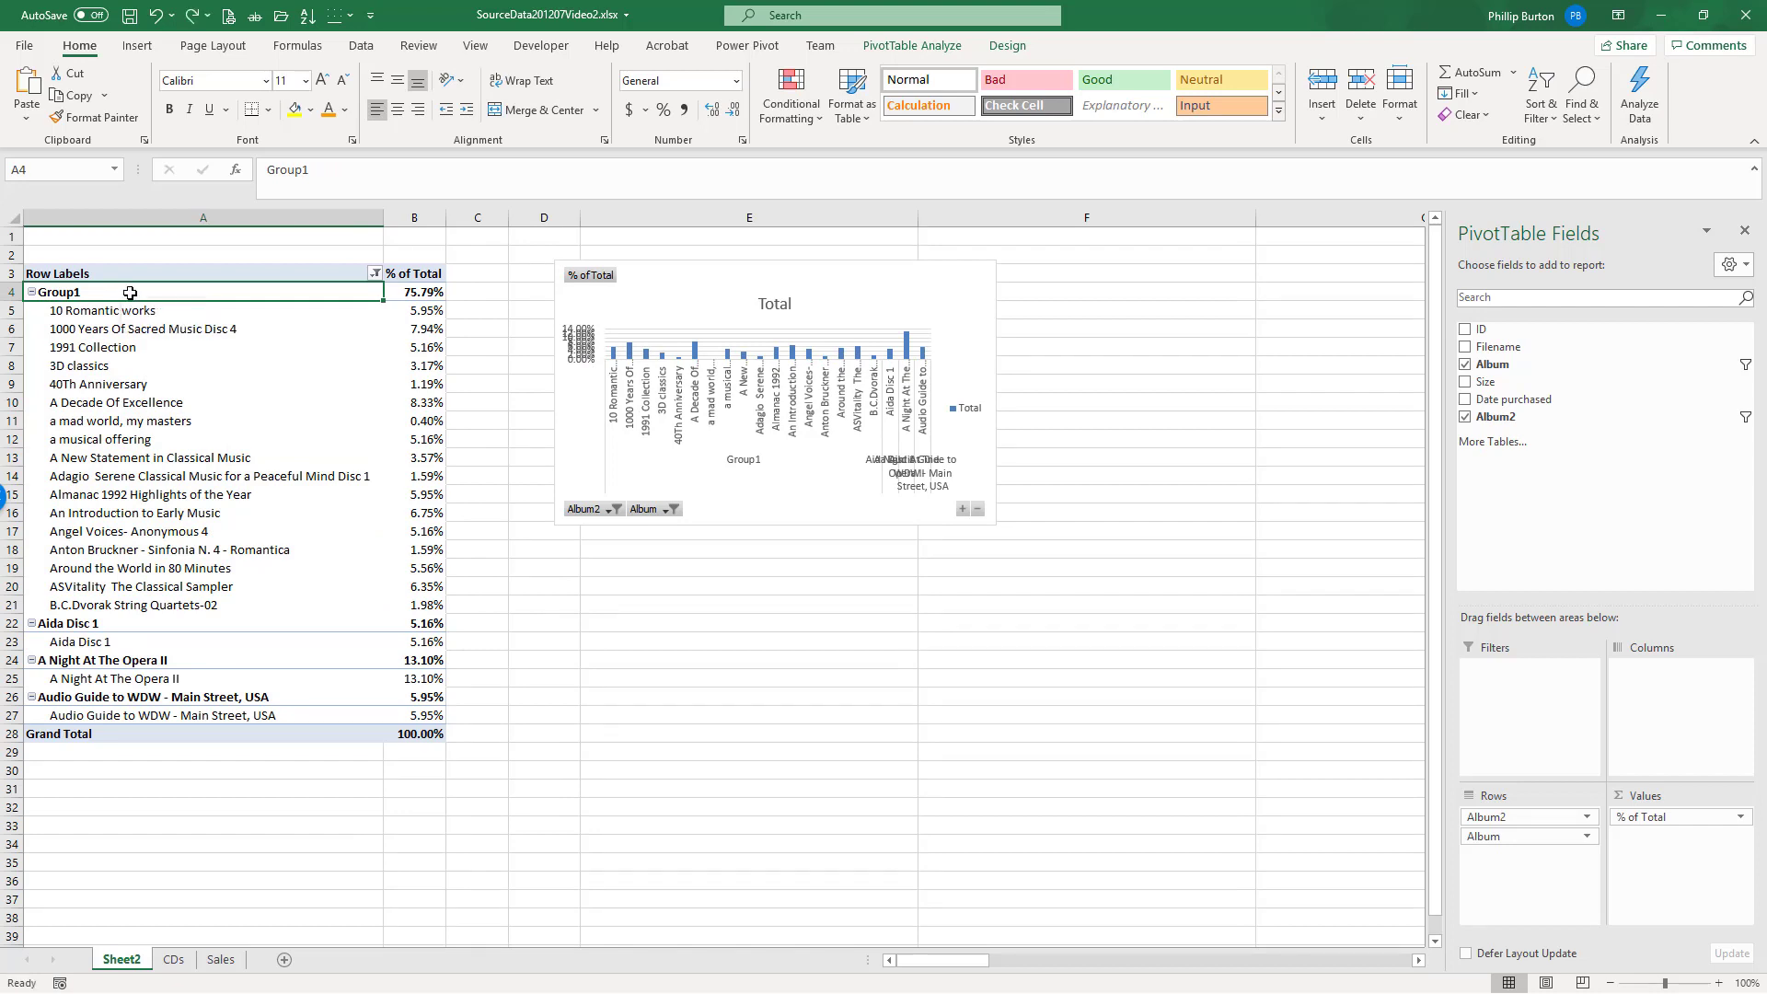
type("Music")
key("Return")
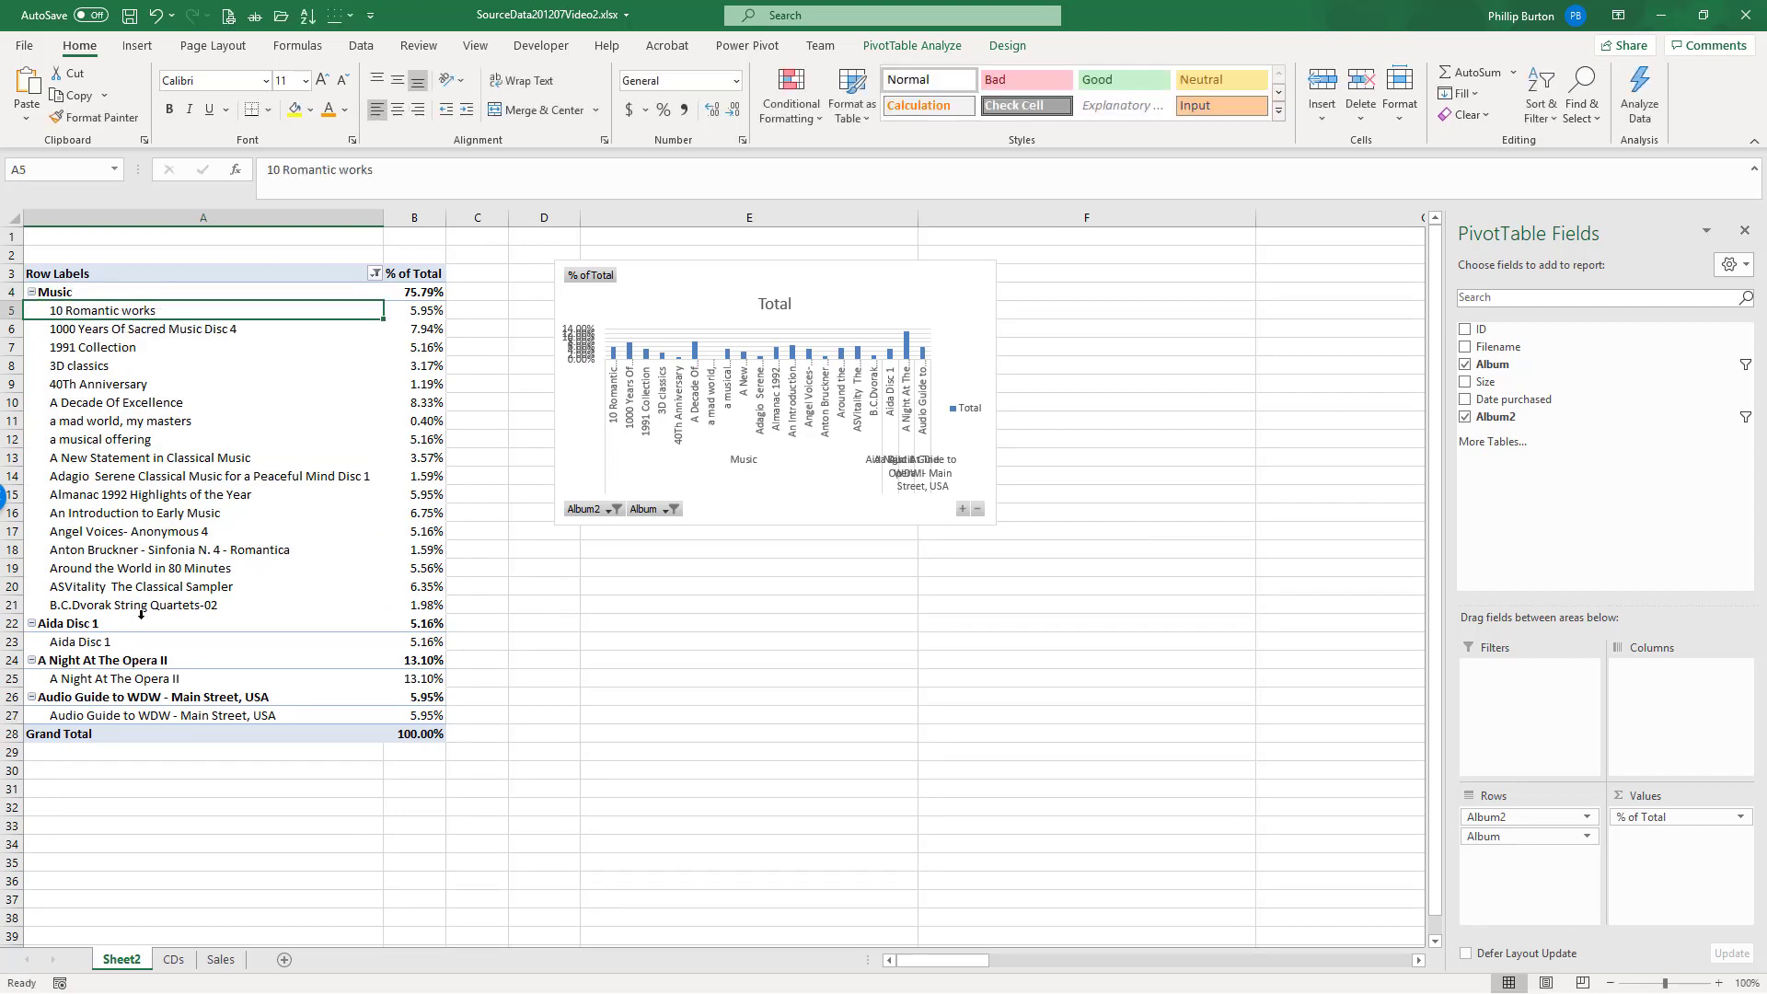
Step: Group Aida Disc 1 with A Night At The Opera II and name the group Opera
left_click_drag(140, 623, 146, 669)
right_click(145, 669)
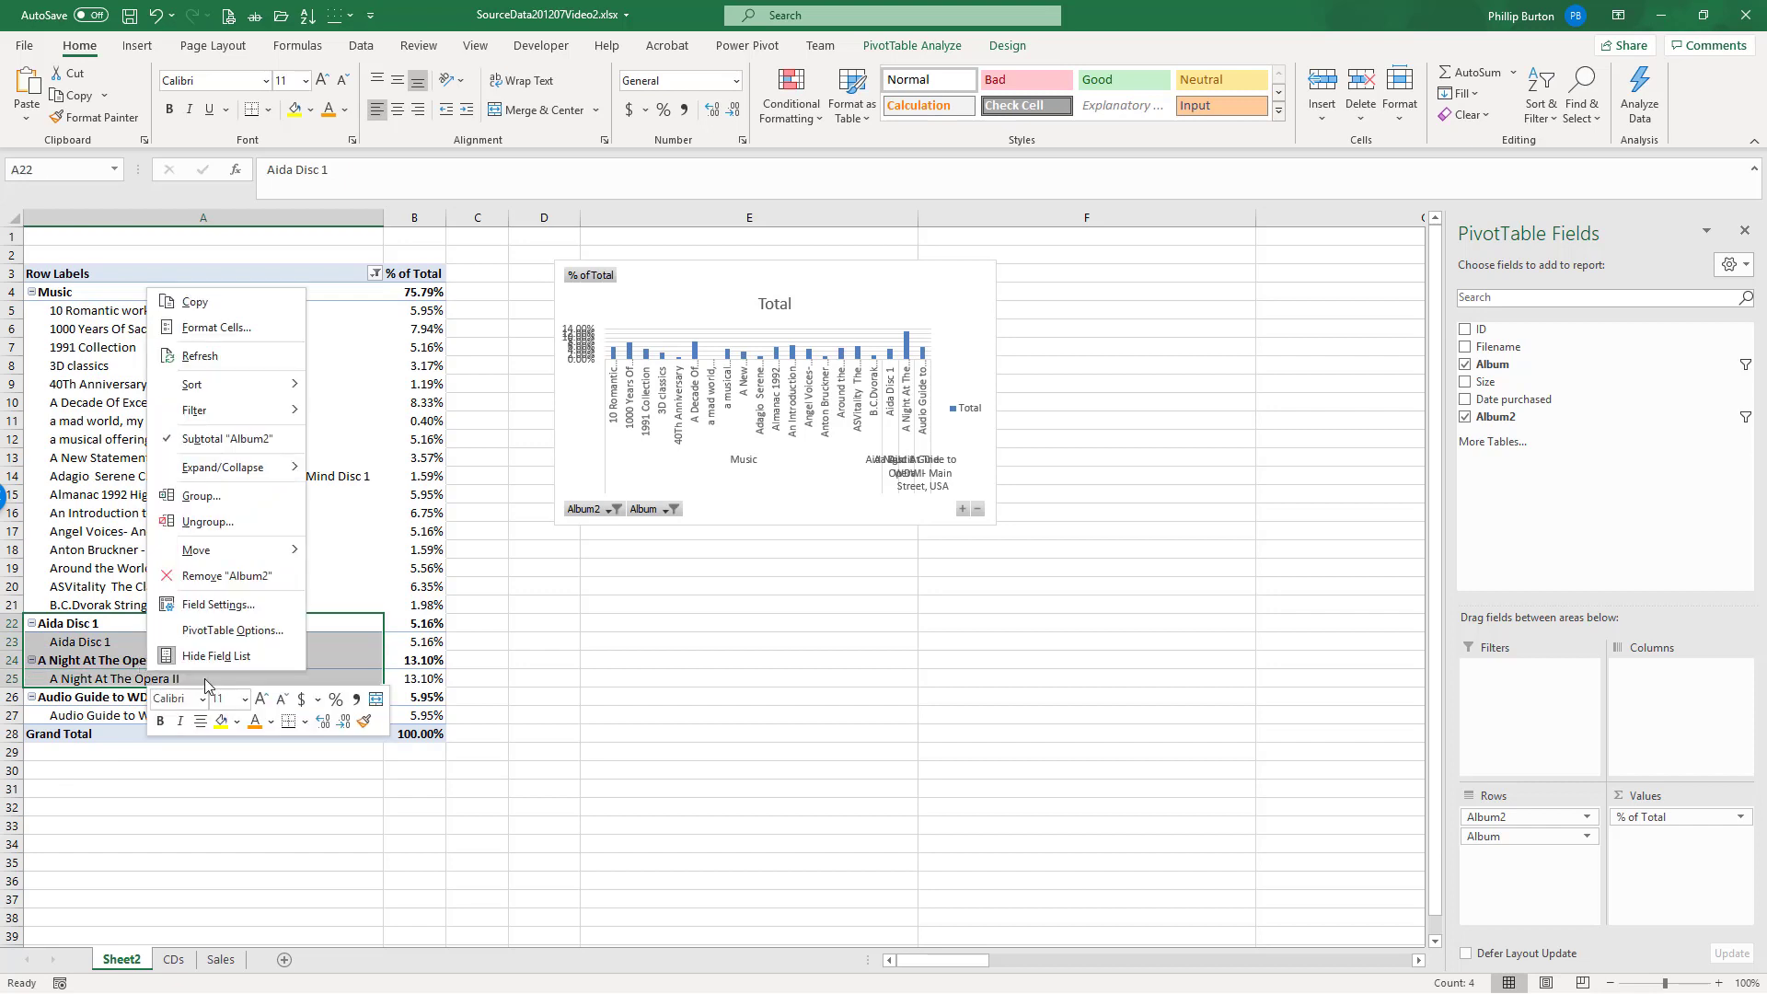
left_click(207, 495)
left_click(110, 622)
type("Oper")
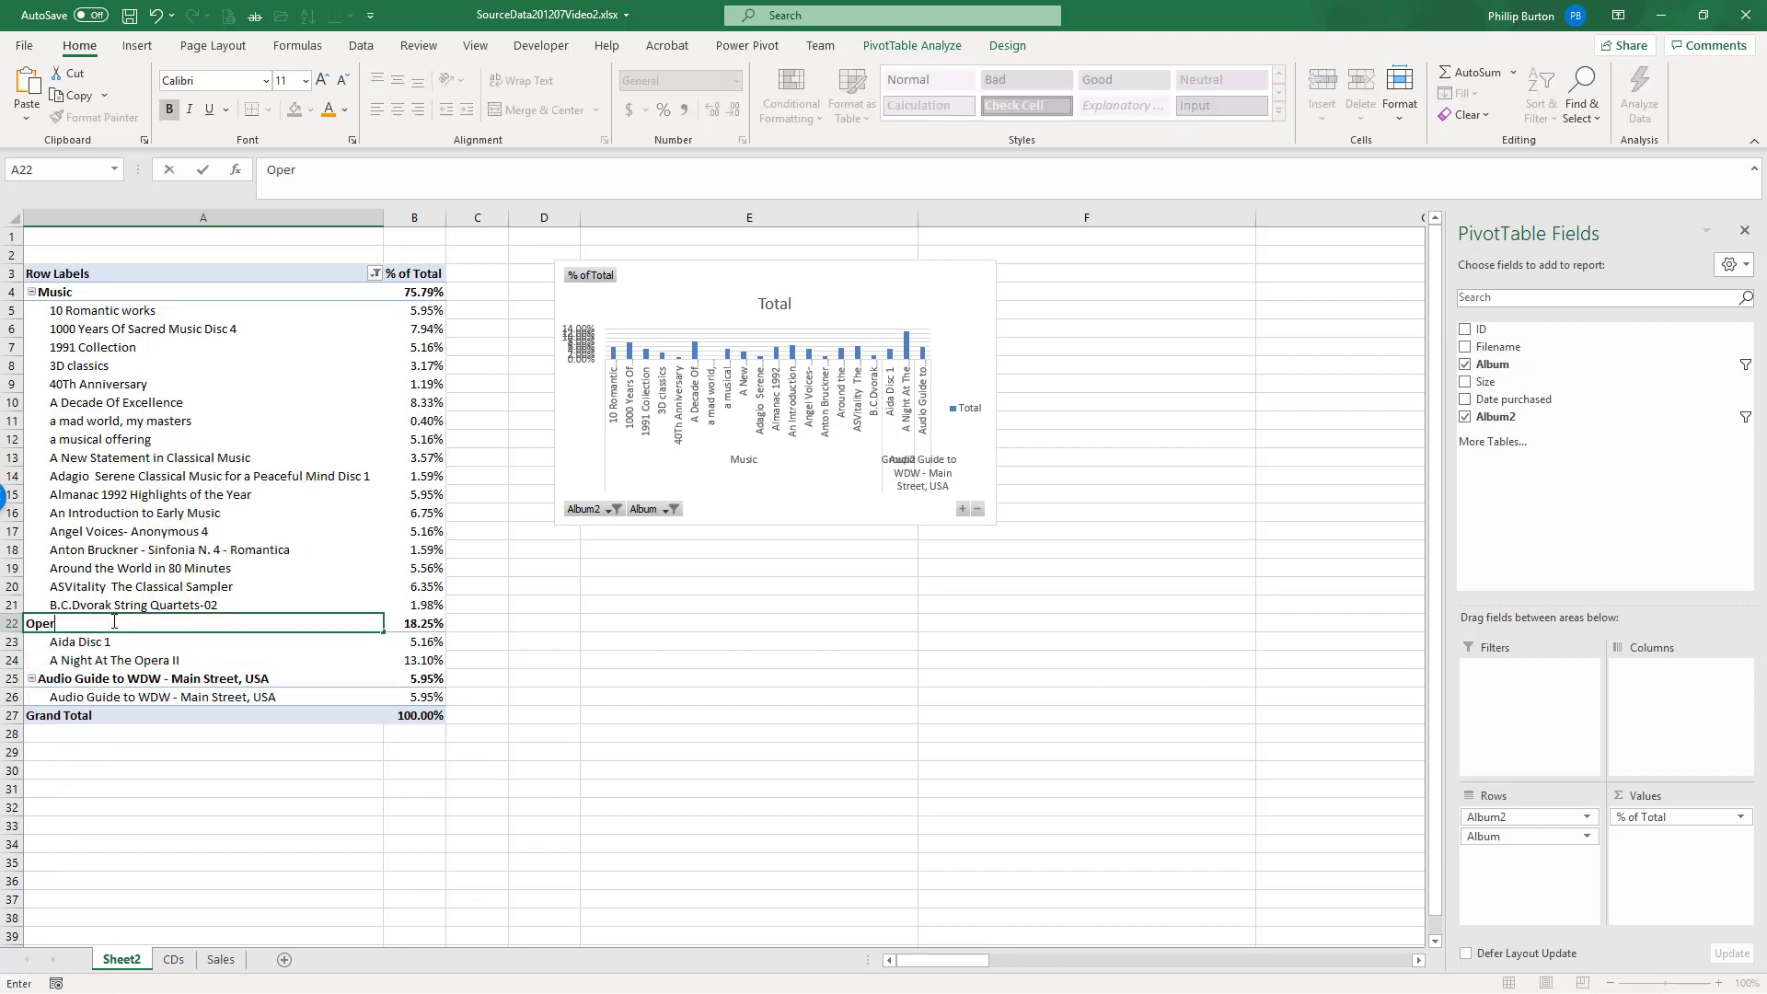
type("a")
key("Return")
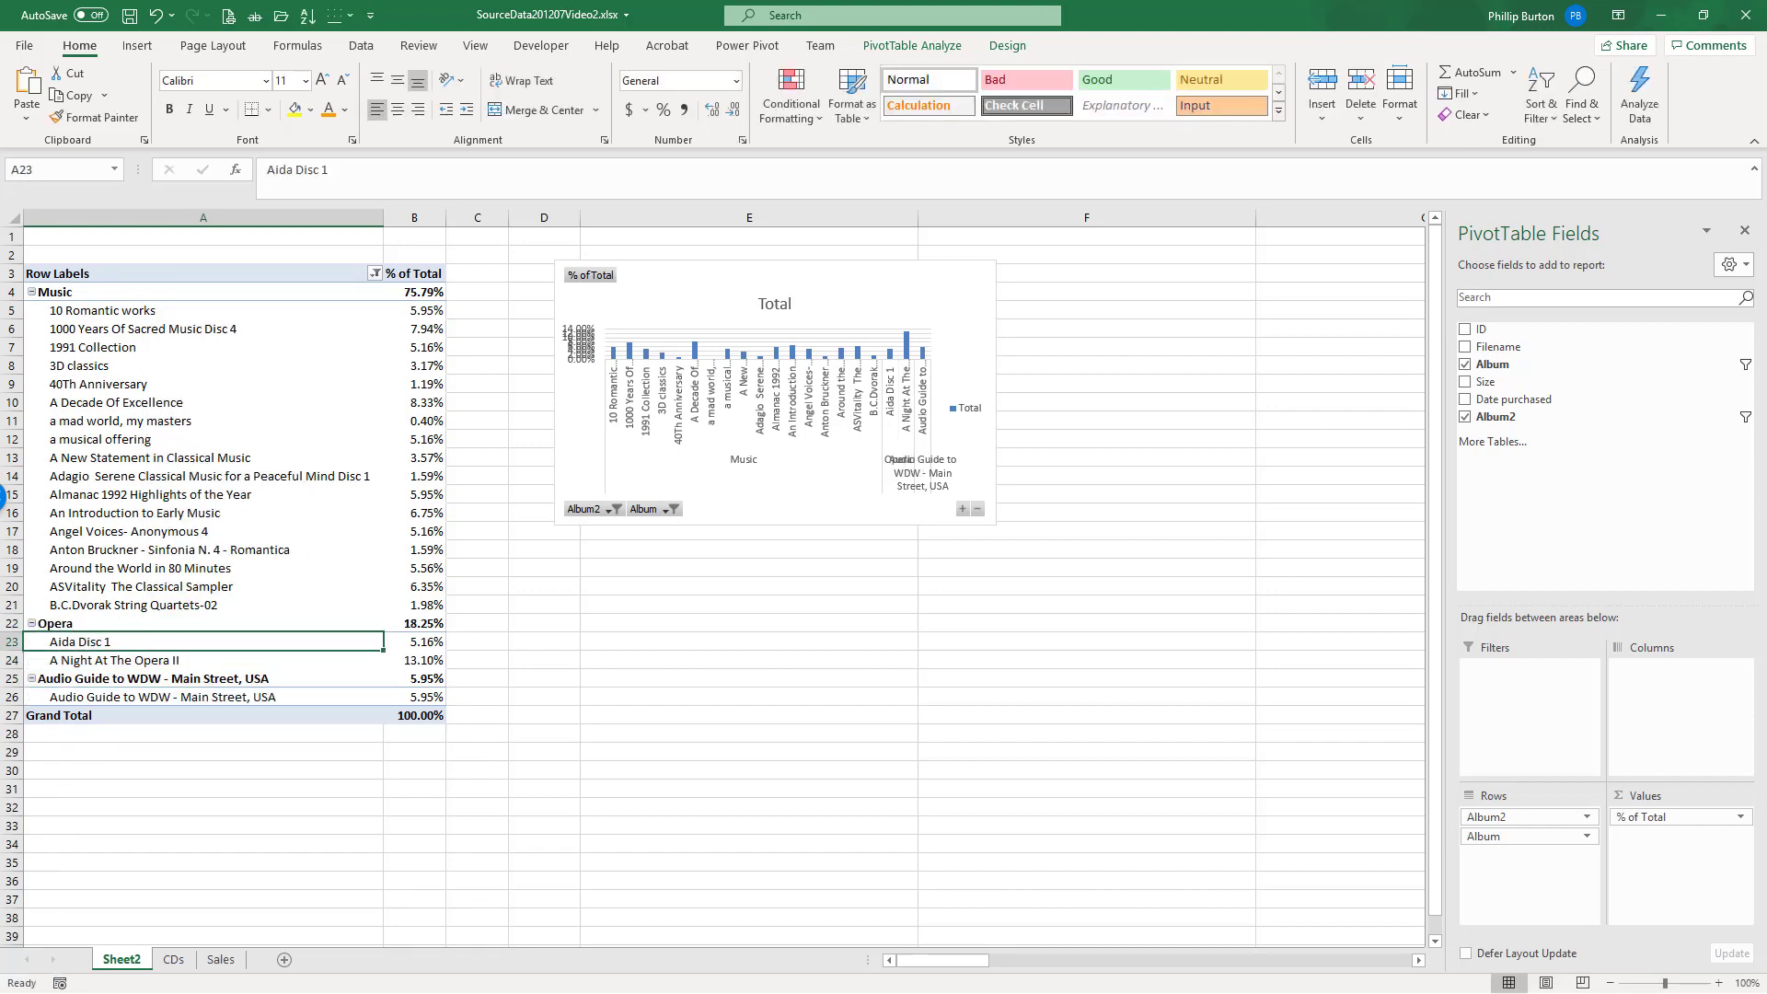
Step: Rename the Audio Guide to WDW - Main Street, USA group heading as Audio
left_click(159, 674)
left_click(163, 679)
key("F2")
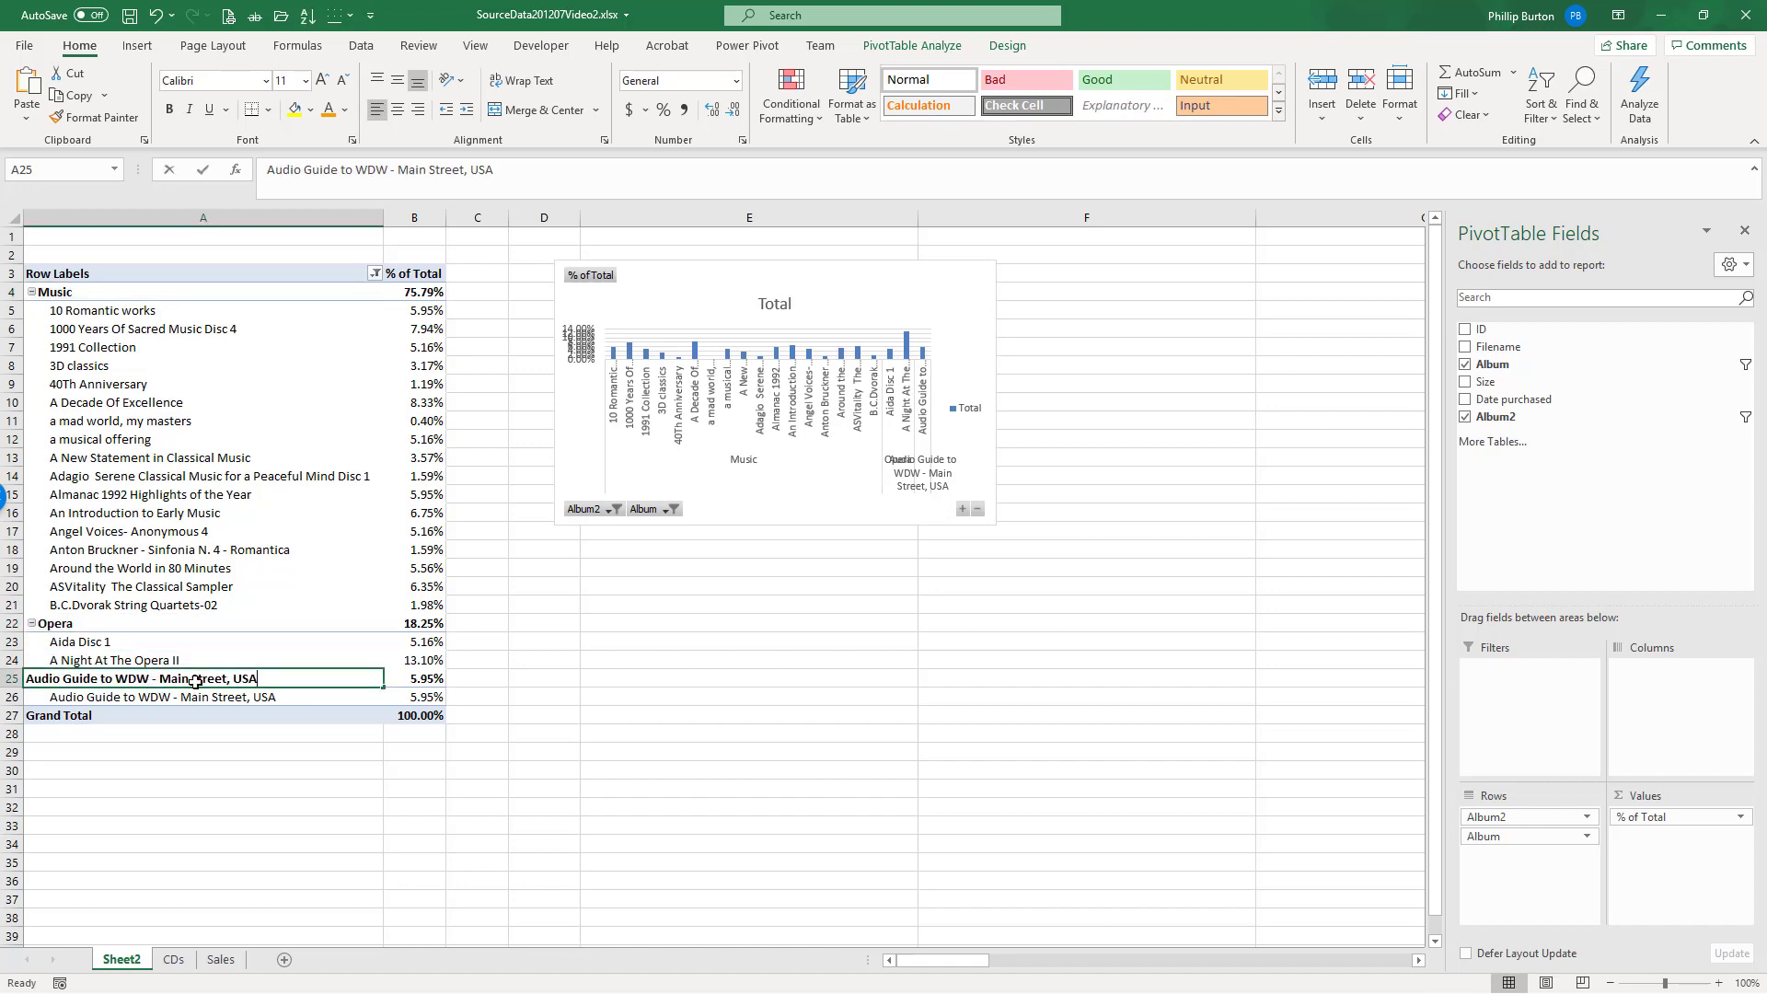
key("shift+Home")
type("Audio")
key("Return")
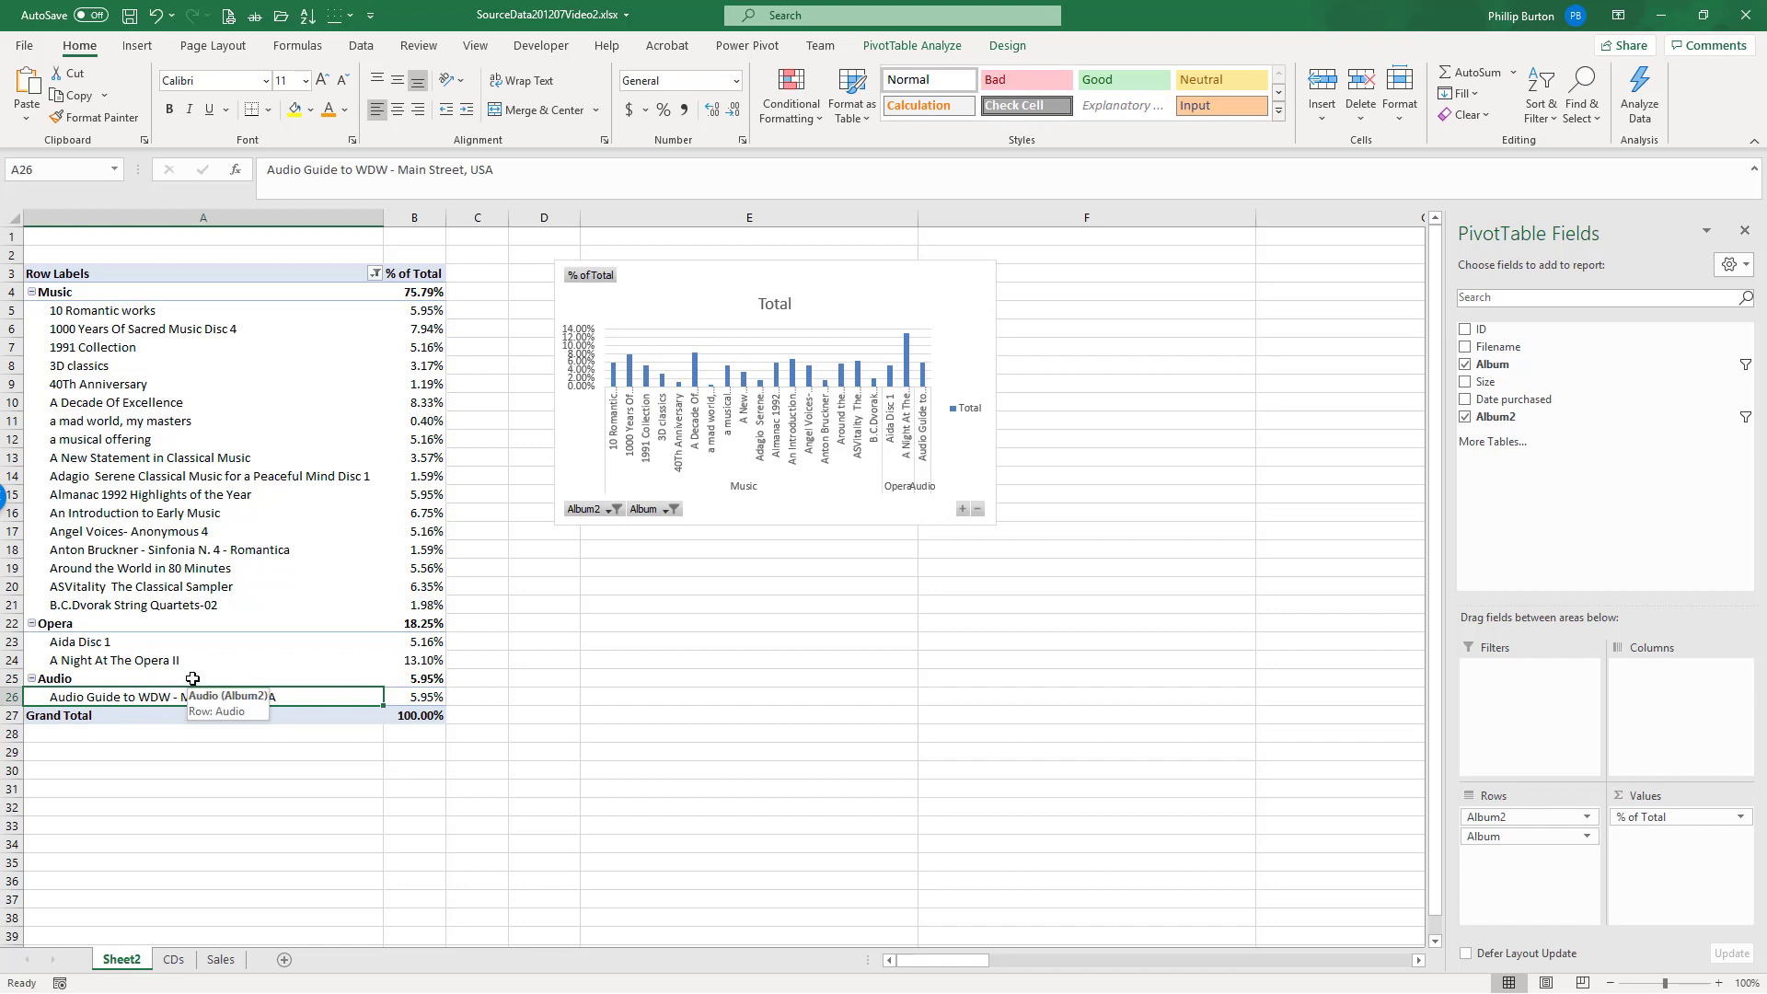
Step: Rename the grouping field Album2 as "Album Type"
left_click(1592, 819)
left_click(550, 661)
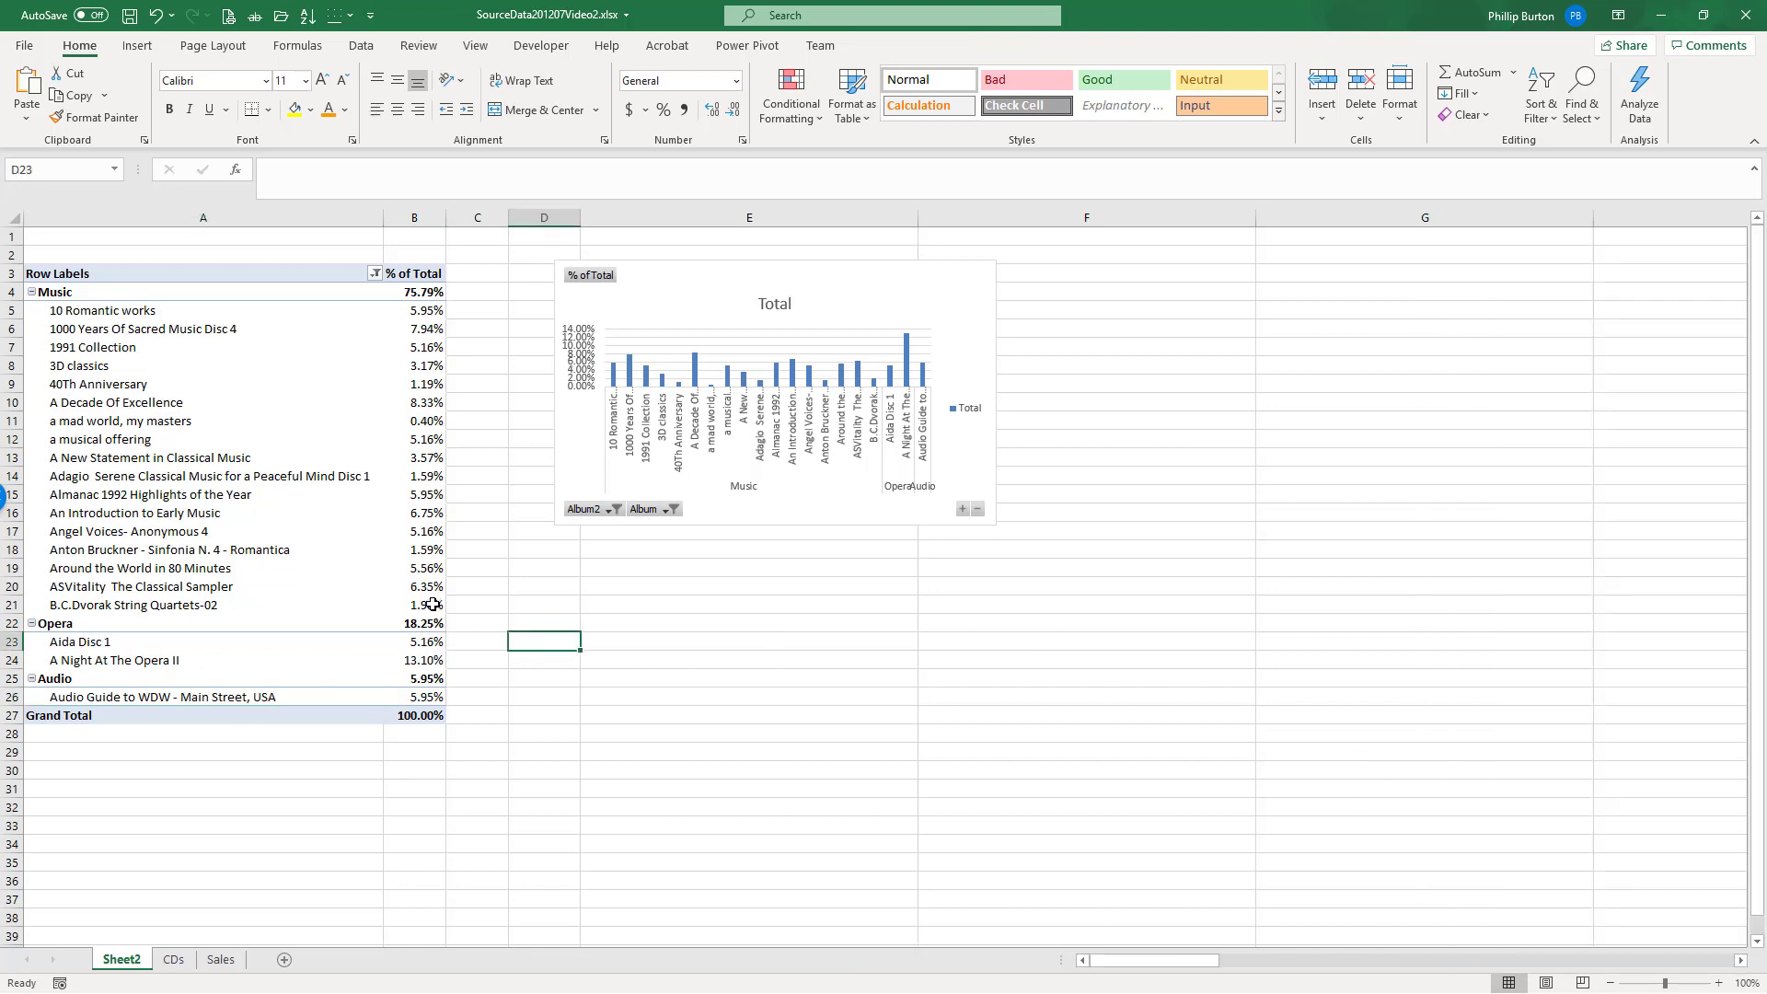
left_click(429, 604)
left_click(115, 286)
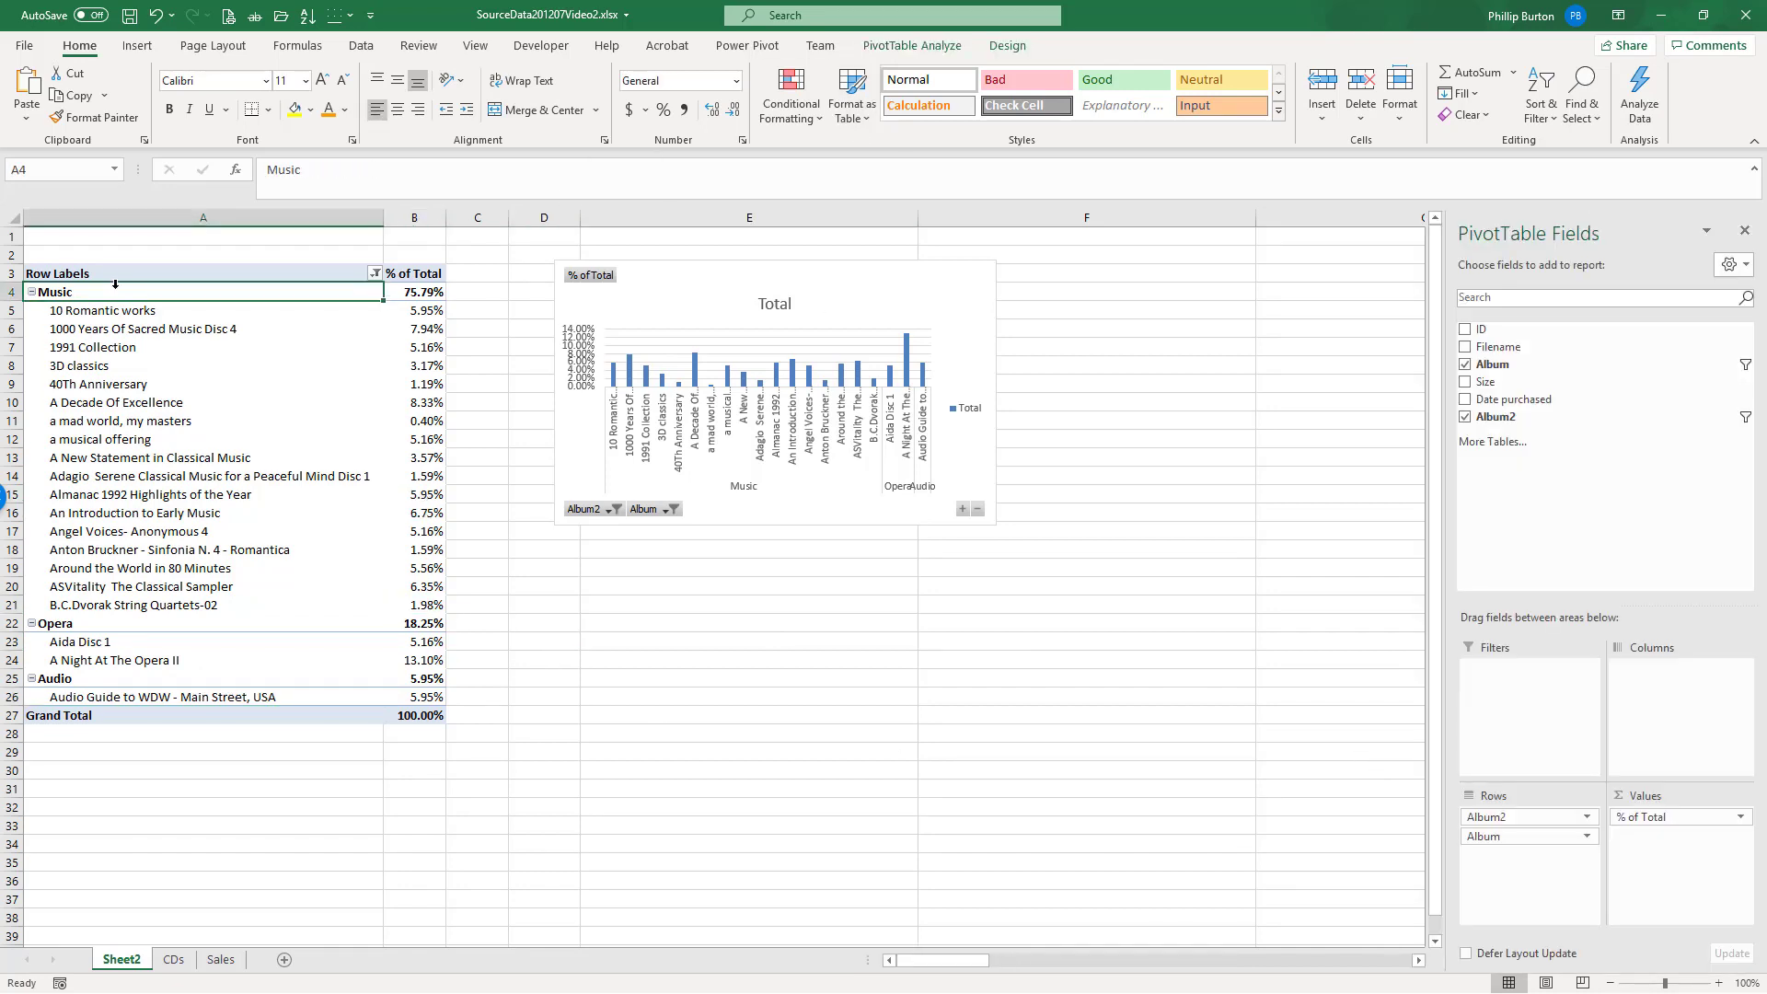
left_click(926, 53)
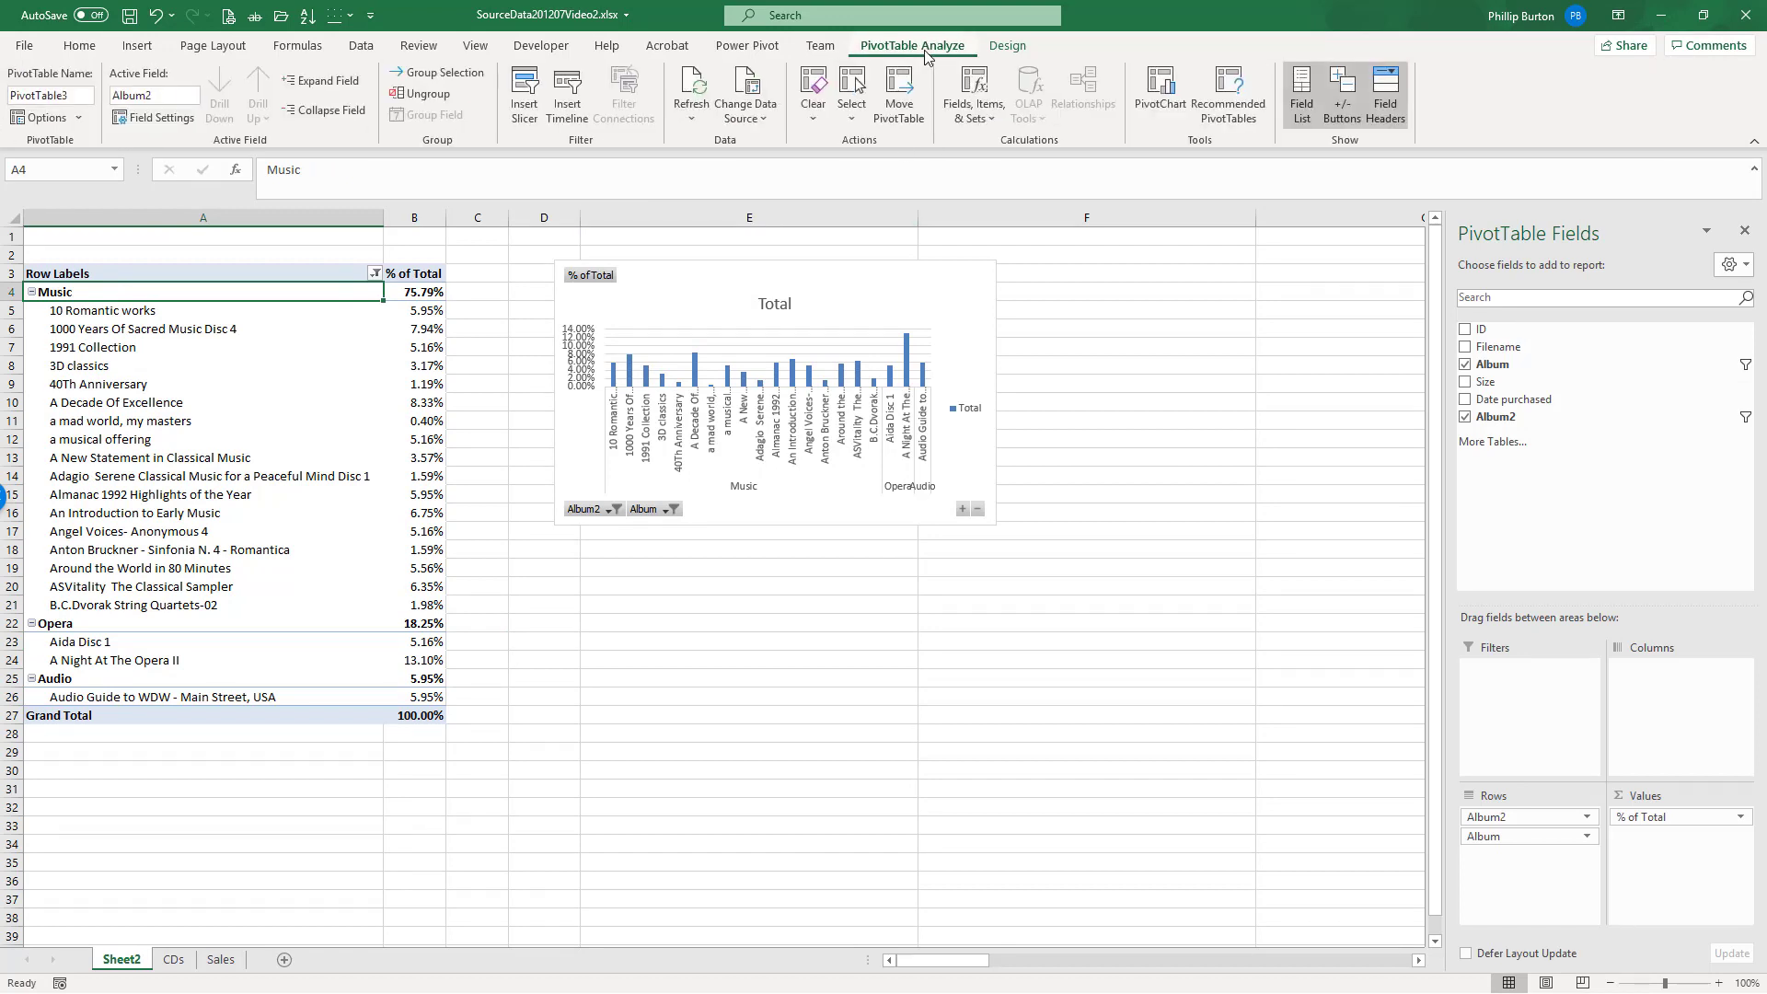
left_click(147, 96)
double_click(147, 96)
type("Album Type")
key("Return")
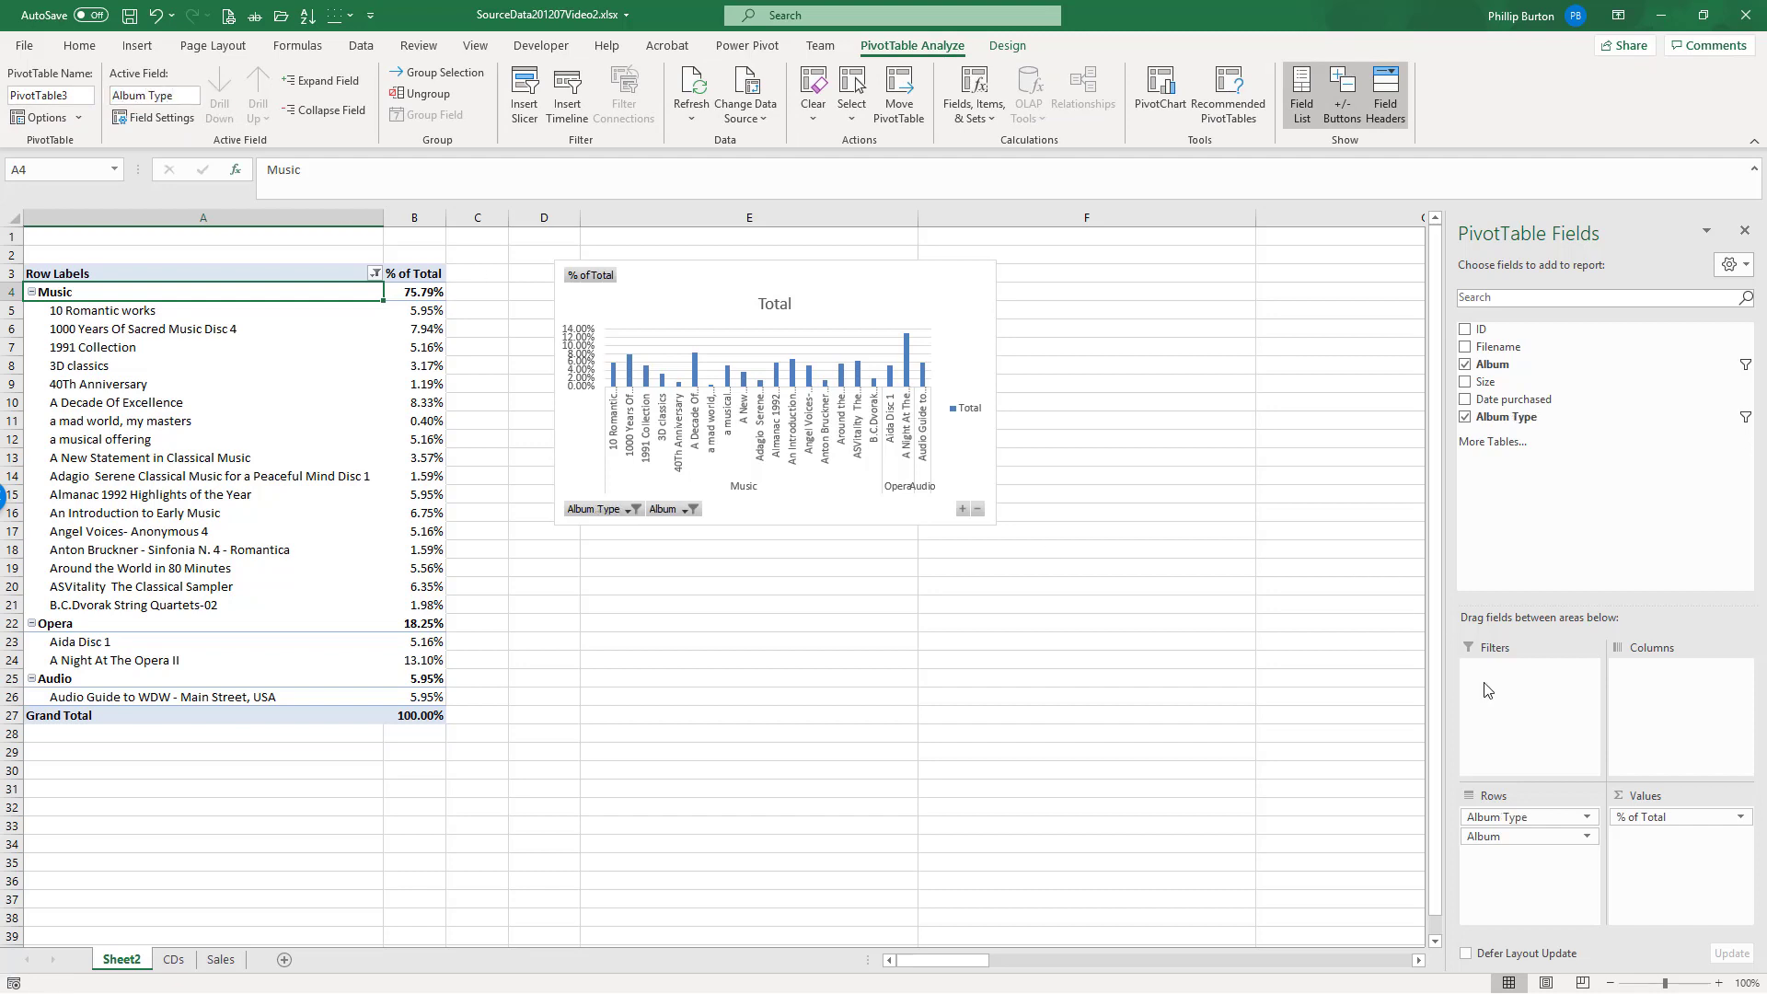
Step: Move Album Type from the rows to the report filters and filter the PivotTable to Opera only
key("ctrl")
key("ctrl")
left_click_drag(1528, 816, 1543, 719)
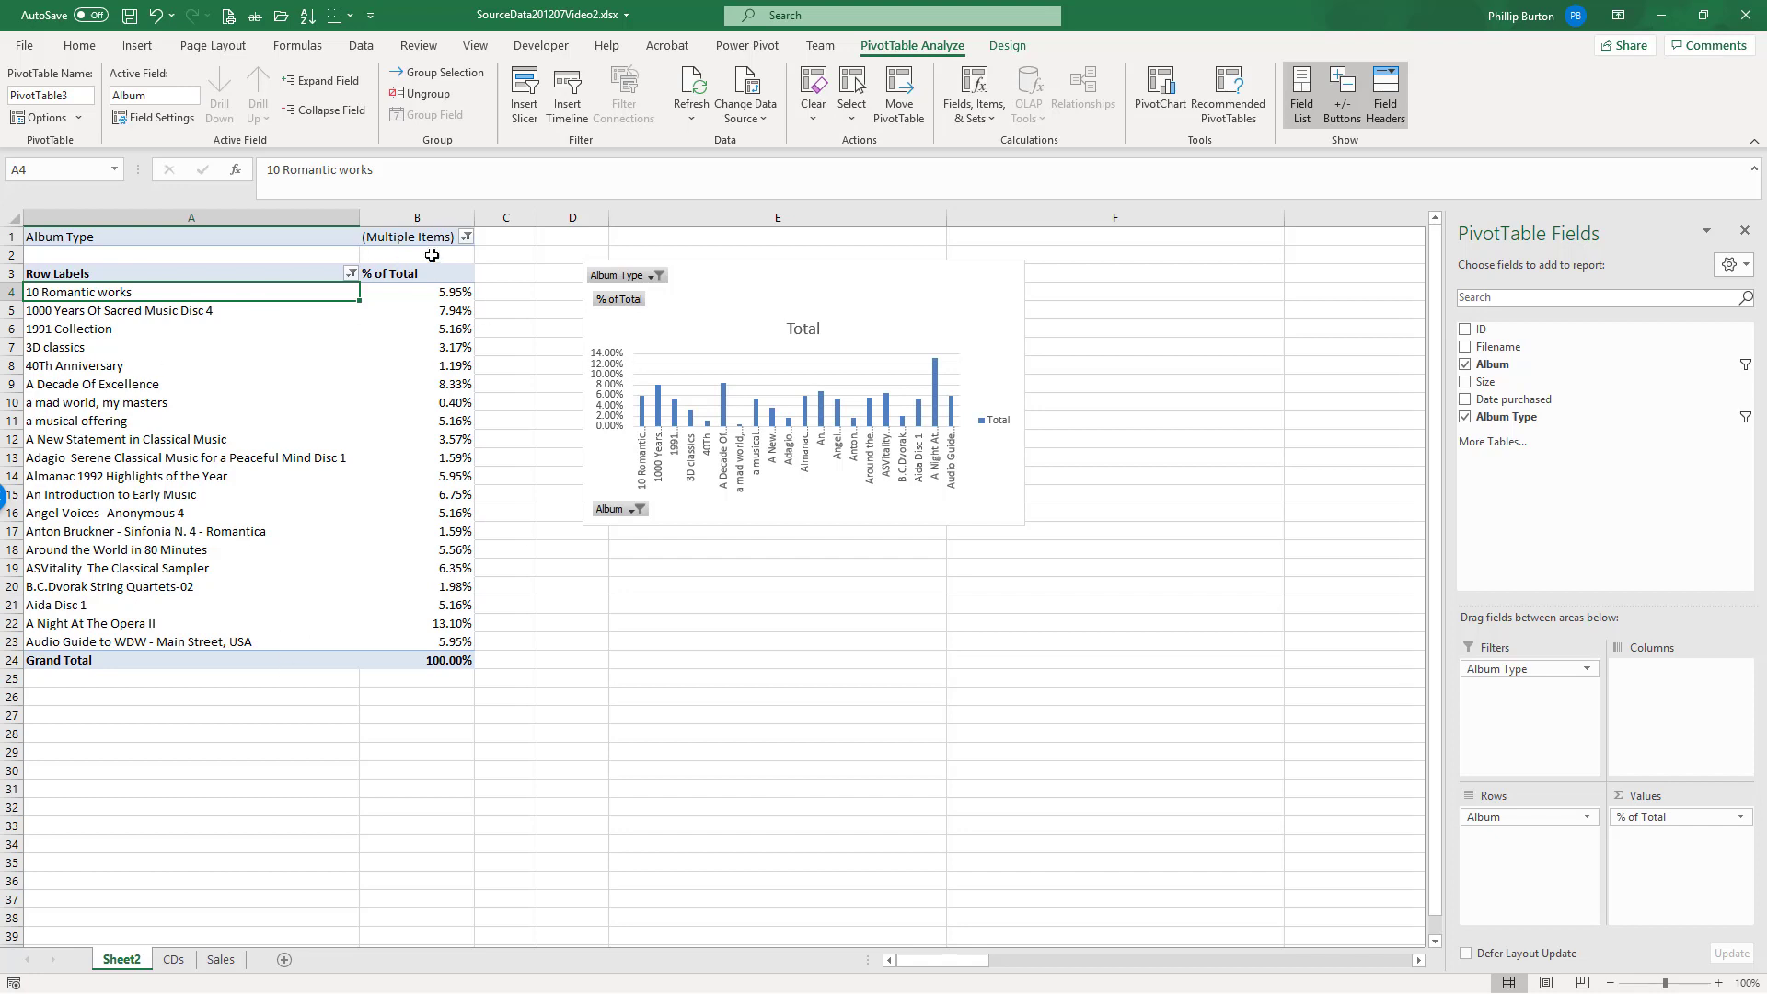
left_click(467, 236)
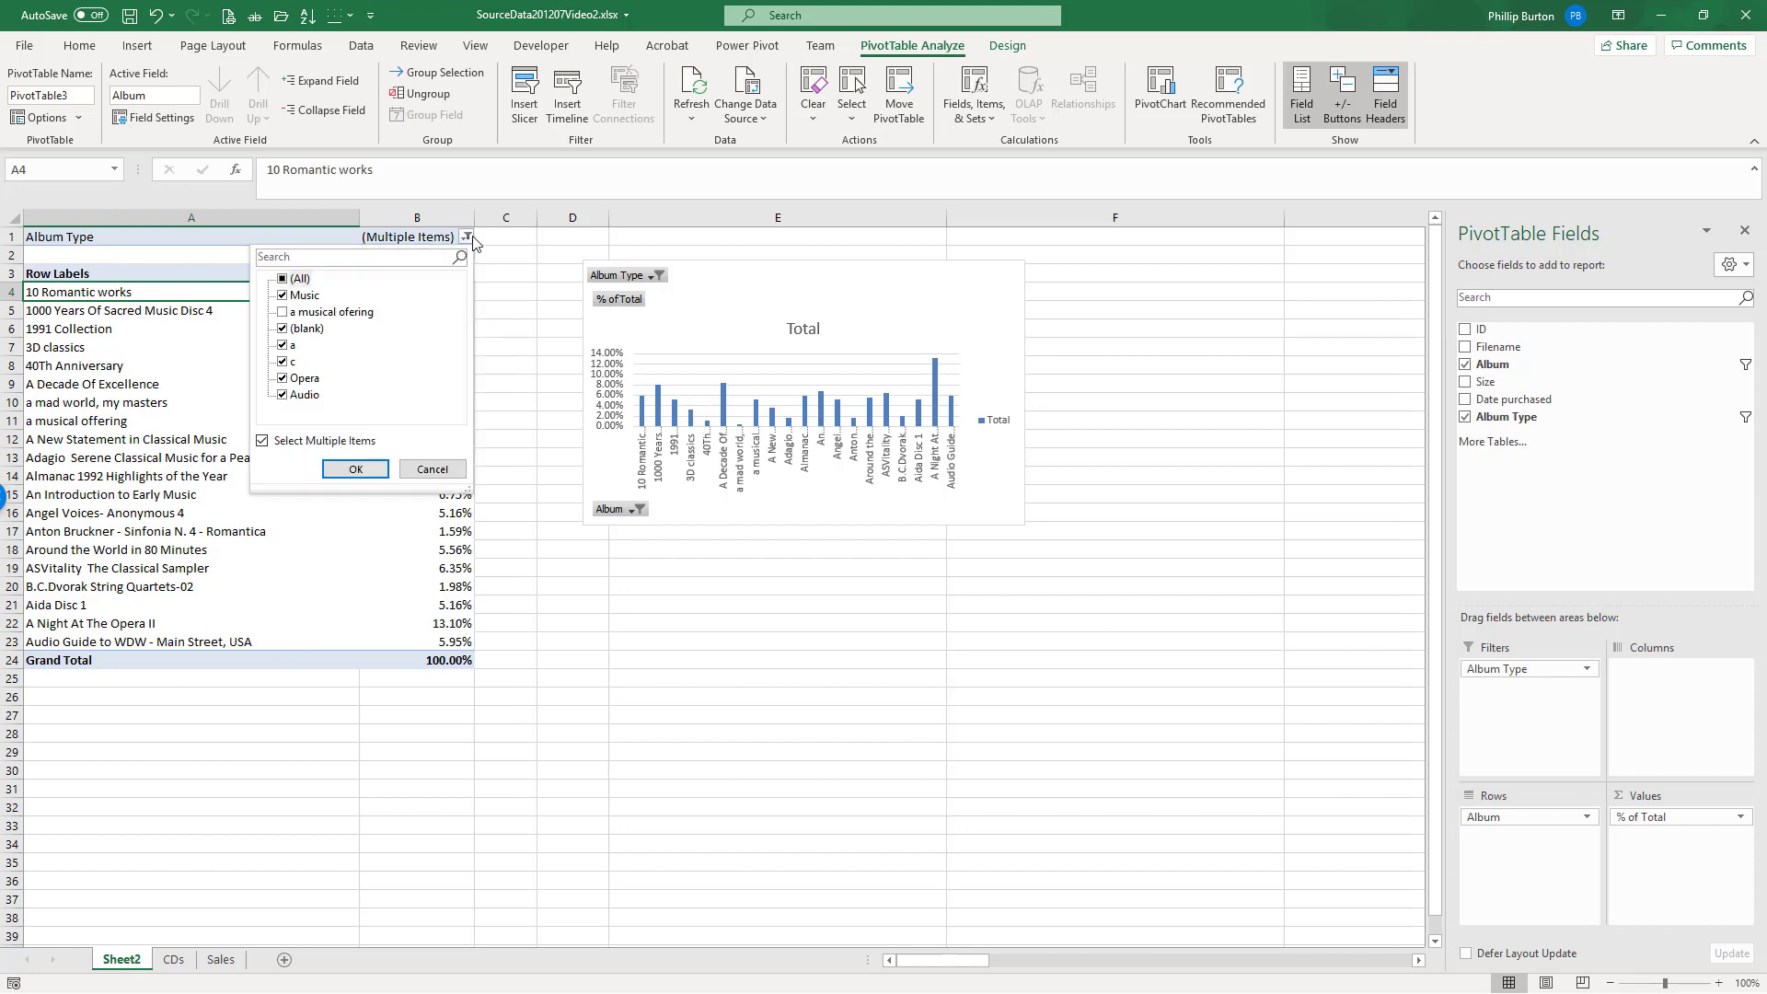
left_click(300, 279)
left_click(300, 279)
left_click(282, 378)
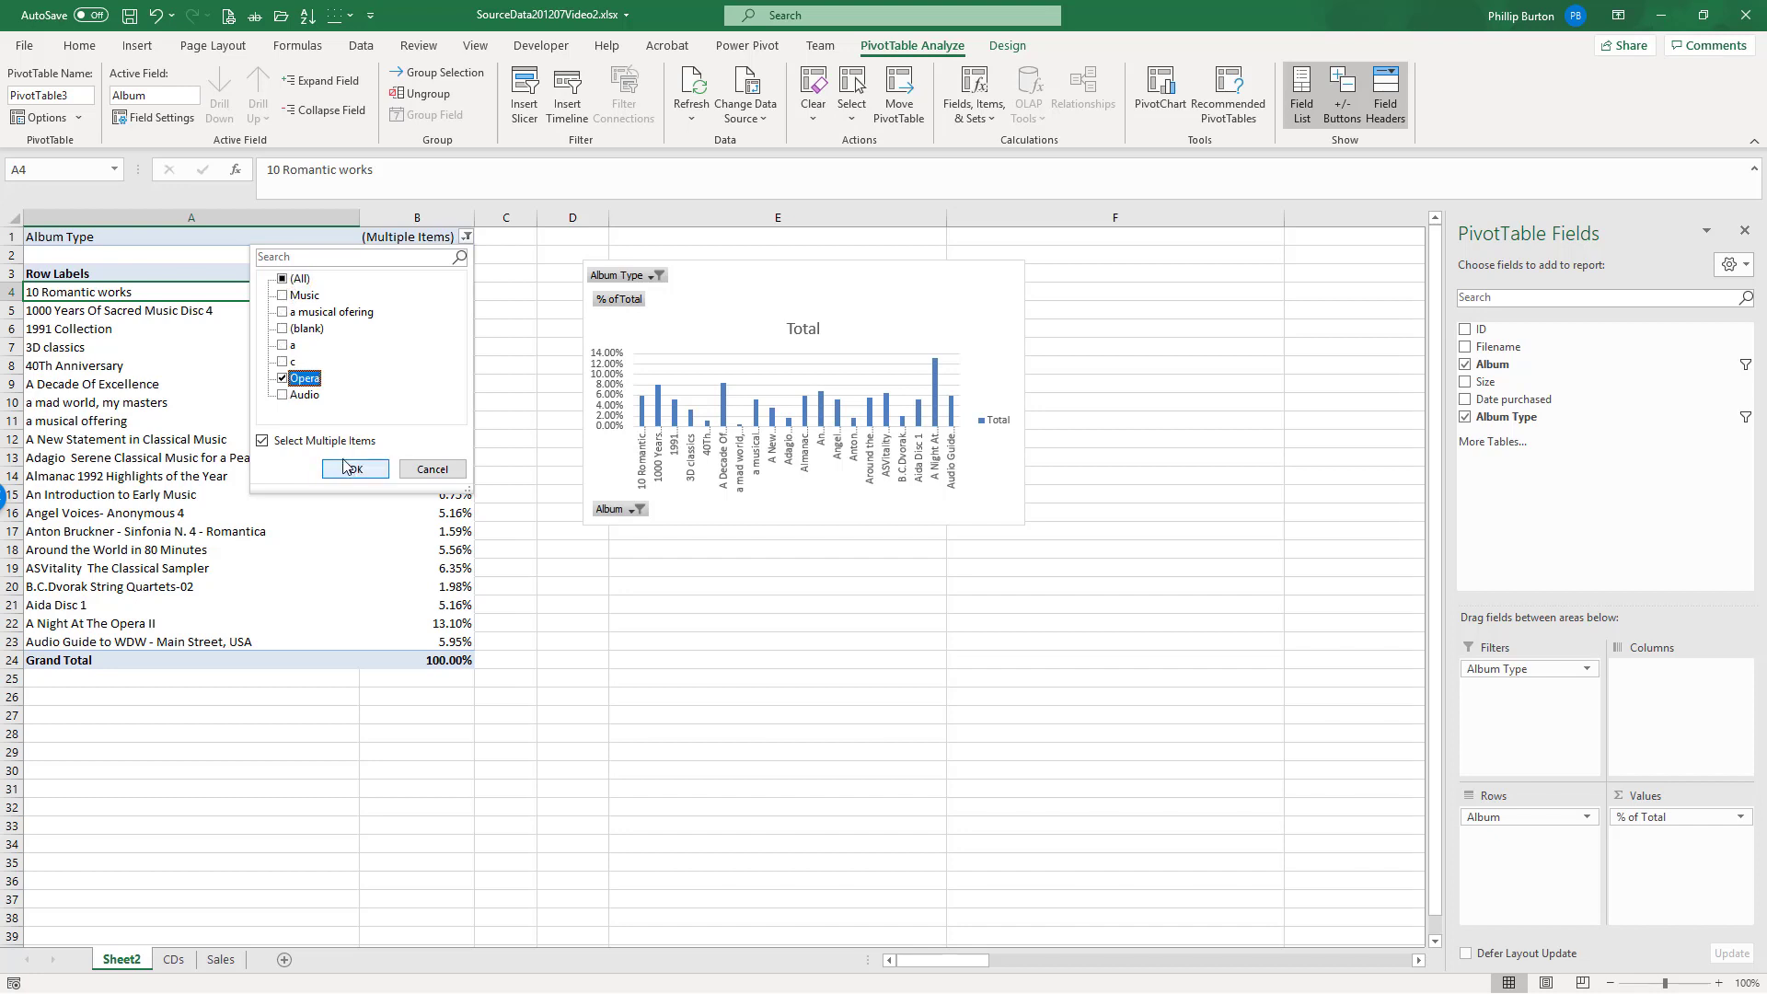
left_click(355, 469)
Step: Undo the Opera filter and move Album Type back to the rows, above Album
left_click(237, 237)
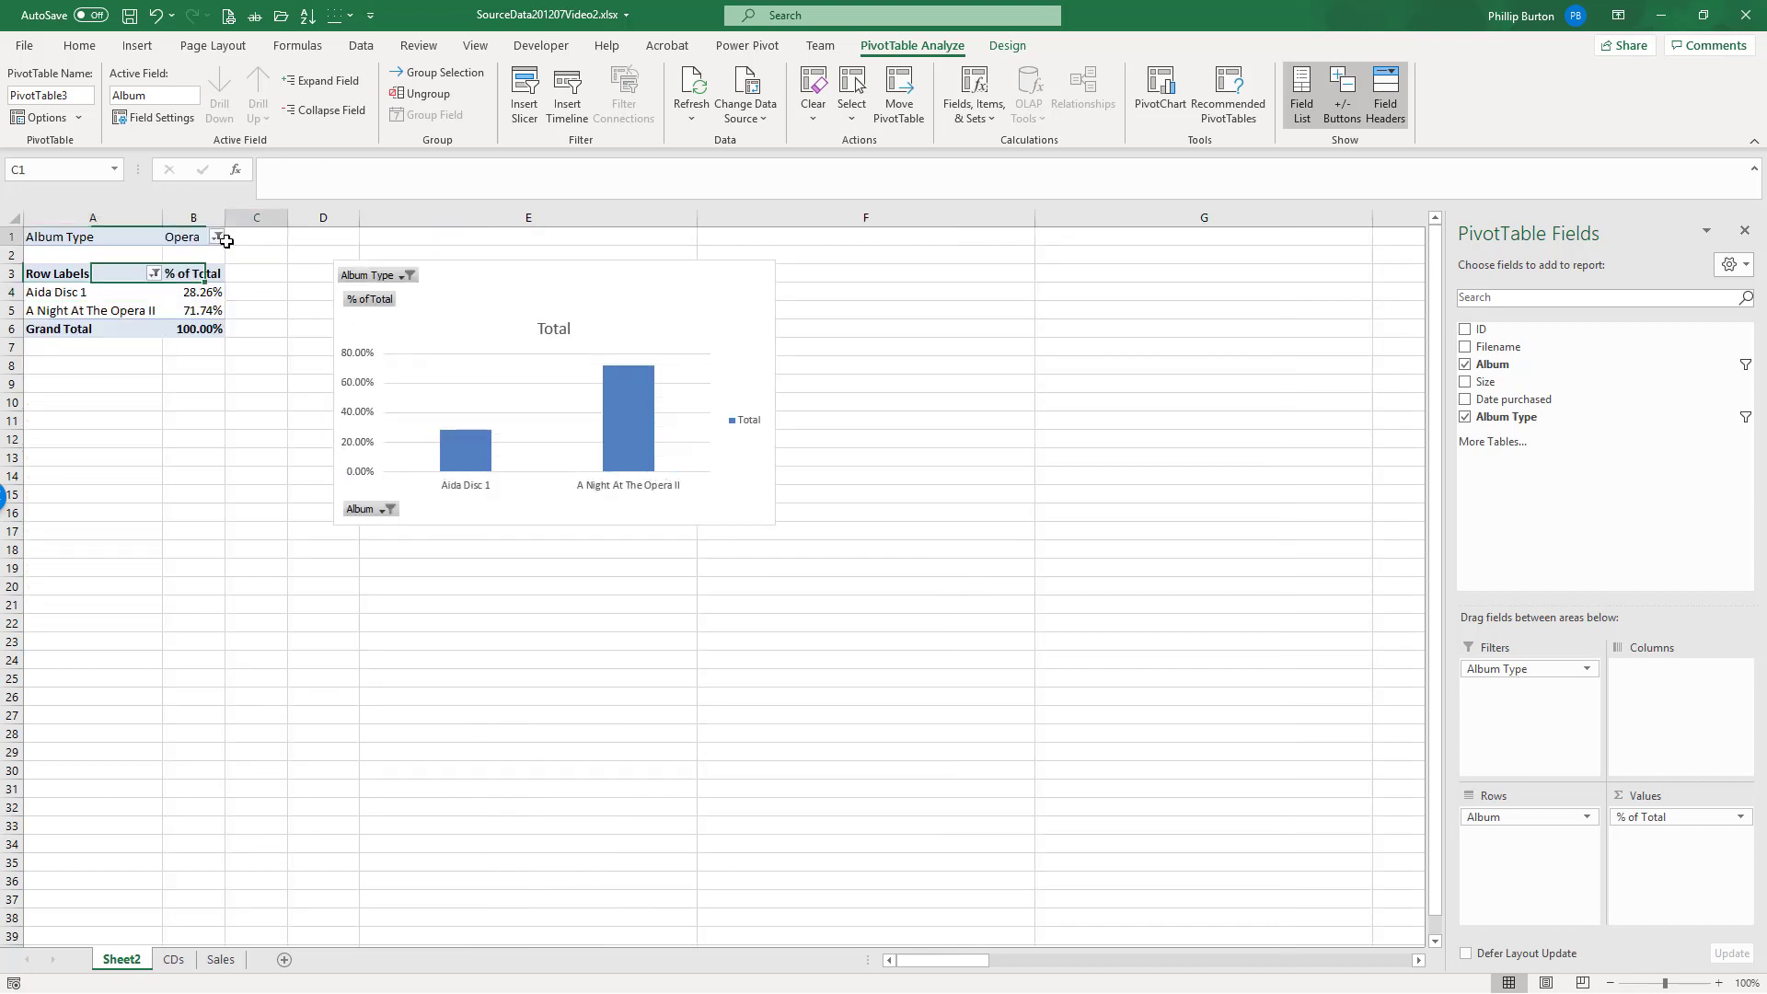
left_click(217, 236)
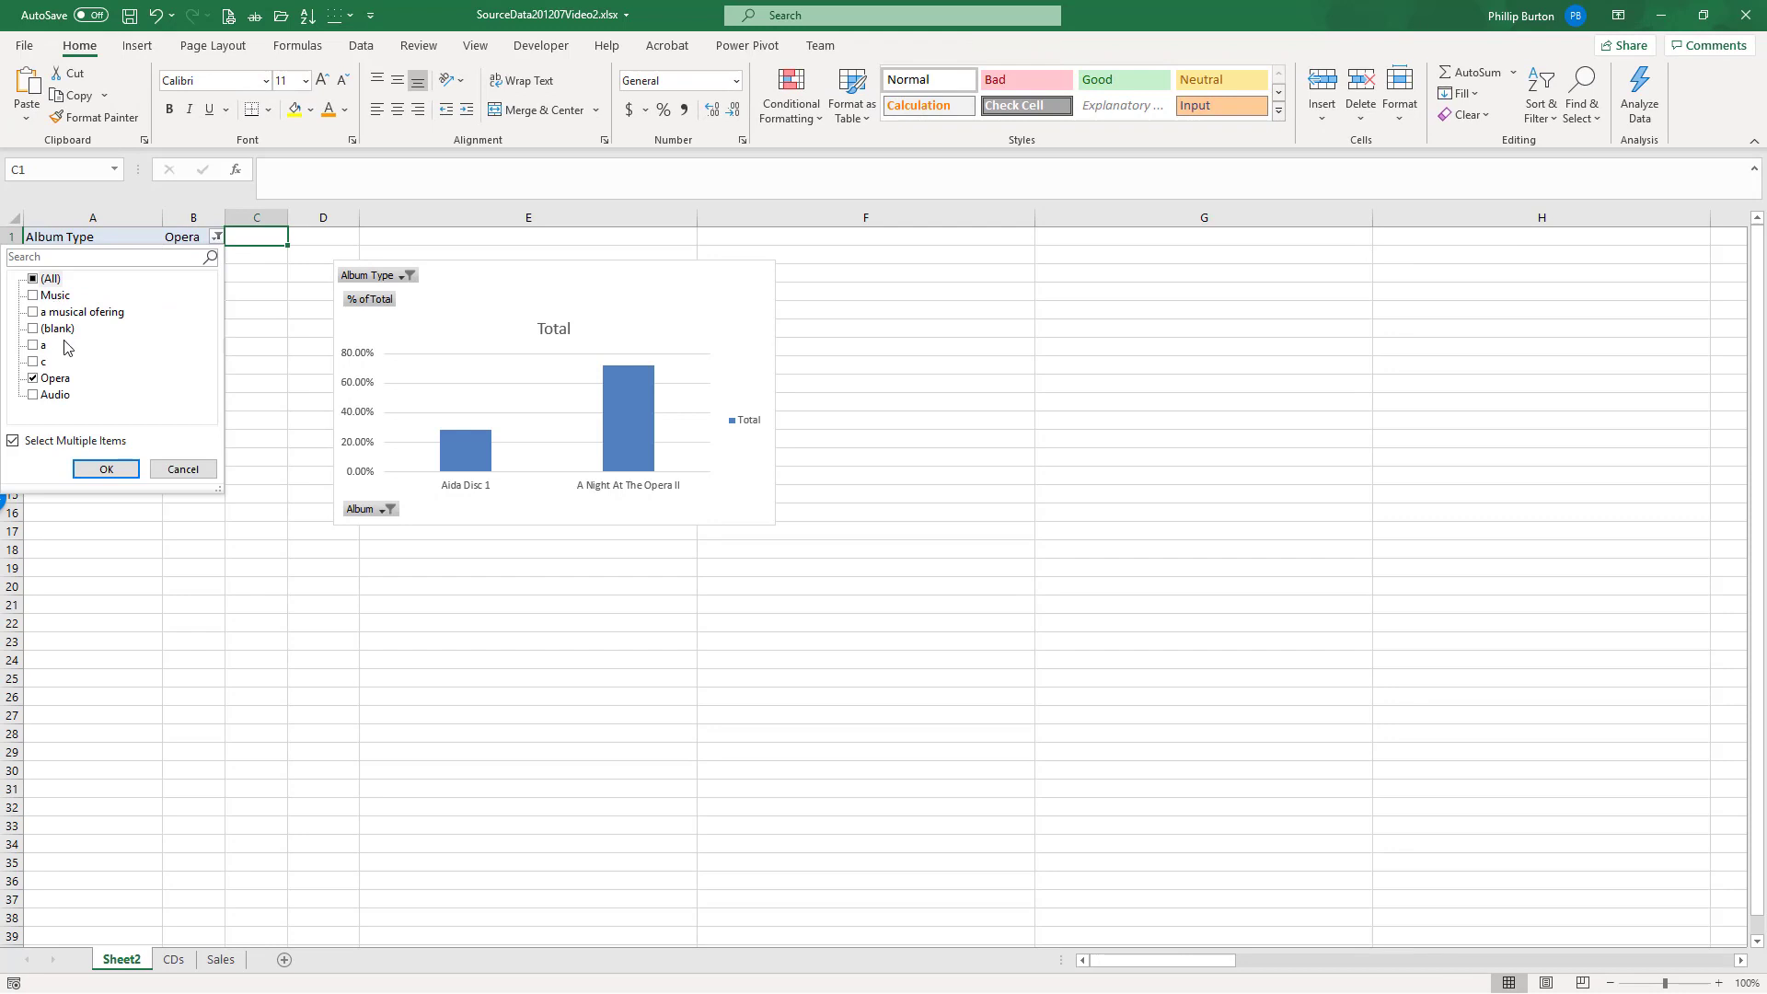
left_click(174, 471)
left_click(202, 301)
key("ctrl+z")
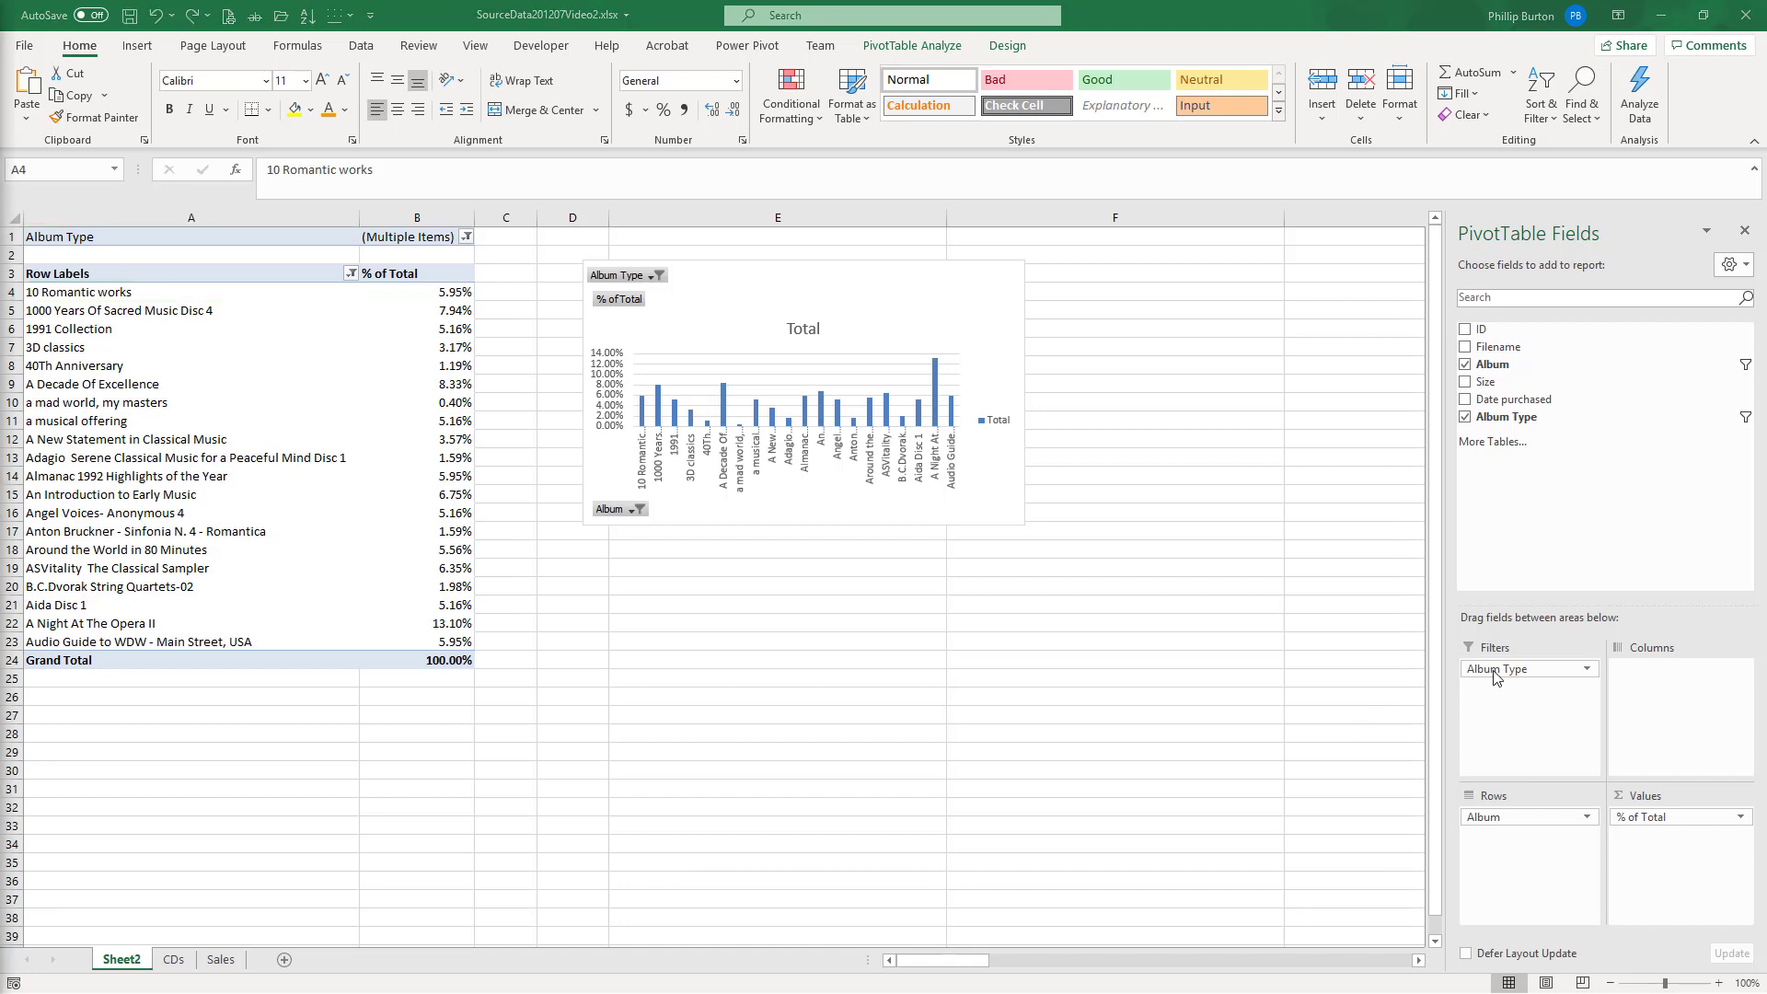
left_click_drag(1517, 676, 1526, 808)
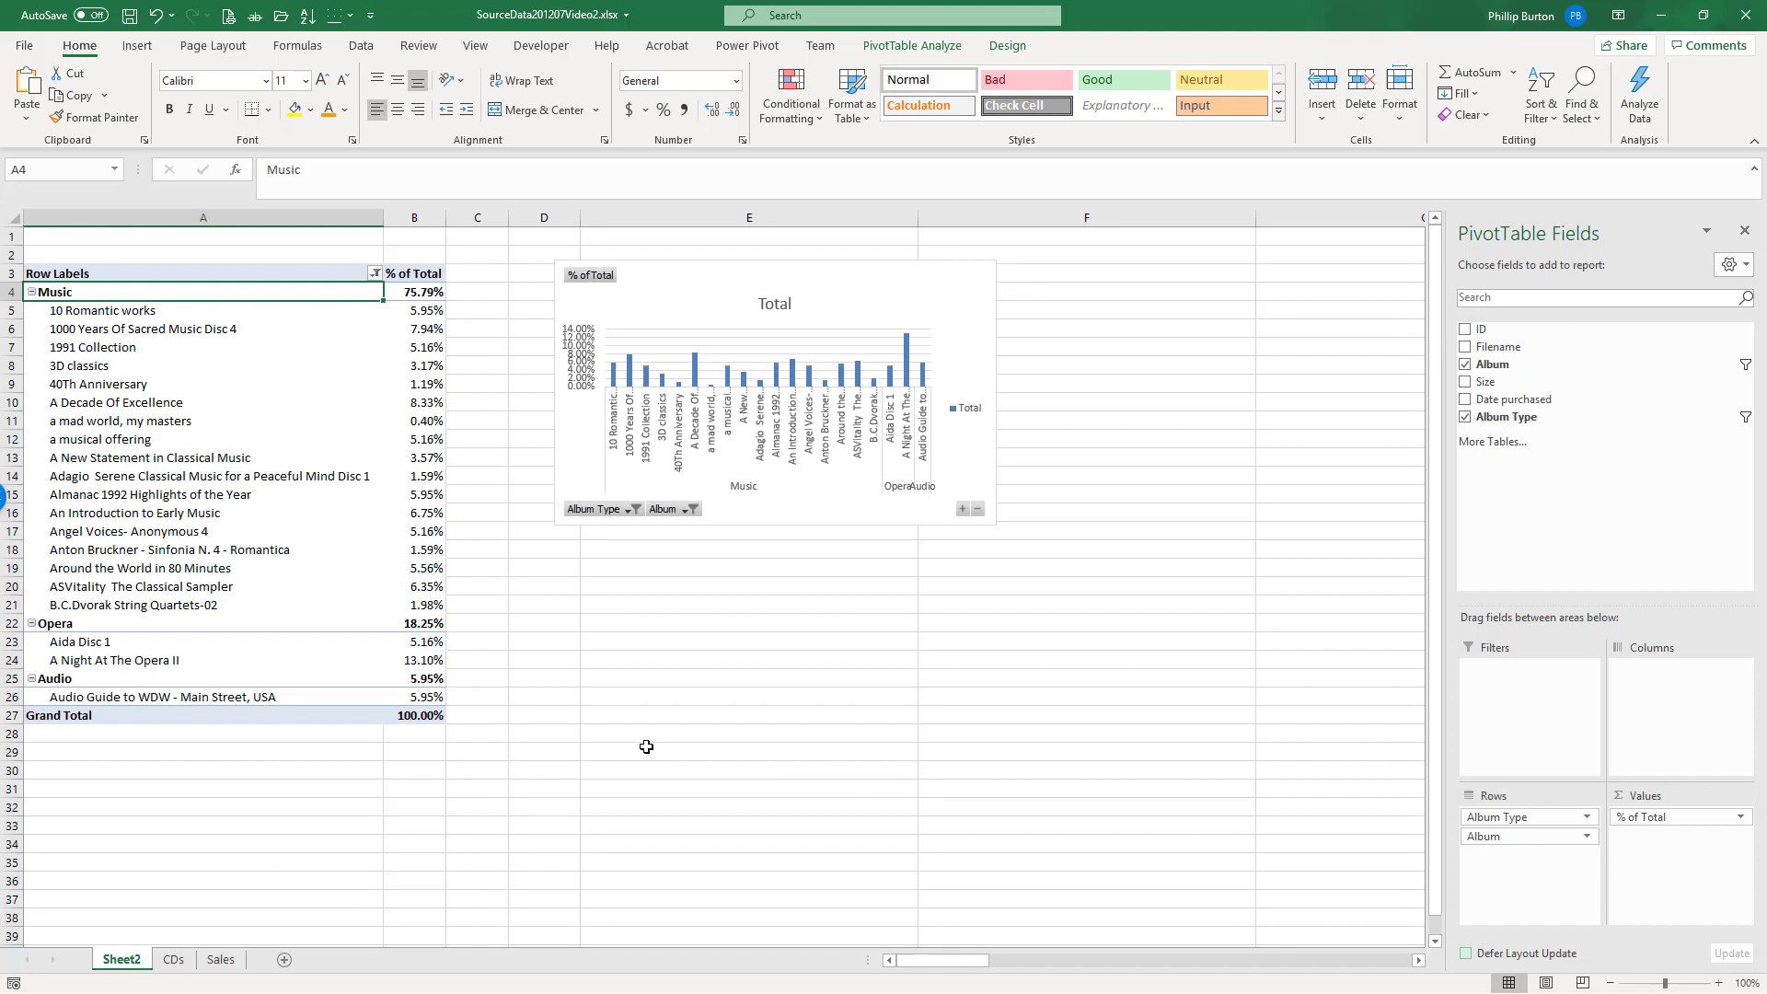
Step: Insert a slicer for Album Type and place it below the PivotChart
left_click(367, 465)
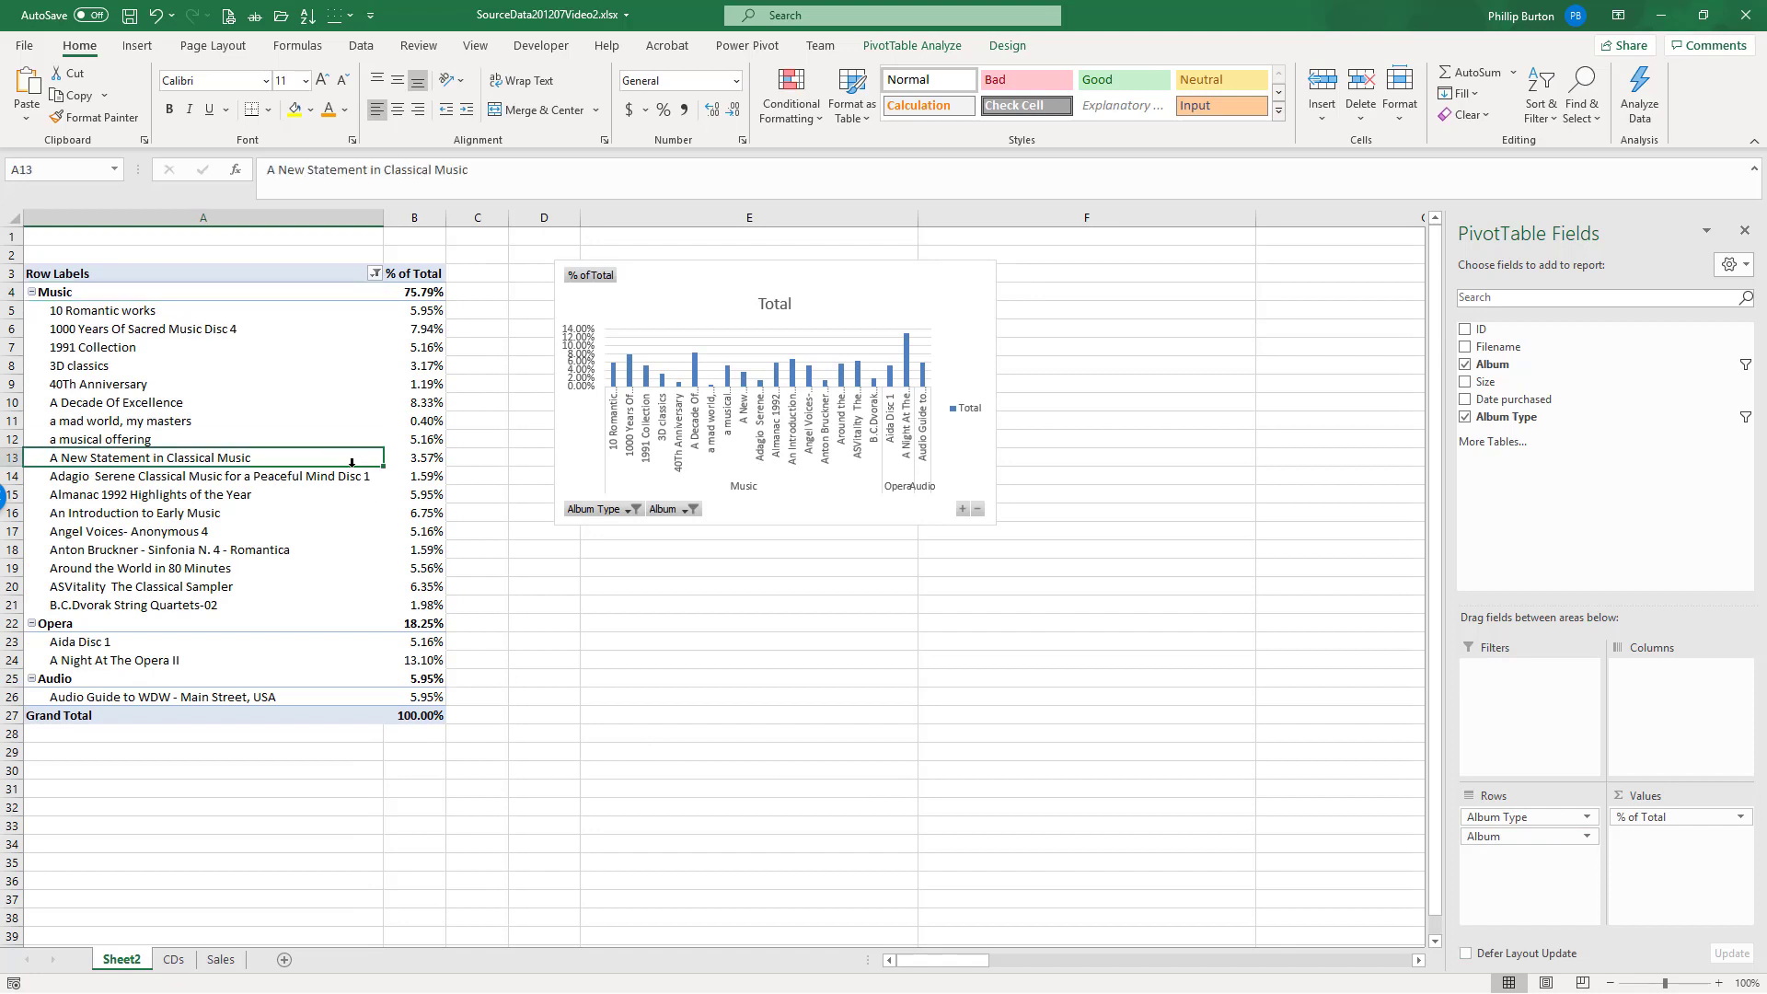
left_click(912, 45)
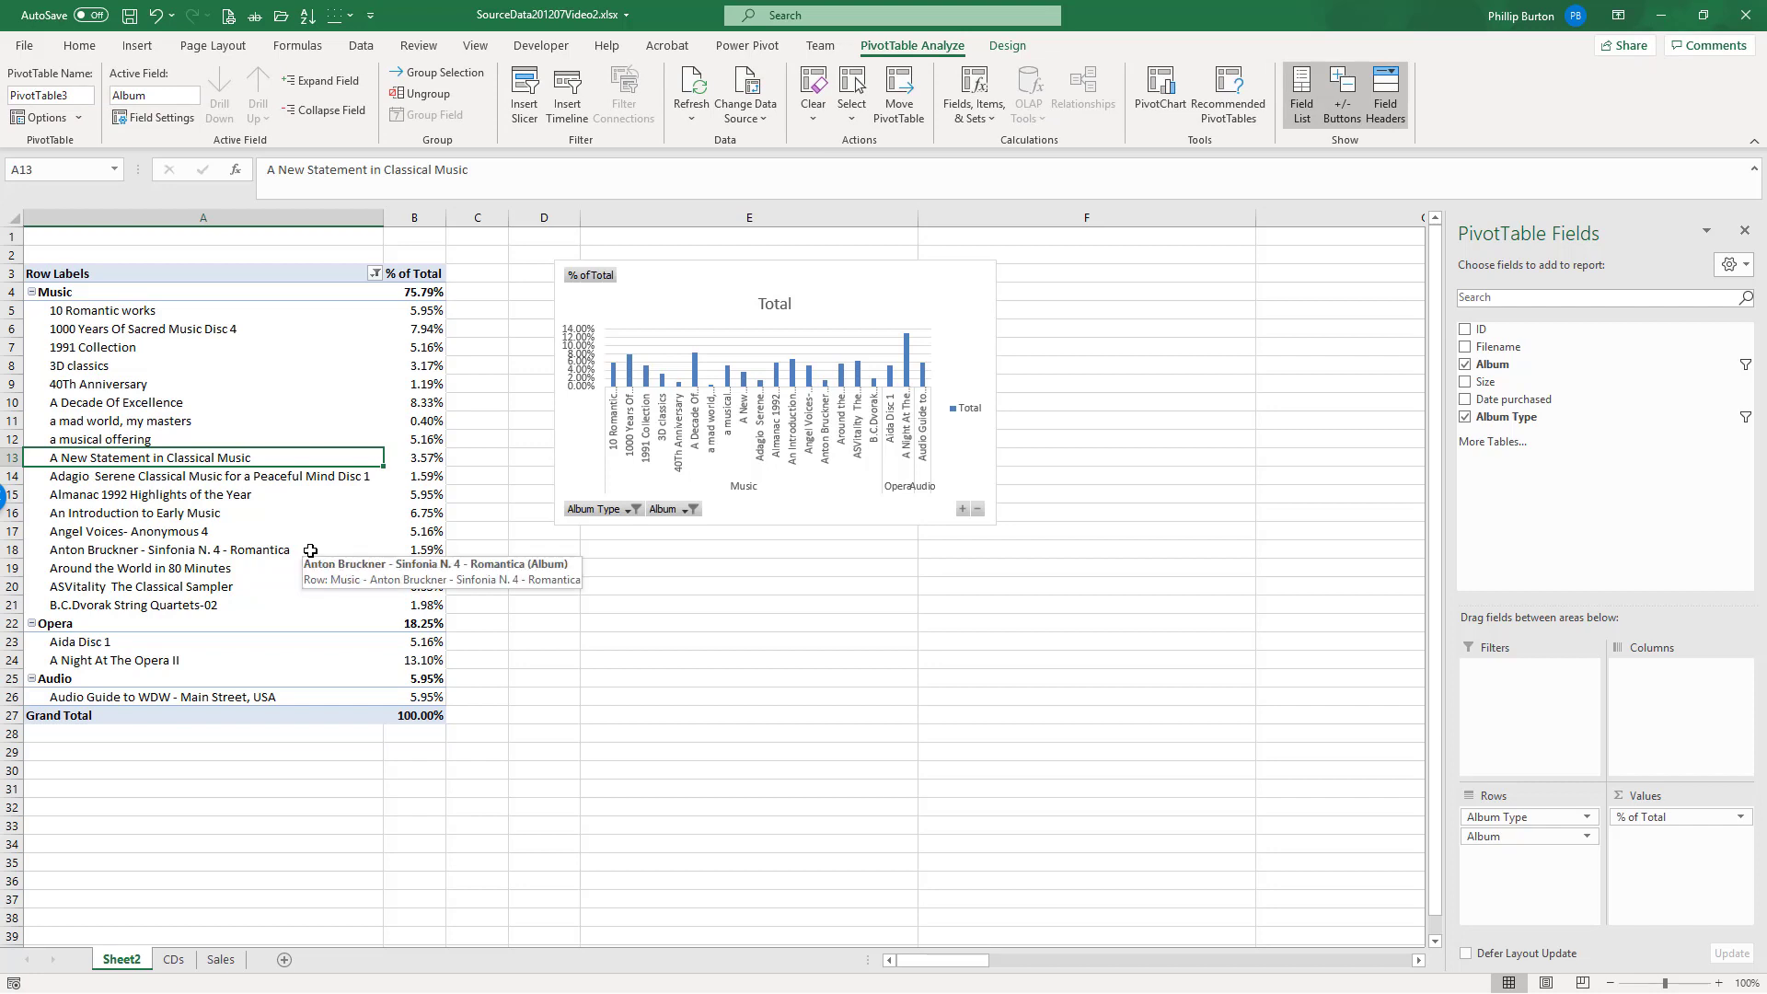
left_click(524, 101)
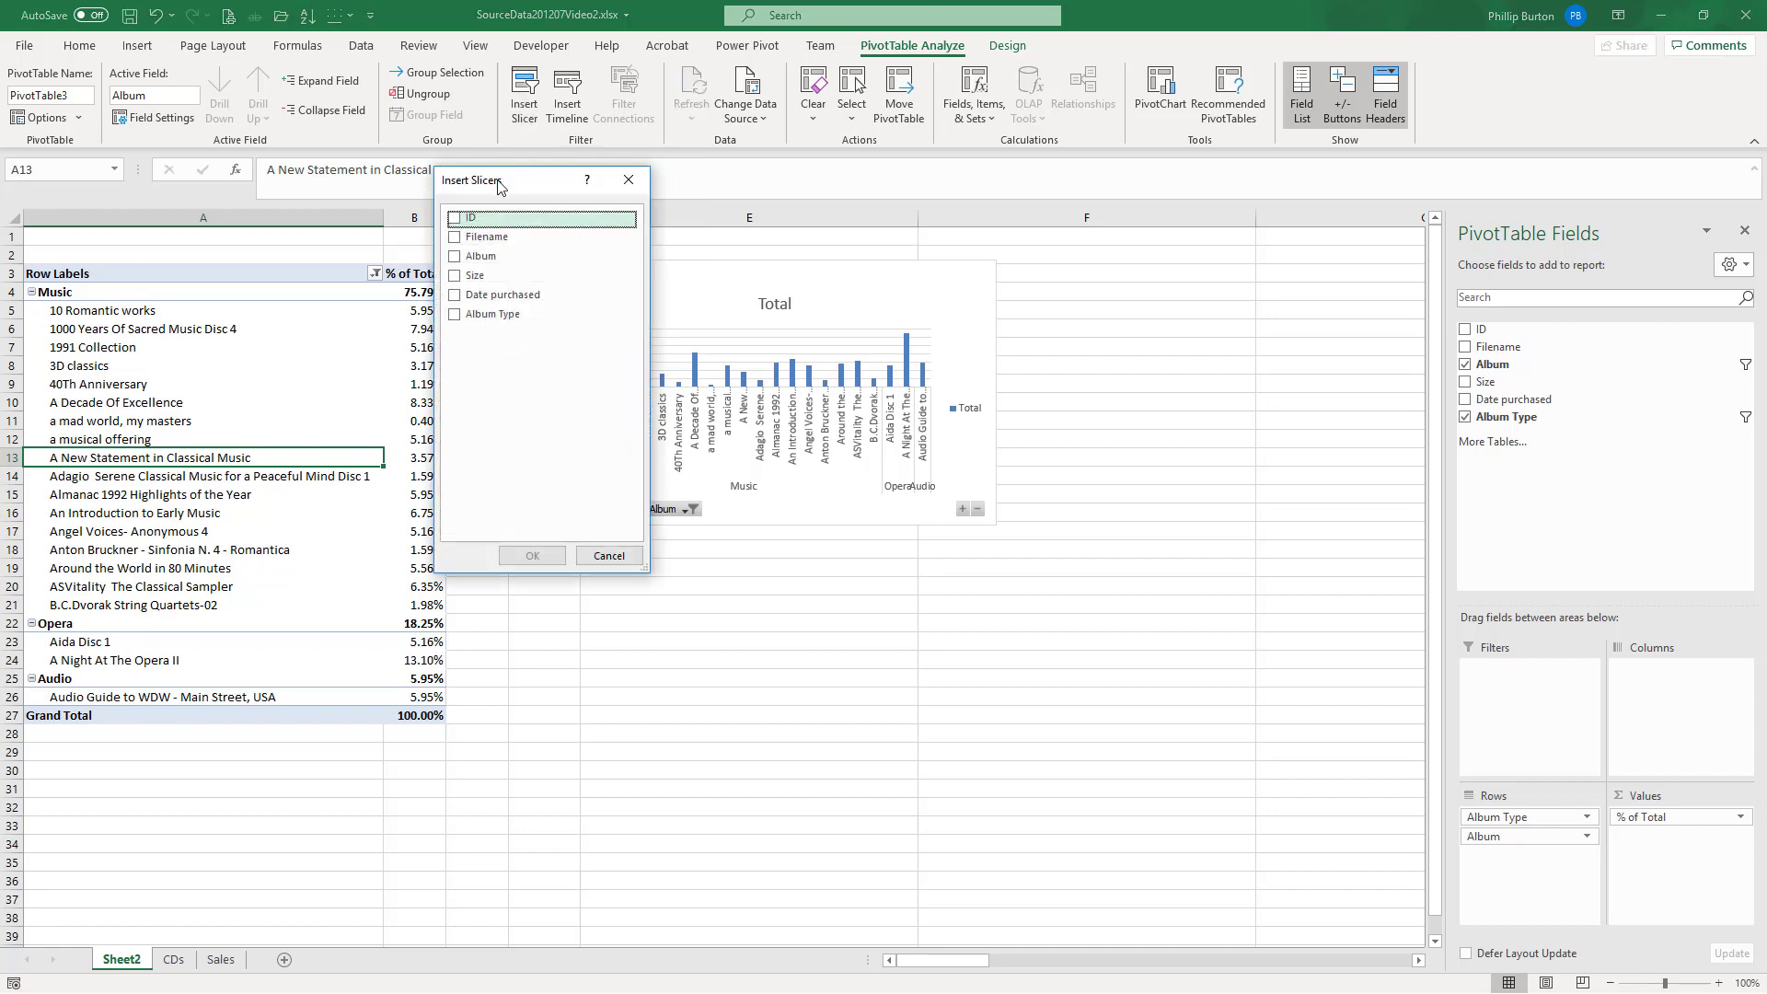
left_click(456, 316)
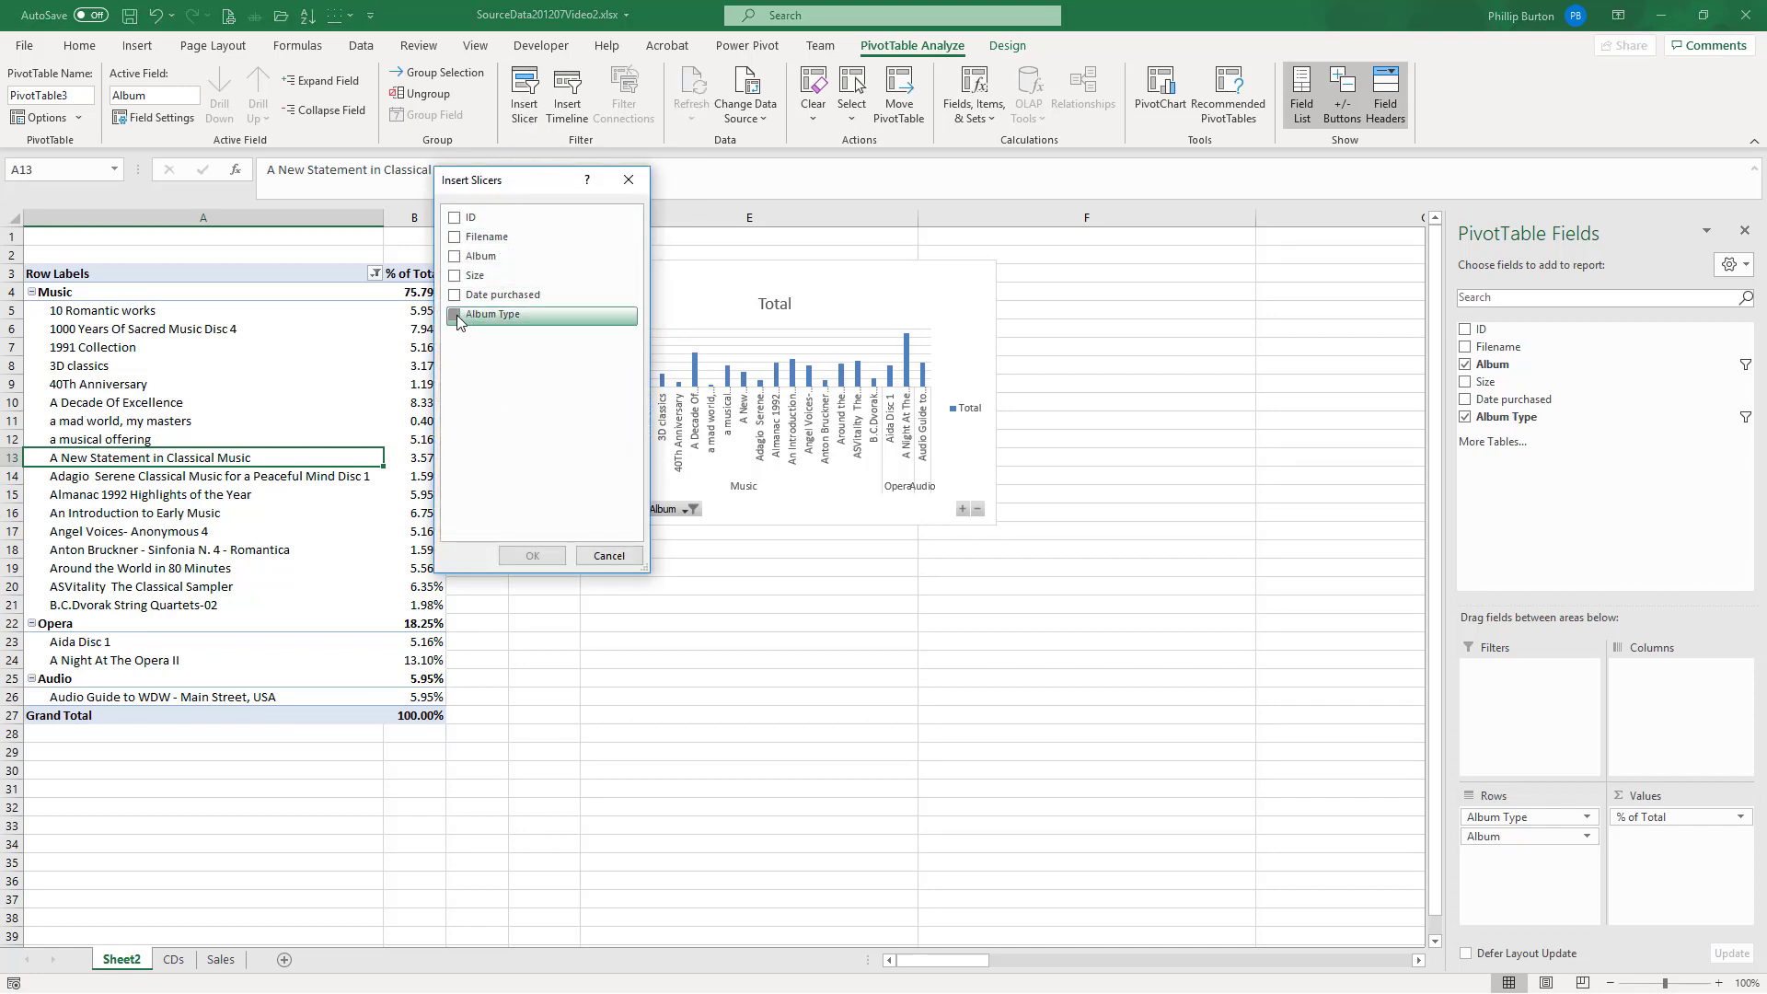
left_click(532, 557)
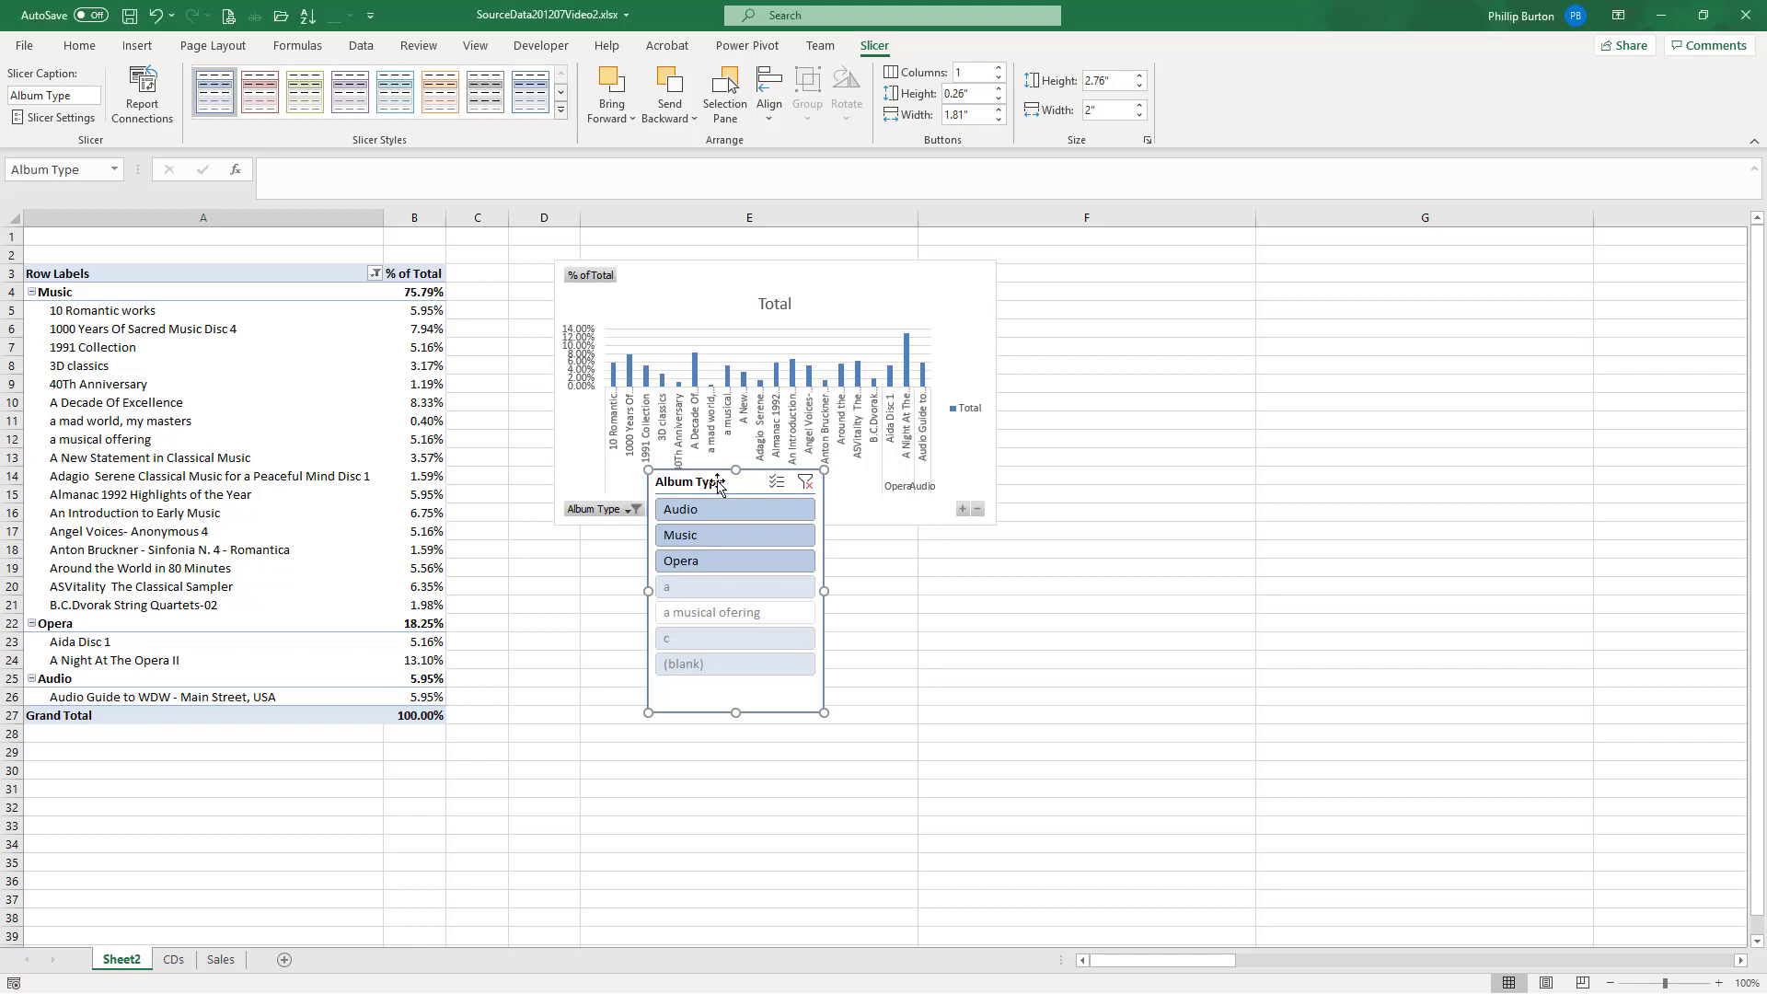
left_click_drag(709, 483, 662, 557)
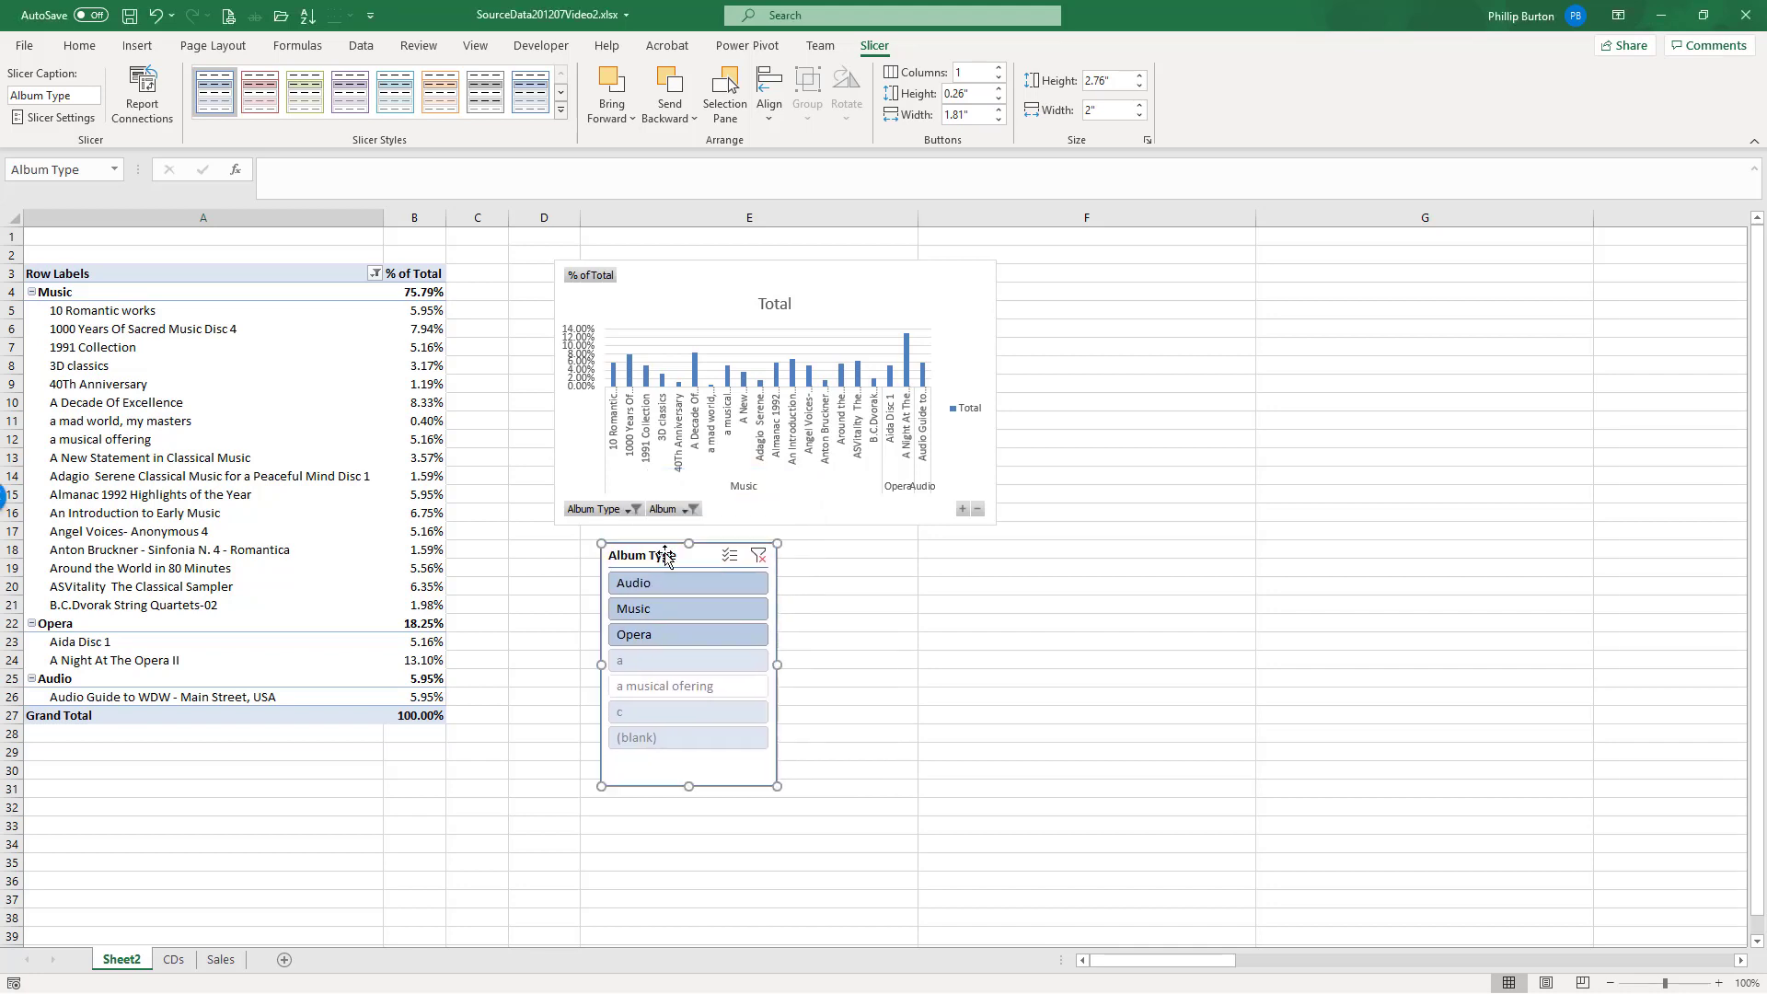
Step: Use the Album Type slicer to filter to Audio, add Music to the selection, and finally show Opera only
left_click(676, 589)
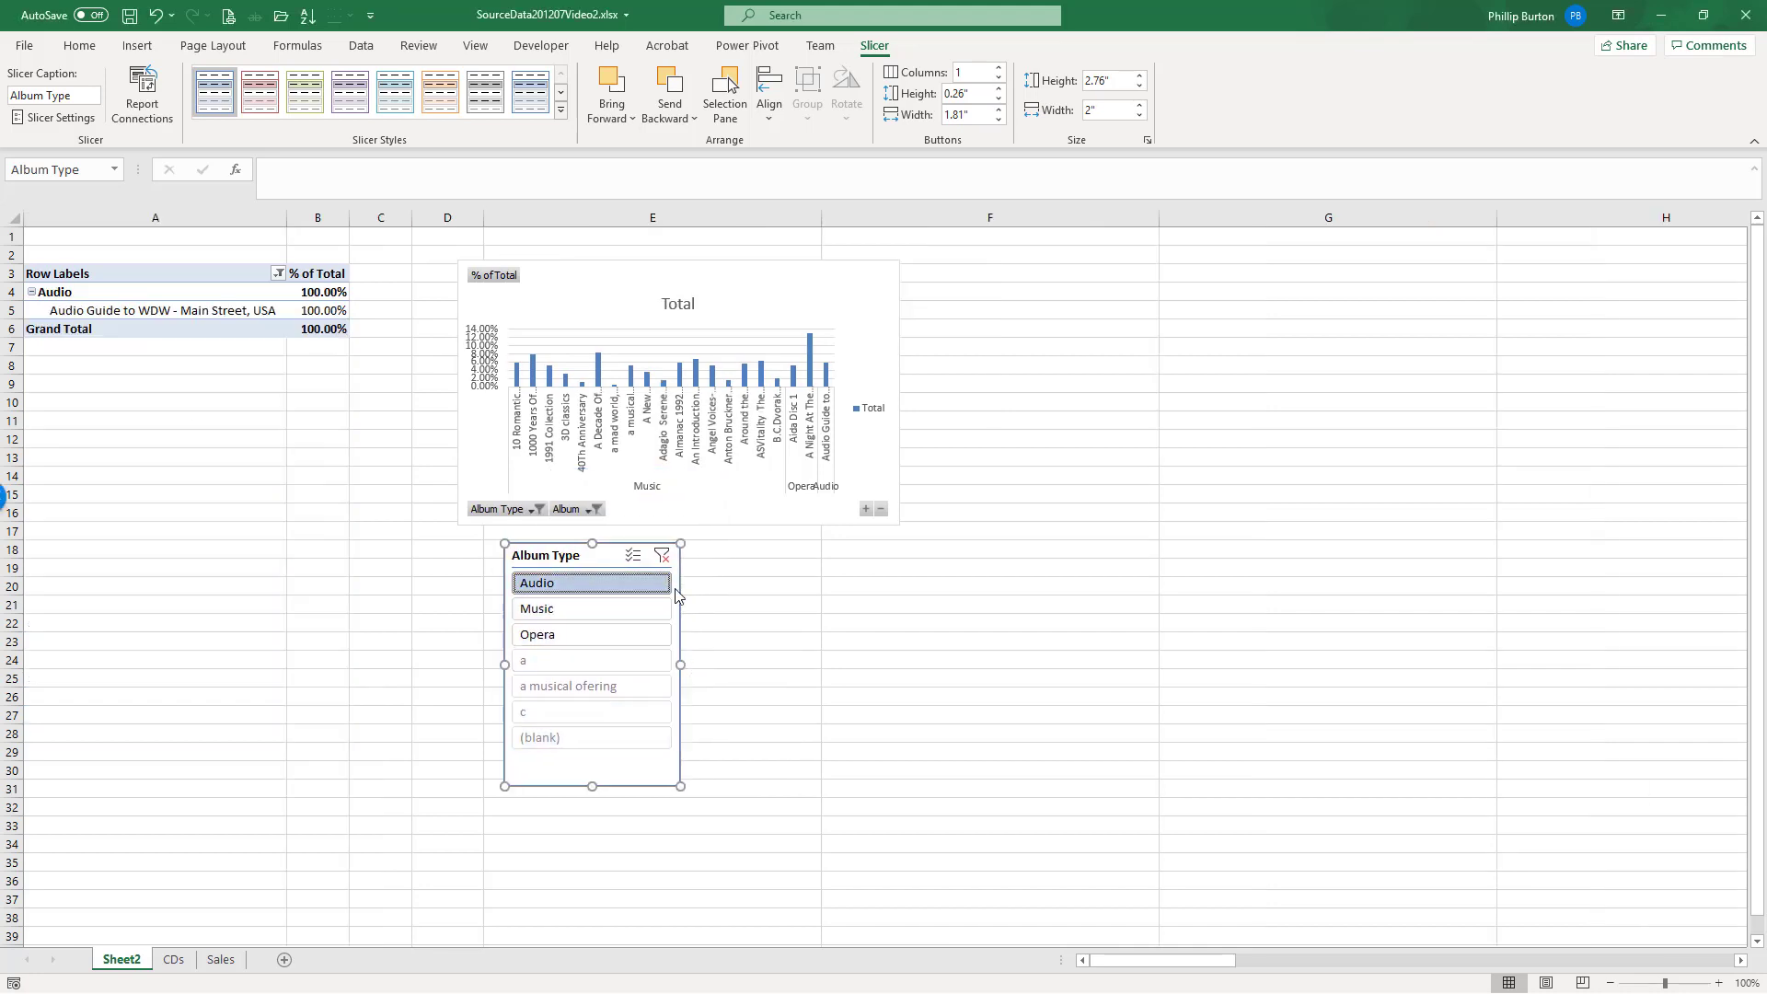
left_click(597, 609, "ctrl")
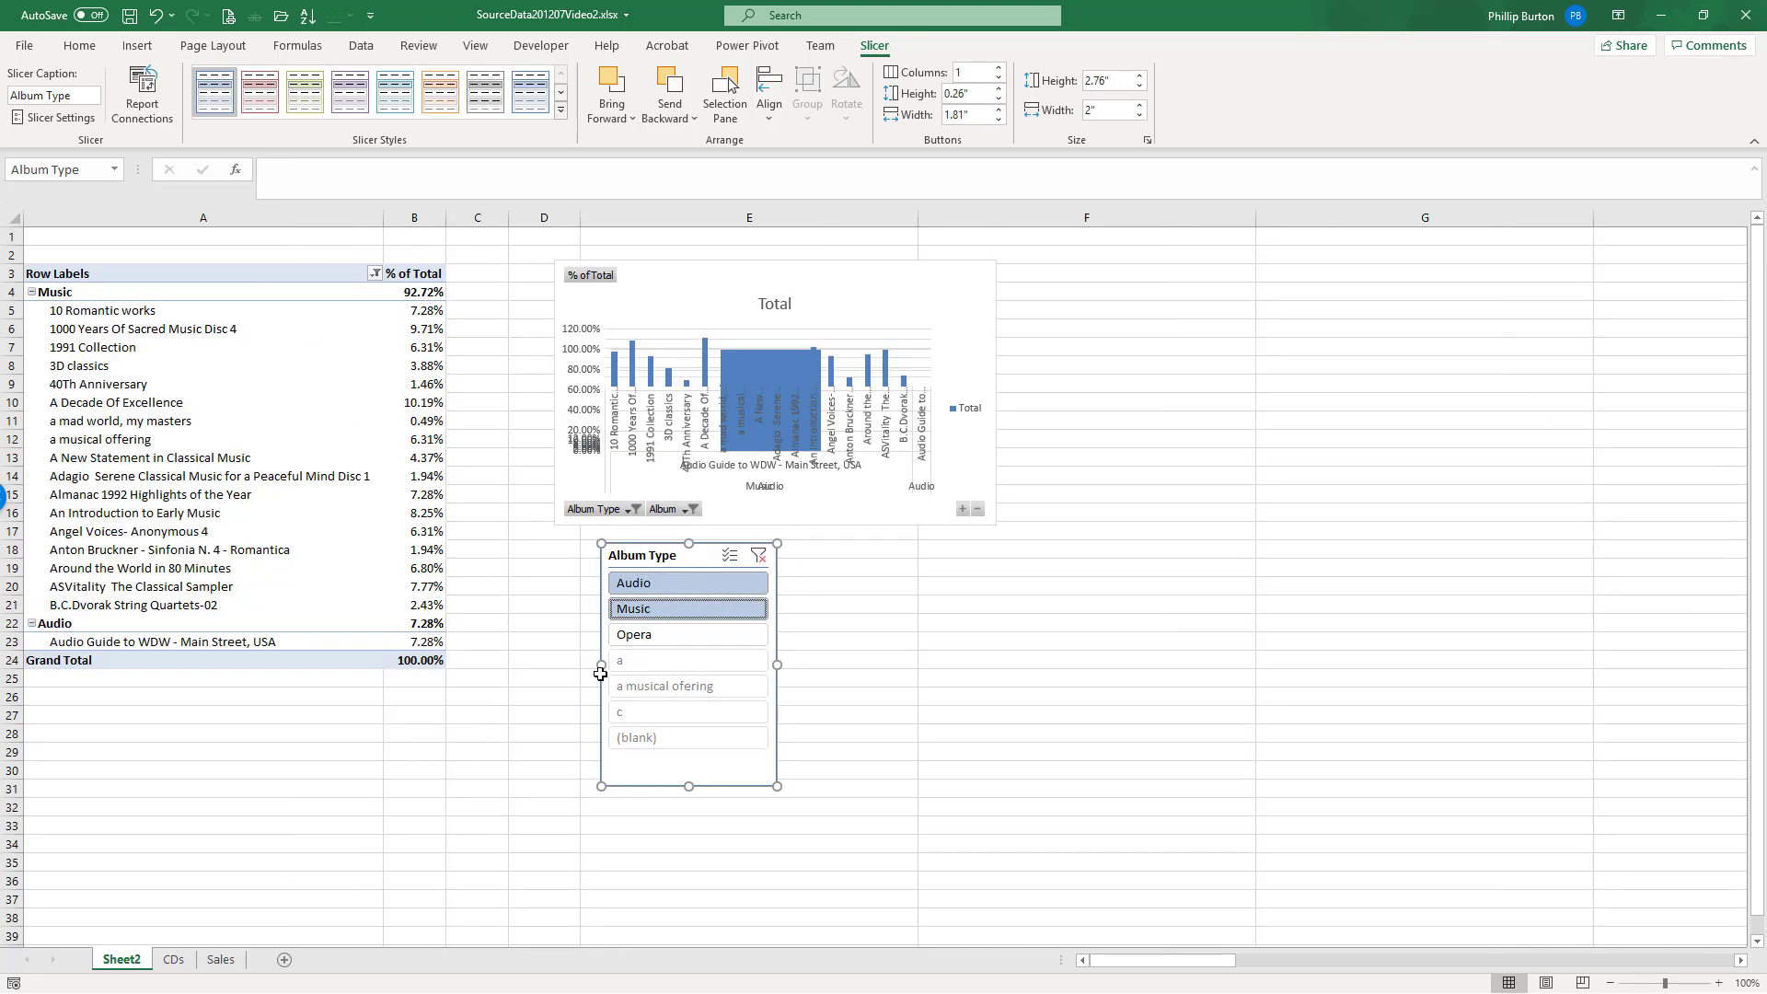
left_click(672, 635)
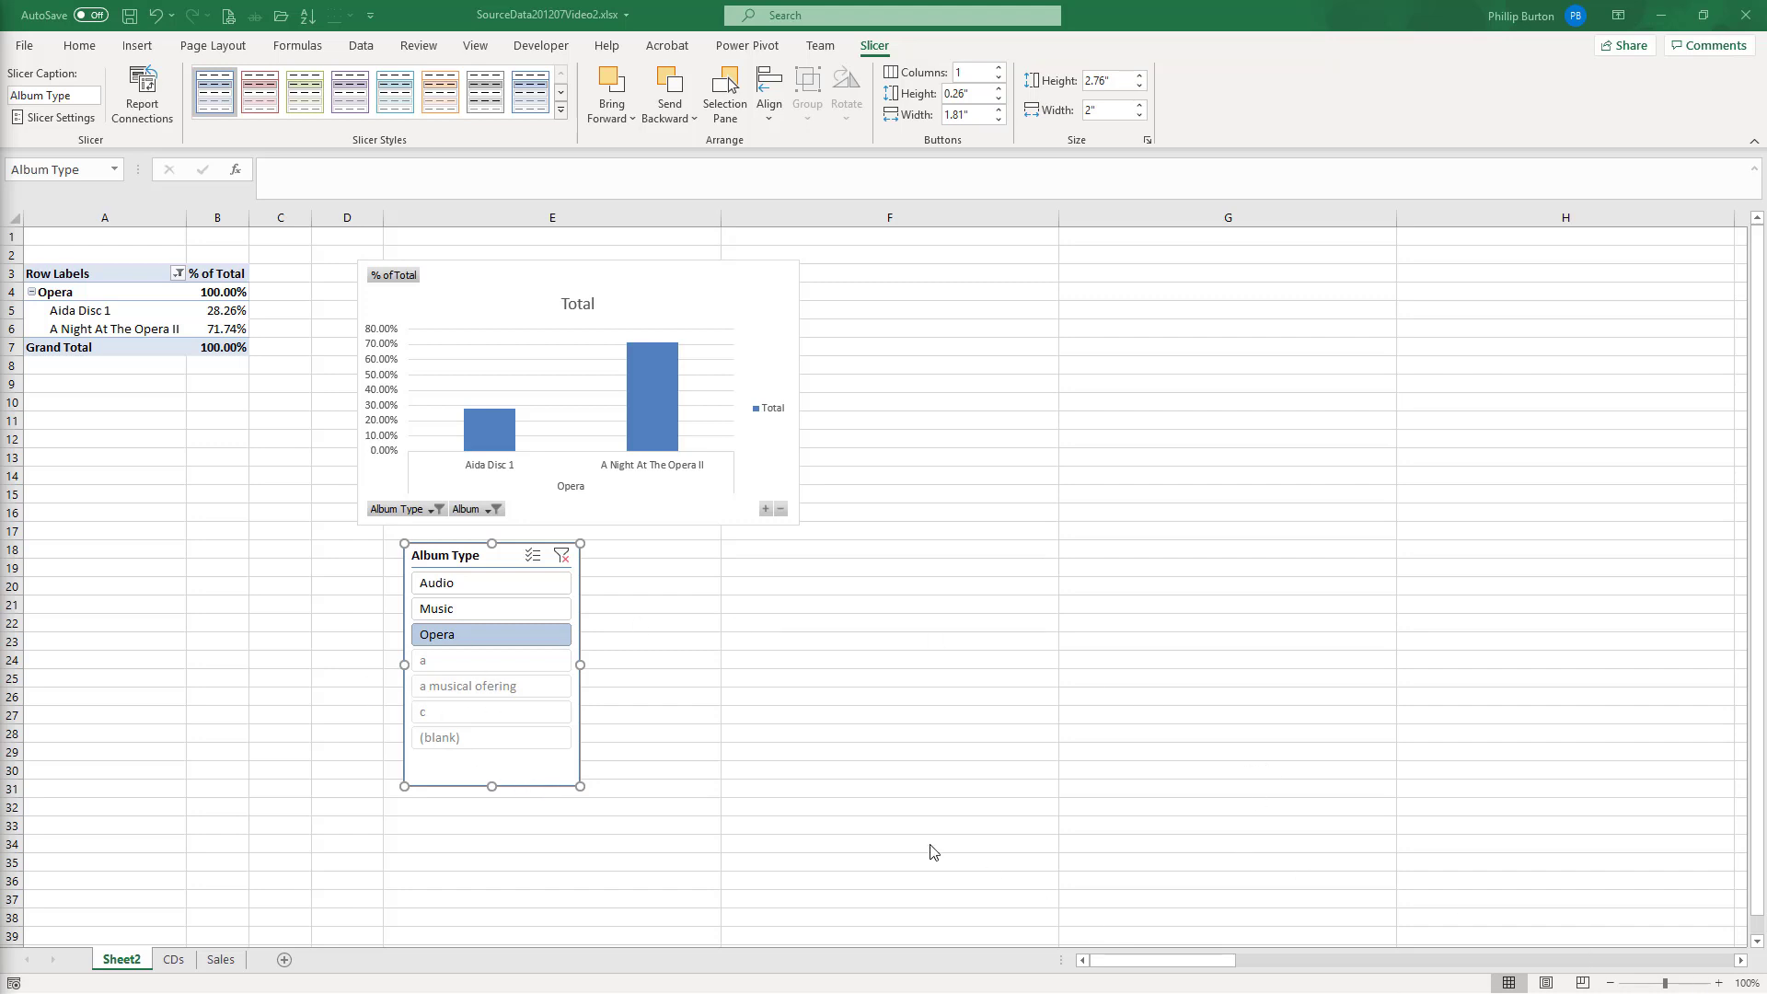
Step: Create a PivotTable from the whole CDs table at cell G2 of Sheet2, and narrow columns F and G
left_click(168, 957)
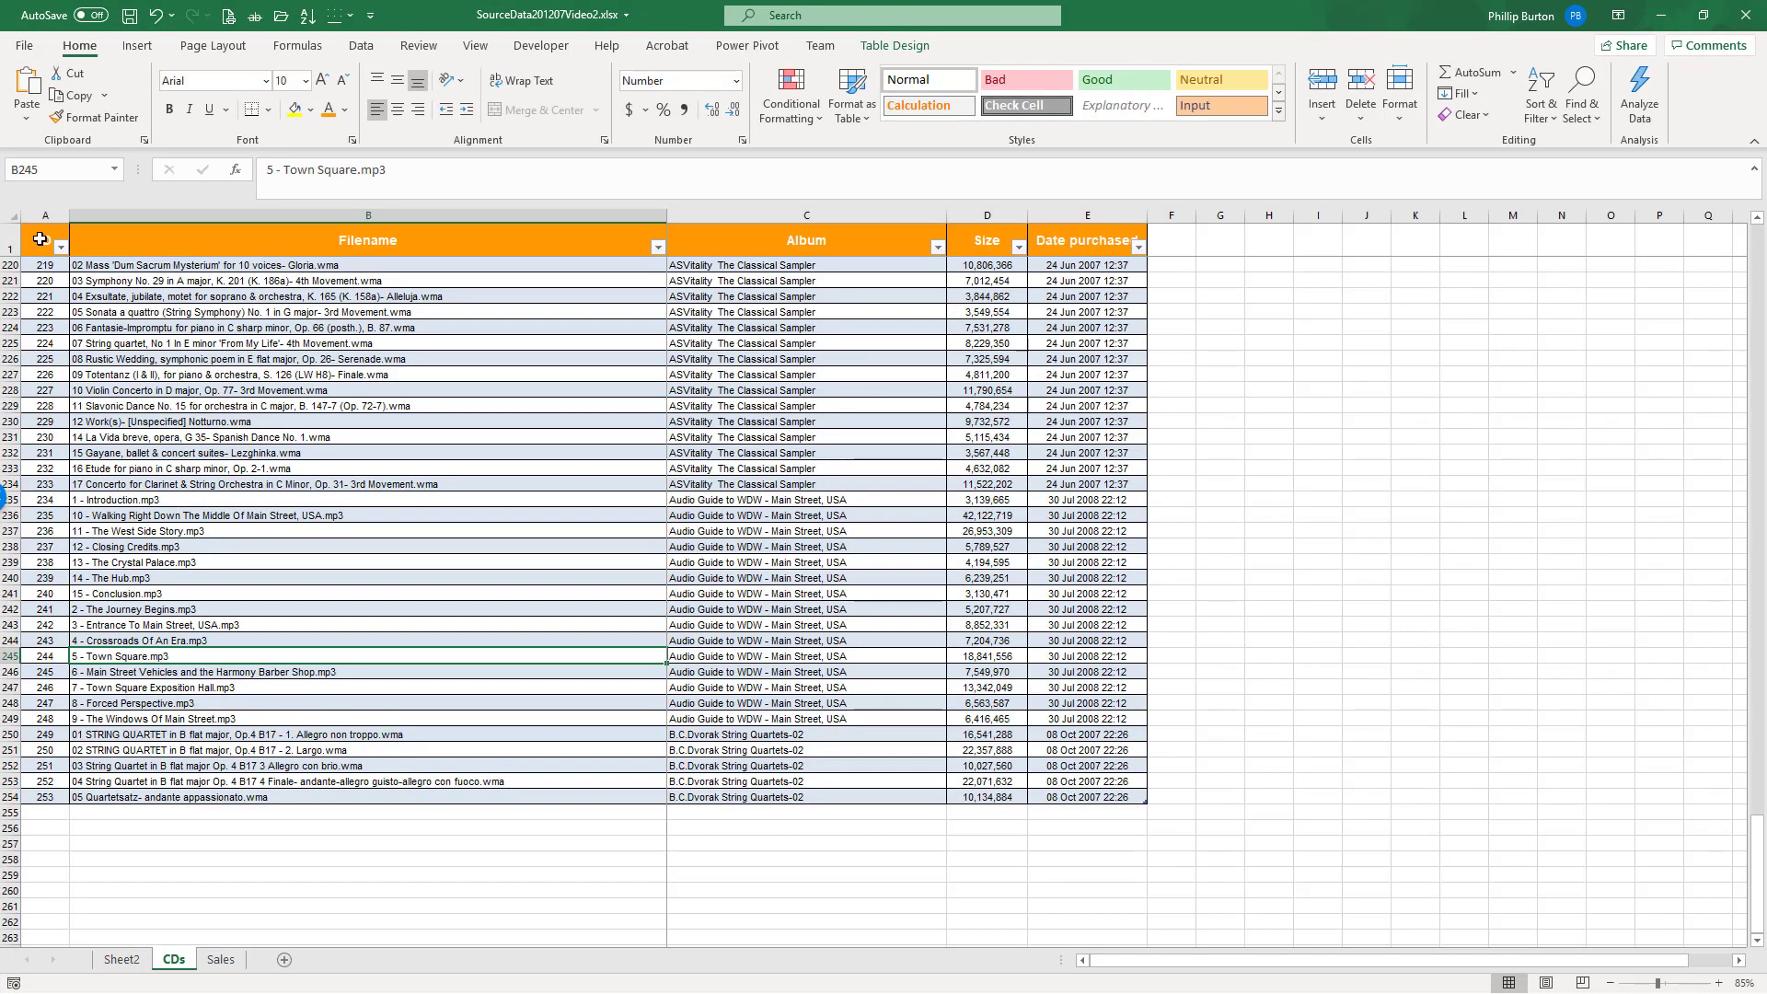
left_click(39, 235)
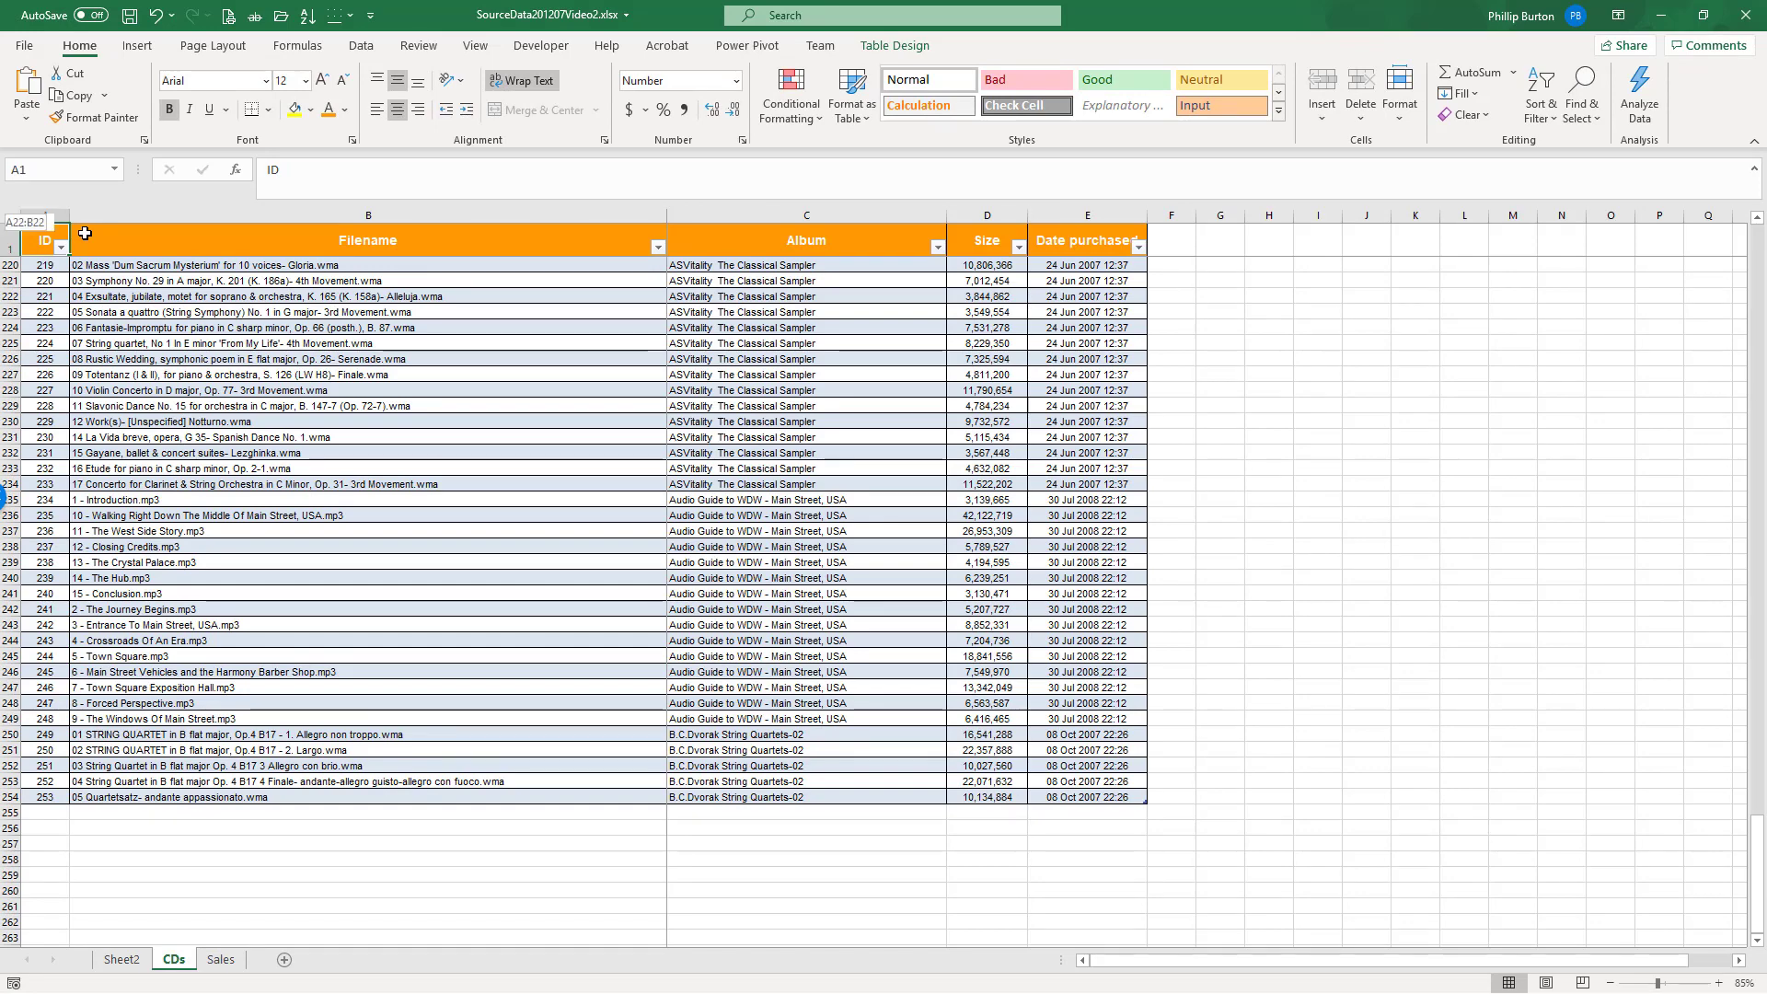
key("ctrl+a")
left_click(137, 46)
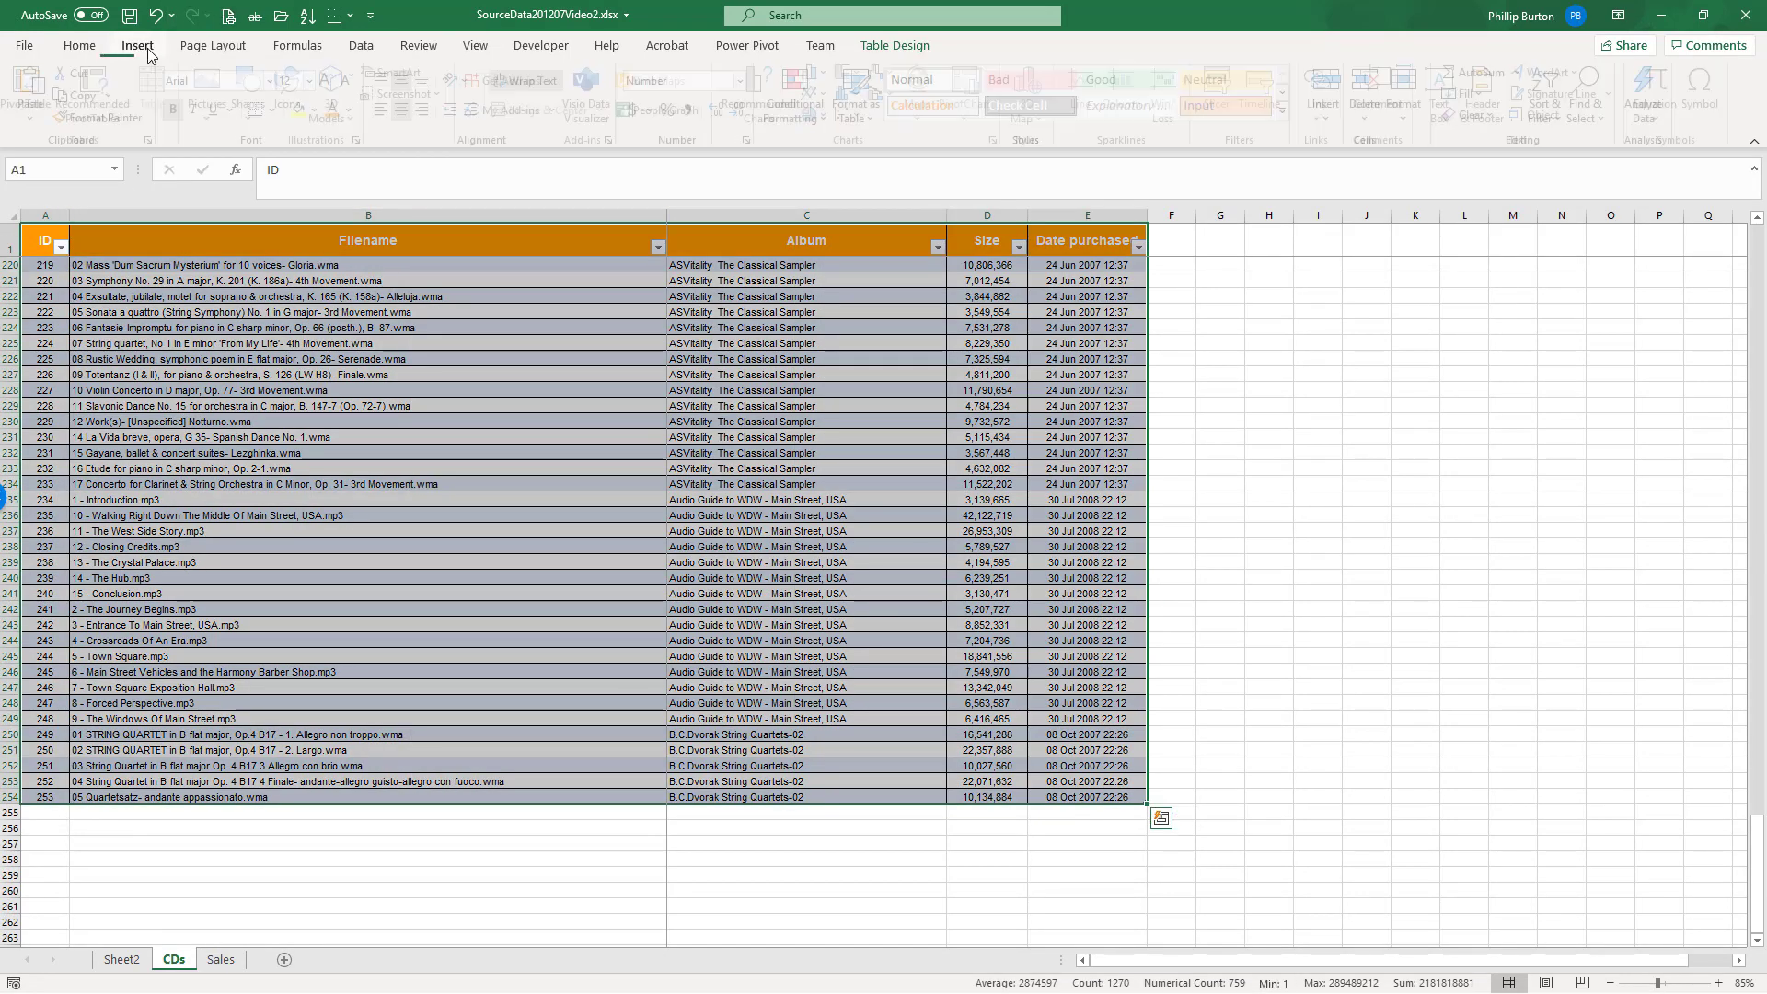
left_click(34, 92)
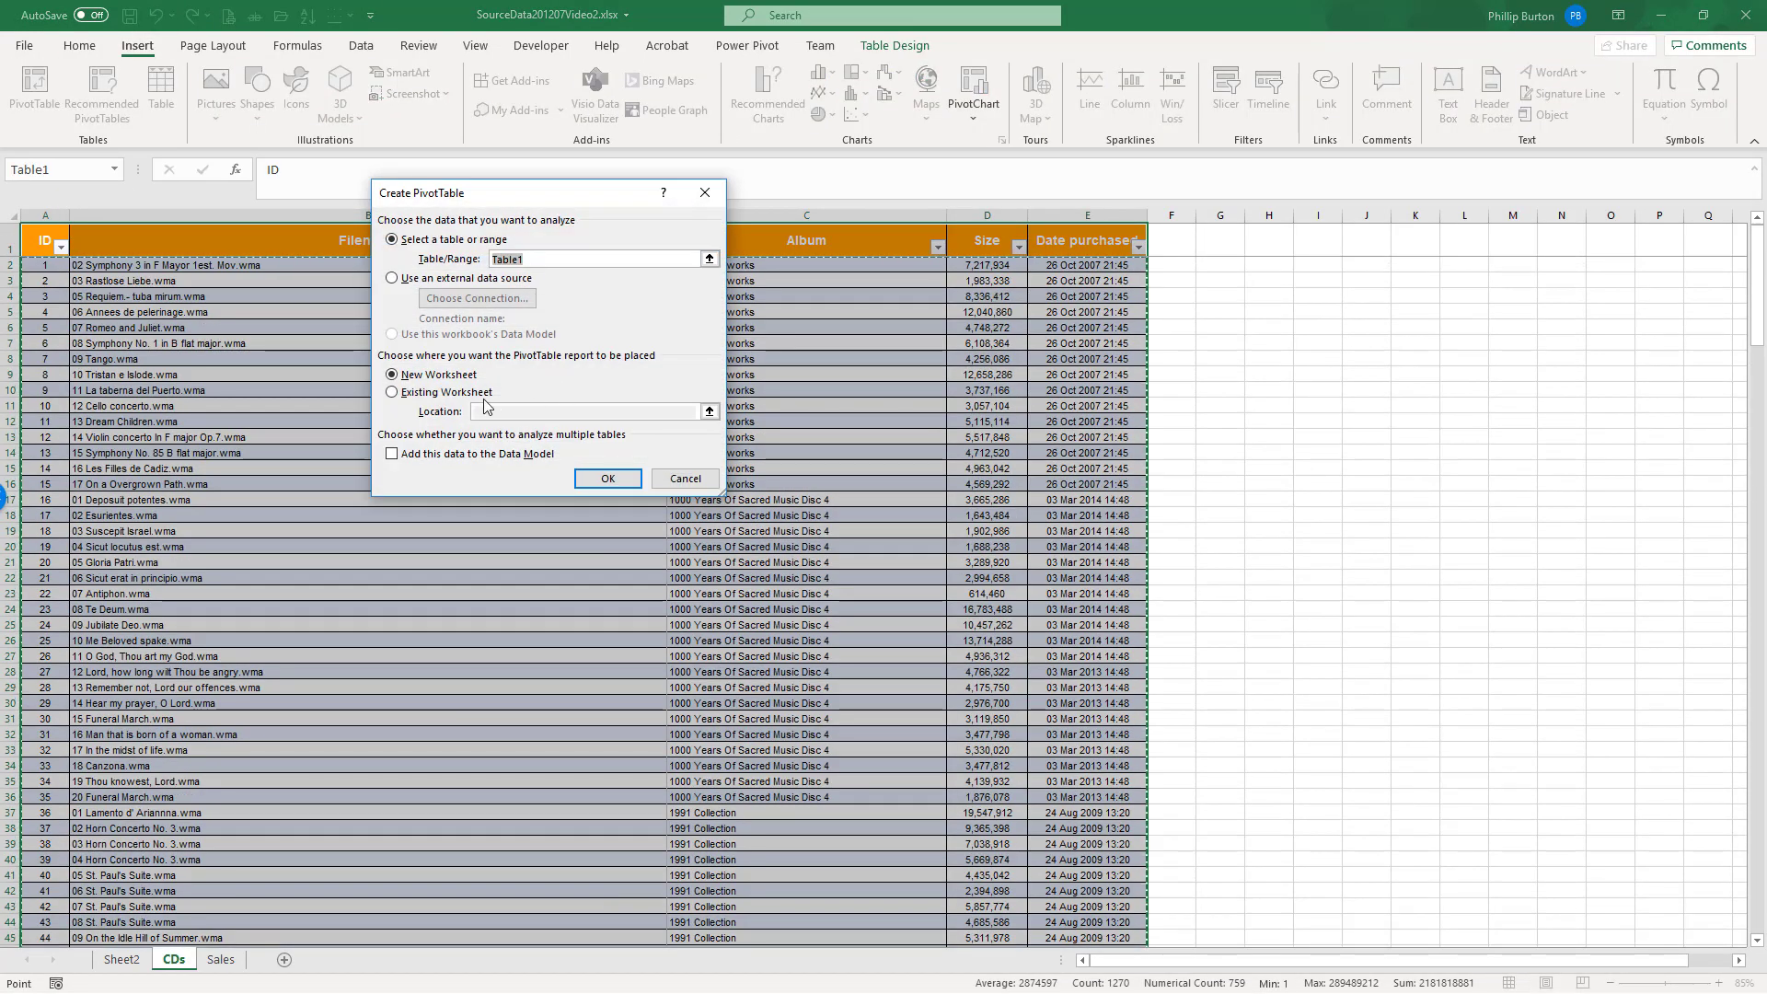
left_click(485, 393)
left_click(710, 410)
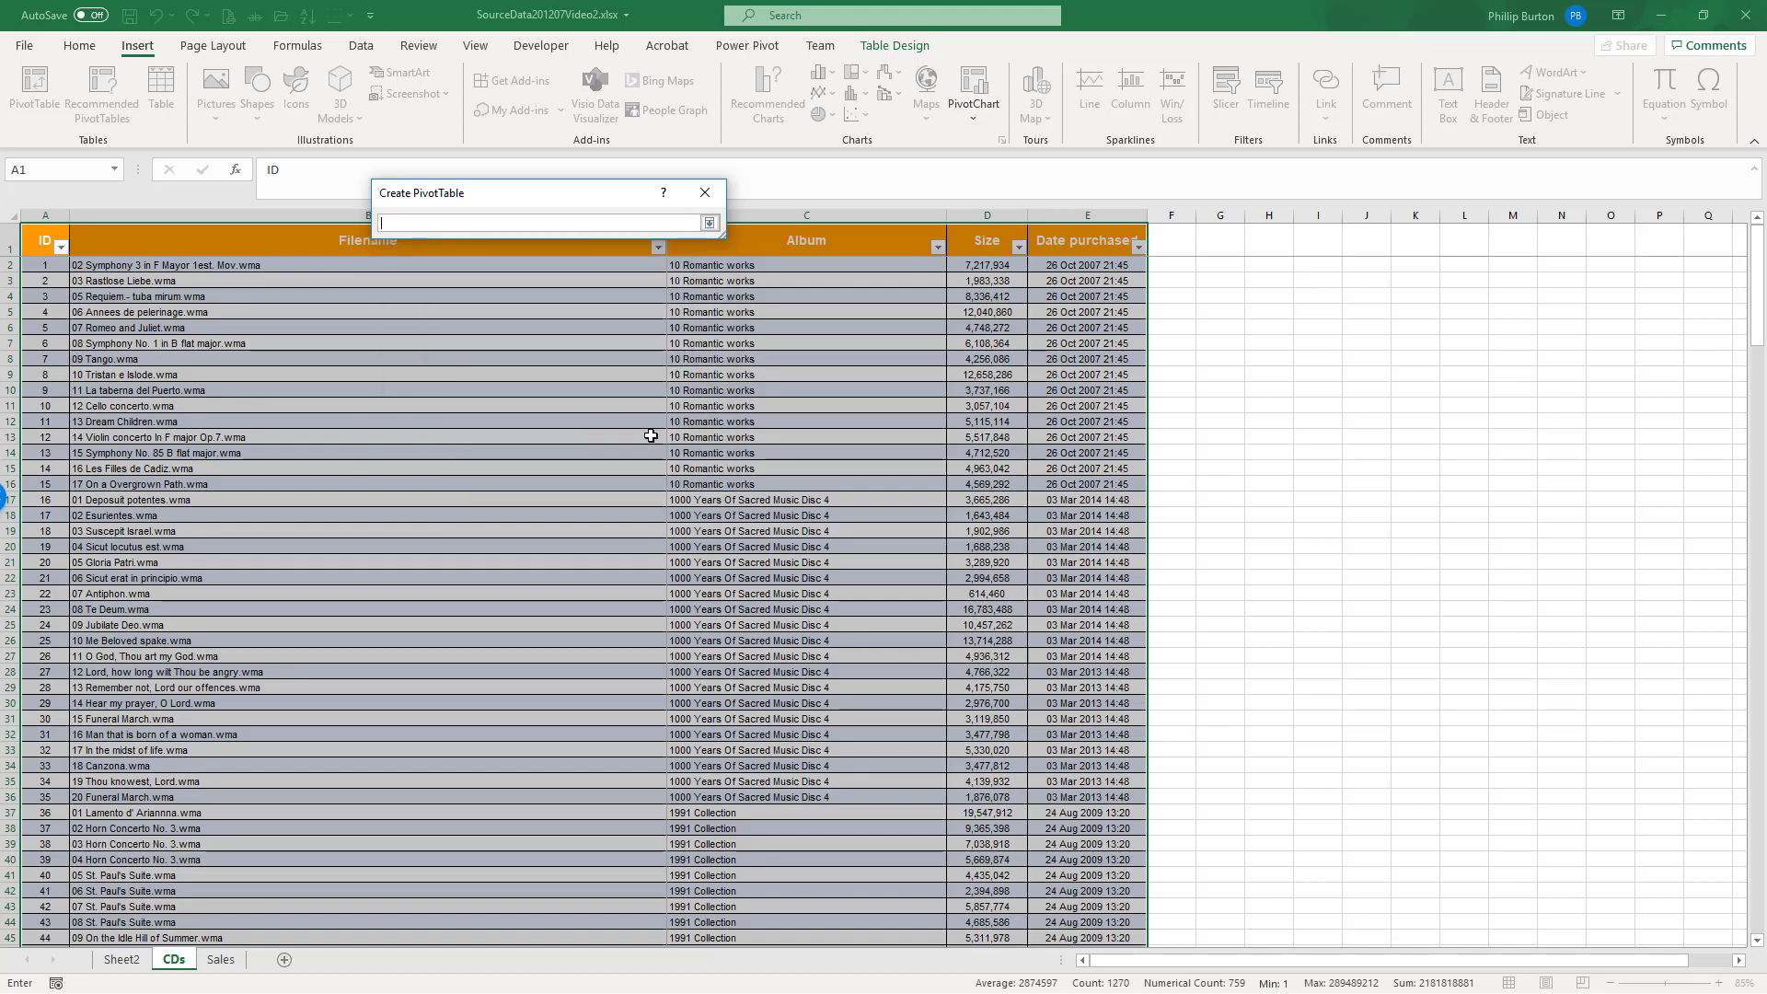
left_click(122, 959)
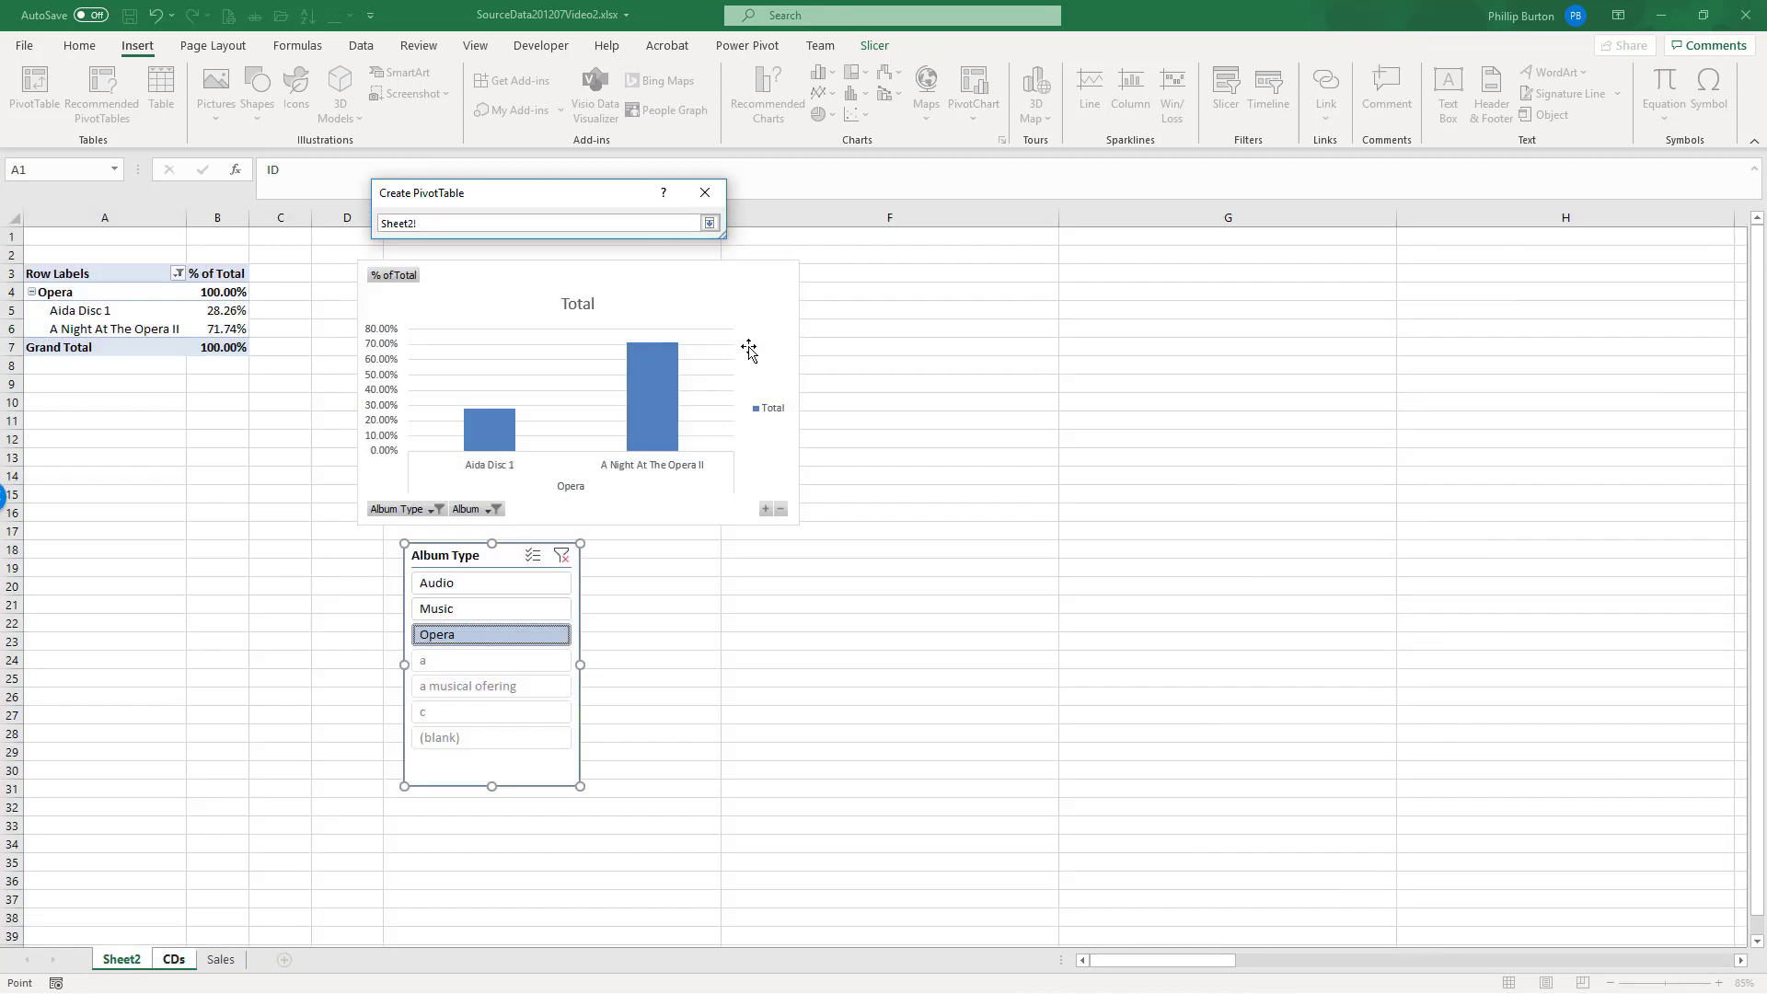
left_click(1076, 258)
left_click(709, 223)
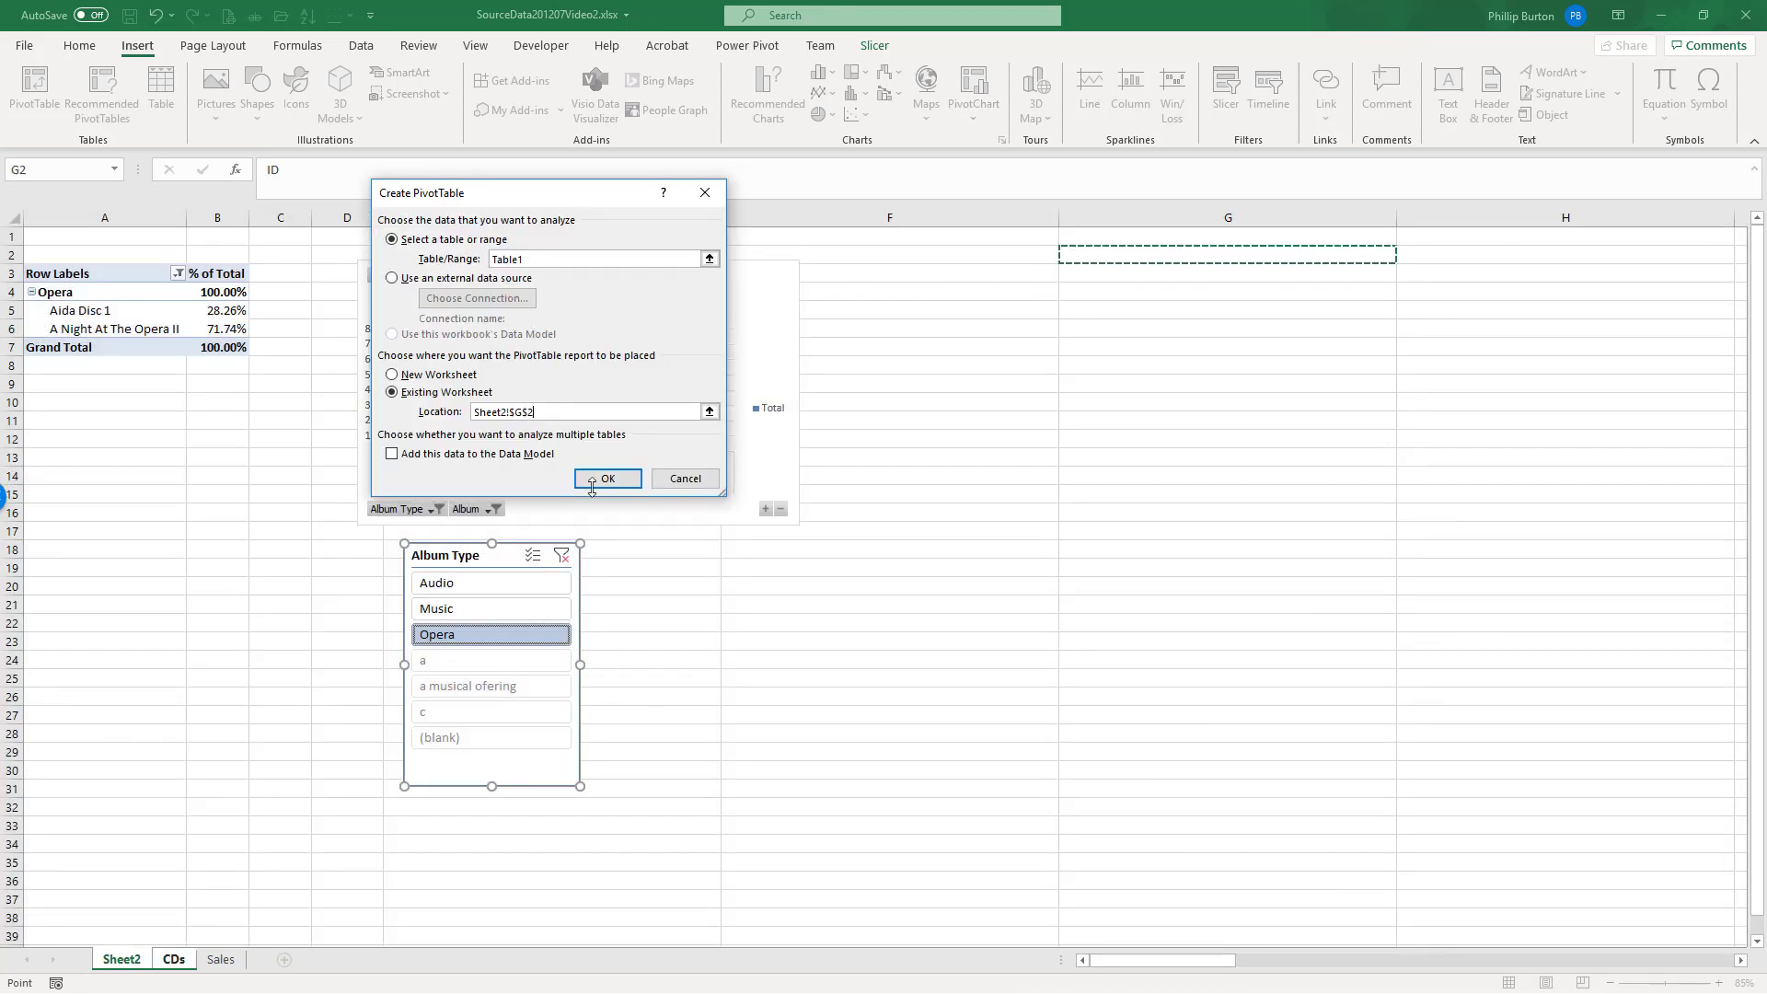
left_click(600, 479)
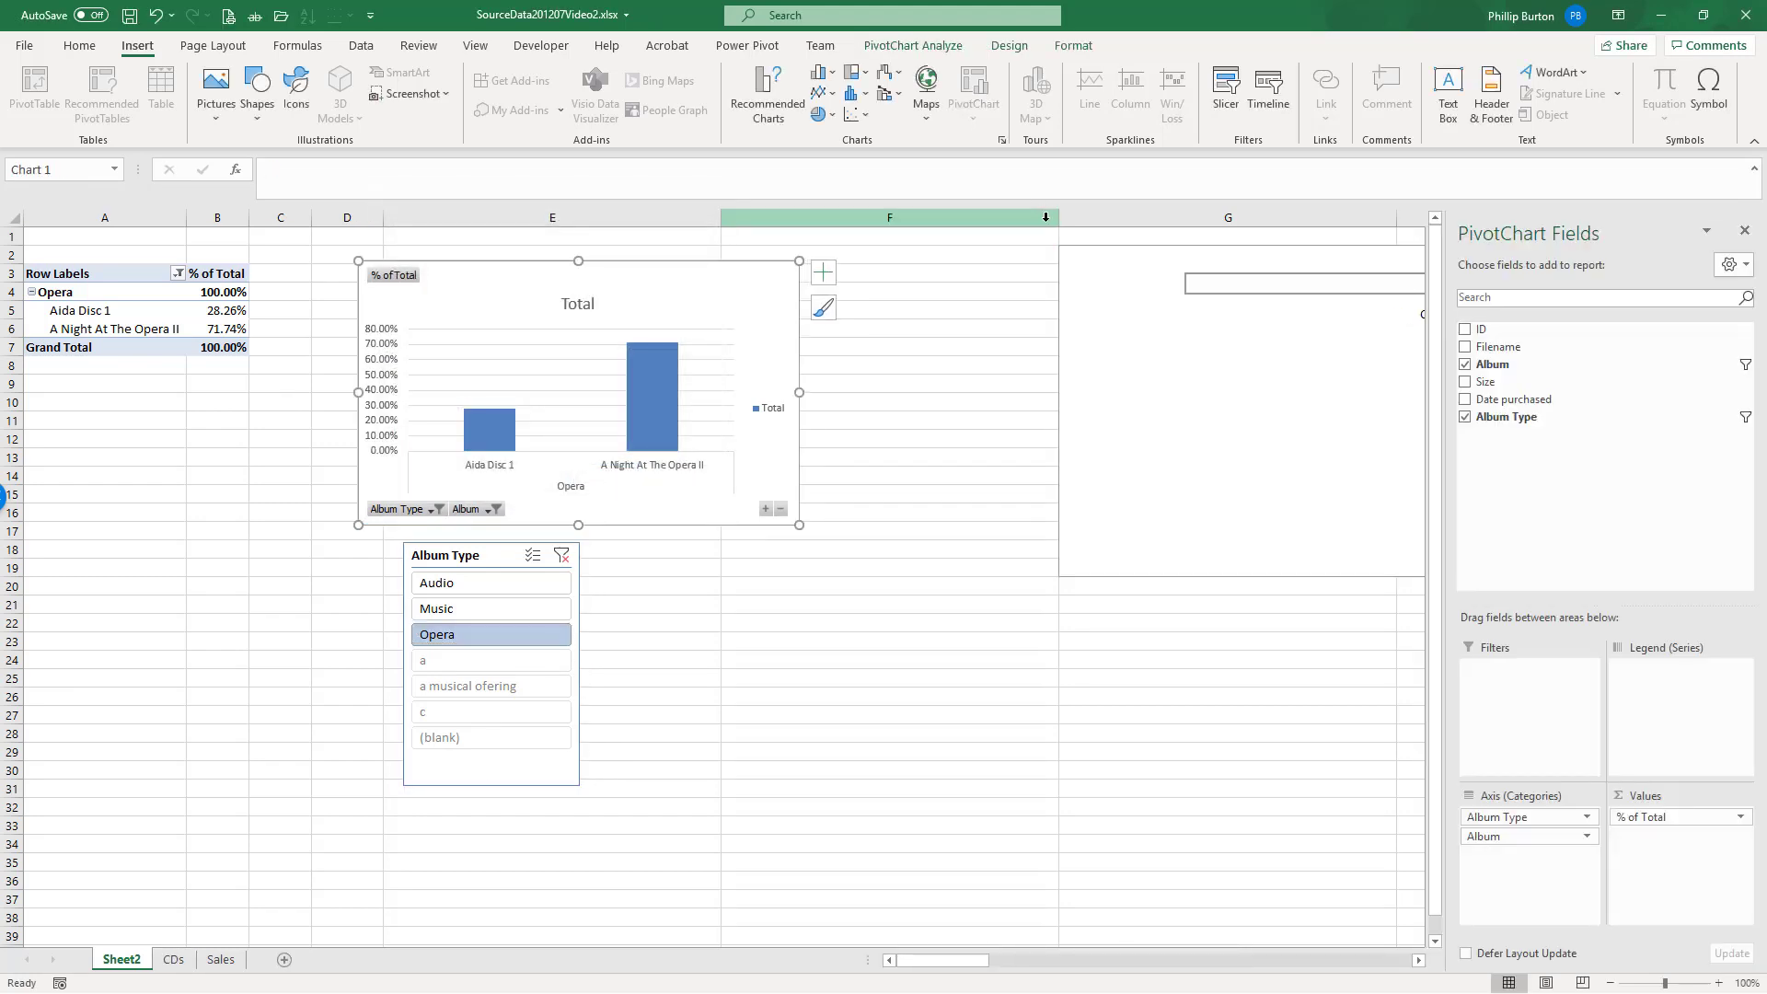
left_click_drag(1046, 218, 852, 221)
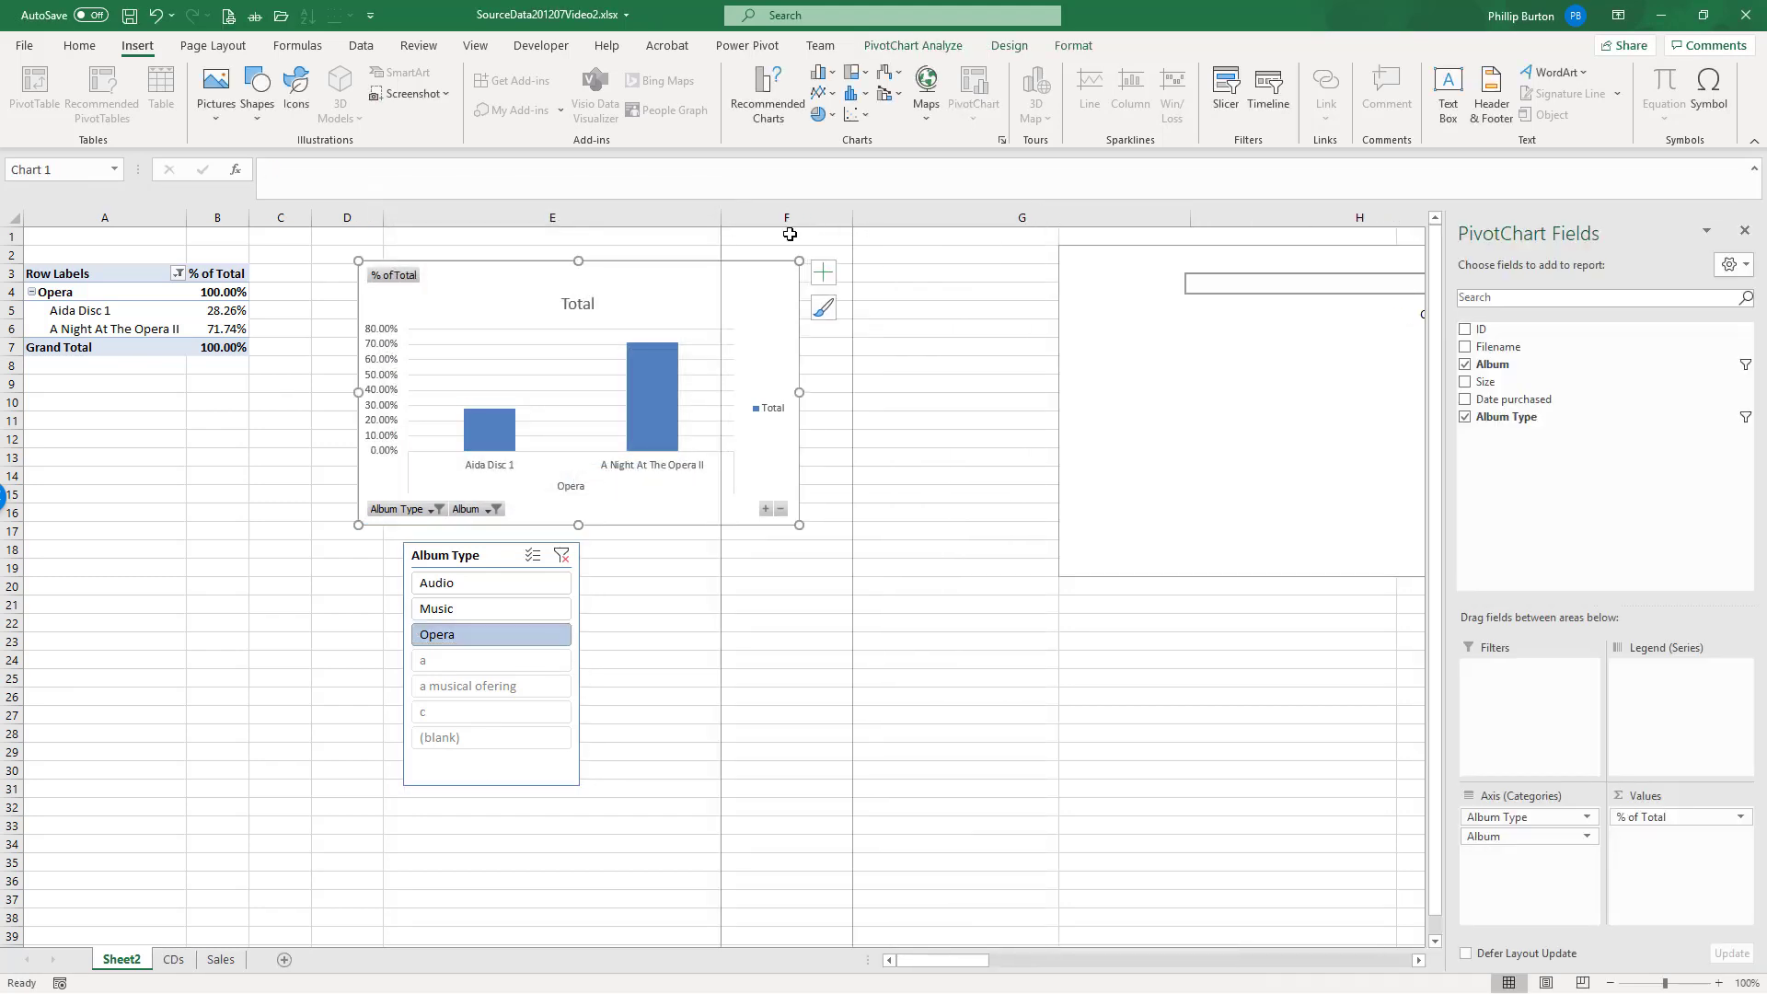
left_click_drag(1187, 223, 1049, 223)
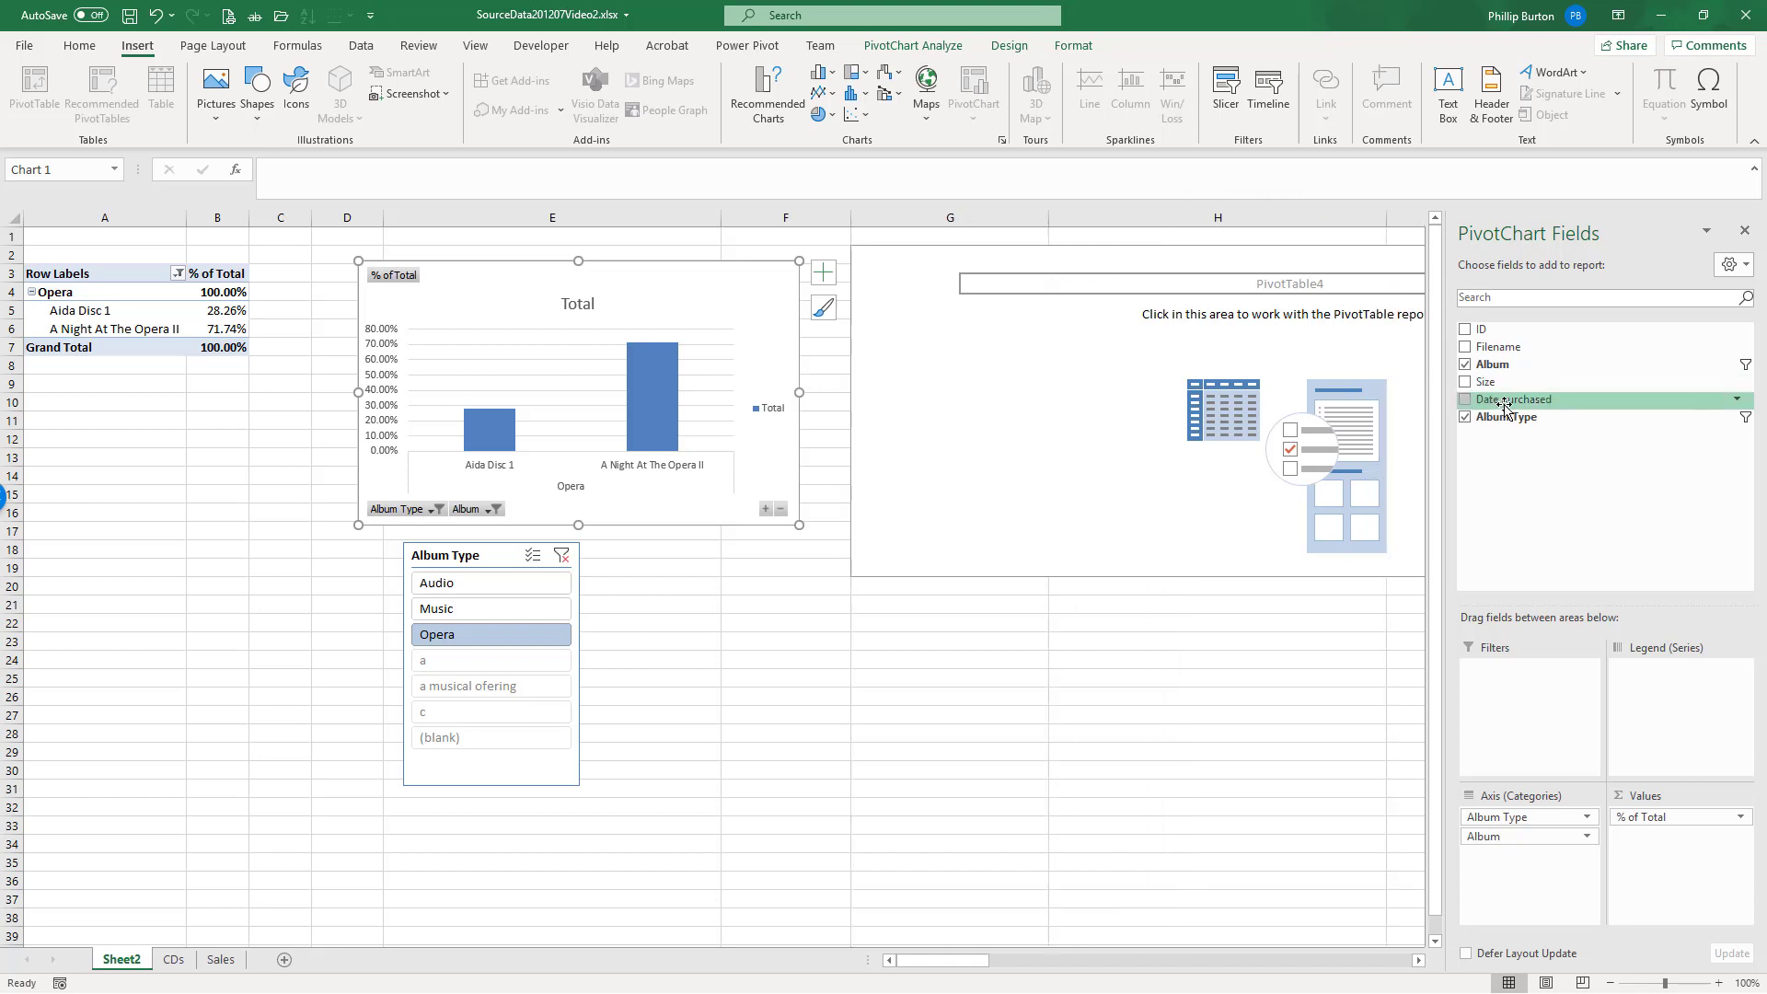
Step: Summarize the new PivotTable as a count of Album by Years of Date purchased, removing Quarters and Date purchased from the rows
left_click(1096, 454)
left_click_drag(1502, 399, 1524, 852)
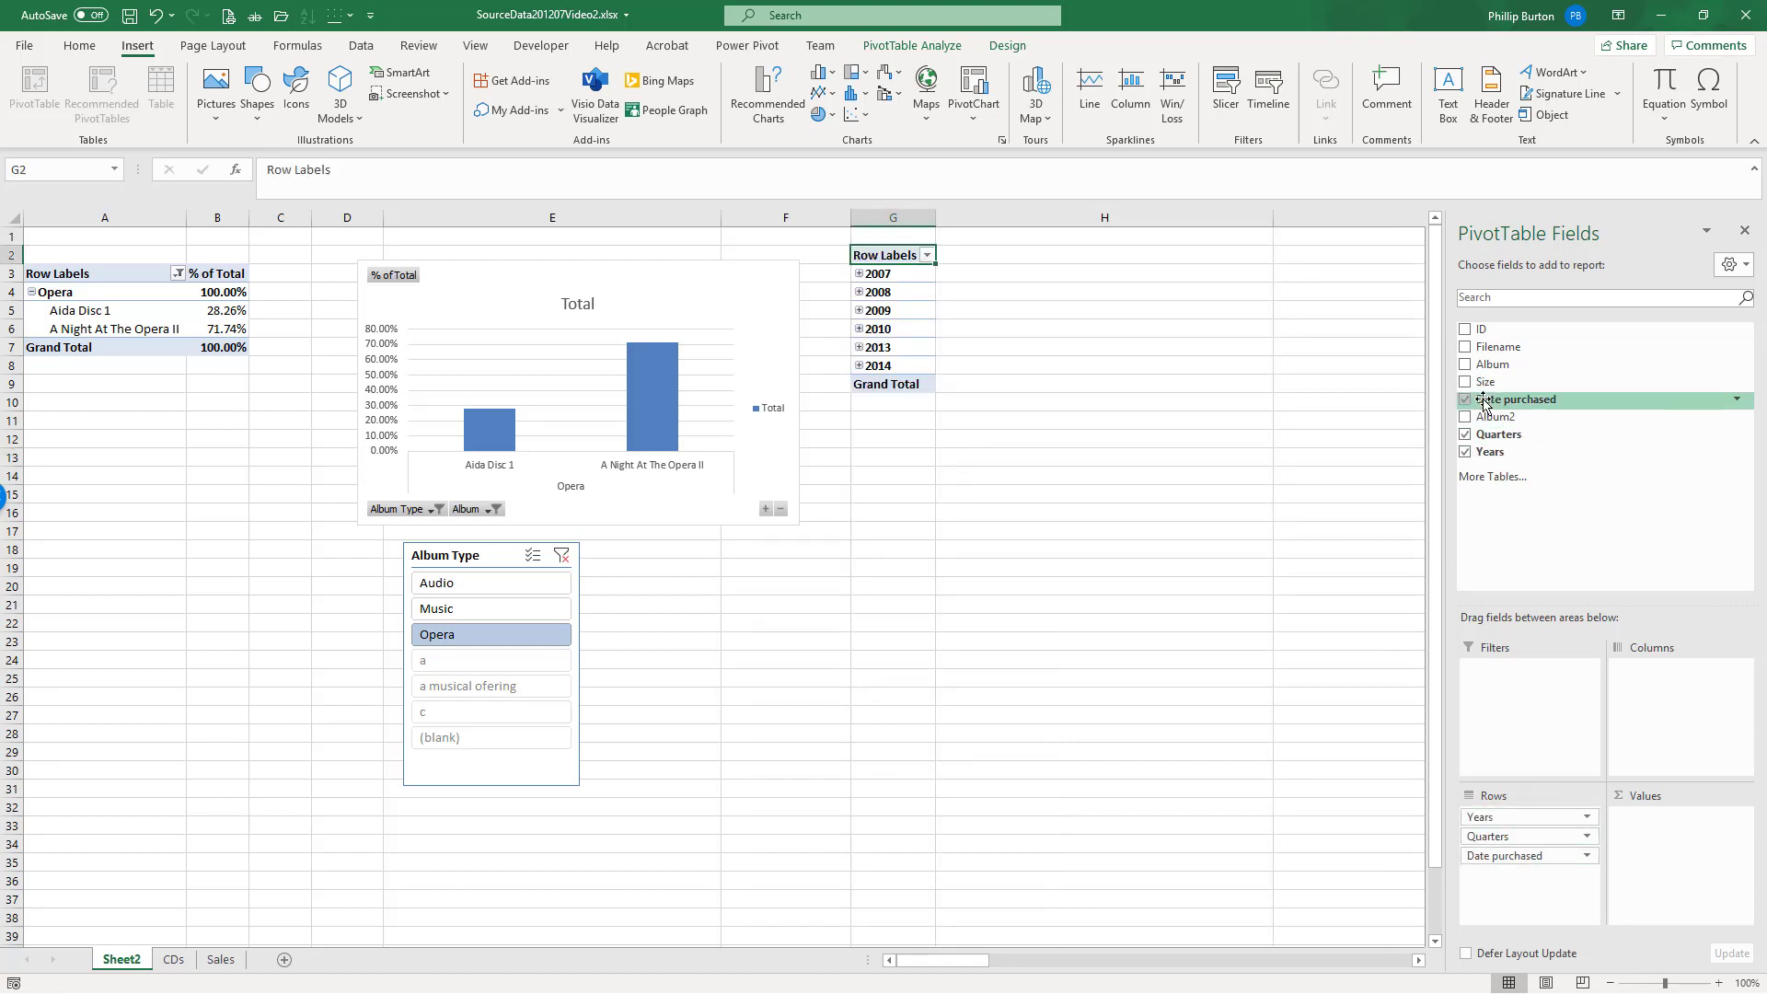
left_click_drag(1490, 364, 1675, 874)
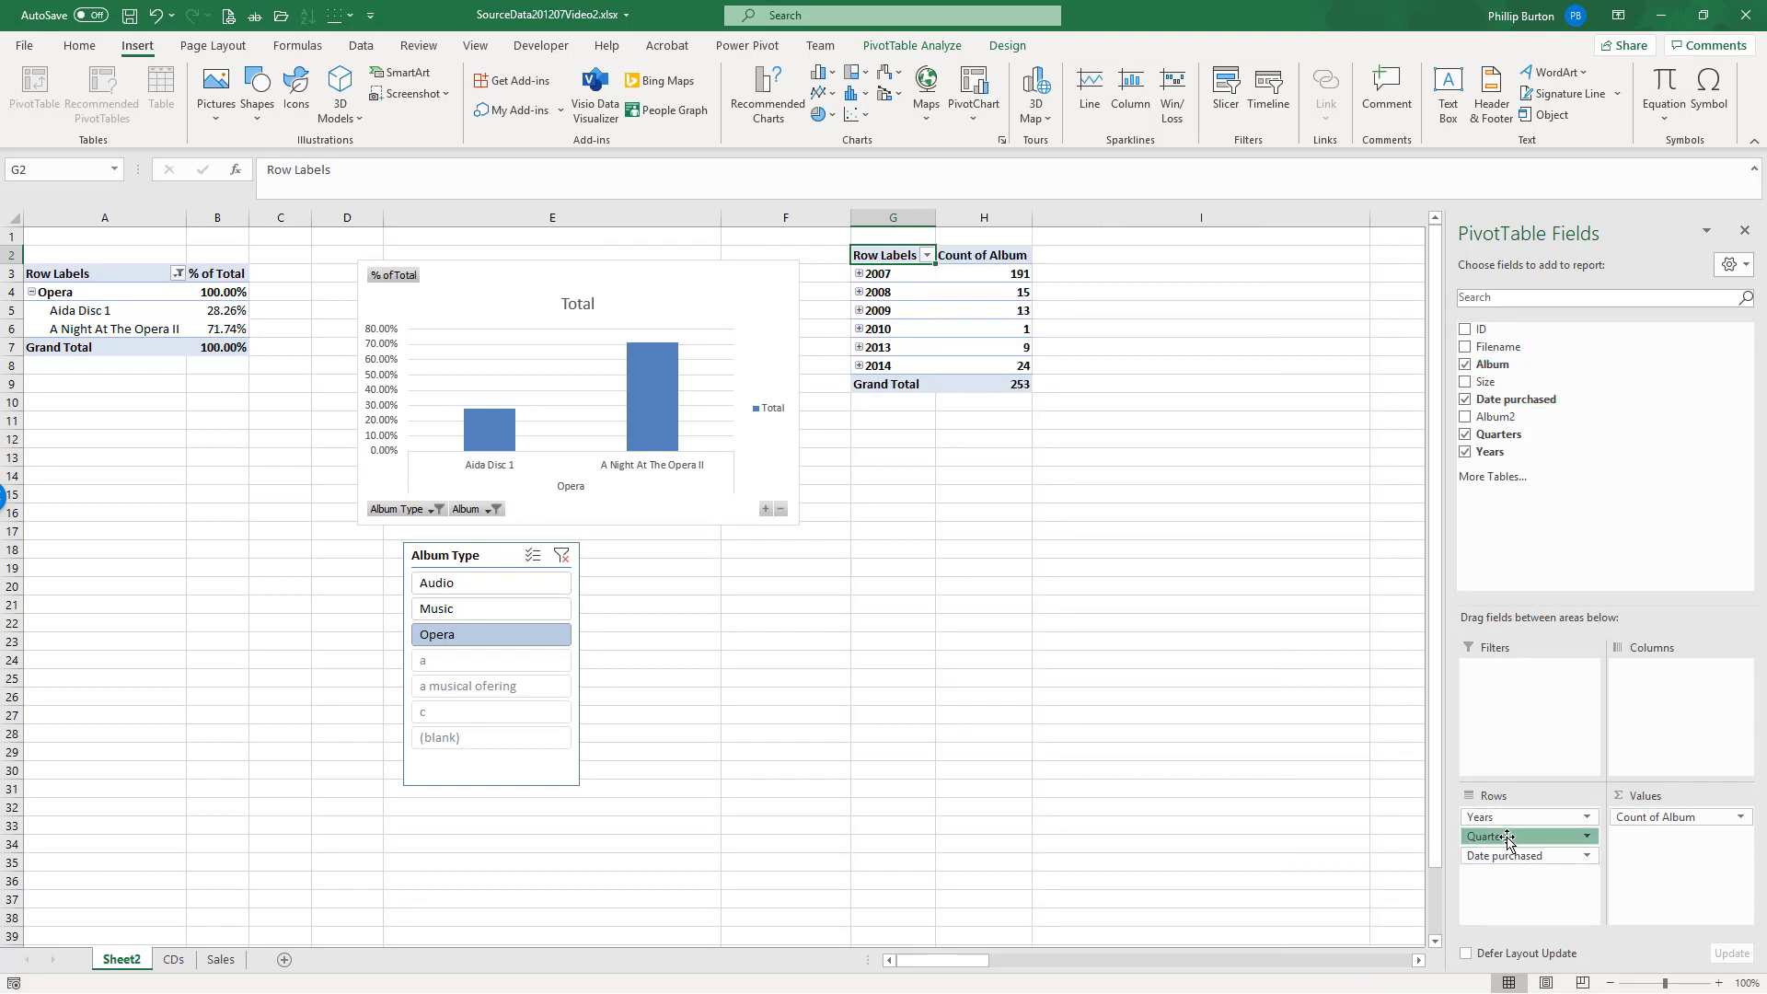
left_click_drag(1507, 839, 1347, 827)
left_click_drag(1507, 837, 1270, 828)
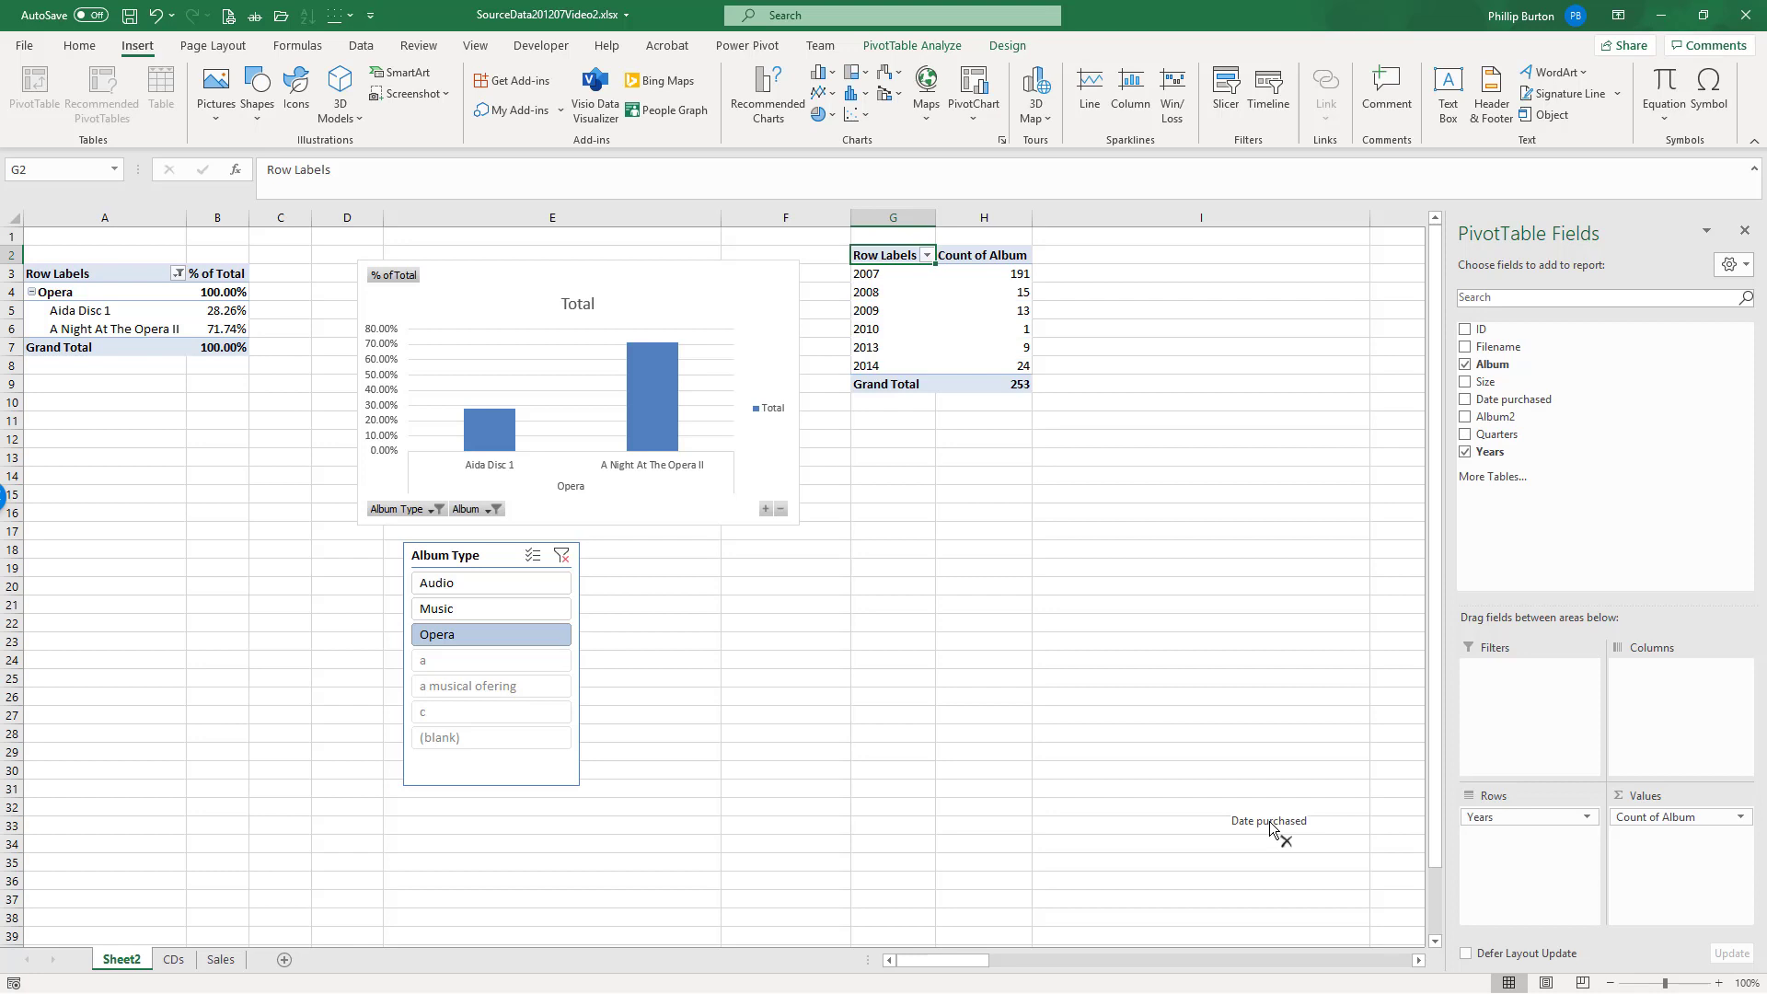
Step: Select the whole years PivotTable and move it down so that it starts at cell G18
left_click(858, 323)
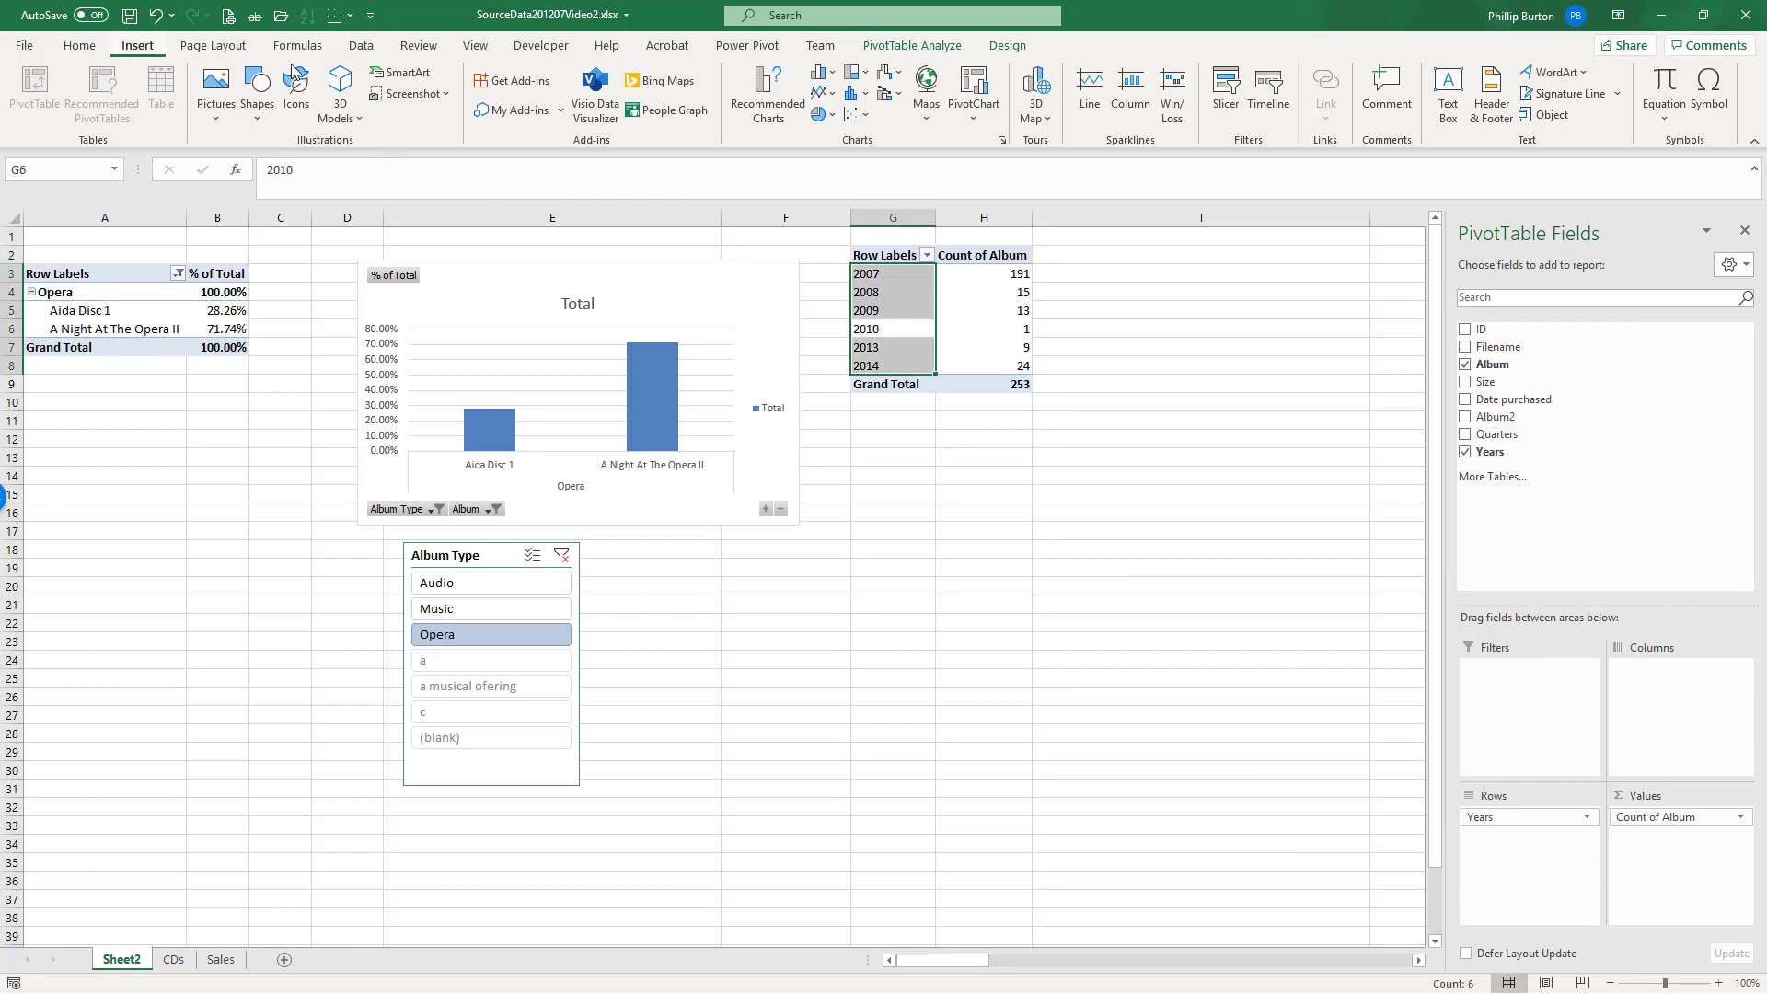
left_click(893, 264)
key("ctrl+a")
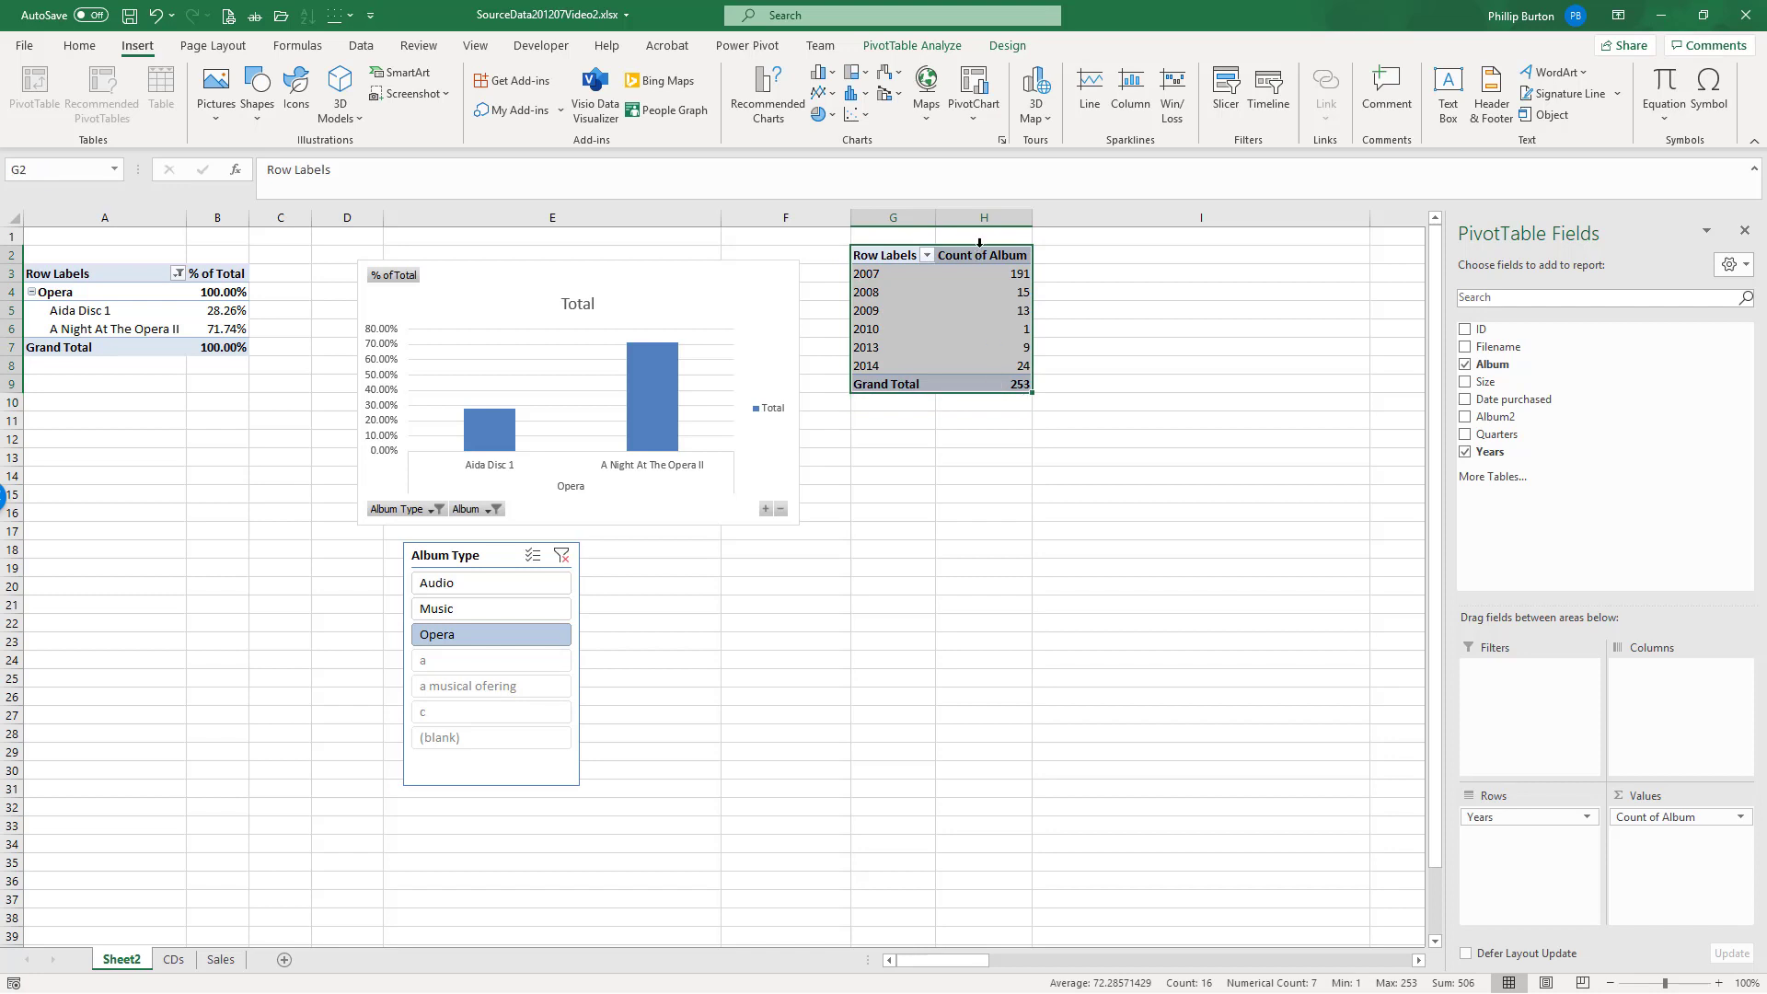
left_click_drag(982, 241, 982, 538)
Step: Insert a 2-D pie PivotChart for the years PivotTable, place it beside the column chart and reduce its width
left_click(915, 586)
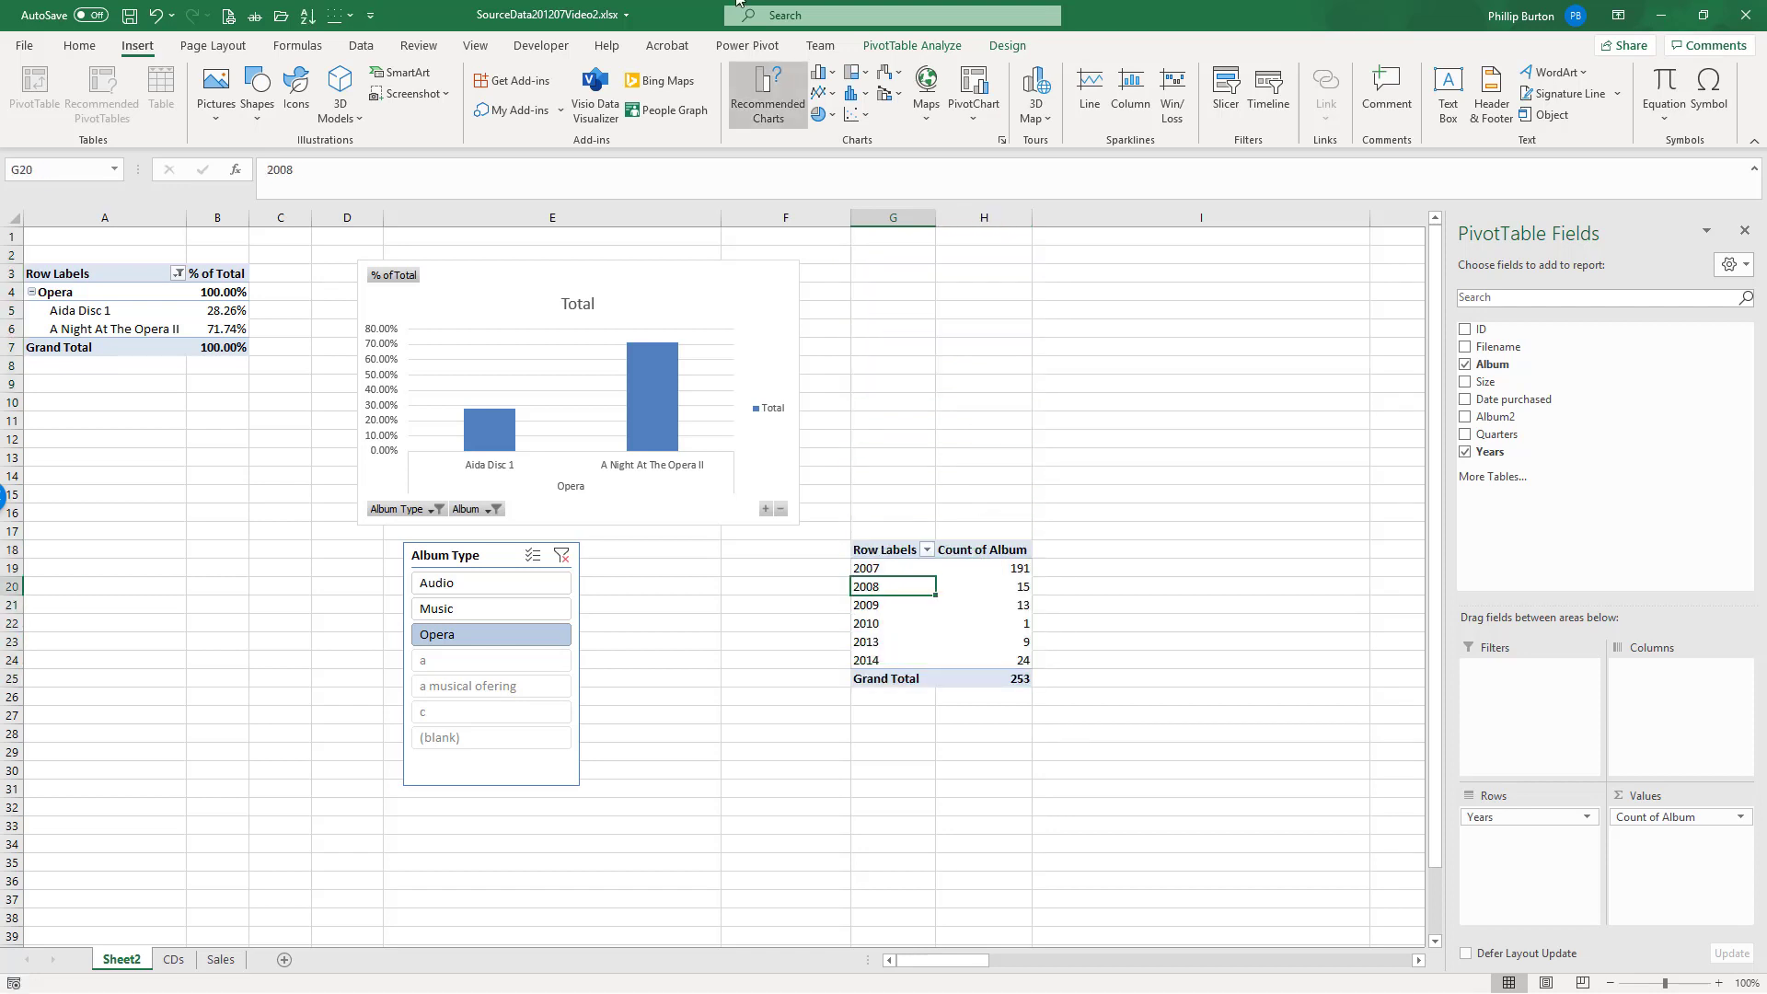
left_click(820, 115)
left_click(836, 188)
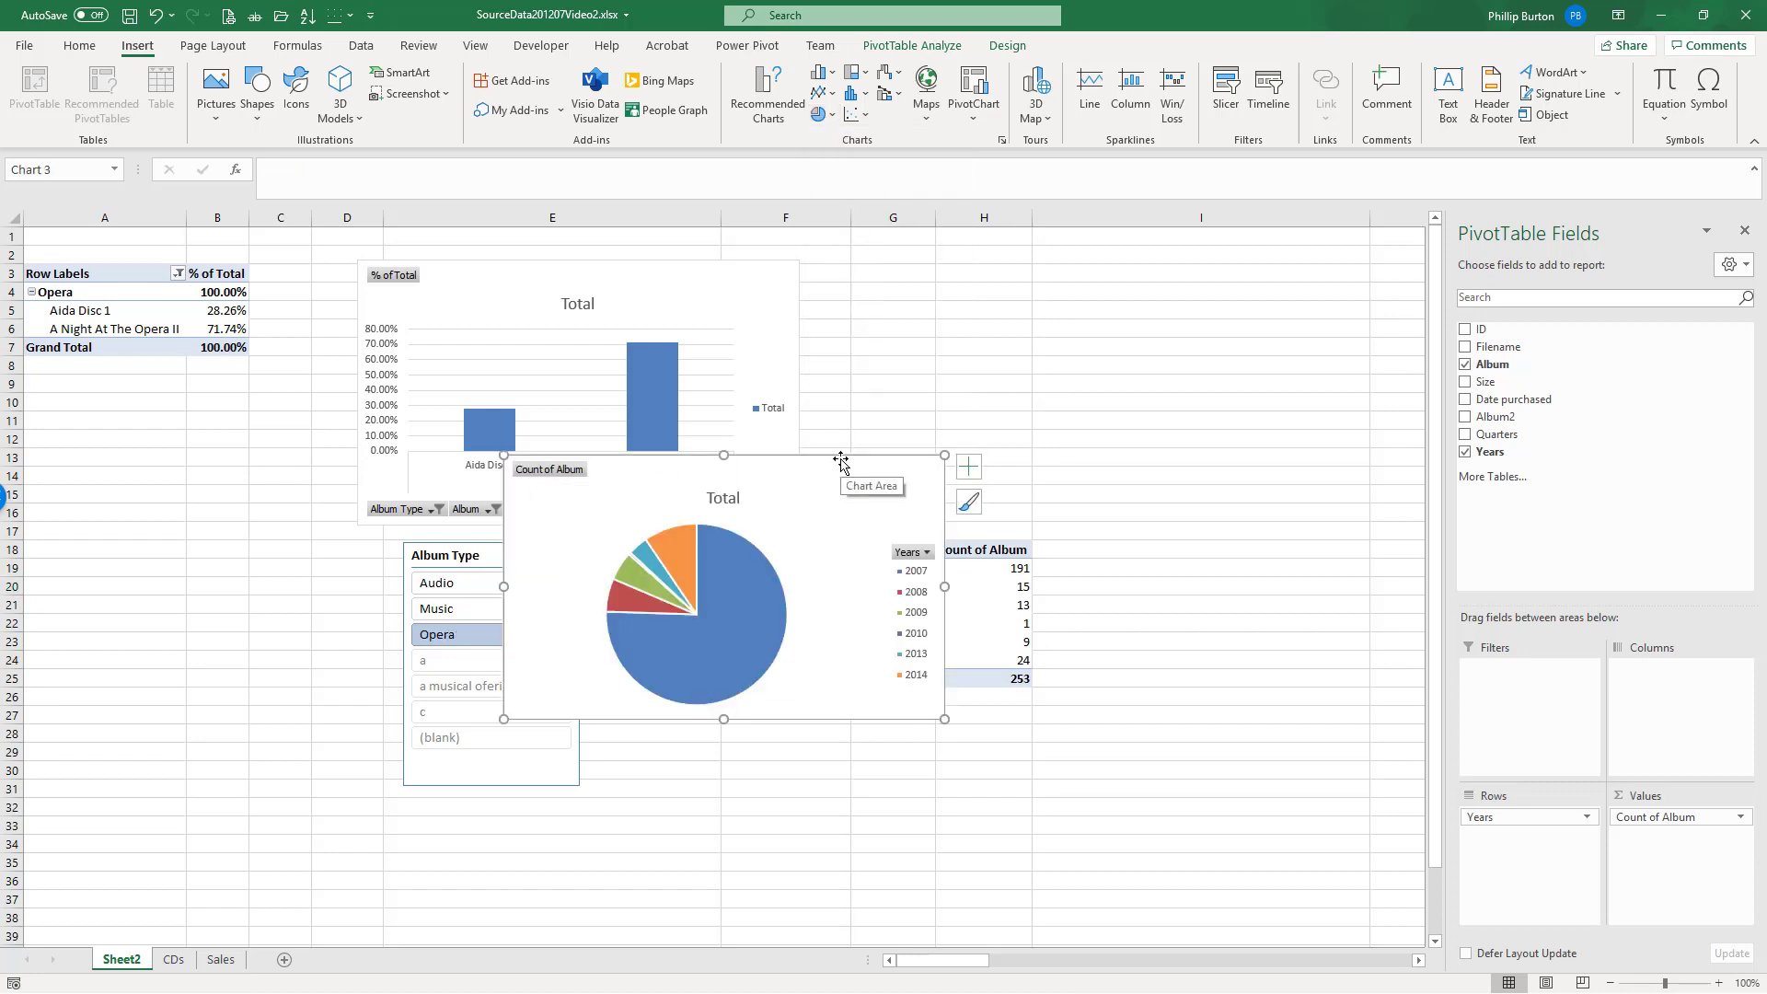
left_click_drag(841, 462, 1165, 264)
left_click_drag(1268, 390, 1126, 410)
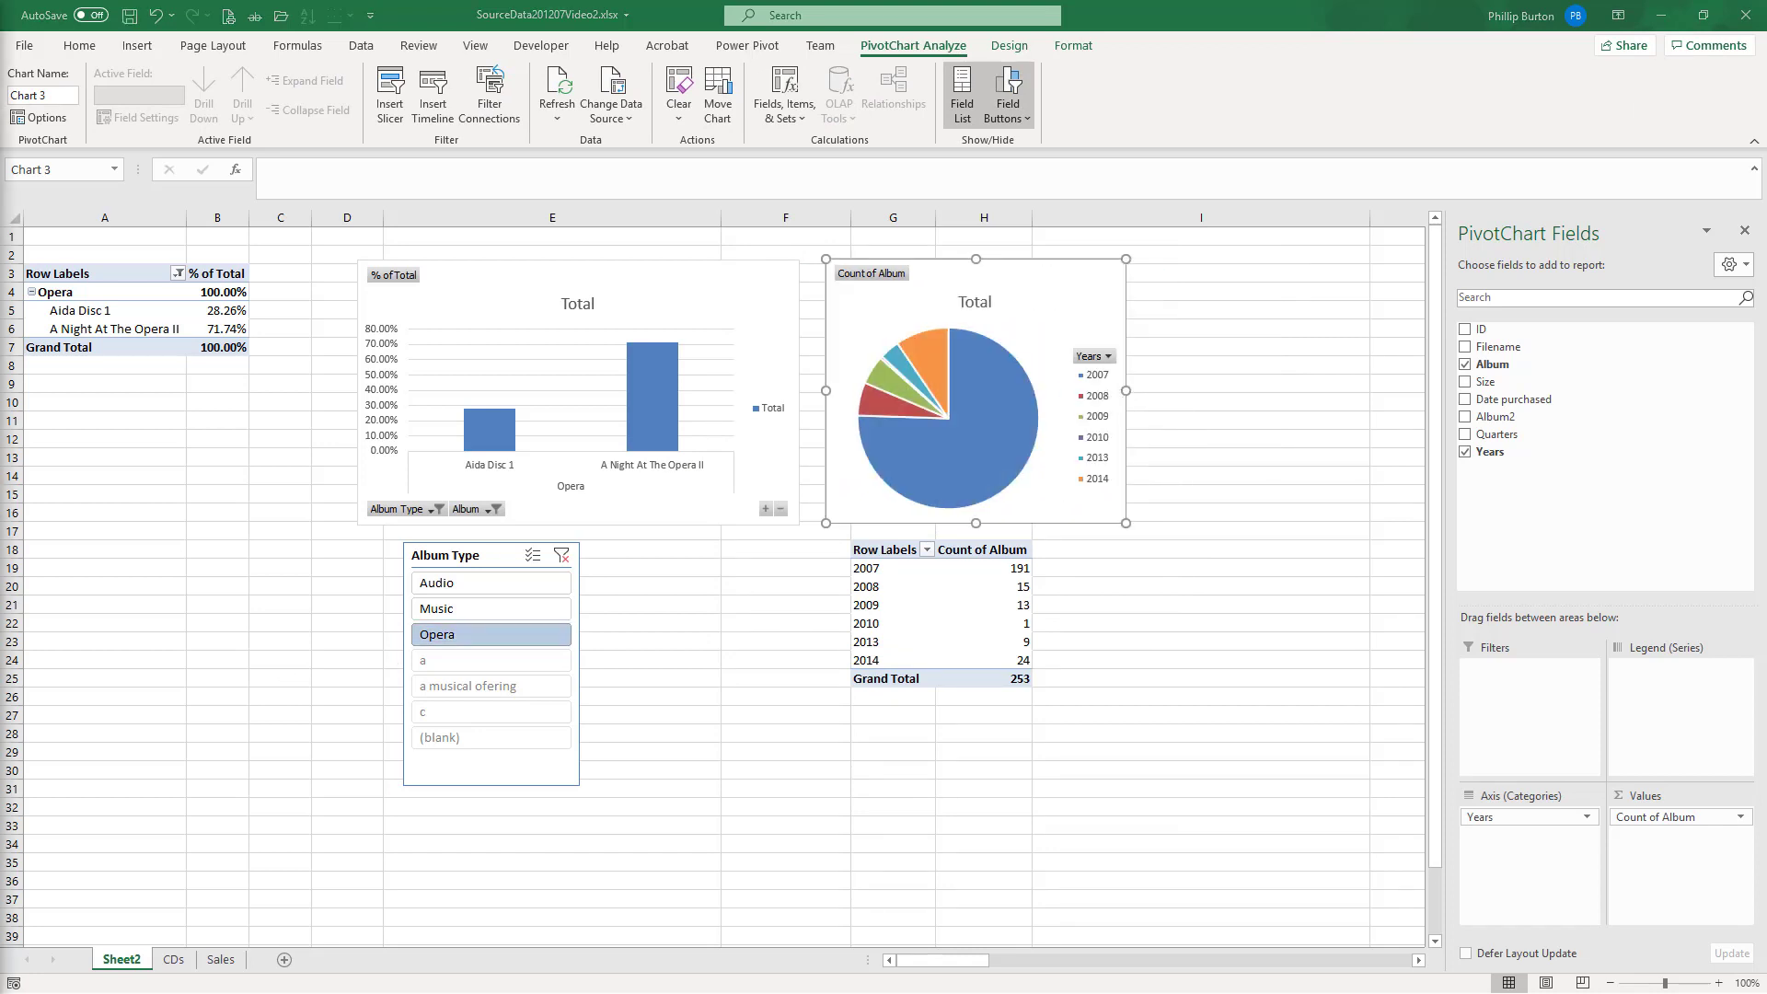
Step: Switch the Album Type slicer between Music, Audio and Opera to compare how the two PivotTables and their charts respond
left_click(473, 611)
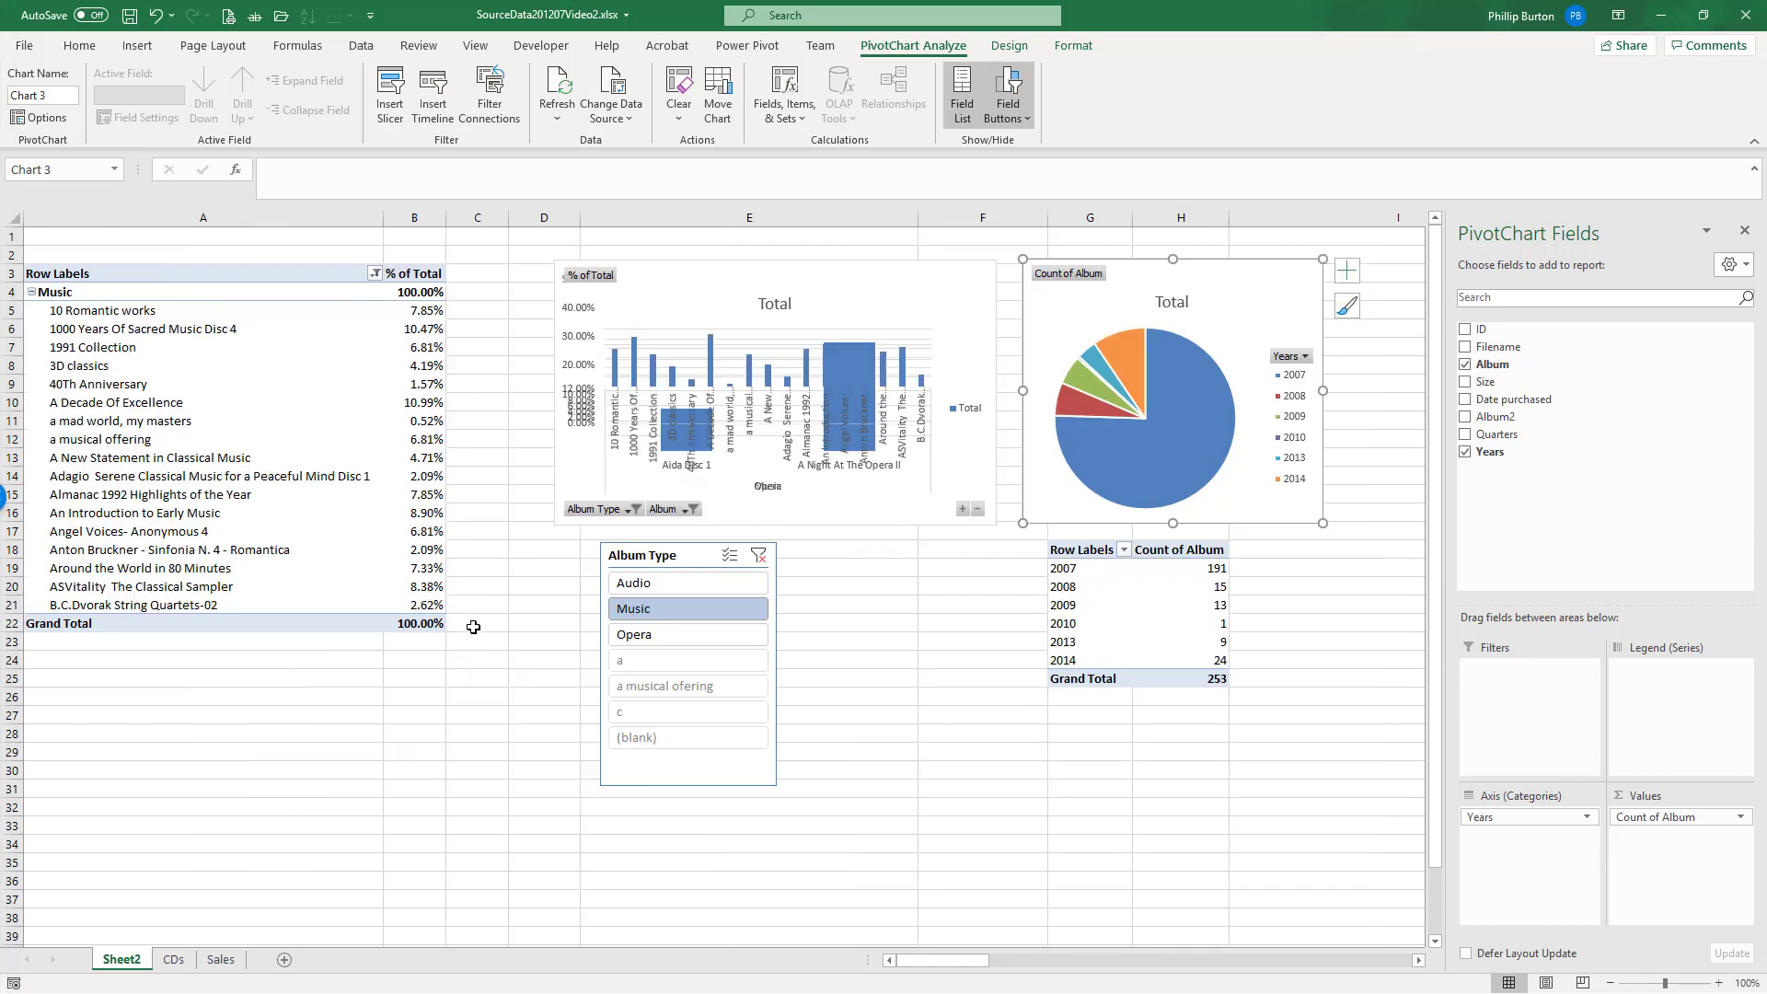
left_click(638, 635)
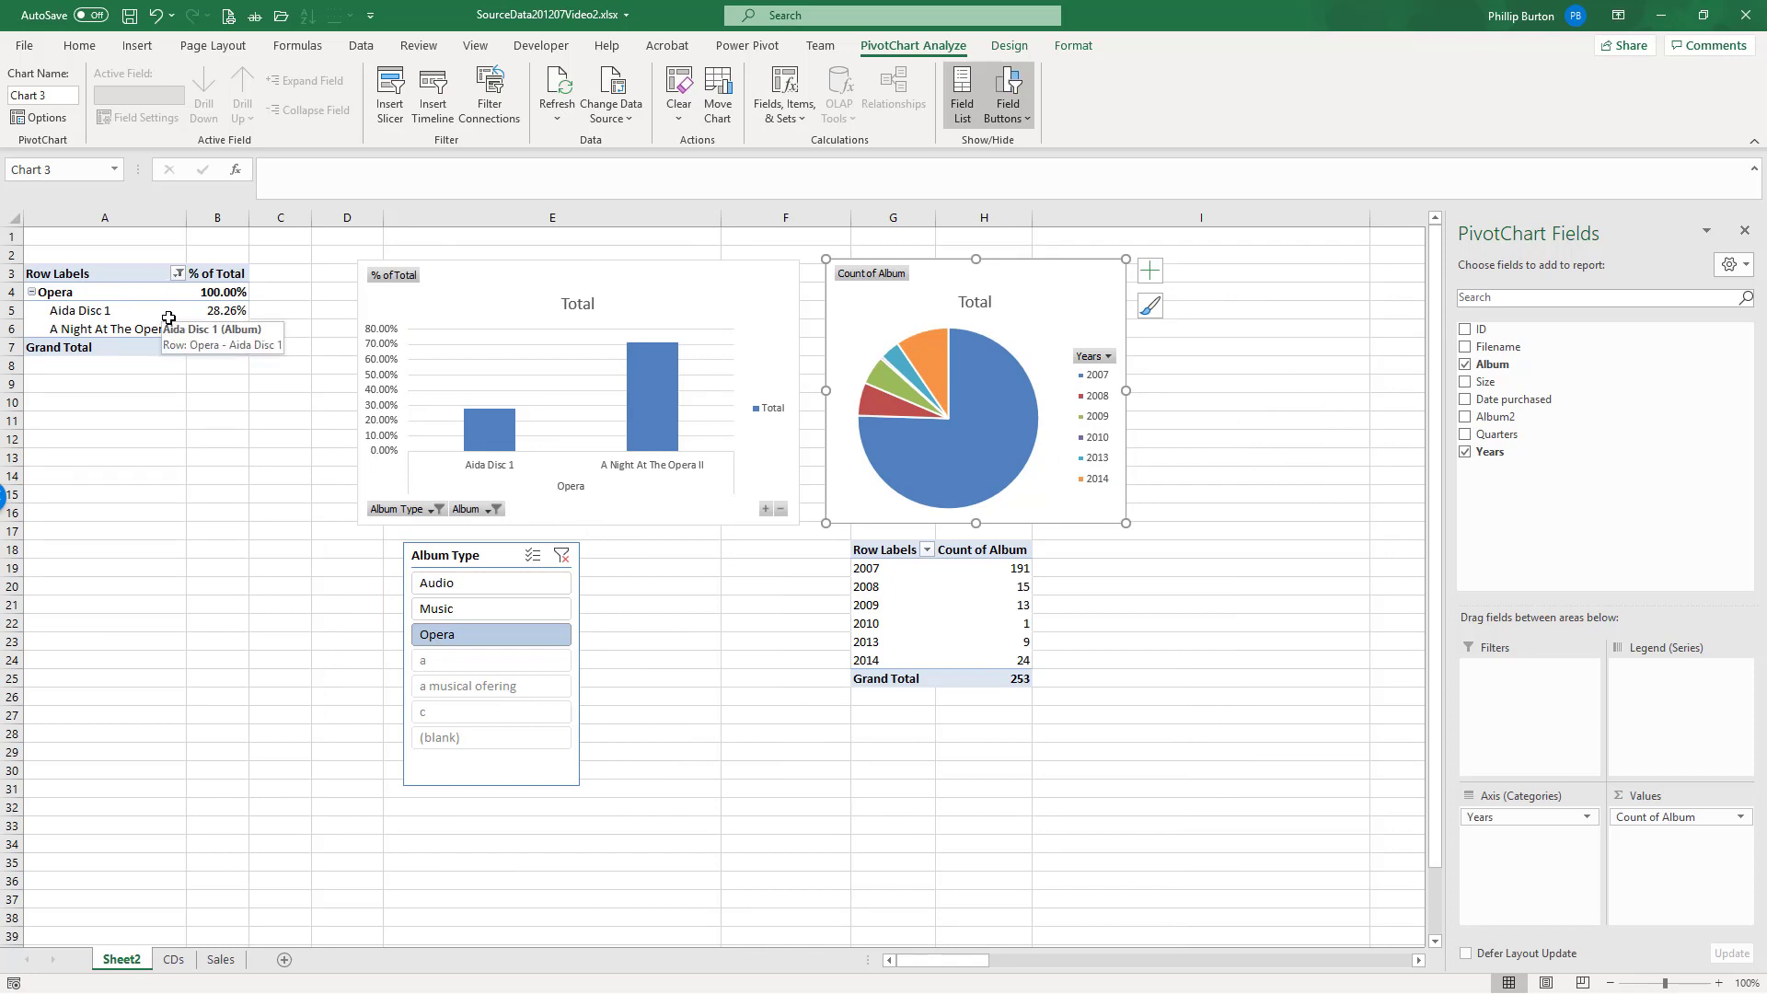
left_click_drag(144, 314, 145, 332)
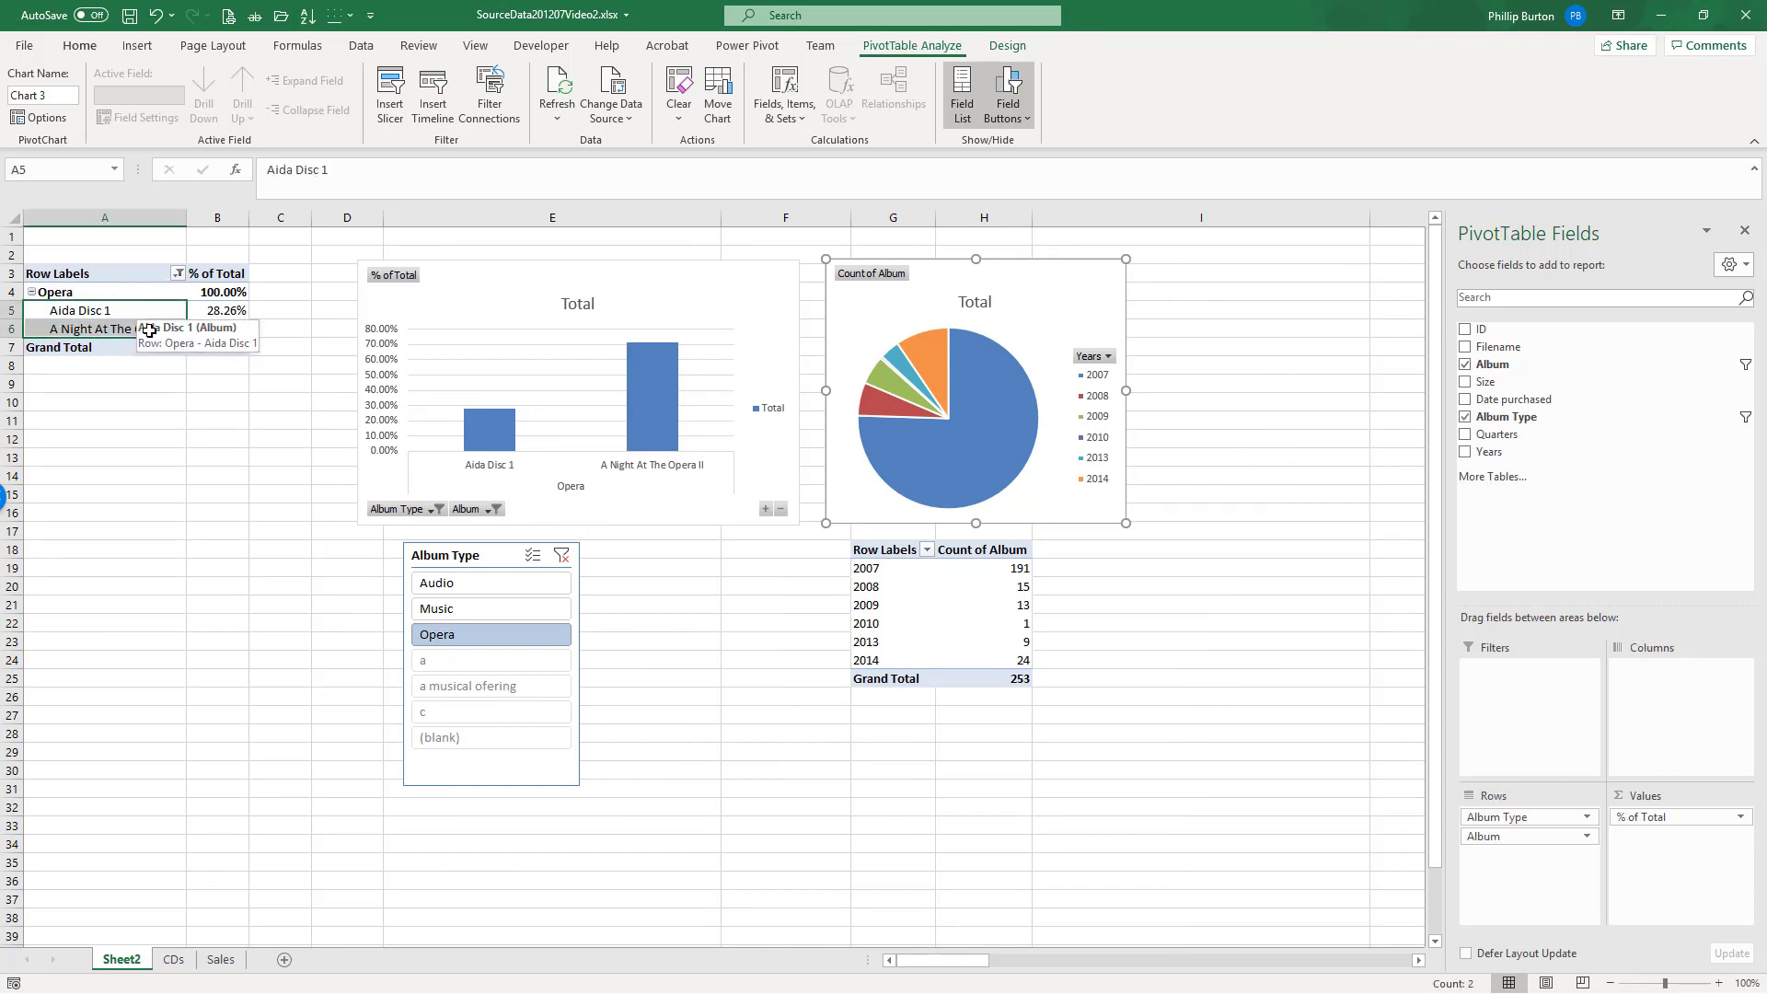
left_click_drag(982, 569, 990, 679)
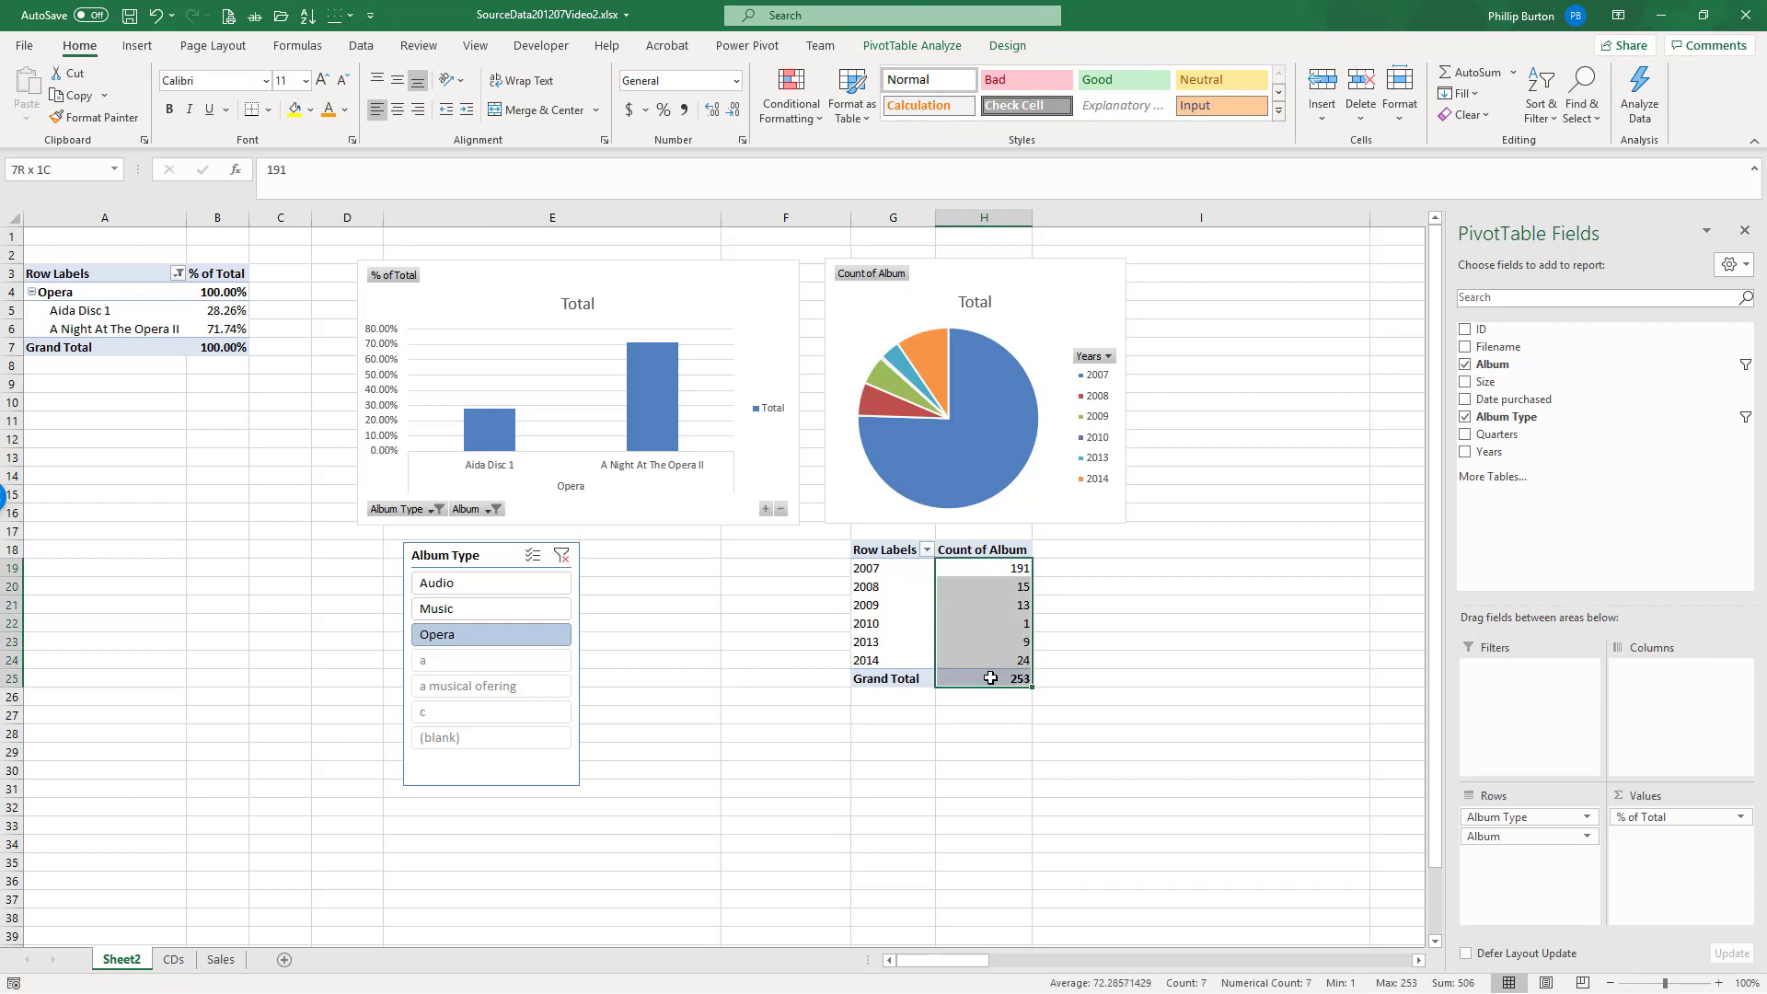
left_click(996, 673)
left_click(493, 610)
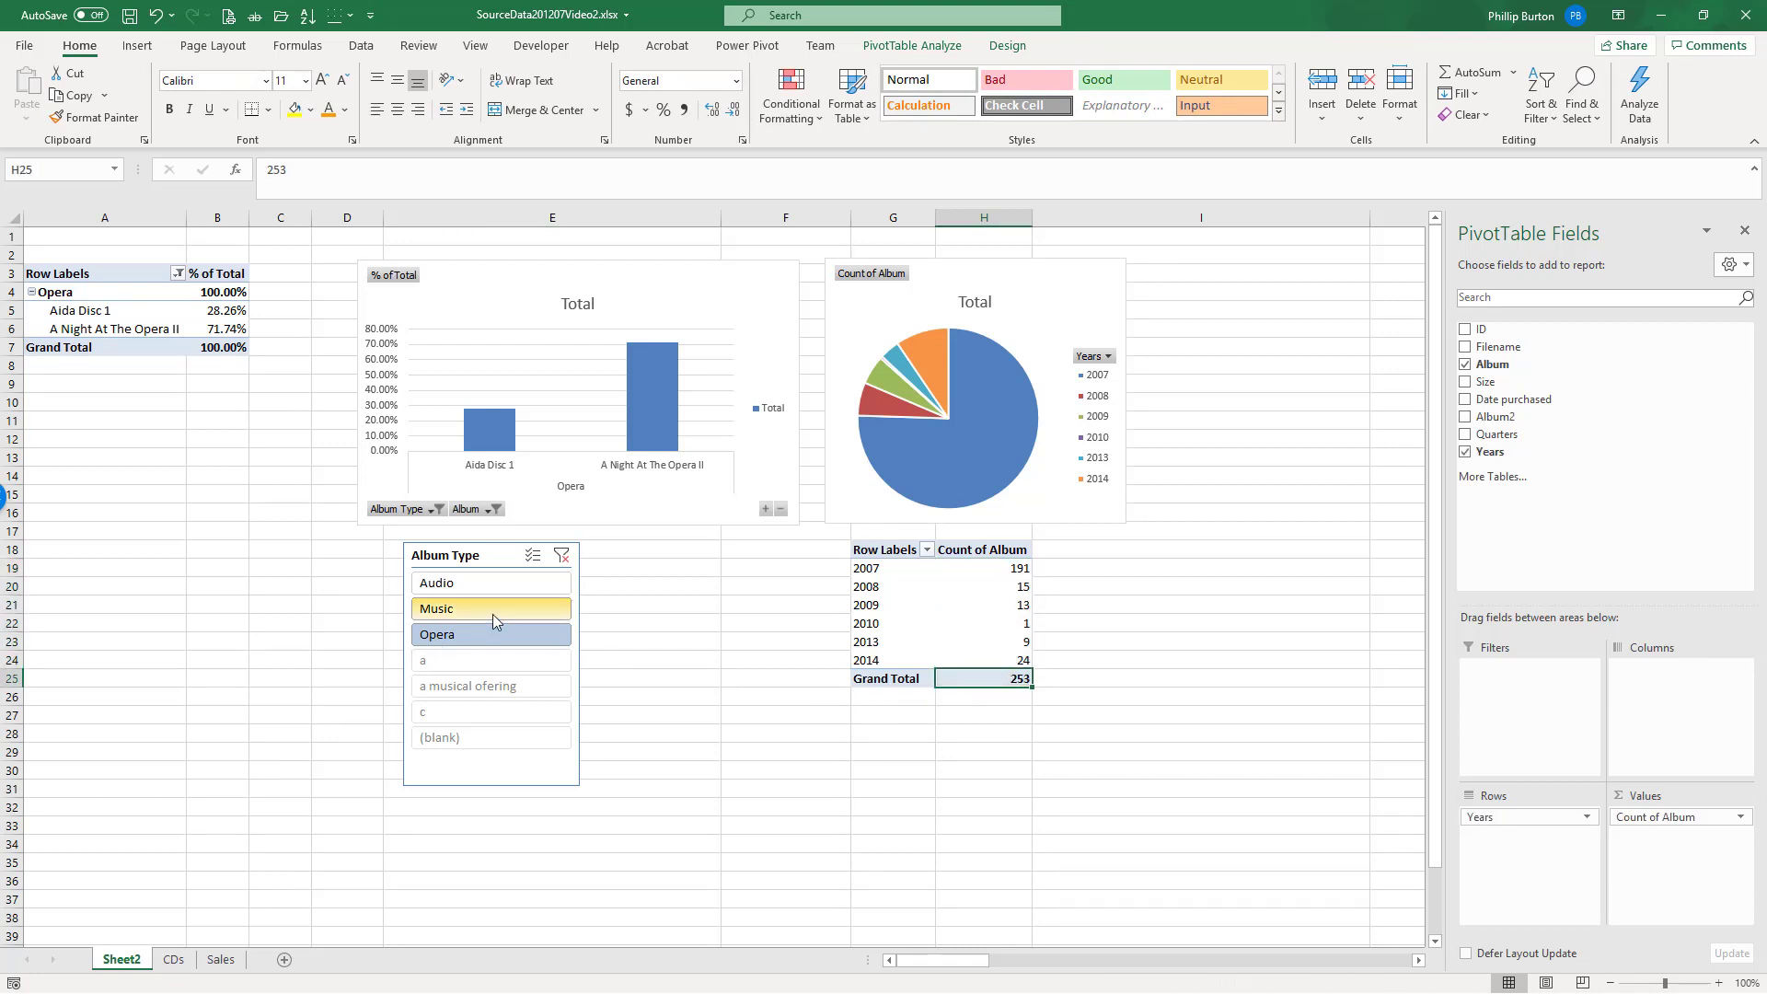
left_click(657, 586)
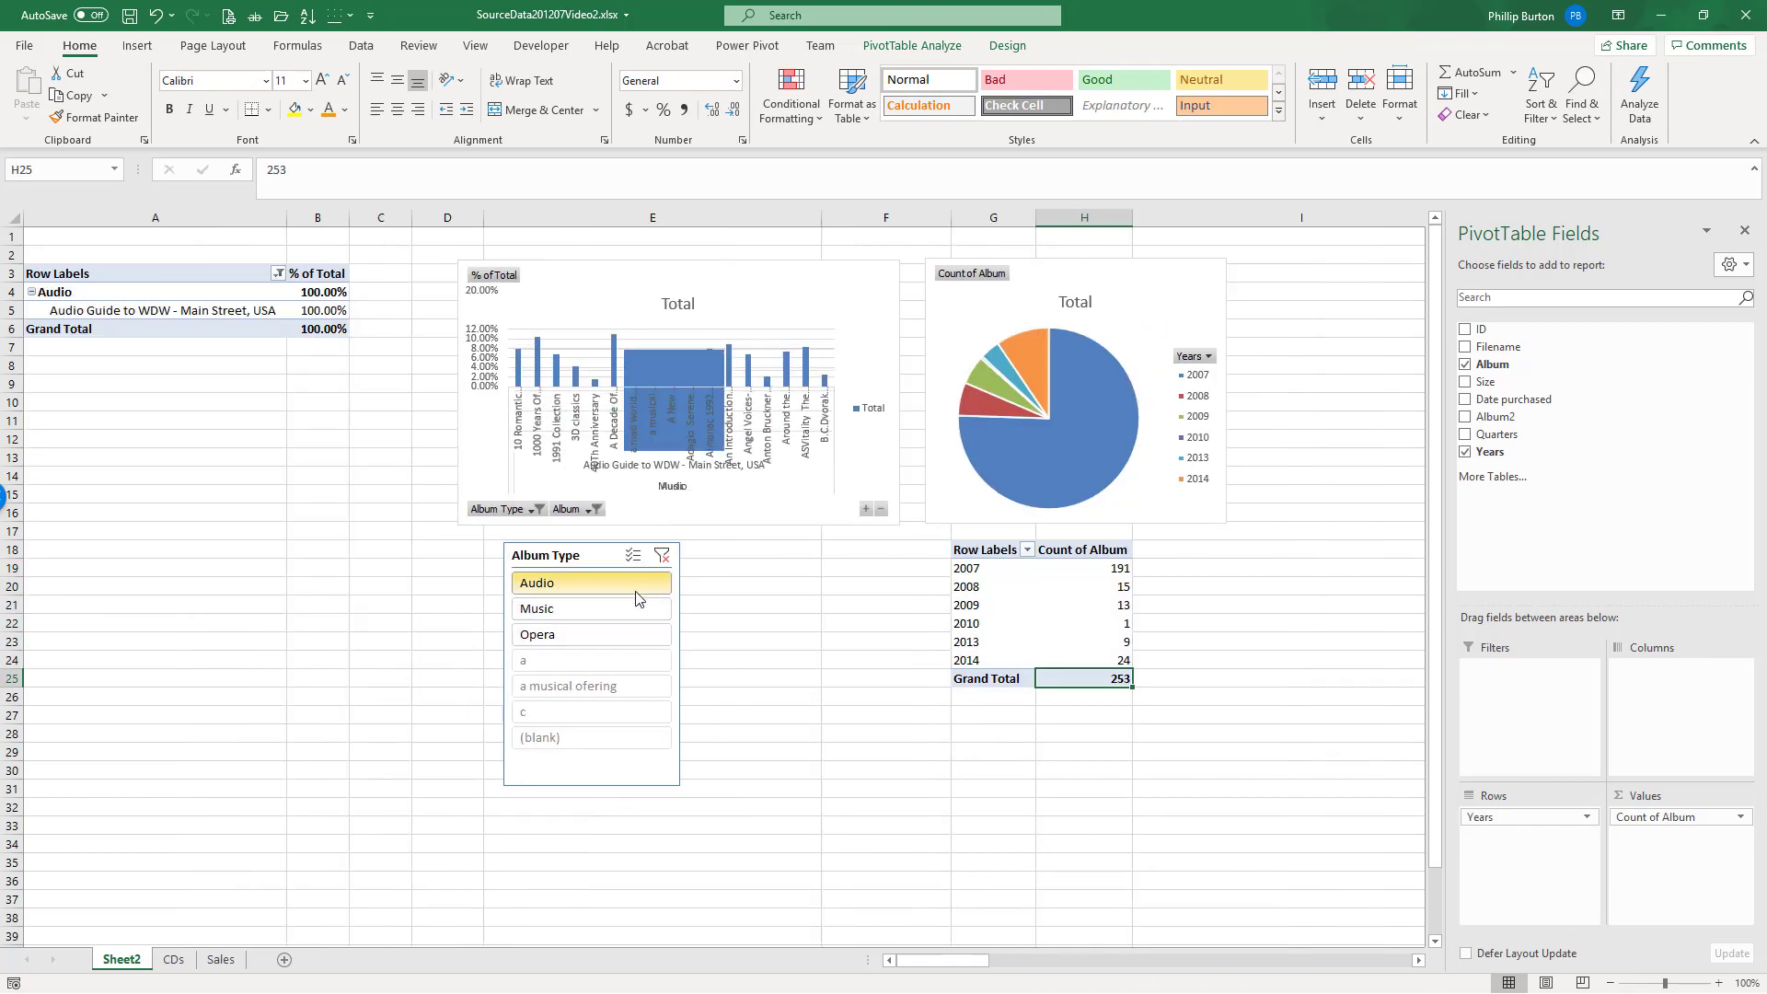
left_click(589, 635)
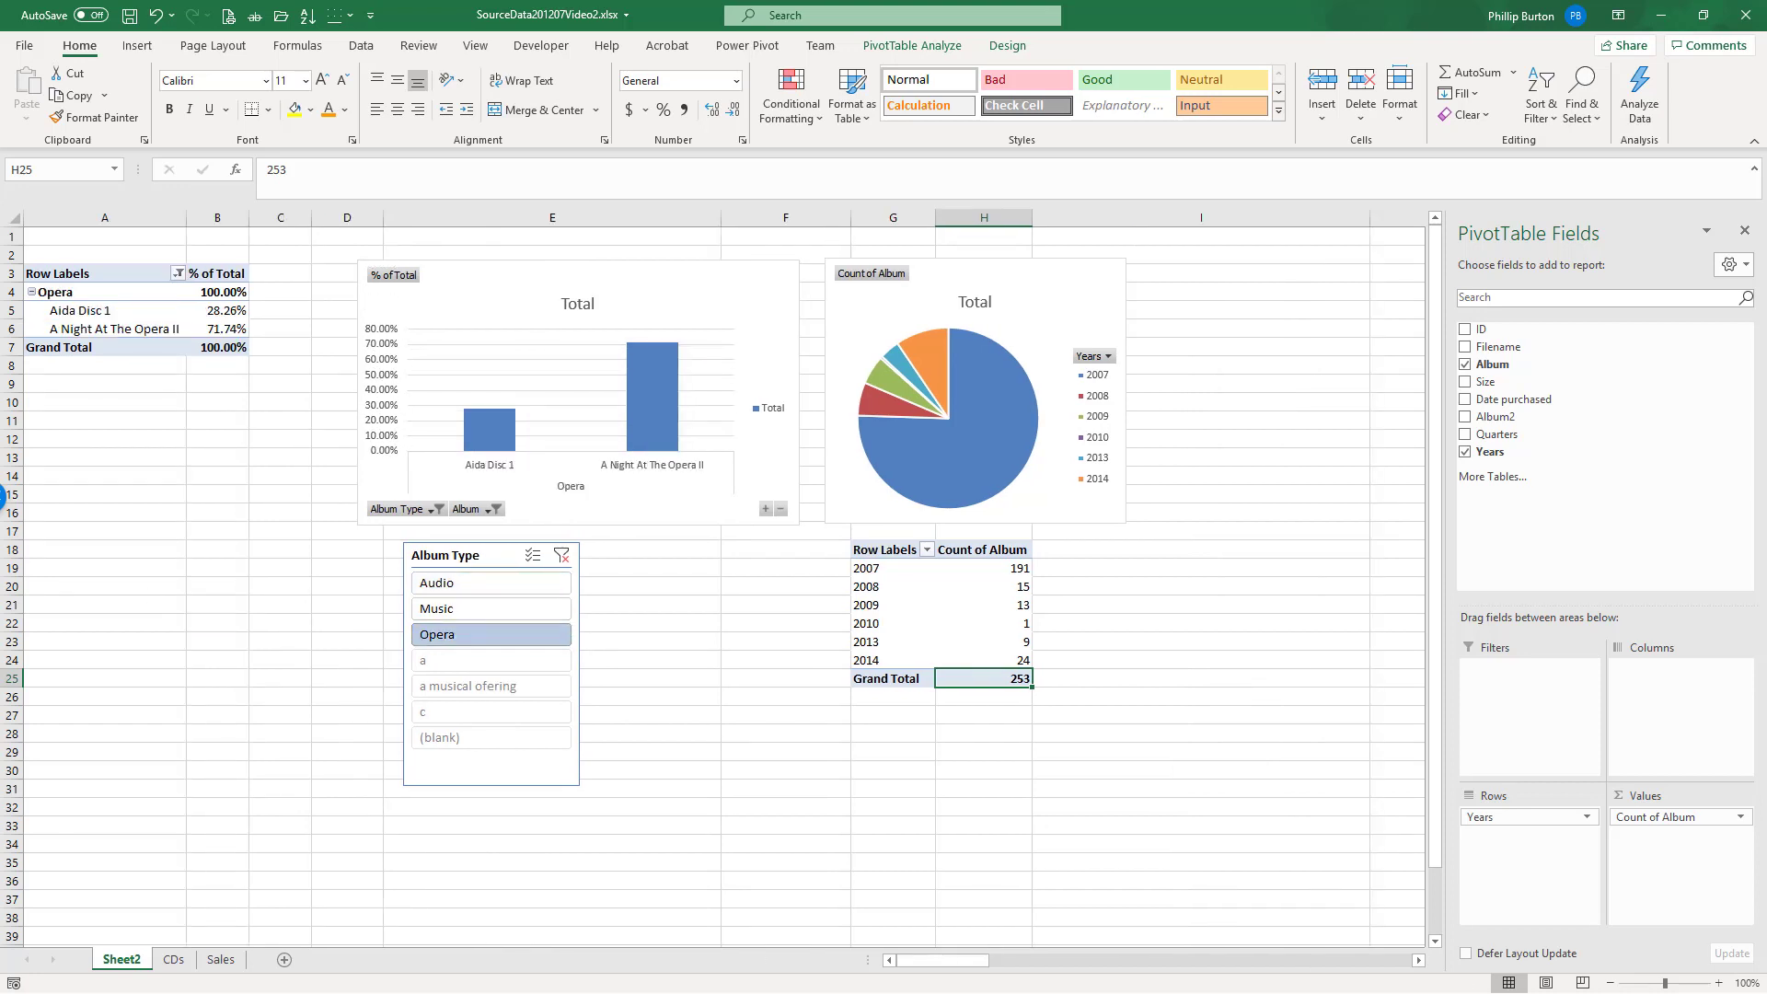
Step: Connect the Album Type slicer to PivotTable4 as well as PivotTable3 through its report connections
right_click(552, 773)
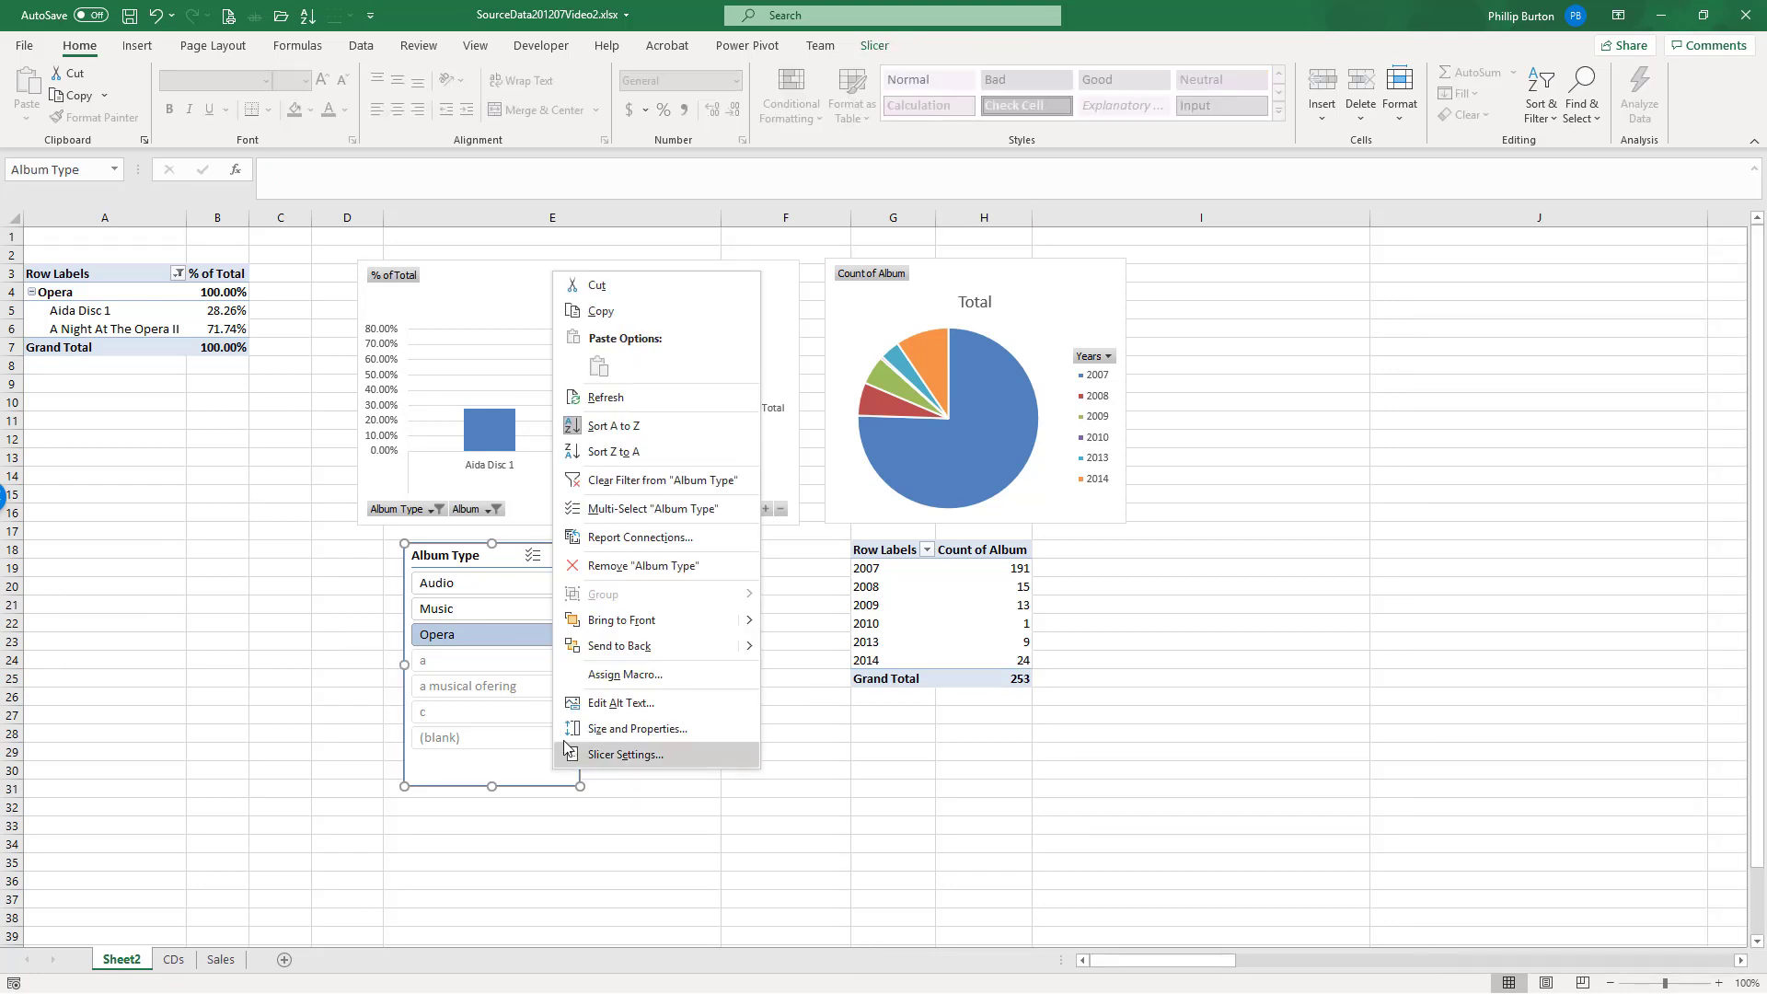
left_click(692, 537)
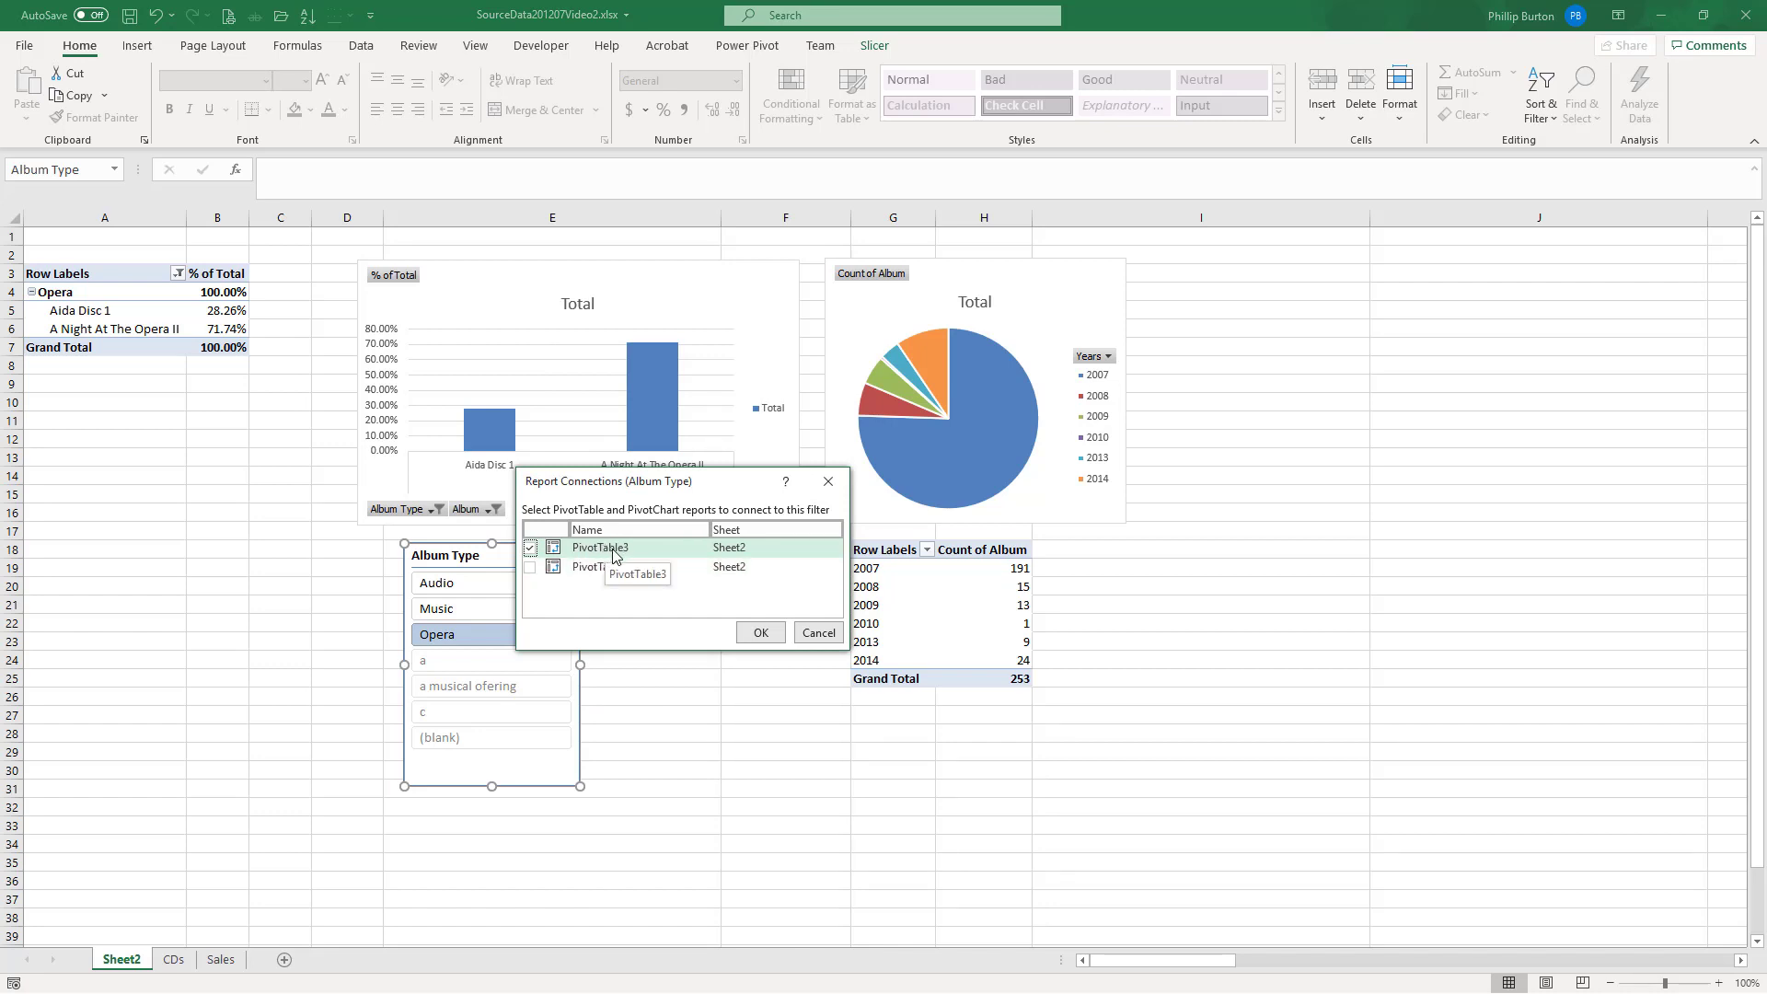
left_click(530, 568)
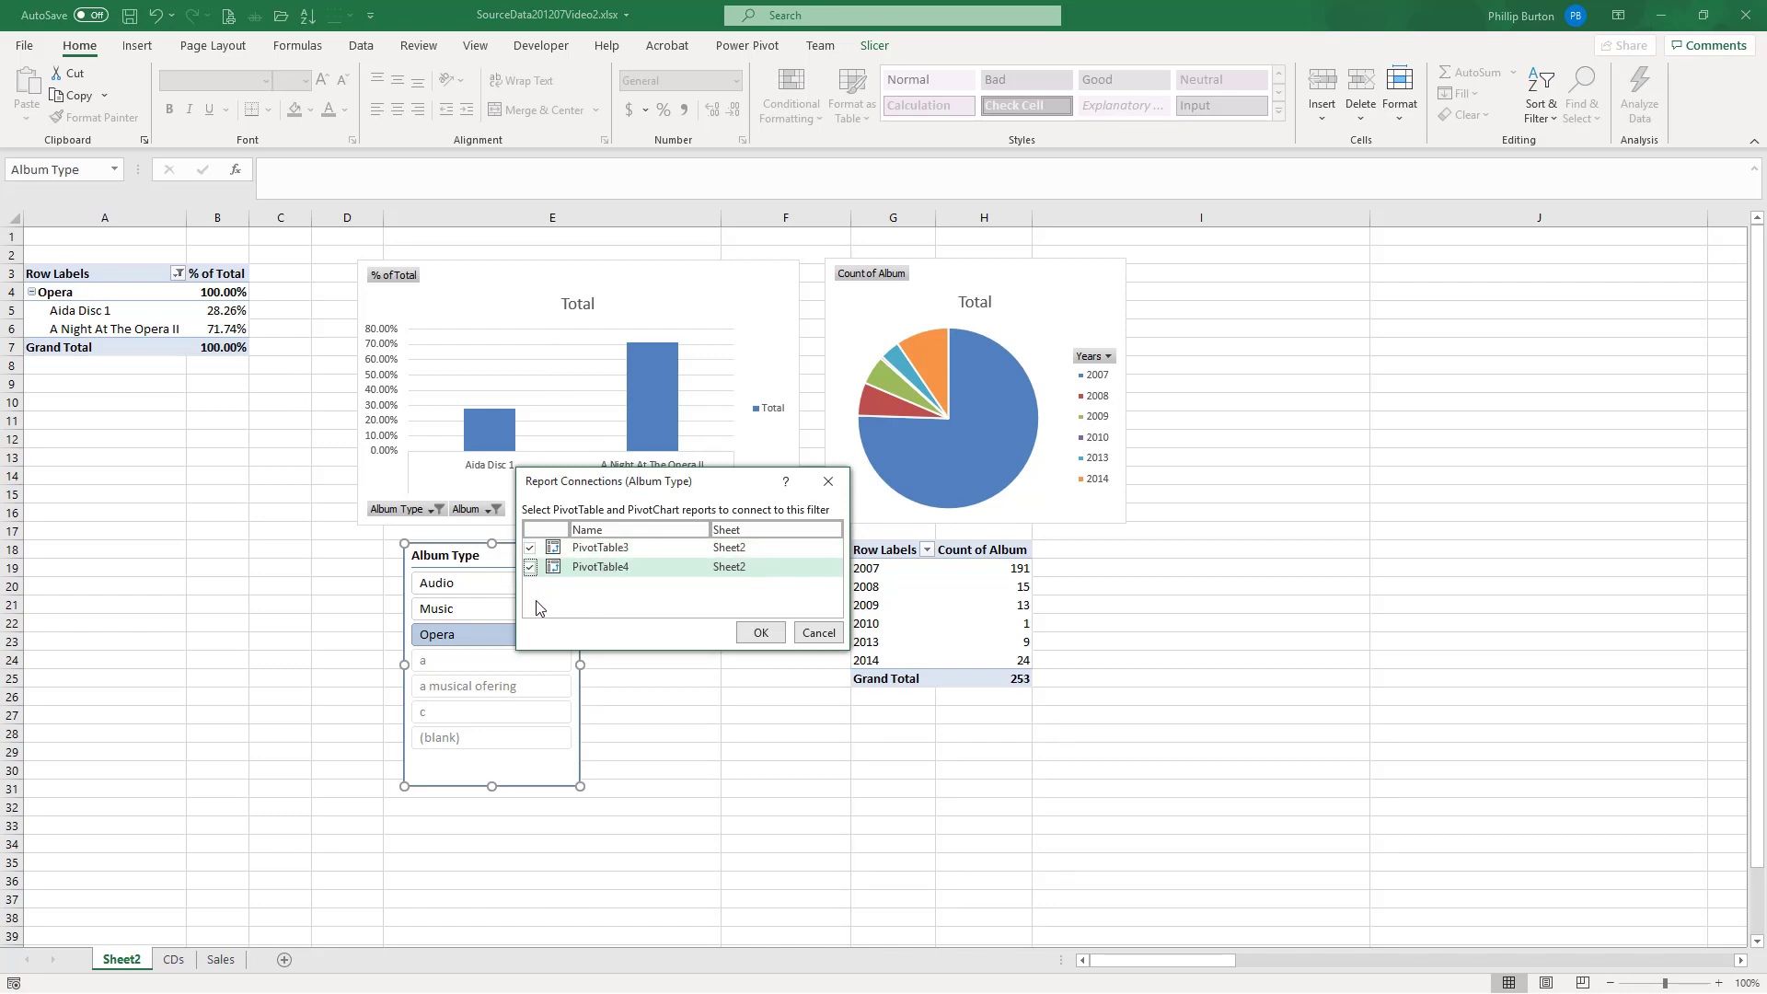
left_click(760, 633)
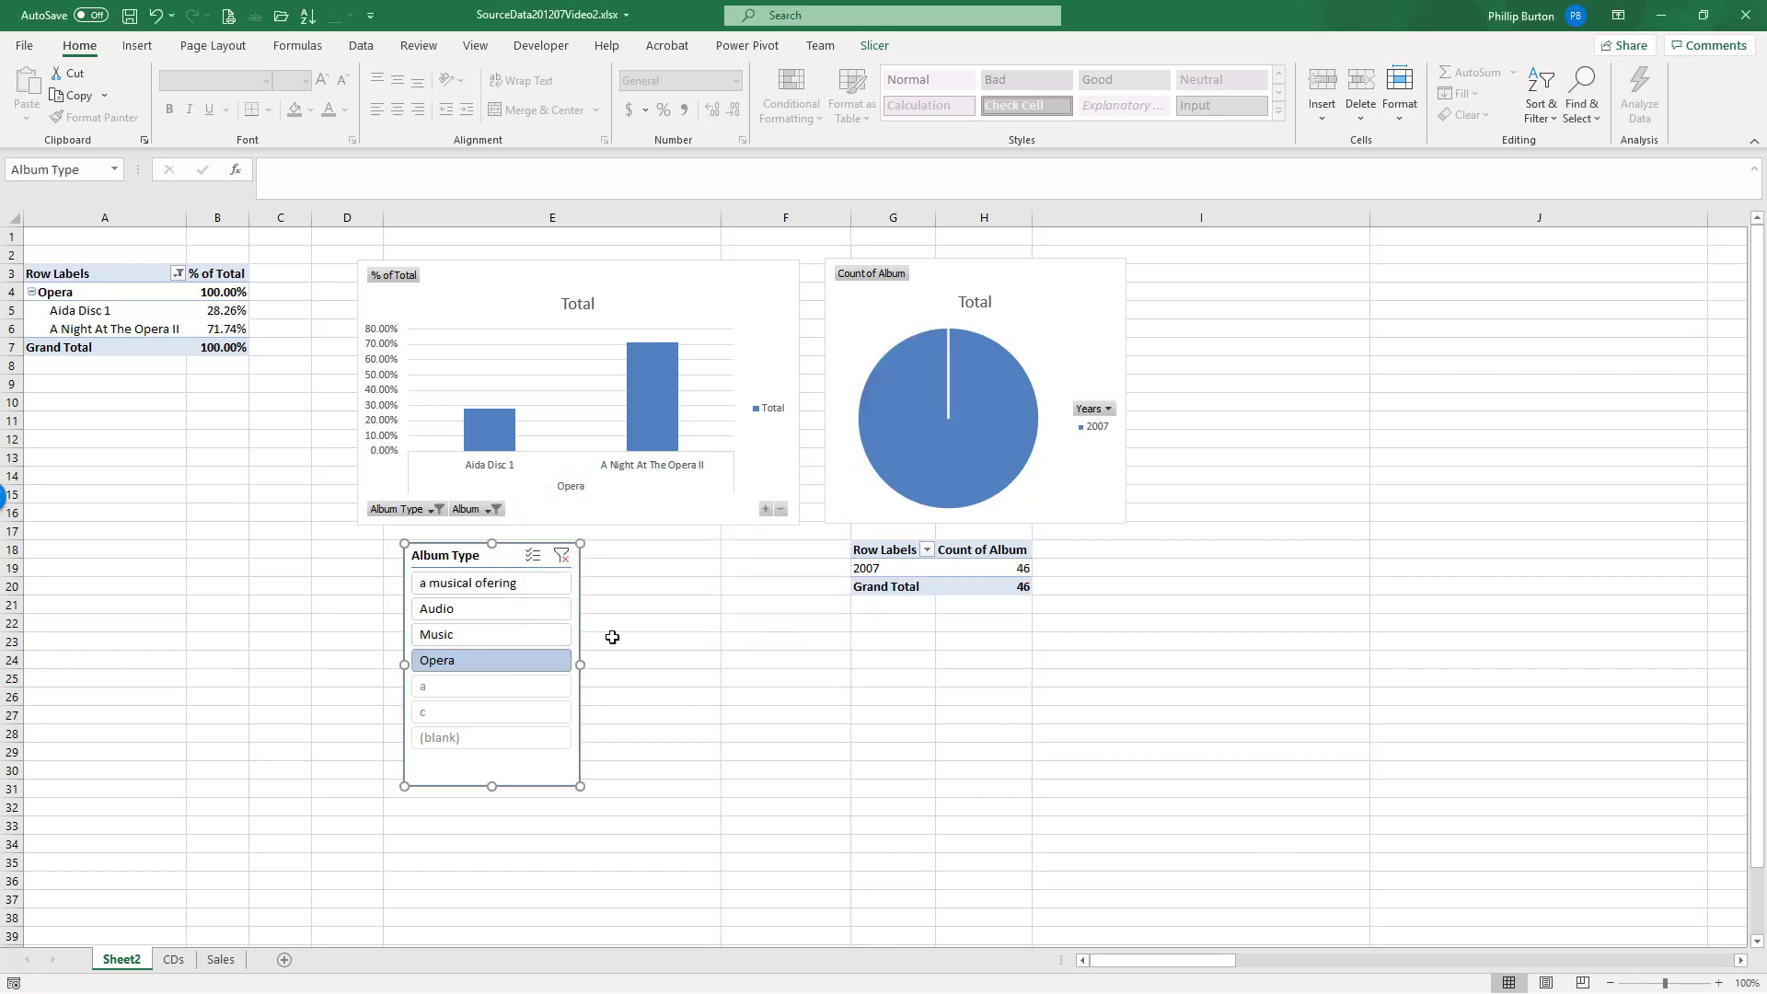
Step: Test the connected slicer on both reports by selecting Music, Audio and finally Opera
left_click(489, 638)
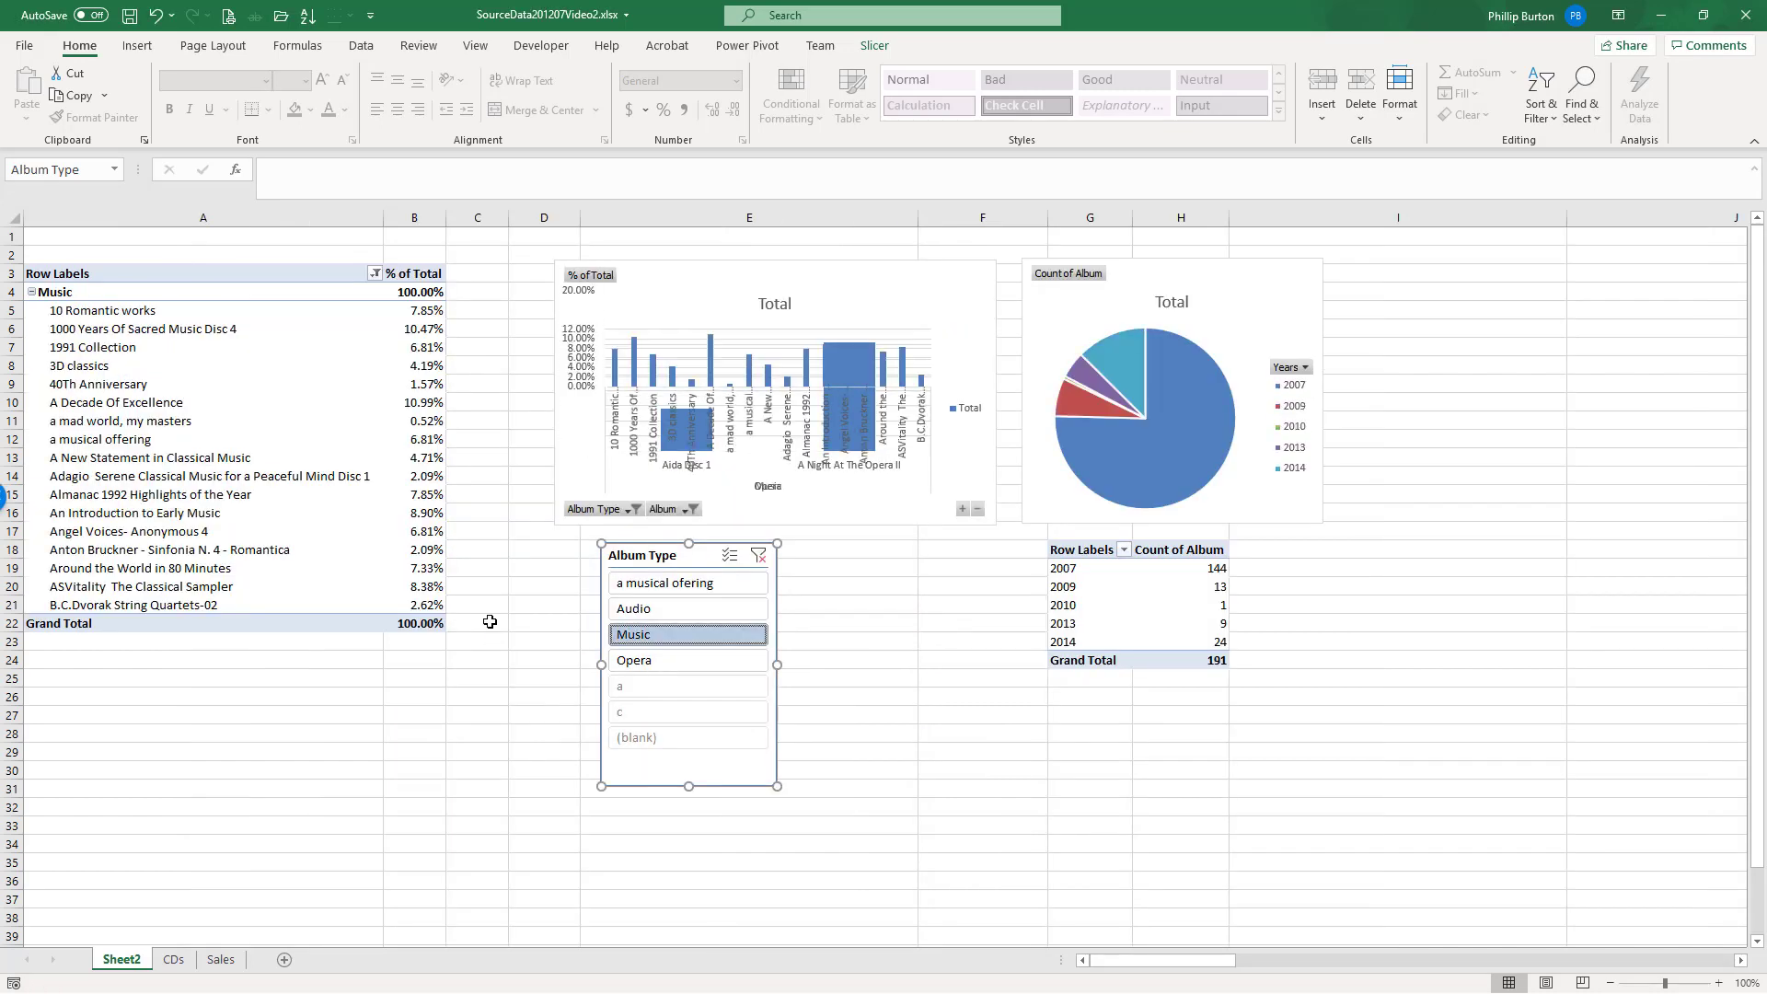
left_click(626, 610)
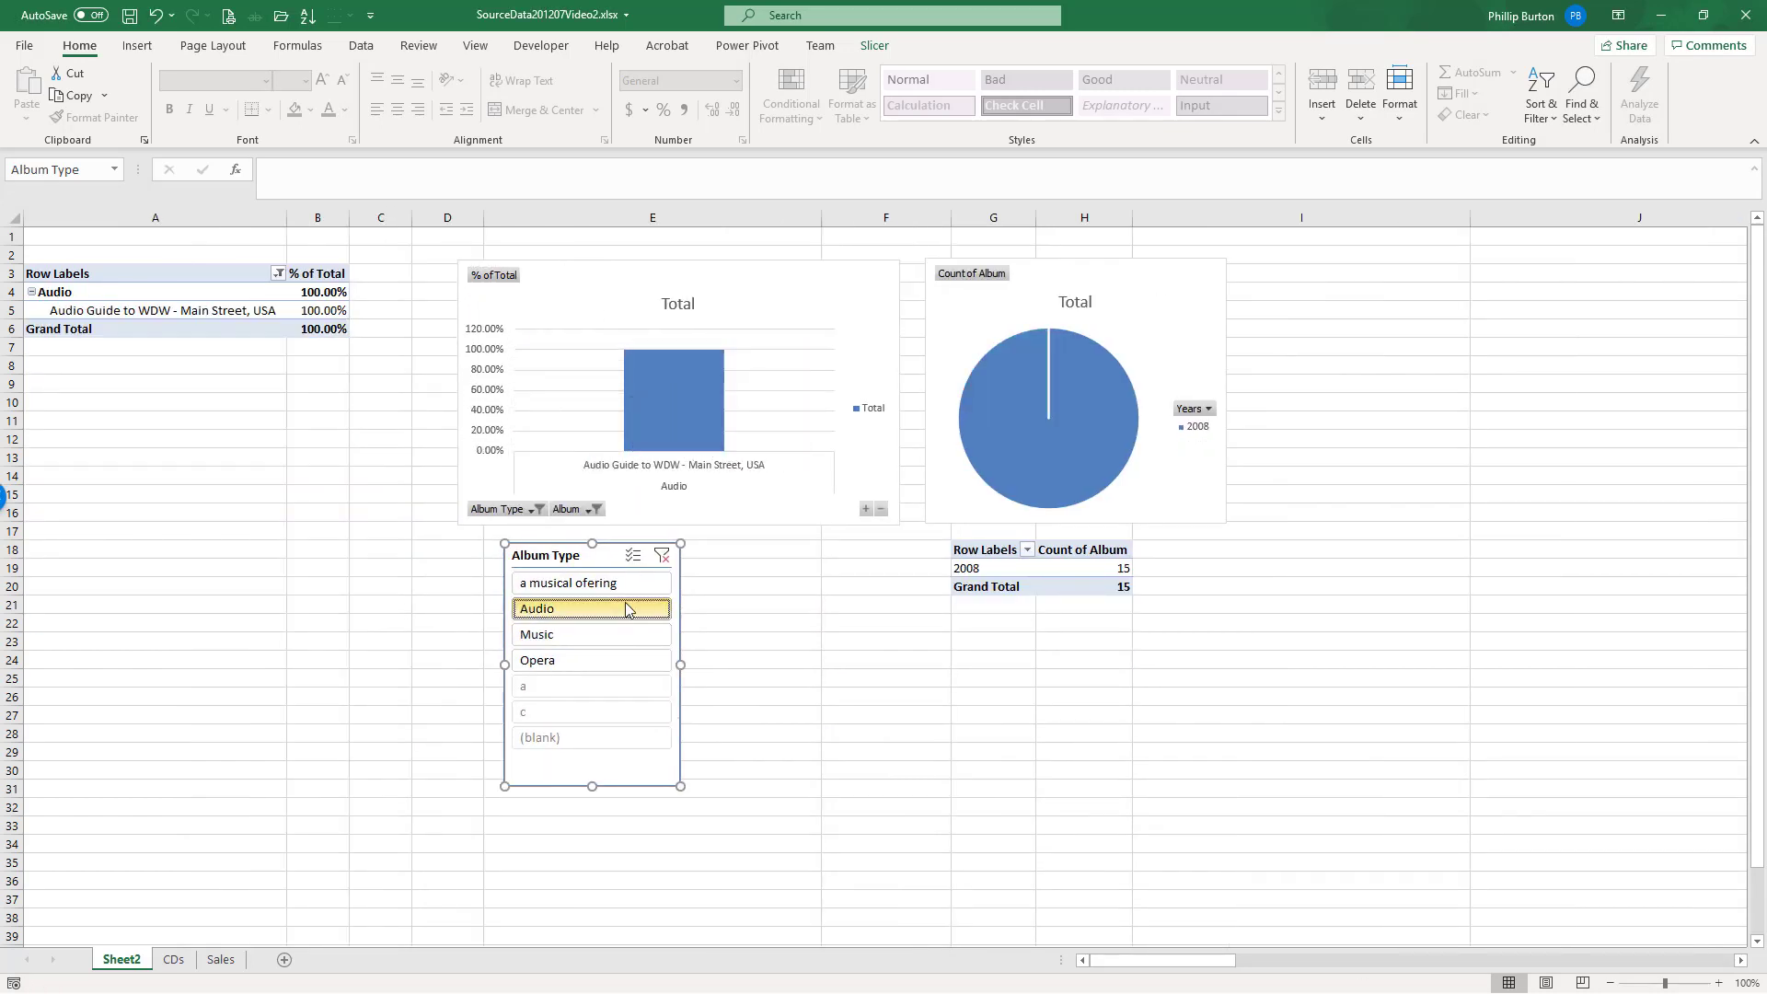
left_click(587, 659)
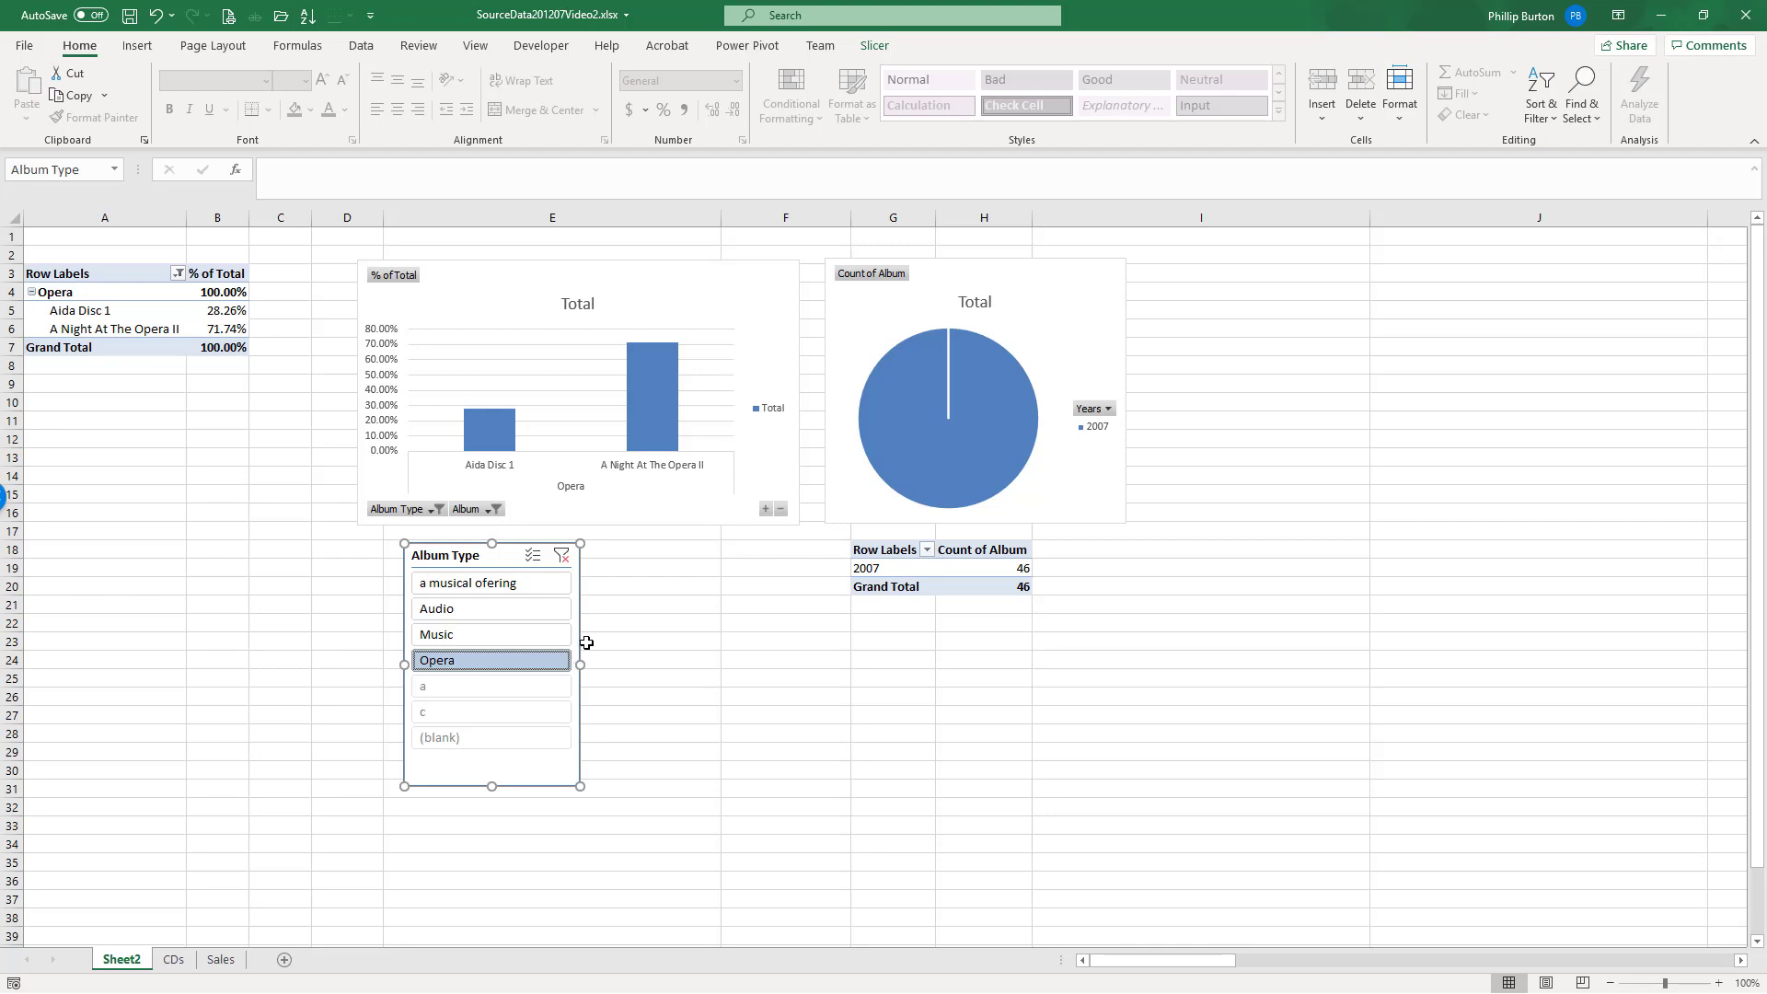
Step: Filter both reports to Music with the Album Type slicer and insert a Date purchased timeline from the album PivotTable
left_click(539, 636)
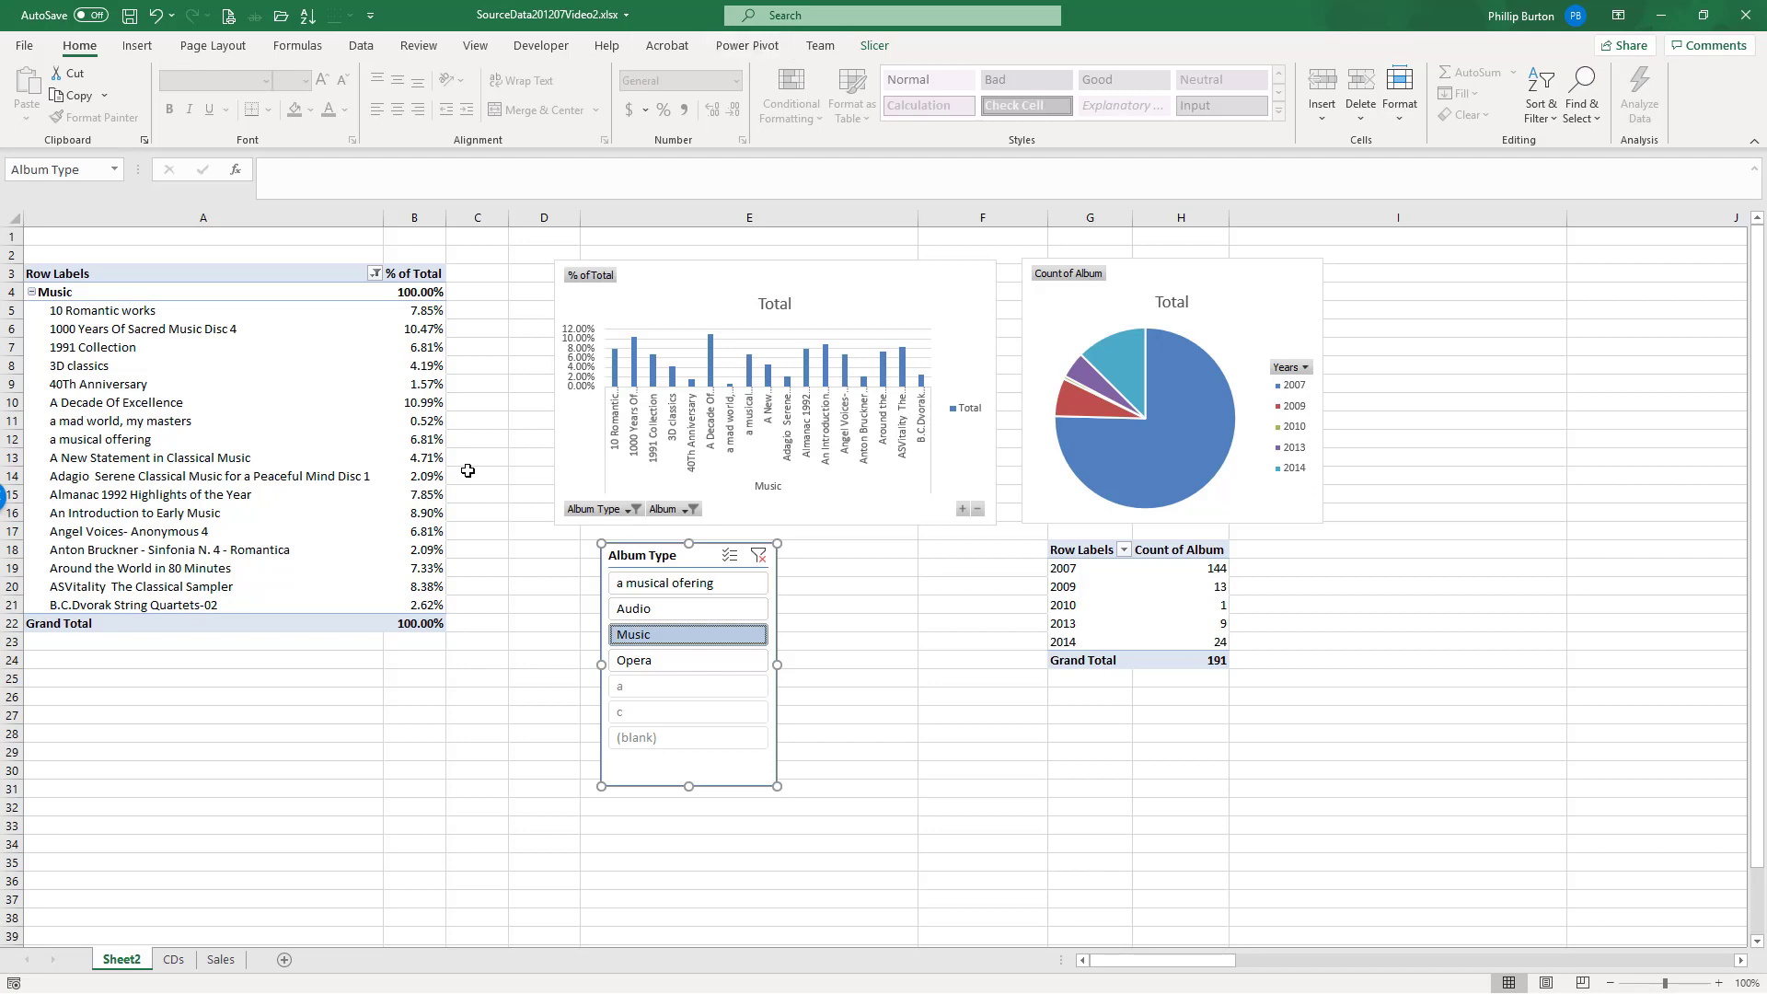
left_click(383, 457)
left_click(350, 402)
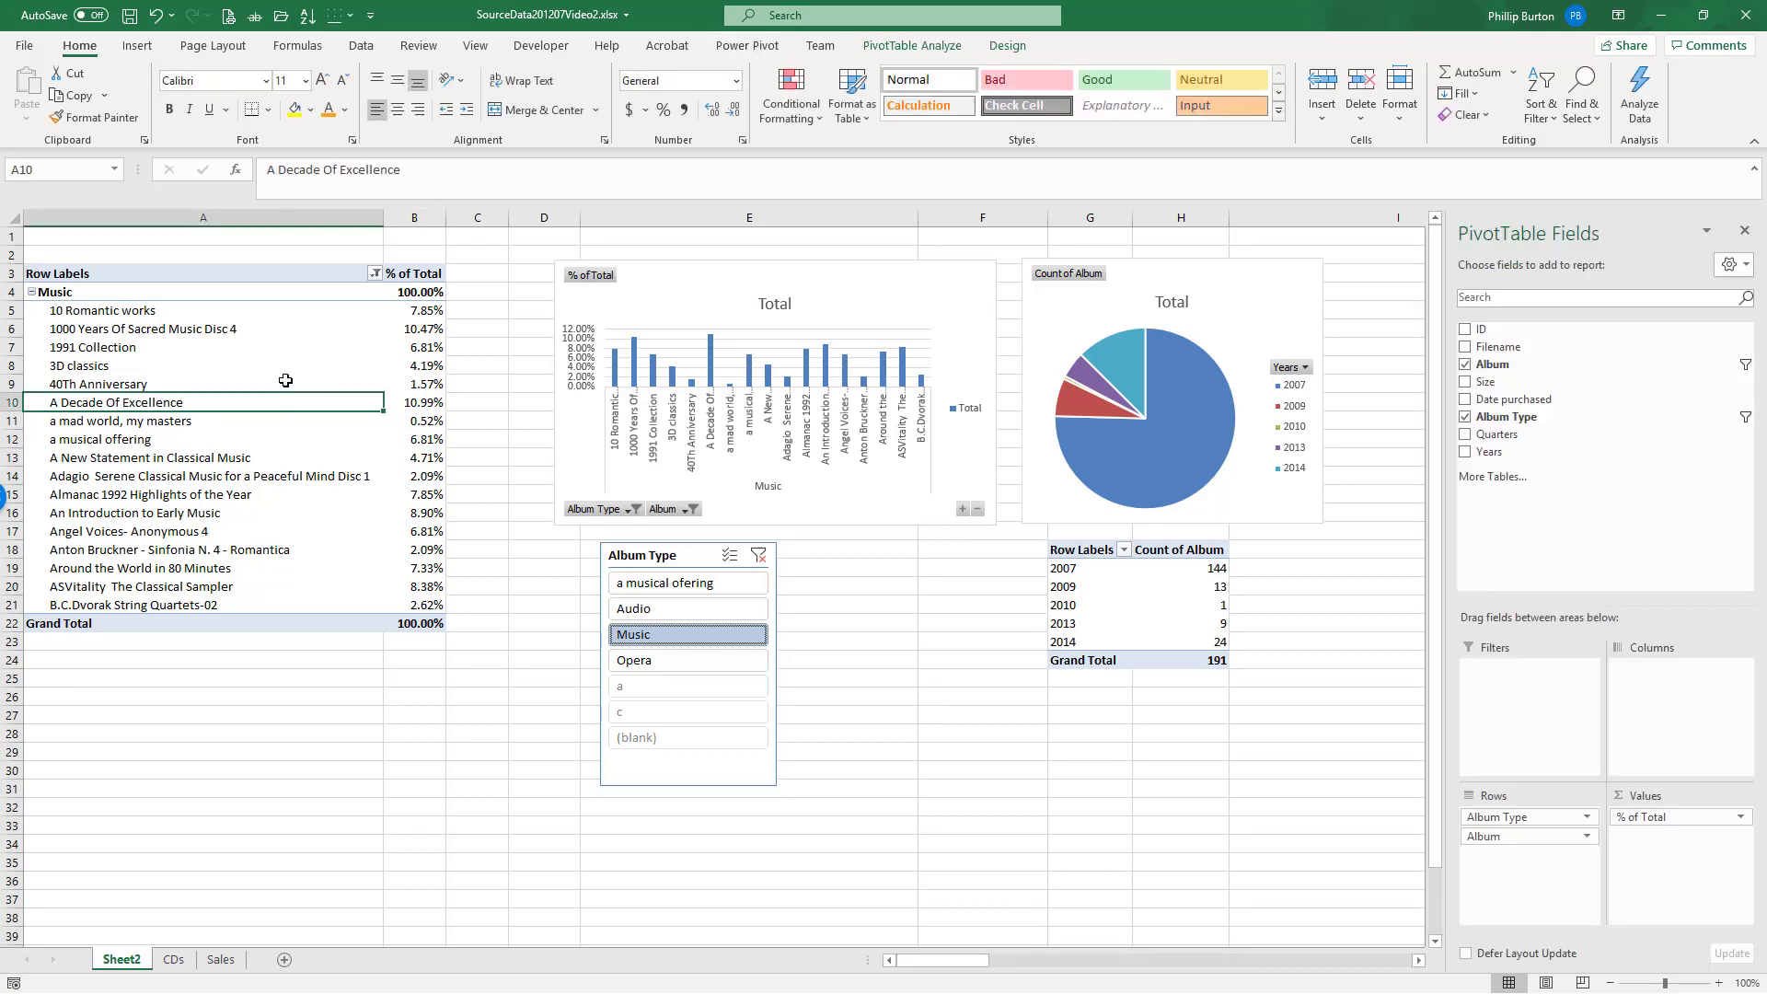
left_click(943, 46)
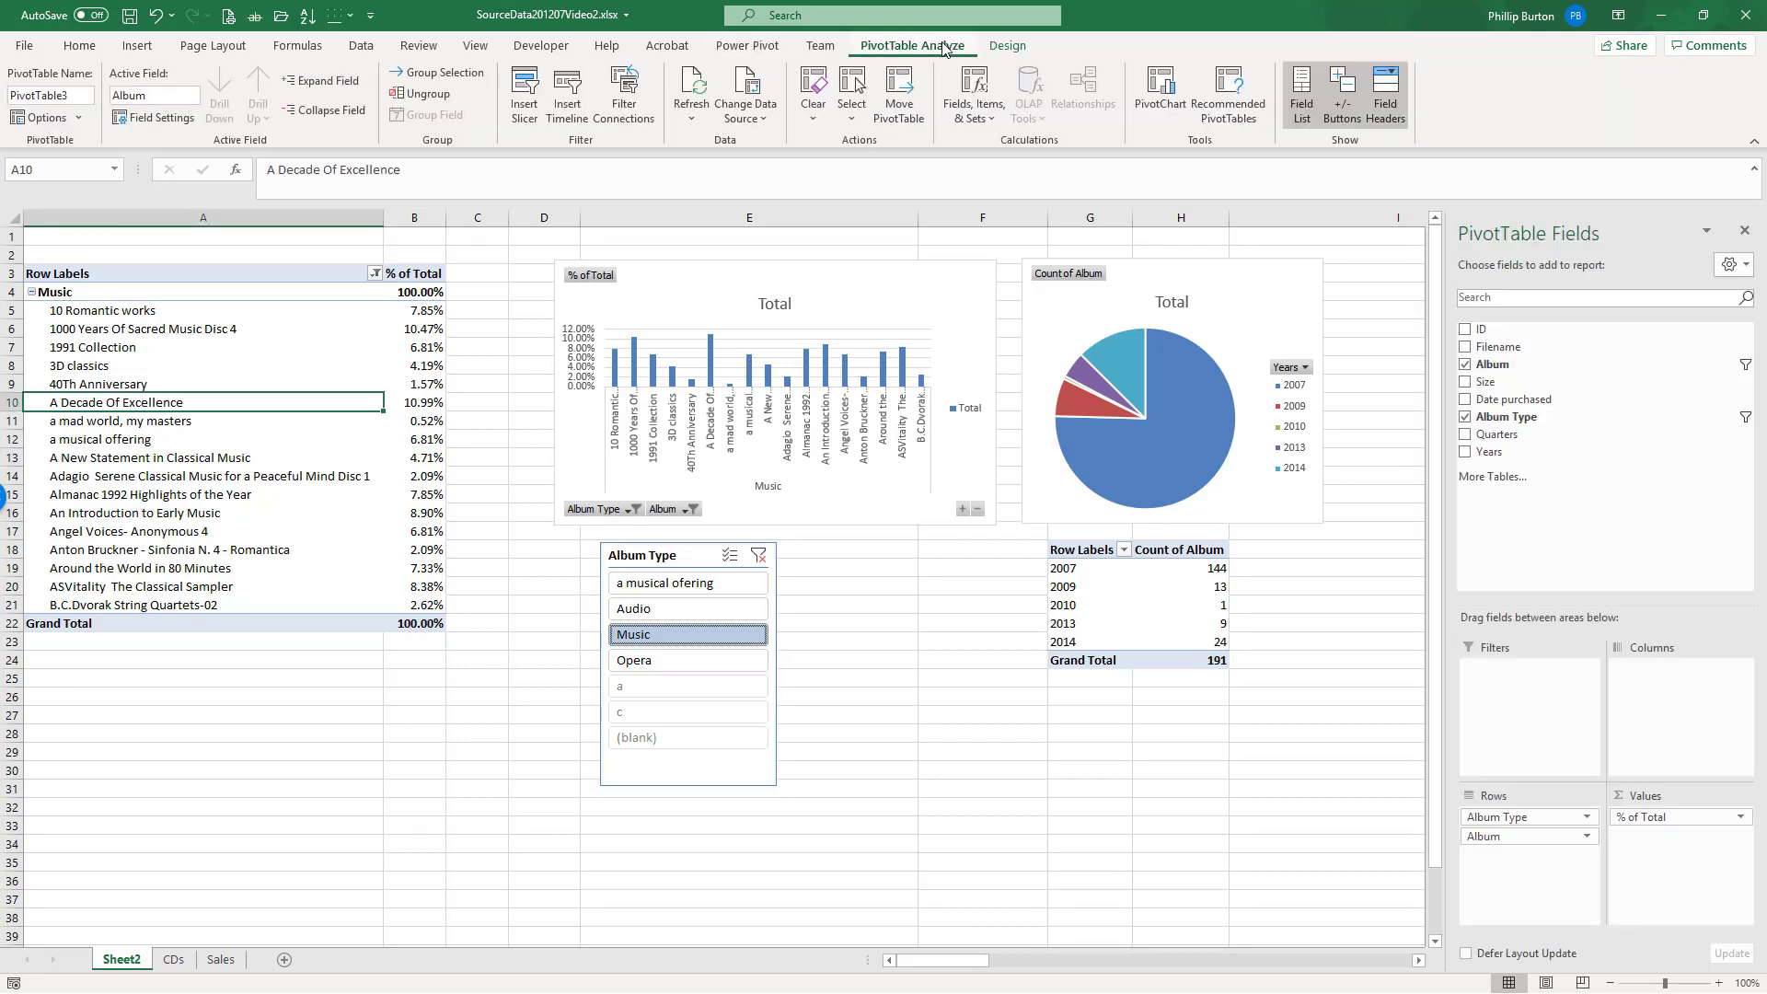
left_click(581, 116)
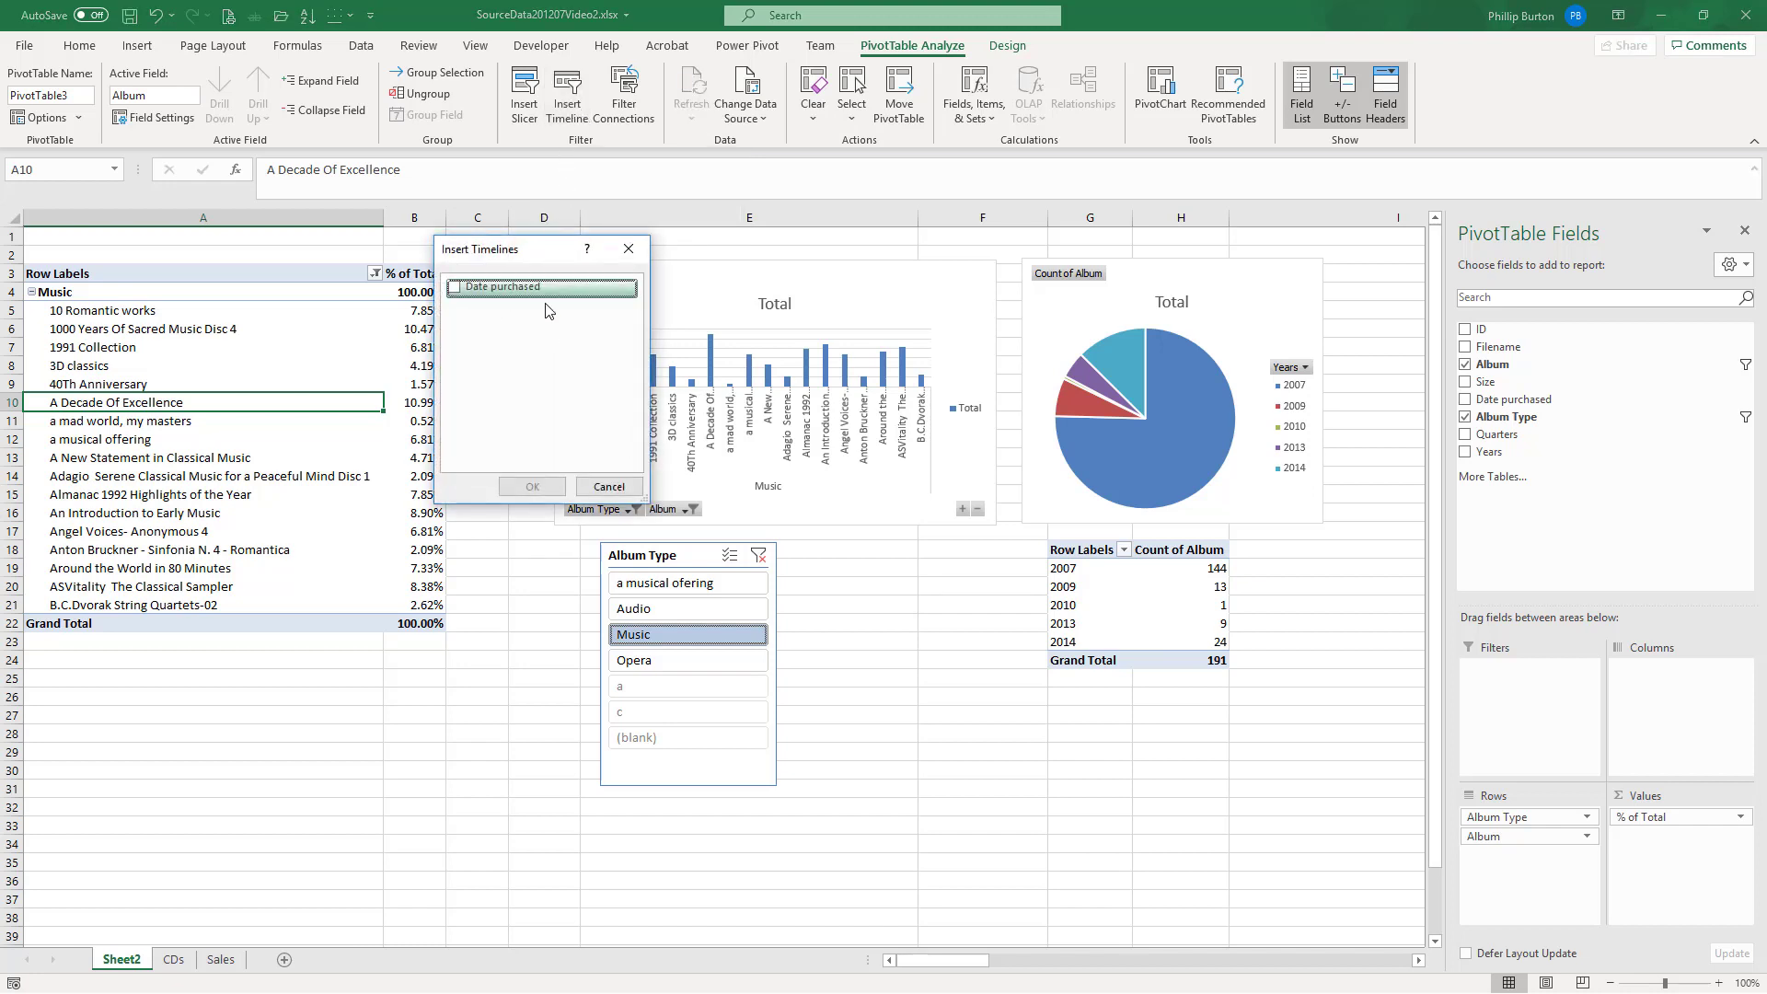
left_click(453, 288)
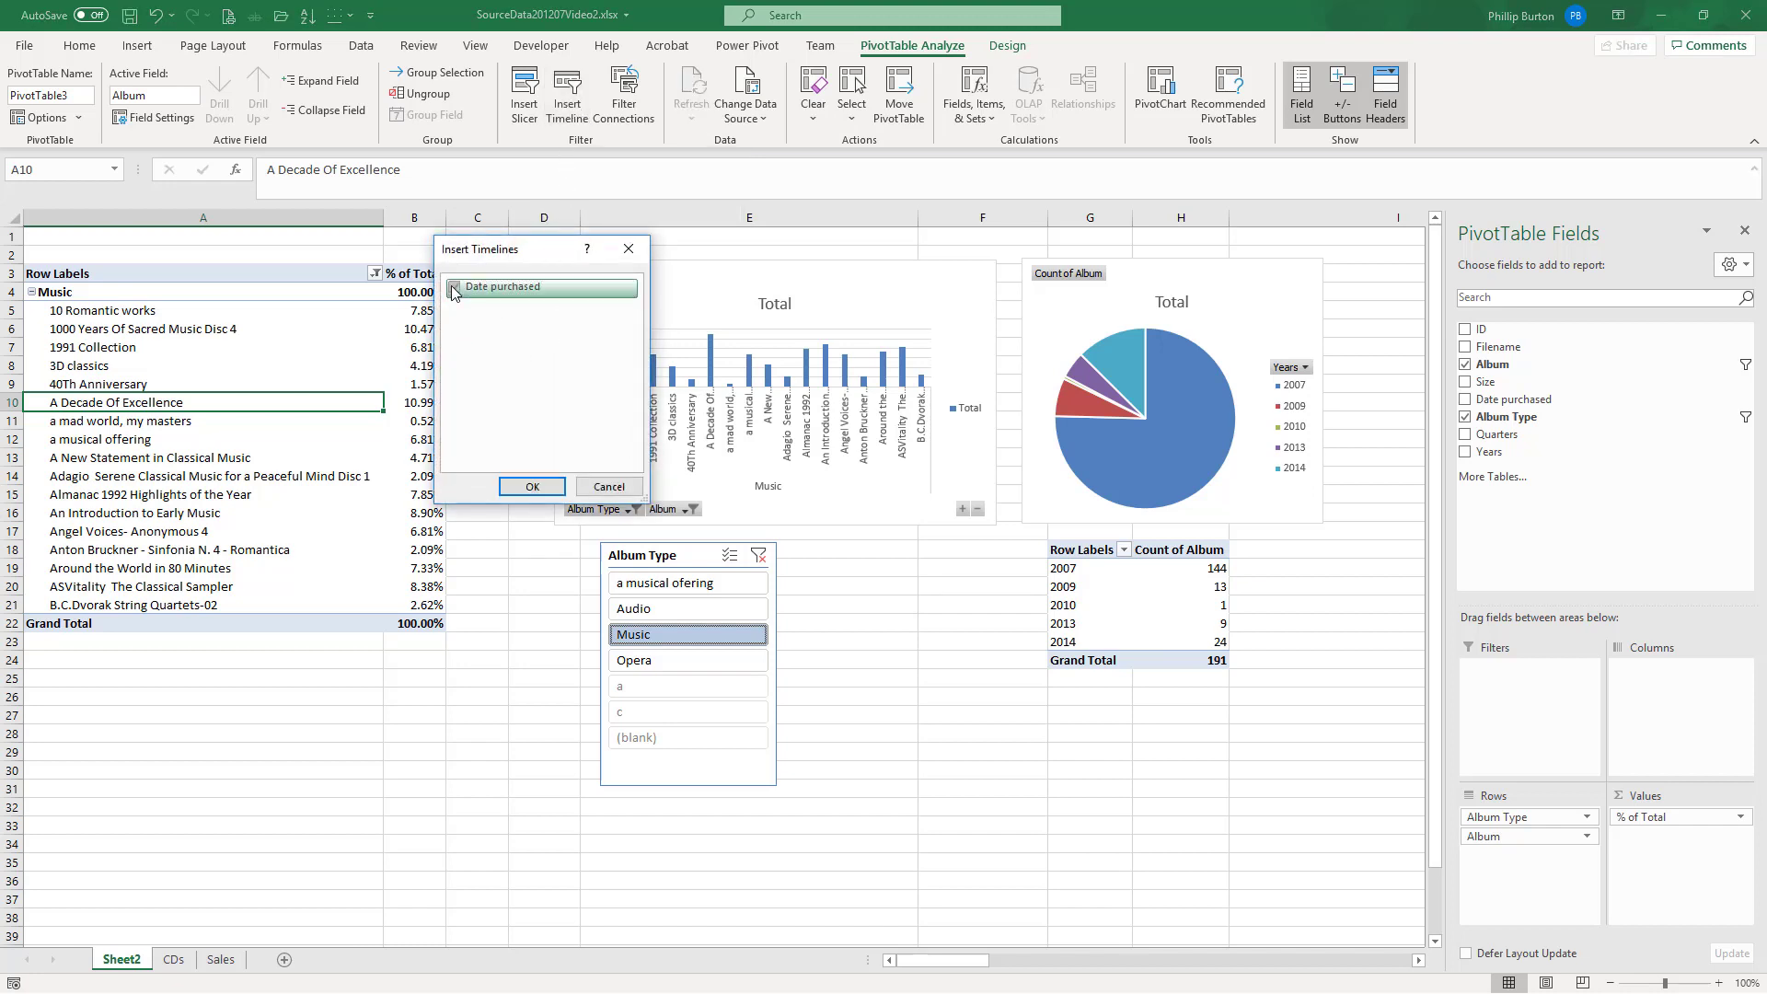
left_click(531, 486)
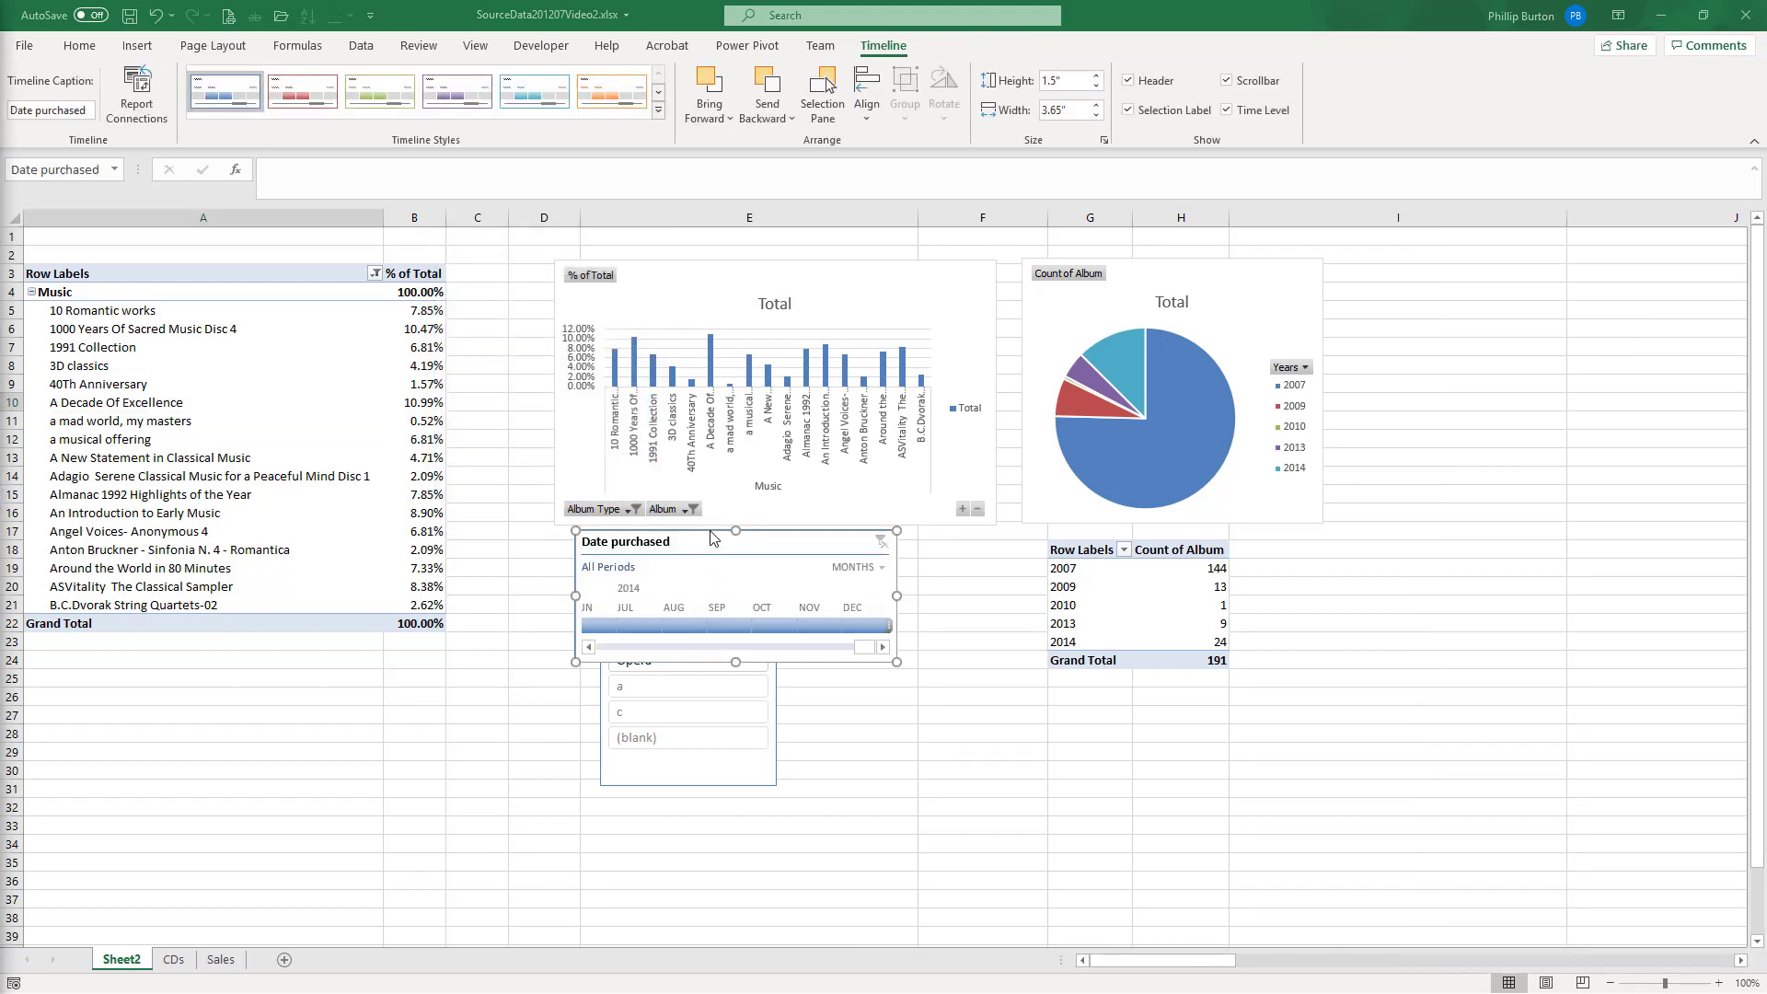
Step: Move the Date purchased timeline below the years PivotTable and connect it to PivotTable4 as well as PivotTable3
left_click_drag(785, 547, 1015, 690)
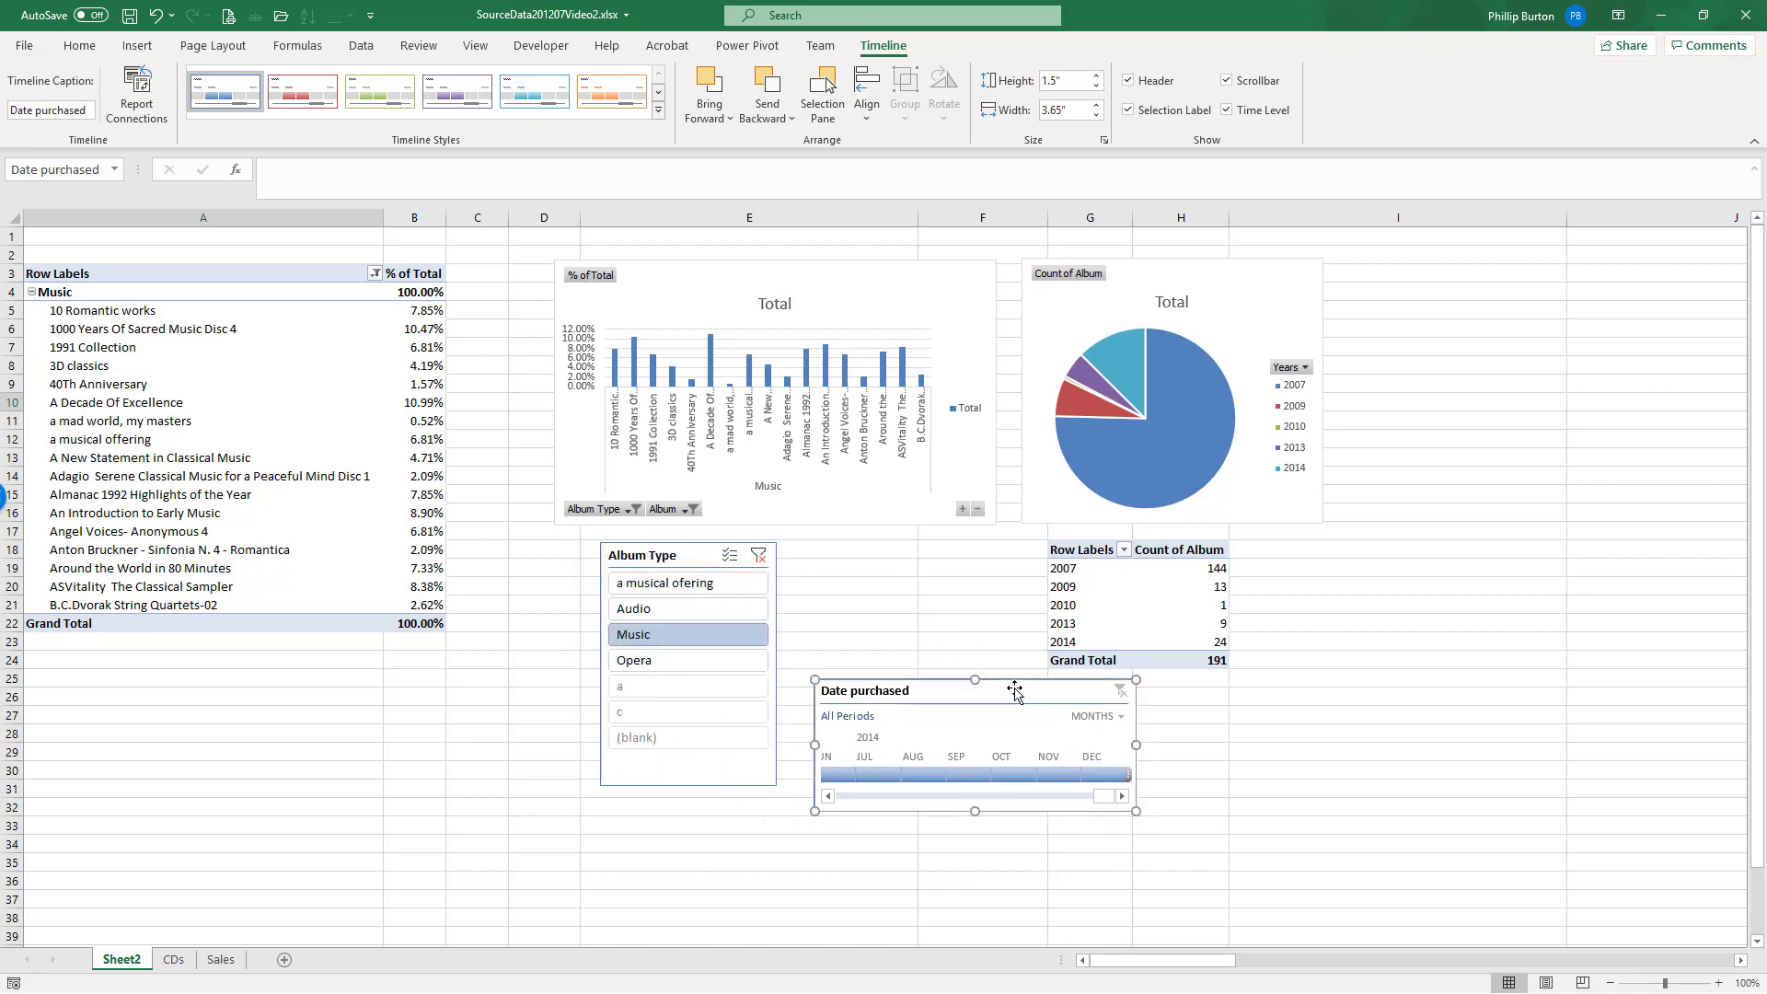
right_click(1001, 698)
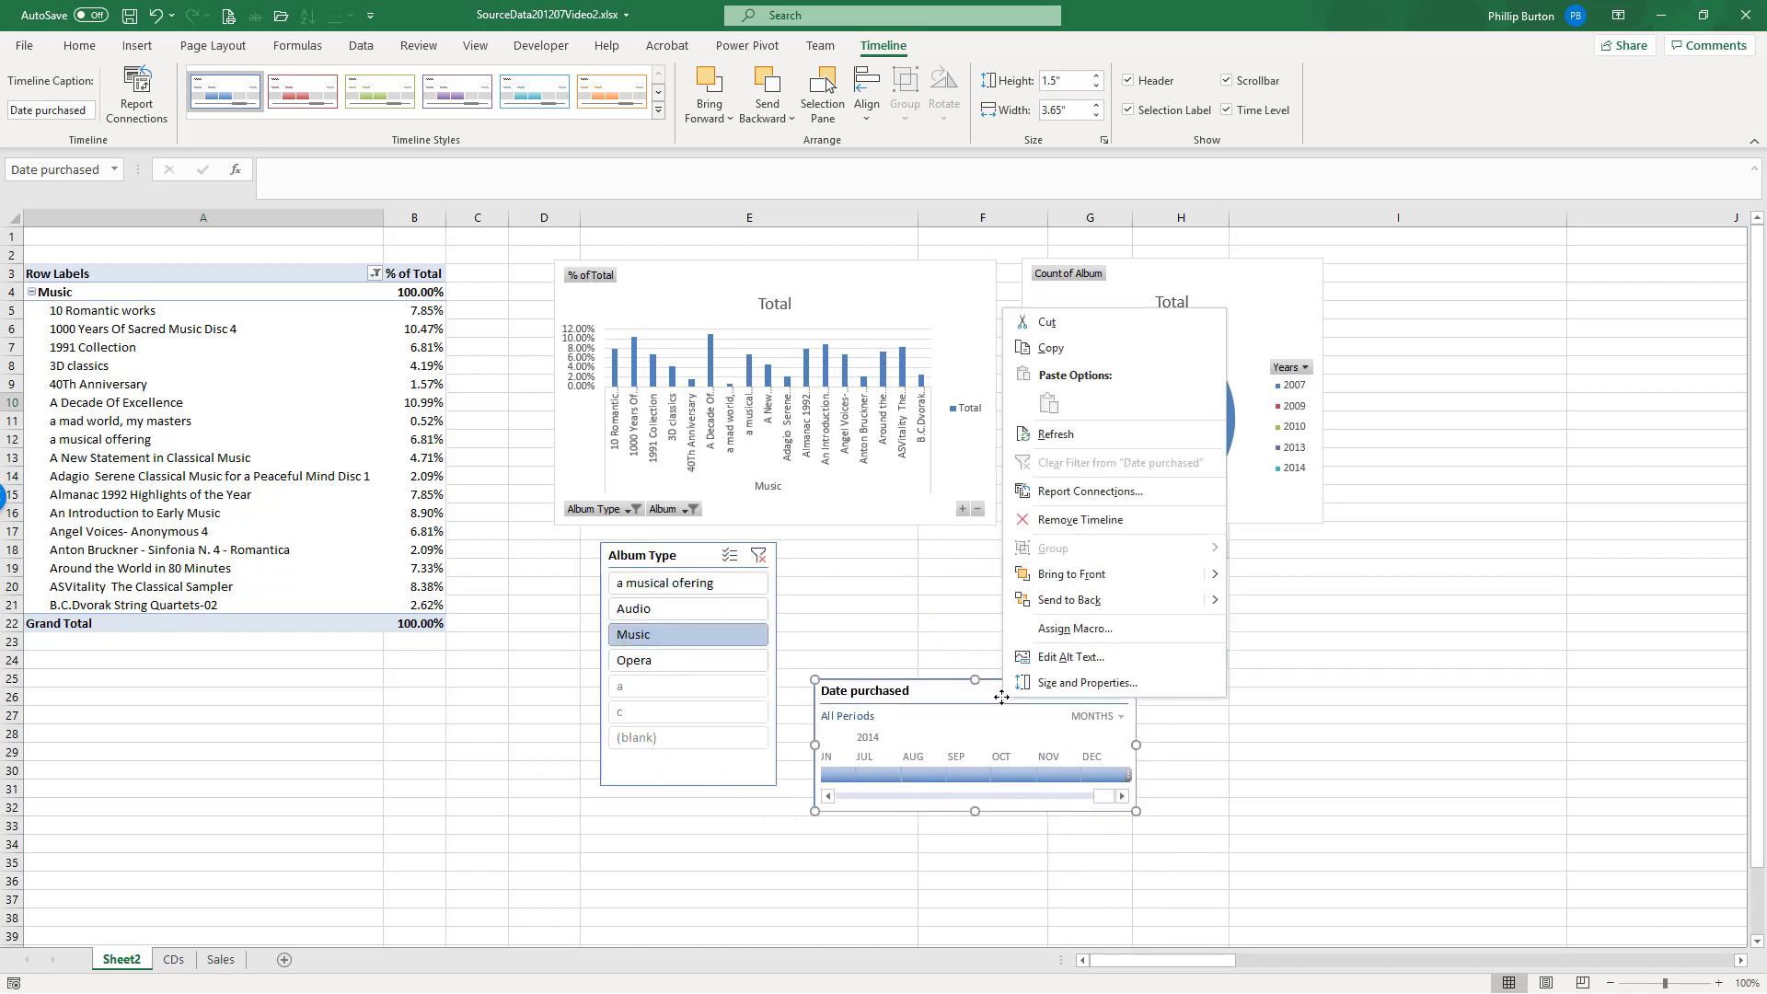
left_click(1089, 492)
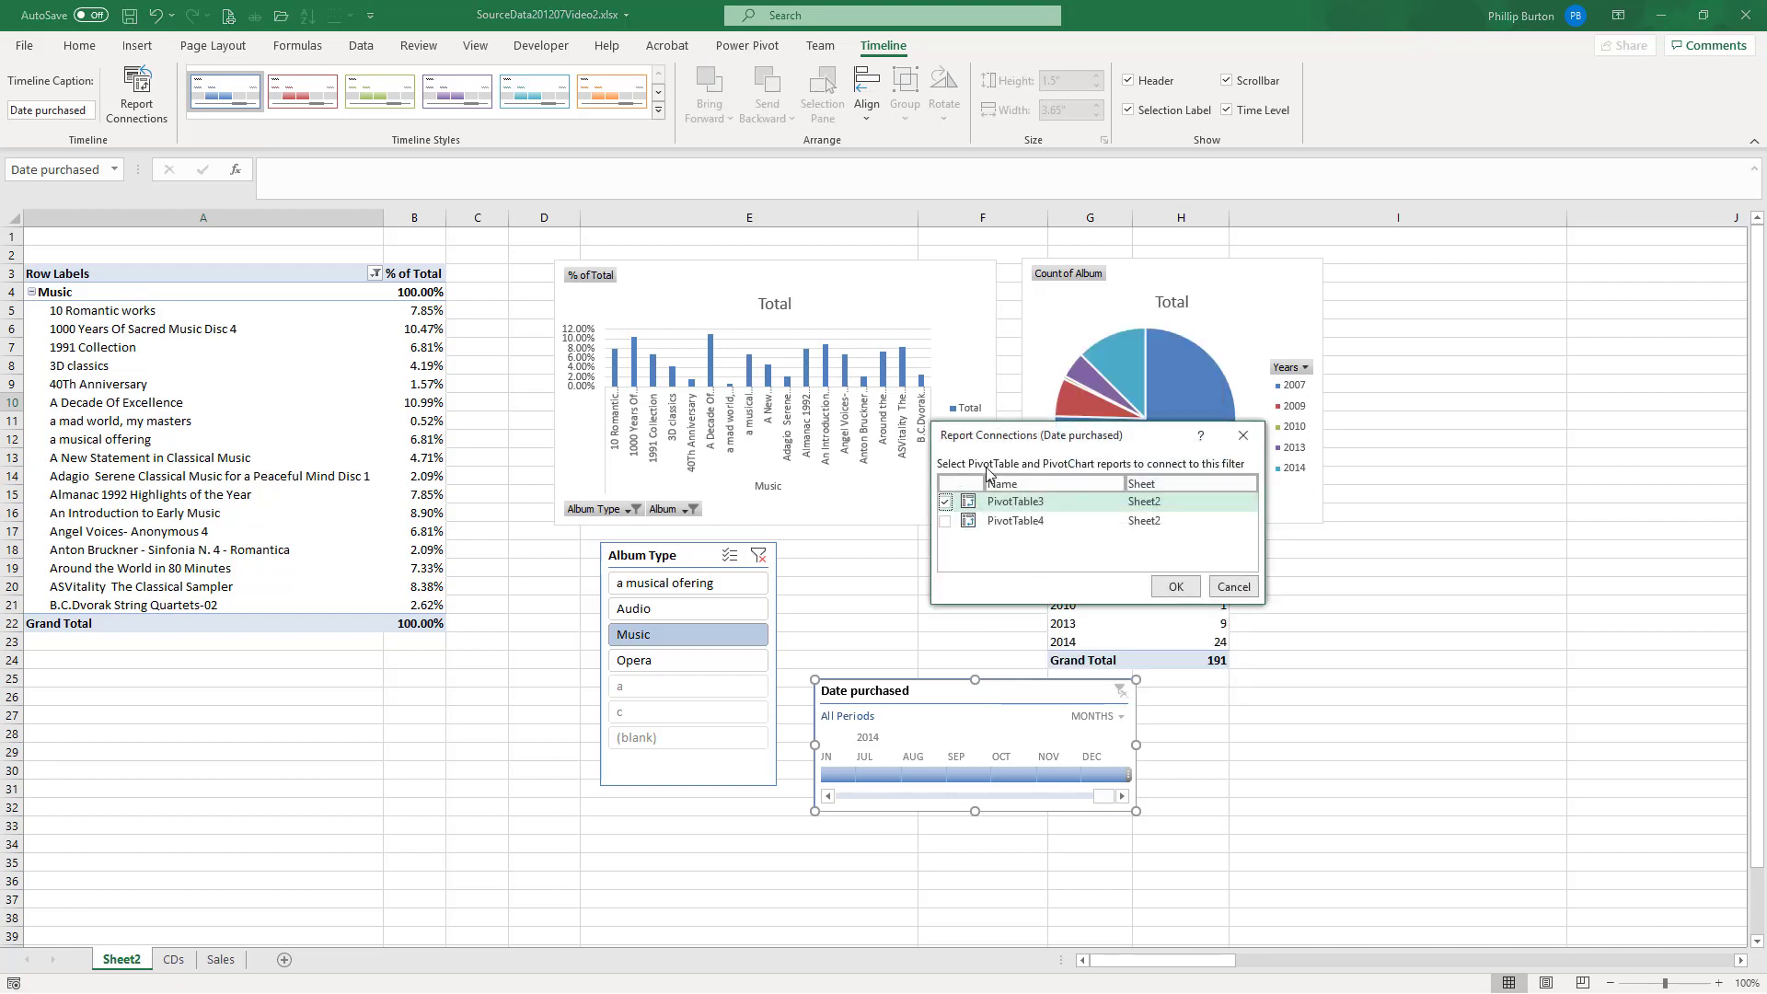
left_click(946, 522)
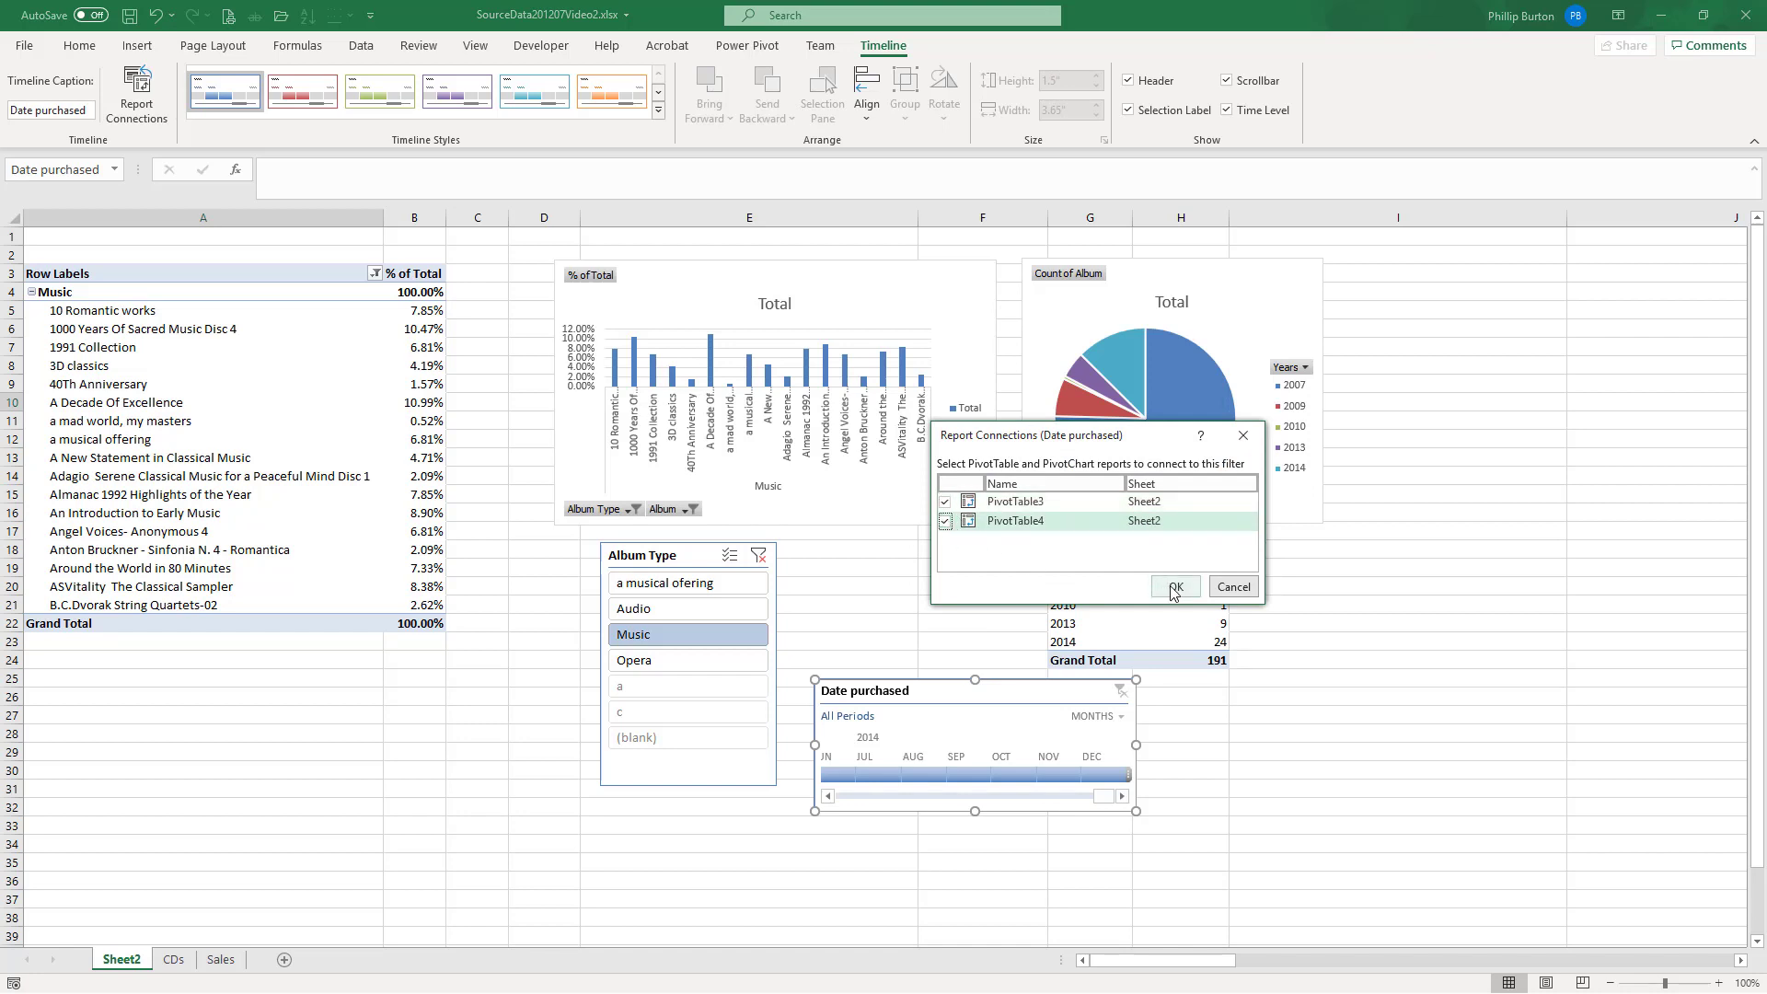
left_click(1174, 589)
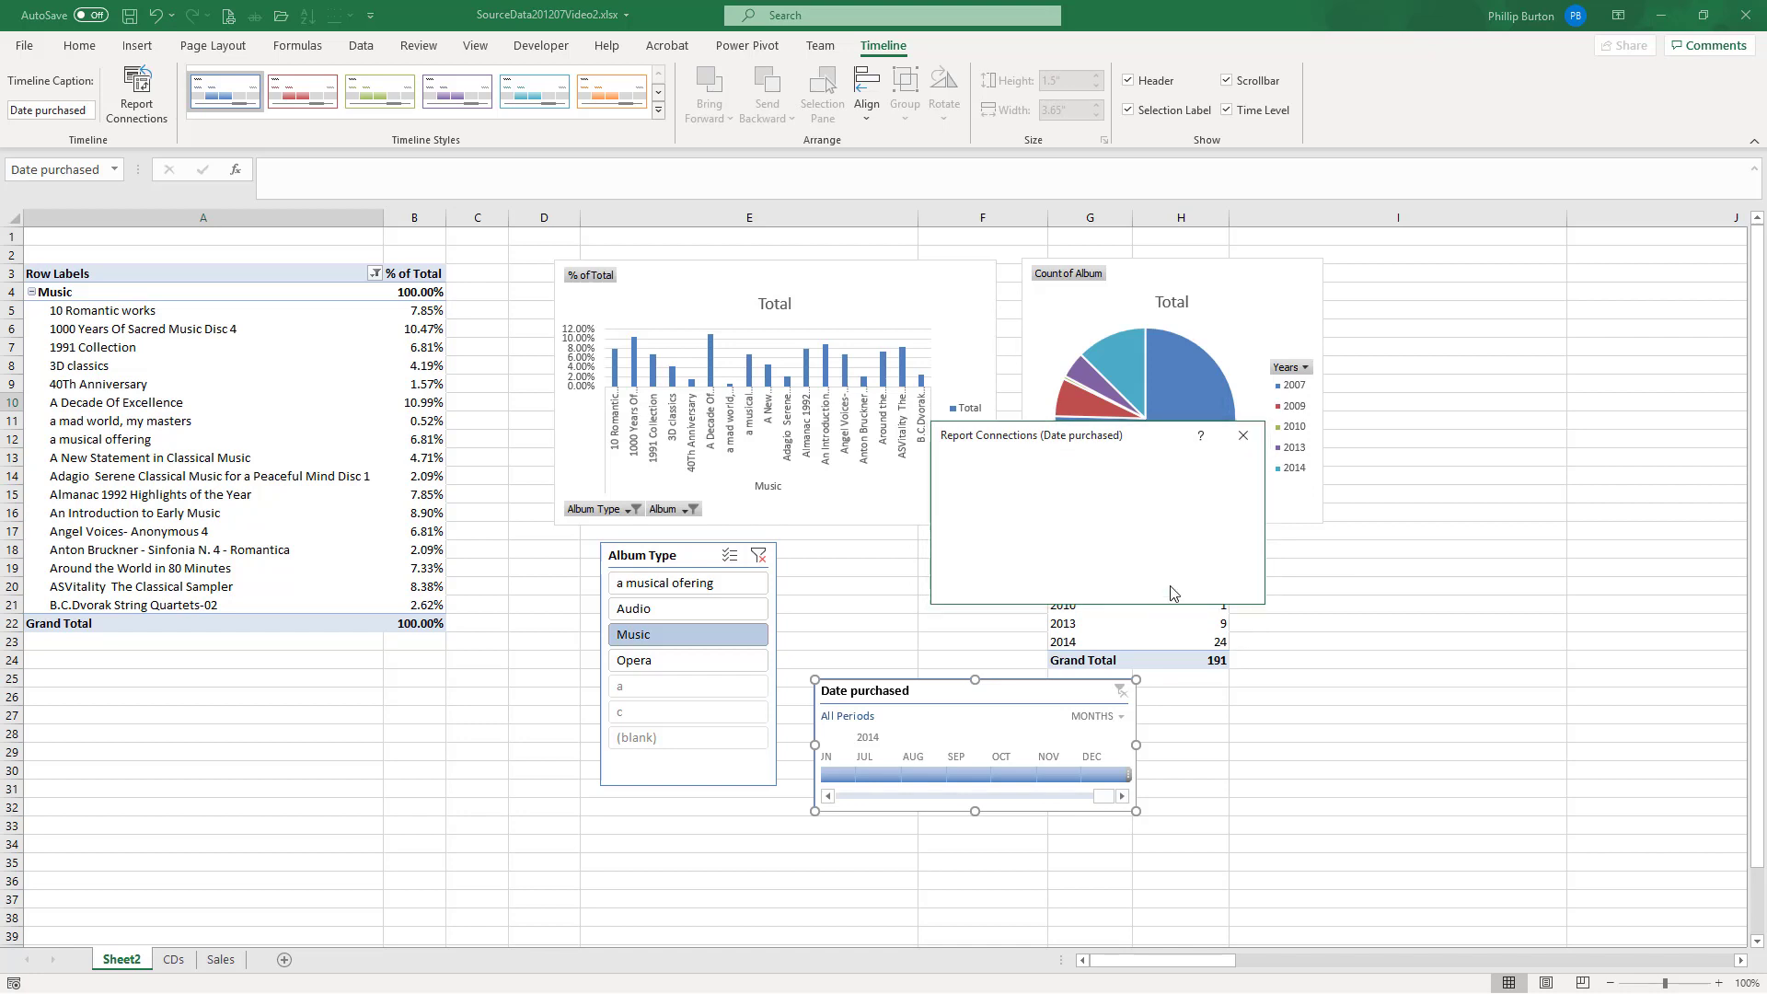
Step: Set the timeline's level to years and filter both reports by 2010, 2009–2010, 2011 and finally 2013, checking the other time levels
left_click(1098, 717)
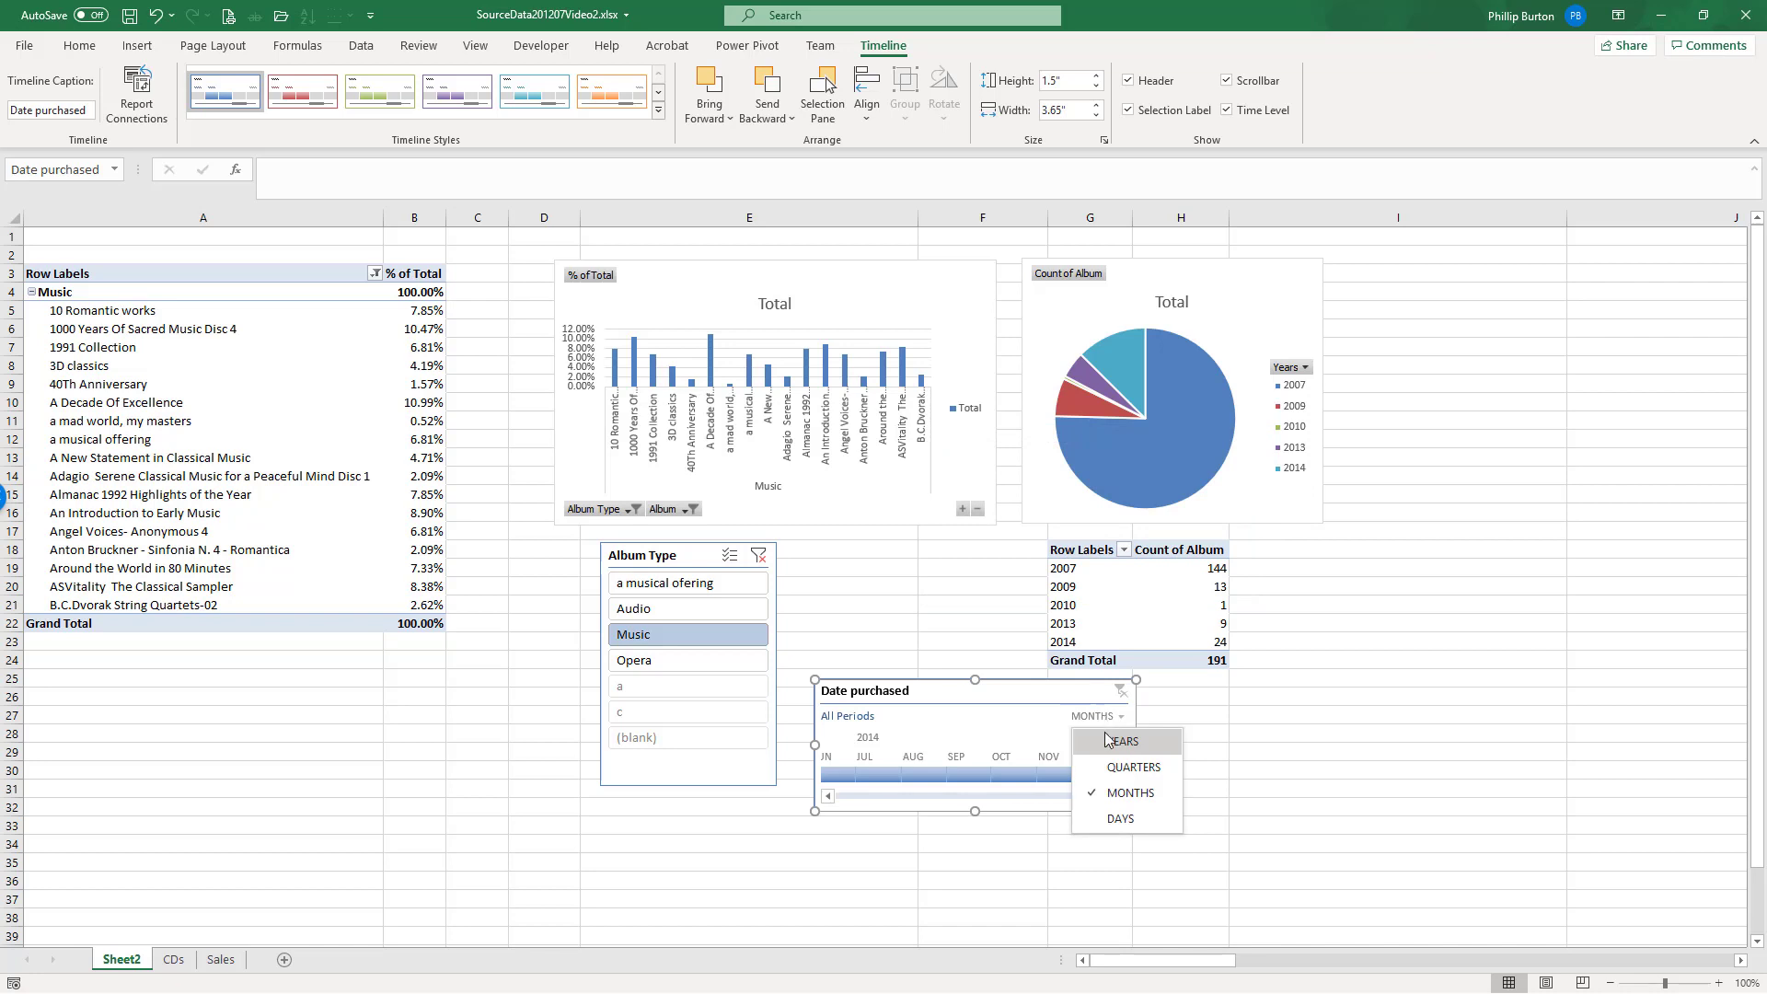
left_click(1123, 741)
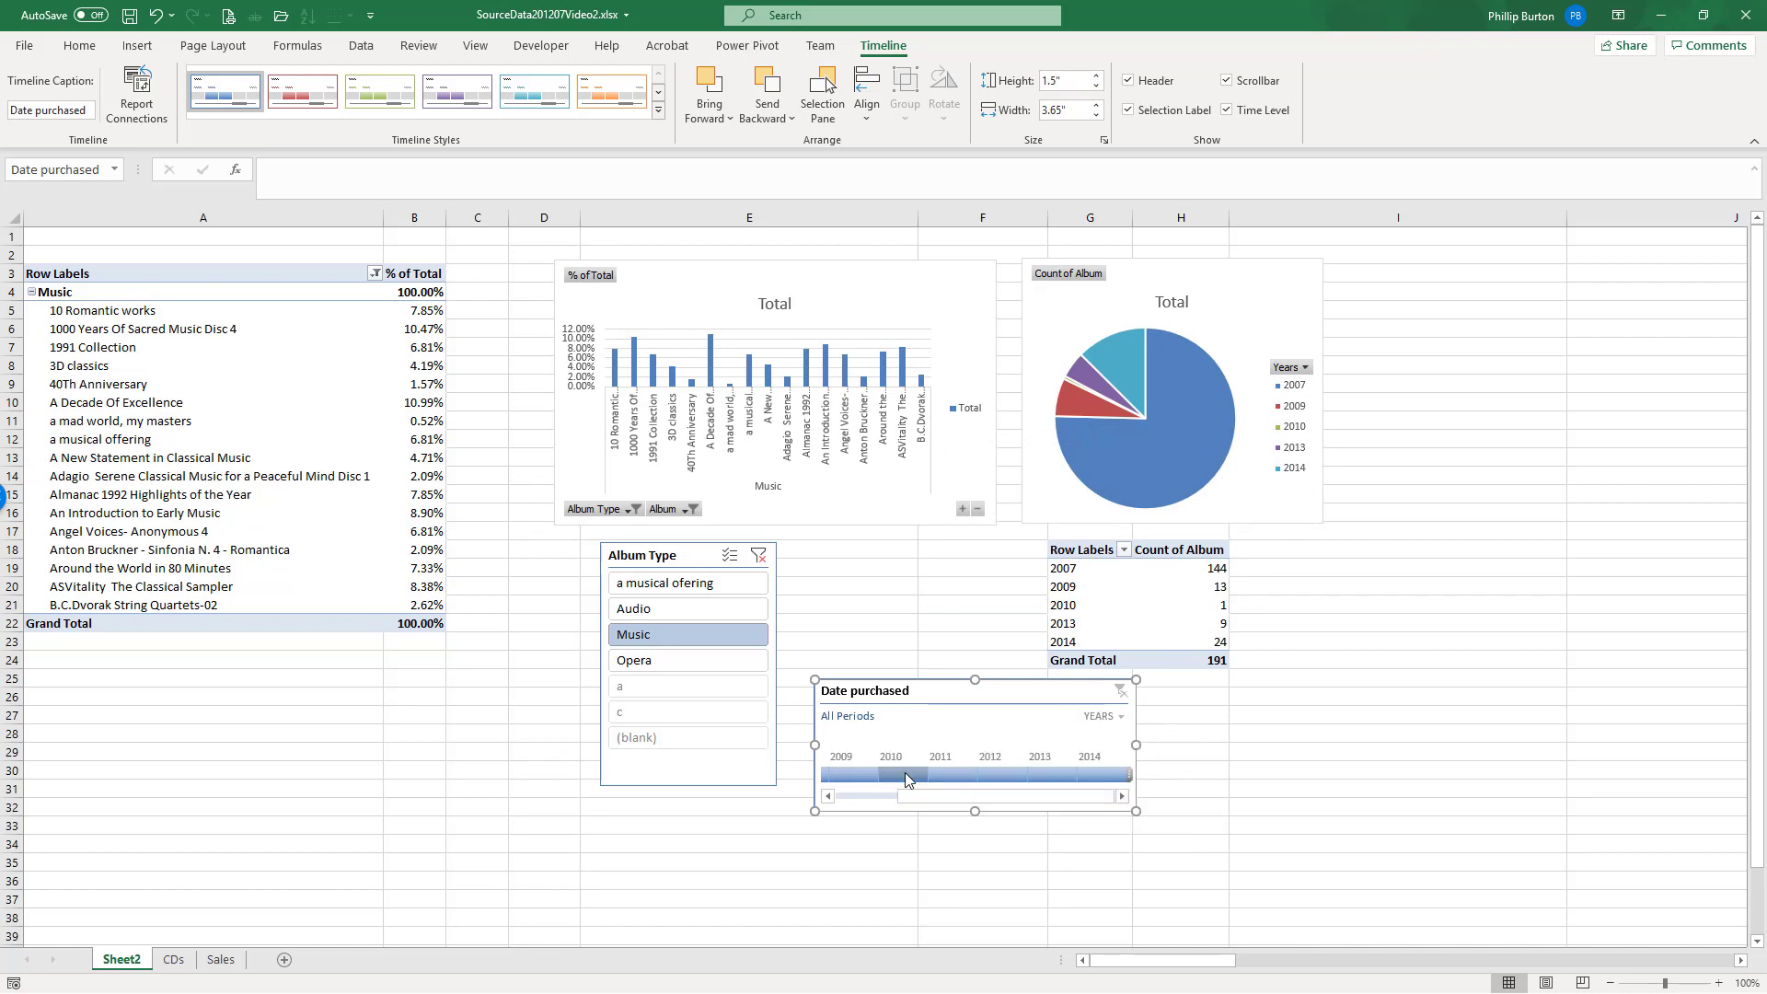
left_click(903, 772)
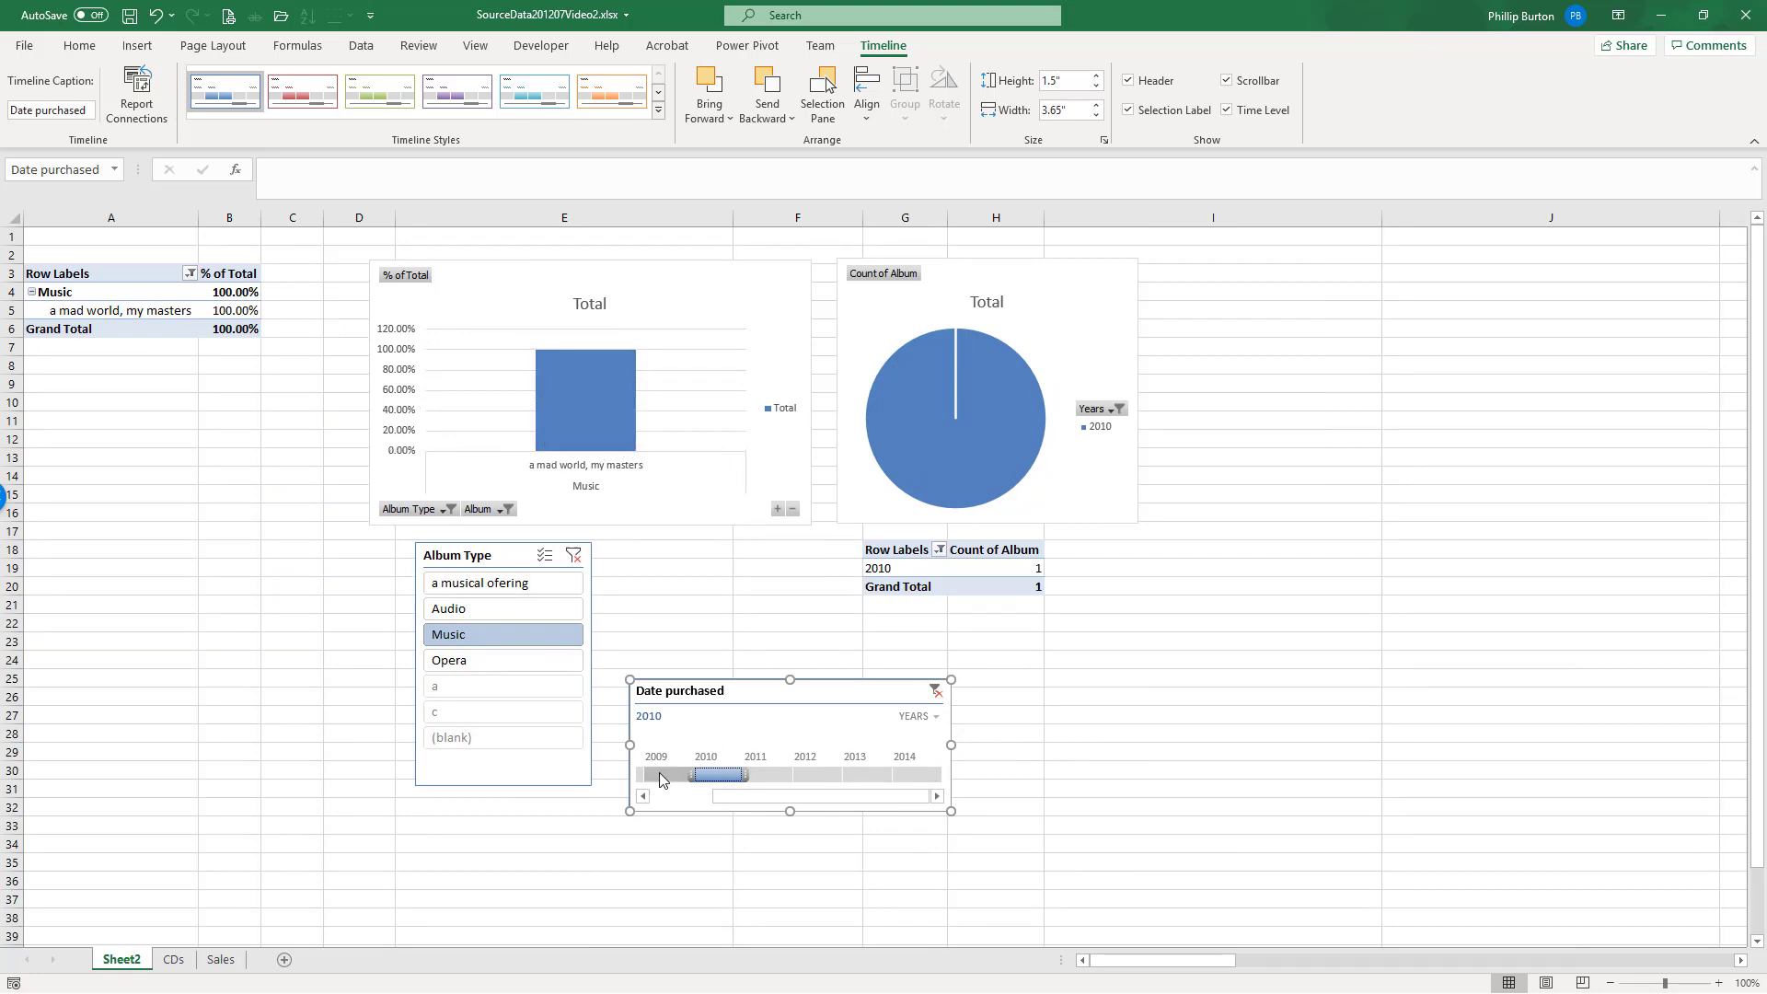
left_click_drag(690, 774, 650, 775)
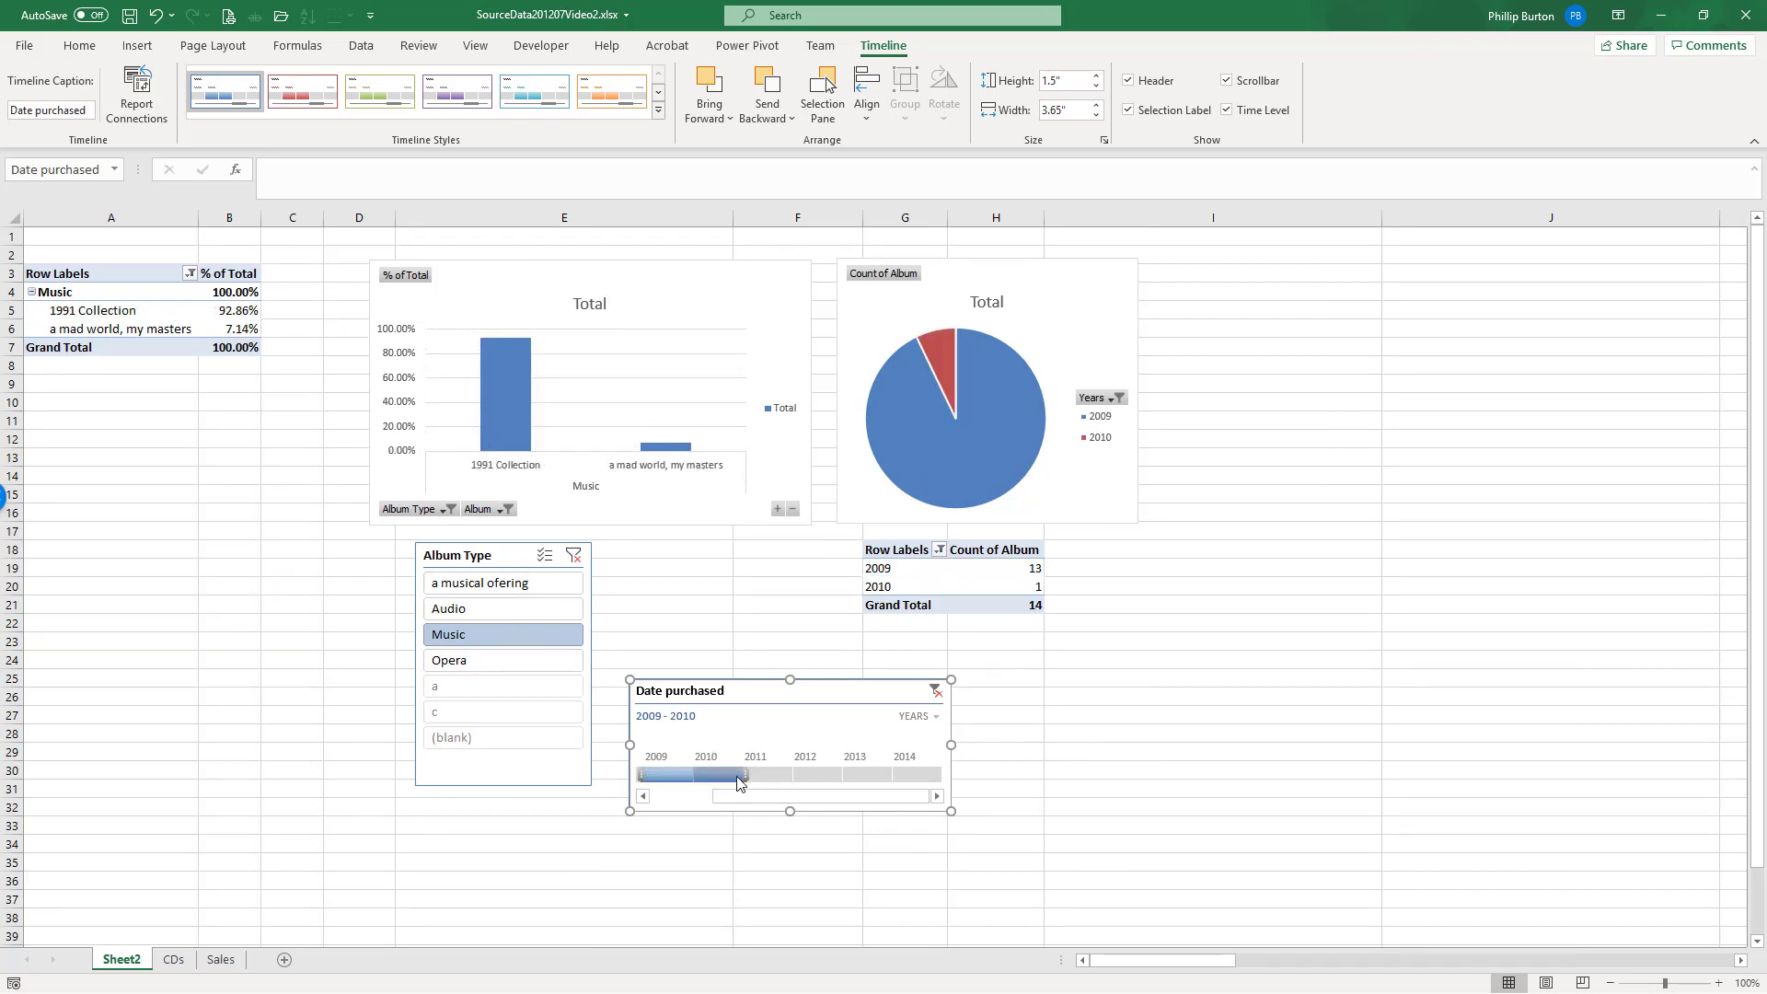
left_click(770, 776)
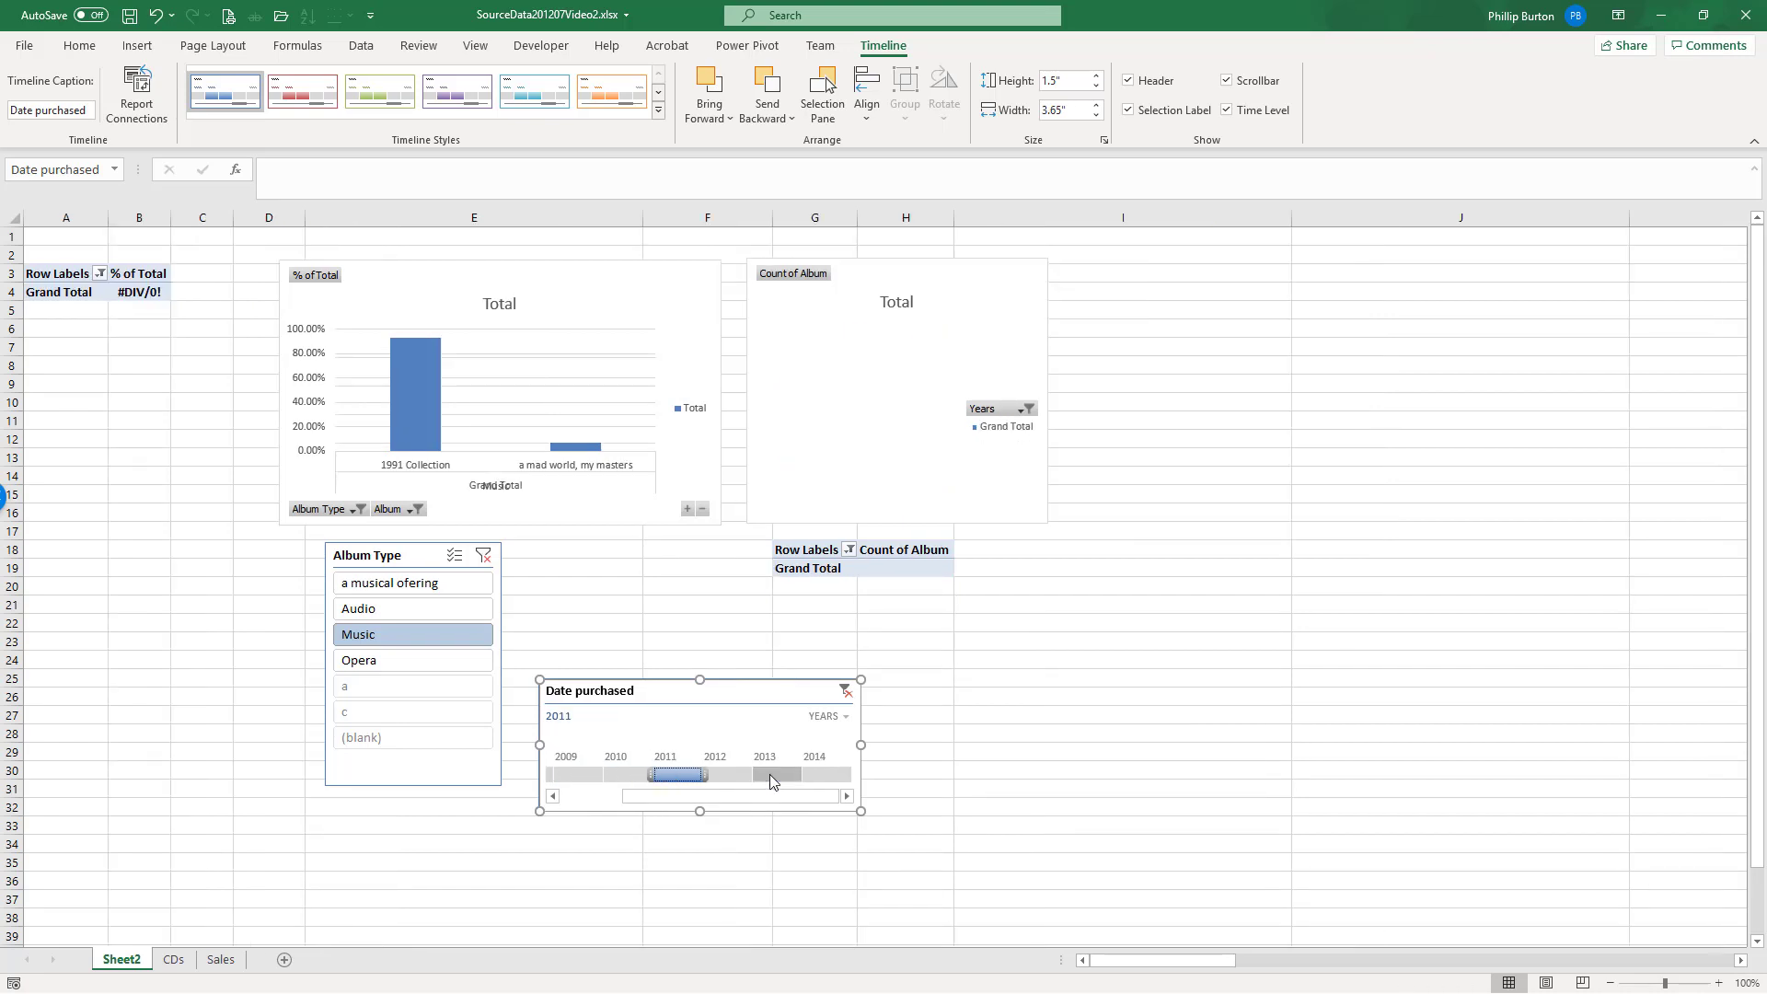
left_click(735, 774)
left_click(765, 776)
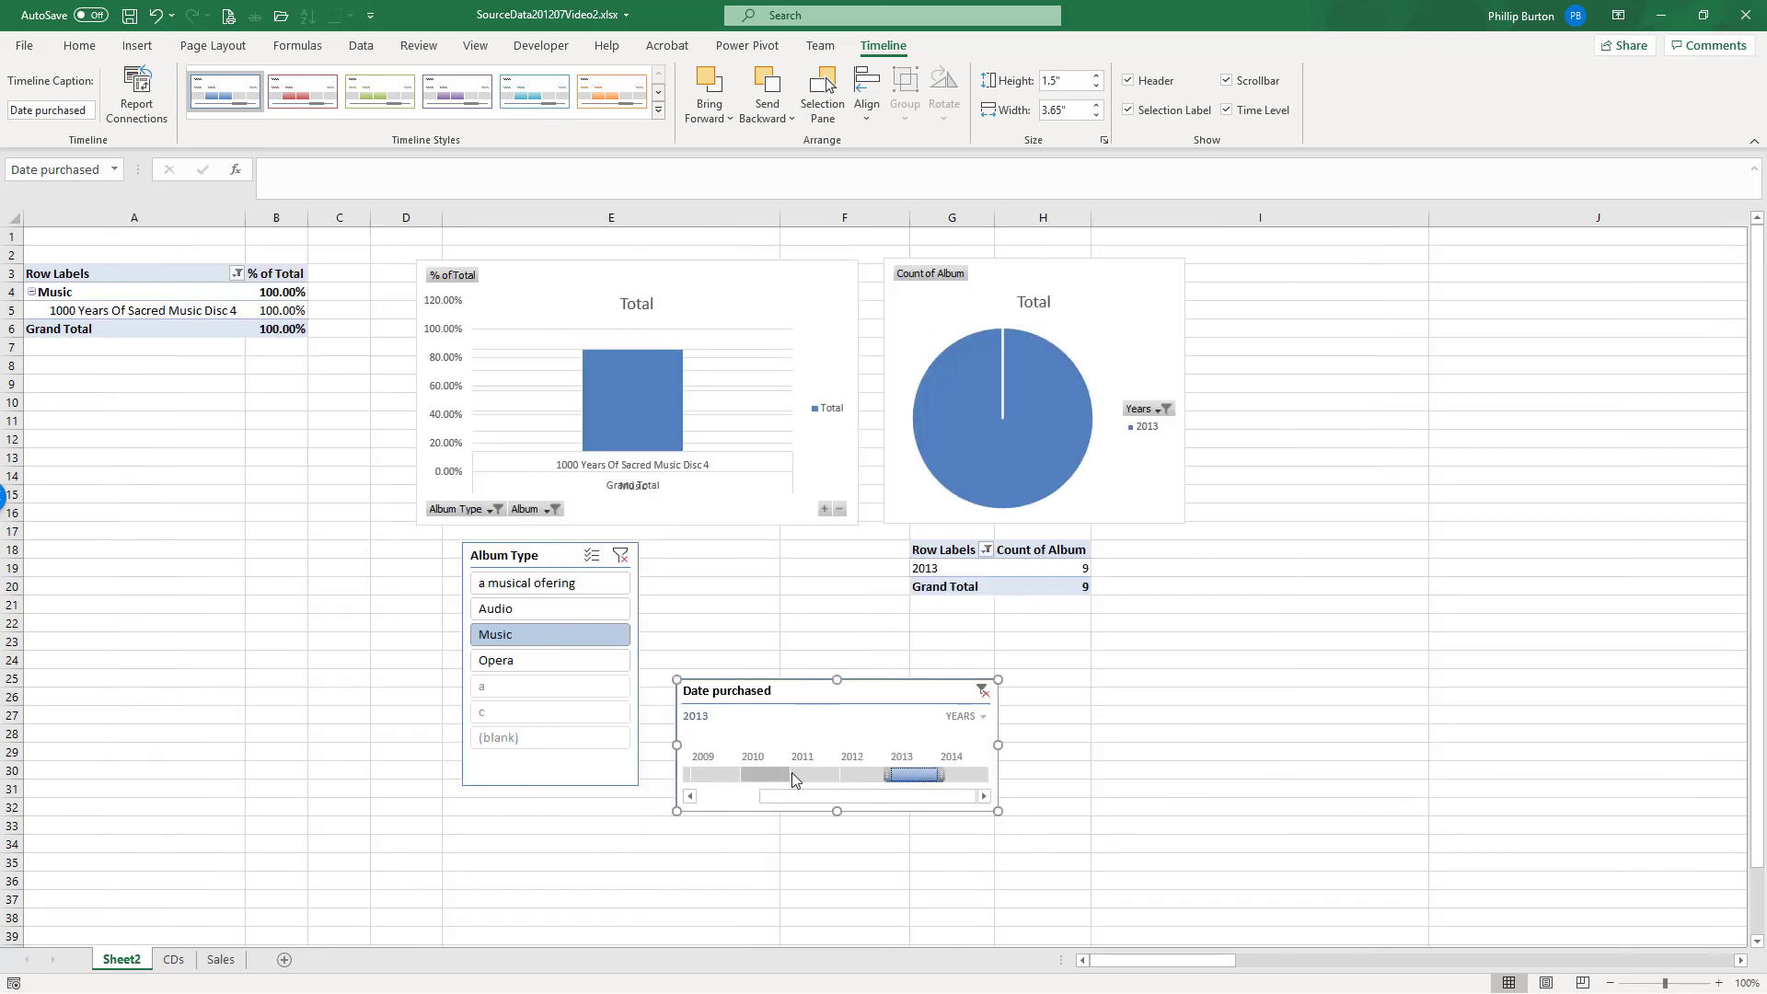
left_click(978, 717)
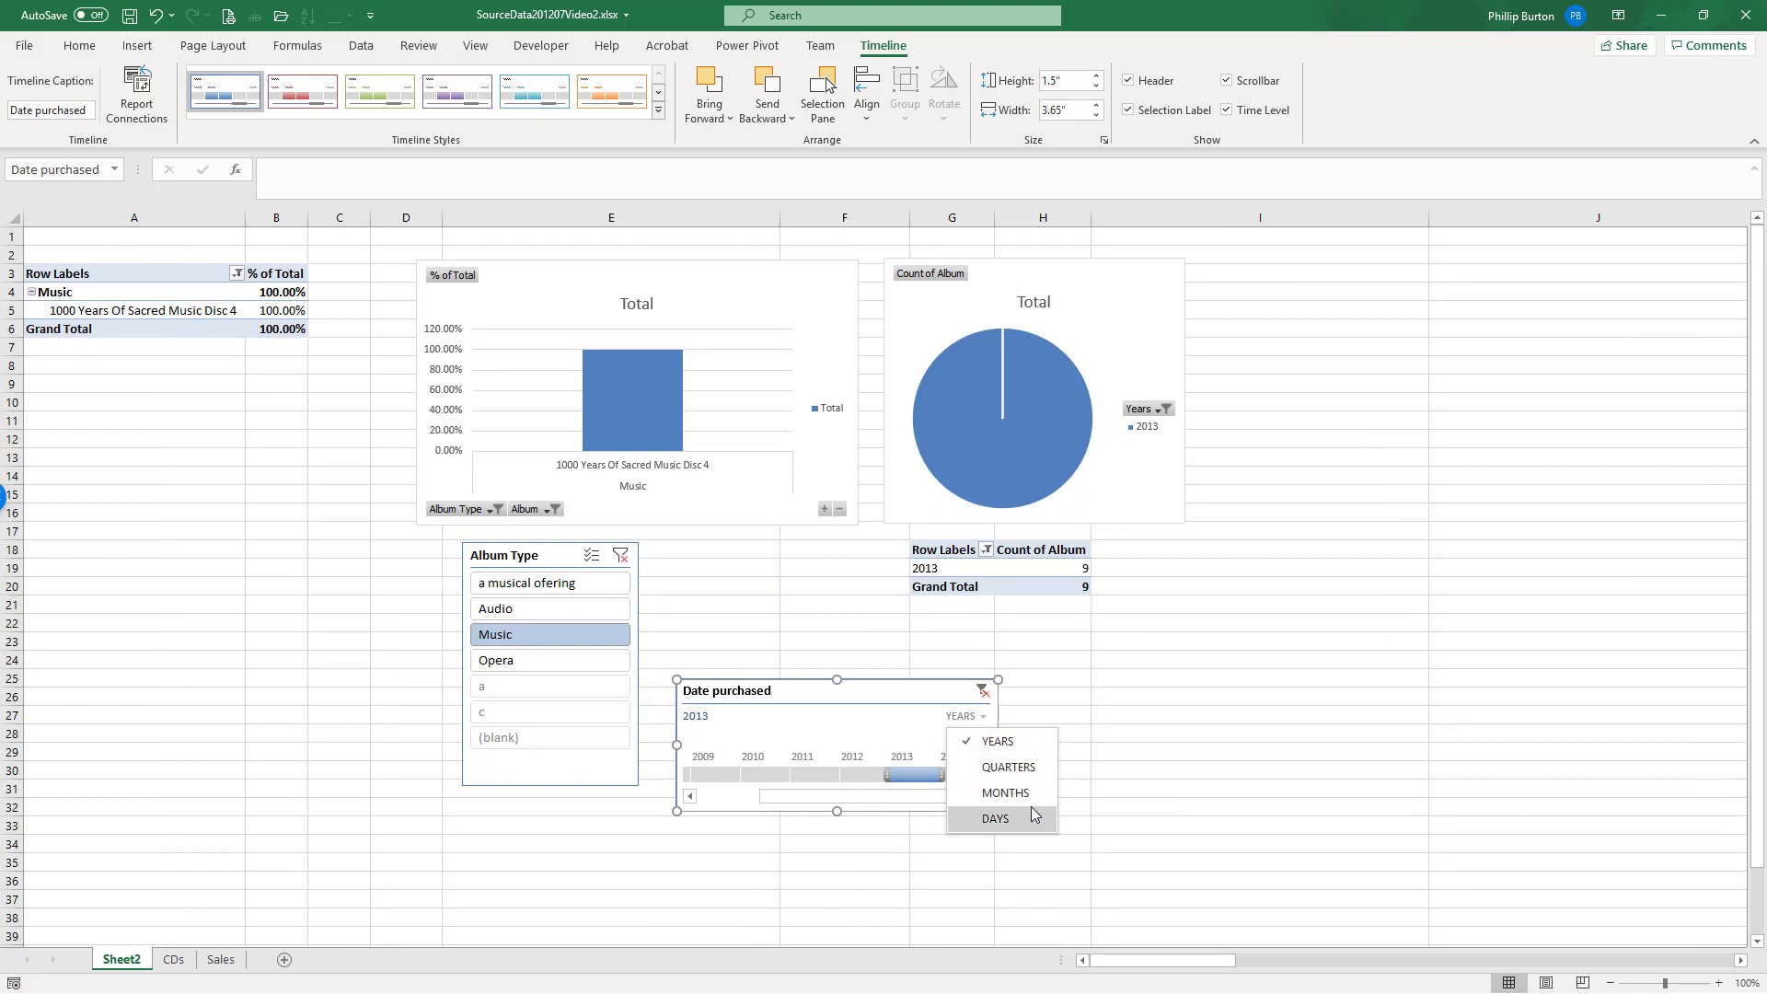
left_click(875, 739)
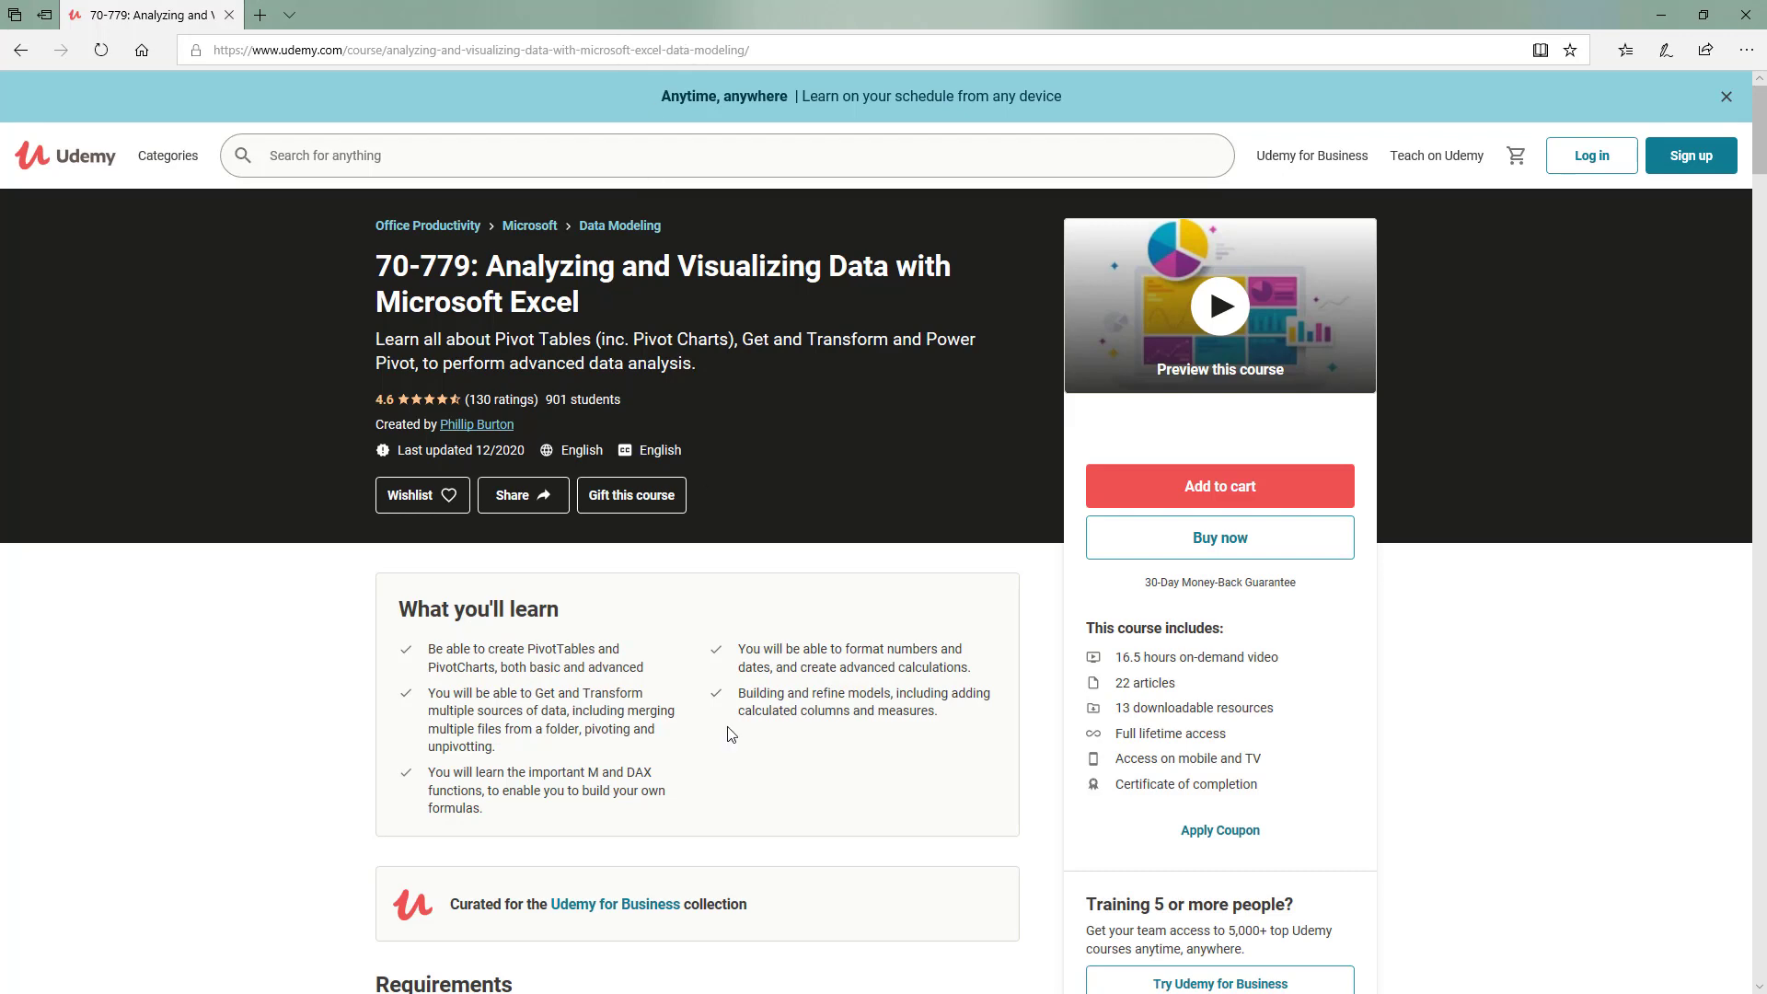
Step: On the Udemy page for the 70-779 Excel course, expand the Going deeper in our PivotTable section and highlight its Practice Activity 3 entries
scroll(685, 710, "down", 20)
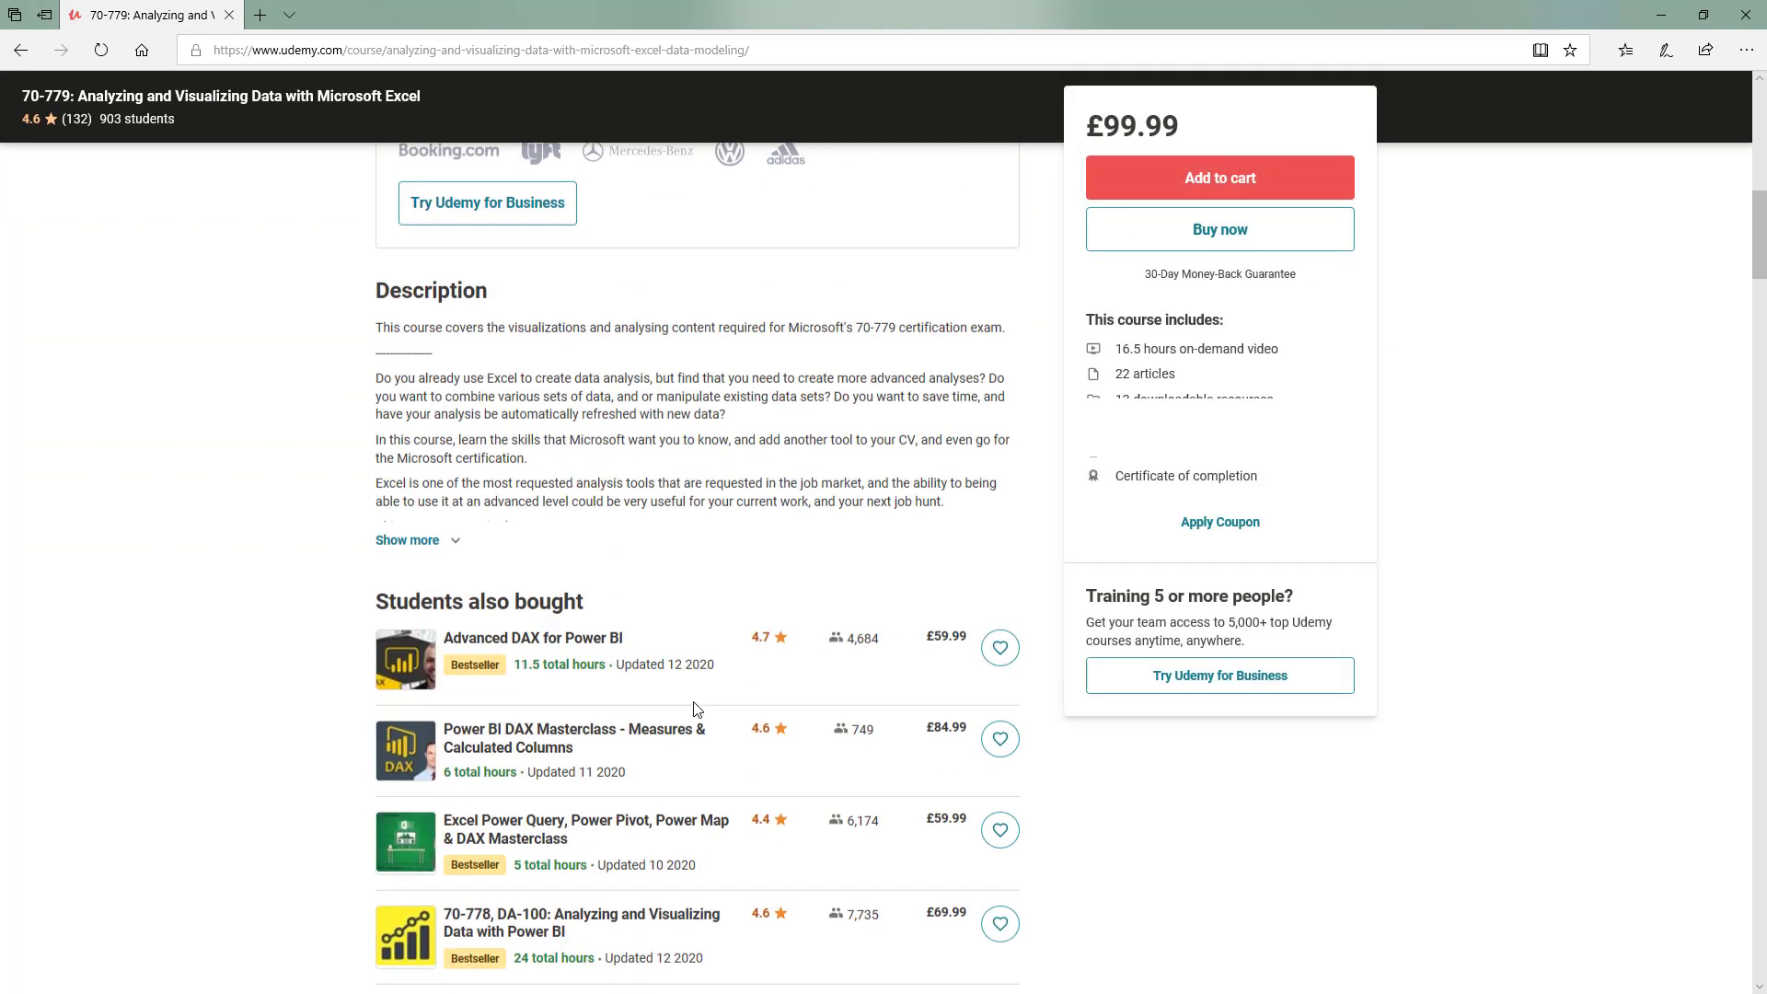
scroll(696, 710, "down", 2)
scroll(691, 709, "up", 2)
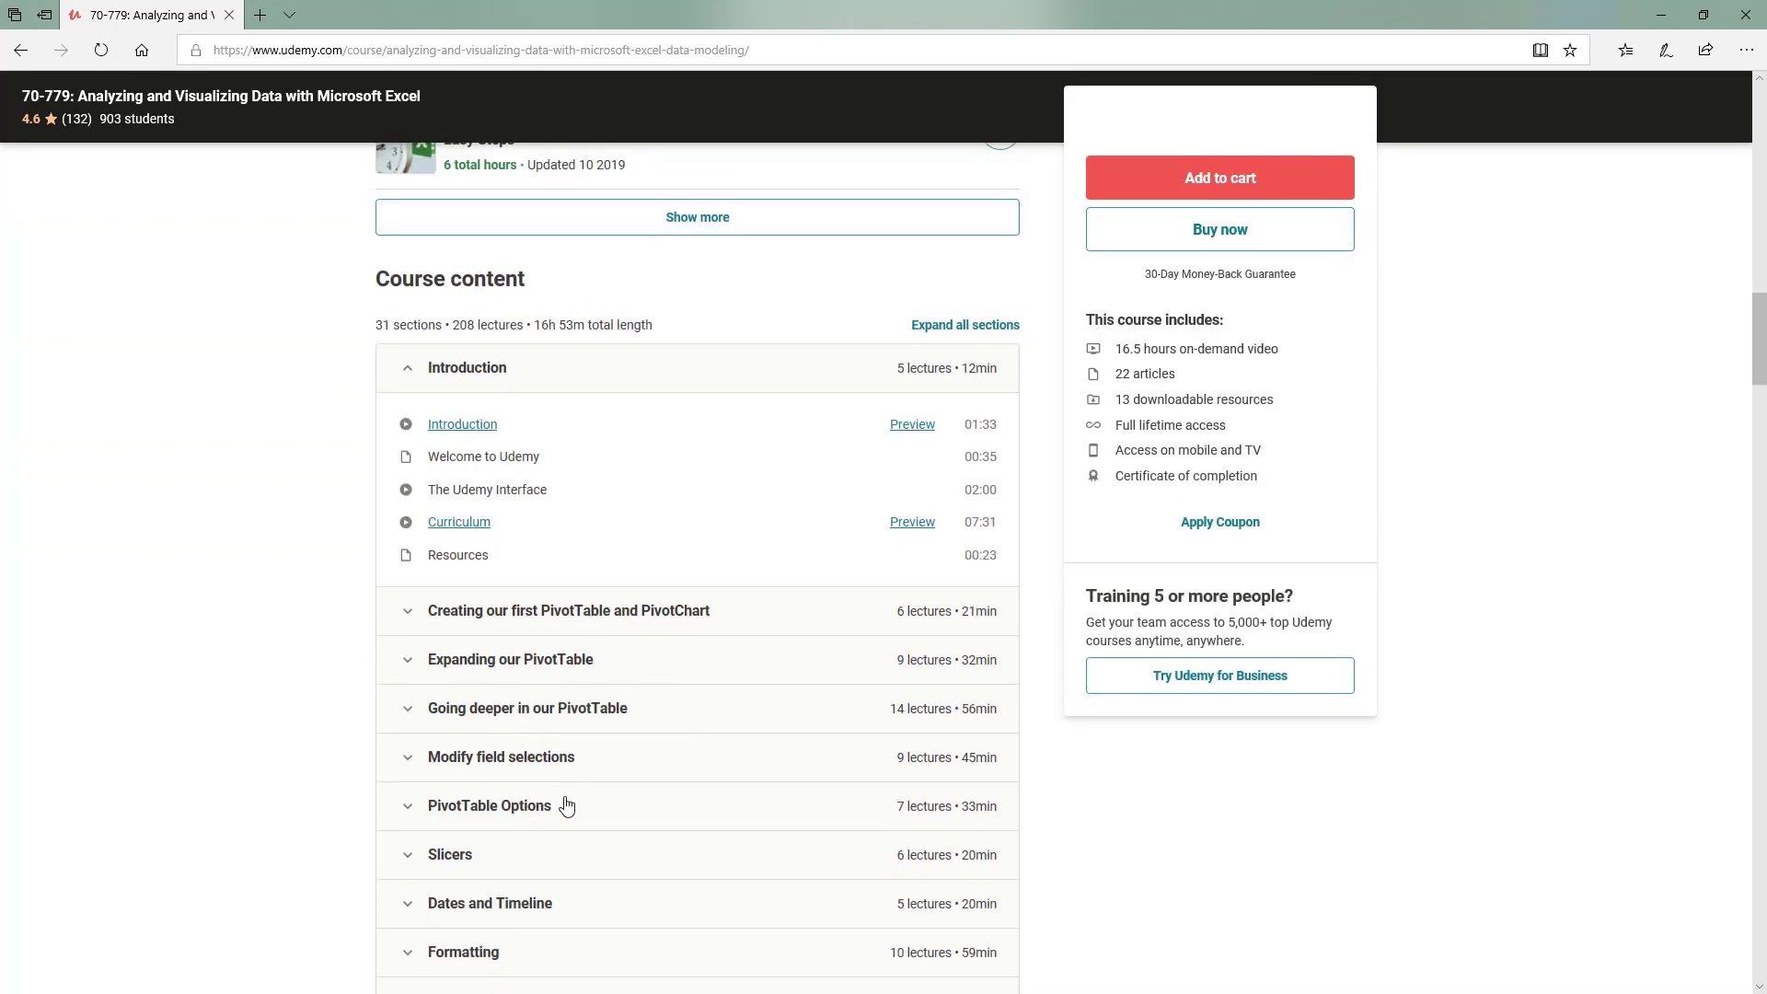
scroll(628, 771, "down", 2)
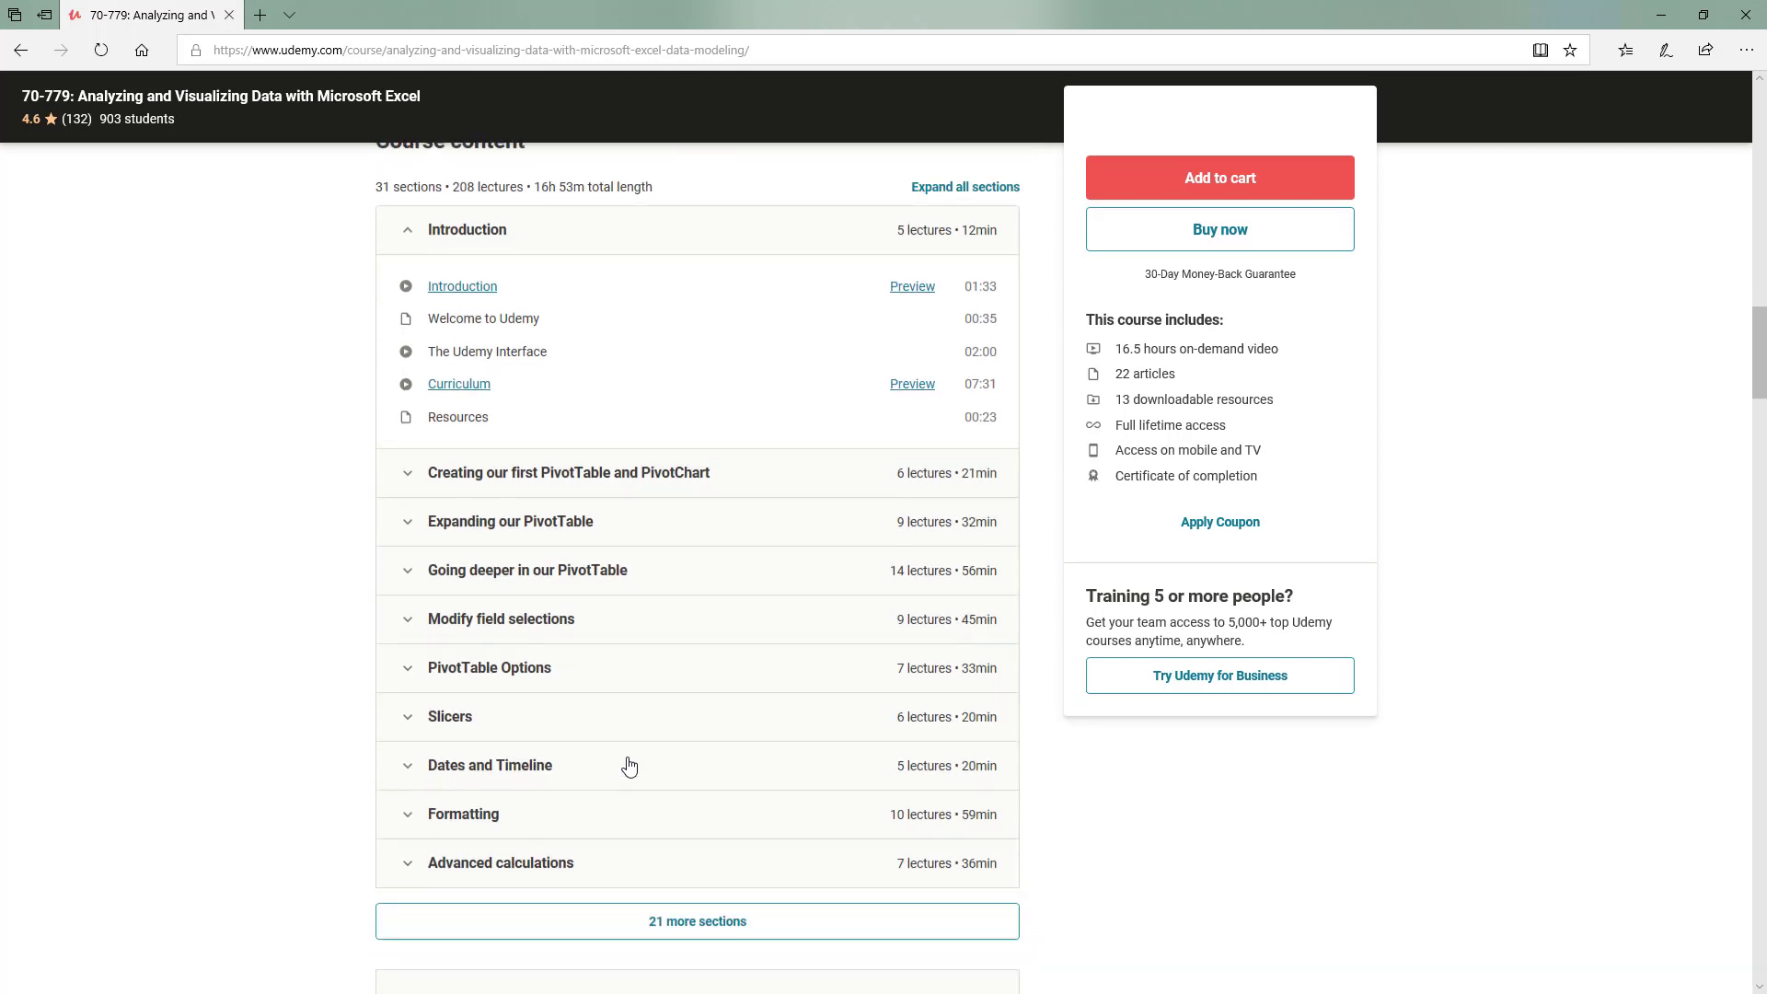
left_click(402, 578)
scroll(584, 801, "down", 3)
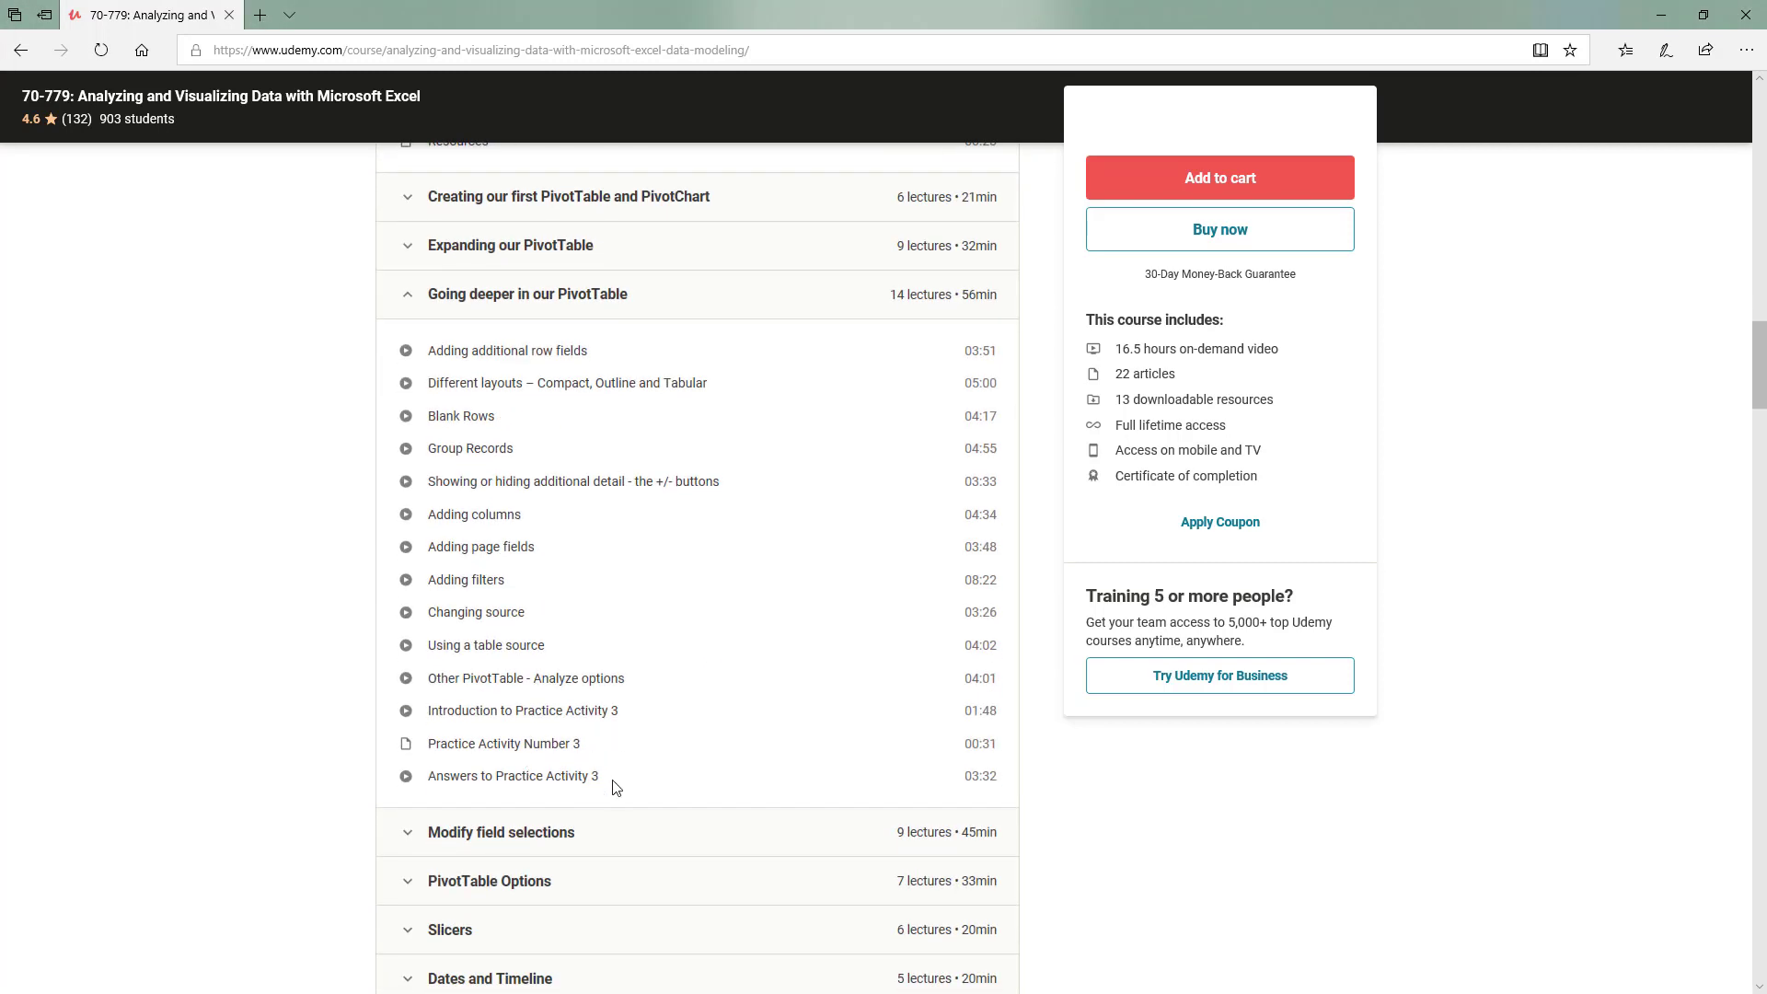
left_click_drag(615, 788, 421, 717)
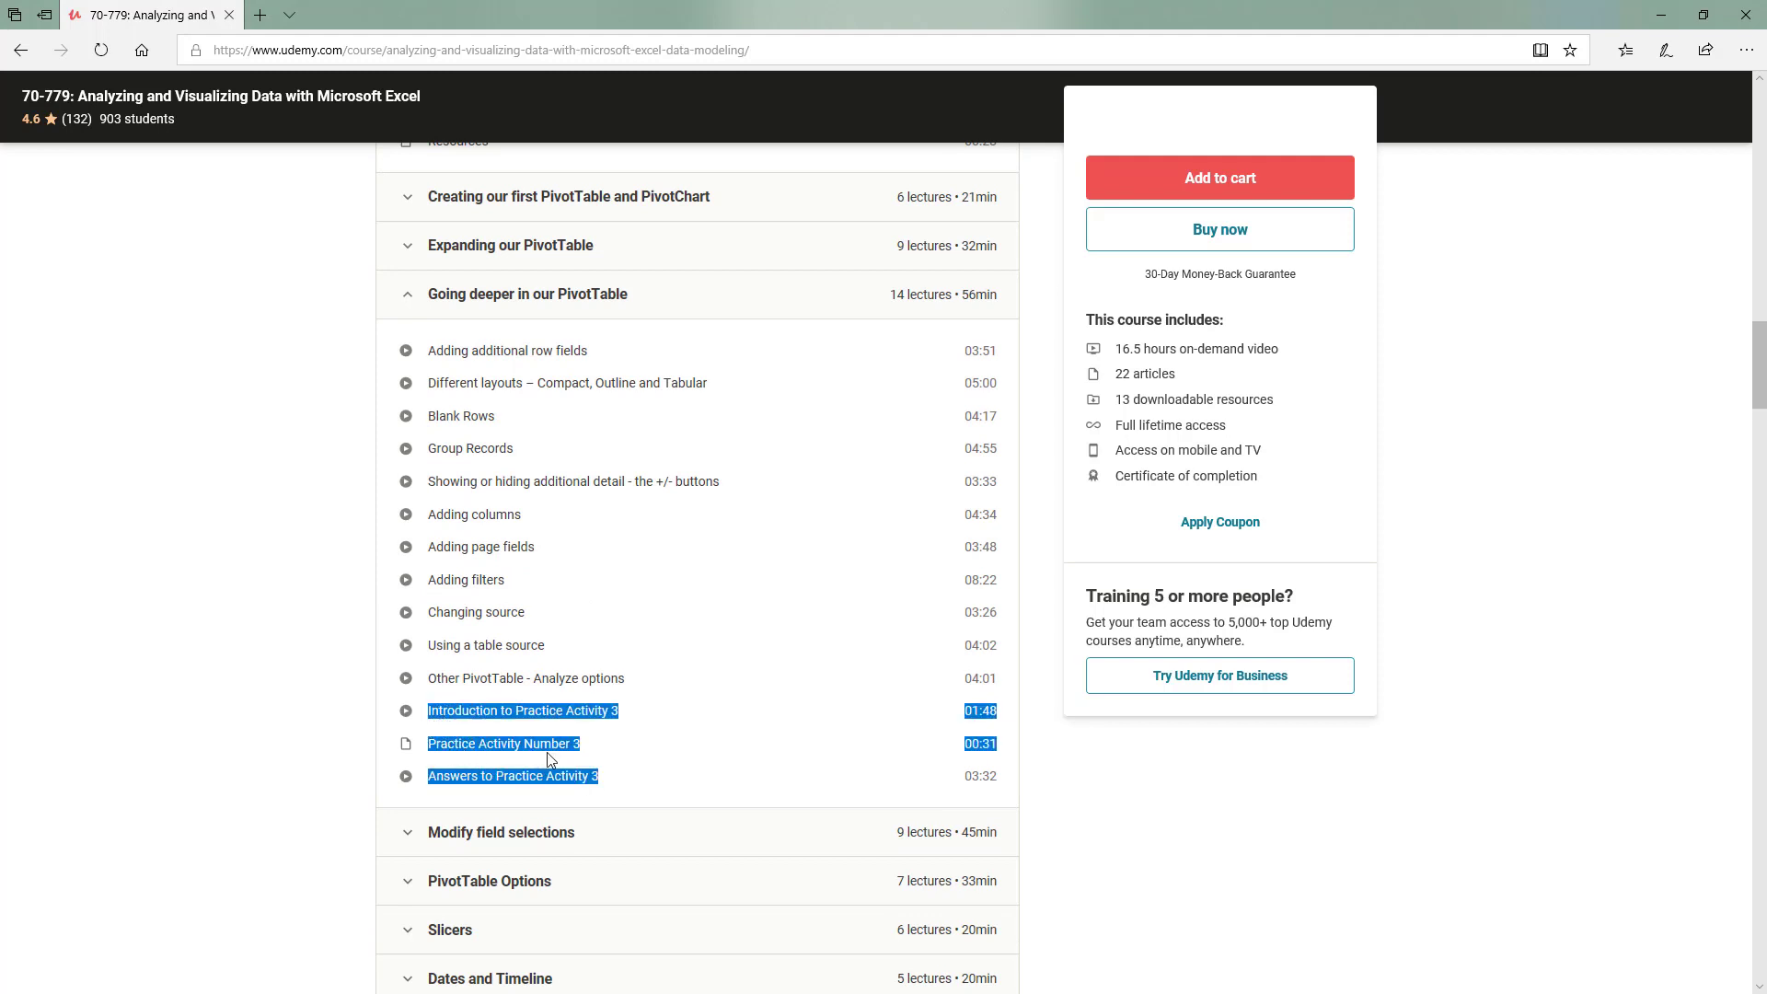
Step: Examine the remaining course sections on PivotCharts, Get and Transform, the Data Model and DAX functions
scroll(600, 781, "down", 6)
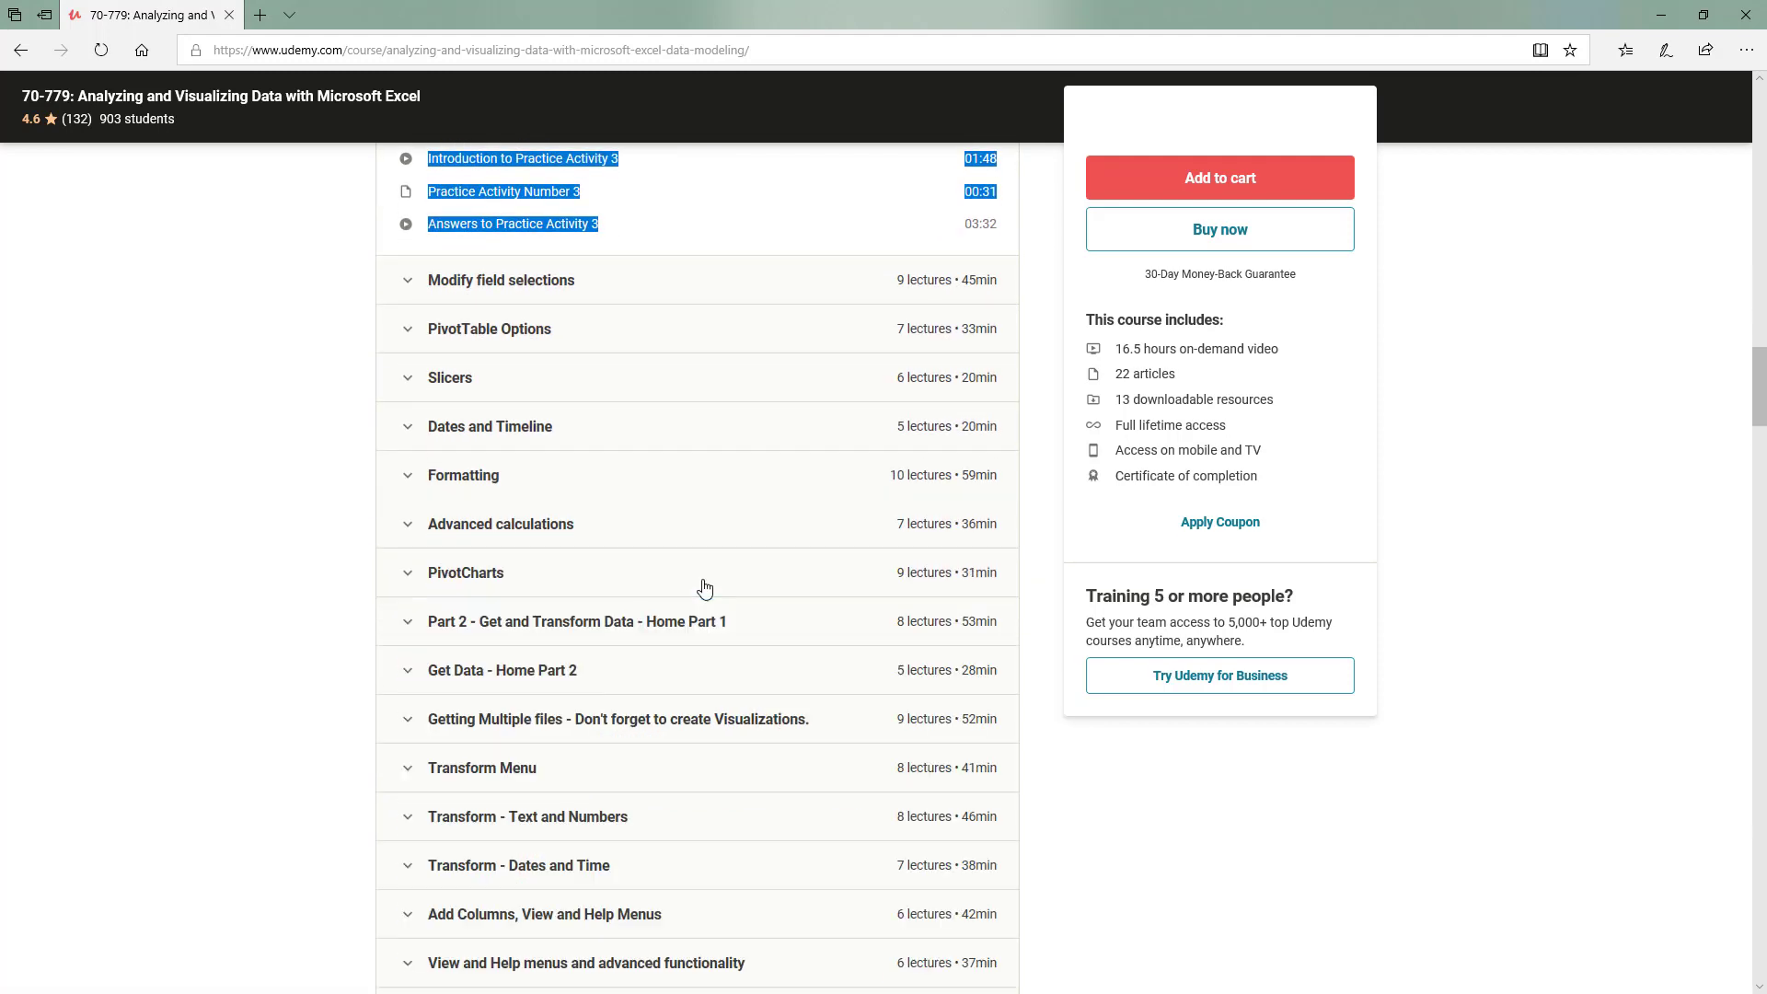
scroll(762, 741, "down", 2)
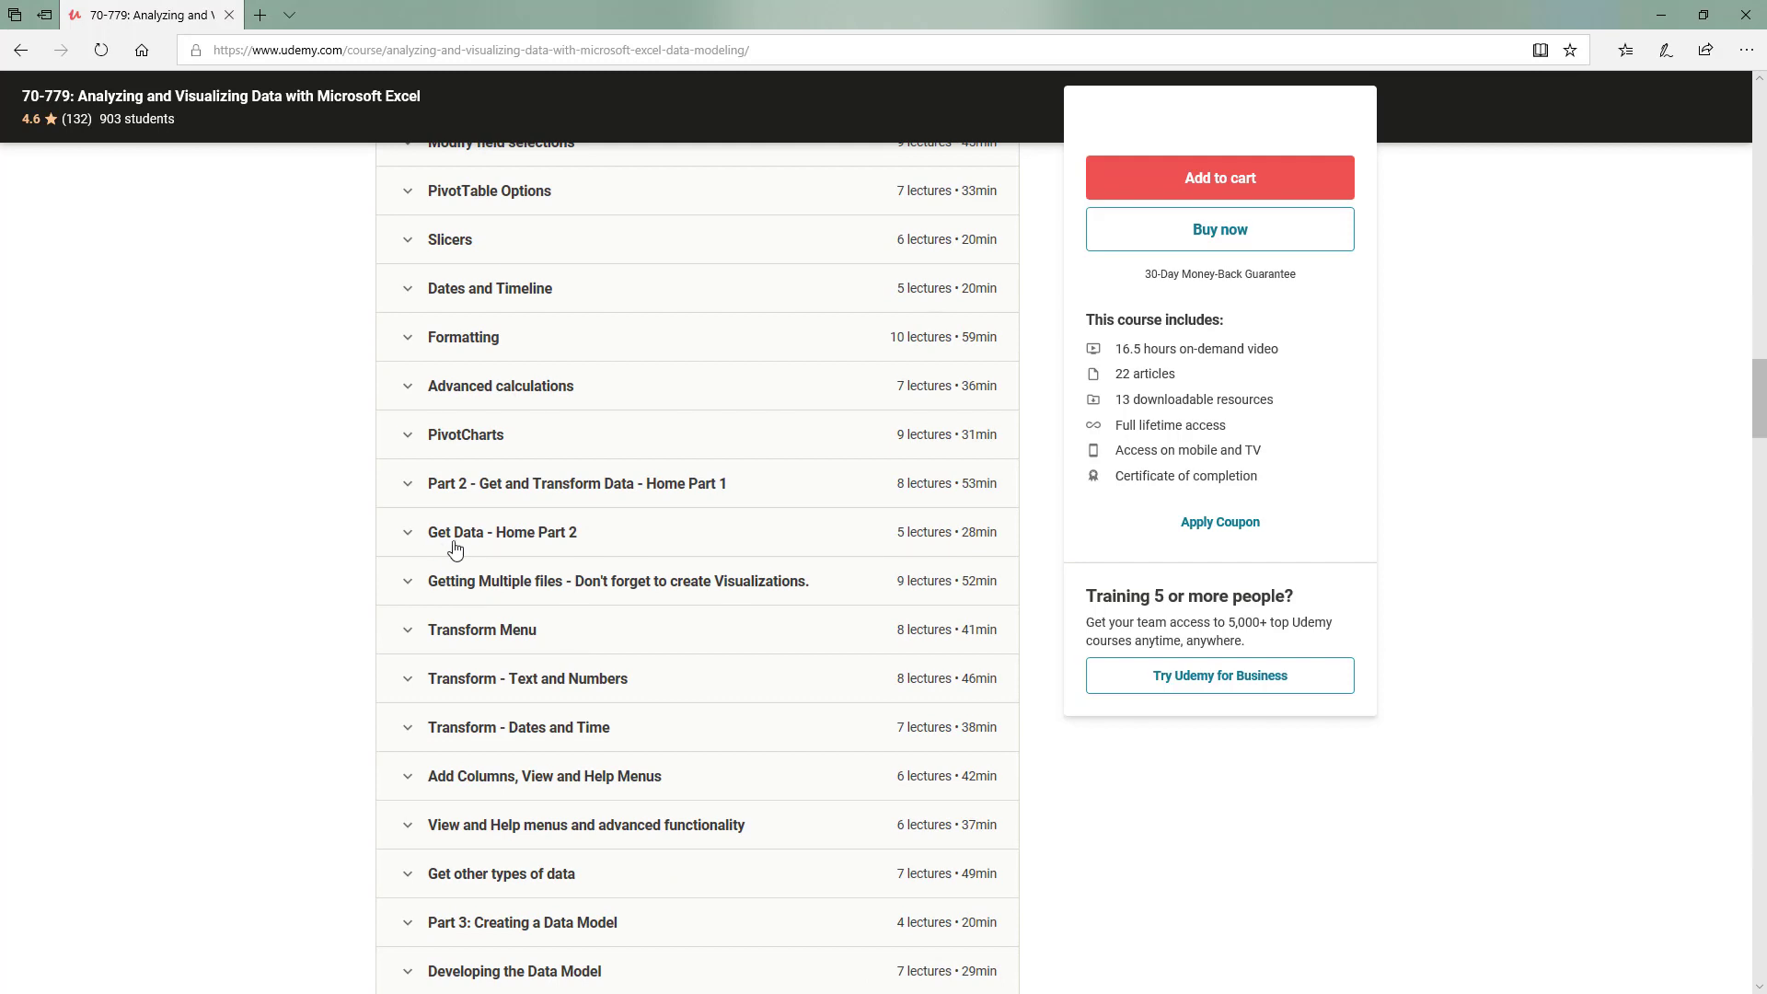
scroll(473, 558, "down", 3)
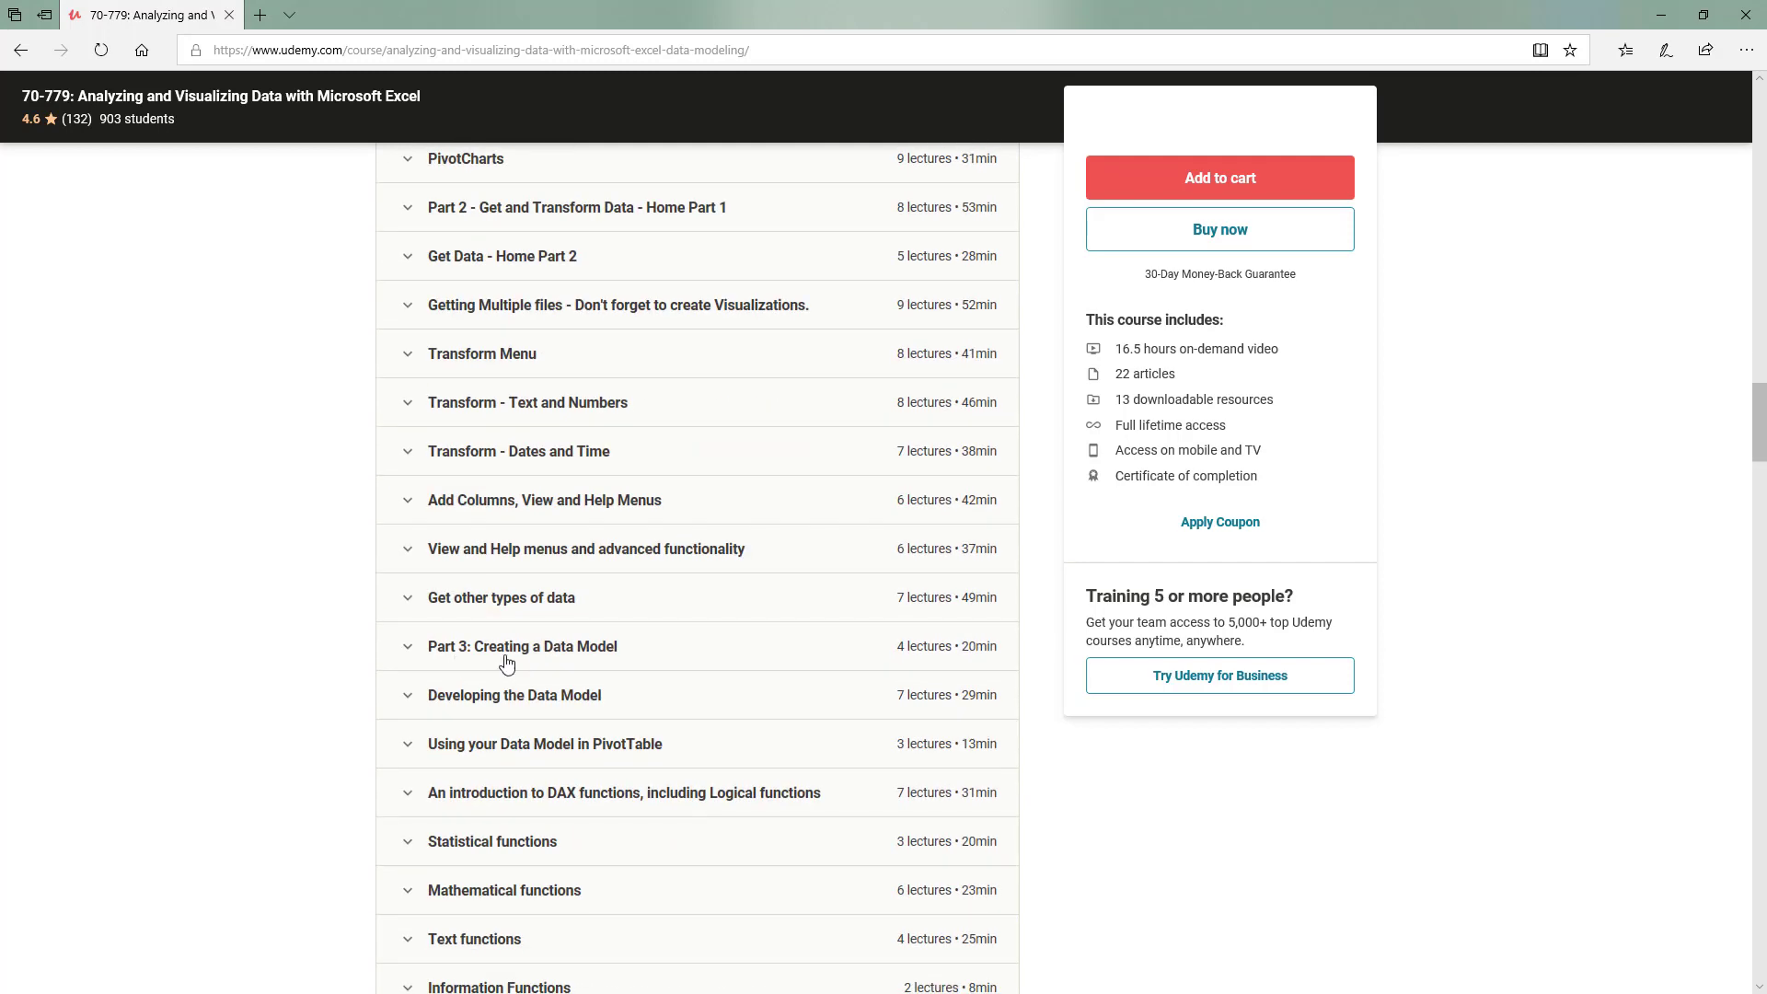